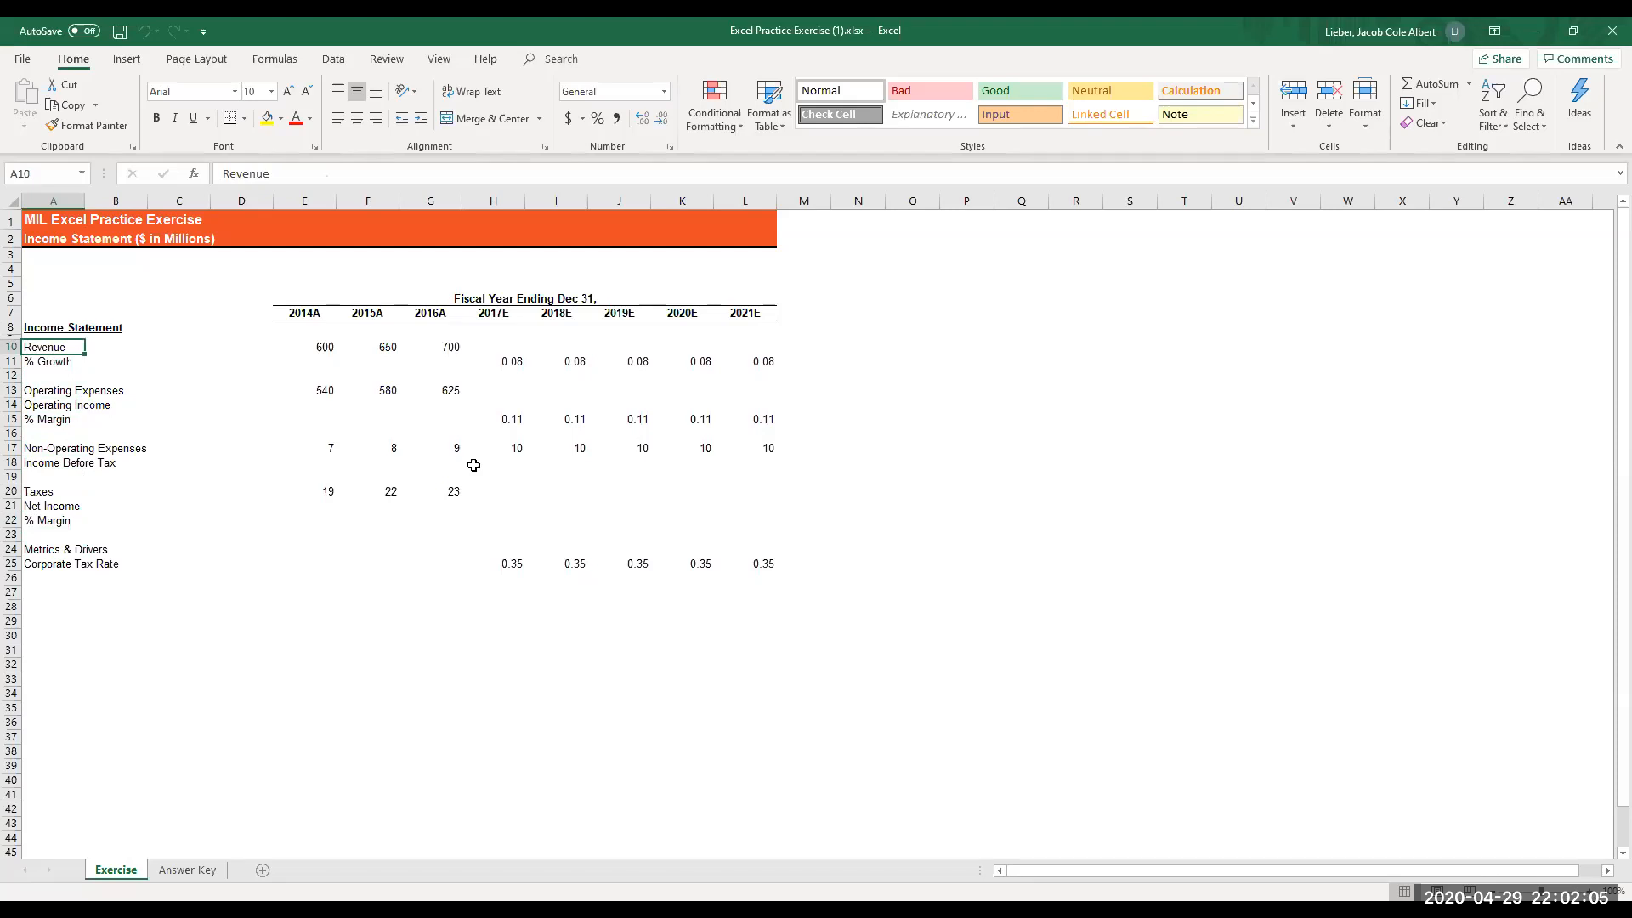
- Review the 2014A column on the Answer Key sheet from operating expenses down to the corporate tax rate, checking inputs and formulas
key("ctrl+Page_Down")
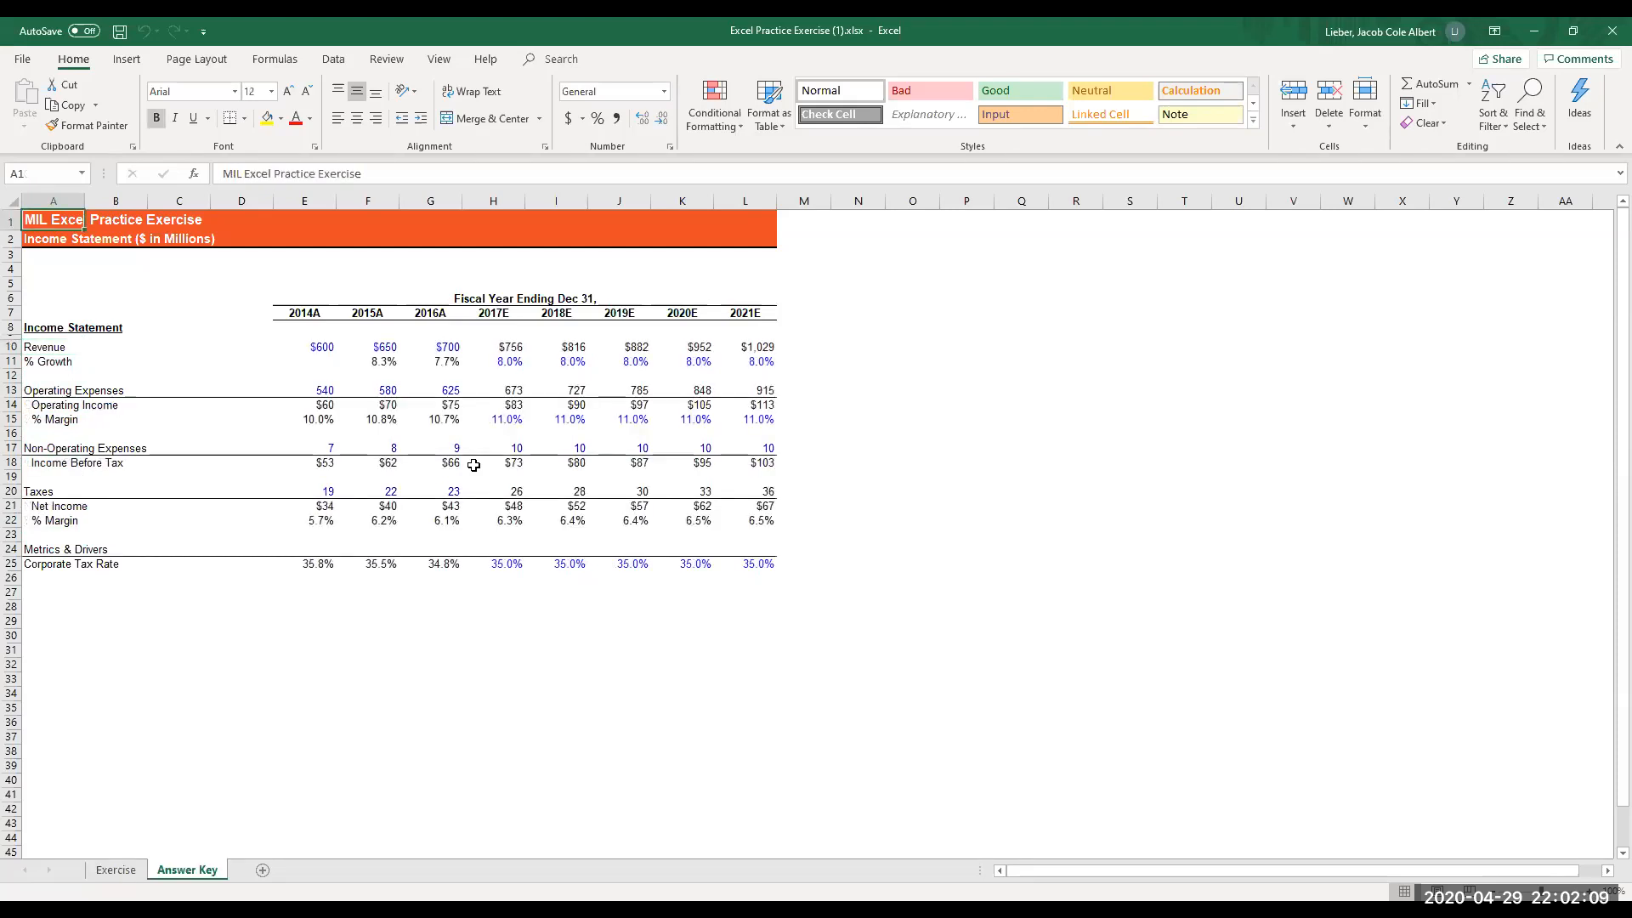
key("Down")
key("Down")
key("ctrl+Down")
key("Down")
key("Down")
key("Right")
key("Right")
key("Right")
key("Right")
key("Down")
key("Down")
key("Down")
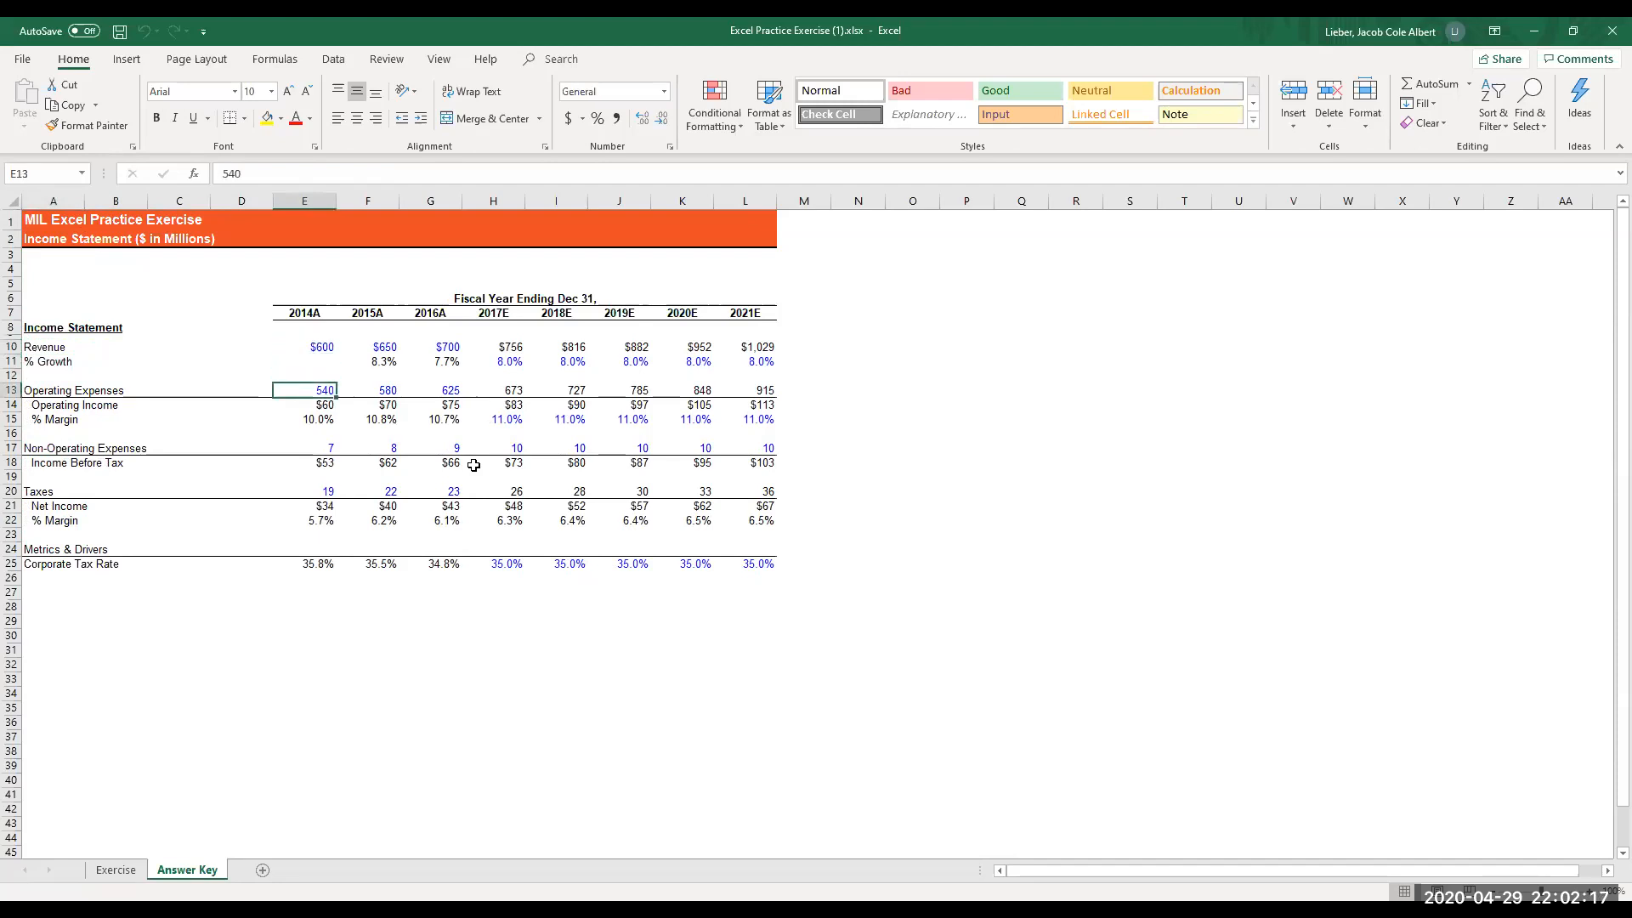
key("Down")
key("Down")
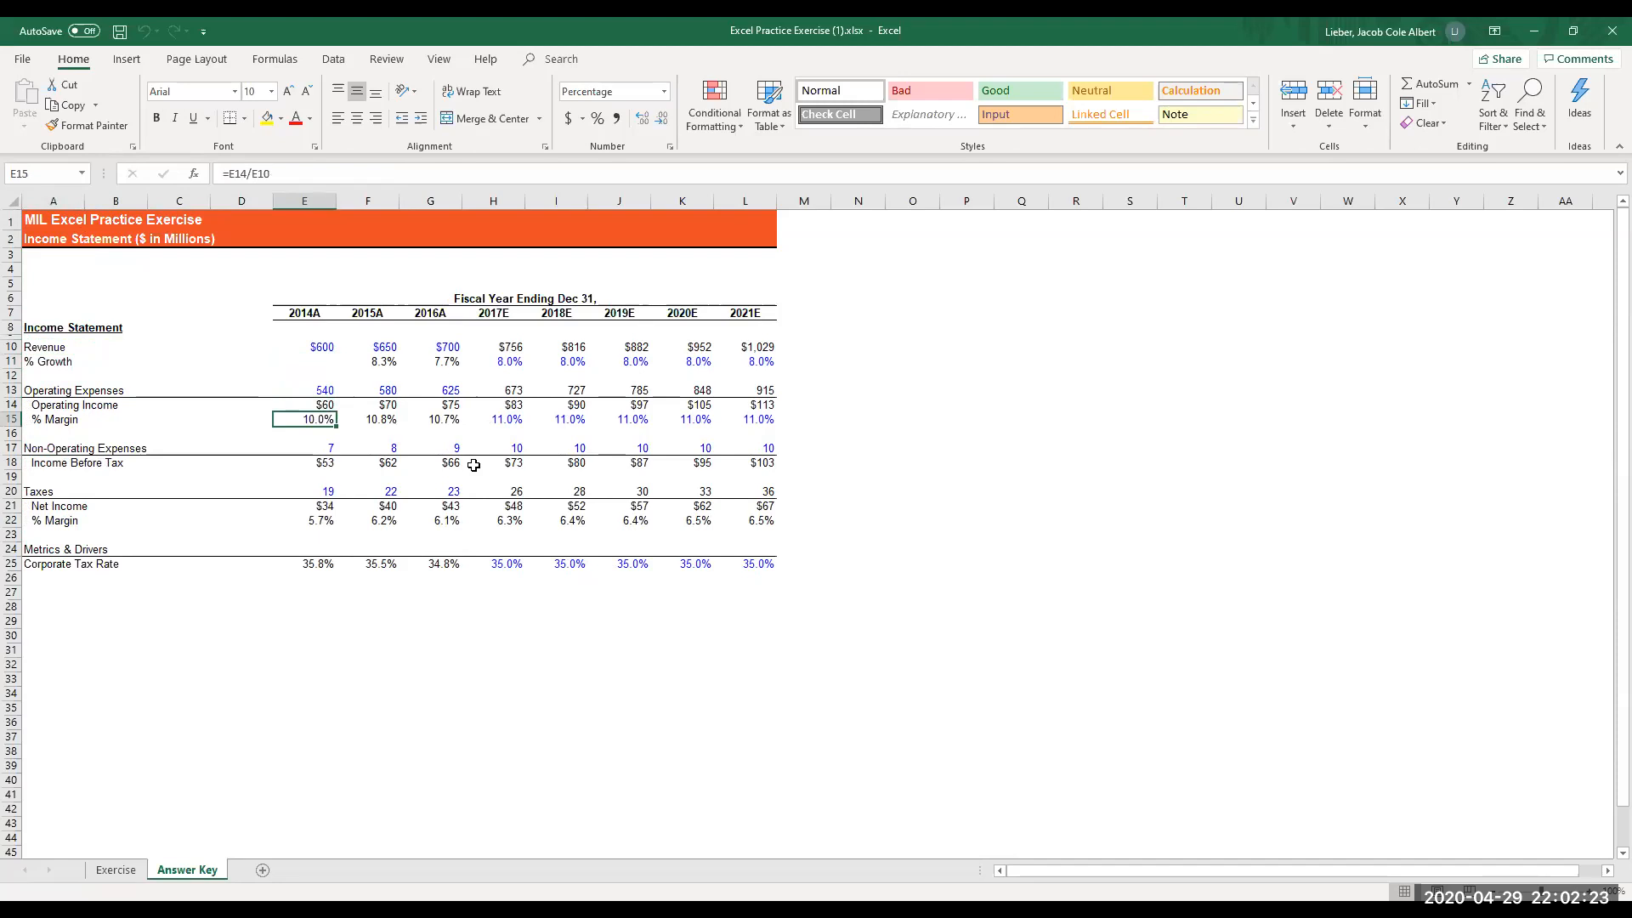
key("Down")
key("Down")
key("Down")
key("Down")
key("Down")
key("Down")
key("Down")
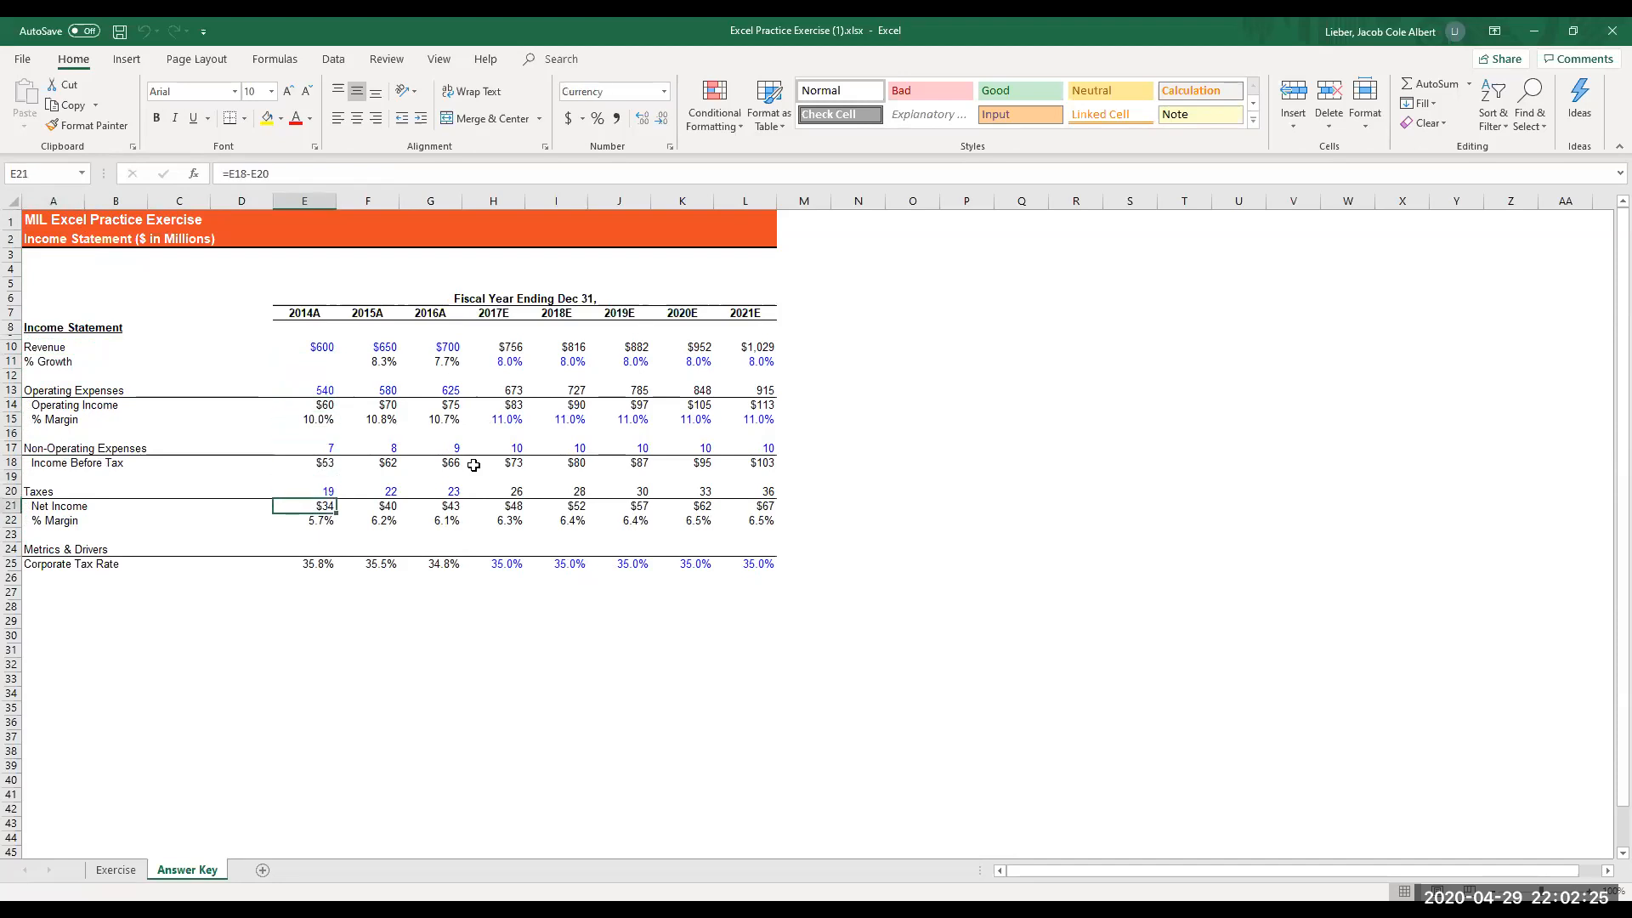
key("Up")
key("Down")
key("Down")
key("Down")
key("Down")
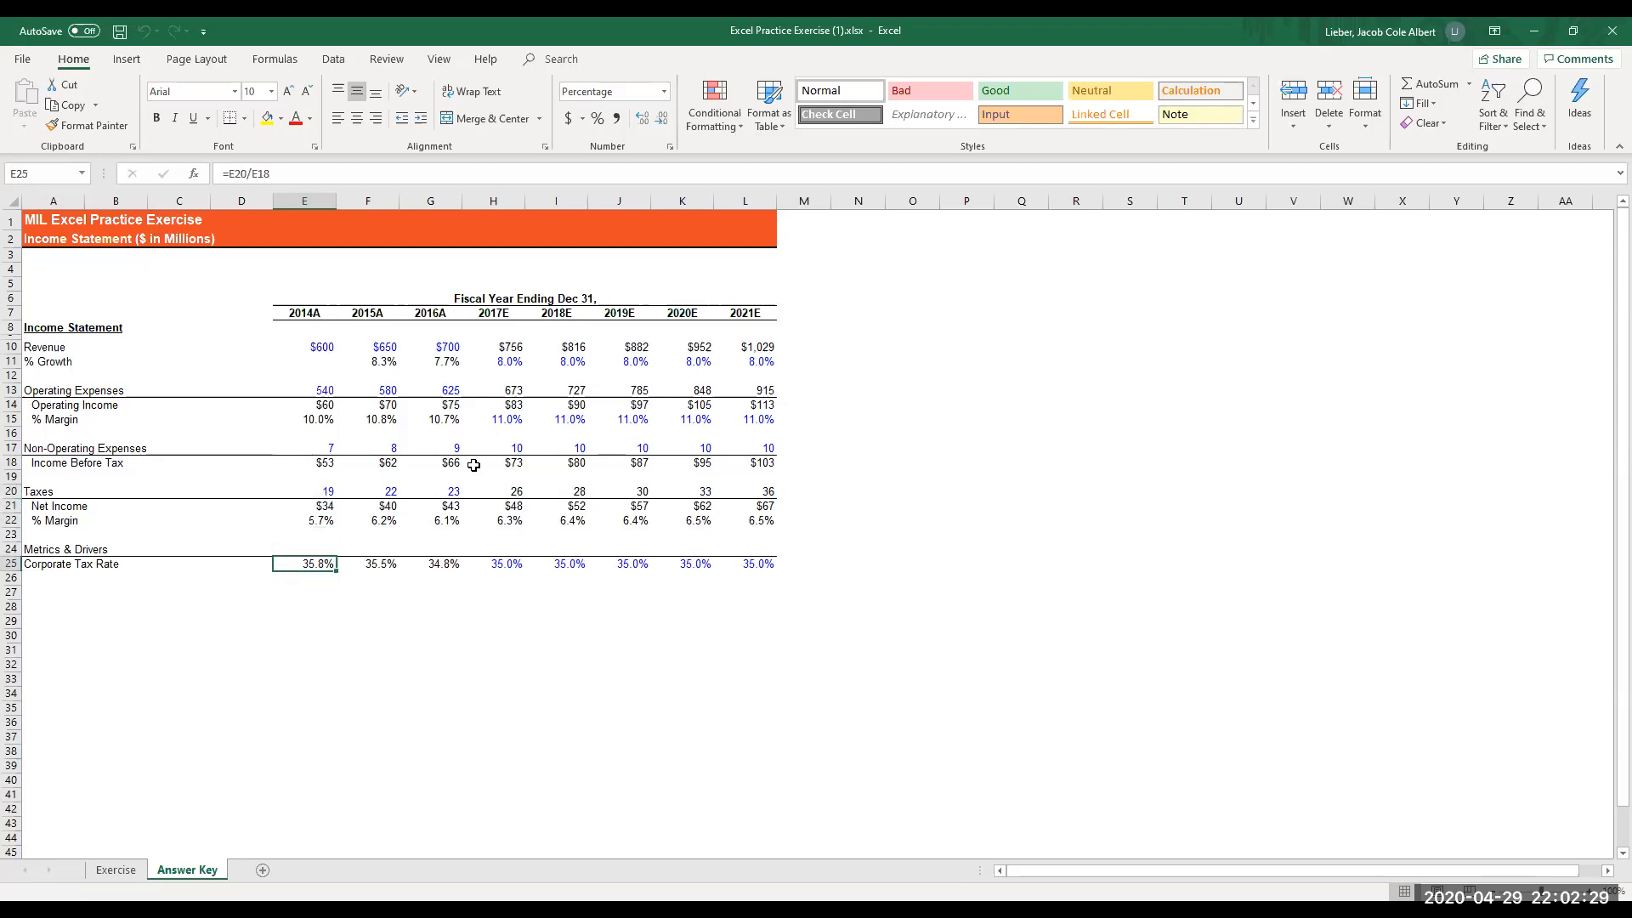
- Examine the 2014A revenue input and the 2015A % Growth formula on the Answer Key sheet
key("Up")
key("Up")
key("Up")
key("Up")
key("Up")
key("Up")
key("Up")
key("Up")
key("Up")
key("Up")
key("Up")
key("Up")
key("Up")
key("Up")
key("Up")
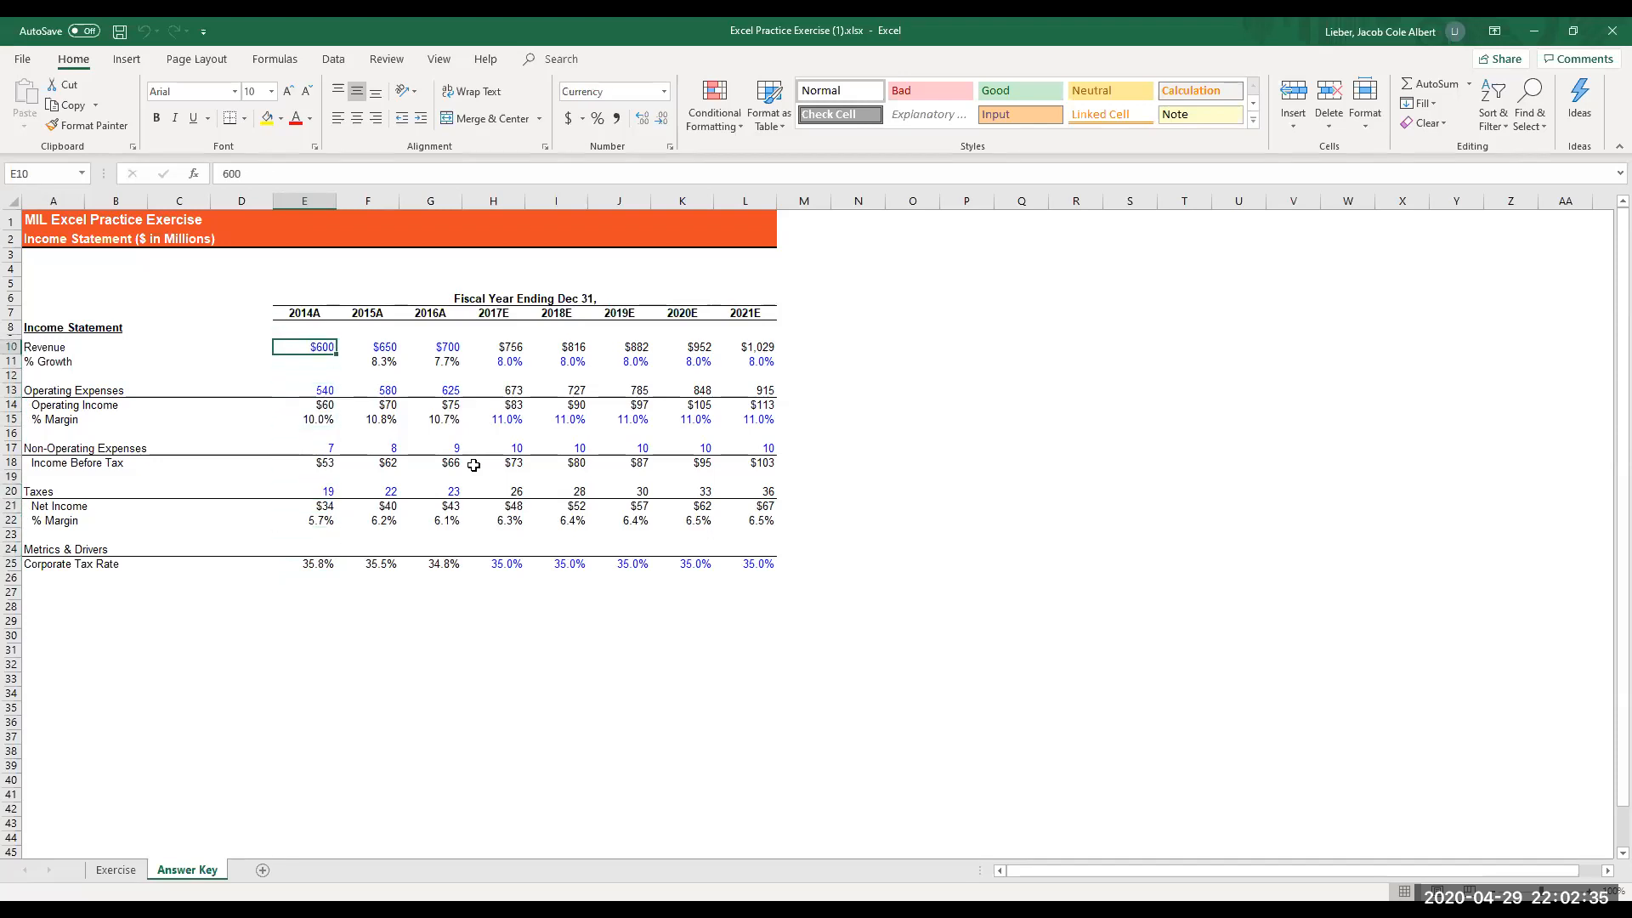
key("Right")
key("Down")
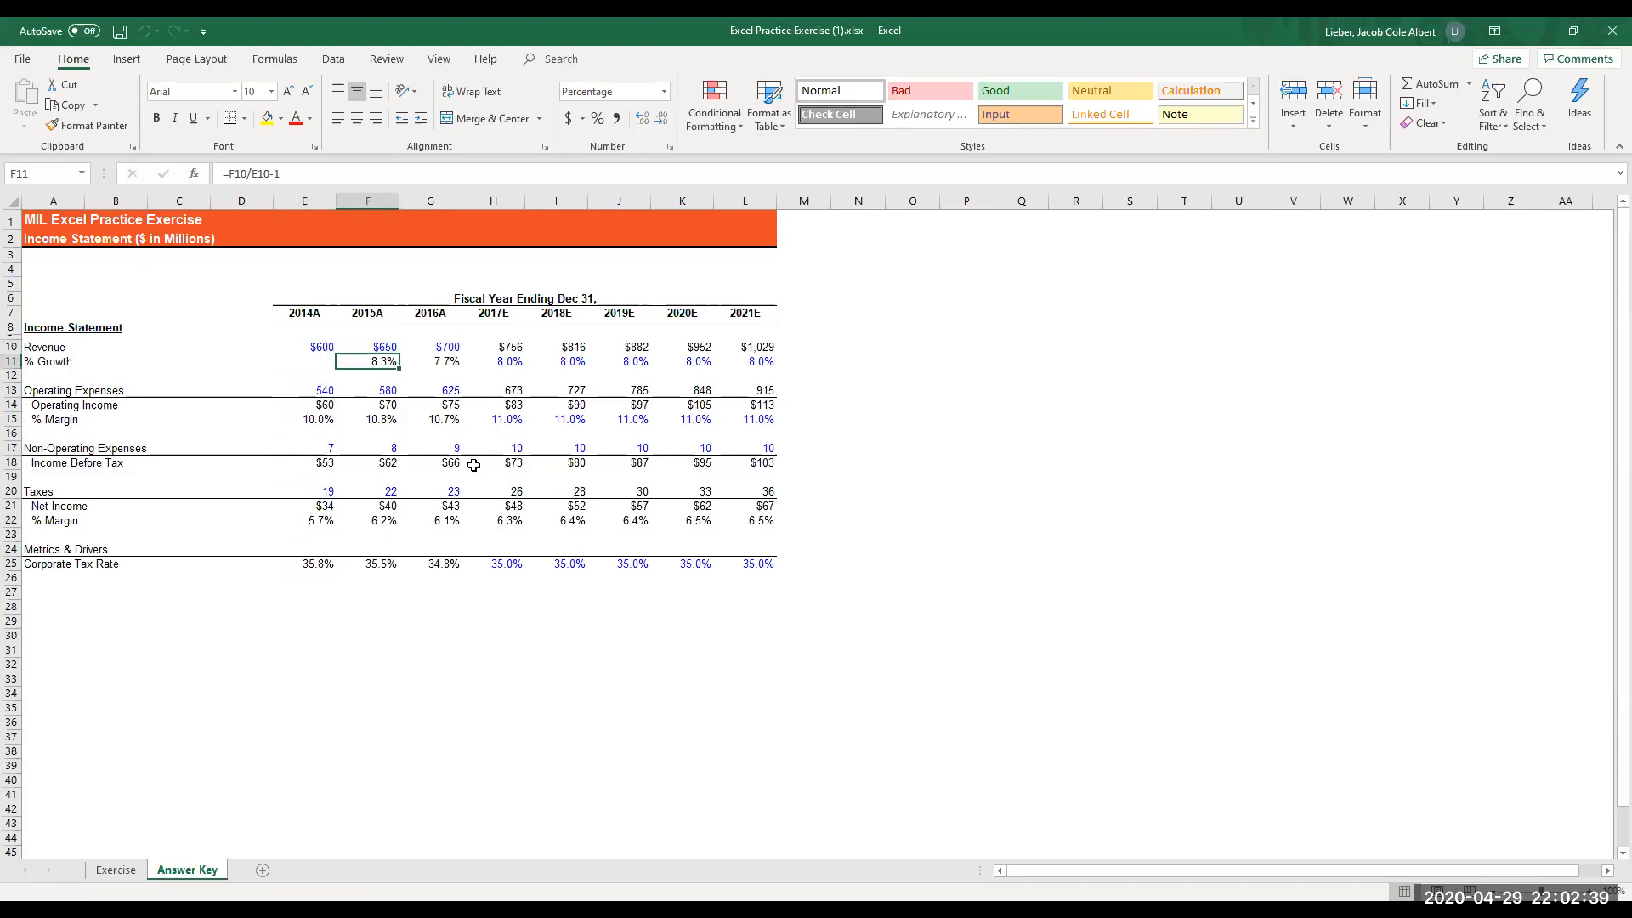
- Return to the Exercise sheet and go to the 2014A revenue value in E10
key("ctrl+Page_Up")
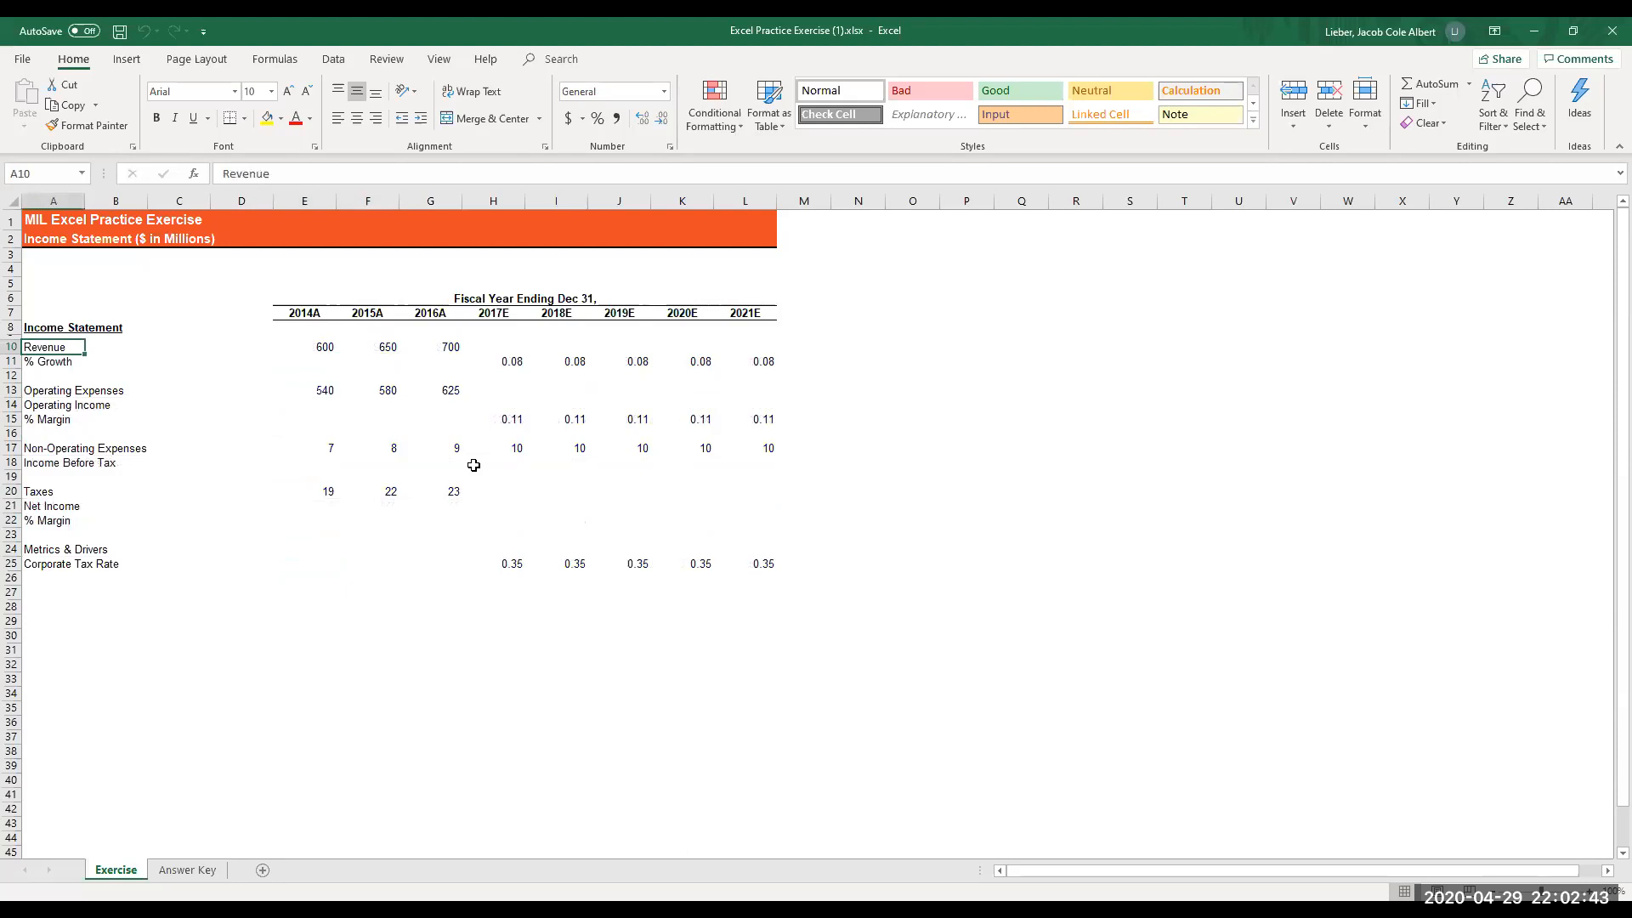
key("Right")
key("Right")
key("Right")
key("Right")
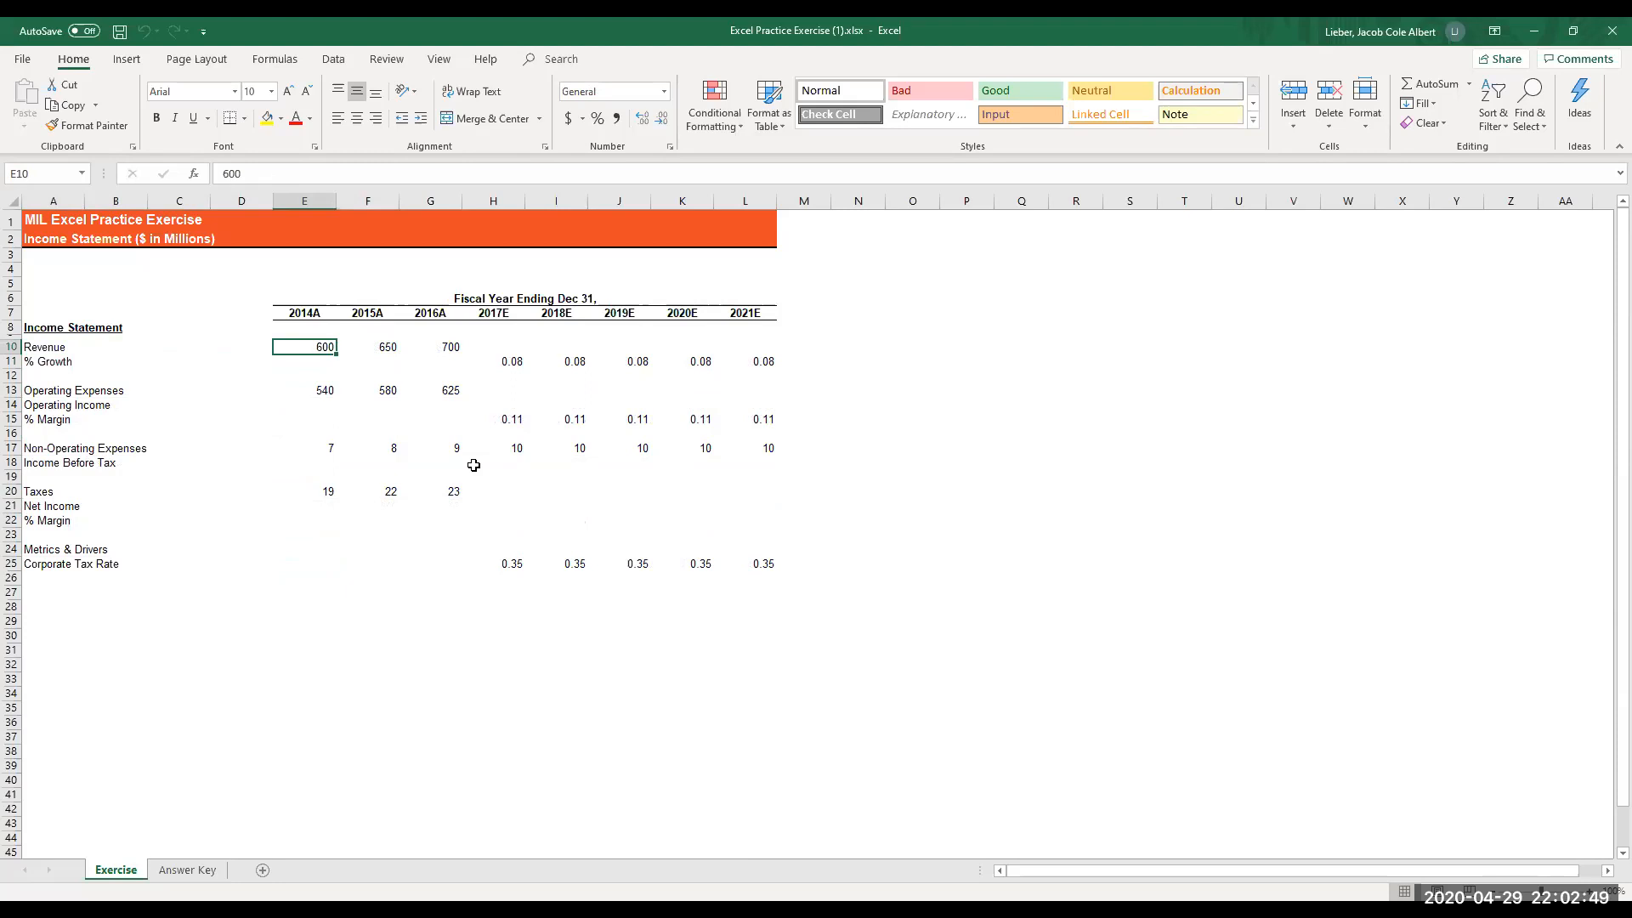
key("Up")
key("Left")
key("Up")
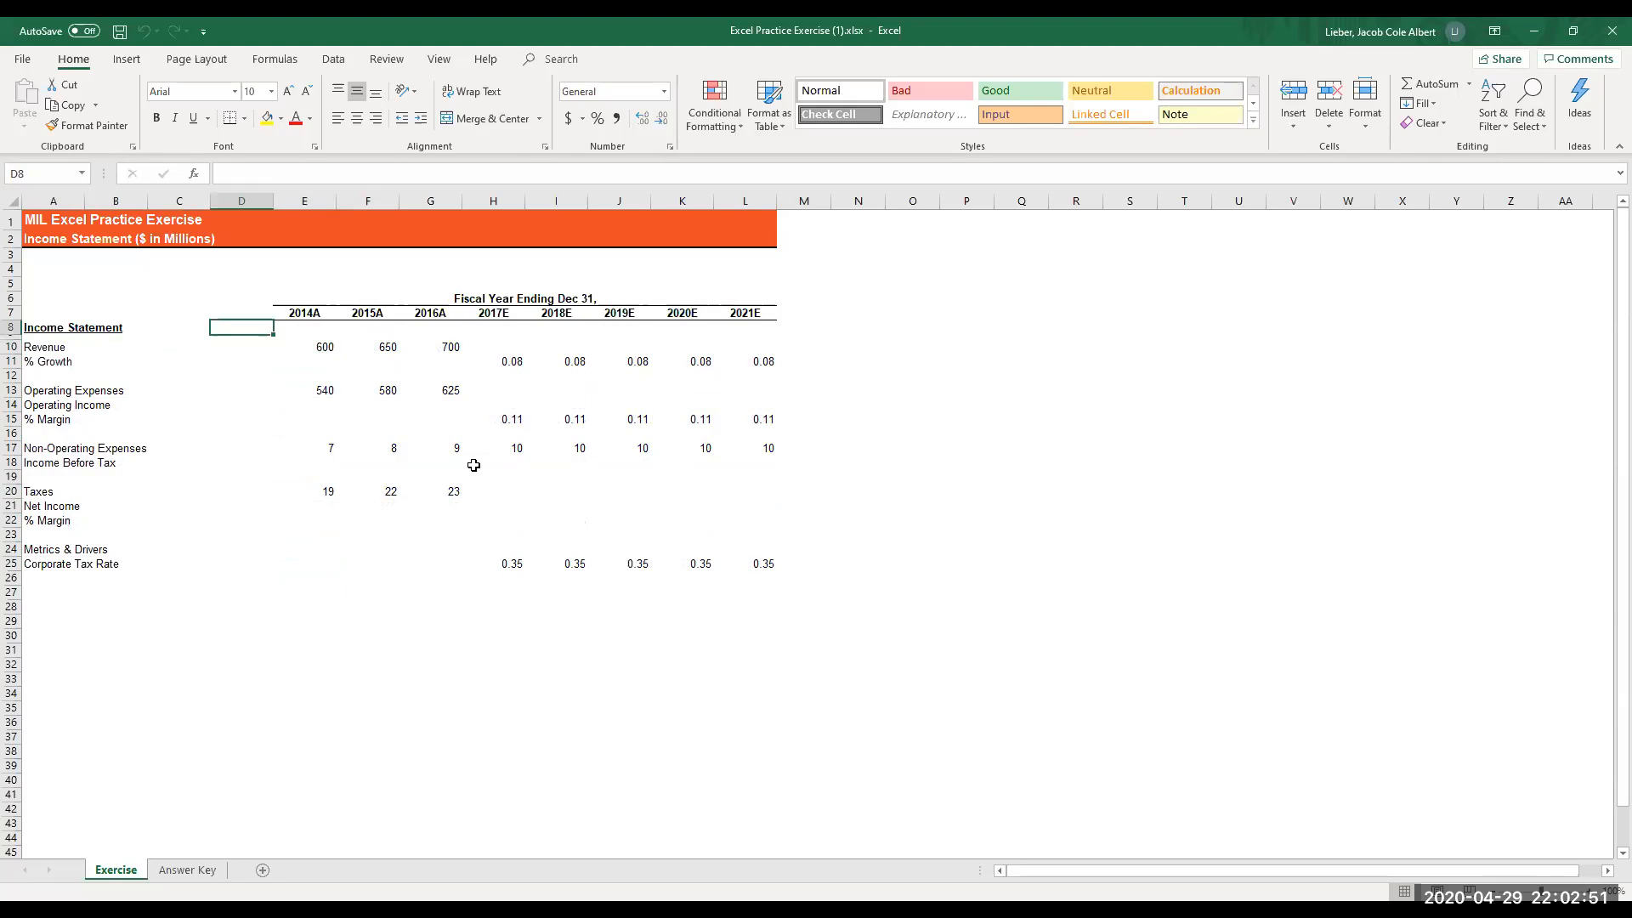
key("Right")
key("Down")
key("Left")
key("Down")
key("Right")
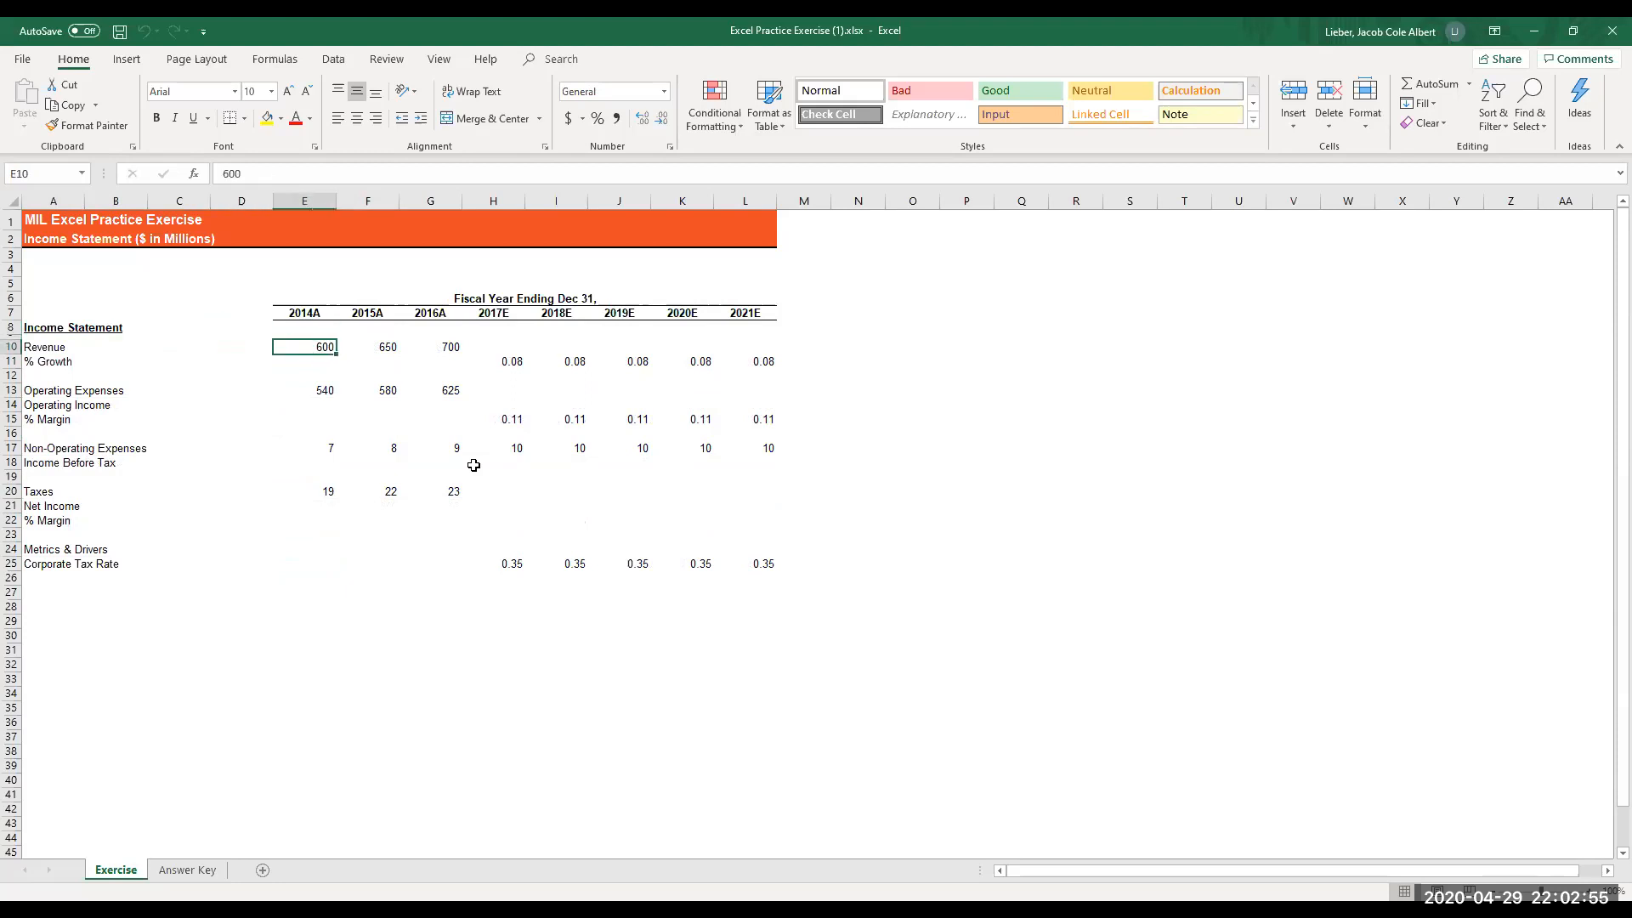
- Select the 2014A to 2016A revenue values in E10:G10
key("shift+Right")
key("shift+Right")
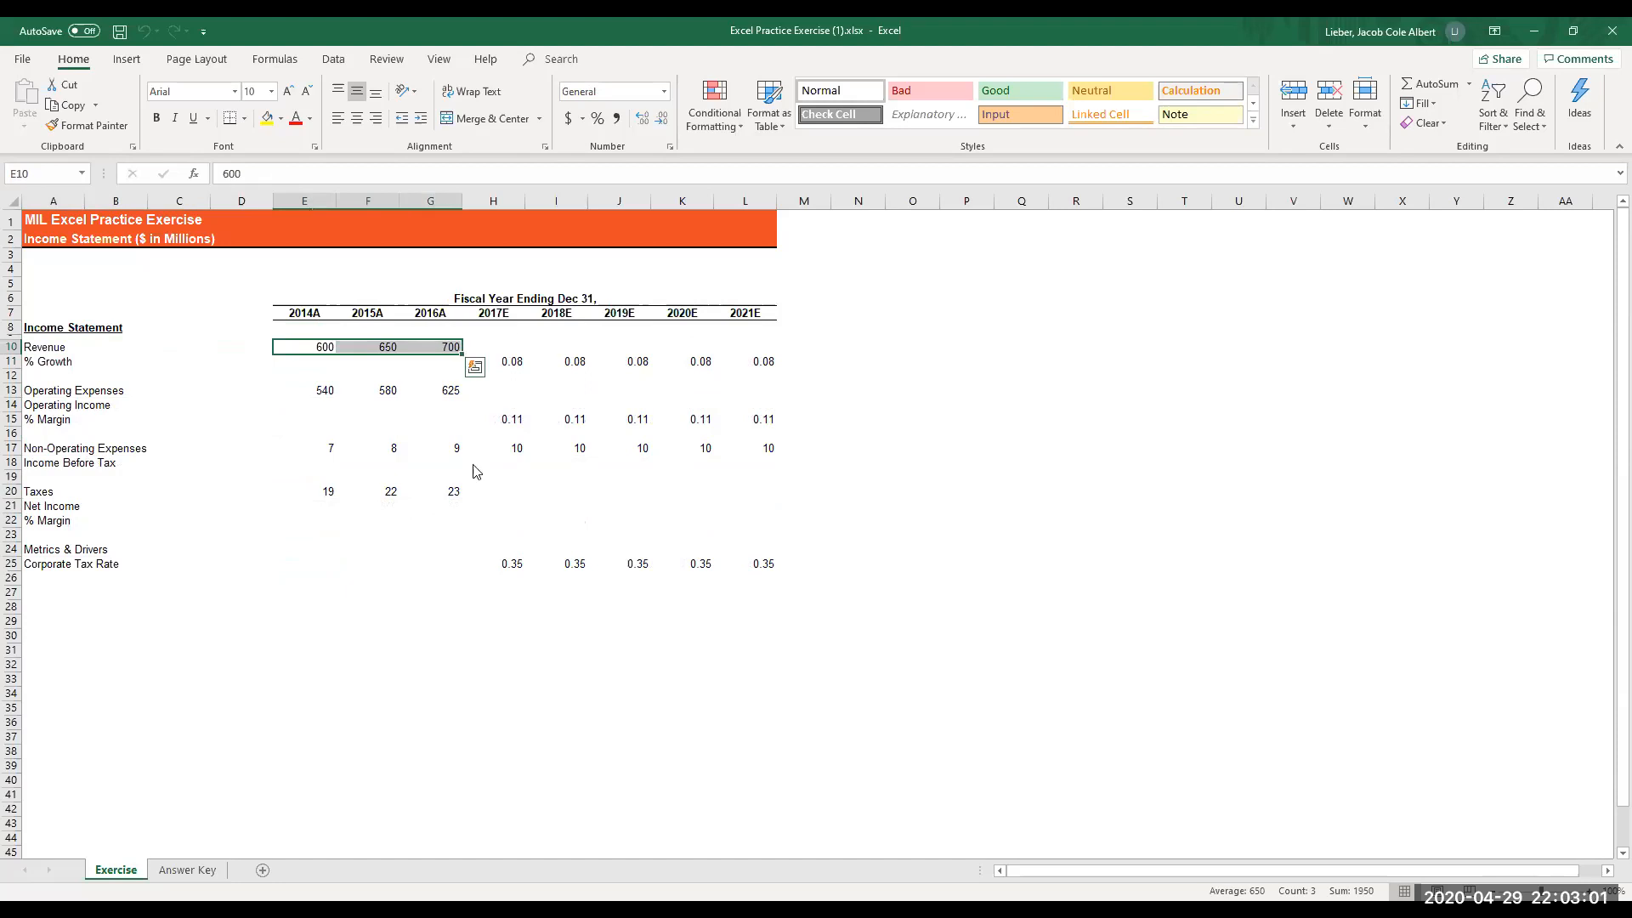
key("alt")
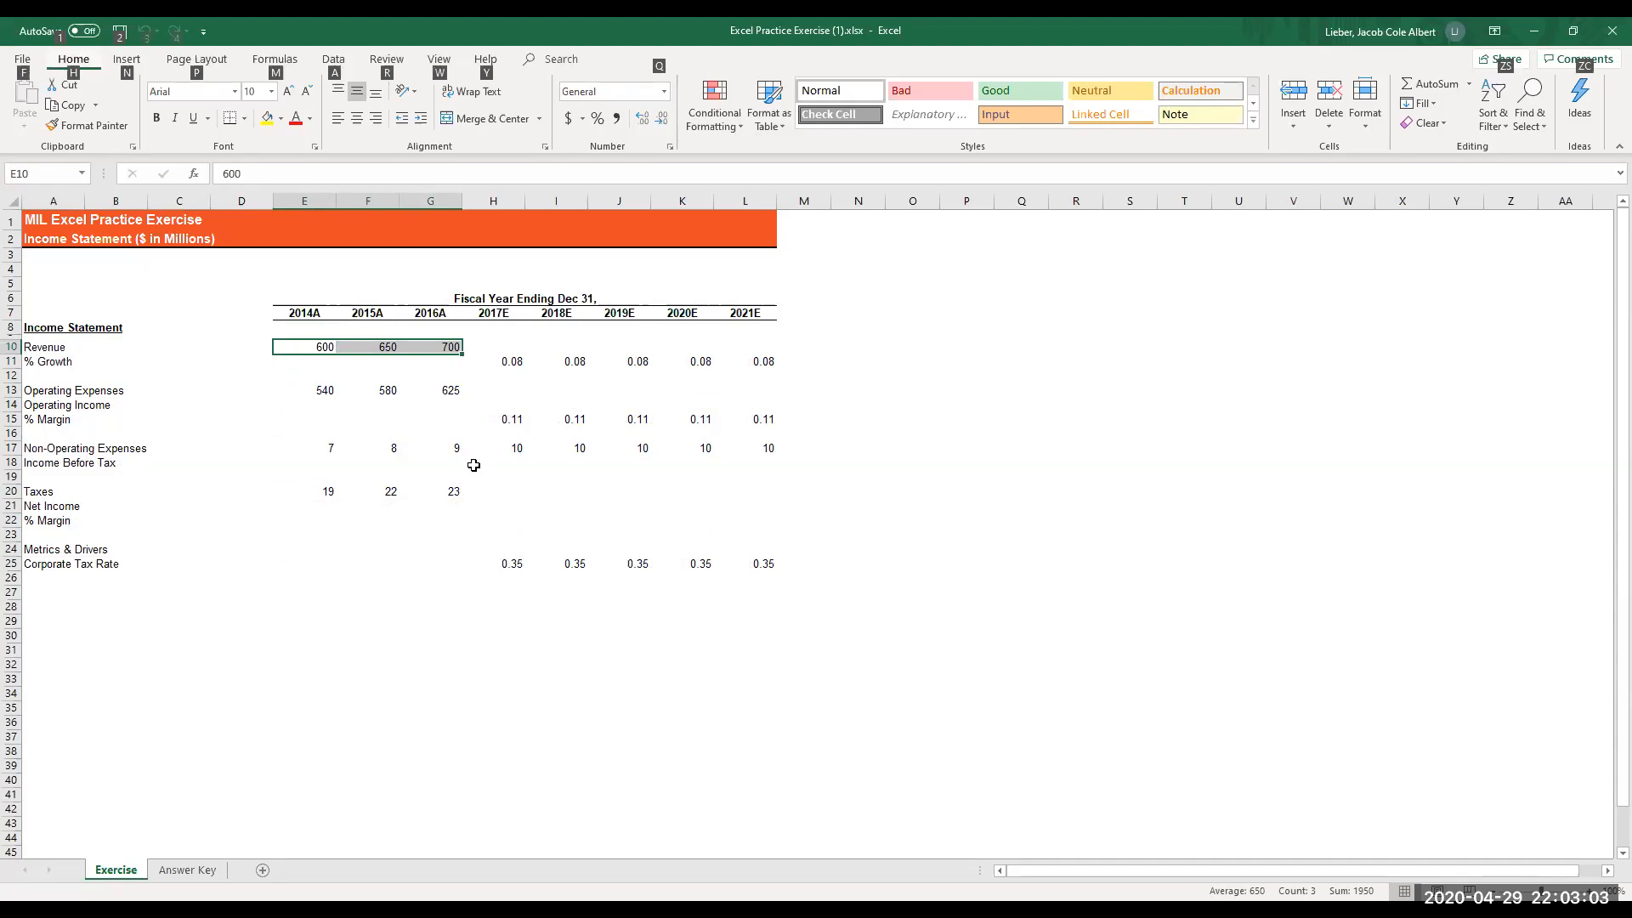
key("h")
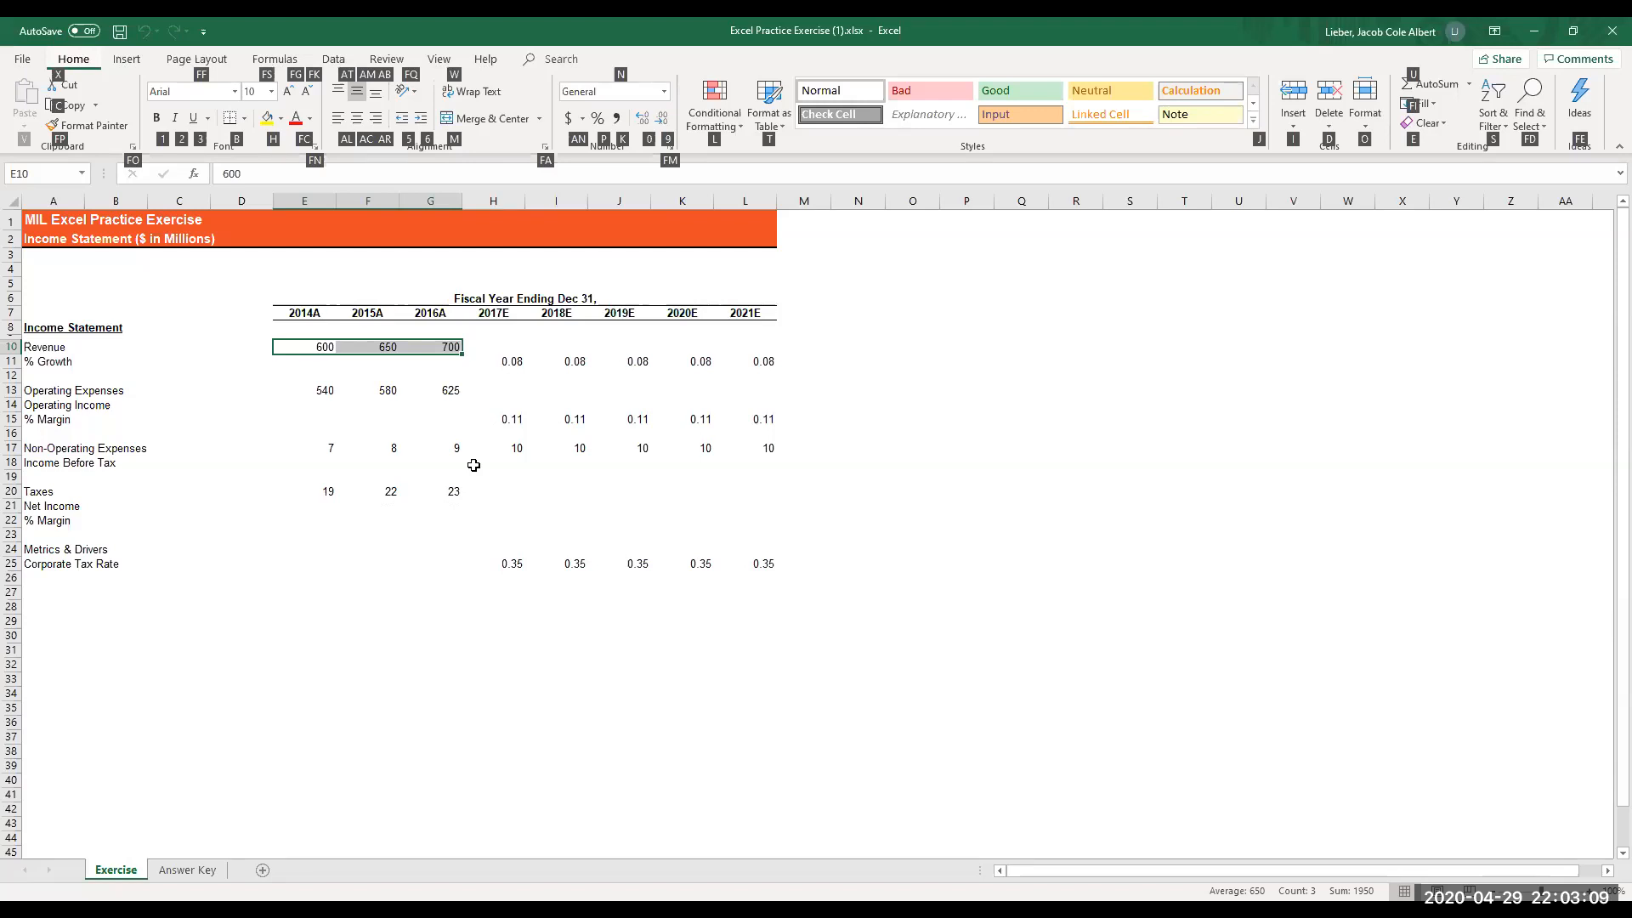
key("Escape")
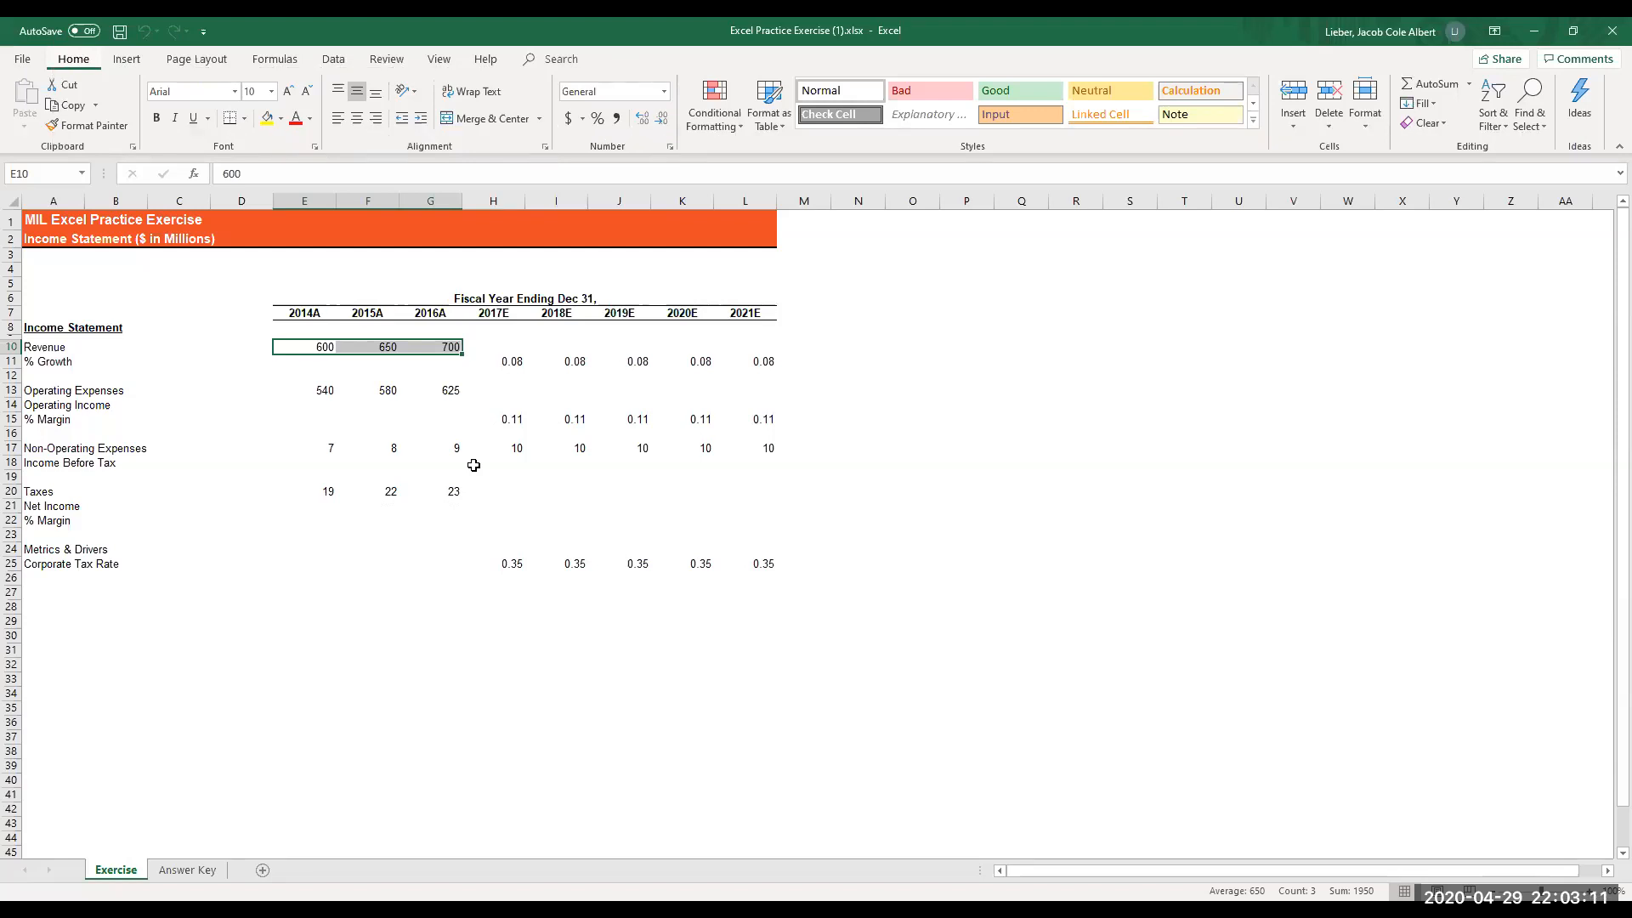
- Set the font color of the selected 2014A to 2016A revenue values to the recently used blue
key("alt+h")
key("f")
key("c")
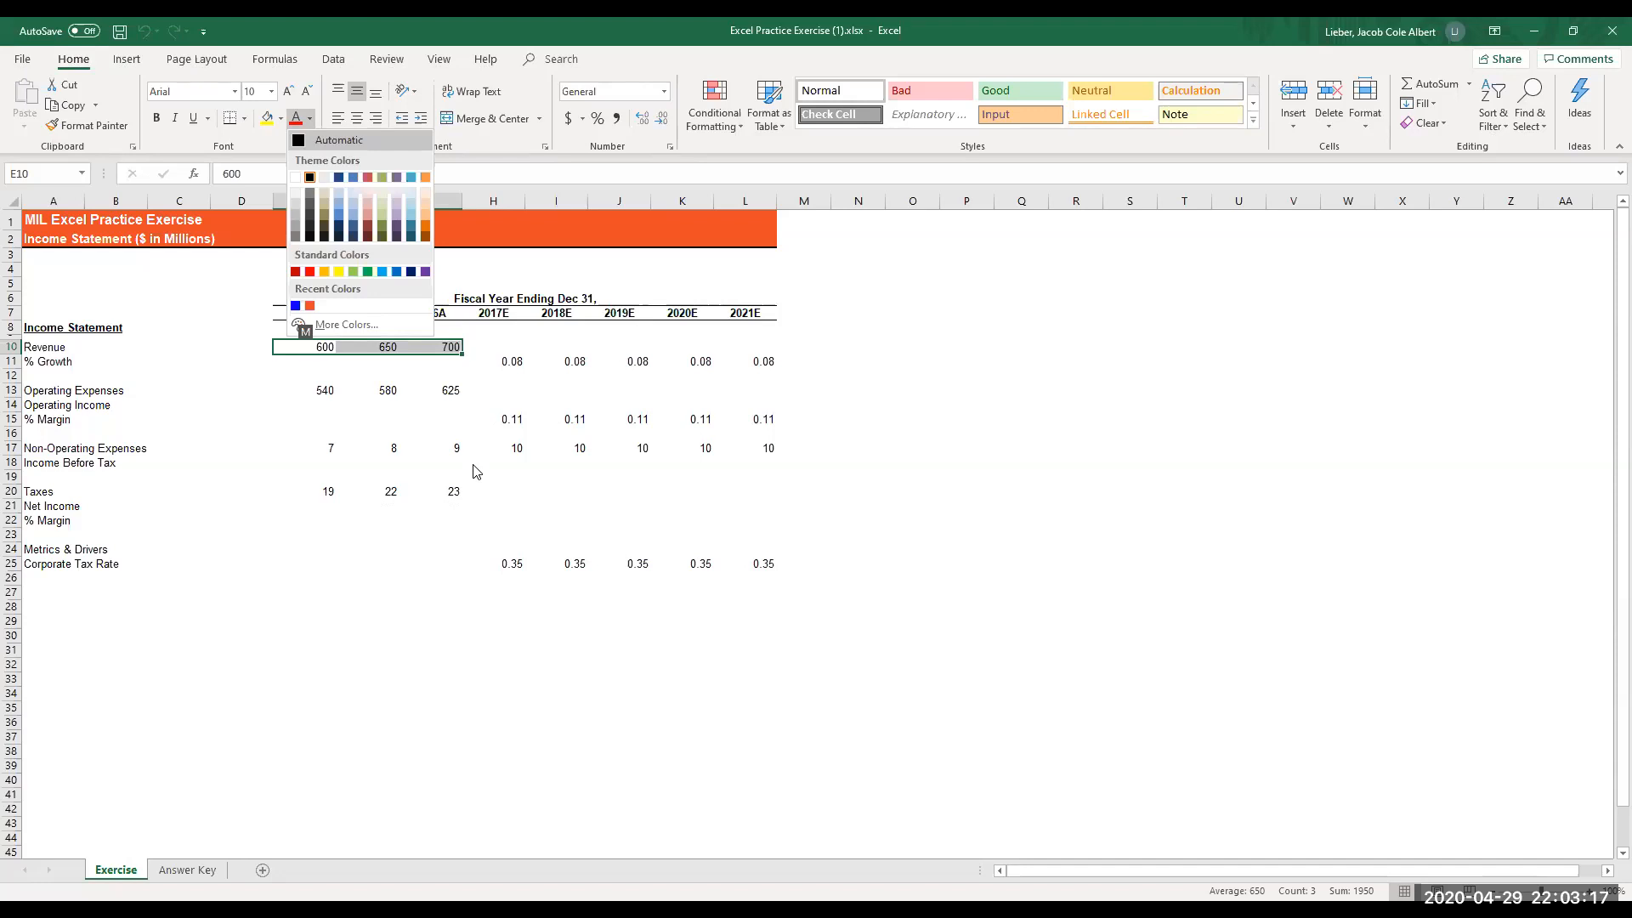
key("Up")
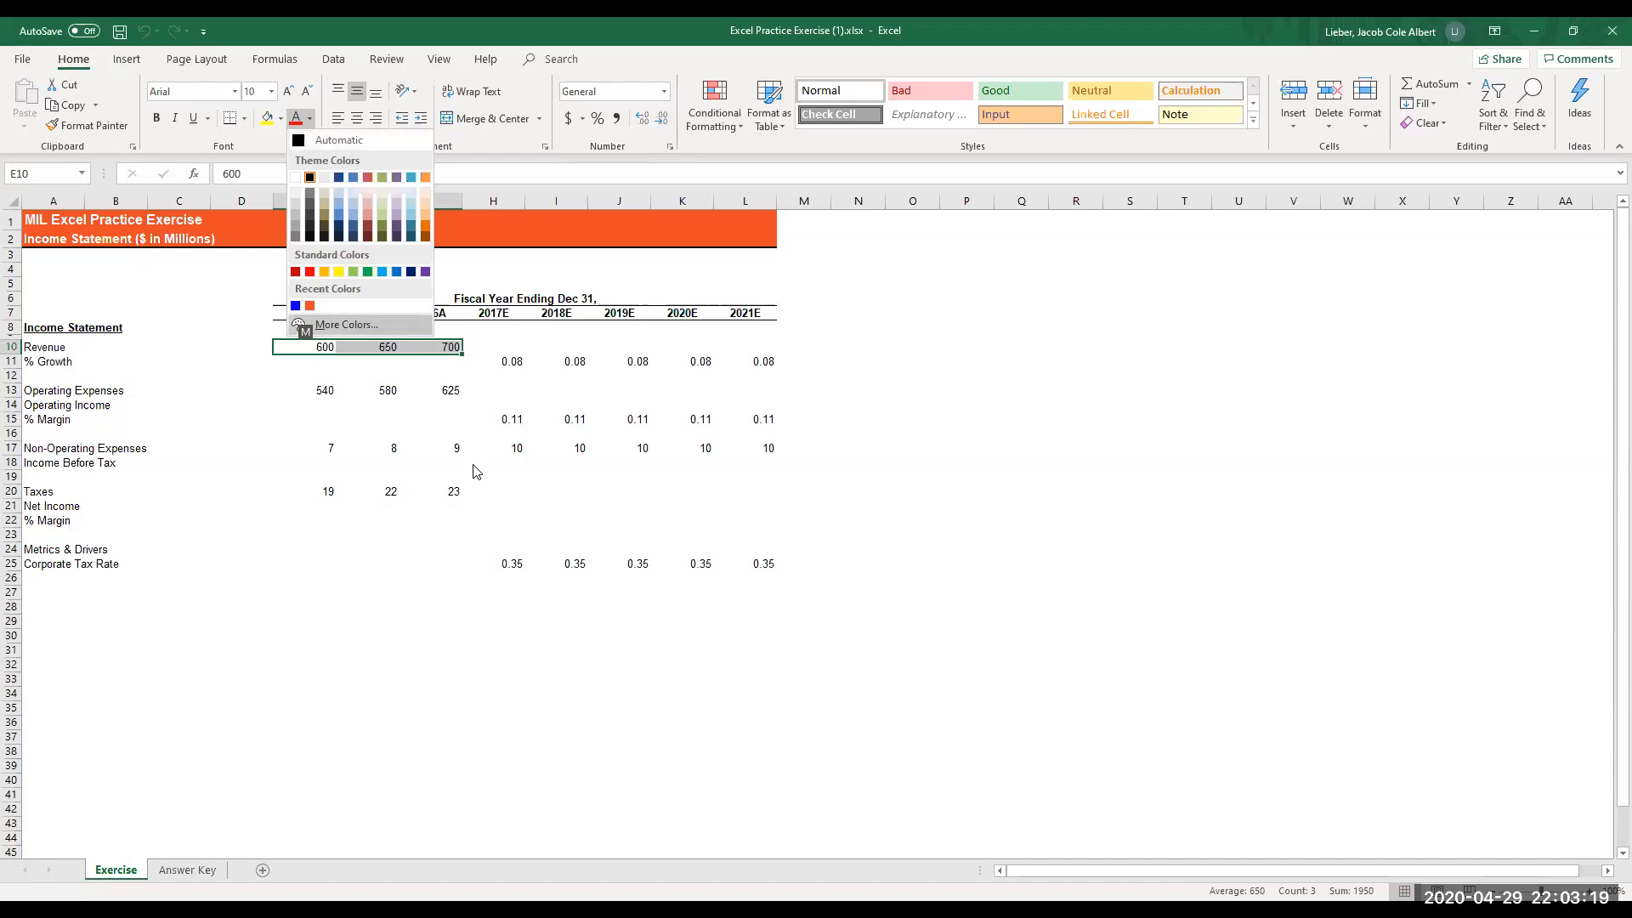
key("Up")
key("Left")
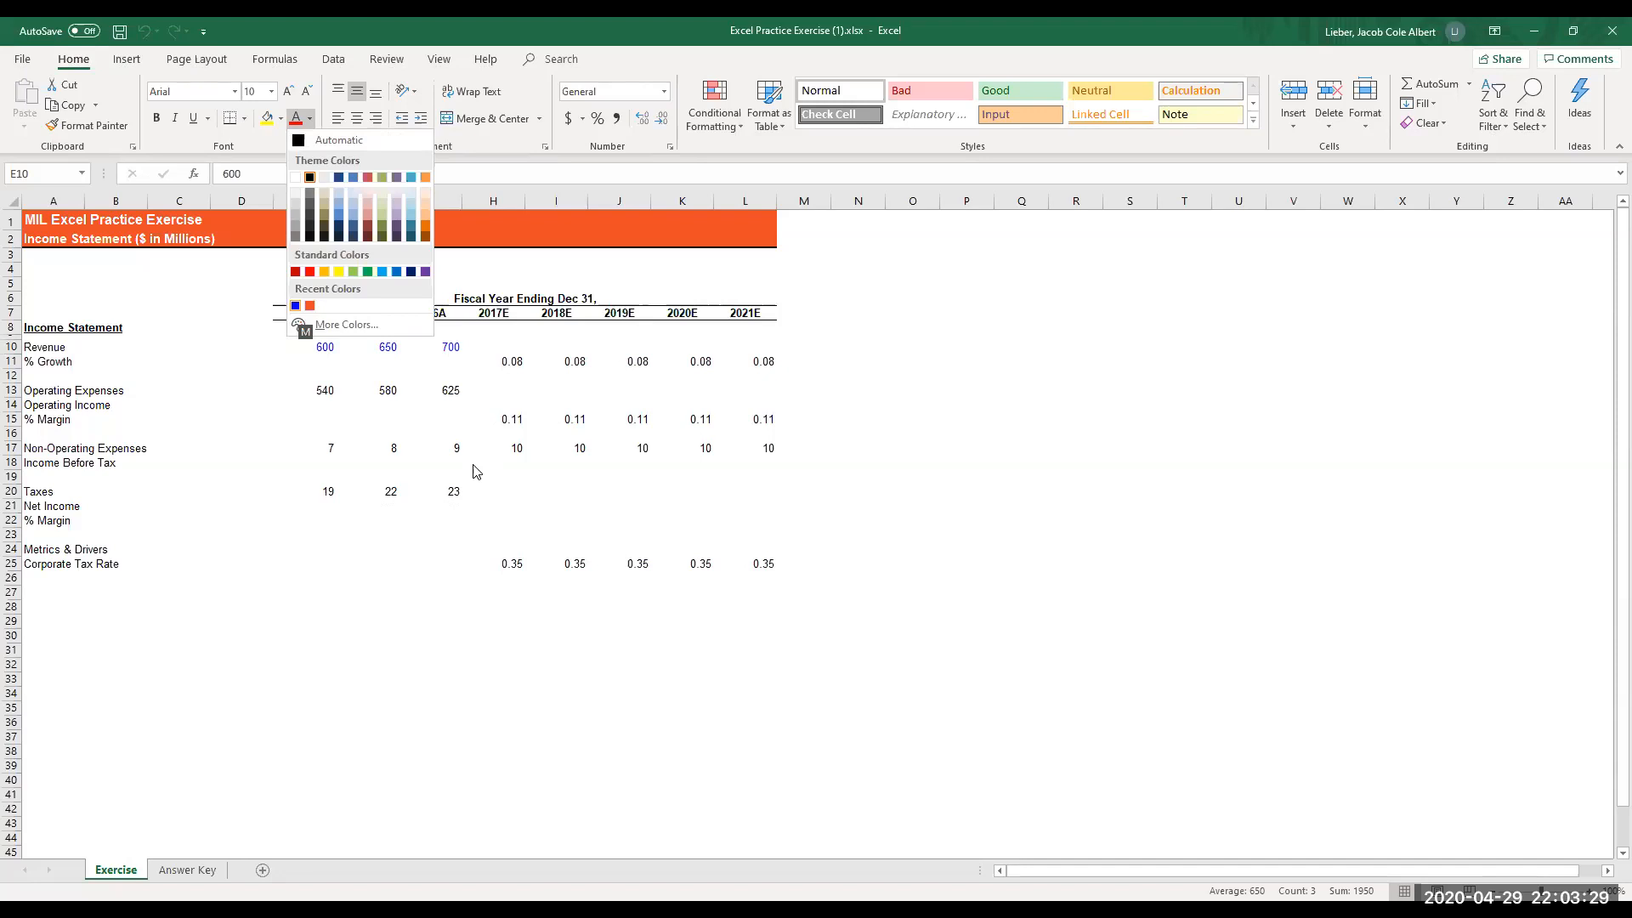
key("Return")
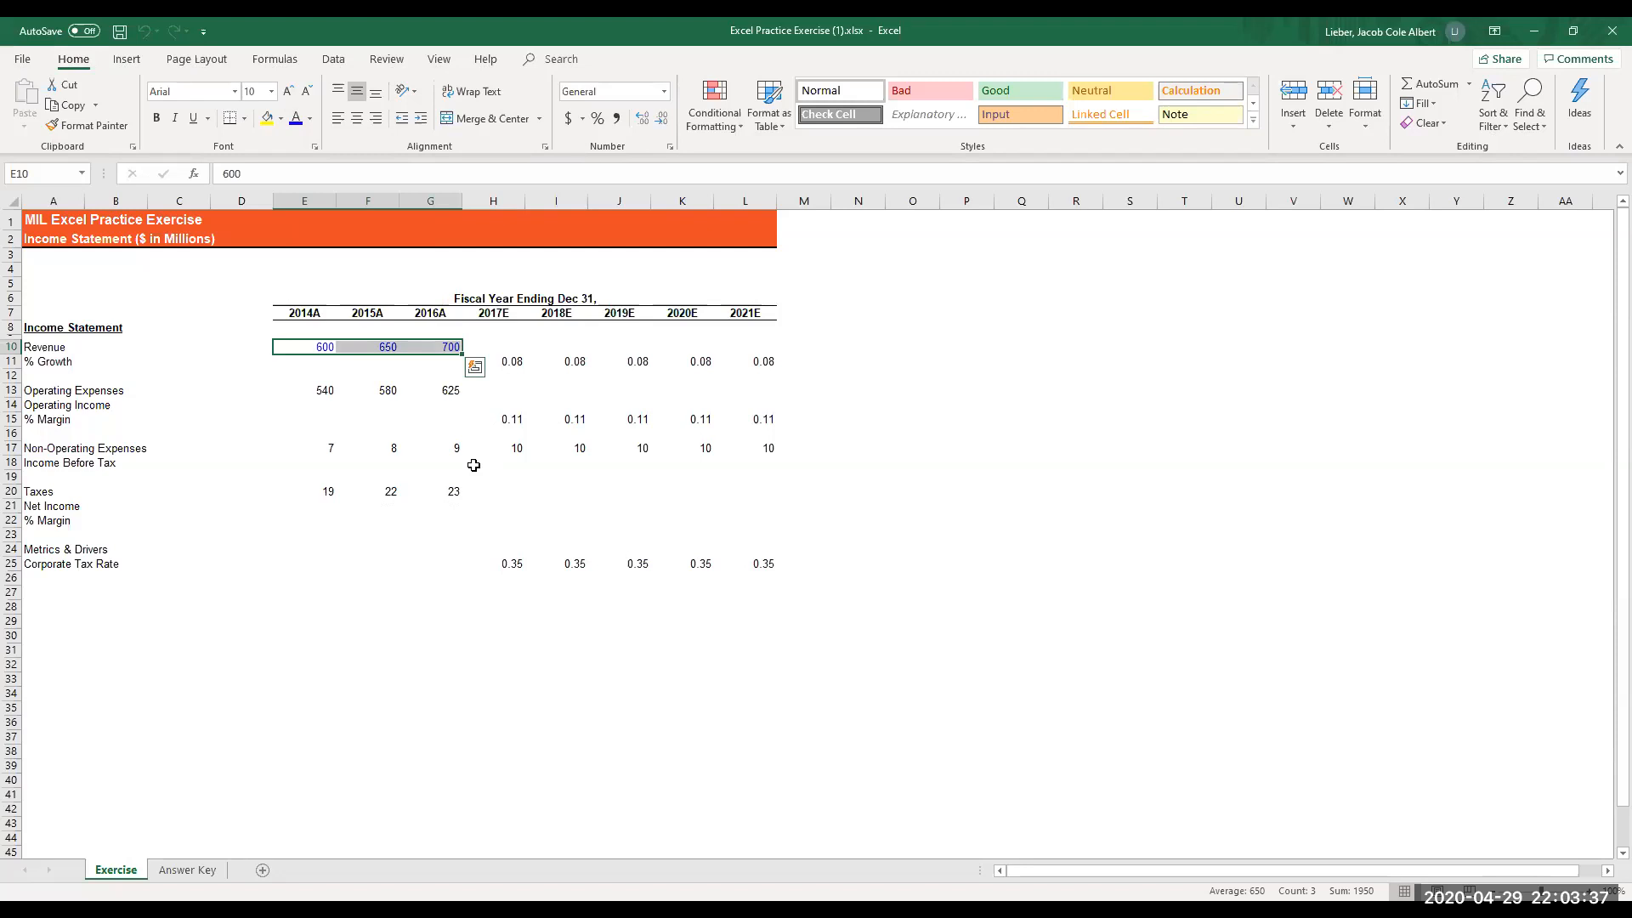
- Select the 2017E to 2021E % Growth values in H11:L11
key("Right")
key("Right")
key("Right")
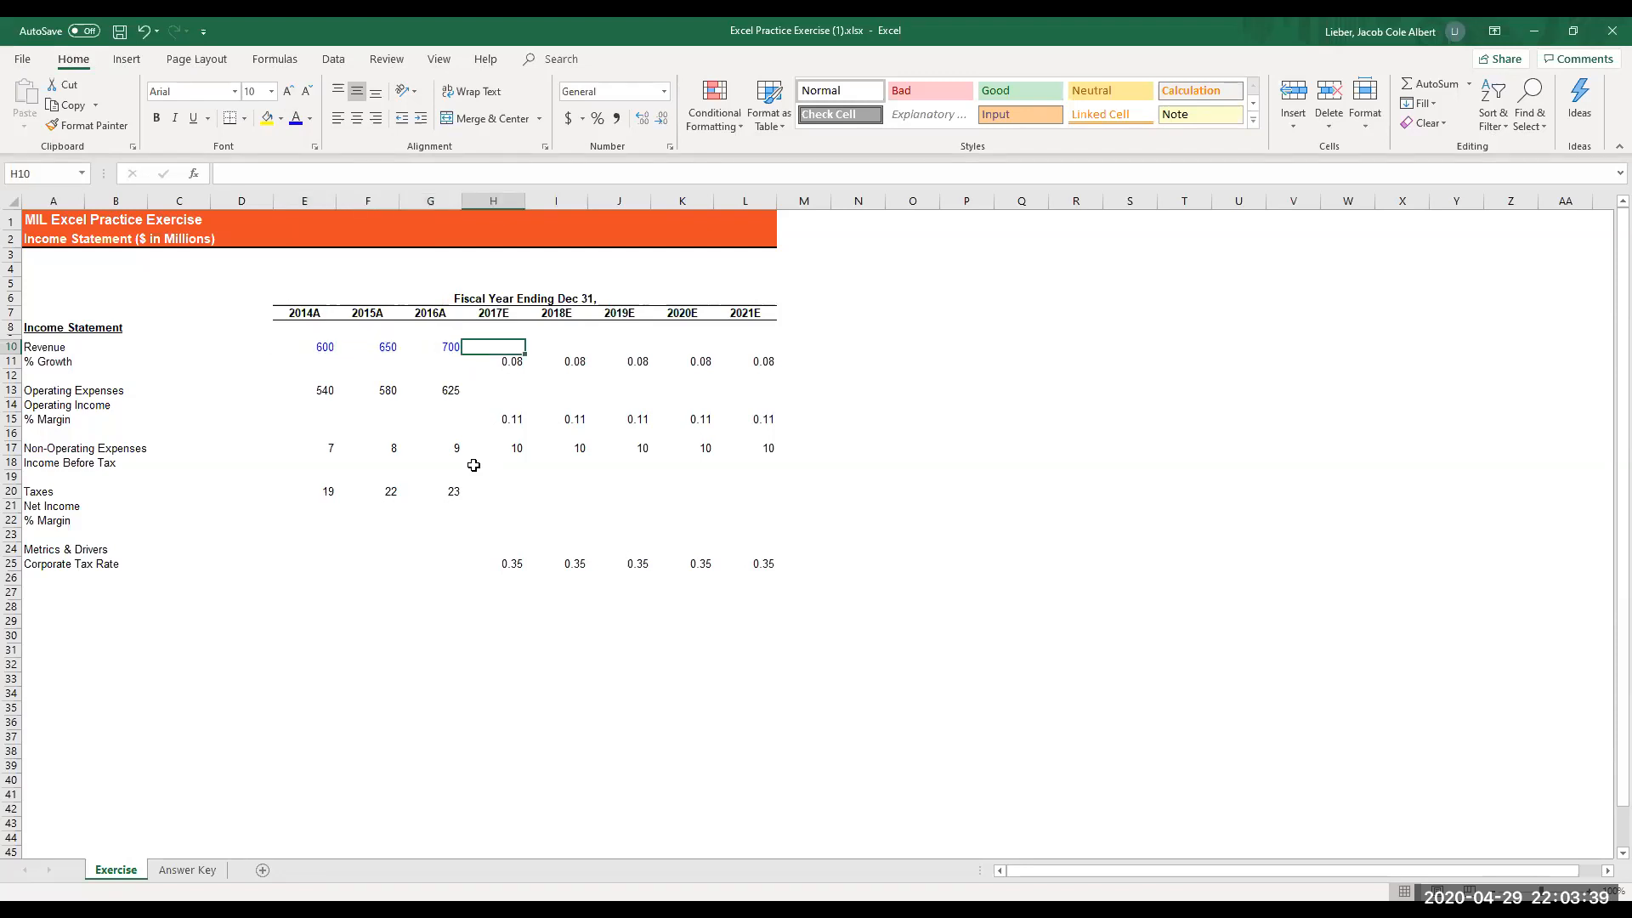
key("Down")
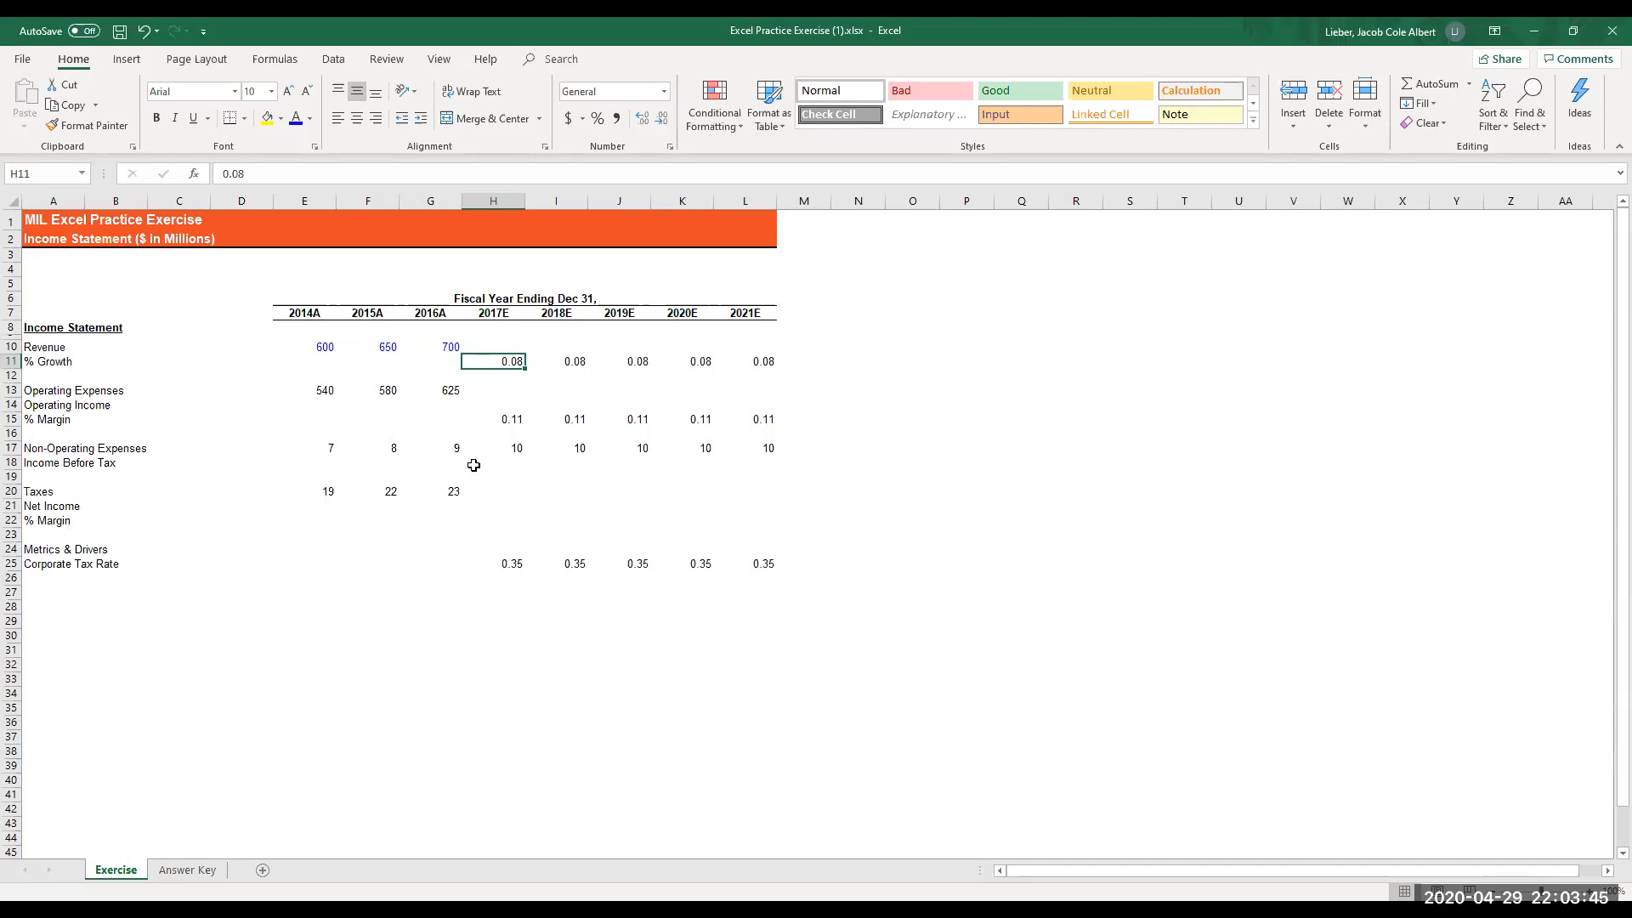
key("shift+Right")
key("shift+Right")
key("shift+Right")
key("shift+Right")
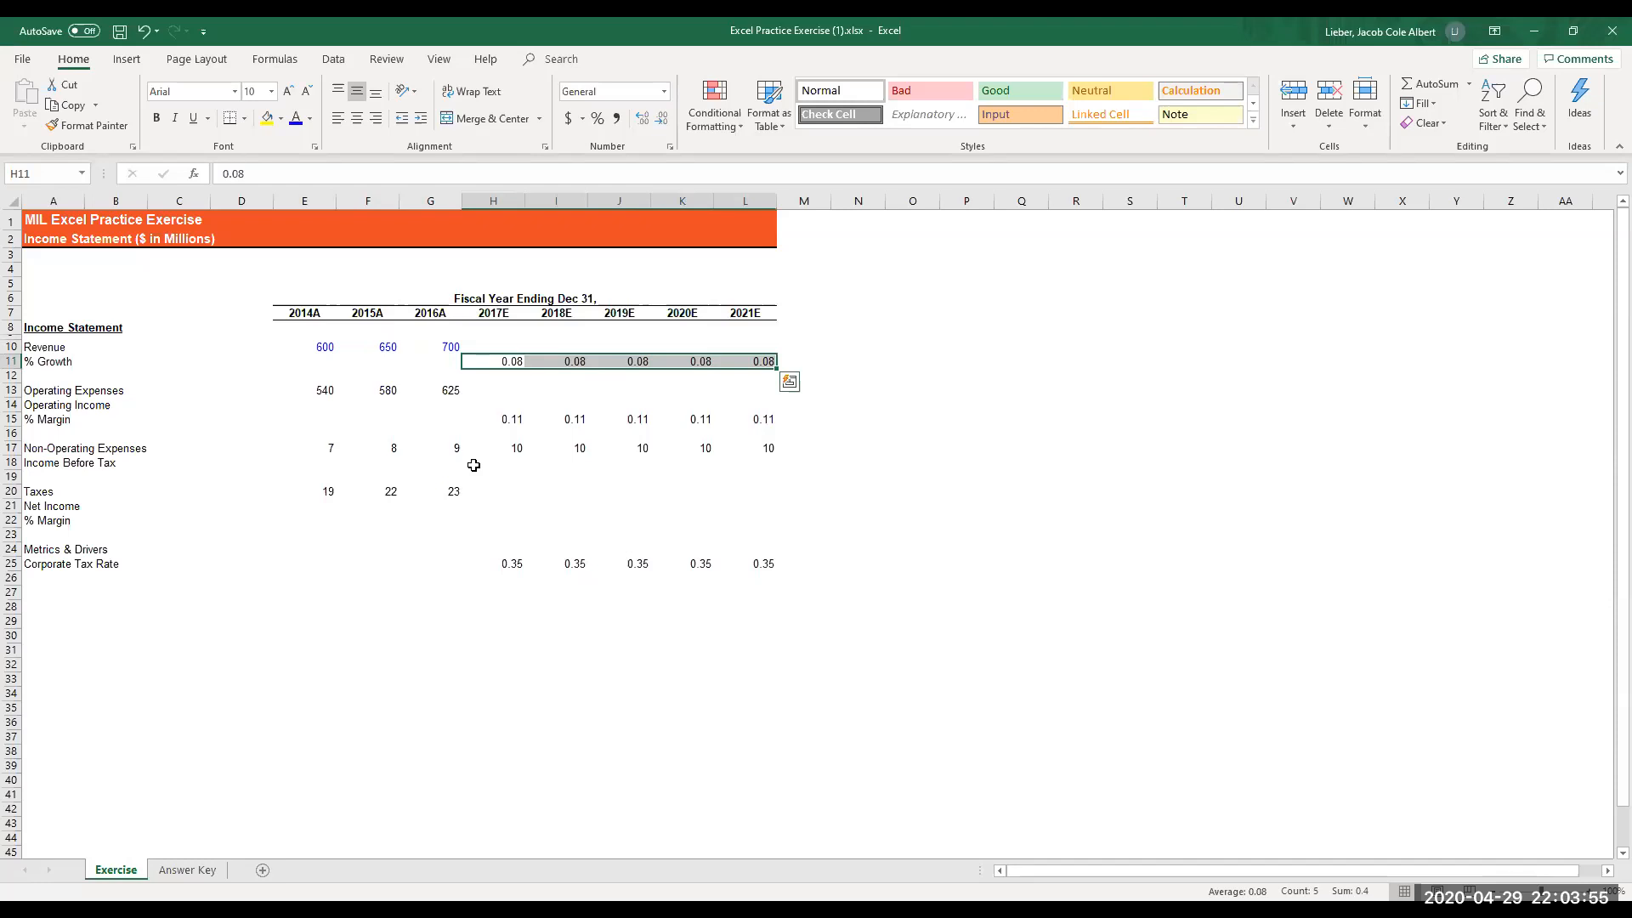
key("alt")
key("h")
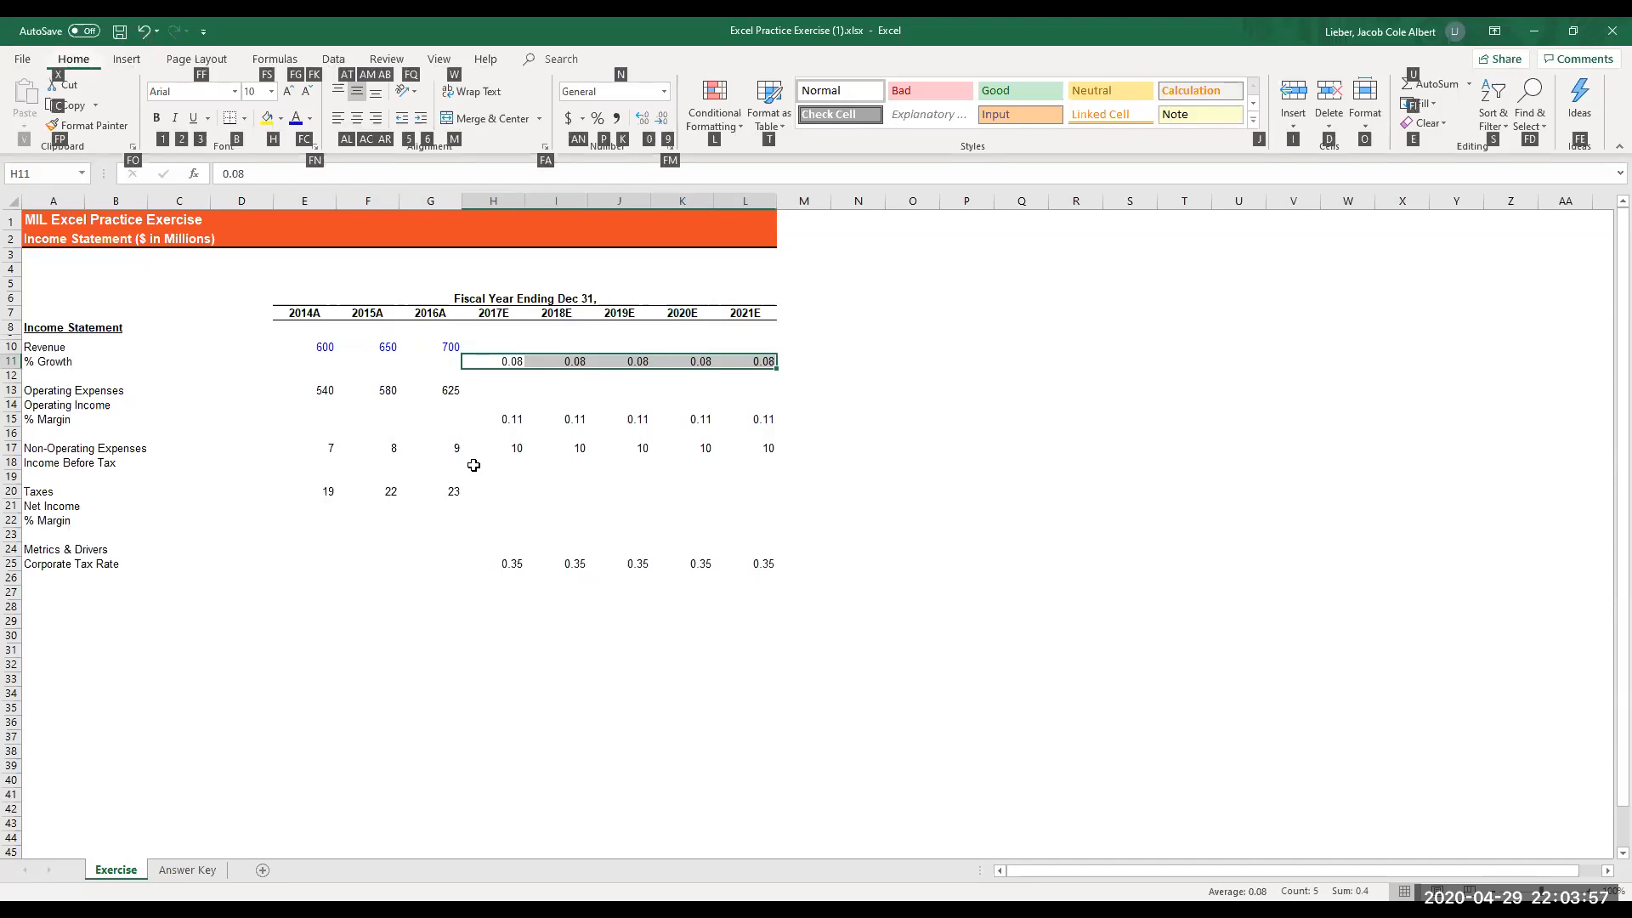
key("f")
key("m")
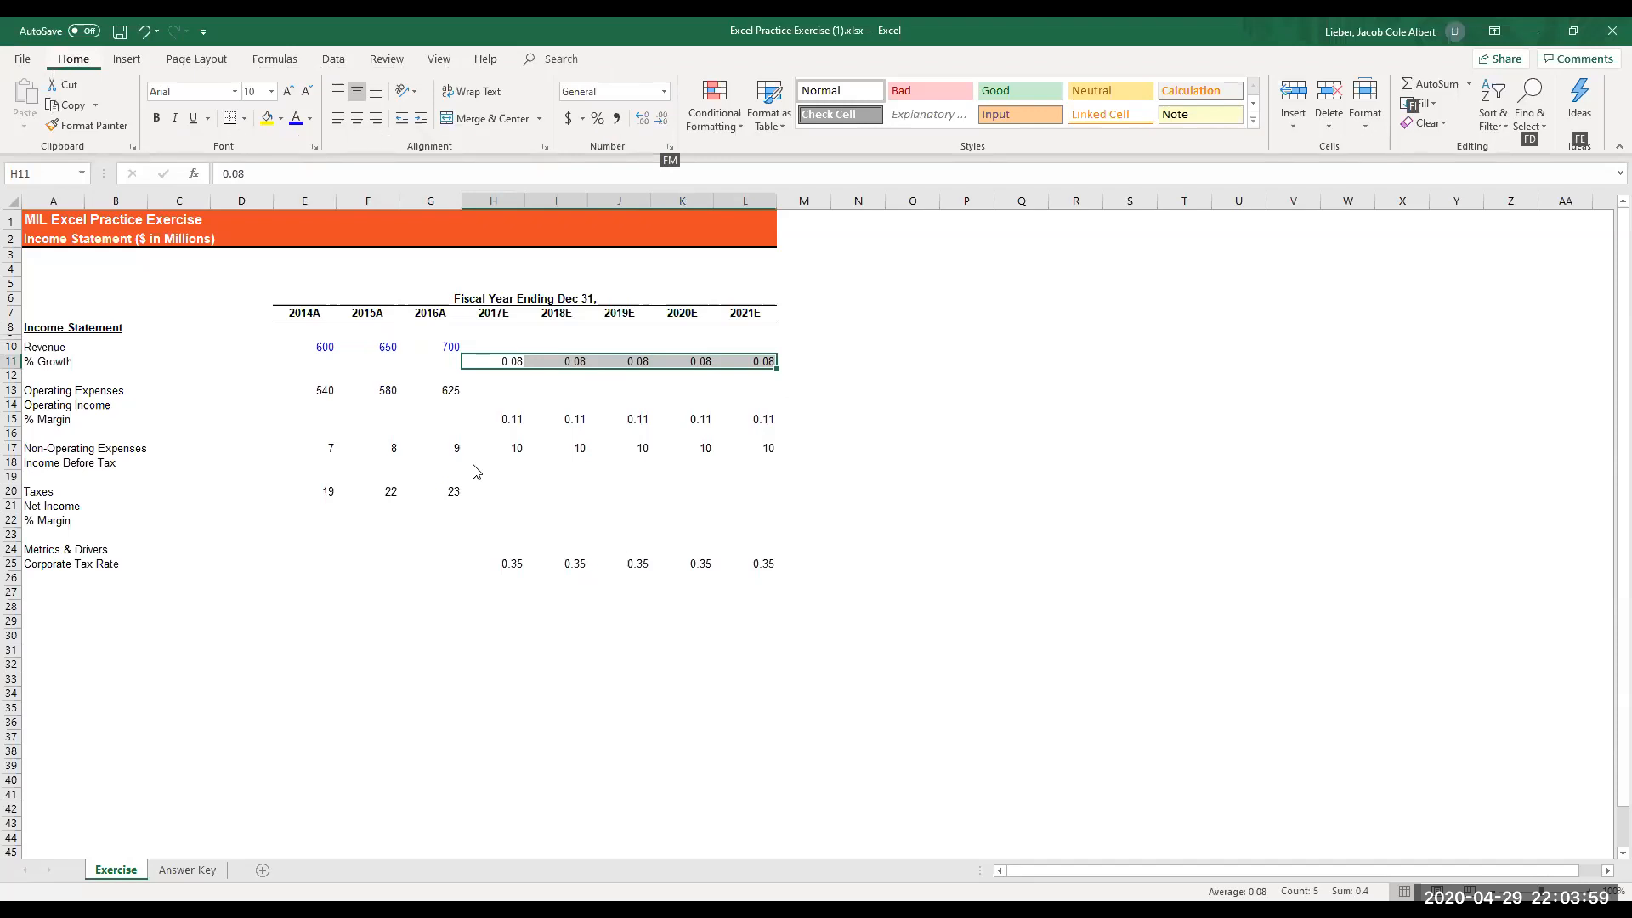
key("c")
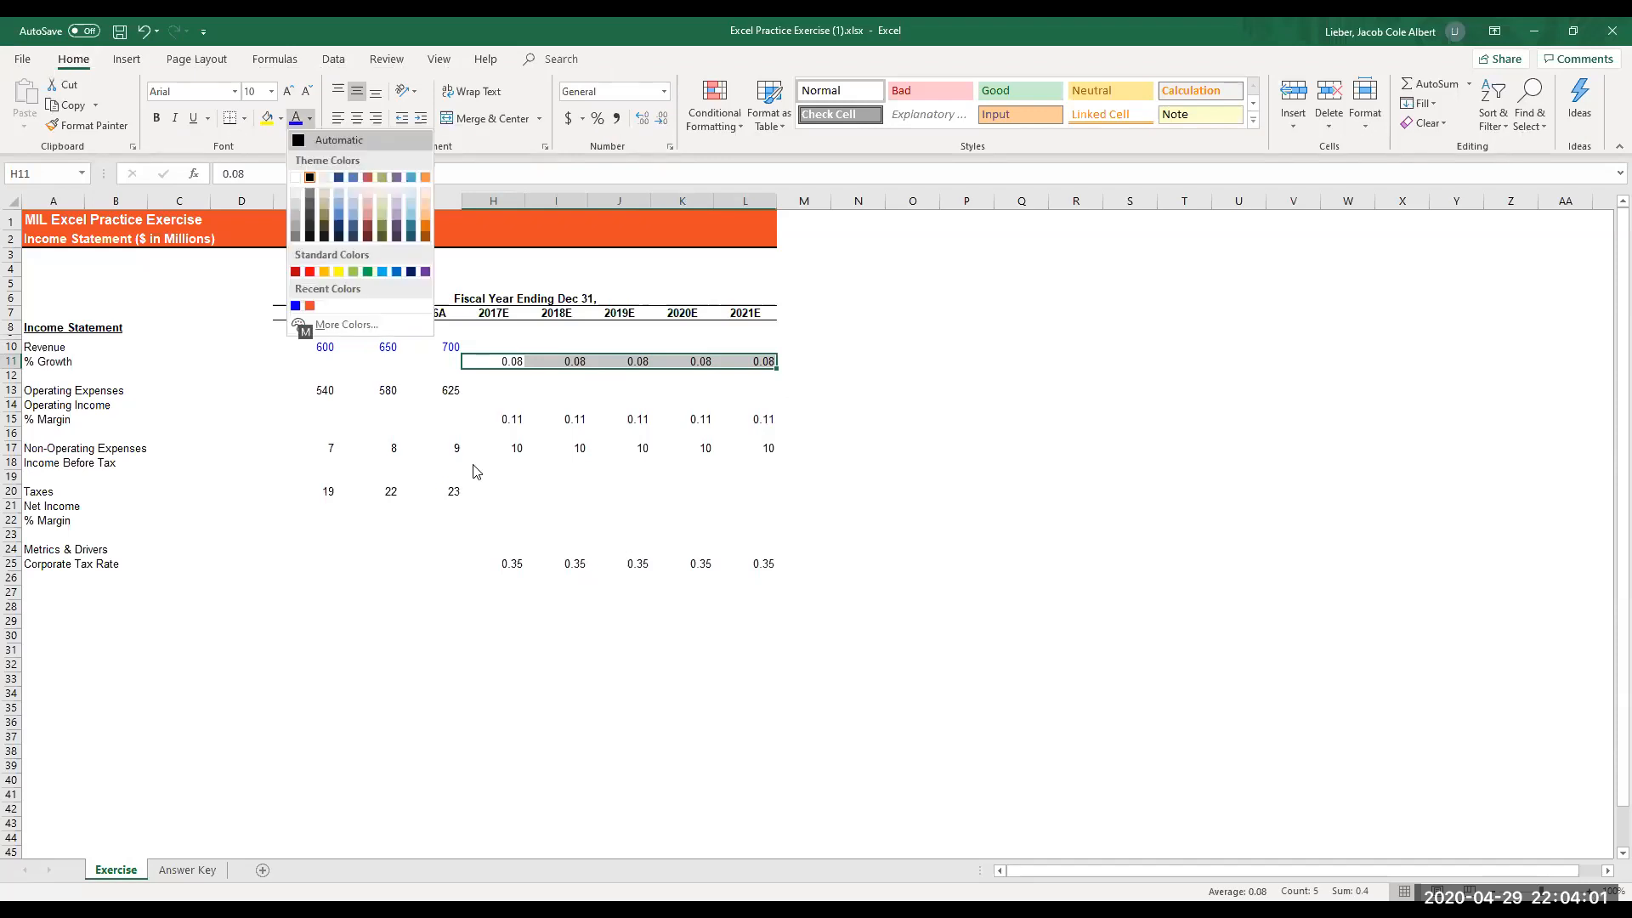
key("Escape")
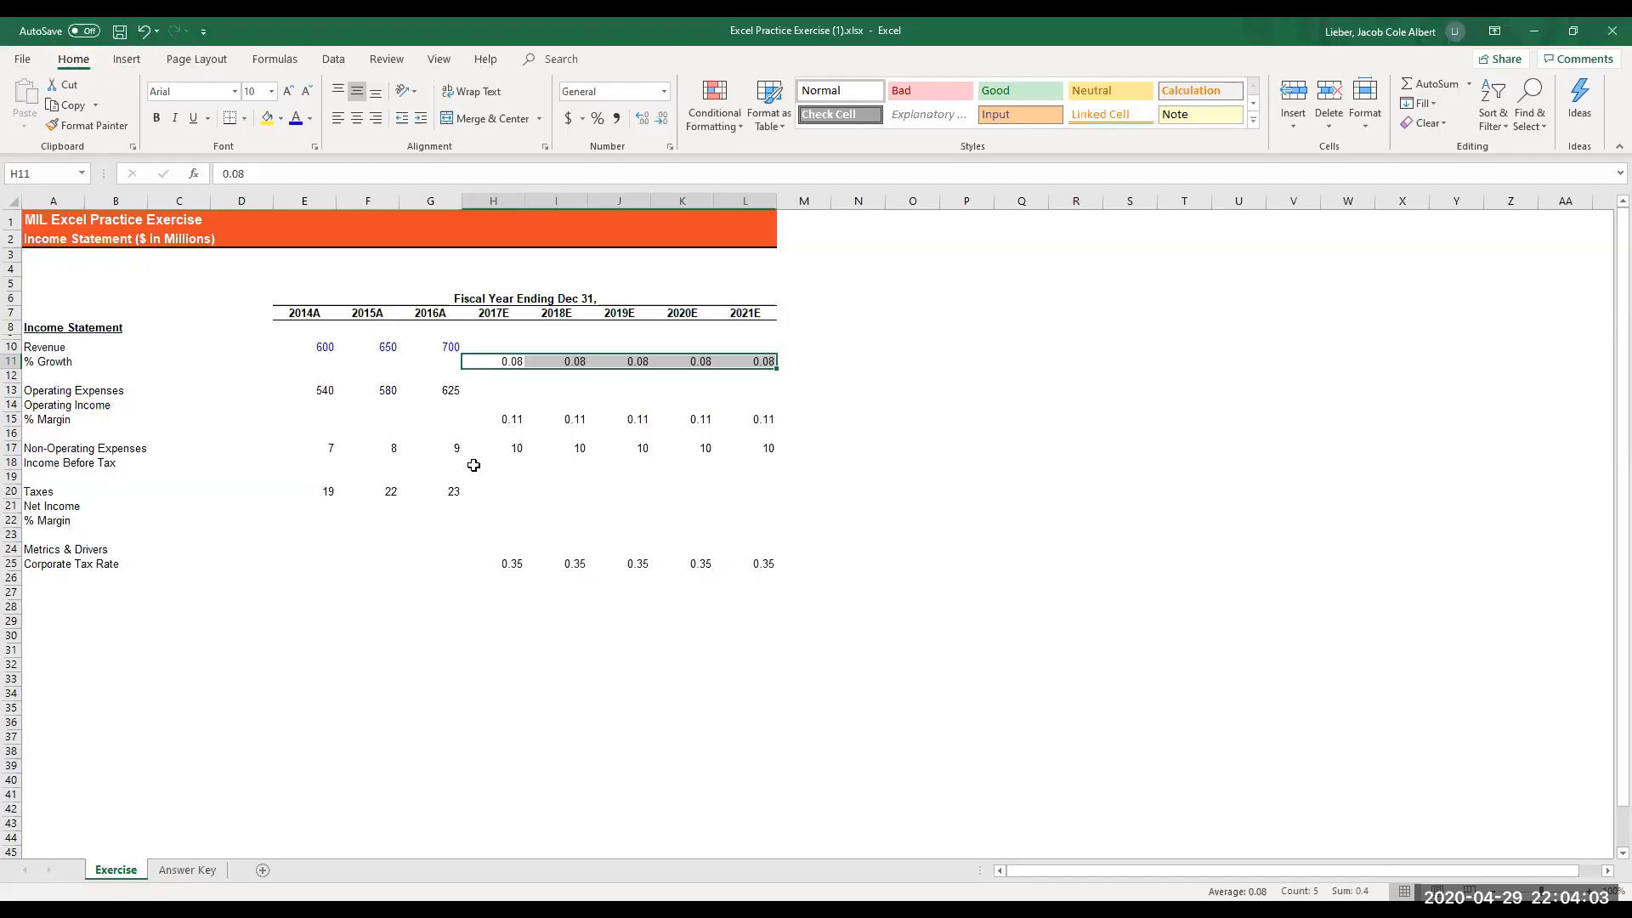
key("alt")
key("h")
key("alt")
- Set the font color of the selected 2017E to 2021E % Growth values to the recently used blue
key("alt+h")
key("f")
key("c")
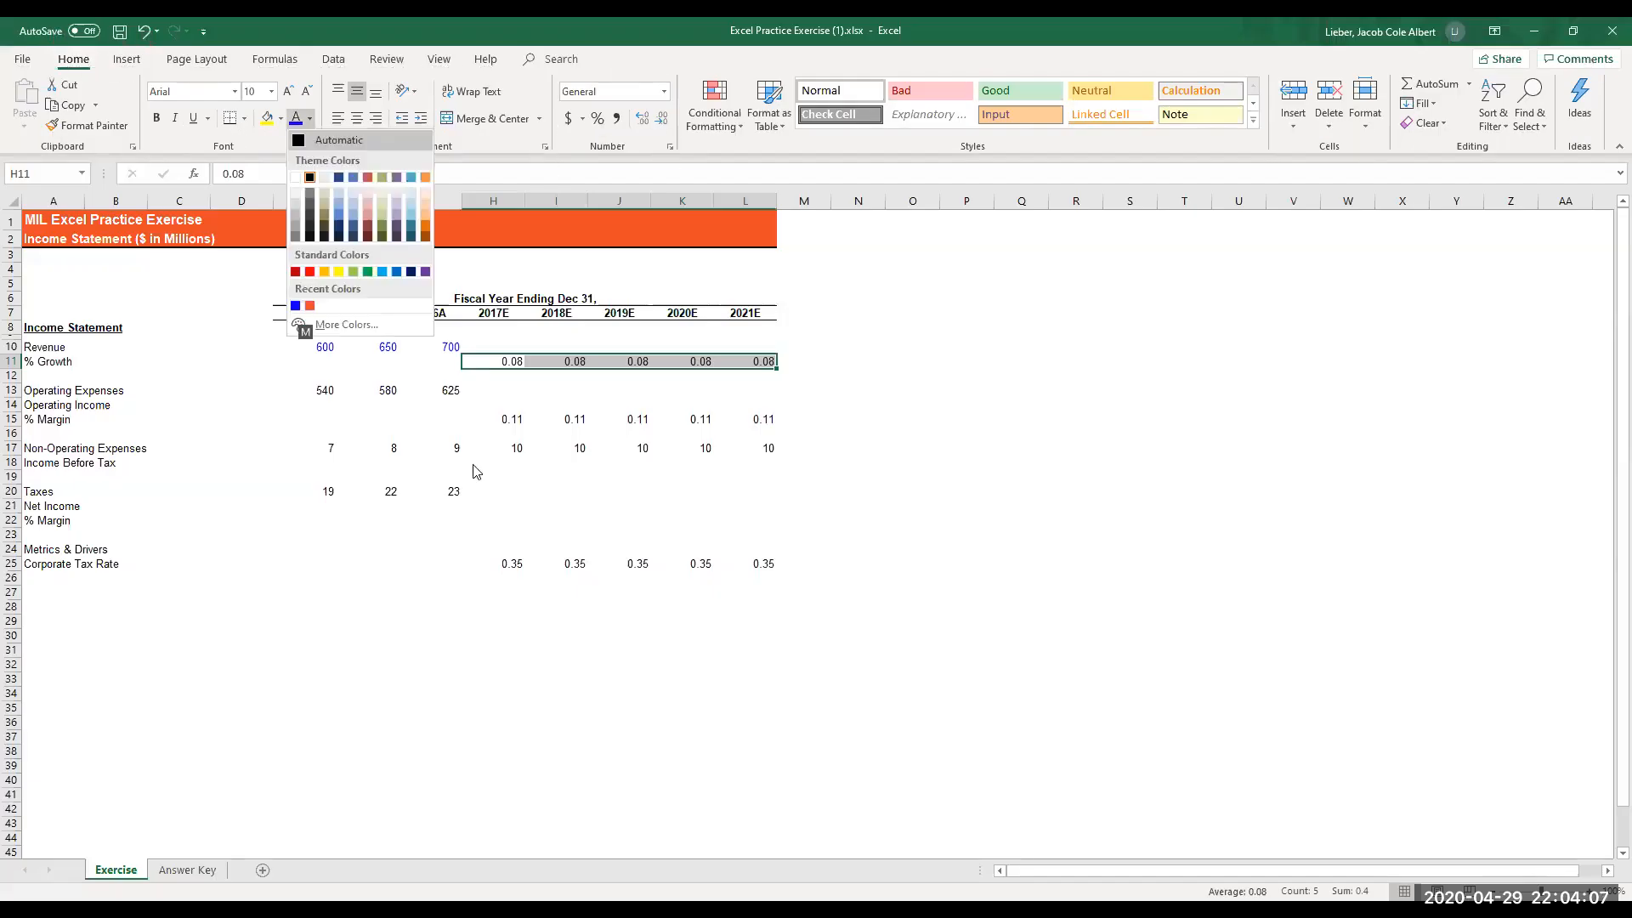
key("Up")
key("Up")
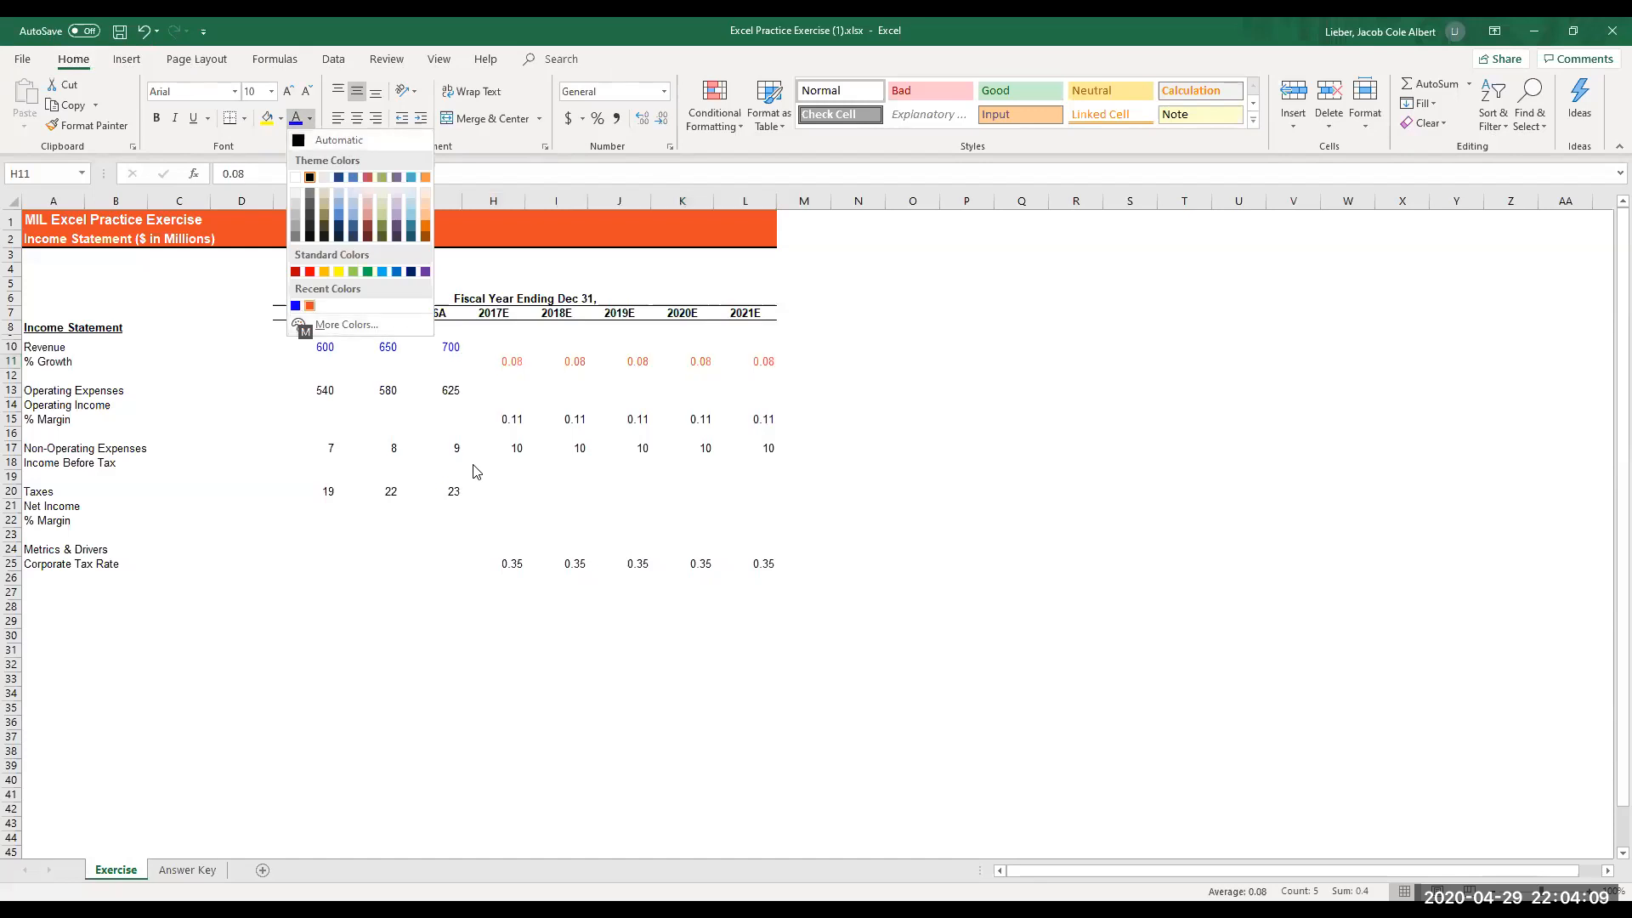
key("Left")
key("Return")
- Color the 2014A to 2016A operating expenses in E13:G13 with the recently used blue font color
key("Left")
key("Down")
key("Left")
key("Left")
key("Down")
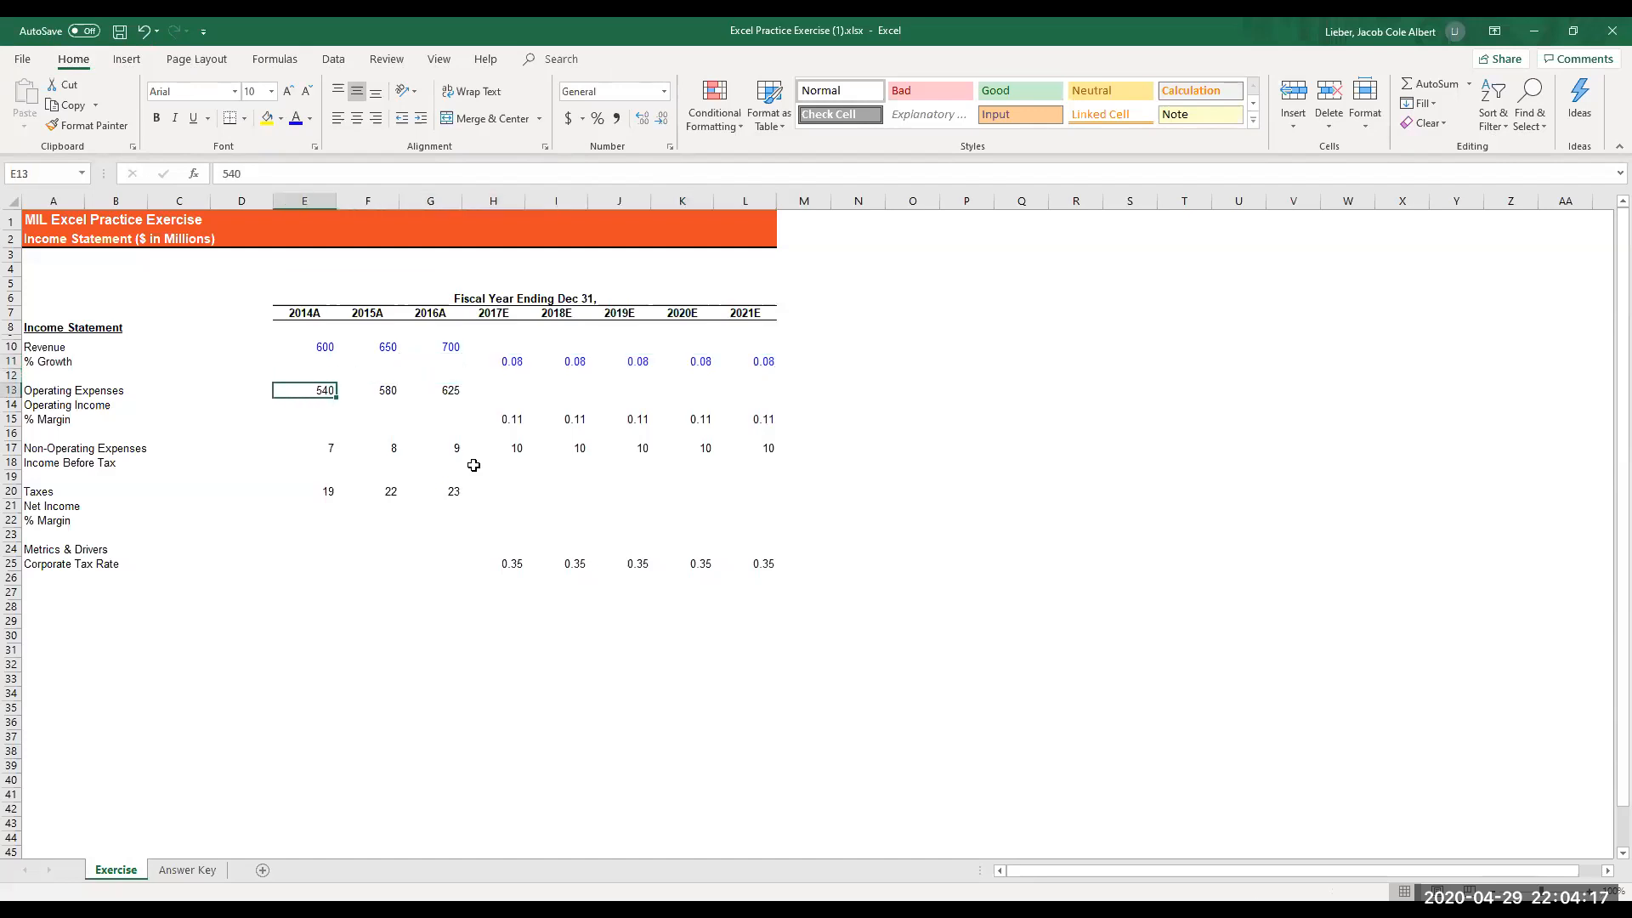
key("shift+Right")
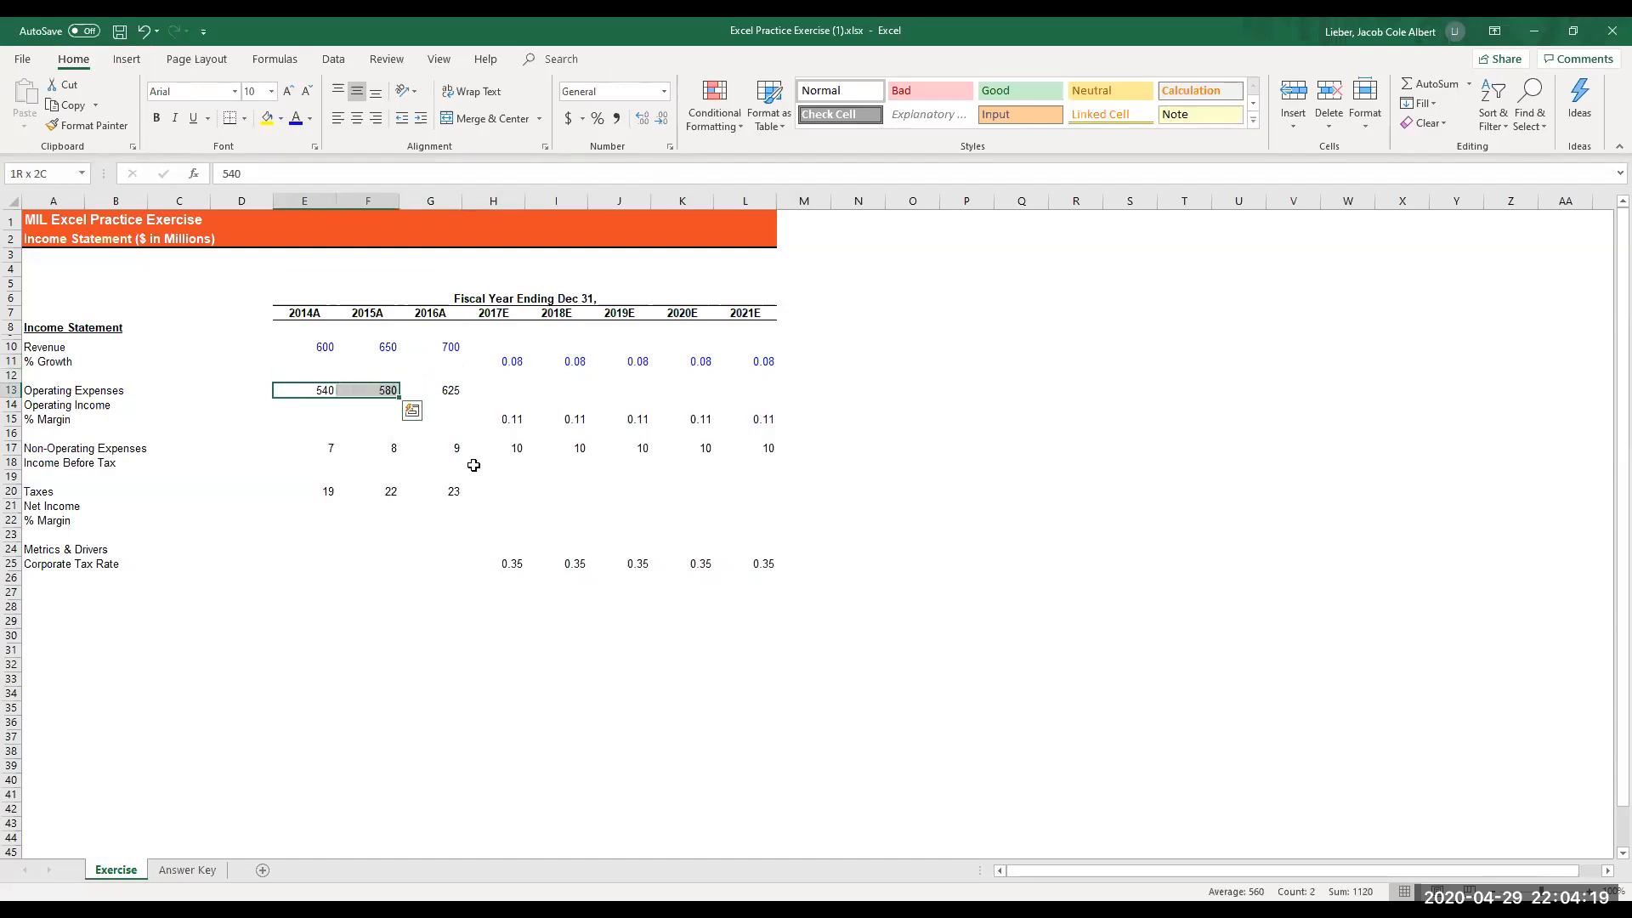
key("shift+Right")
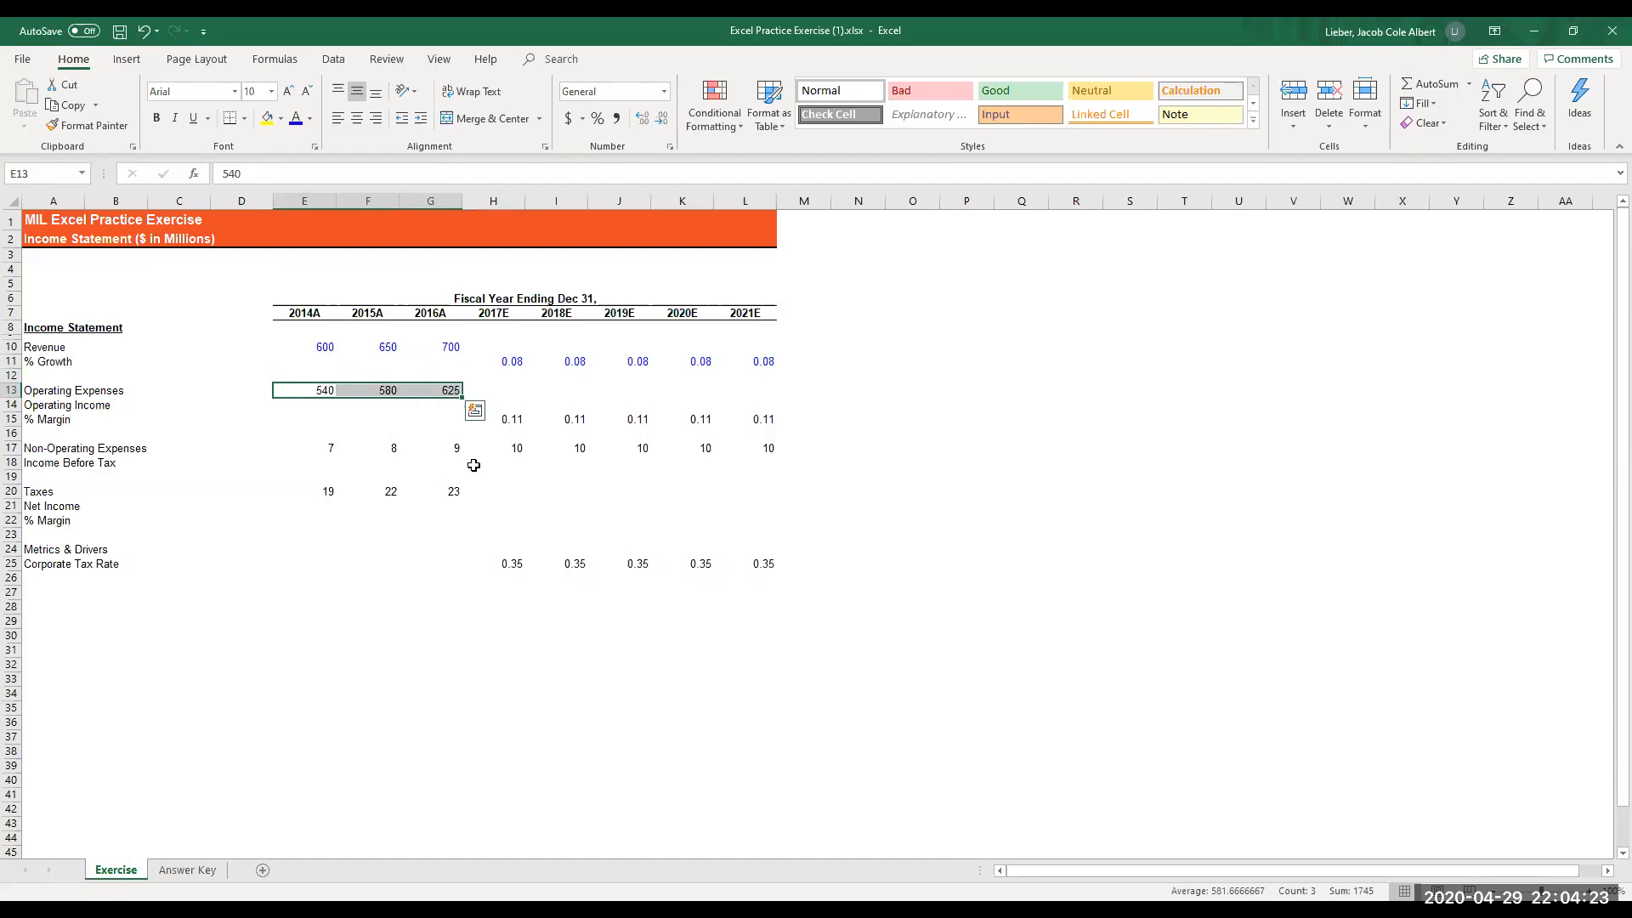
key("alt")
key("h")
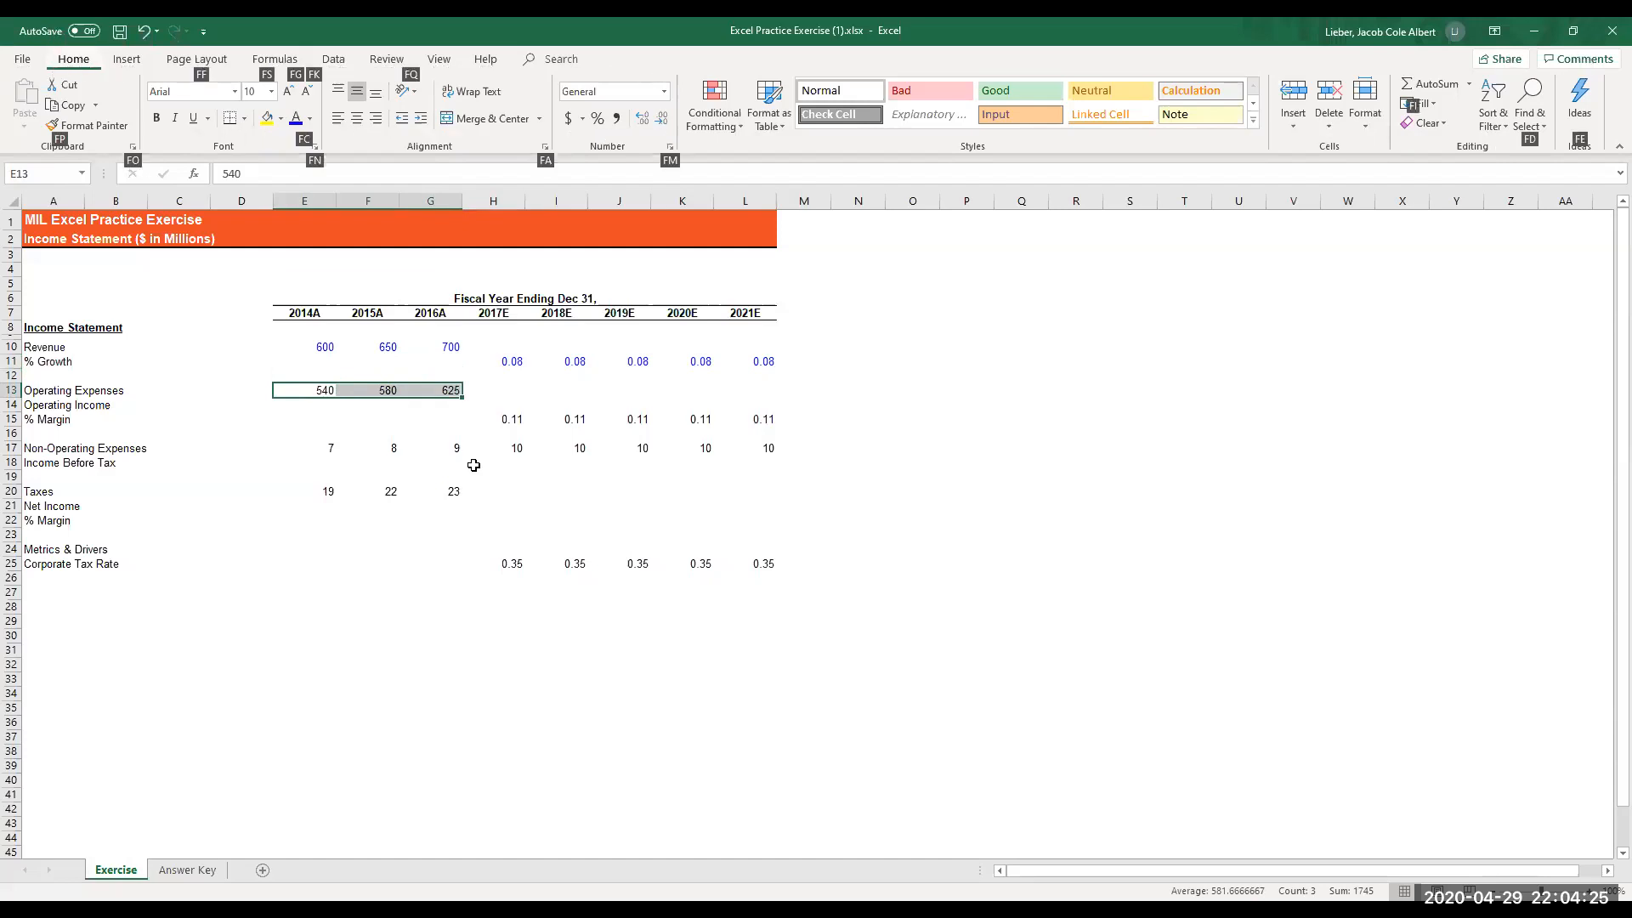
key("f")
key("c")
key("Up")
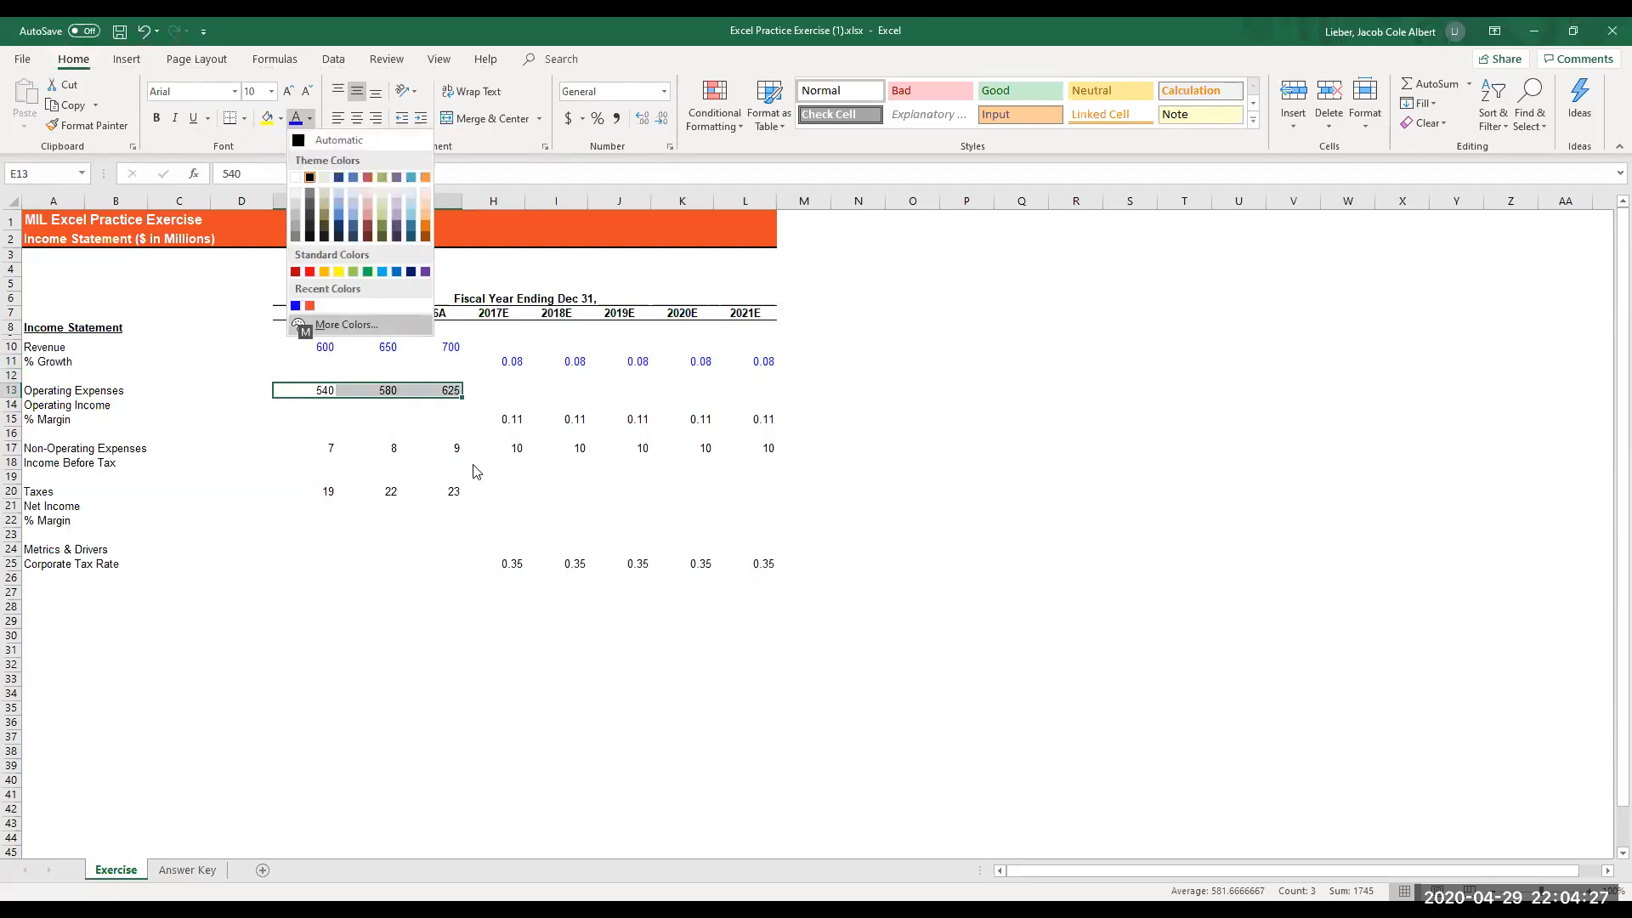
key("Up")
key("Left")
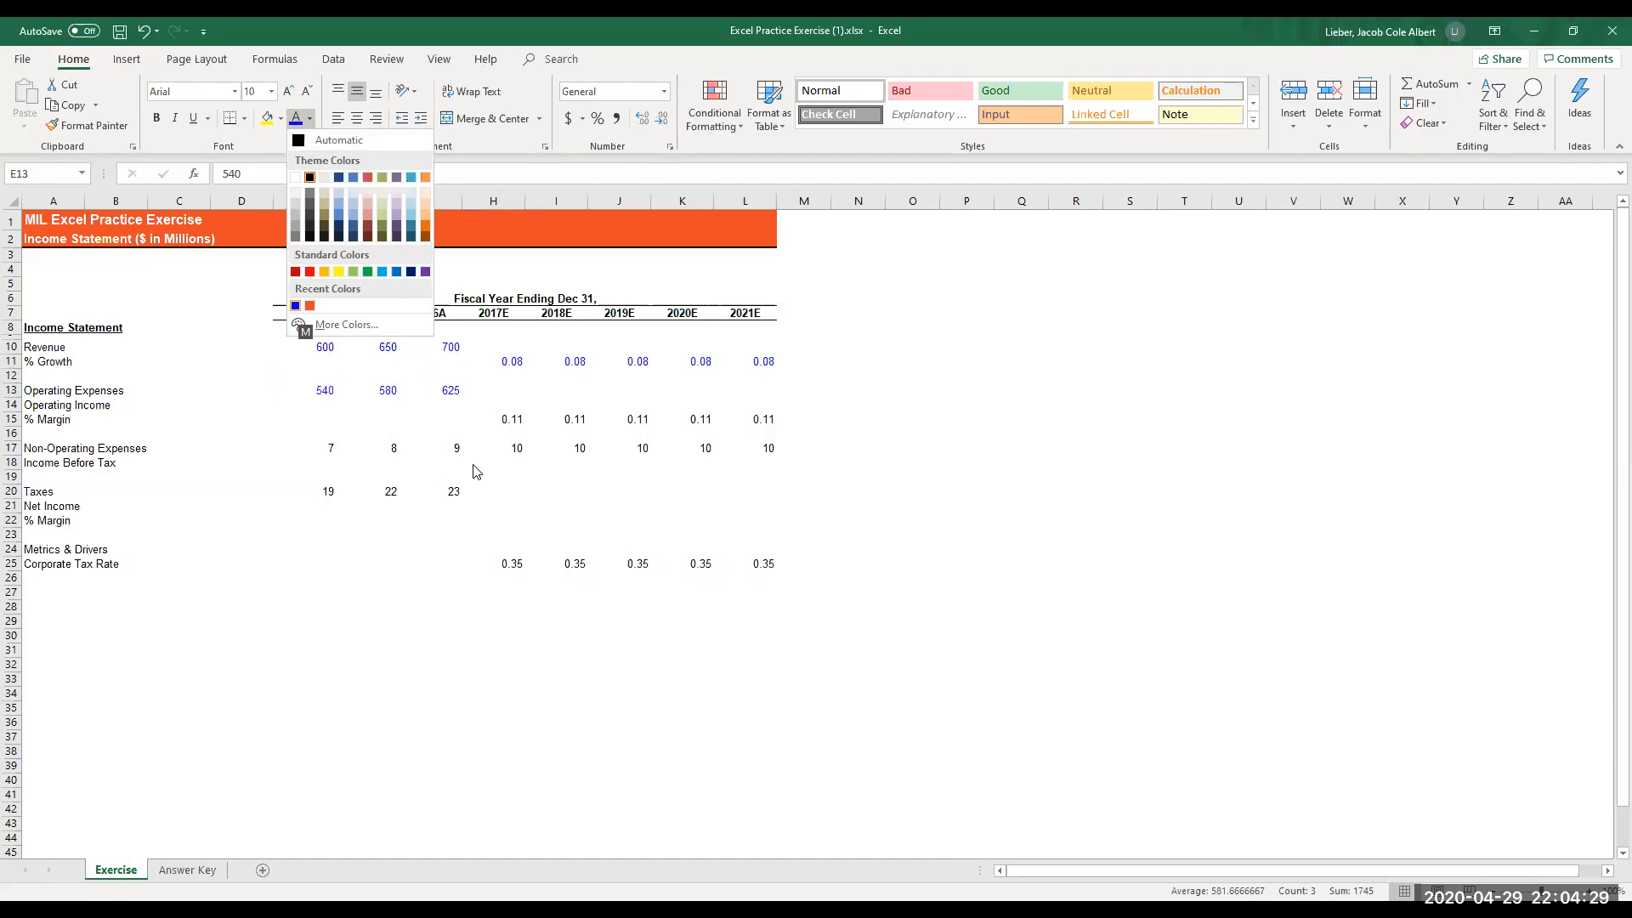
key("Return")
- Color the 2017E to 2021E operating income % Margin values in H15:L15 with the recently used blue font color
key("Down")
key("Down")
key("Right")
key("Right")
key("Right")
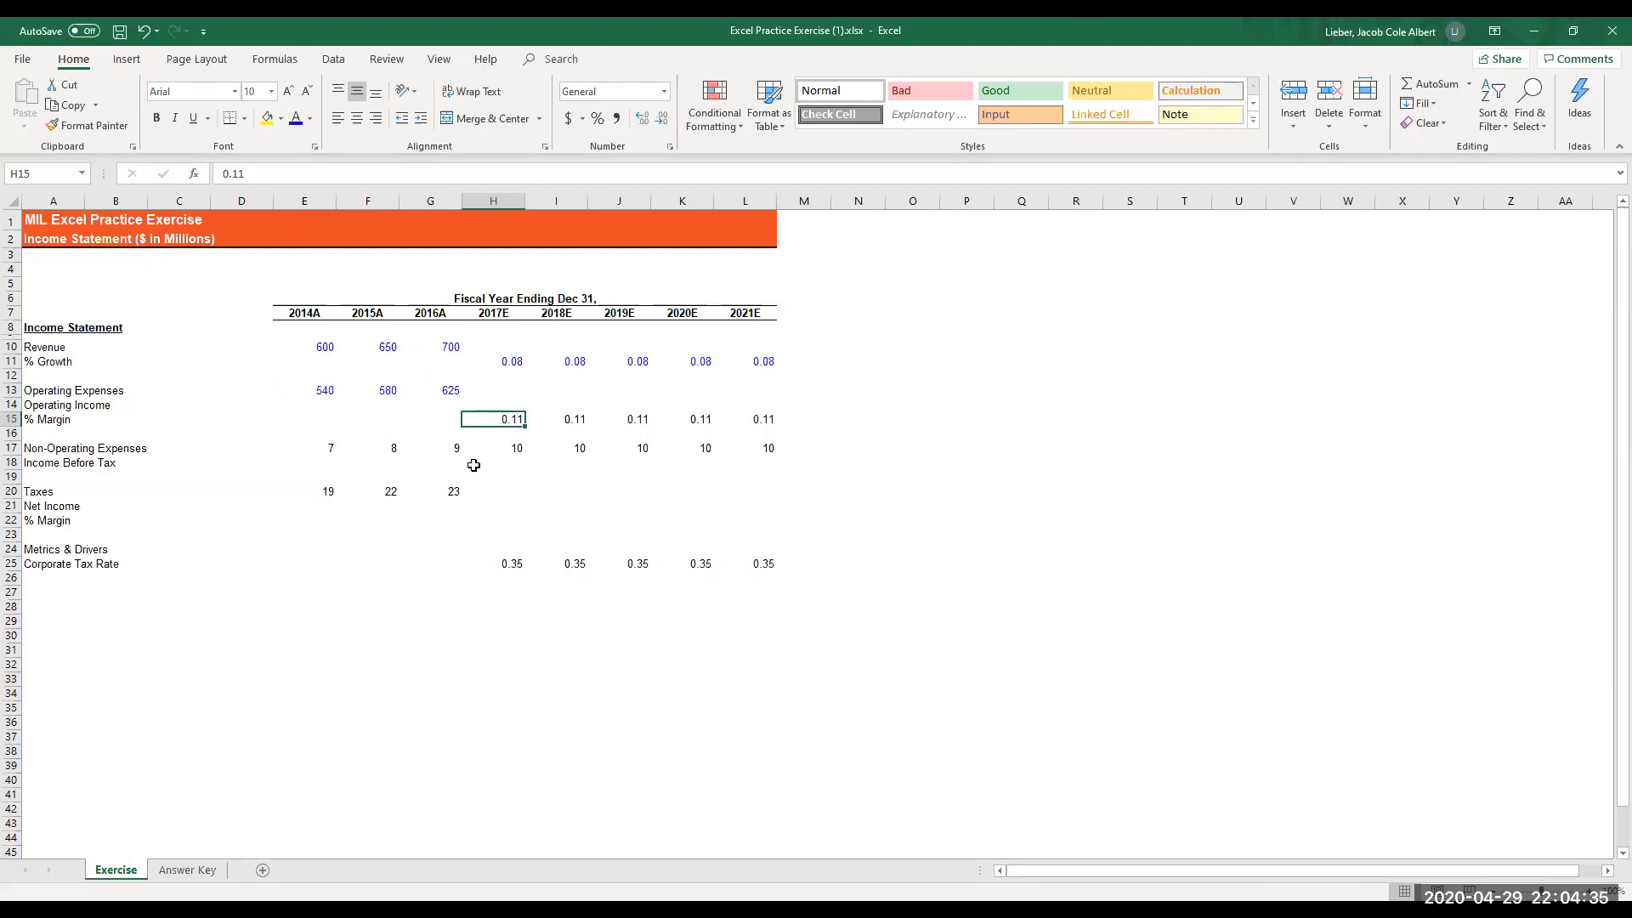
key("shift+Right")
key("shift+Right")
key("shift+Right")
key("shift+Right")
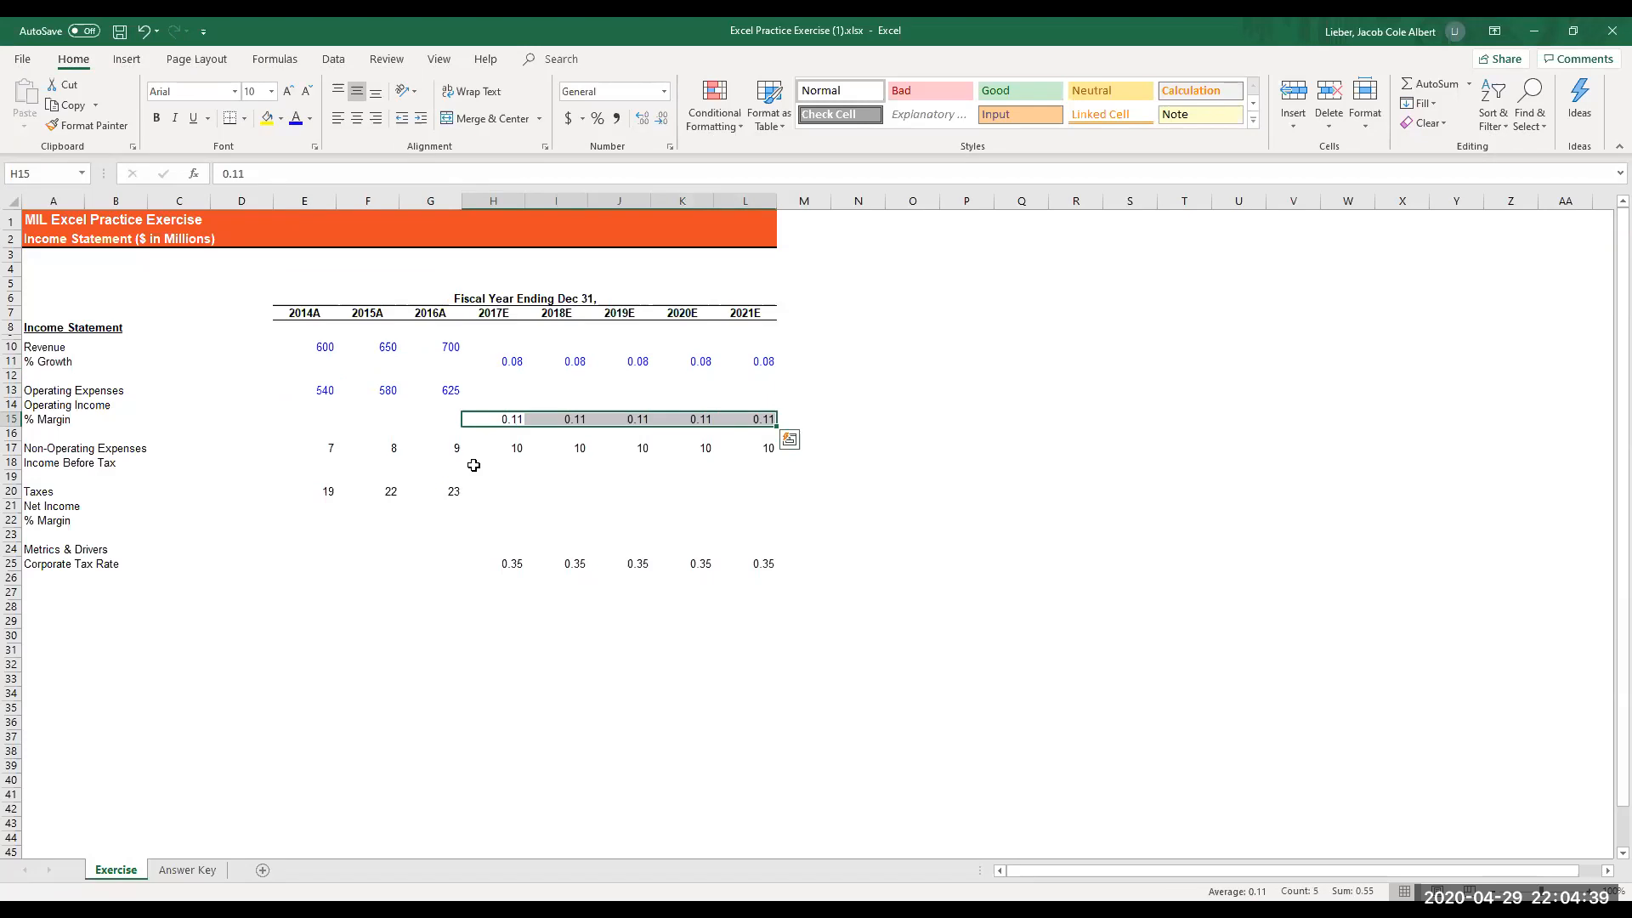
key("alt")
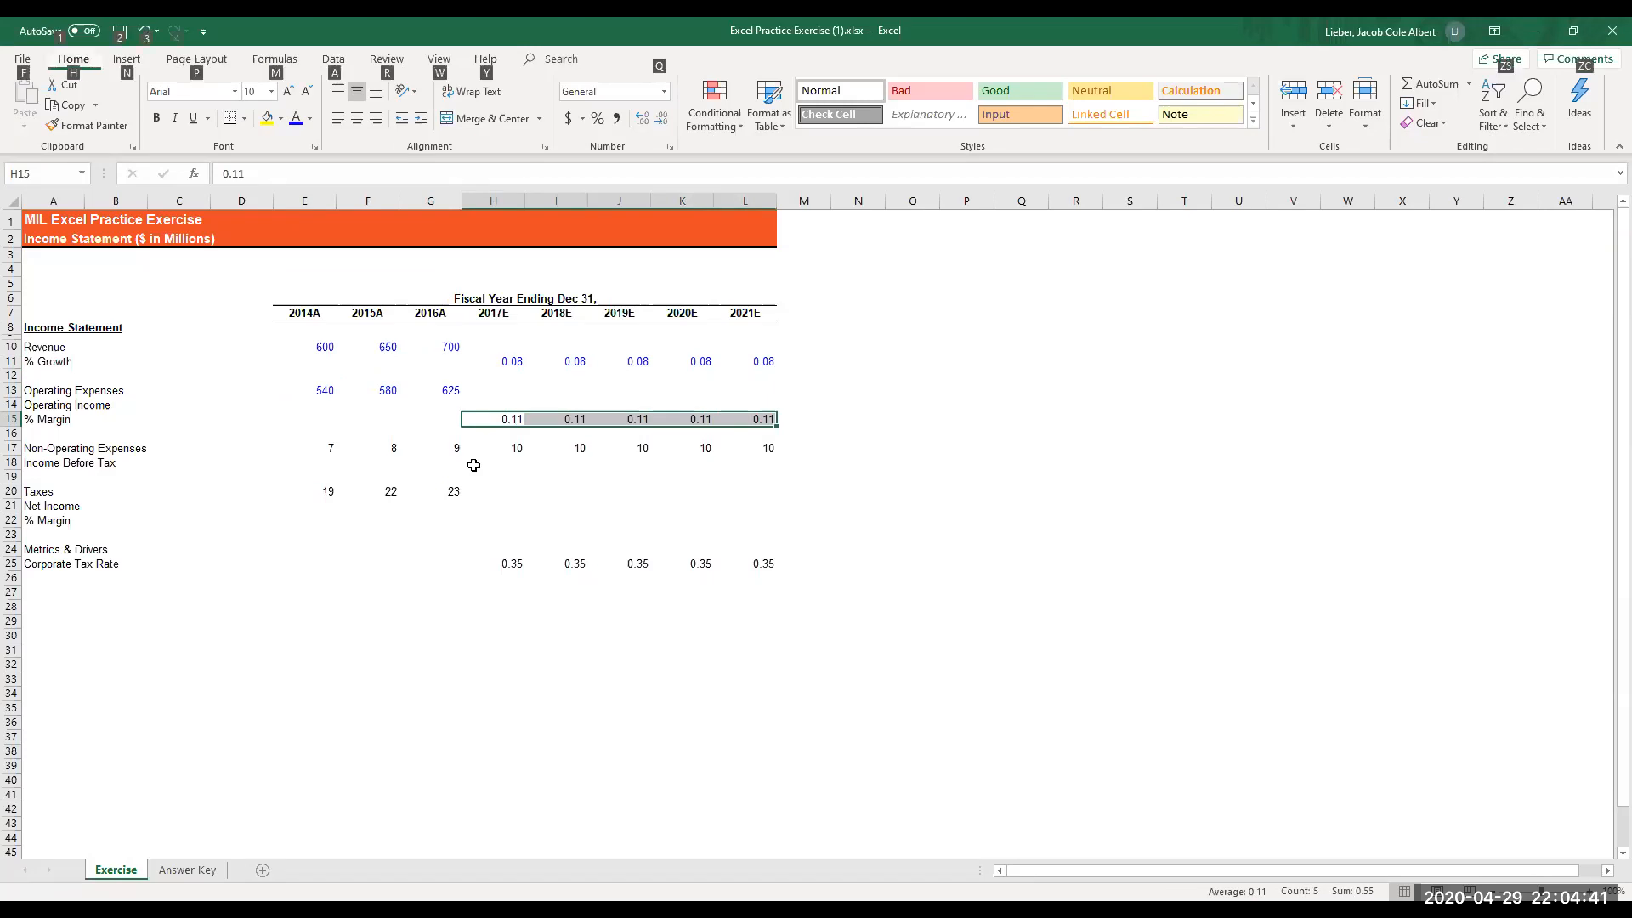
key("h")
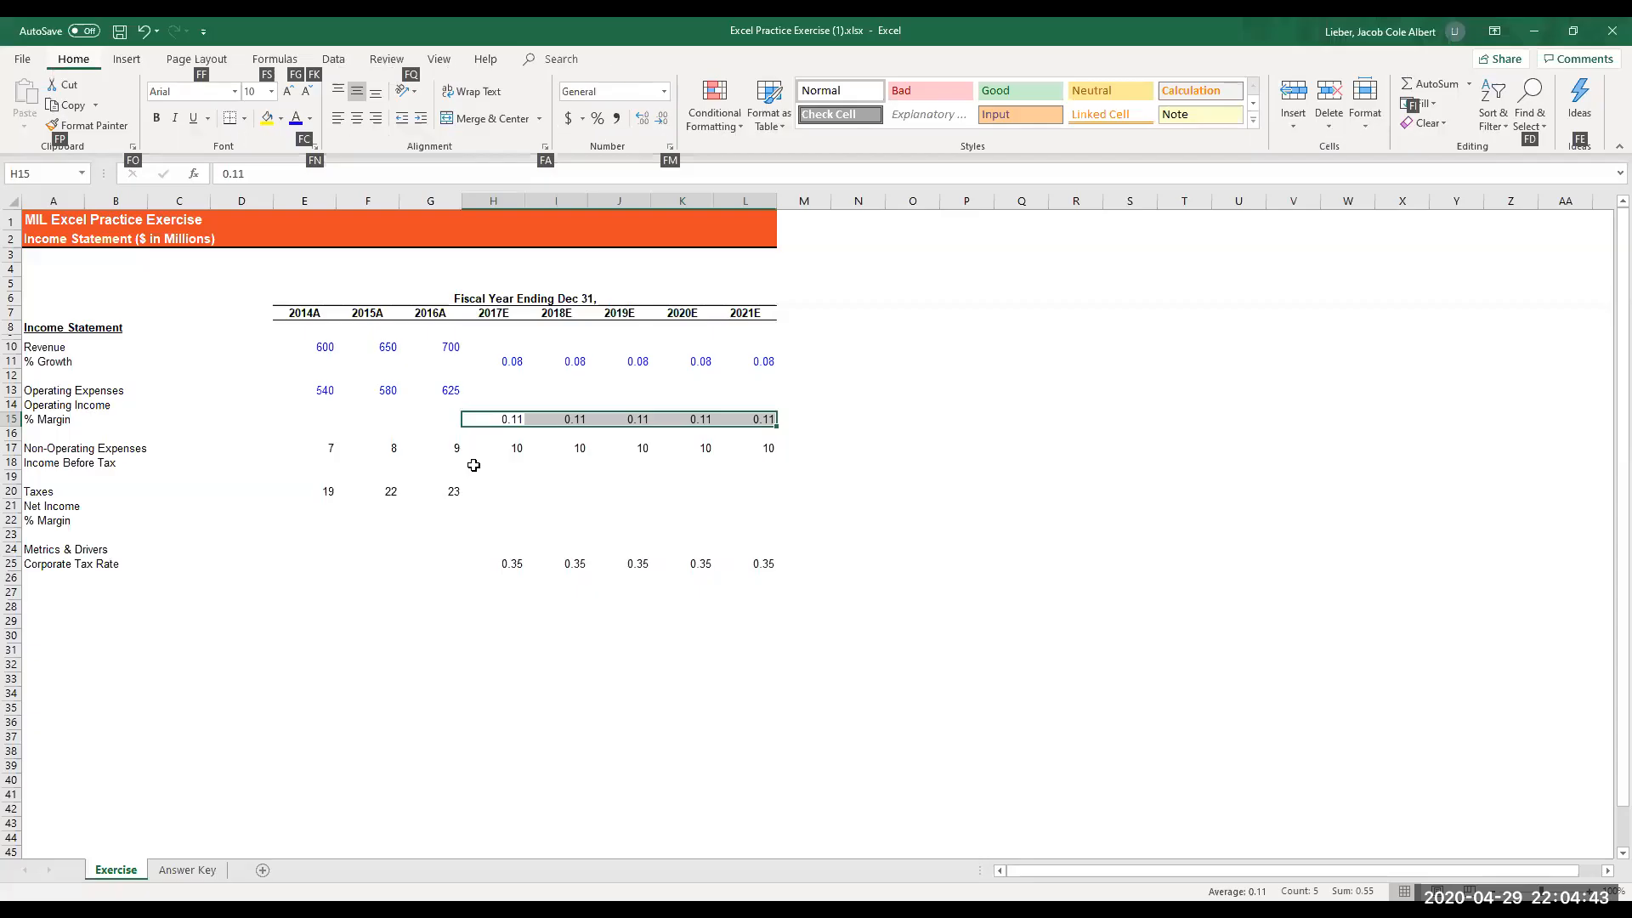
key("c")
key("Up")
key("Up")
key("Left")
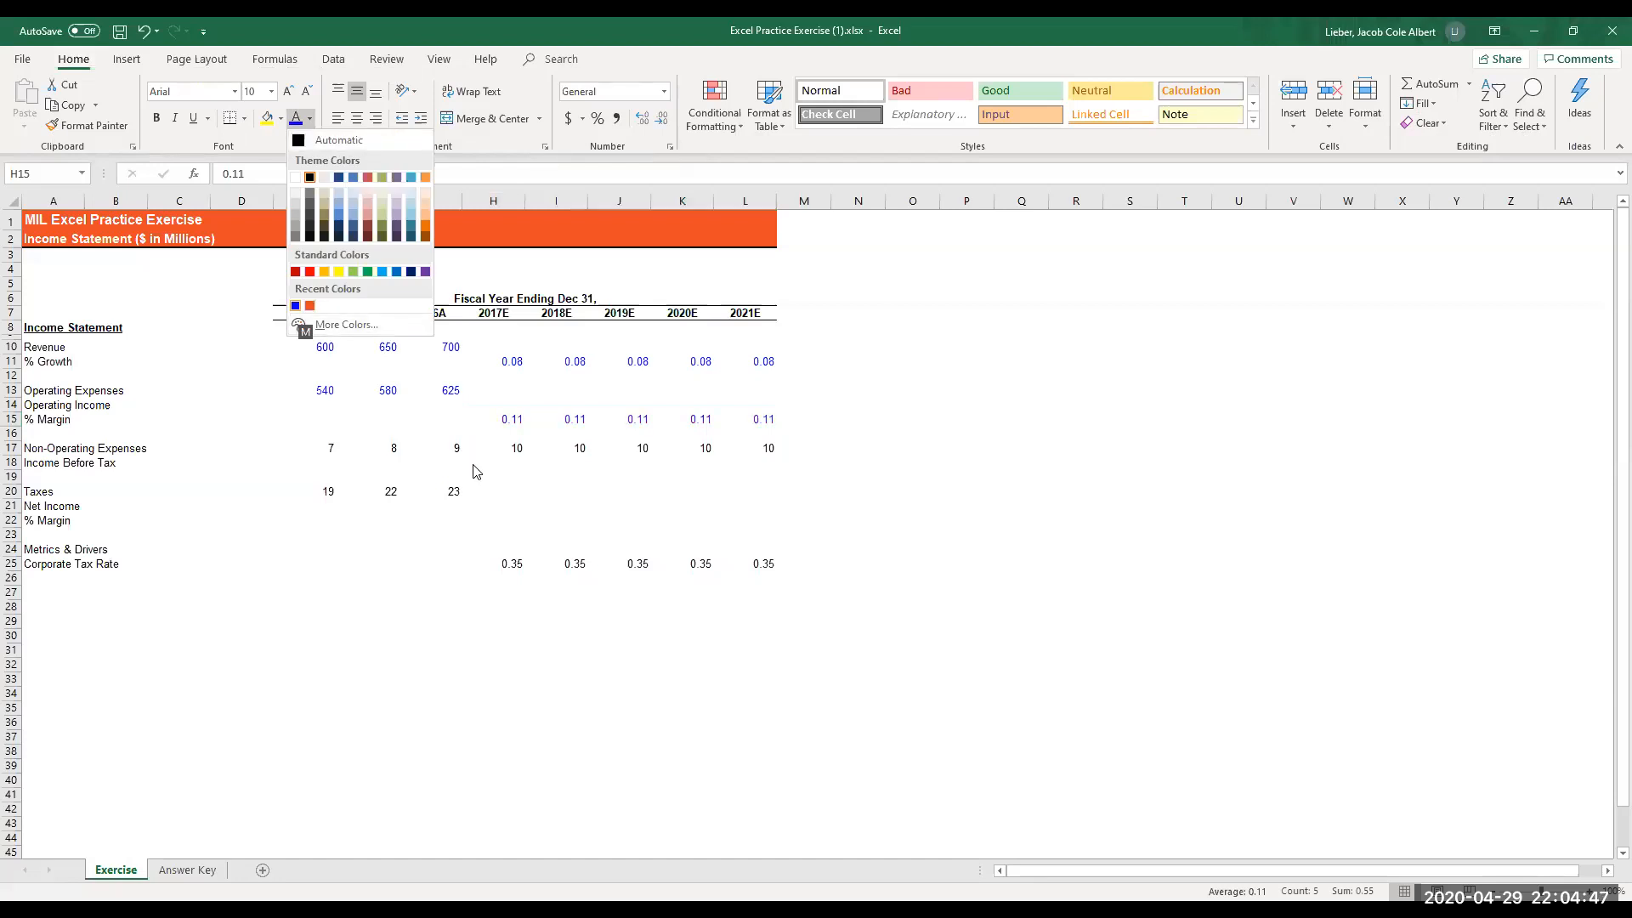
key("Return")
- Color the 2014A to 2021E non-operating expenses in E17:L17 with the recently used blue font color
key("Left")
key("Down")
key("Down")
key("Left")
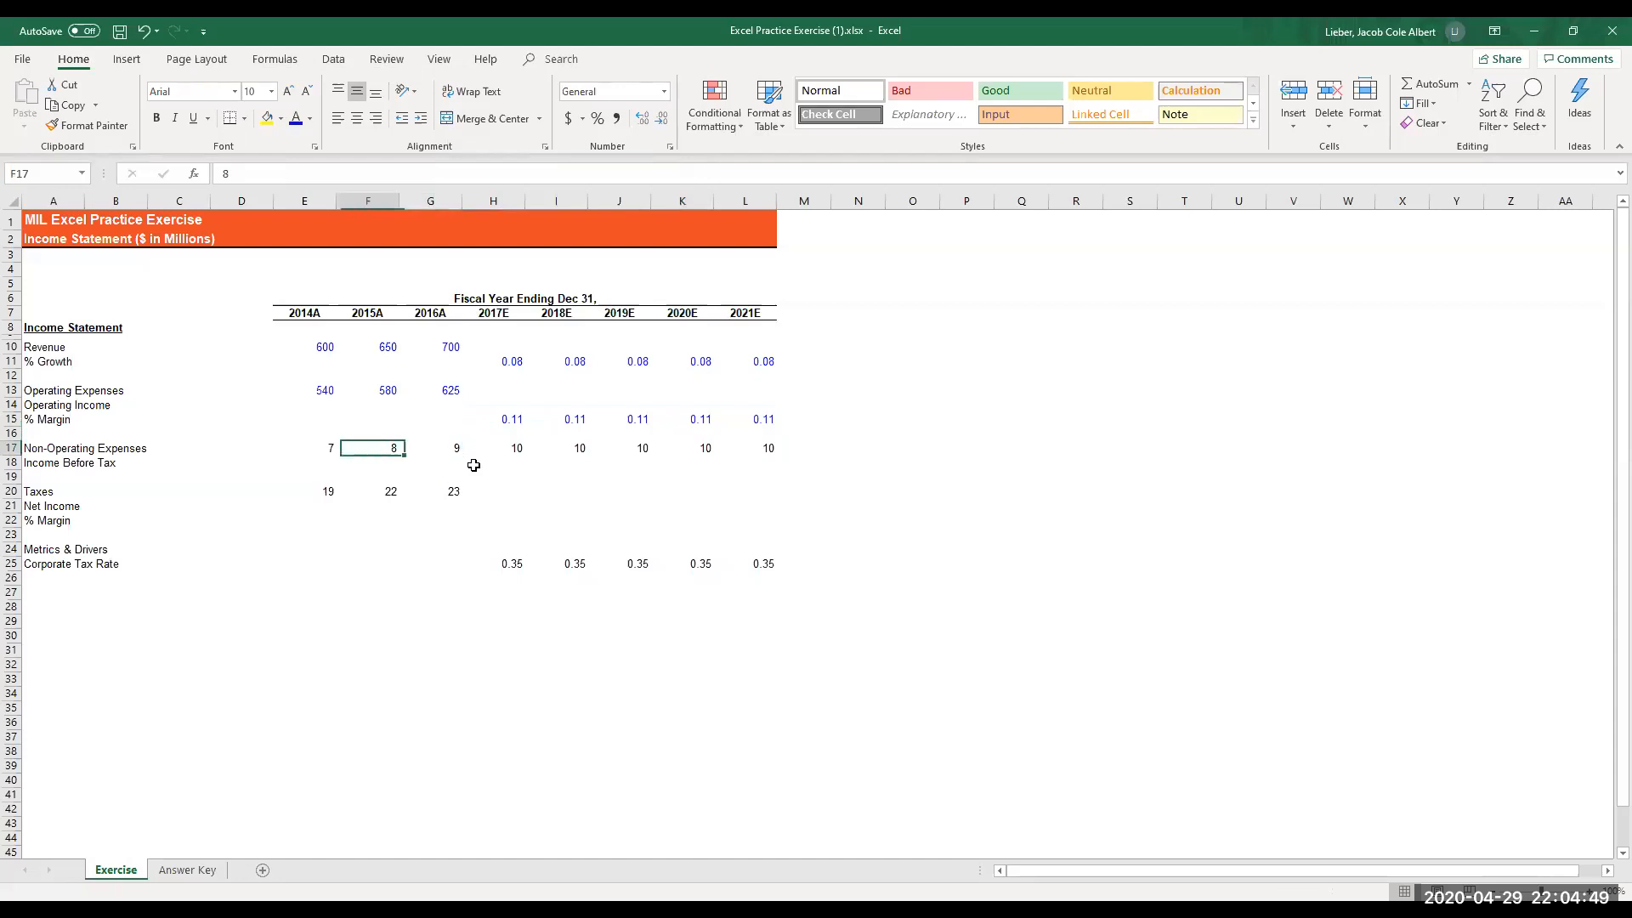
key("Left")
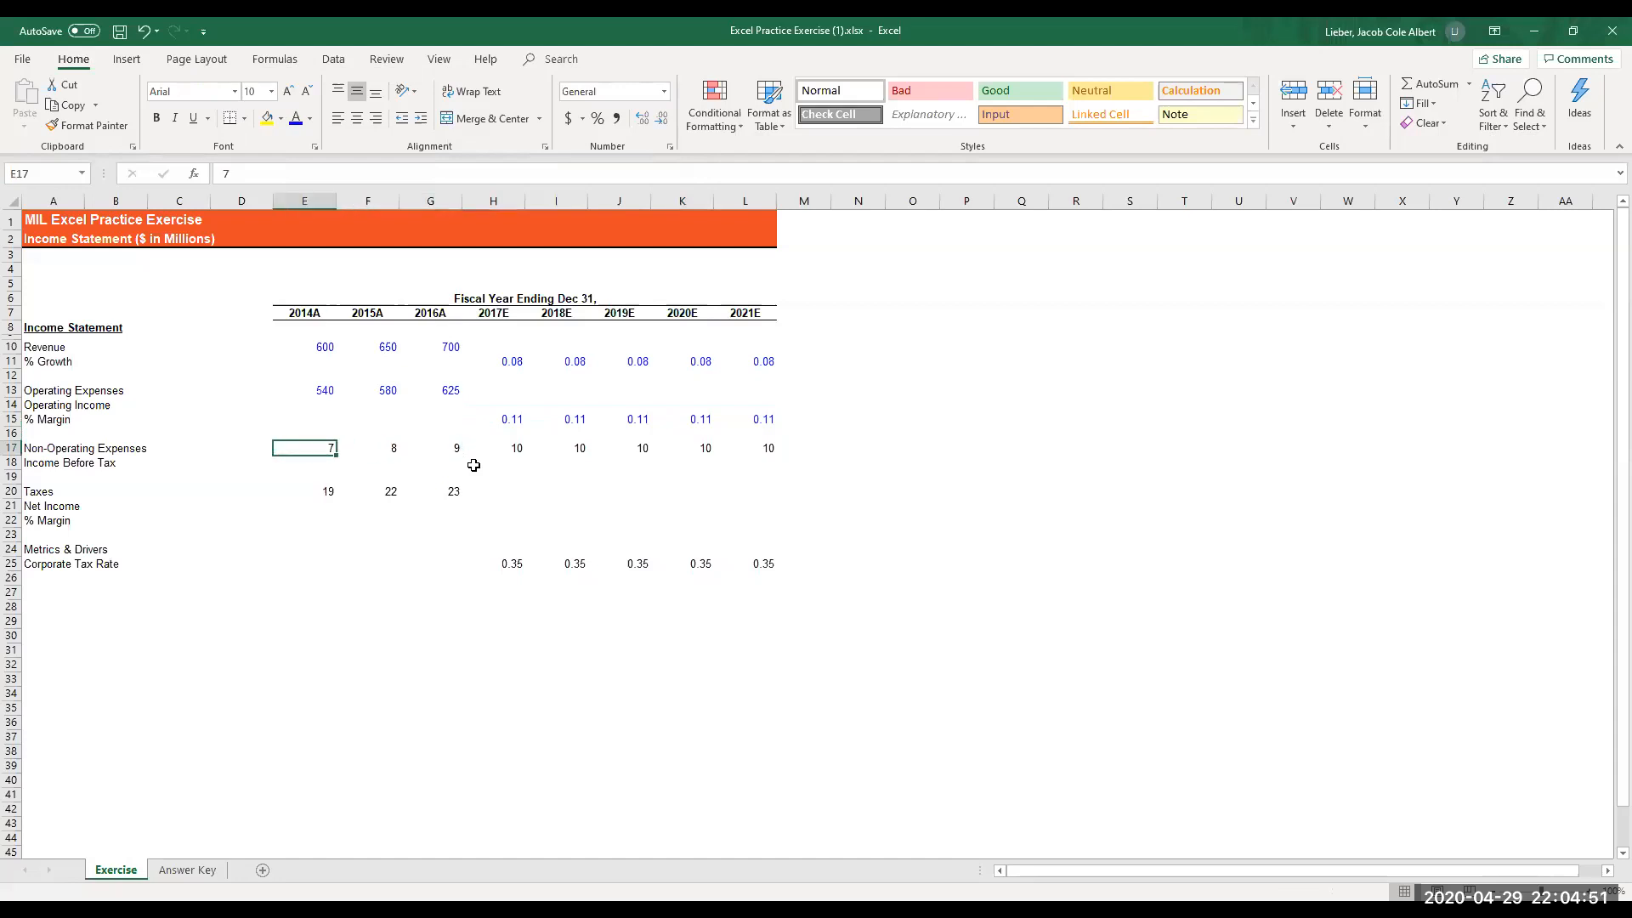
key("shift+Right")
key("shift+Right")
key("shift+Right")
key("shift+Right")
key("shift+Right")
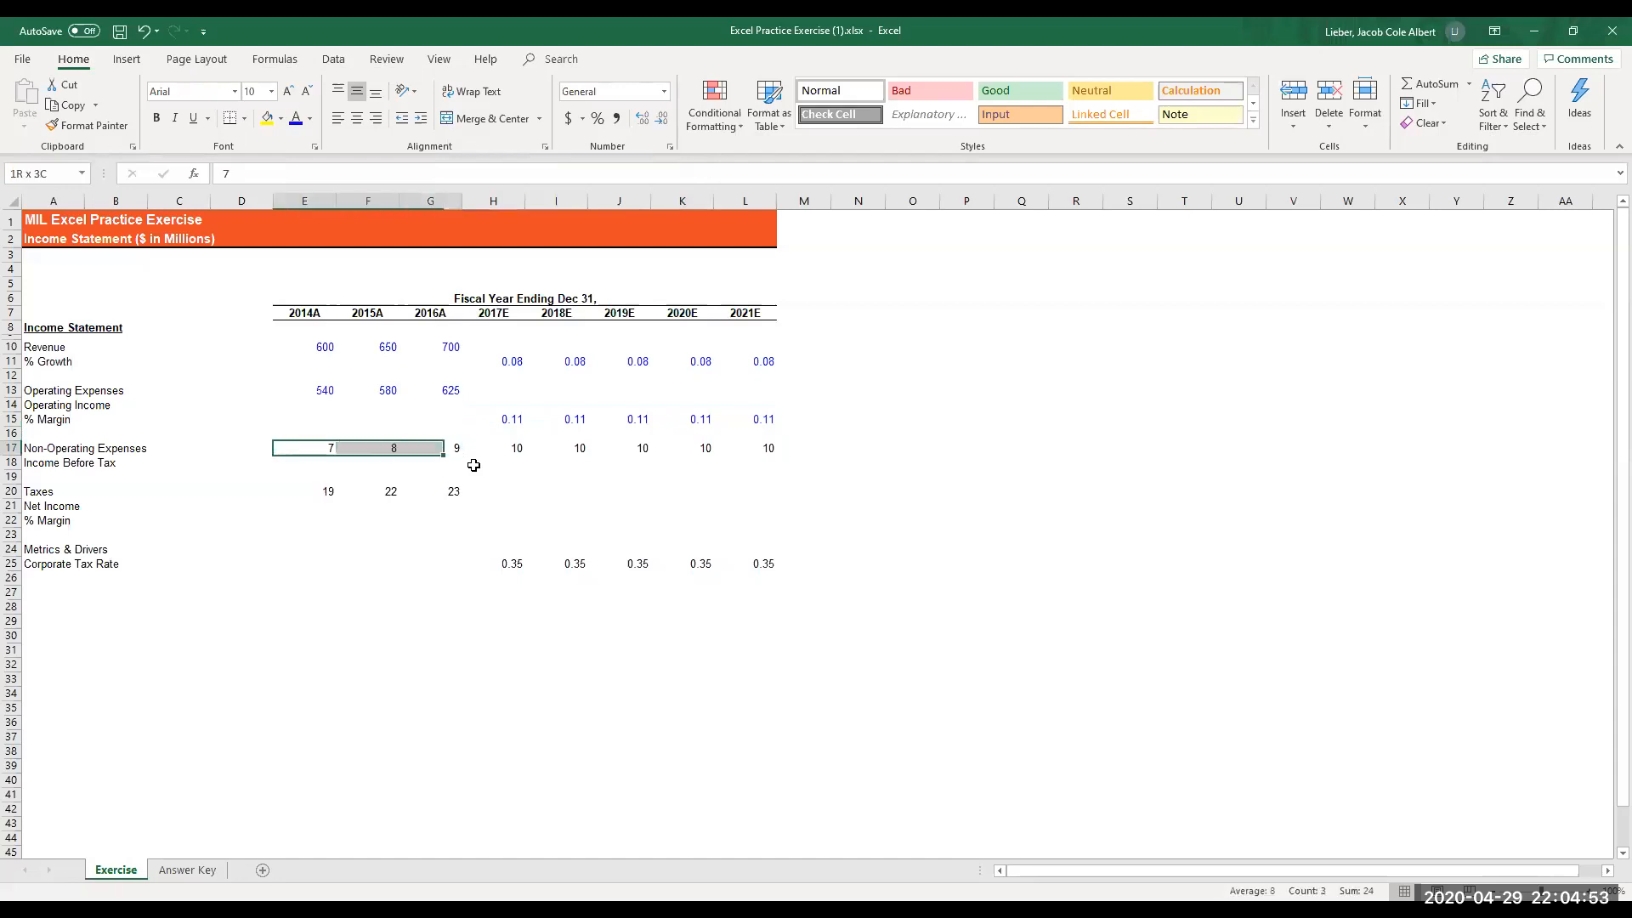
key("shift+Right")
key("shift+Right")
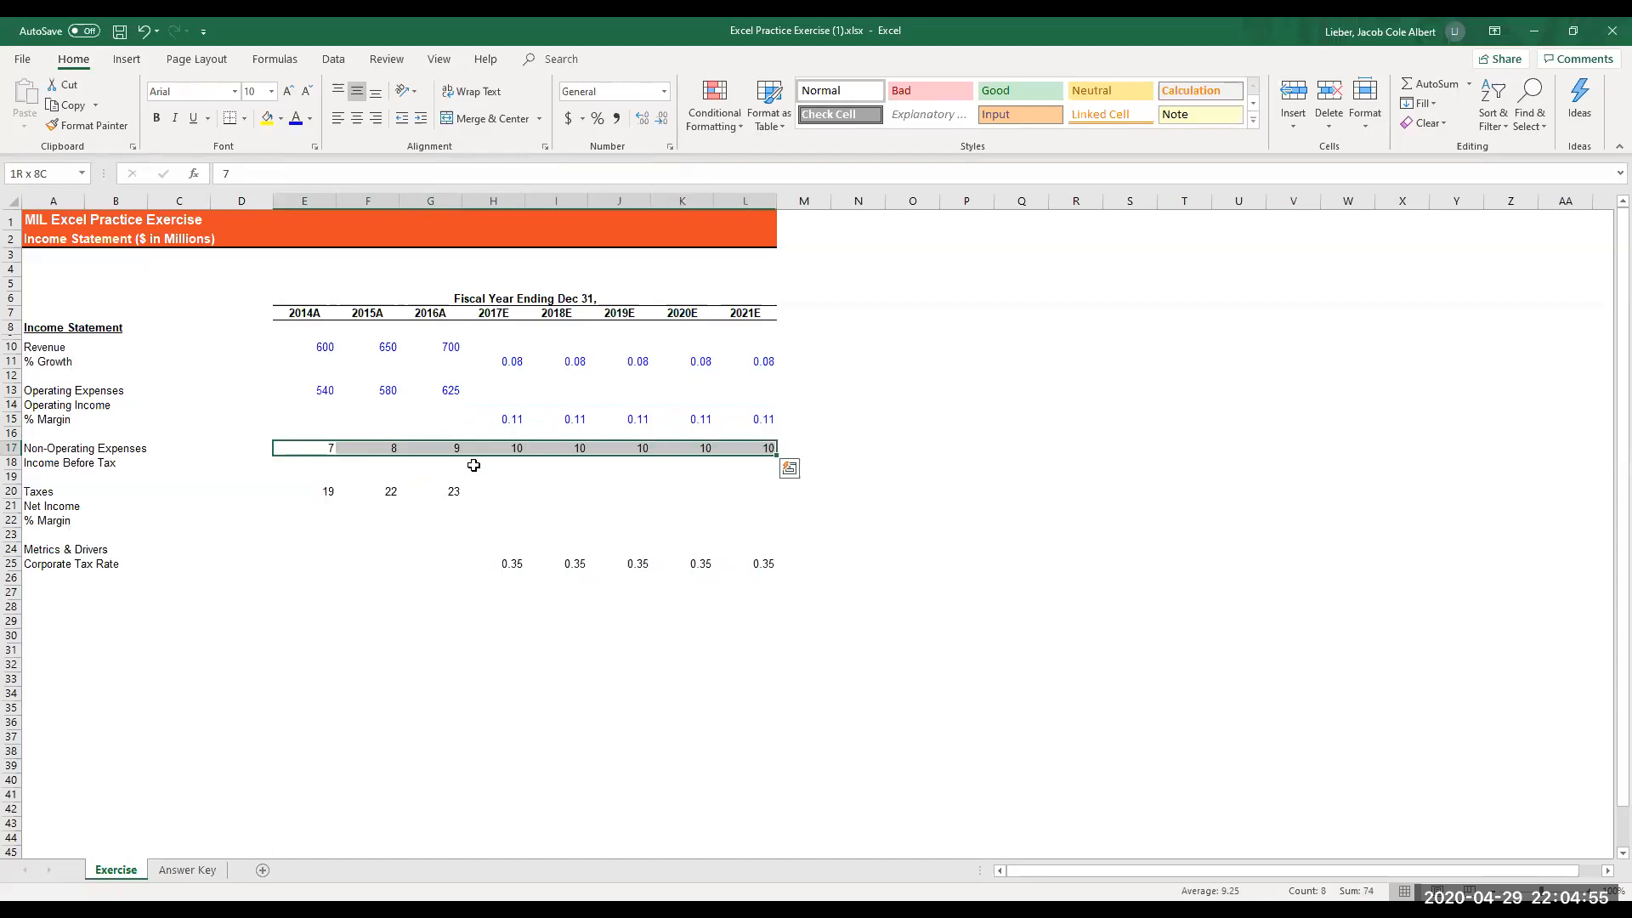
key("alt+h")
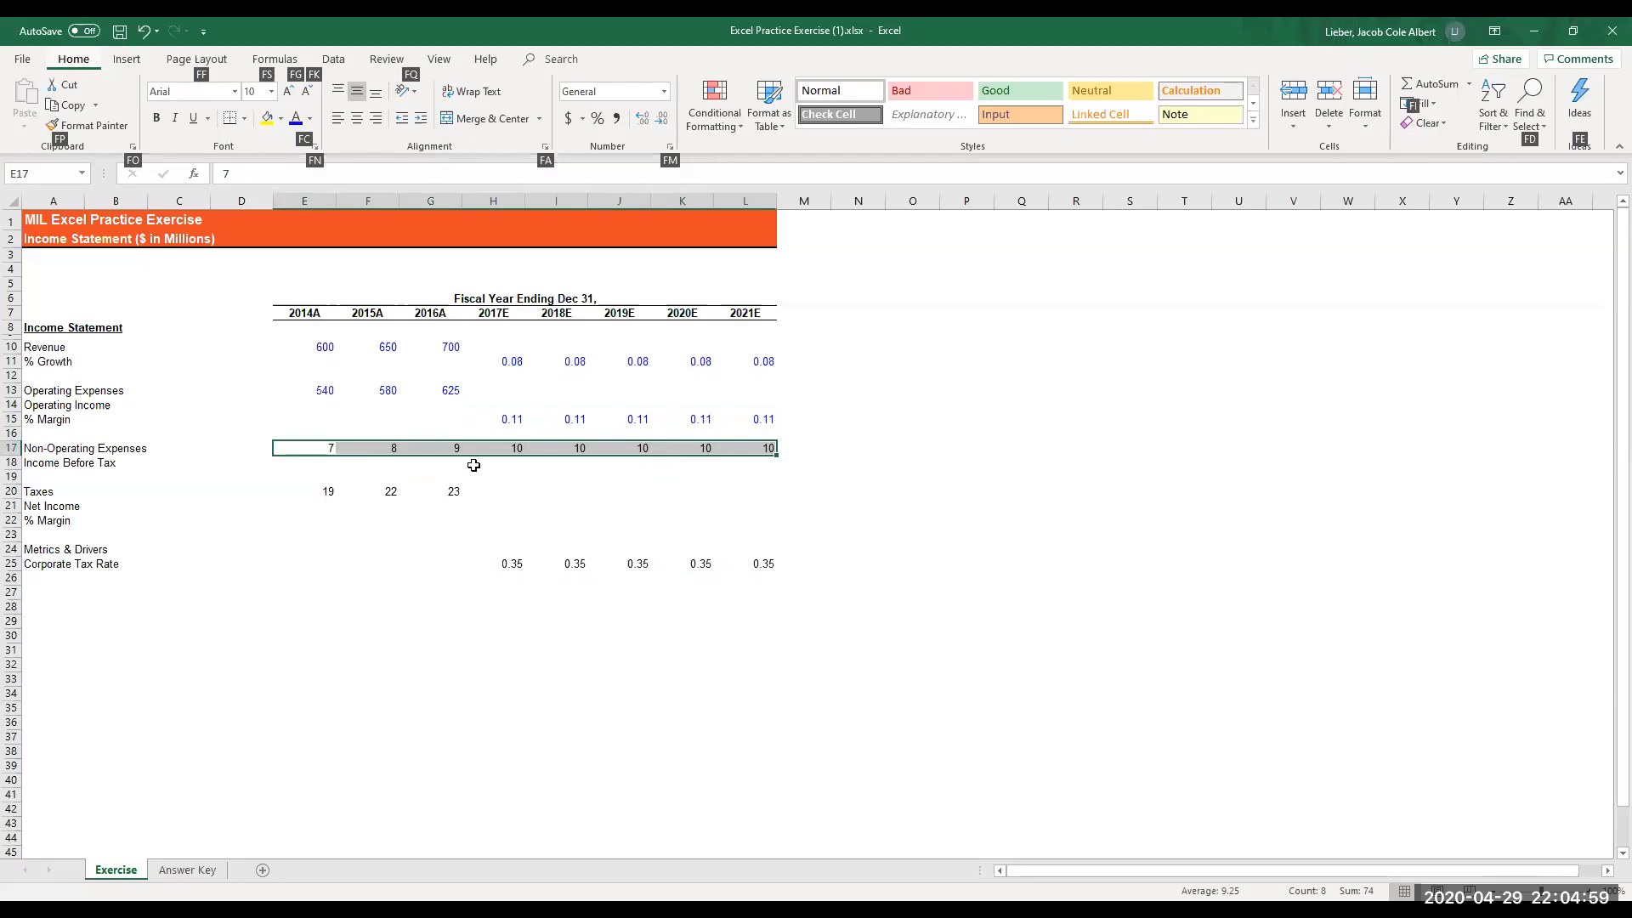
key("f")
key("c")
key("Up")
key("Up")
key("Left")
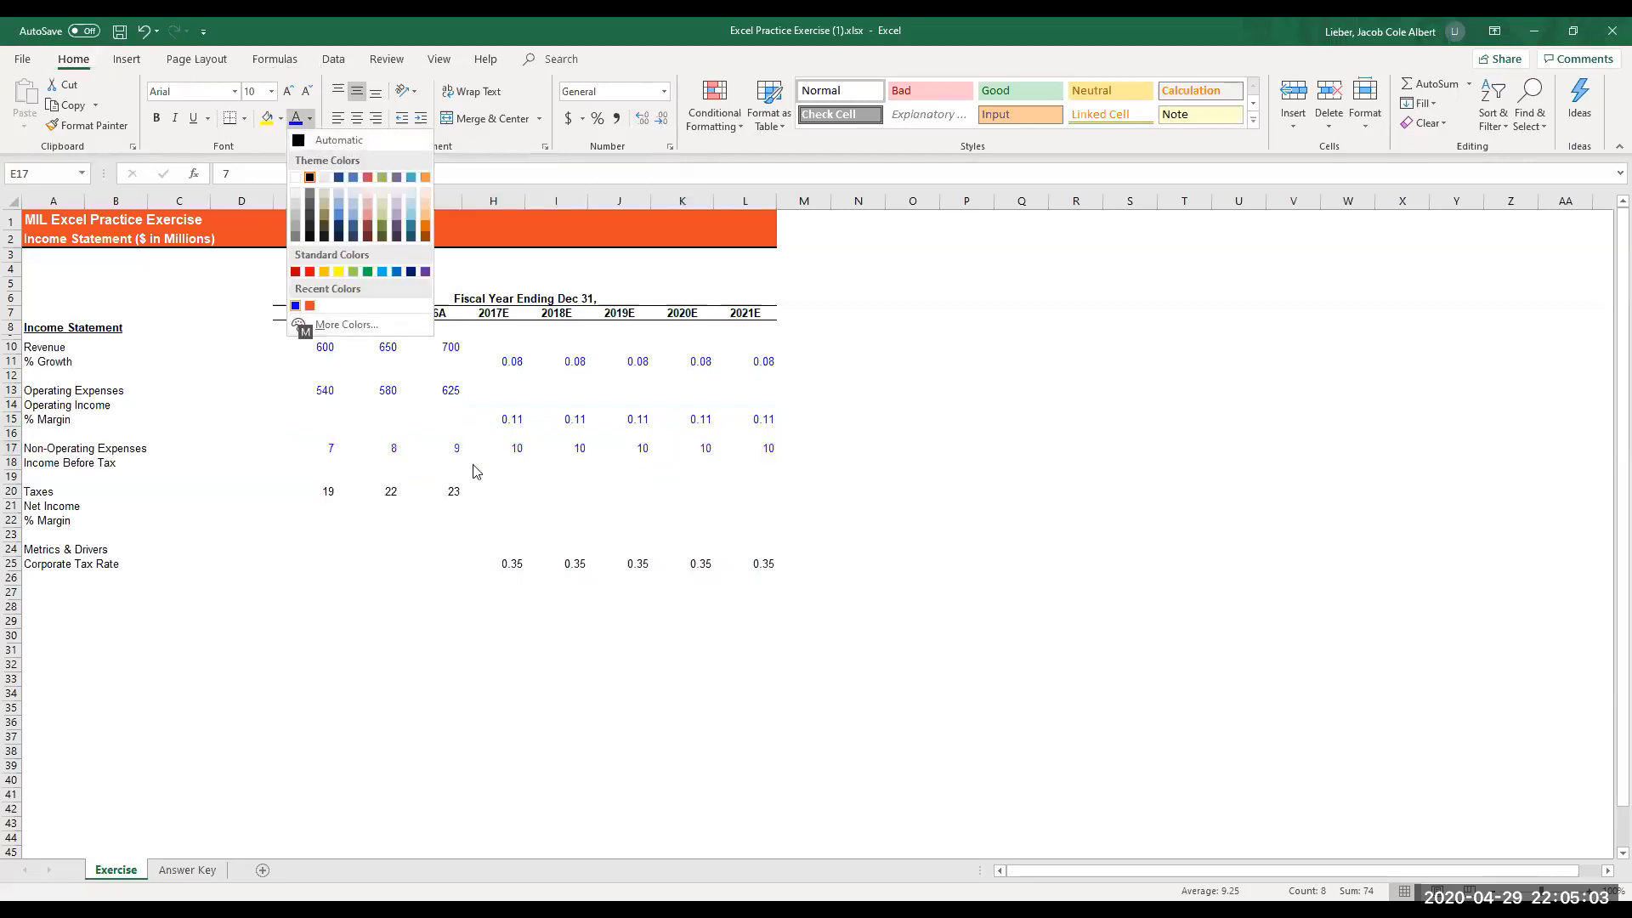
key("Return")
- Color the 2014A to 2016A taxes in E20:G20 with the recently used blue font color
key("Down")
key("Down")
key("Down")
key("shift+Right")
key("shift+Right")
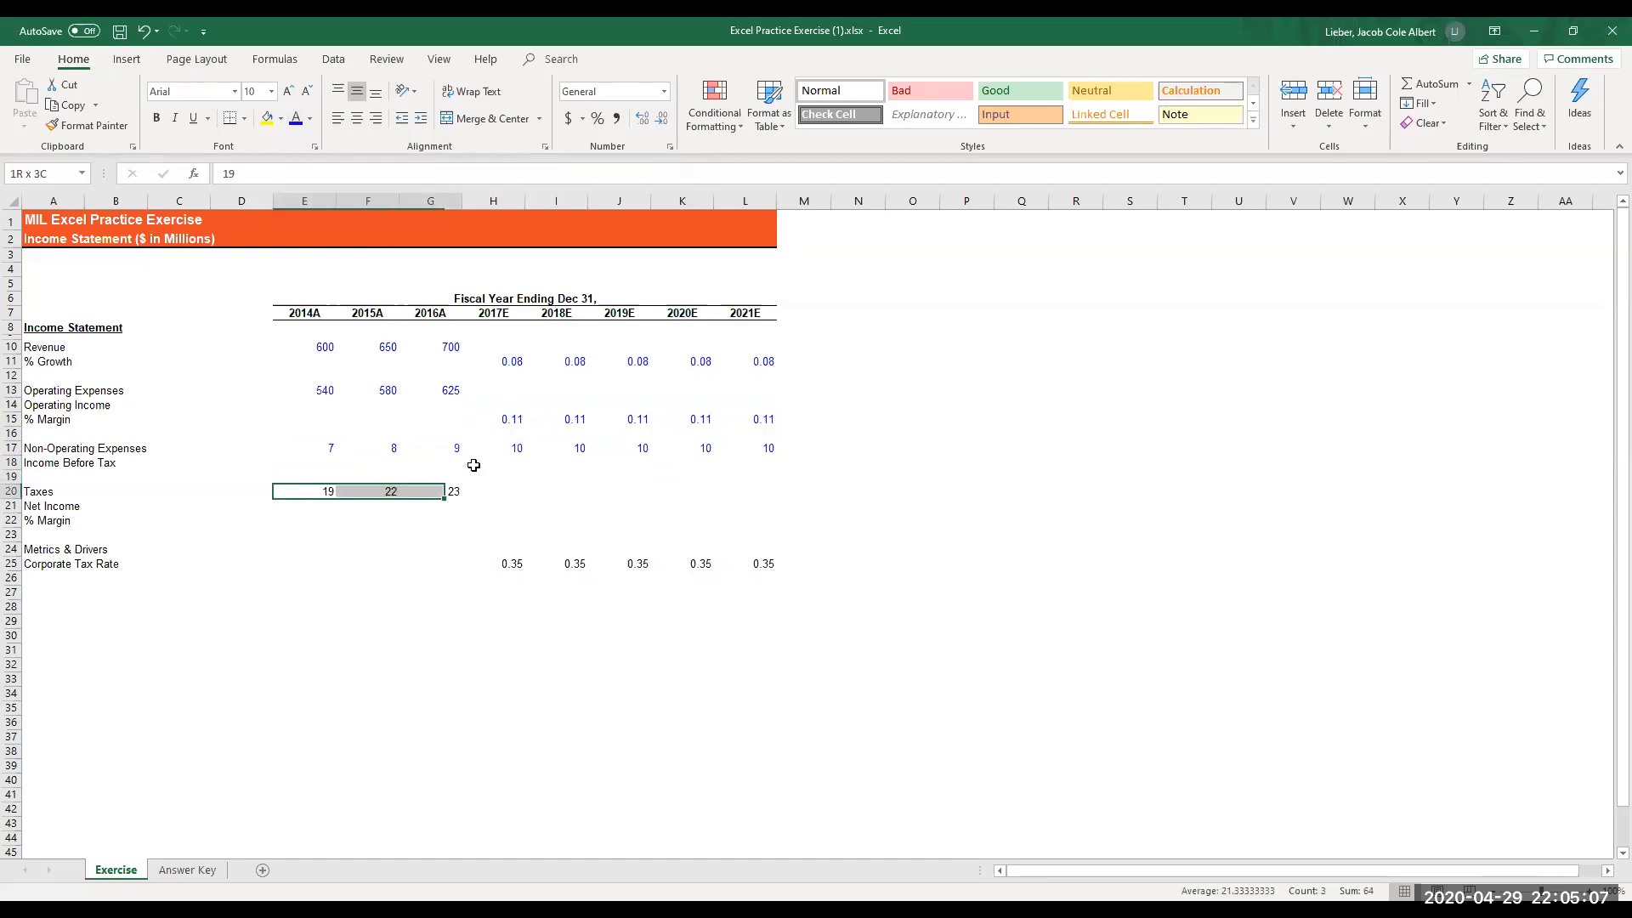
key("alt+h")
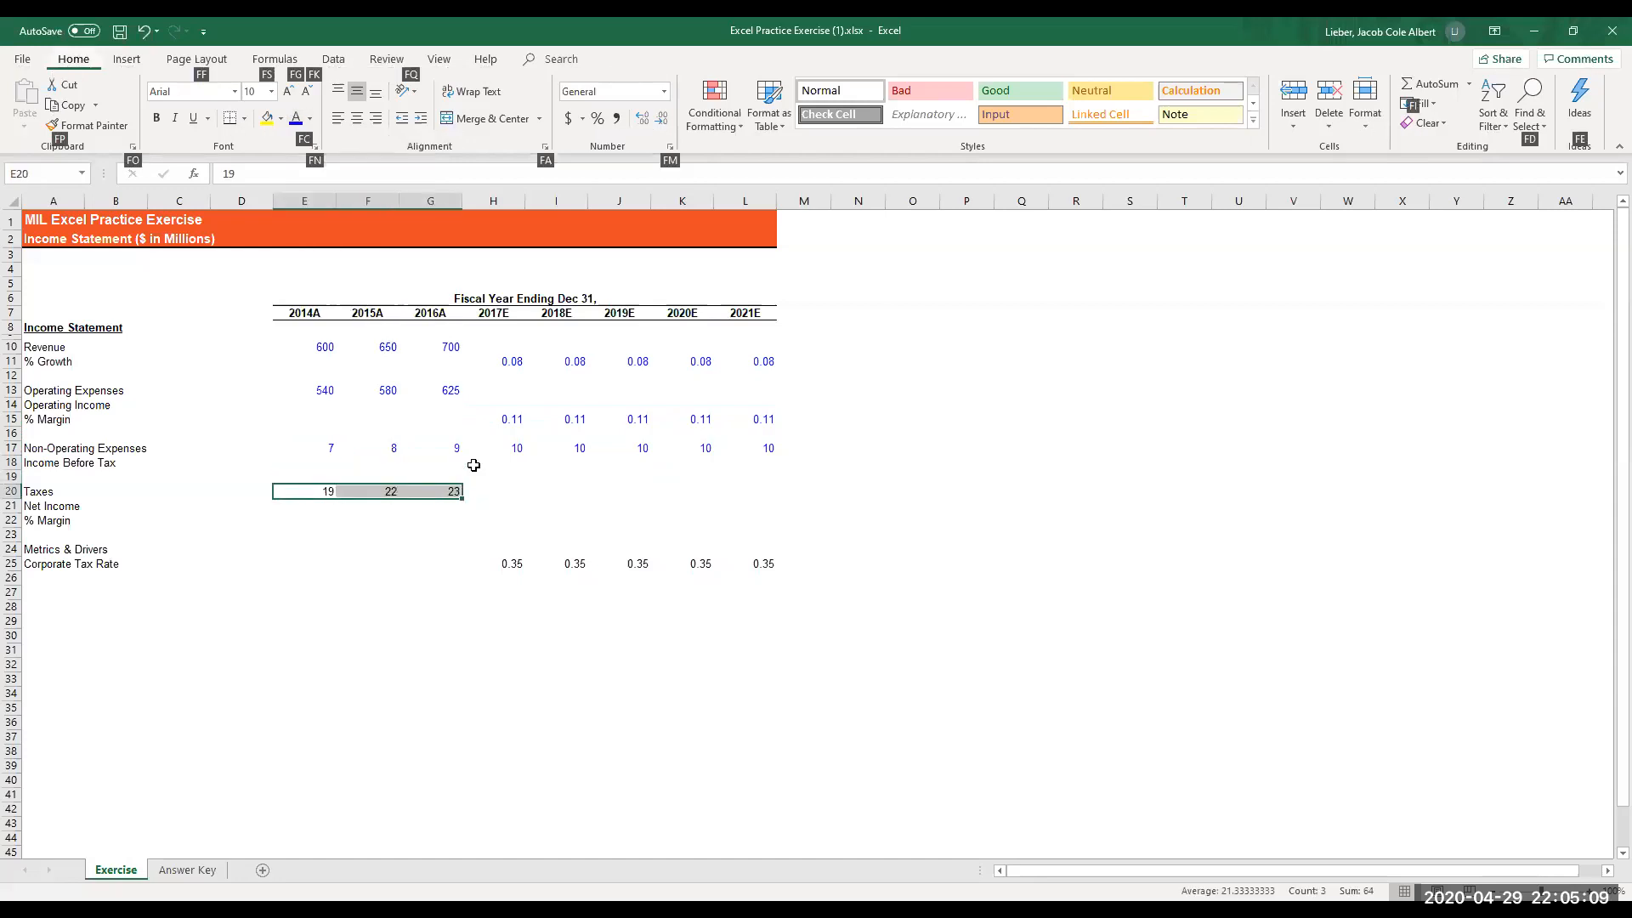
key("f")
key("c")
key("Left")
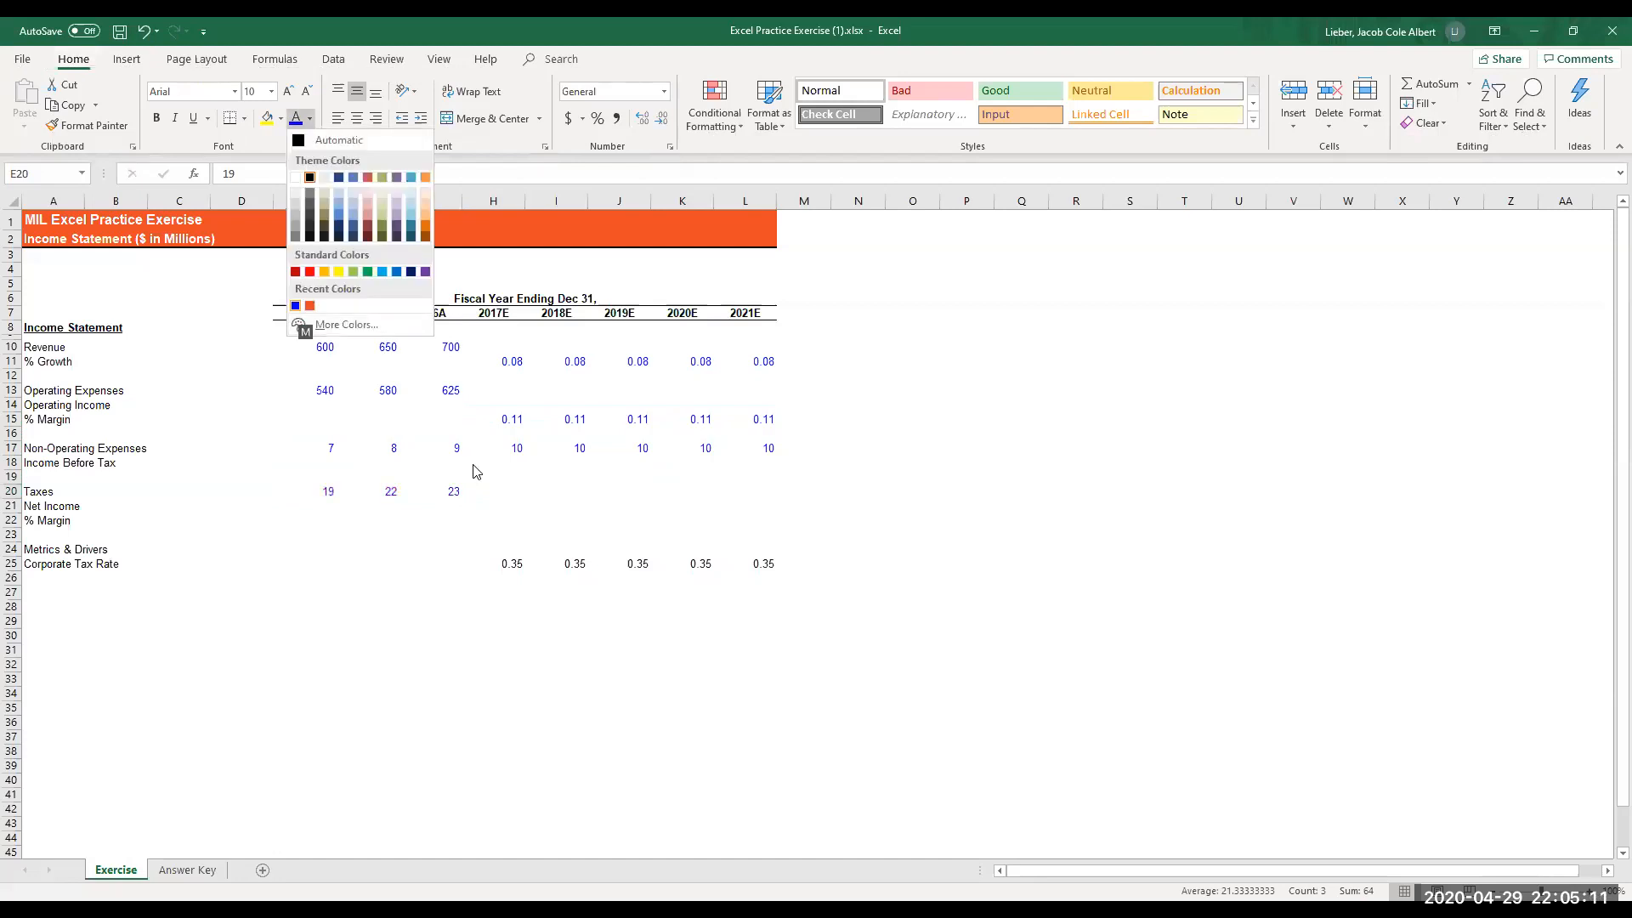
key("Return")
- Color the 2017E to 2021E corporate tax rates in H25:L25 with the recently used blue font color
key("Down")
key("Down")
key("Down")
key("Right")
key("Right")
key("Right")
key("Down")
key("Down")
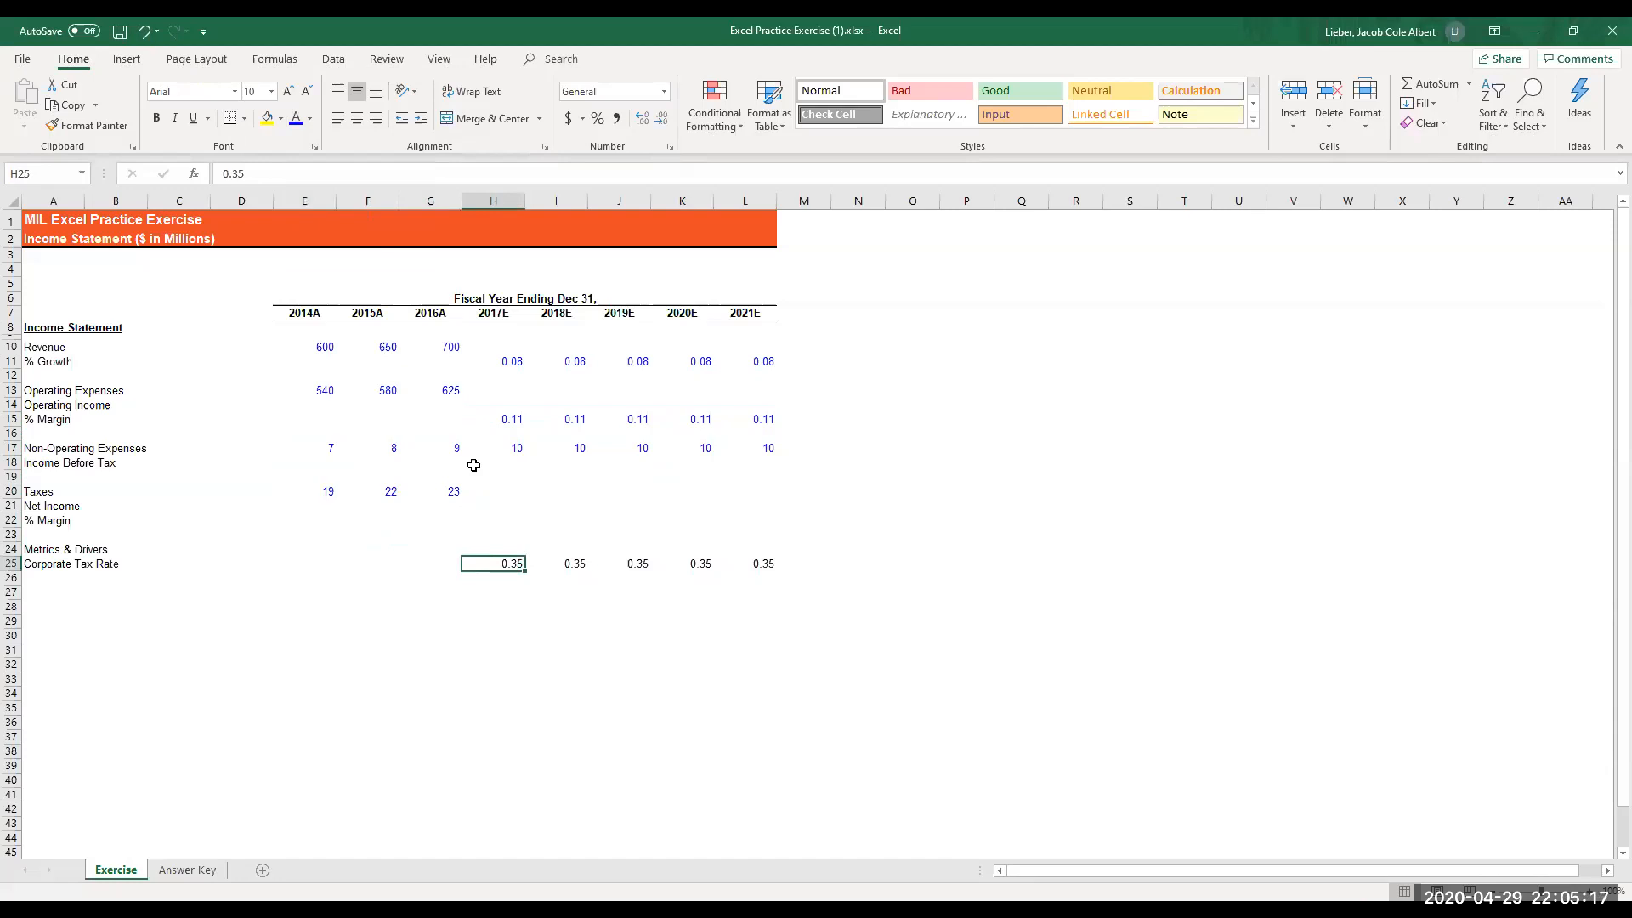
key("shift+Right")
key("shift+Right")
key("shift+Right")
key("shift+Right")
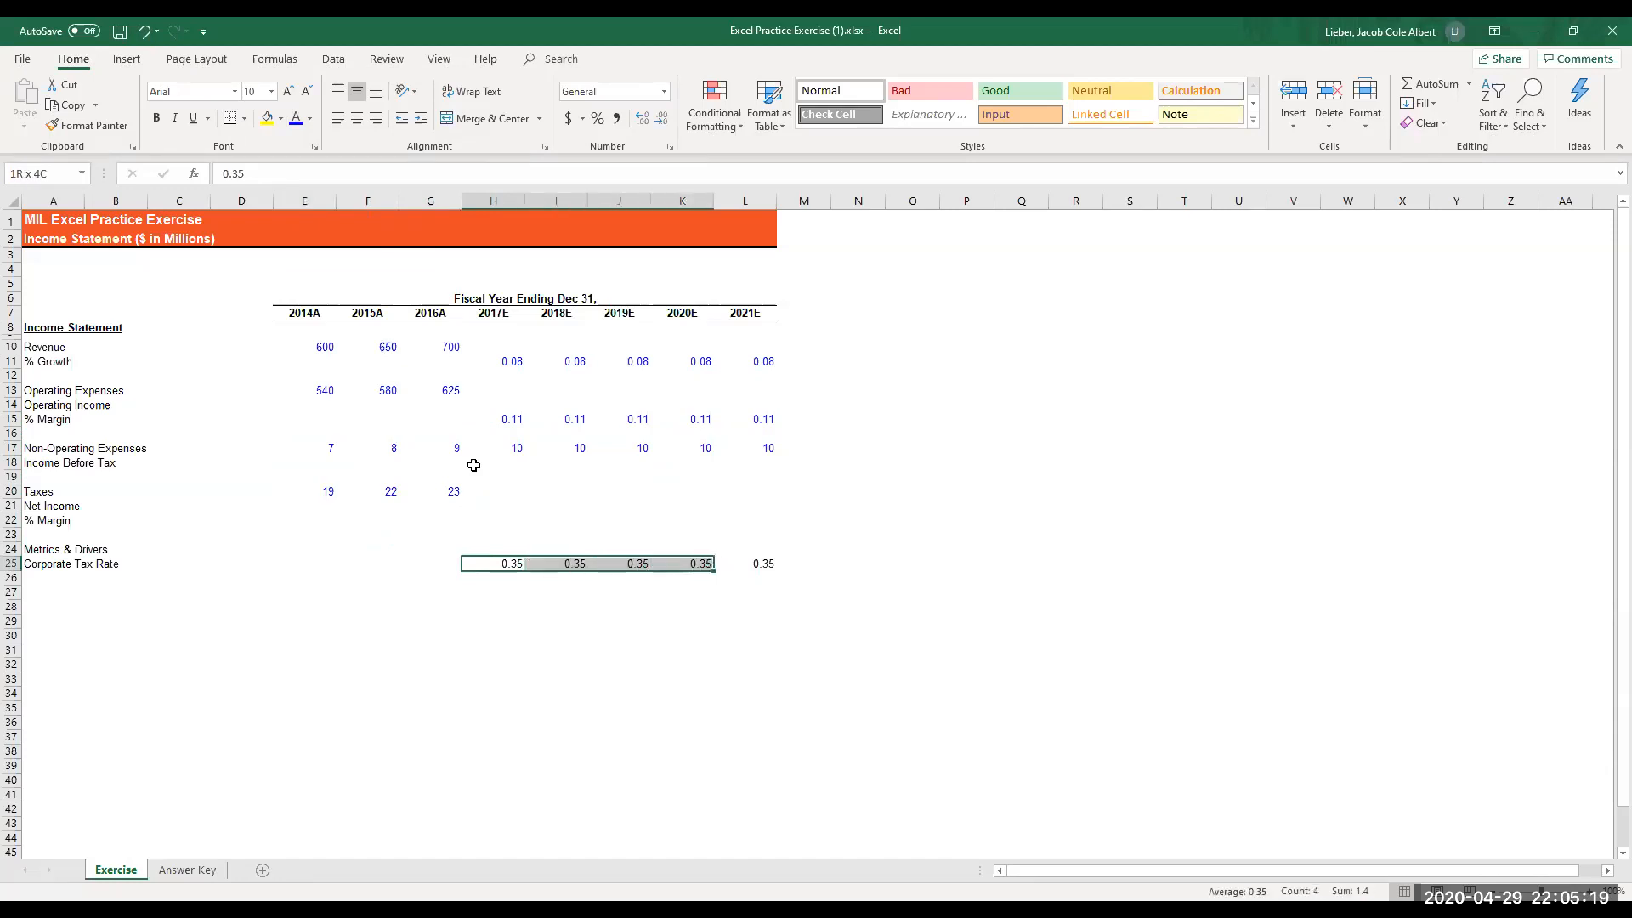
key("alt")
key("h")
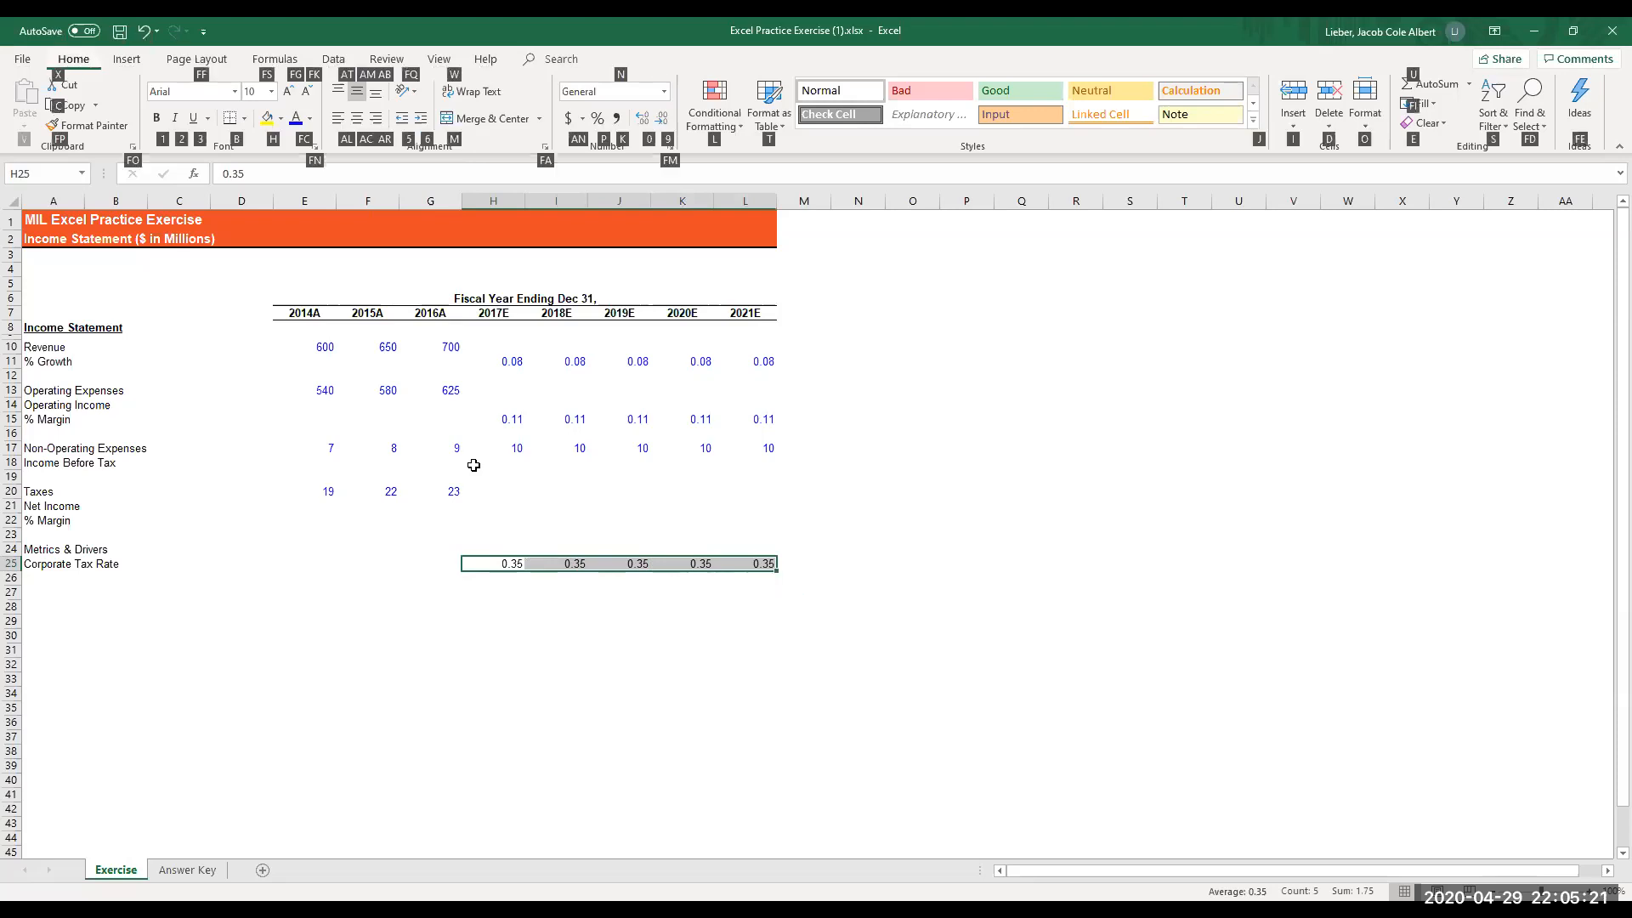
key("f")
key("c")
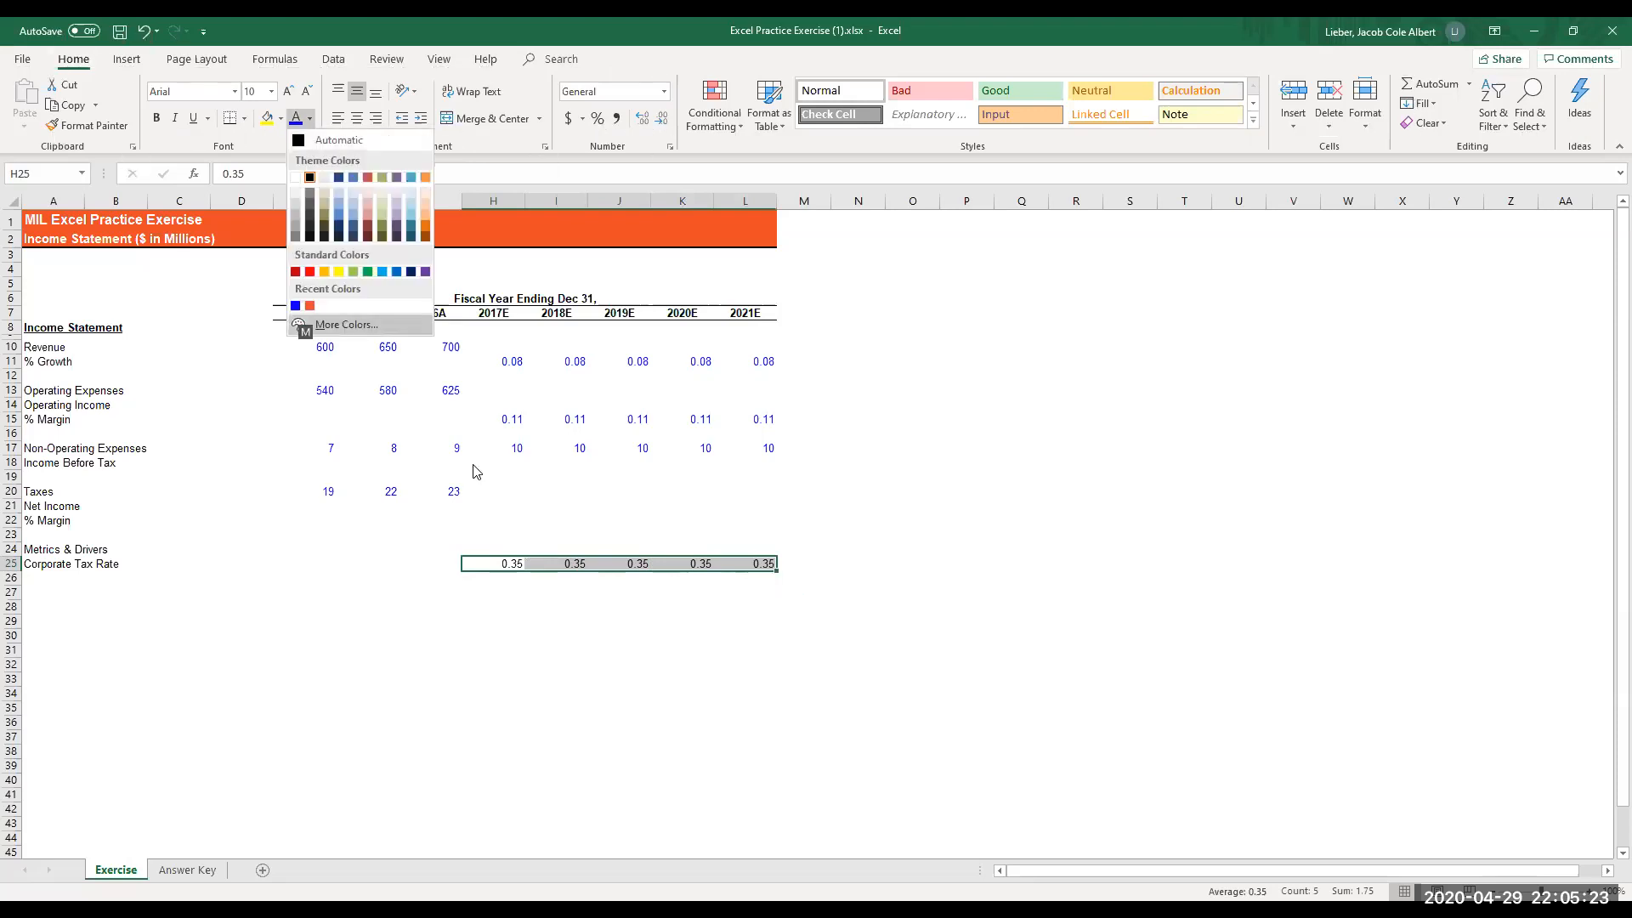
key("Down")
key("Down")
key("Down")
key("Down")
key("Down")
key("Down")
key("Down")
key("Left")
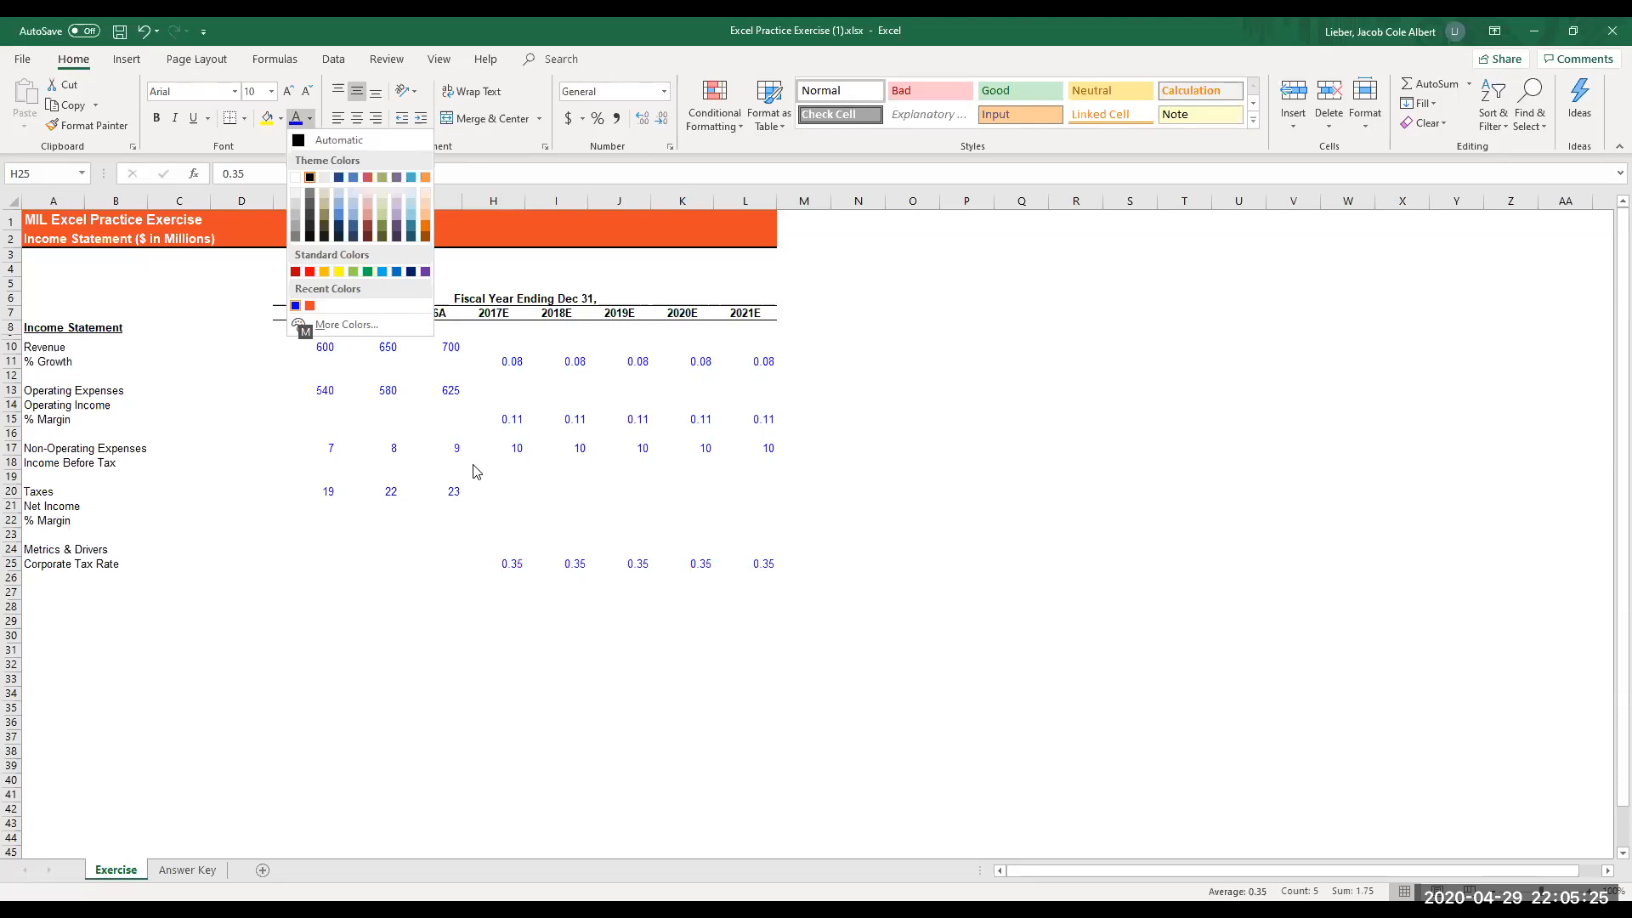
key("Return")
- Enter the 2017E revenue formula =G10*(1+H11) in cell H10
key("Left")
key("Left")
key("Left")
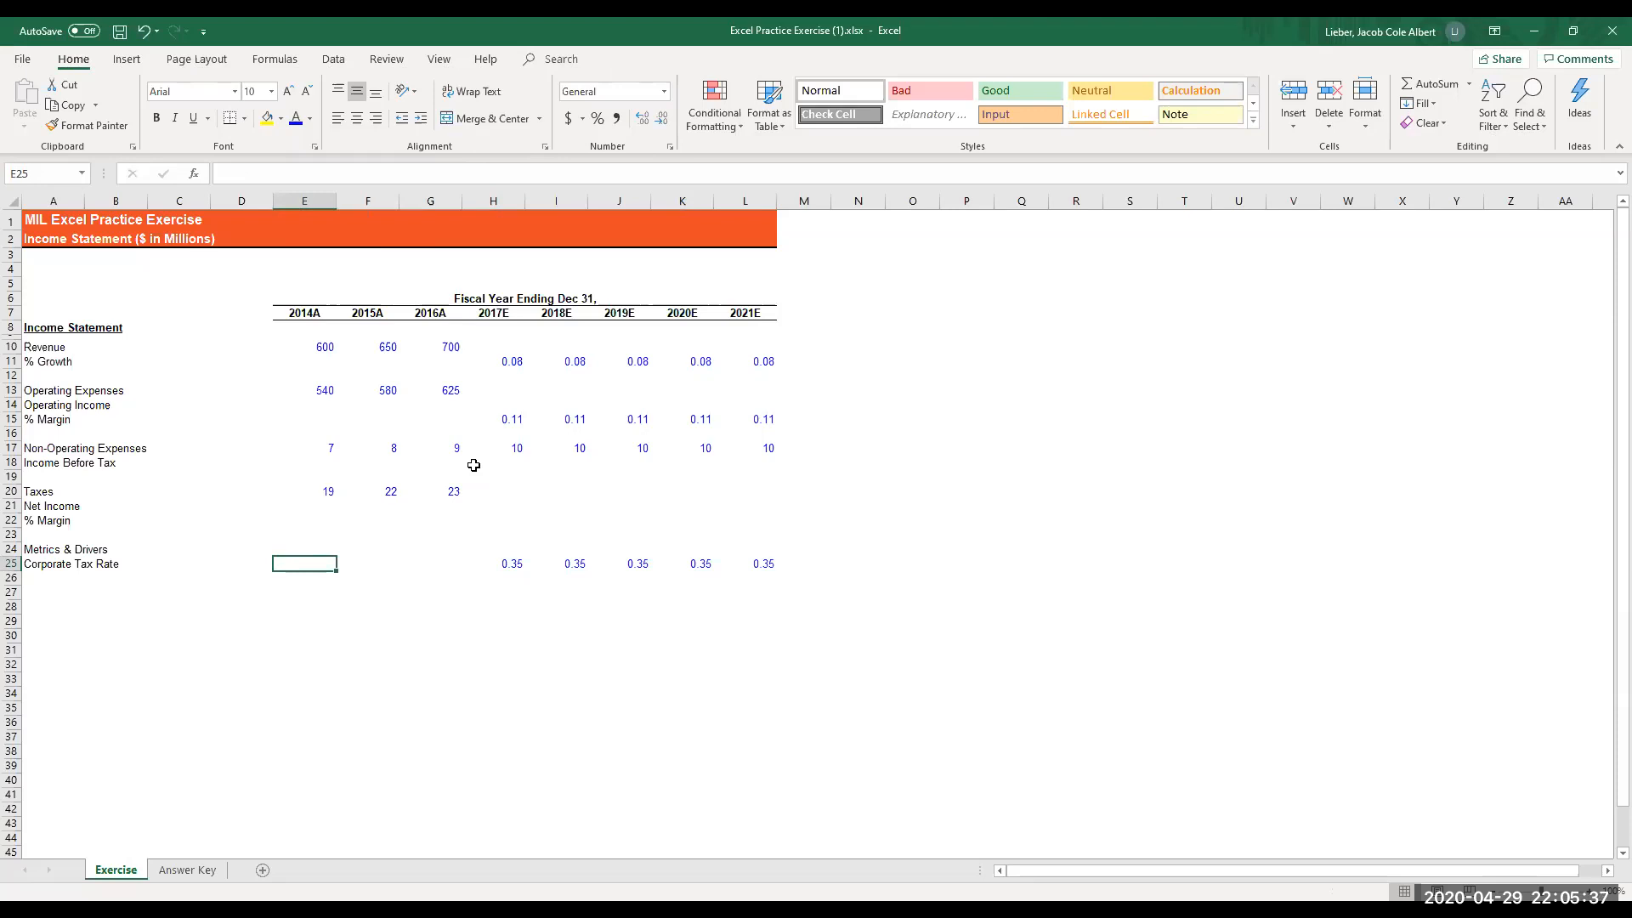
key("Up")
key("Up")
key("Up")
key("Up")
key("Up")
key("Up")
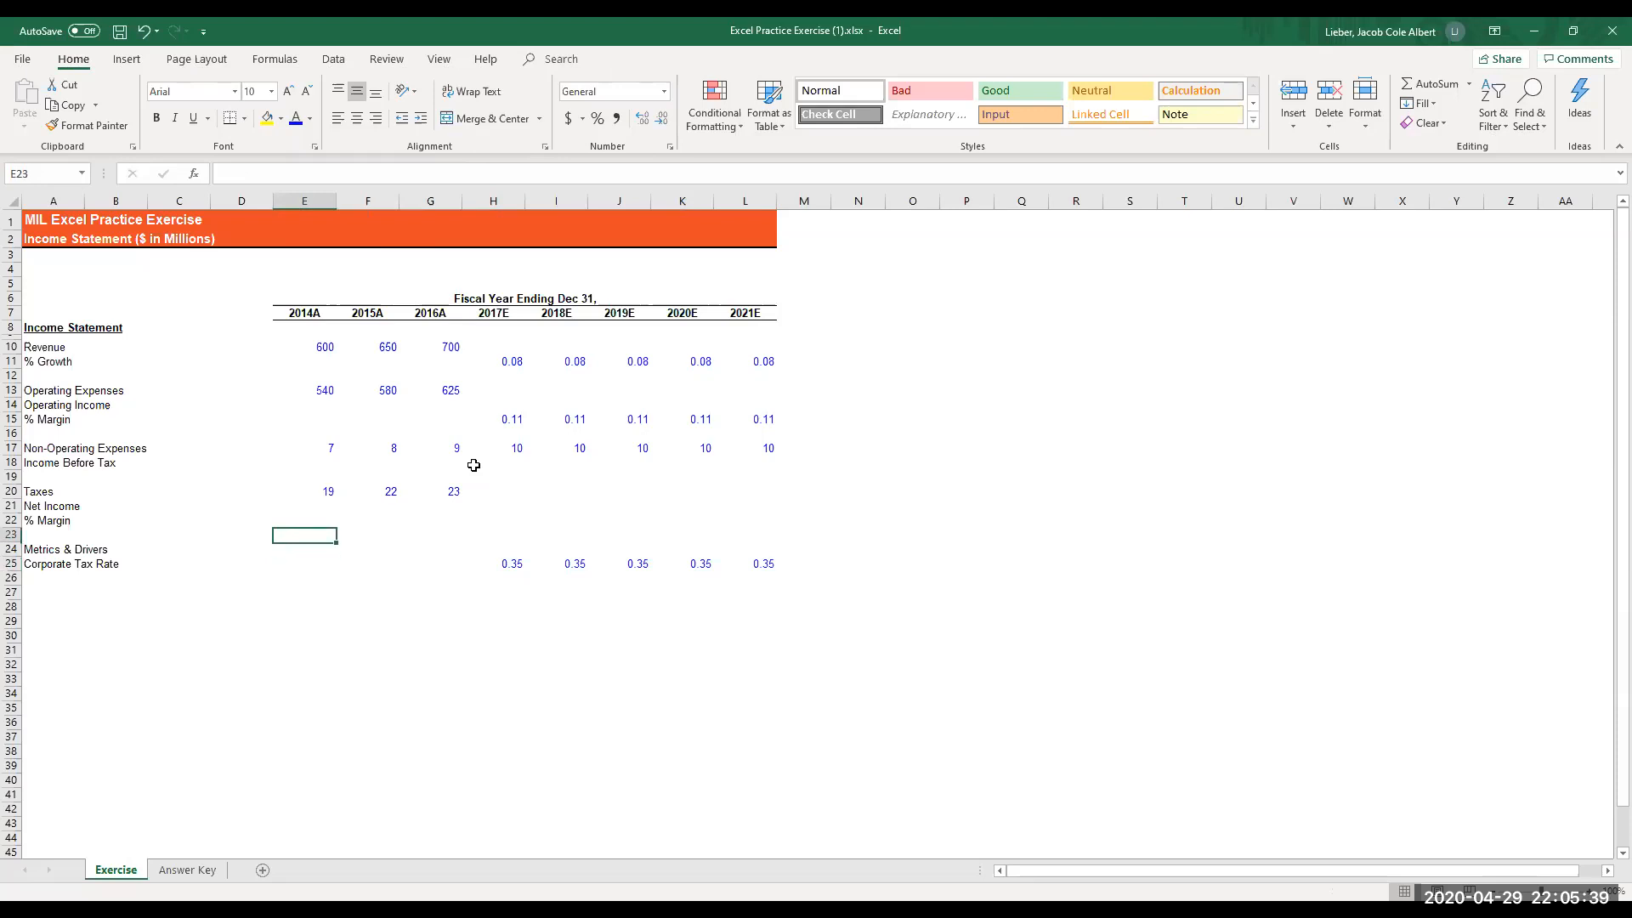
key("Up")
key("Up")
key("Up")
key("Up")
key("Up")
key("Up")
key("Up")
key("Up")
key("Up")
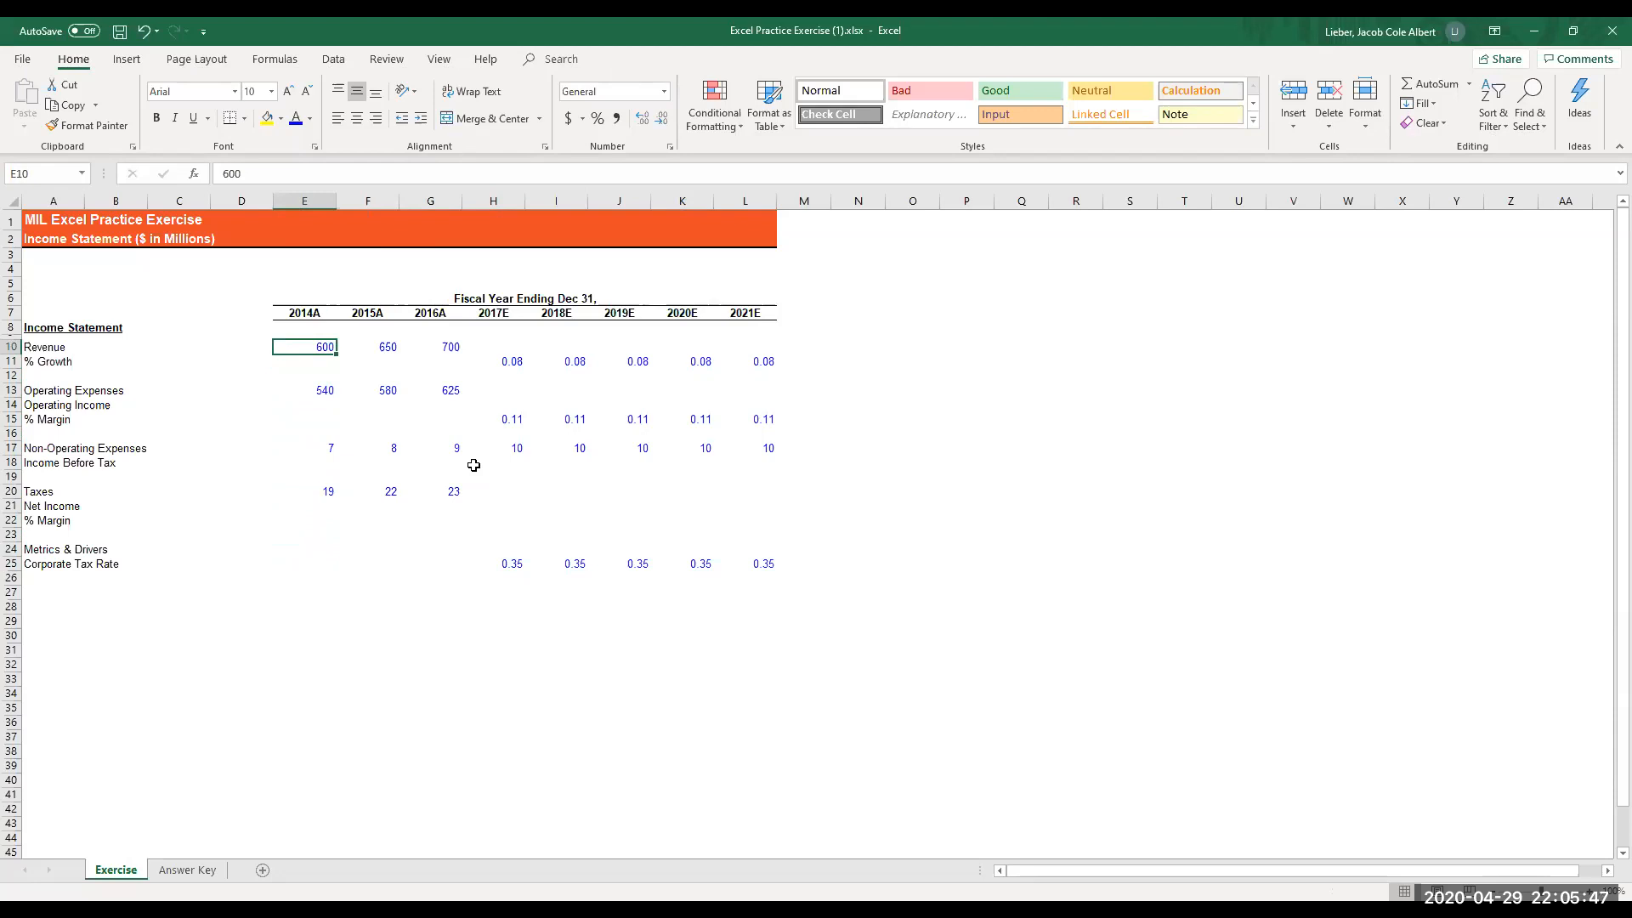
key("Right")
key("Right")
key("Right")
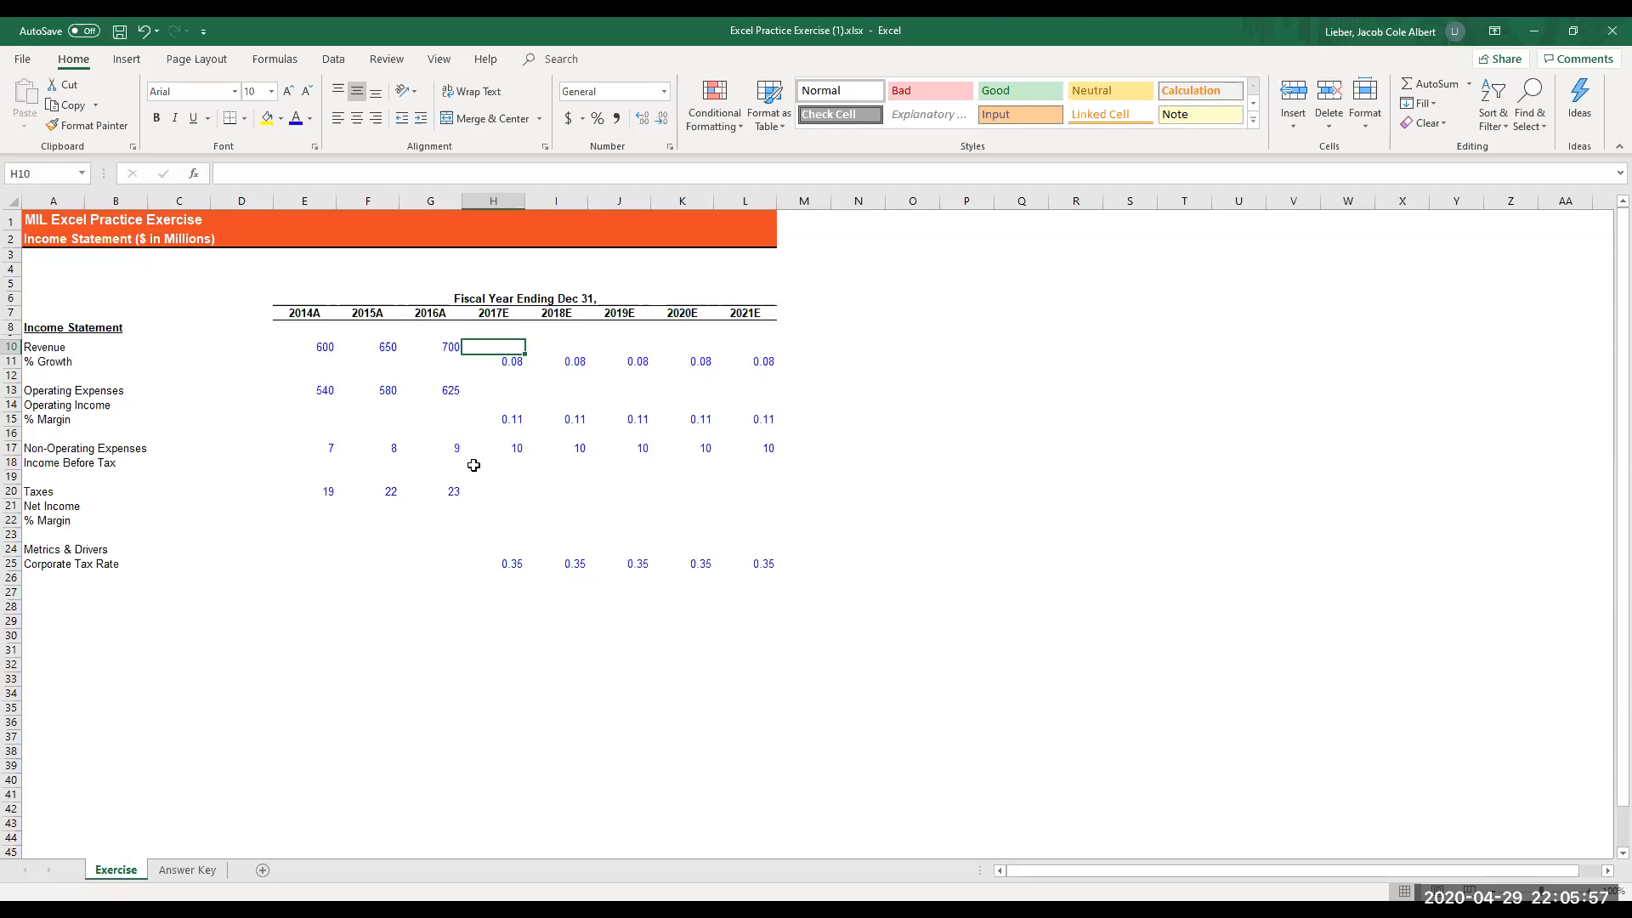
type("=")
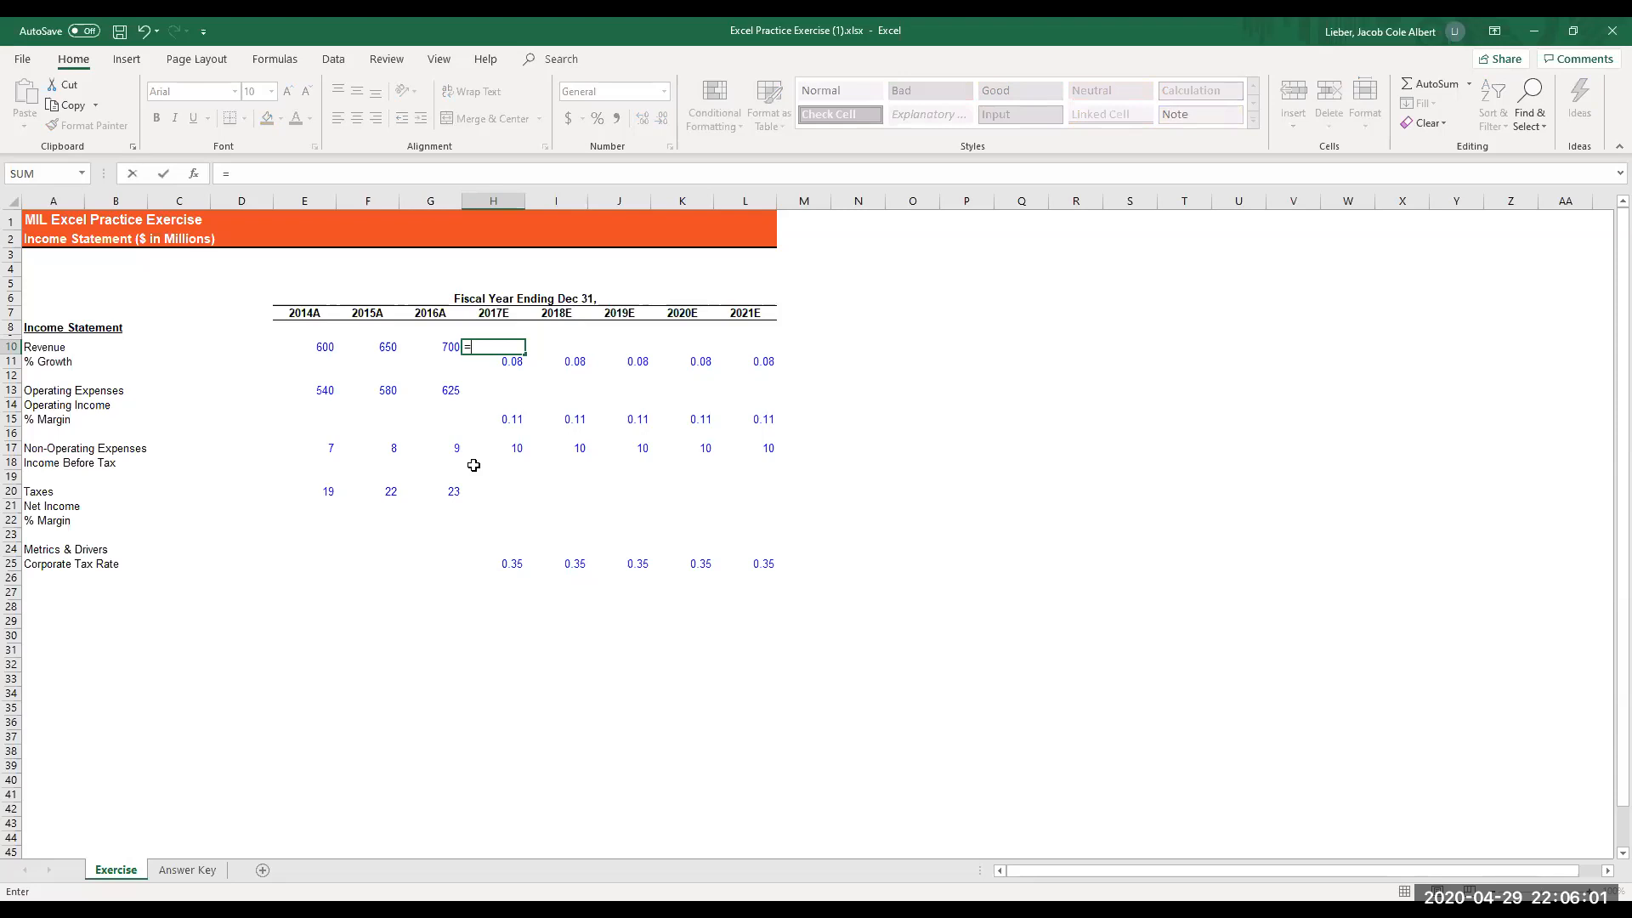
key("Left")
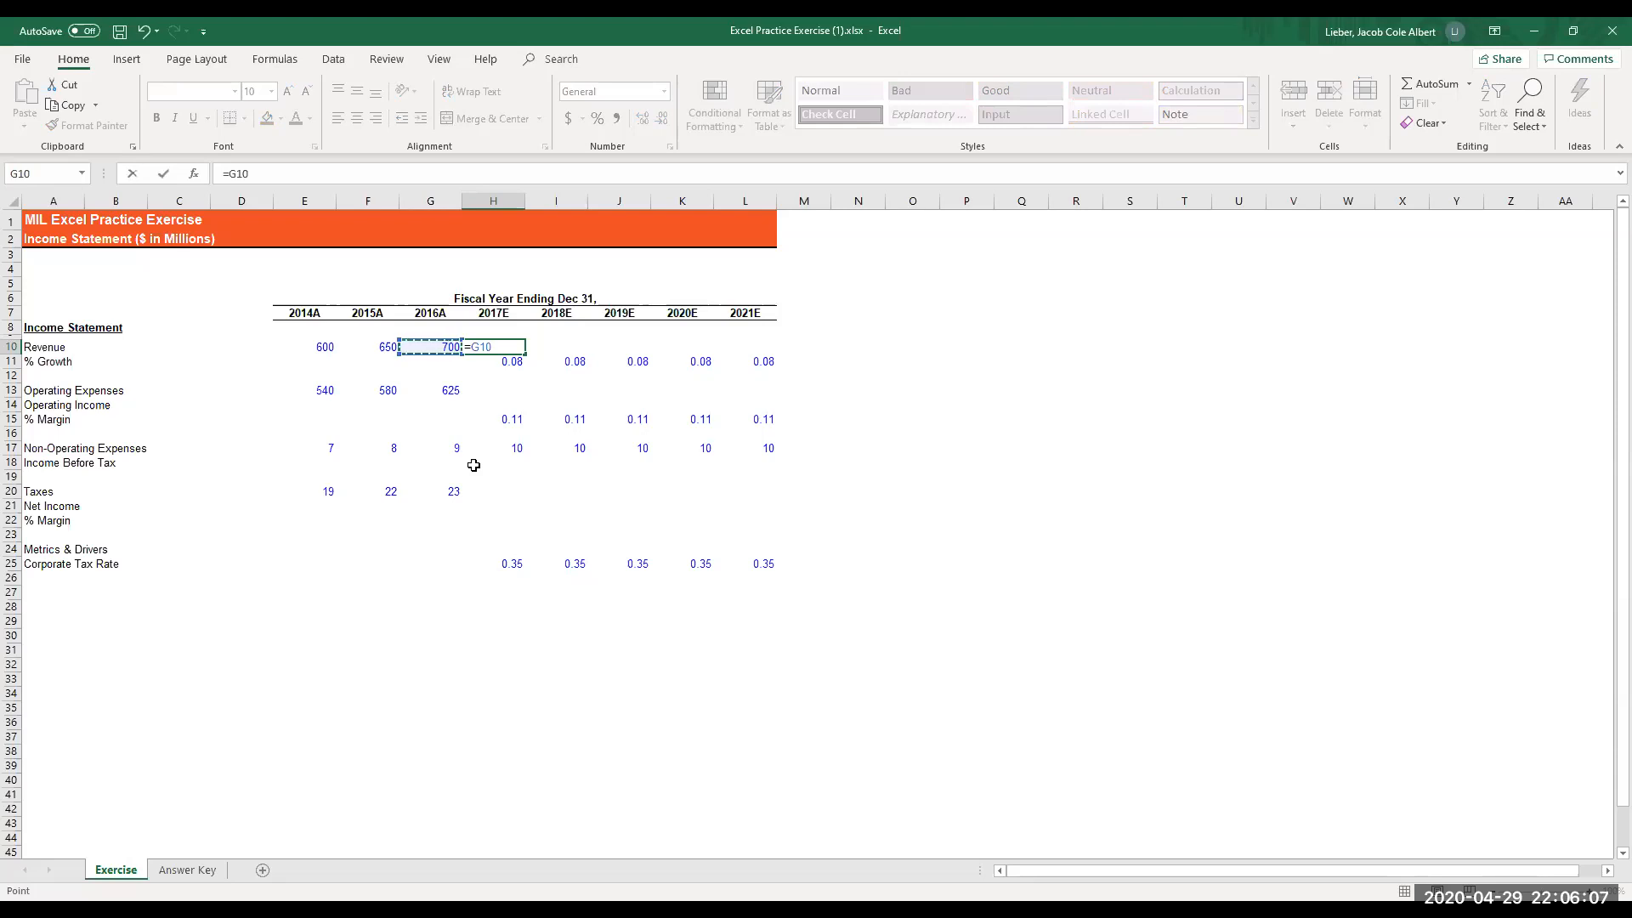
type("*(1+")
key("Down")
type(")")
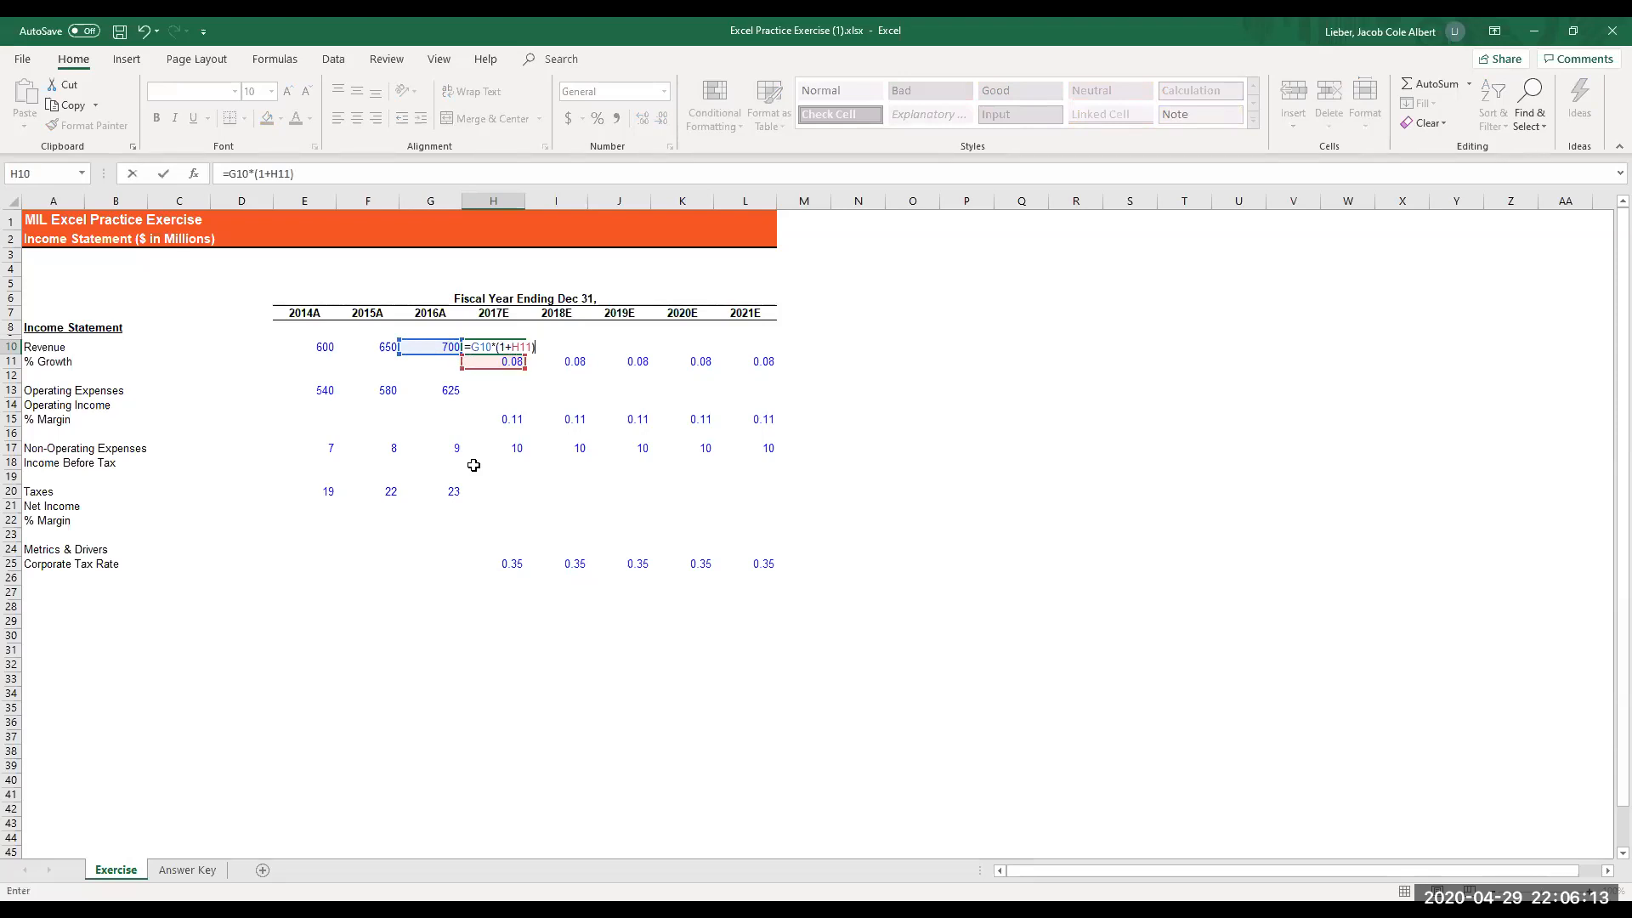
key("Return")
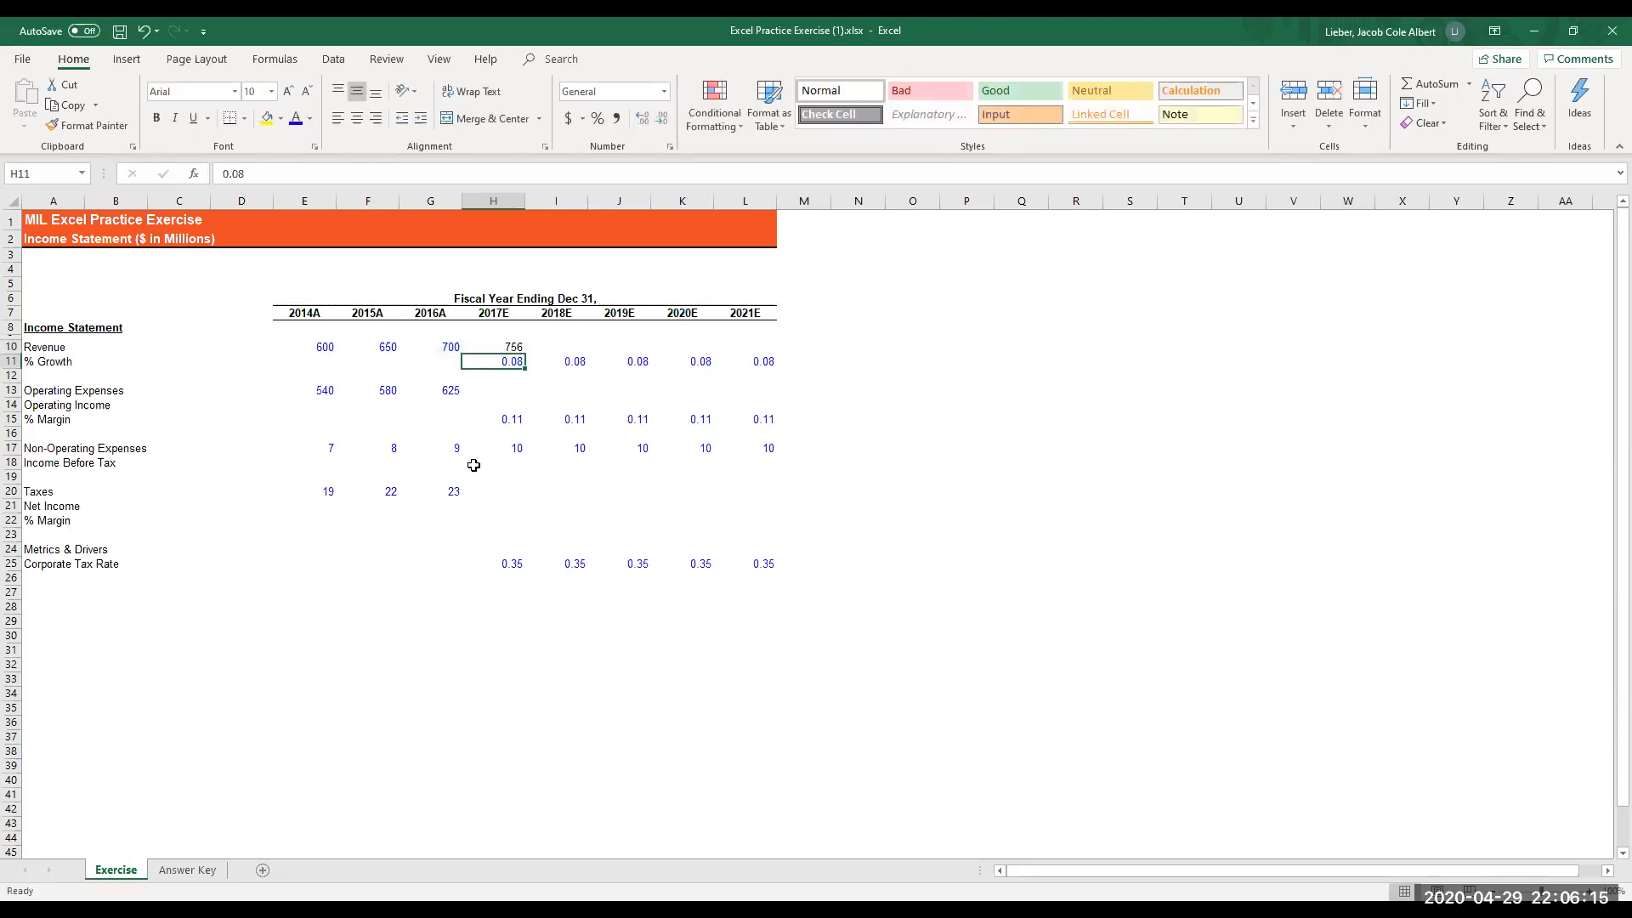
- Copy the 2017E revenue formula in H10 and paste only its formula across H10:L10 through 2021E
key("Up")
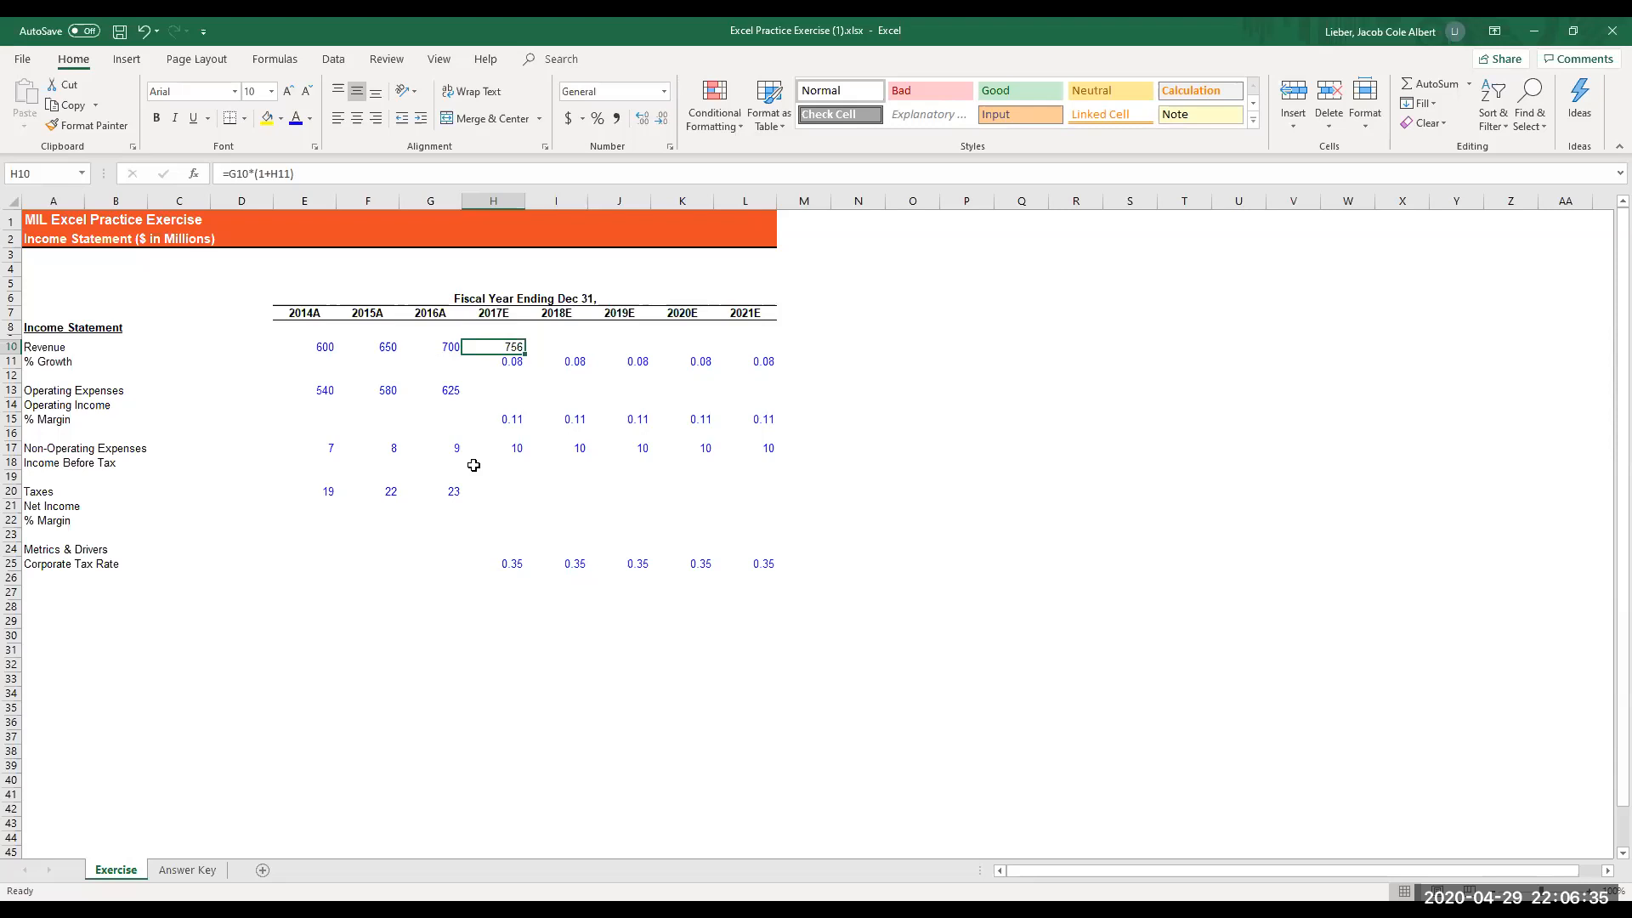
key("ctrl+c")
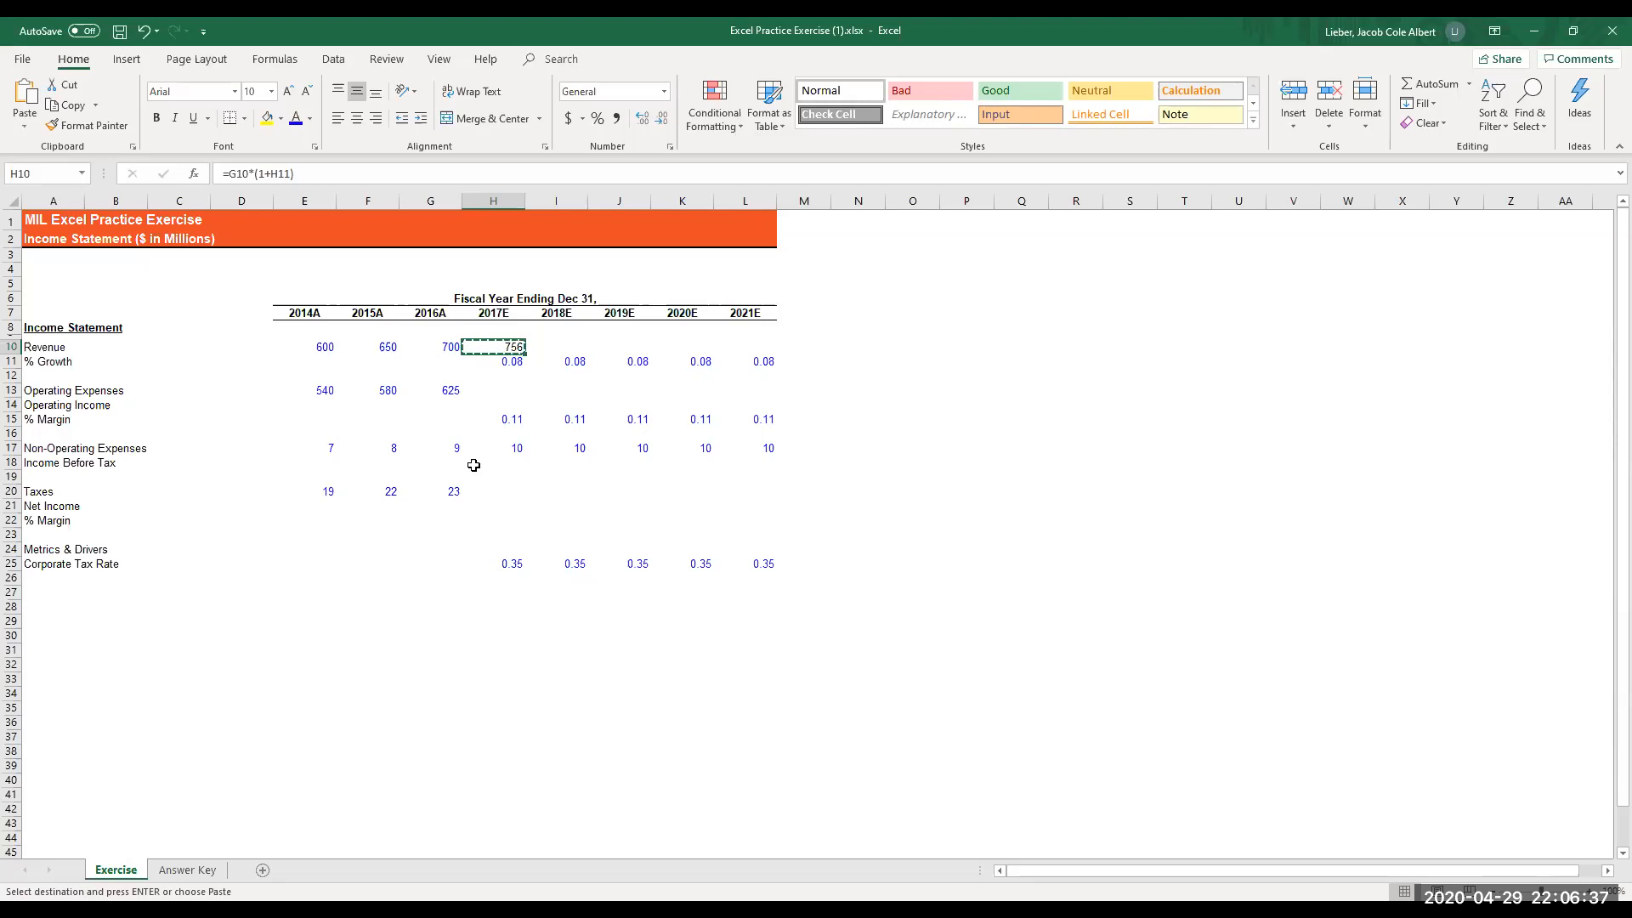
key("shift+Right")
key("shift+Right")
key("shift+Right")
key("shift+Right")
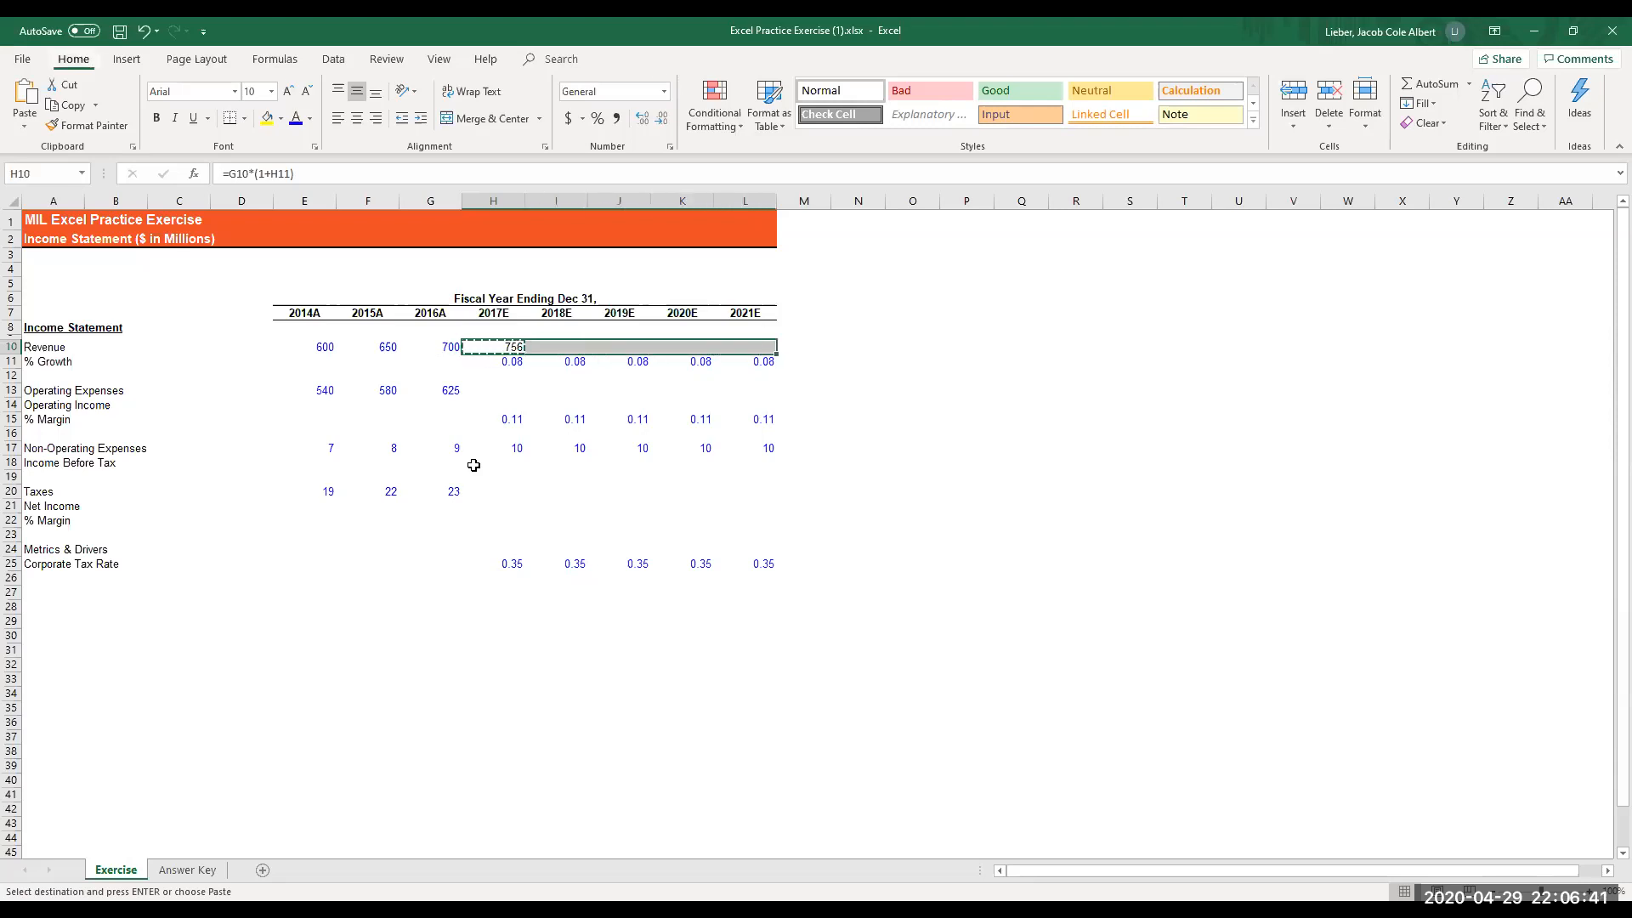
key("alt")
key("e")
key("s")
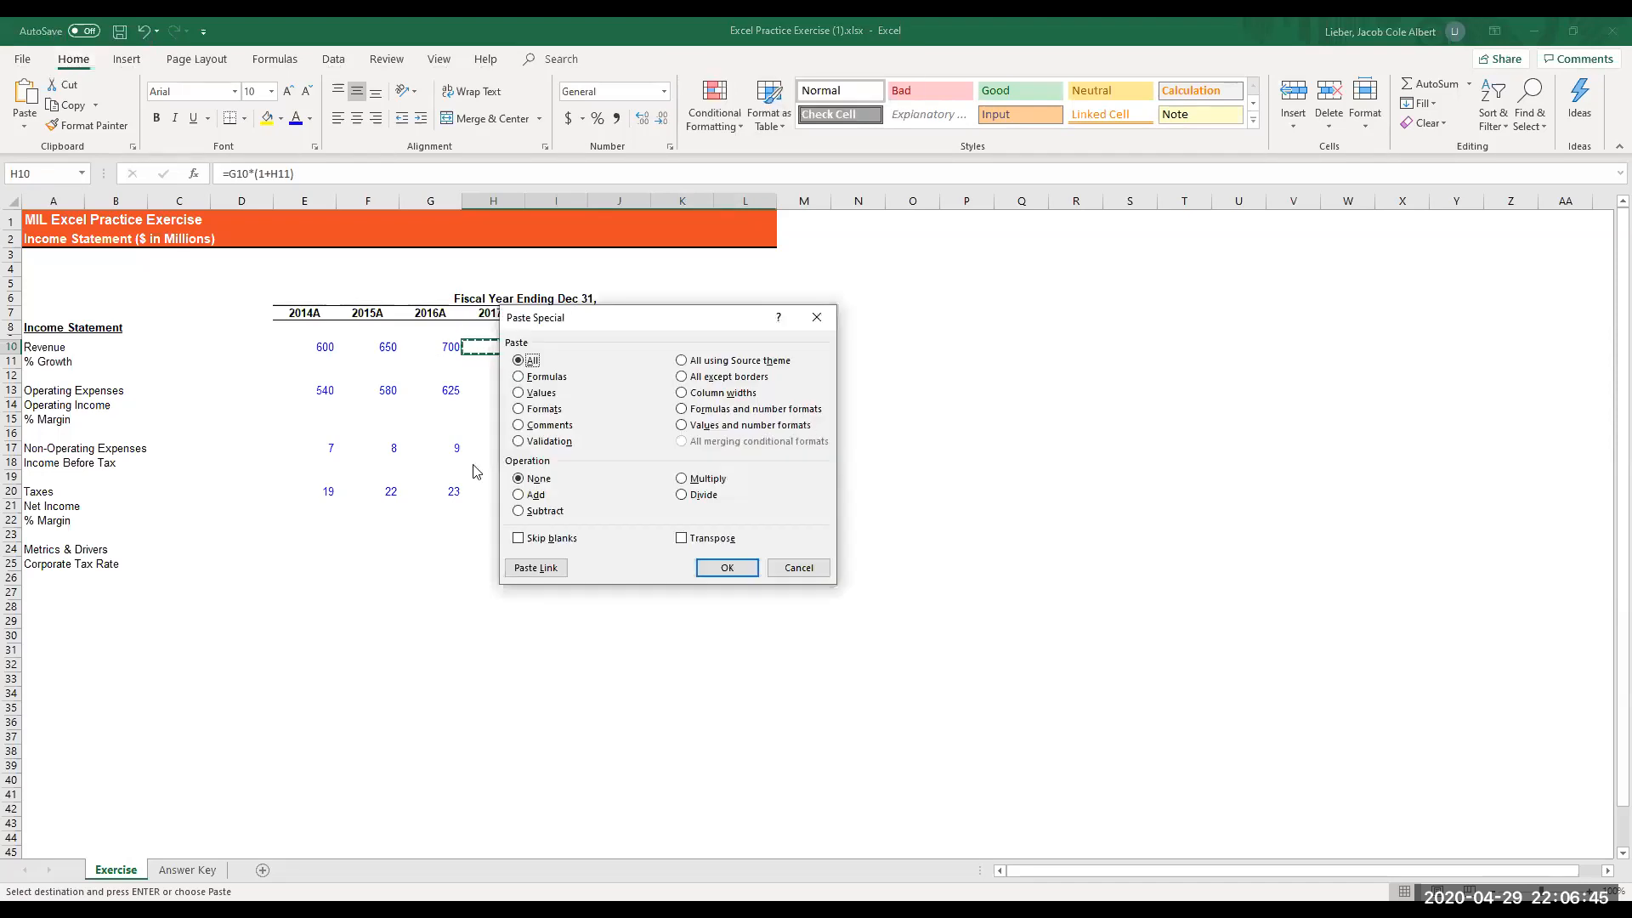
key("f")
key("Return")
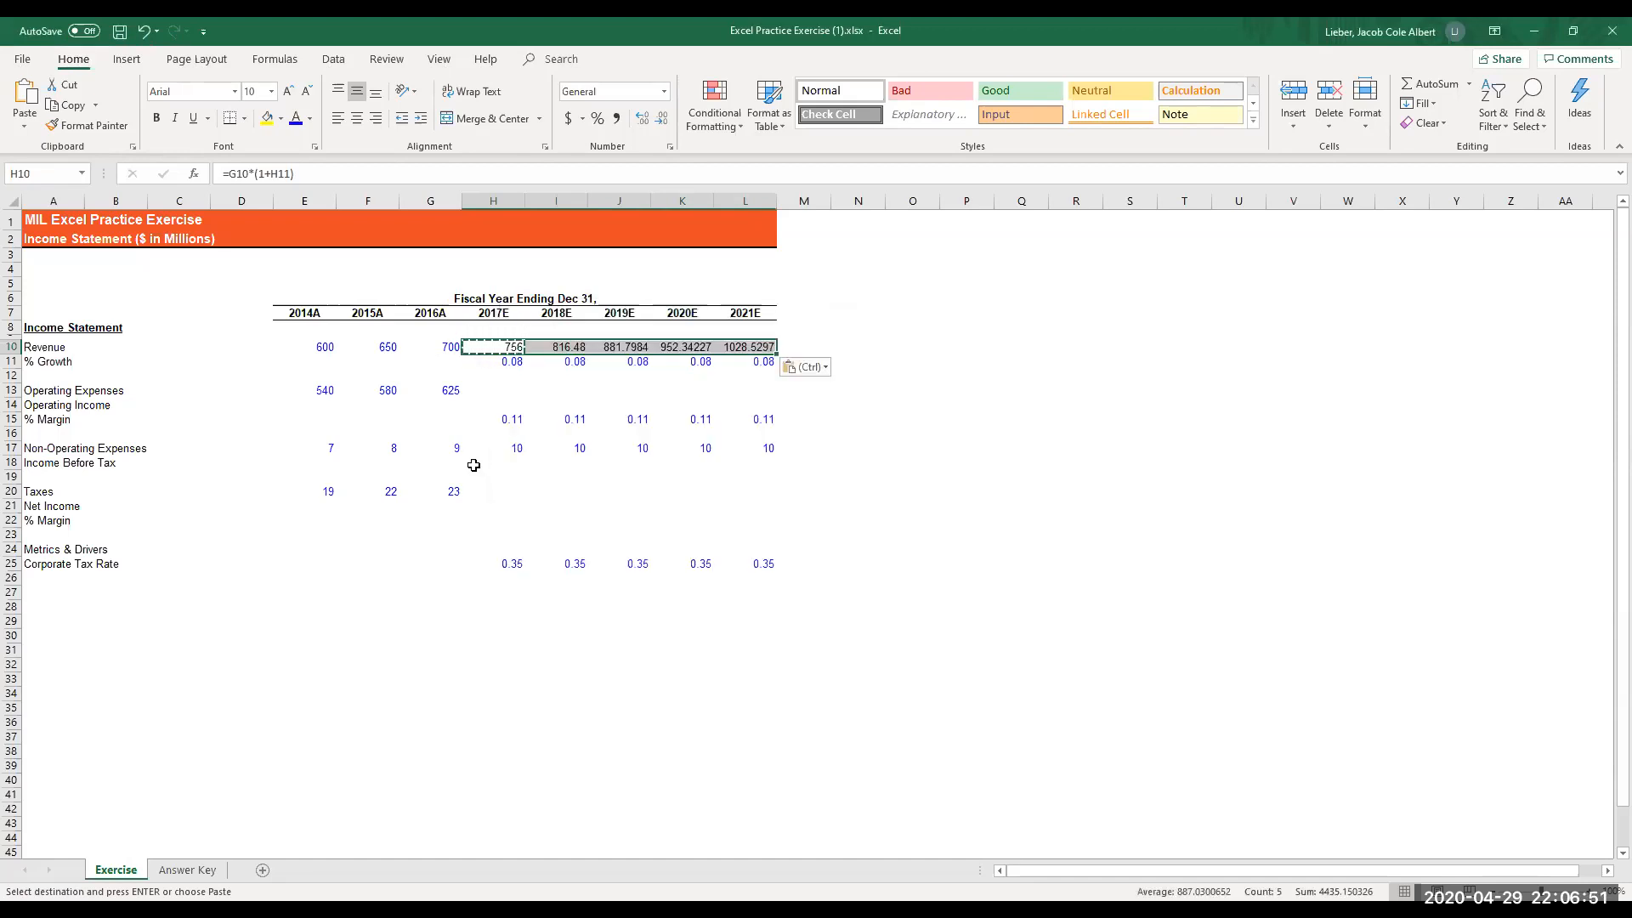
key("Escape")
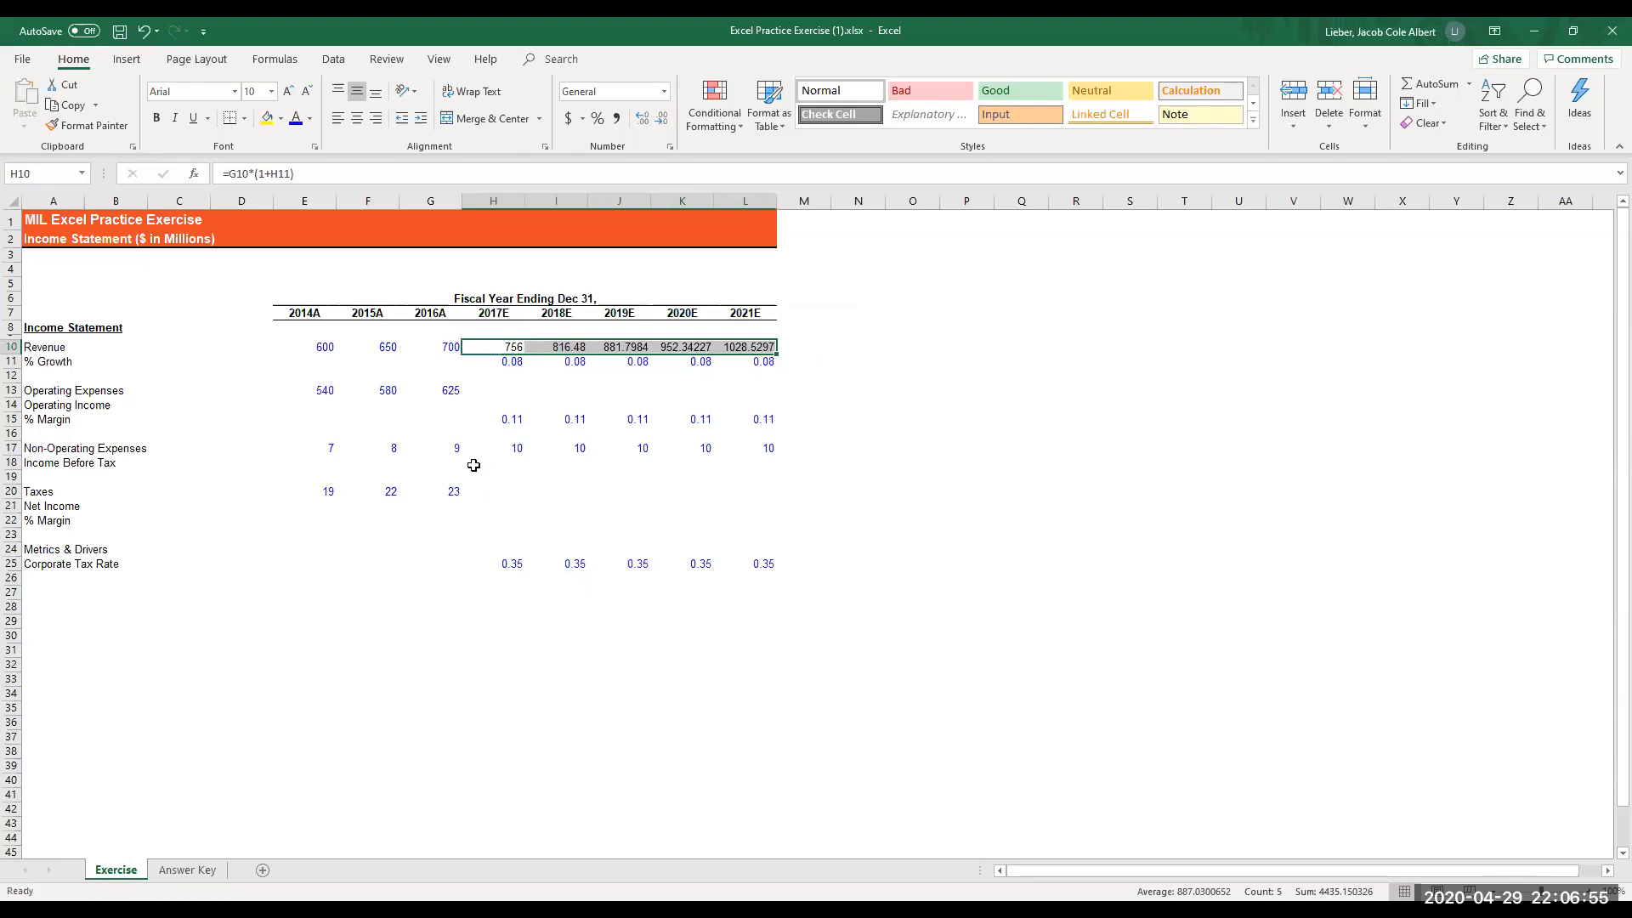
- Review the projected revenue cells in row 10 from 2017E onward and return to the 2016A revenue
key("shift+Left")
key("shift+Left")
key("shift+Left")
key("shift+Left")
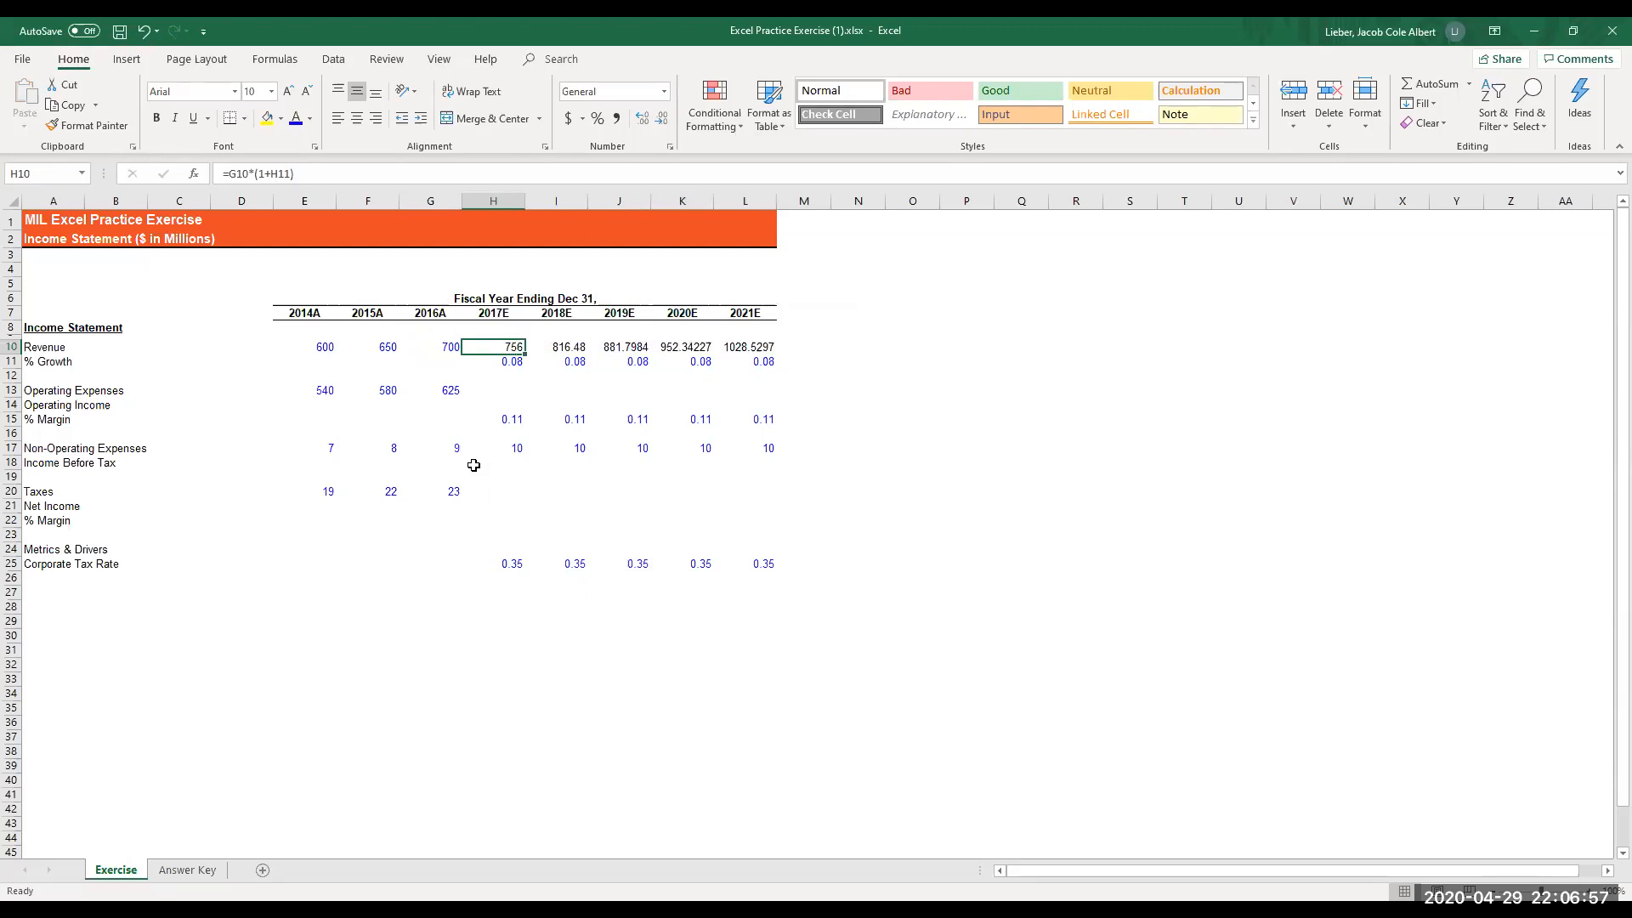
key("Right")
key("Right")
key("Right")
key("Right")
key("Left")
key("Left")
key("Left")
key("Left")
key("Left")
key("Left")
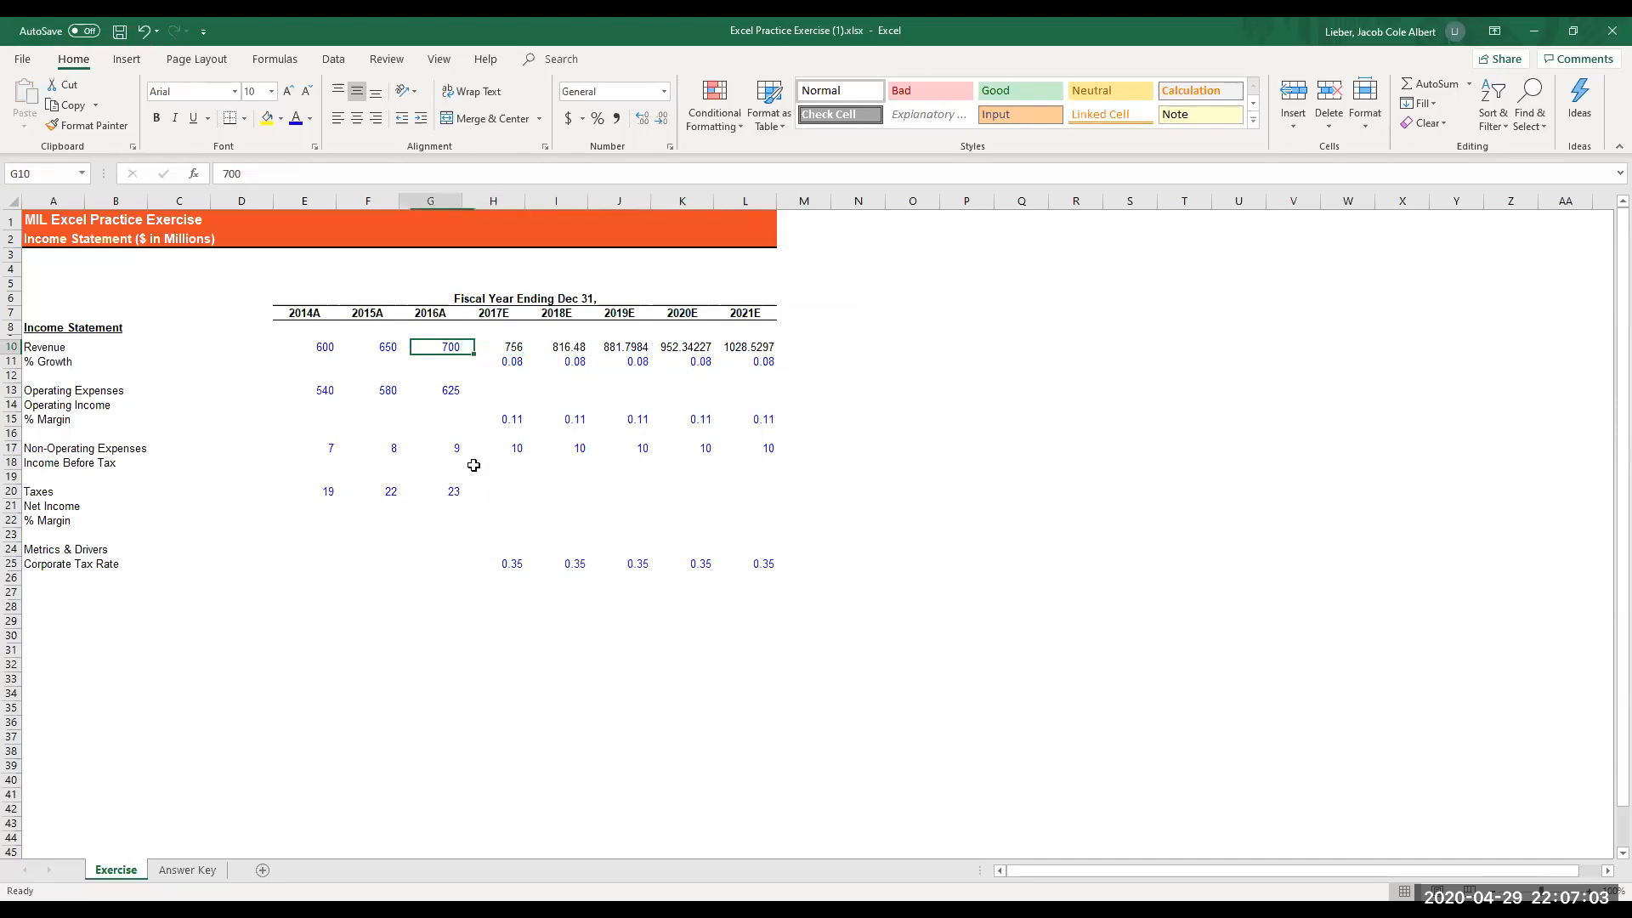
- Enter the 2015A revenue growth formula =F10/E10-1 in cell F11
key("Down")
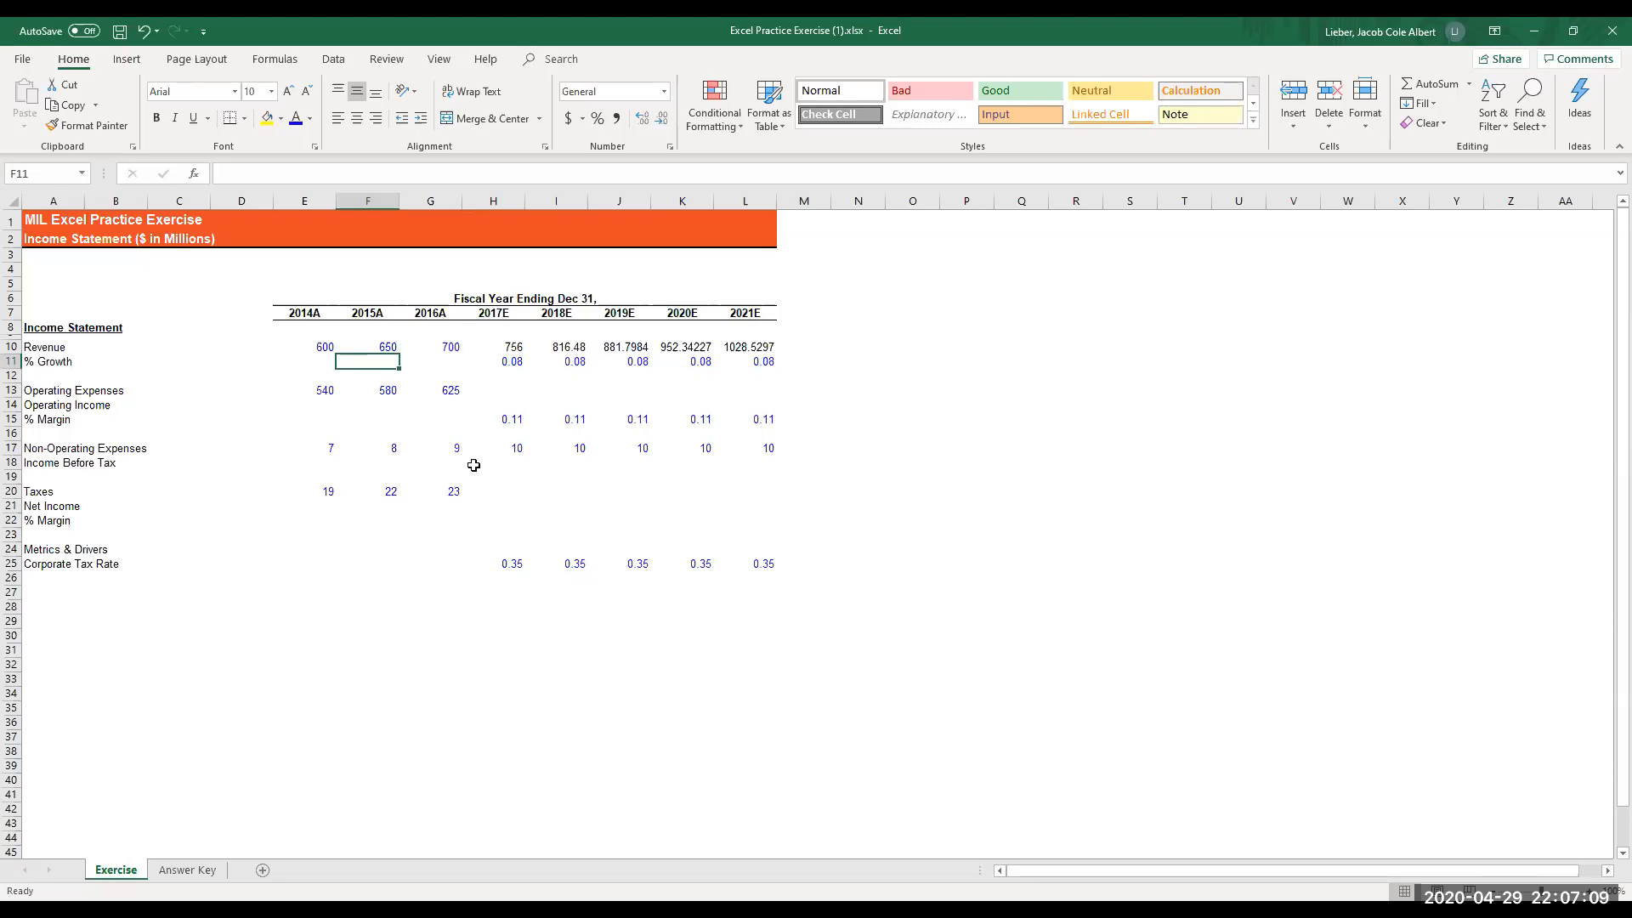
type("=")
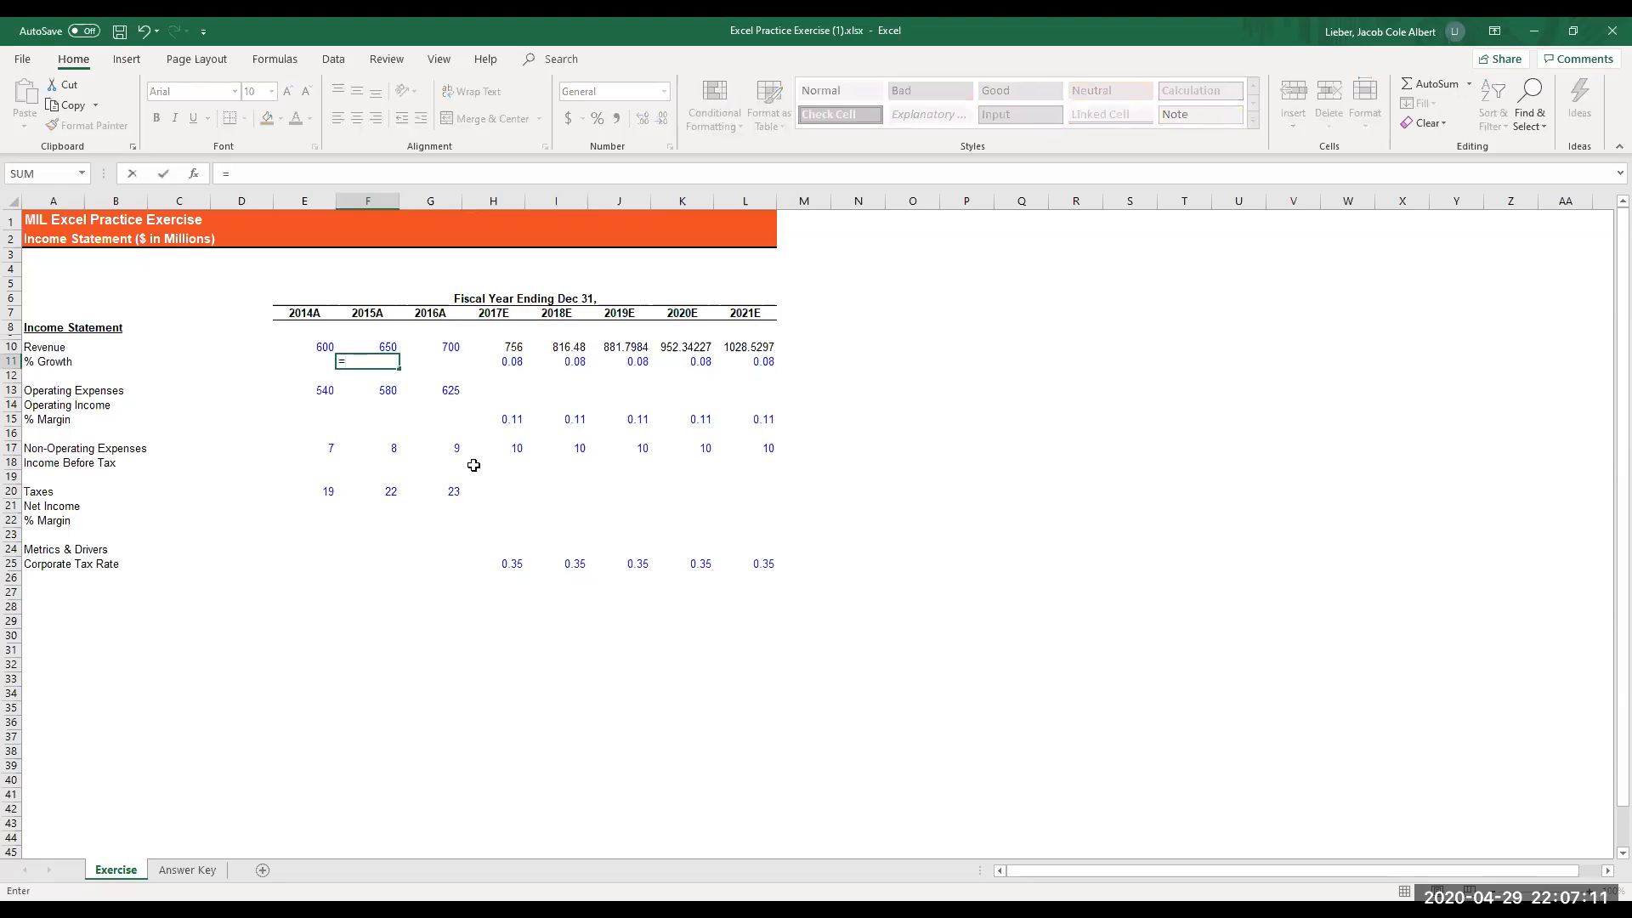
key("Up")
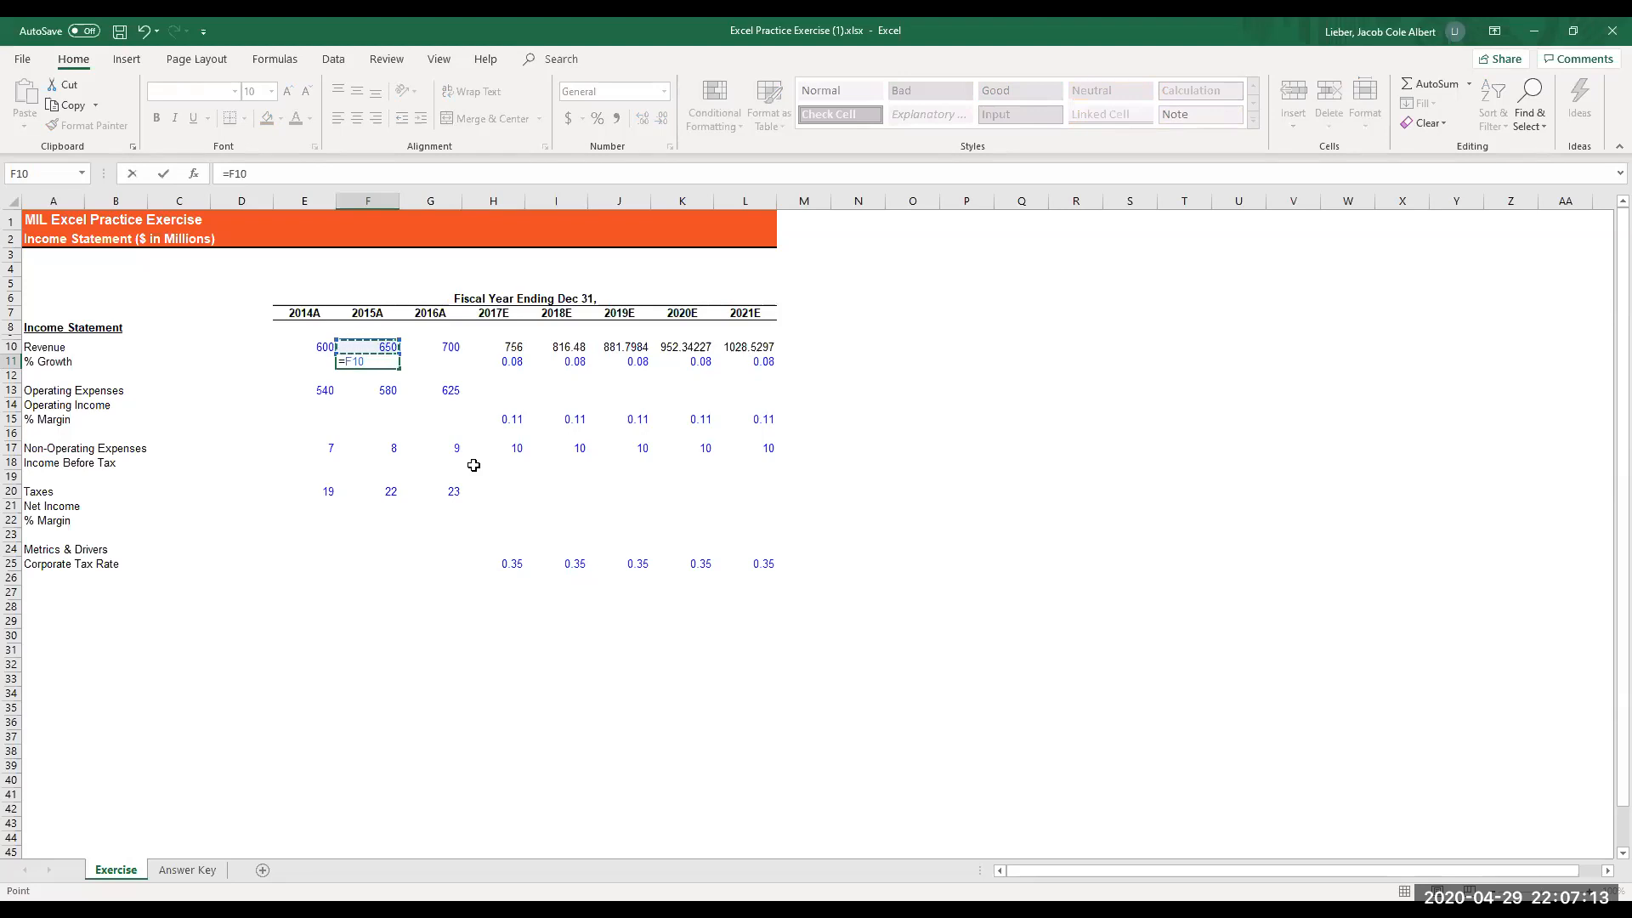
type("/")
key("Up")
key("Left")
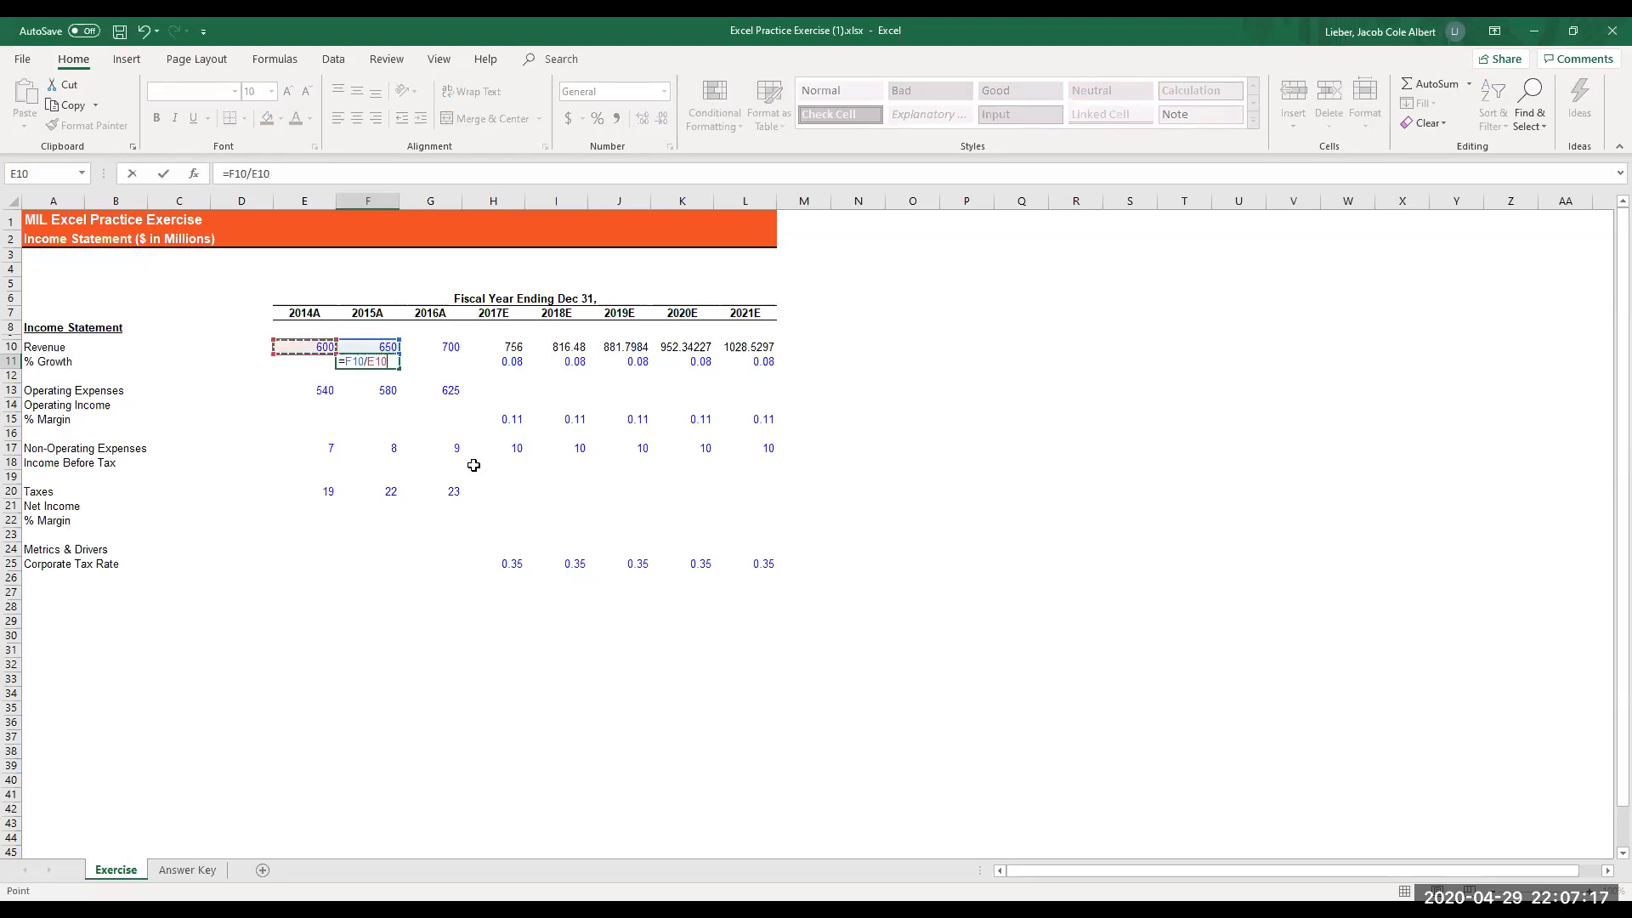
type("-1")
key("Return")
- Fill the 2015A growth formula from F11 right into G11 for 2016A, and go to the 2014A operating income cell E14
key("Up")
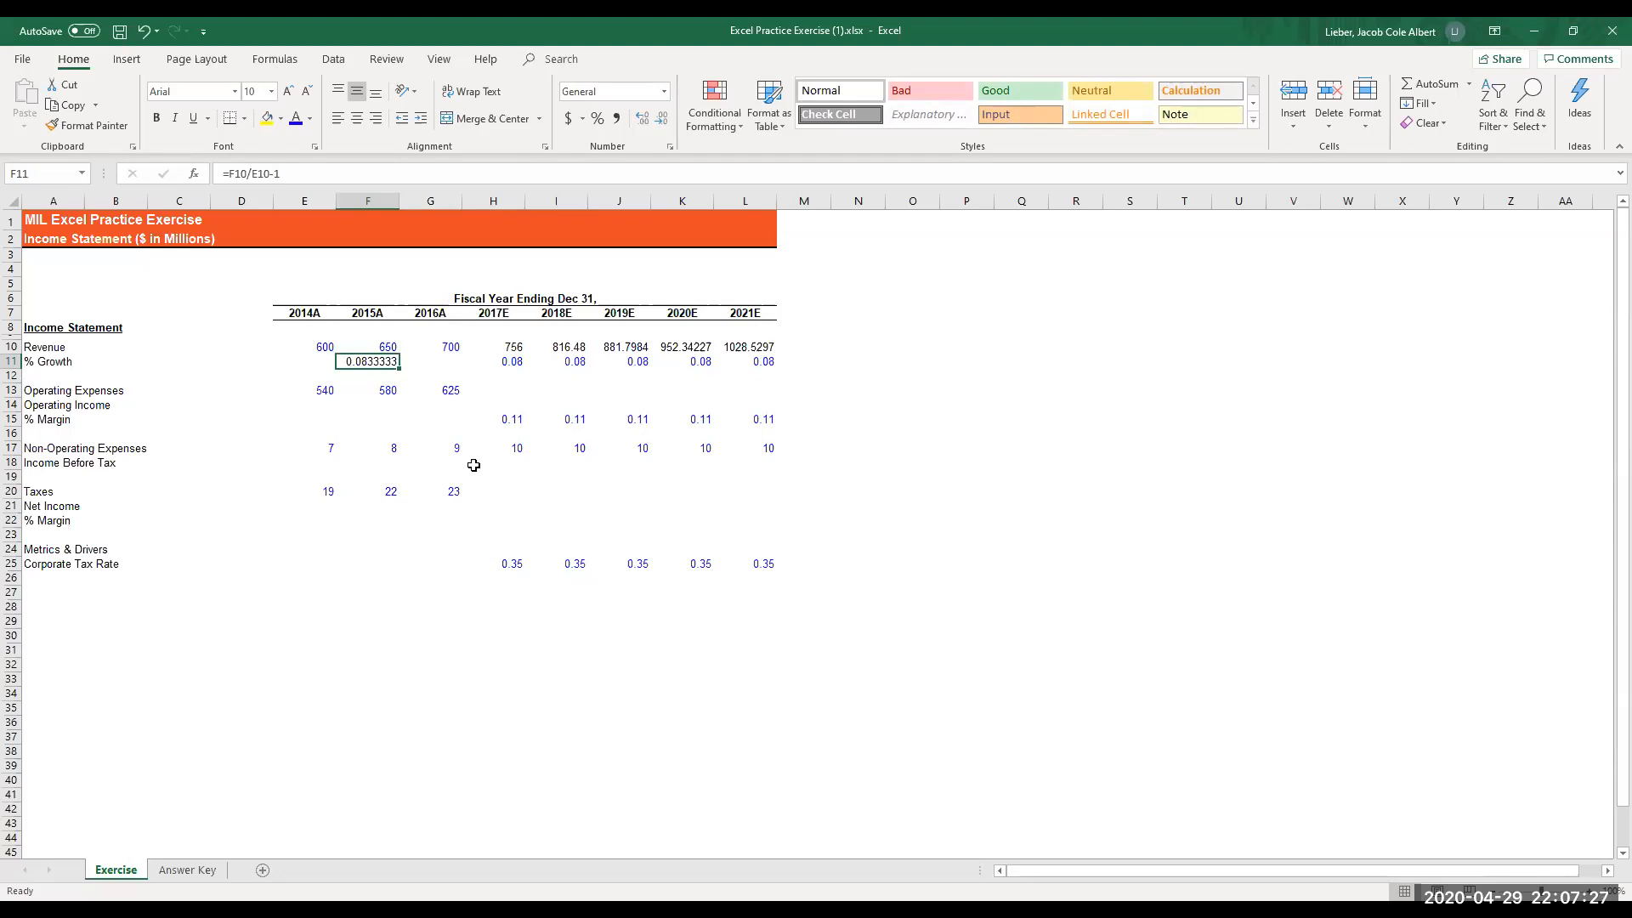
key("ctrl+c")
key("Right")
key("Escape")
key("Left")
key("shift+Right")
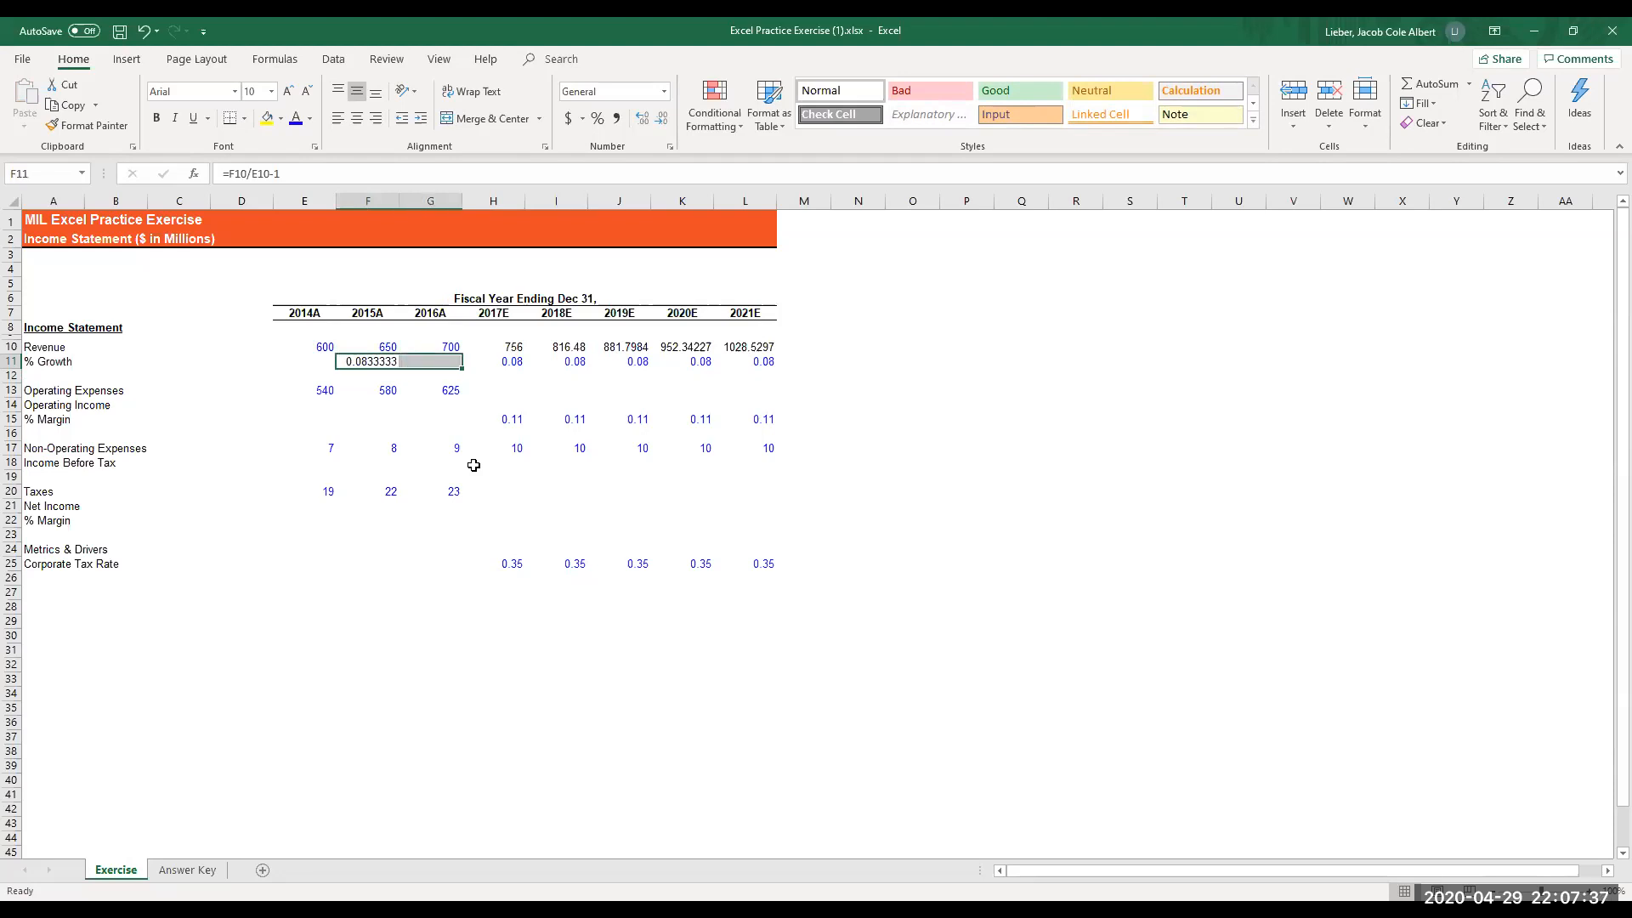
key("ctrl+r")
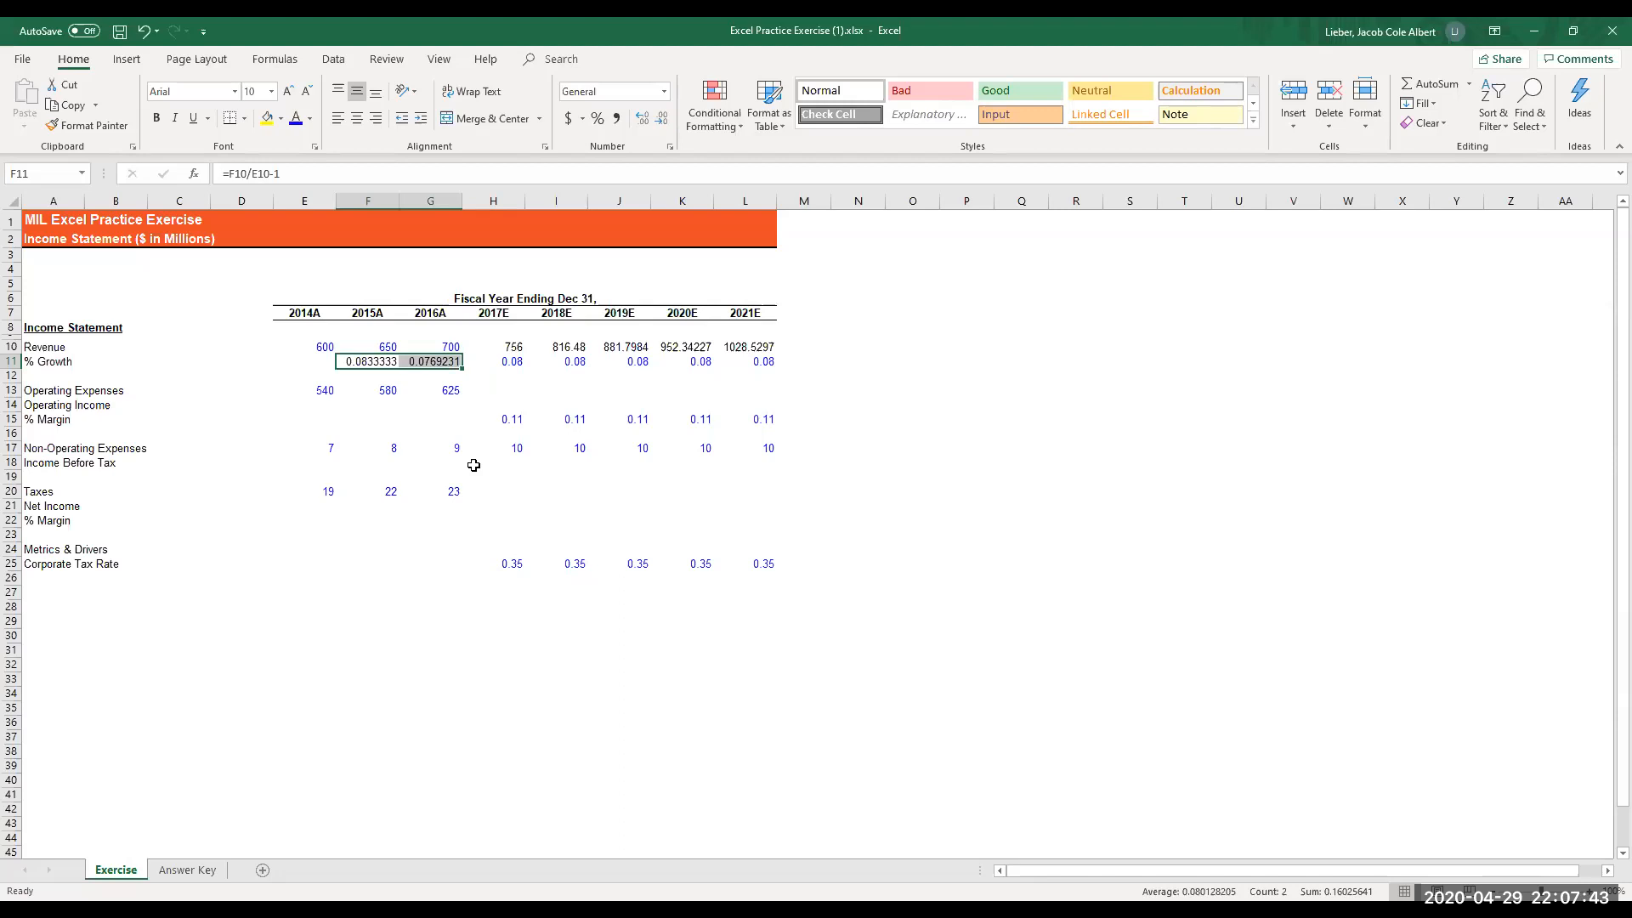
key("shift+Left")
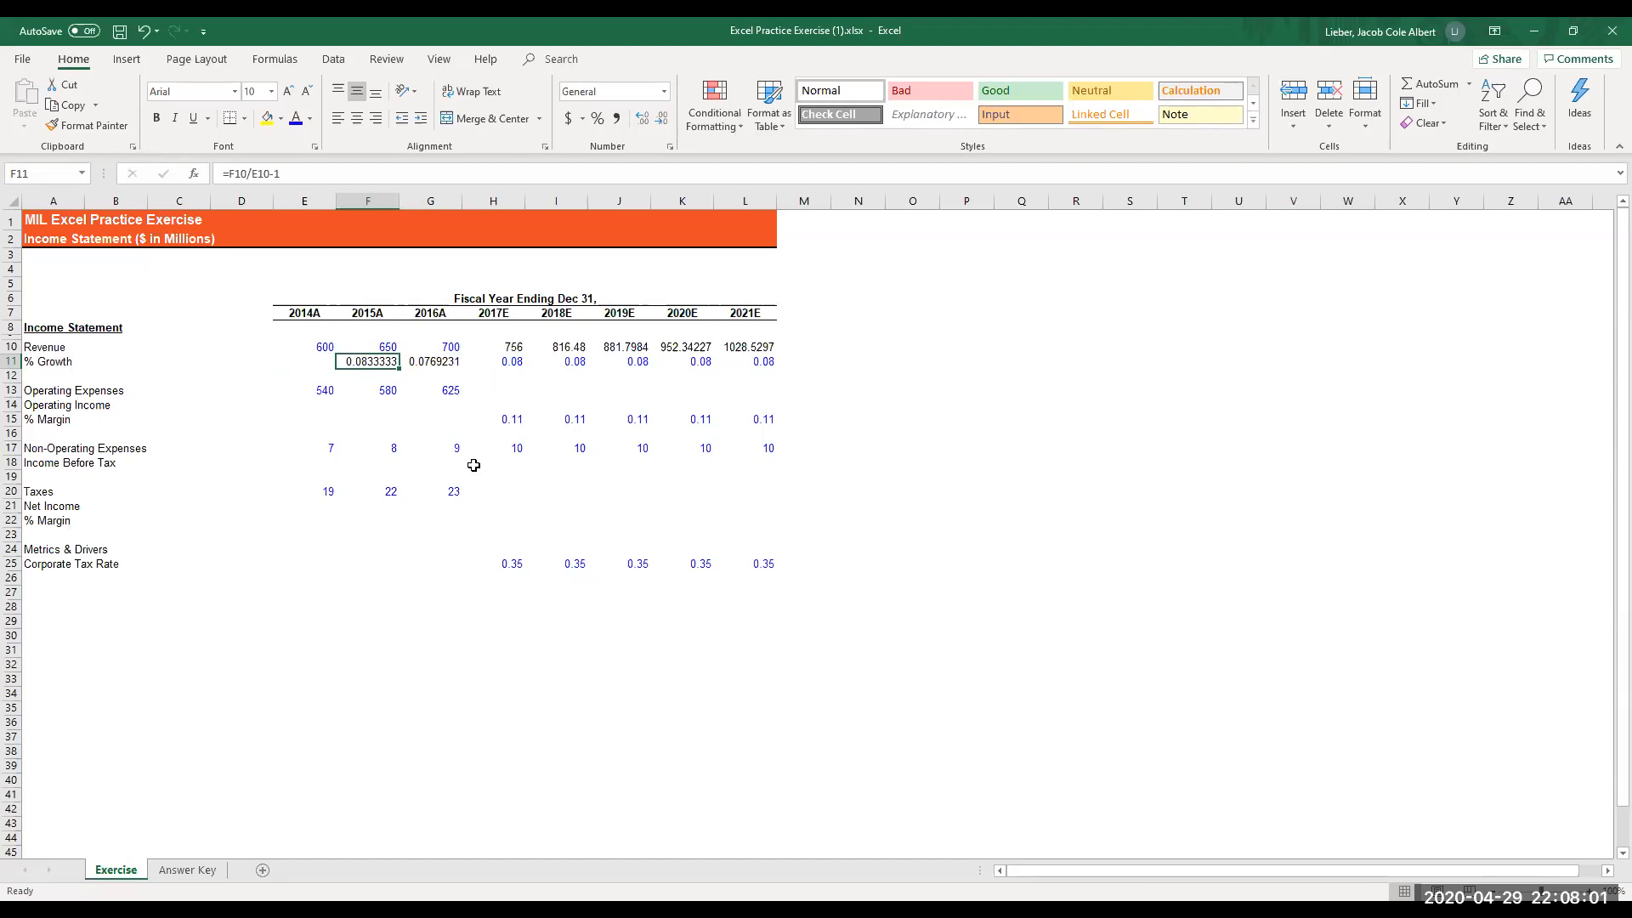
key("Down")
key("Down")
key("Down")
key("Left")
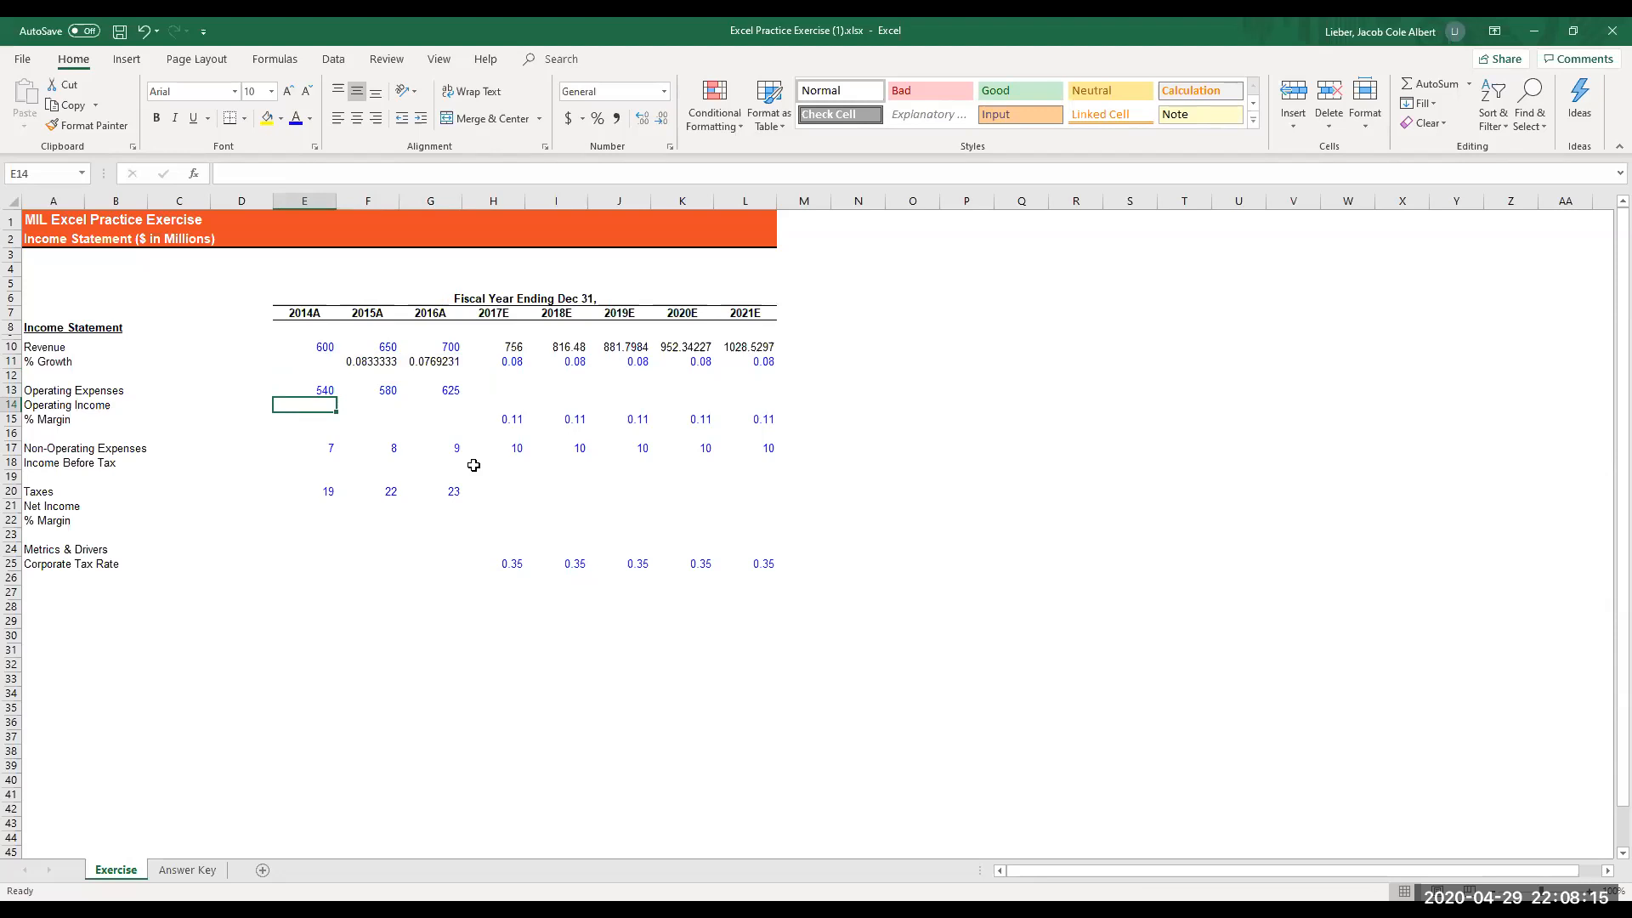
type("=")
key("Up")
key("Up")
key("Up")
key("Up")
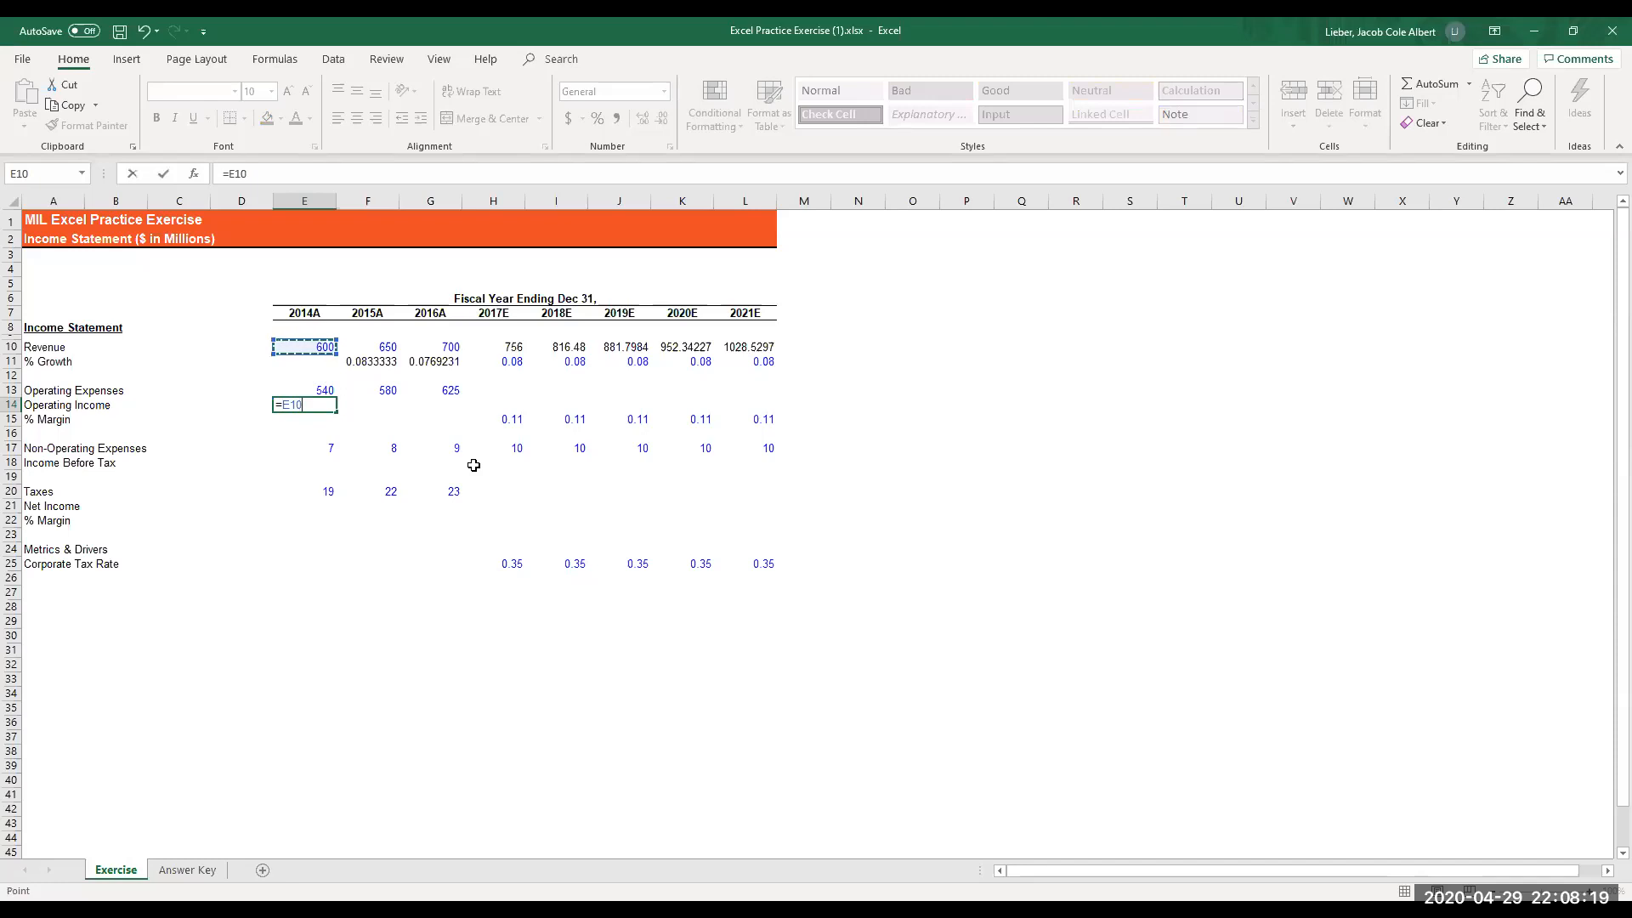
key("Escape")
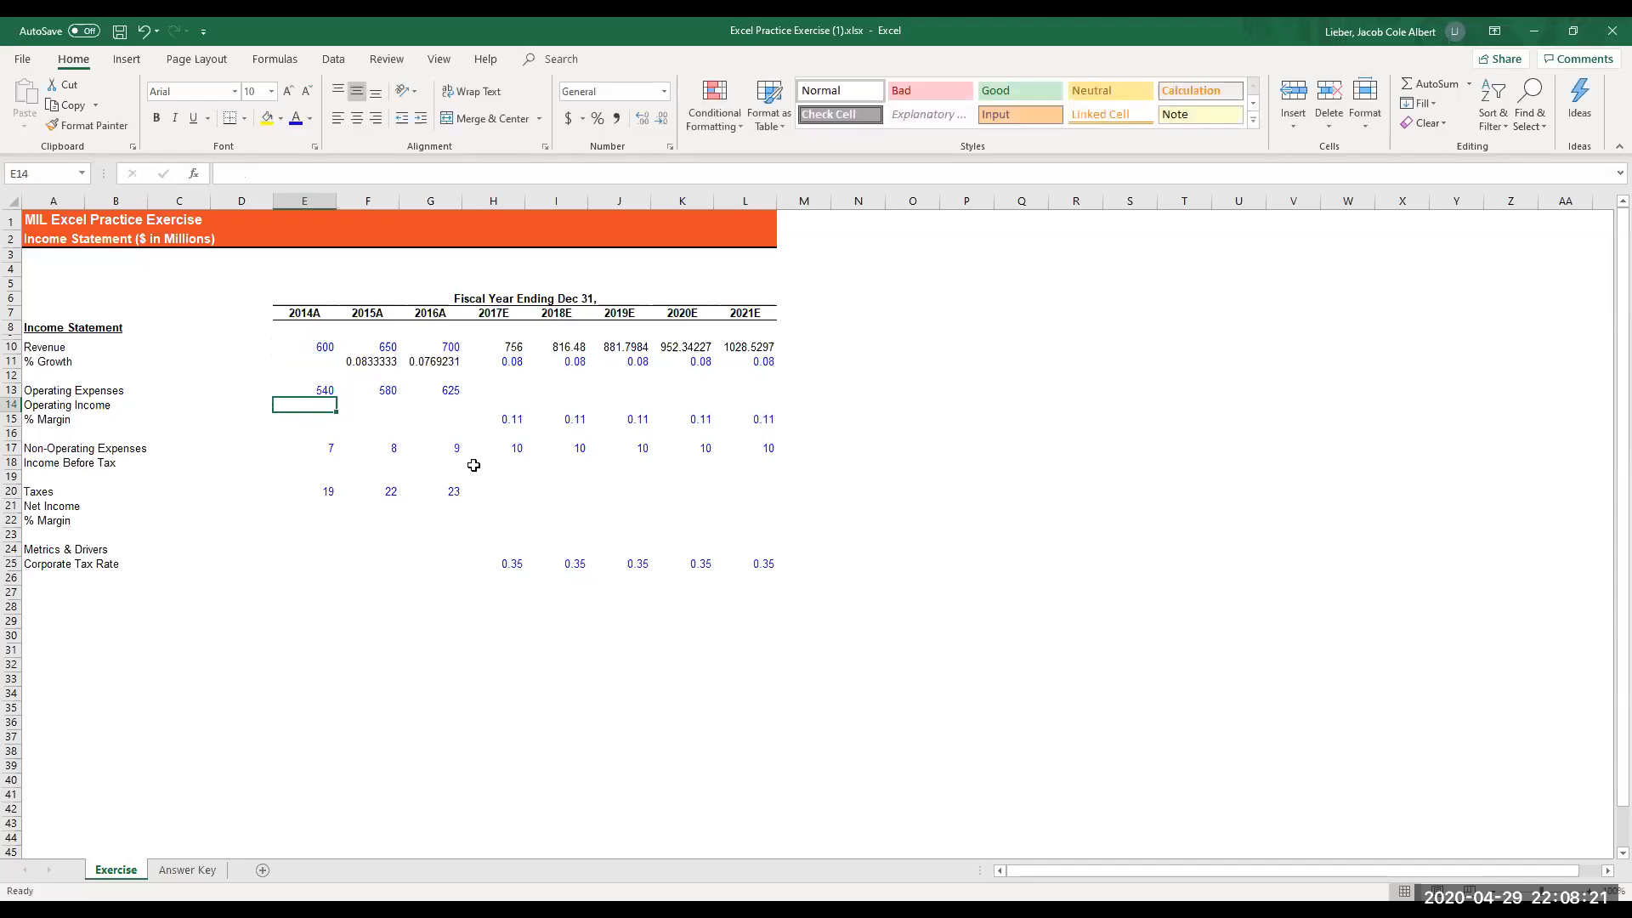
- Enter the 2014A operating income formula =E10-E13 in cell E14
type("=")
key("Up")
key("Up")
key("Up")
key("Up")
type("-")
key("Up")
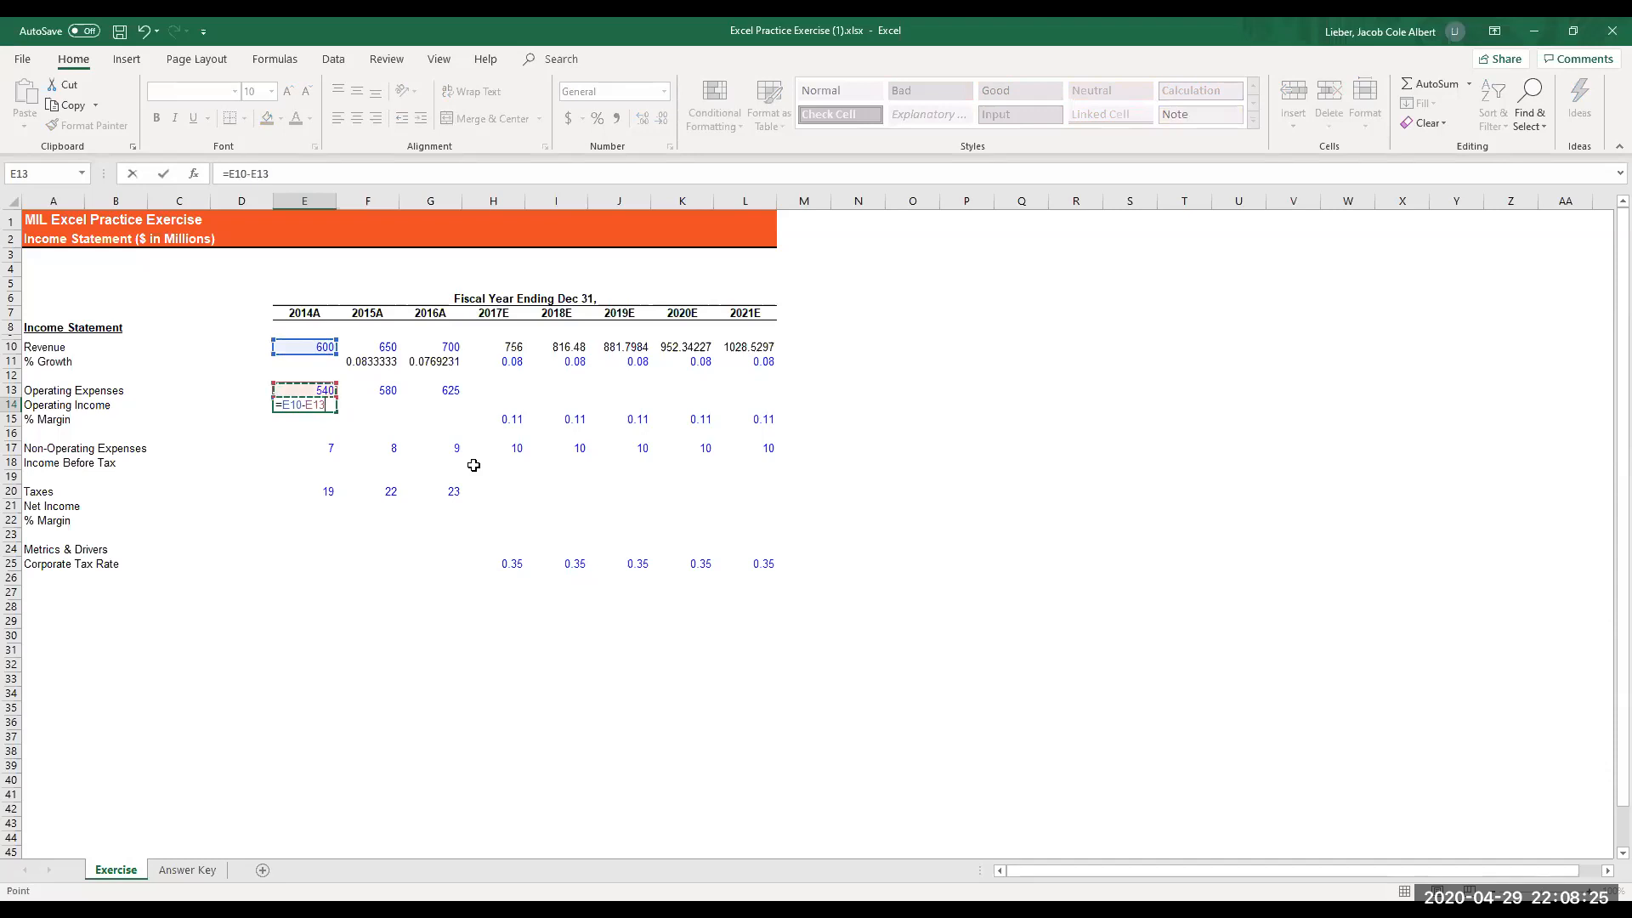
key("Return")
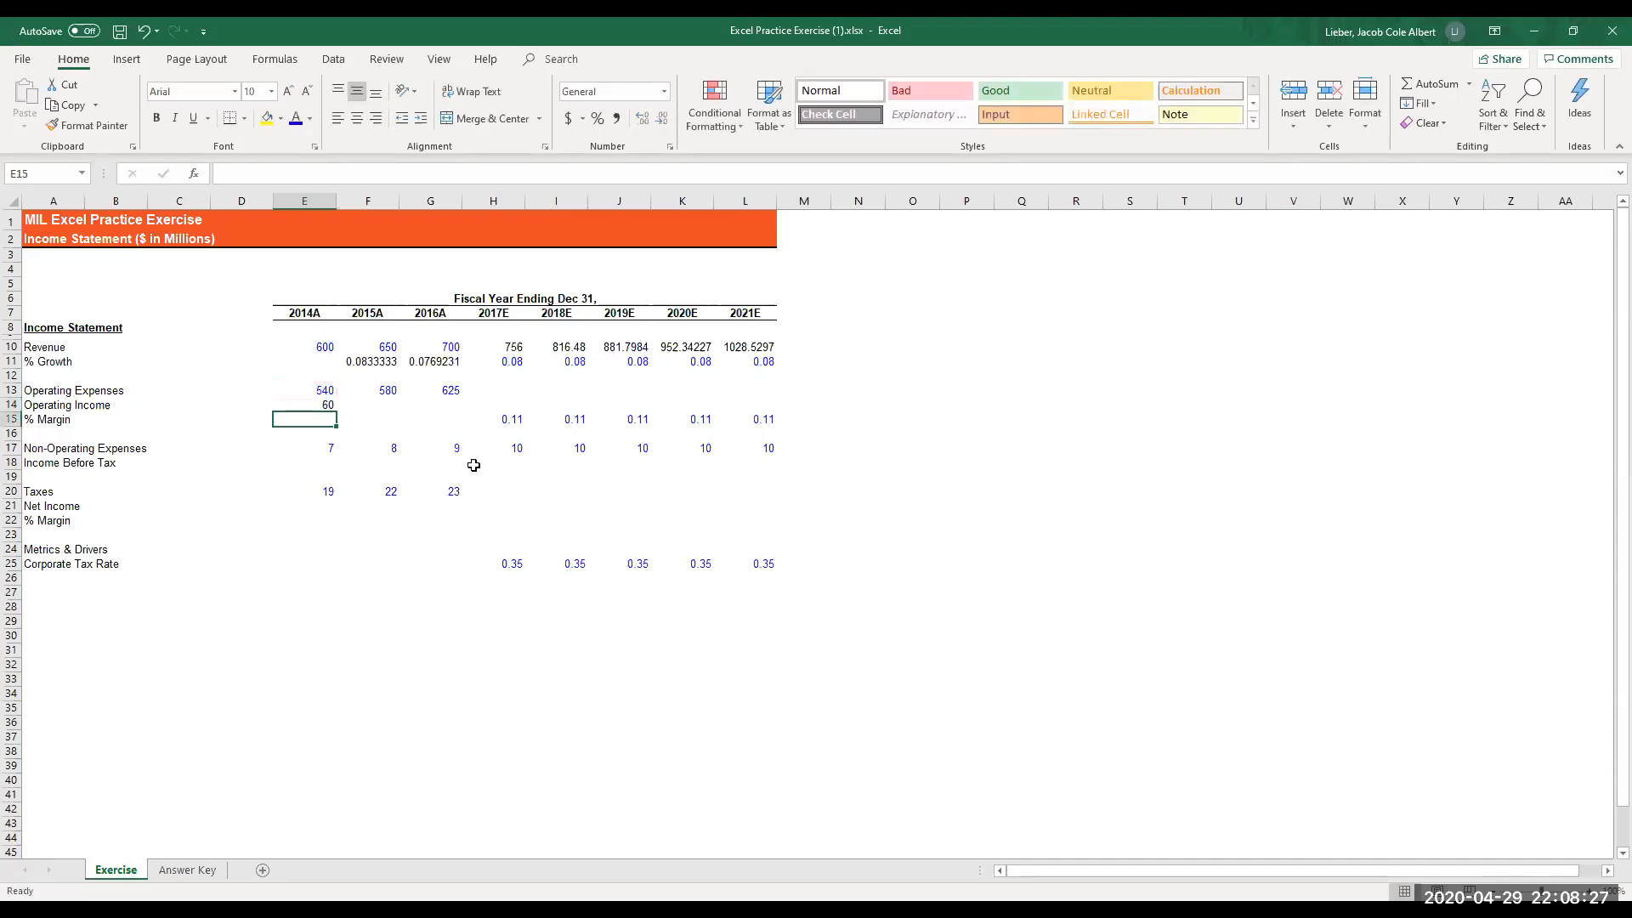
- Copy the 2014A operating income formula in E14 and paste only its formula across E14:G14 through 2016A
key("Up")
key("ctrl+c")
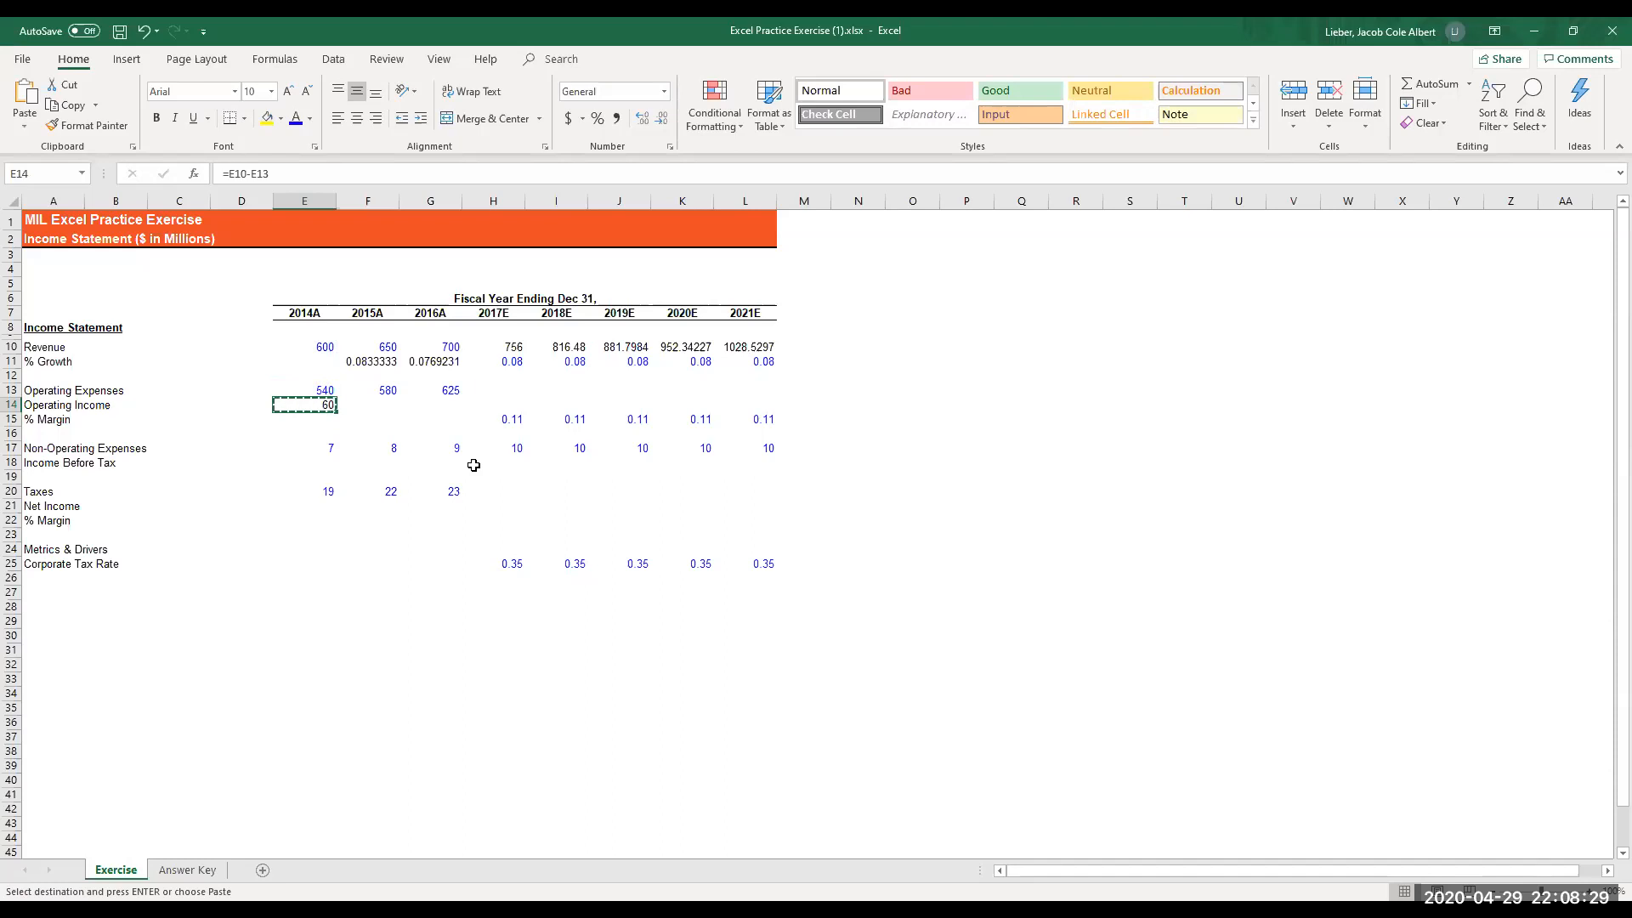
key("shift+Right")
key("shift+Right")
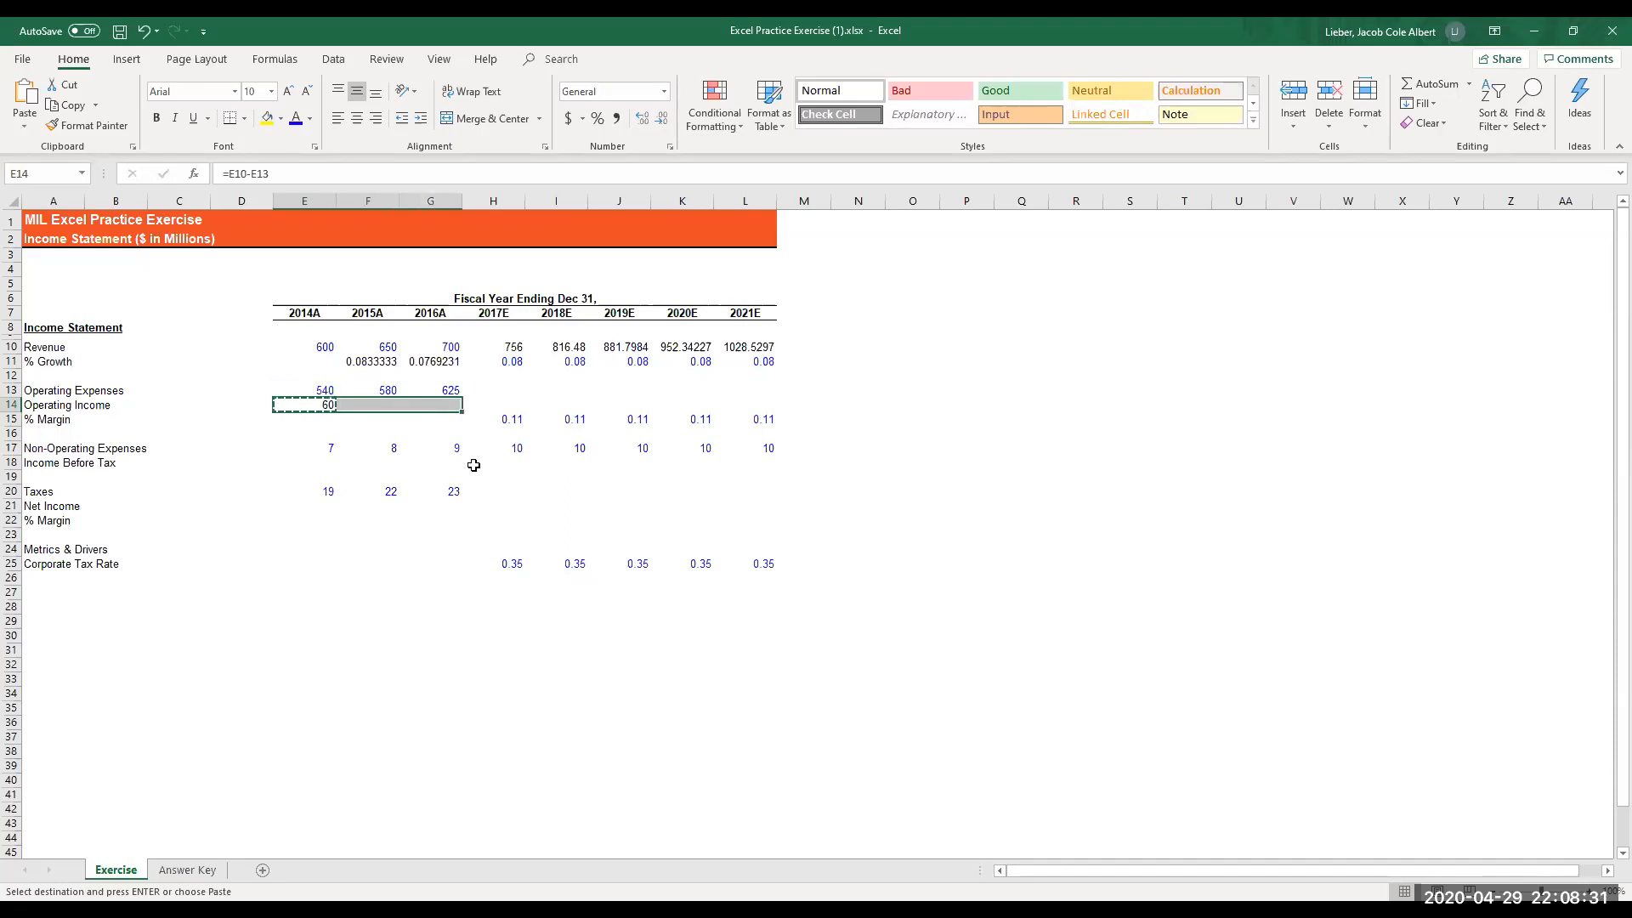
key("alt")
key("e")
key("s")
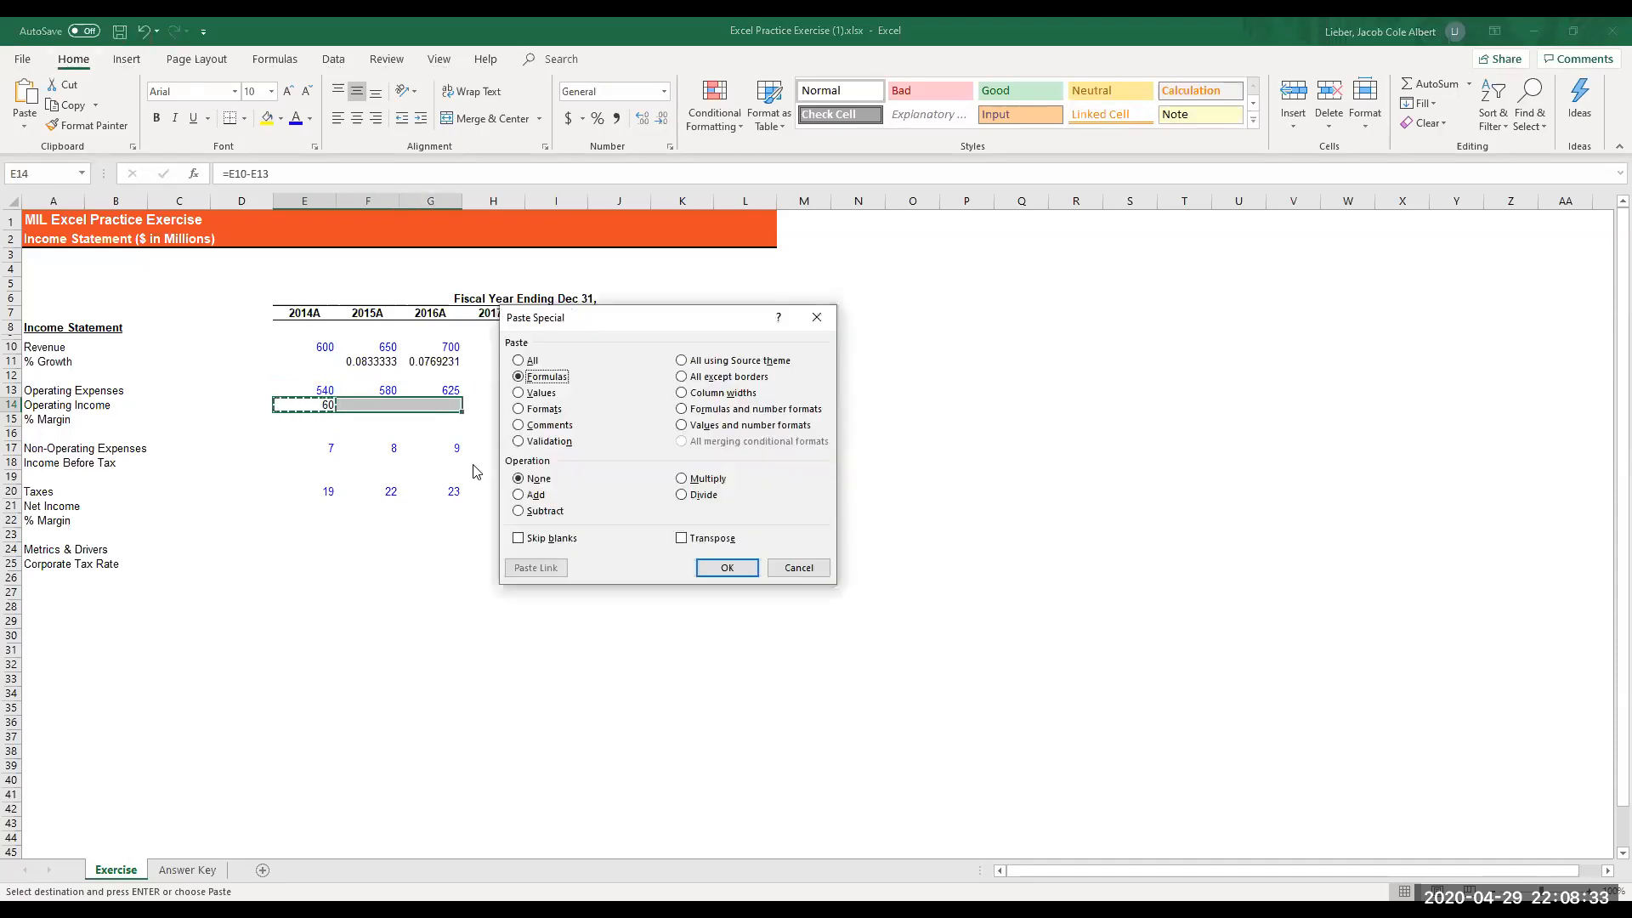
key("Return")
key("Escape")
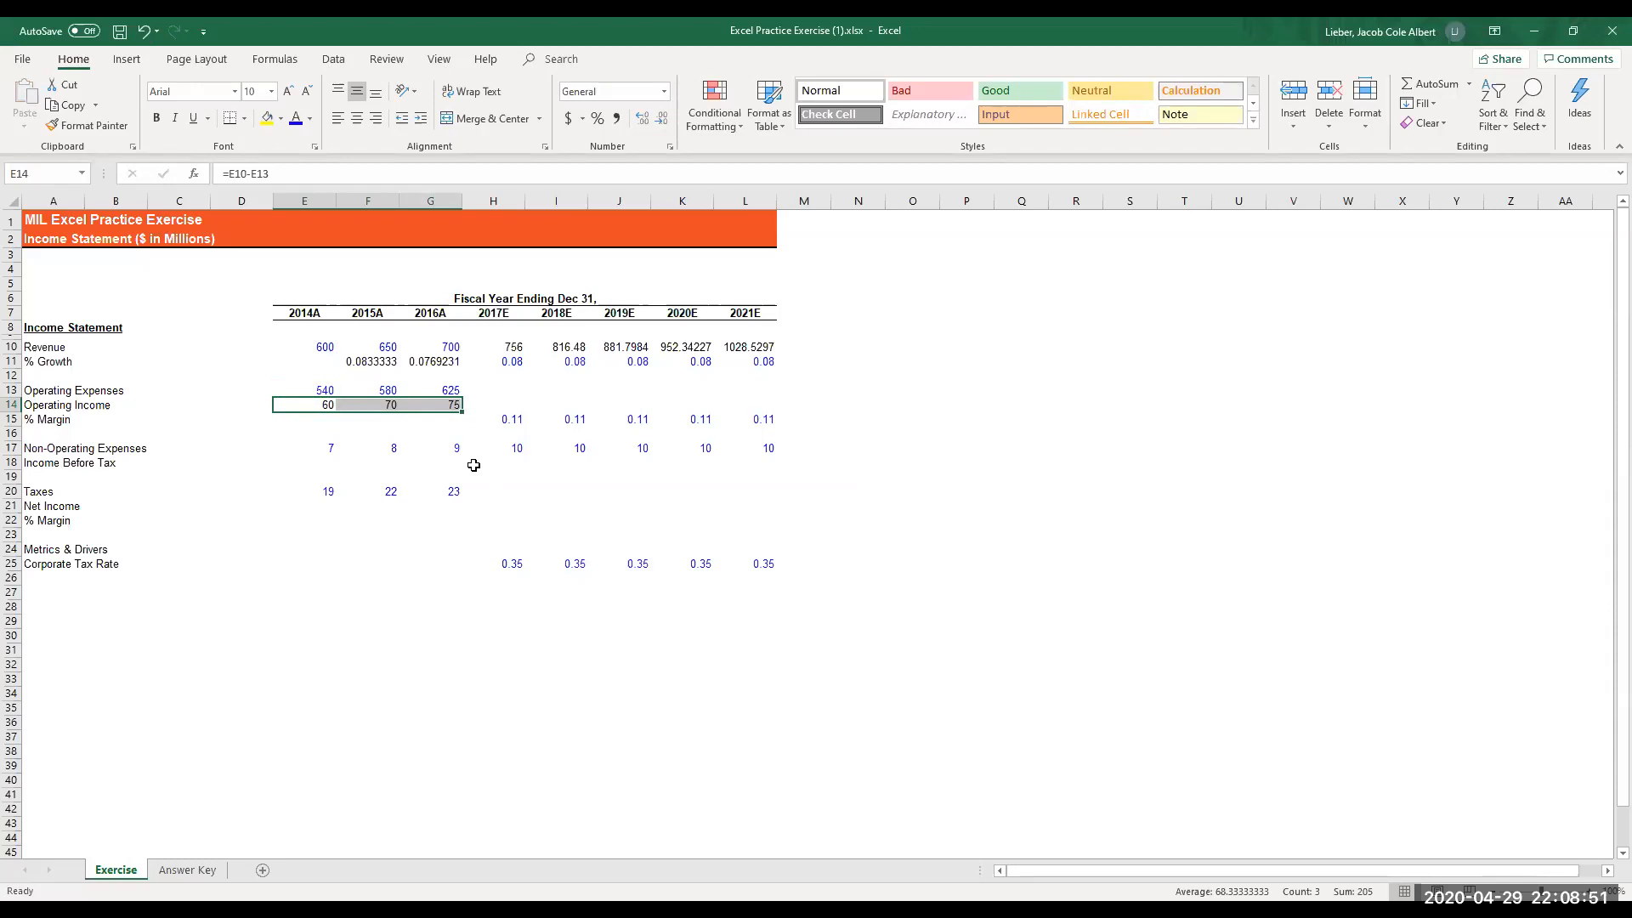
- Enter the 2014A operating margin formula =E14/E10 in cell E15
key("Down")
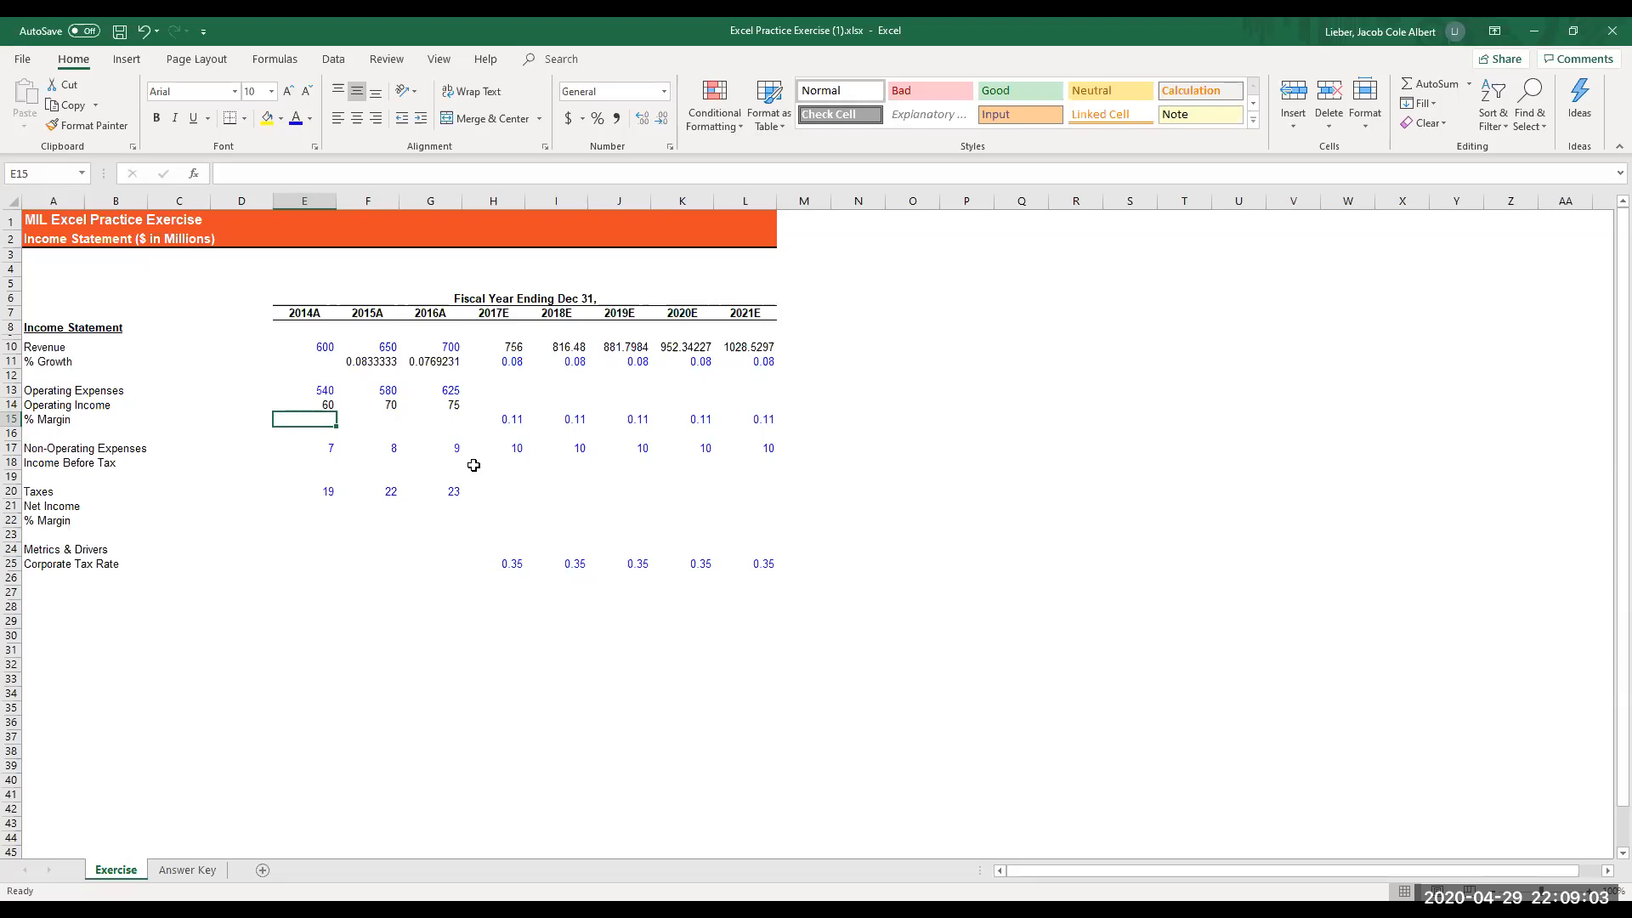
type("=")
key("Up")
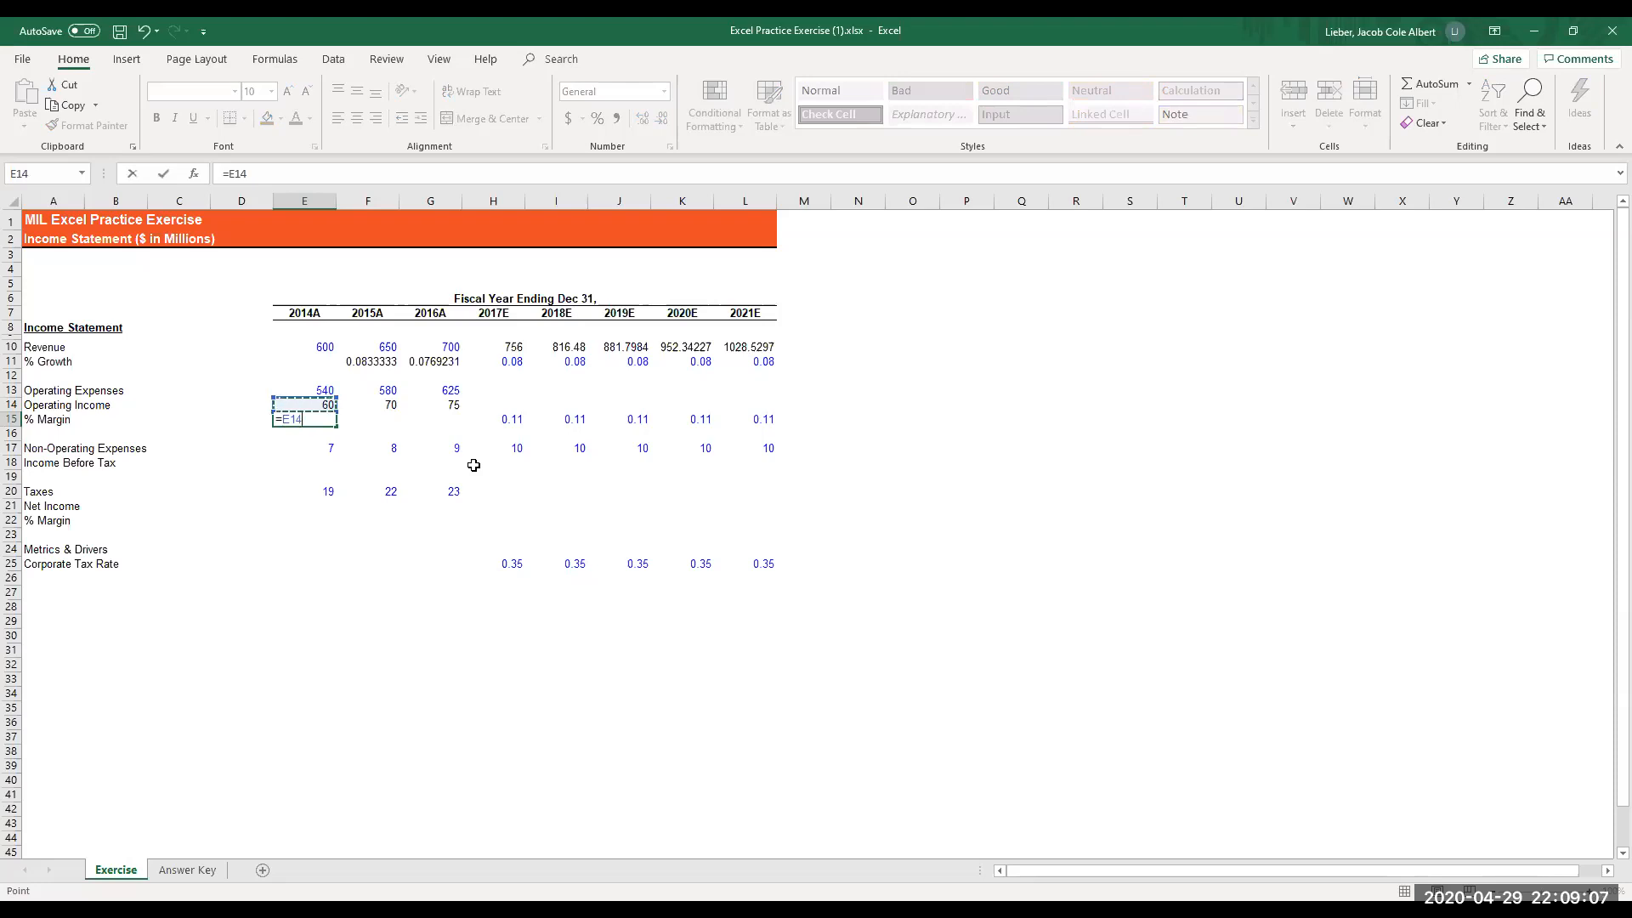
type("/")
key("Up")
key("Up")
key("Up")
key("Up")
key("Up")
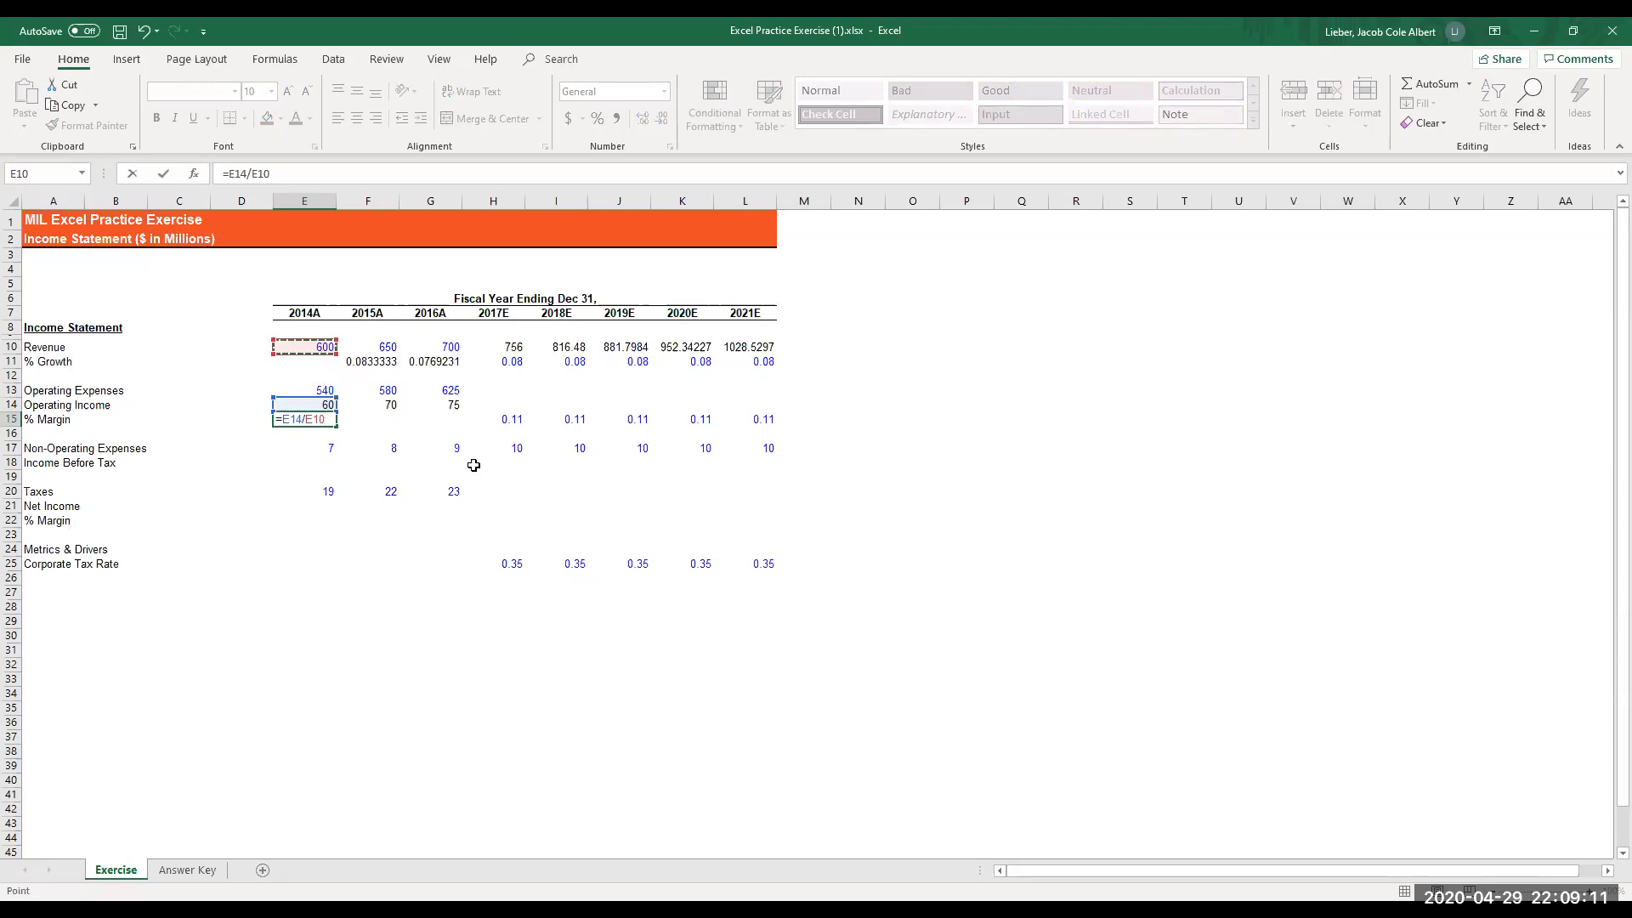
key("Return")
- Fill the 2014A operating margin formula from E15 right across E15:G15 through 2016A
key("Up")
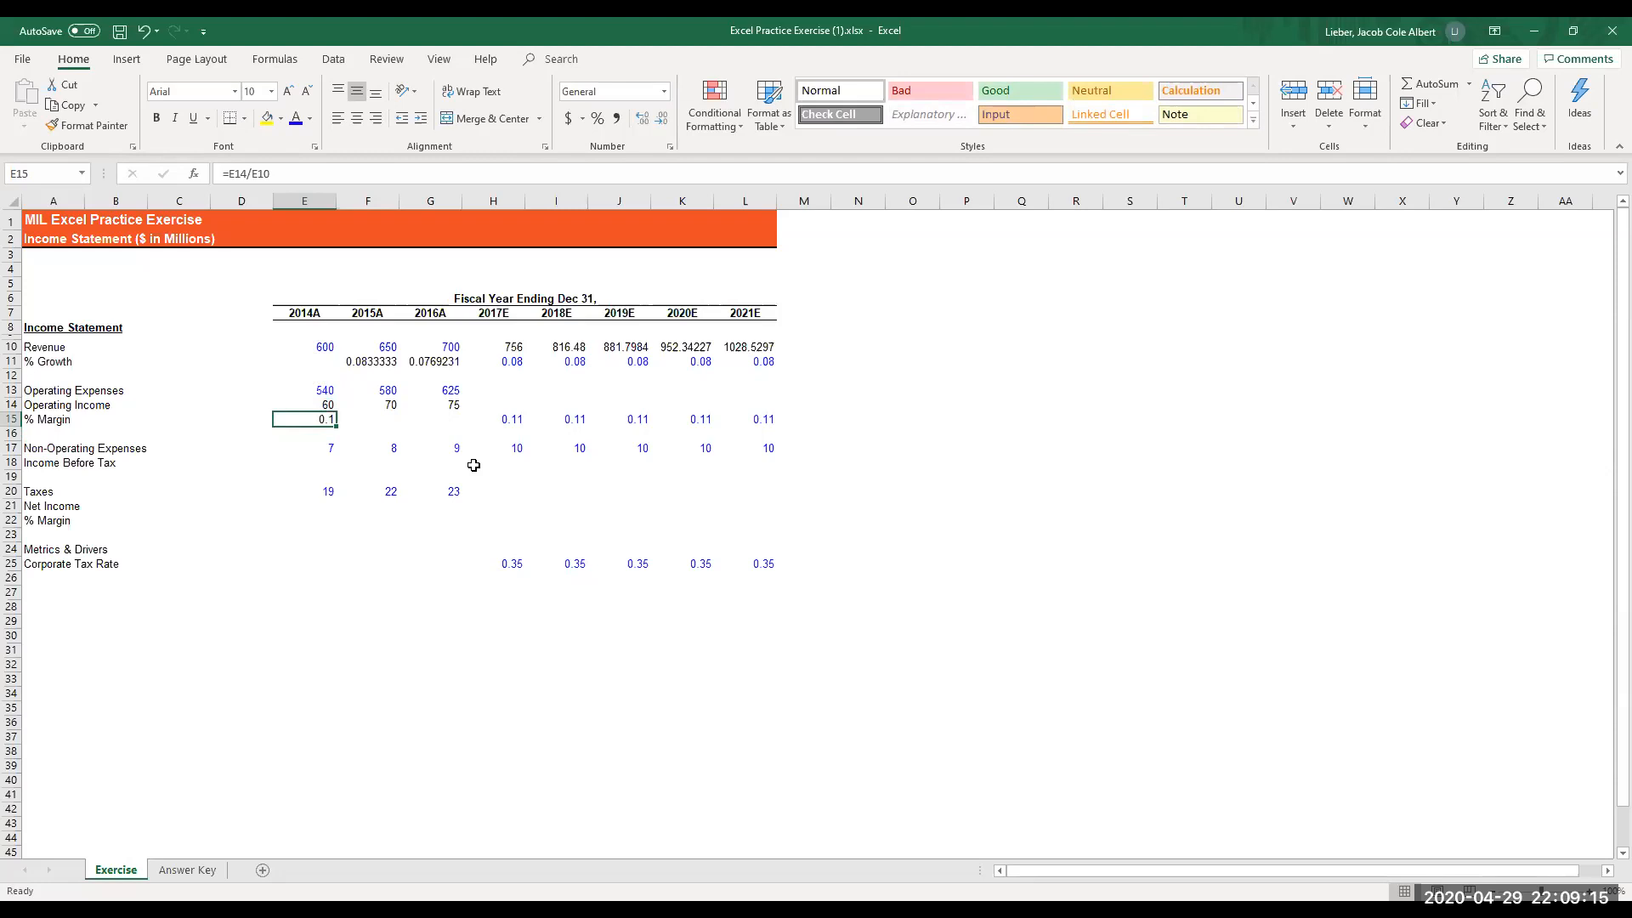
key("shift+Right")
key("shift+Right")
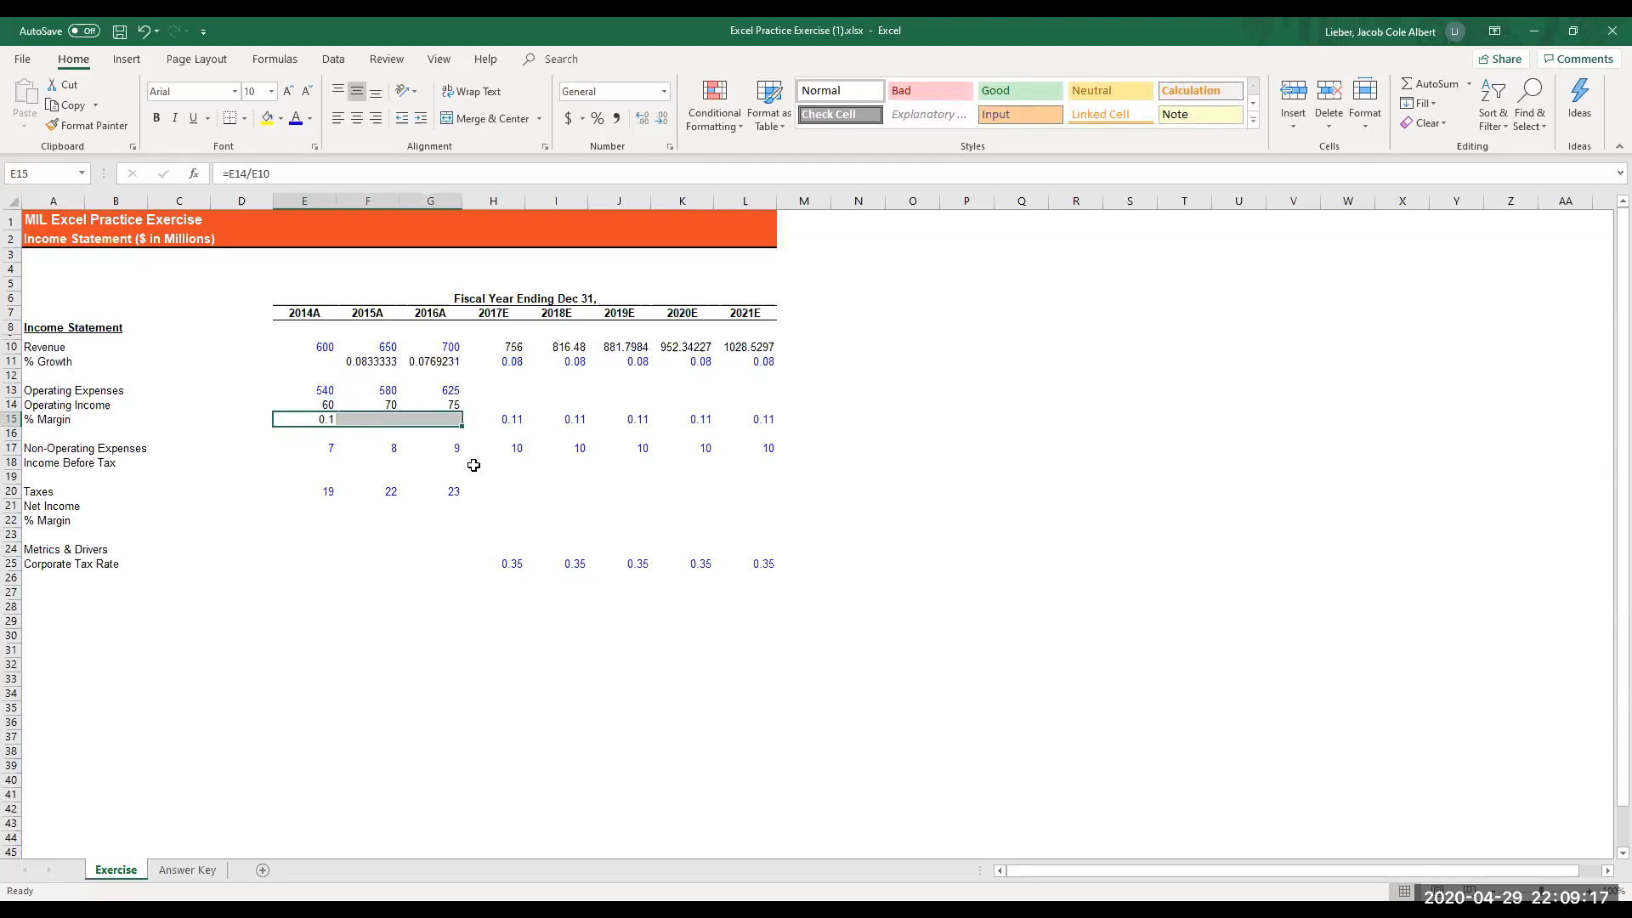
key("ctrl+r")
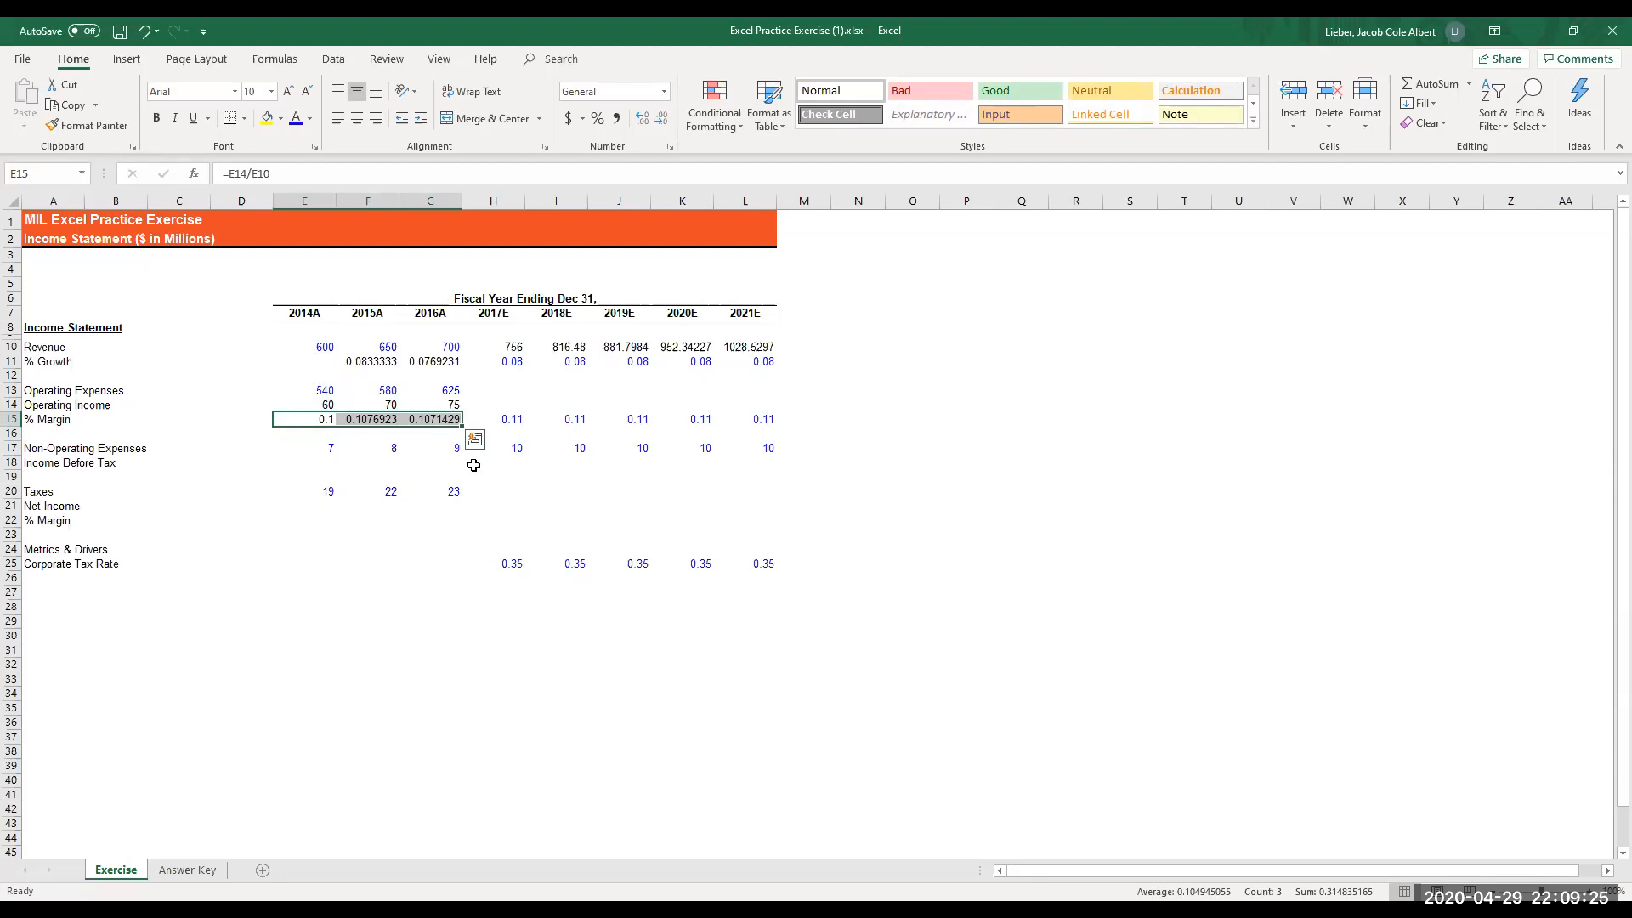
key("Right")
key("Left")
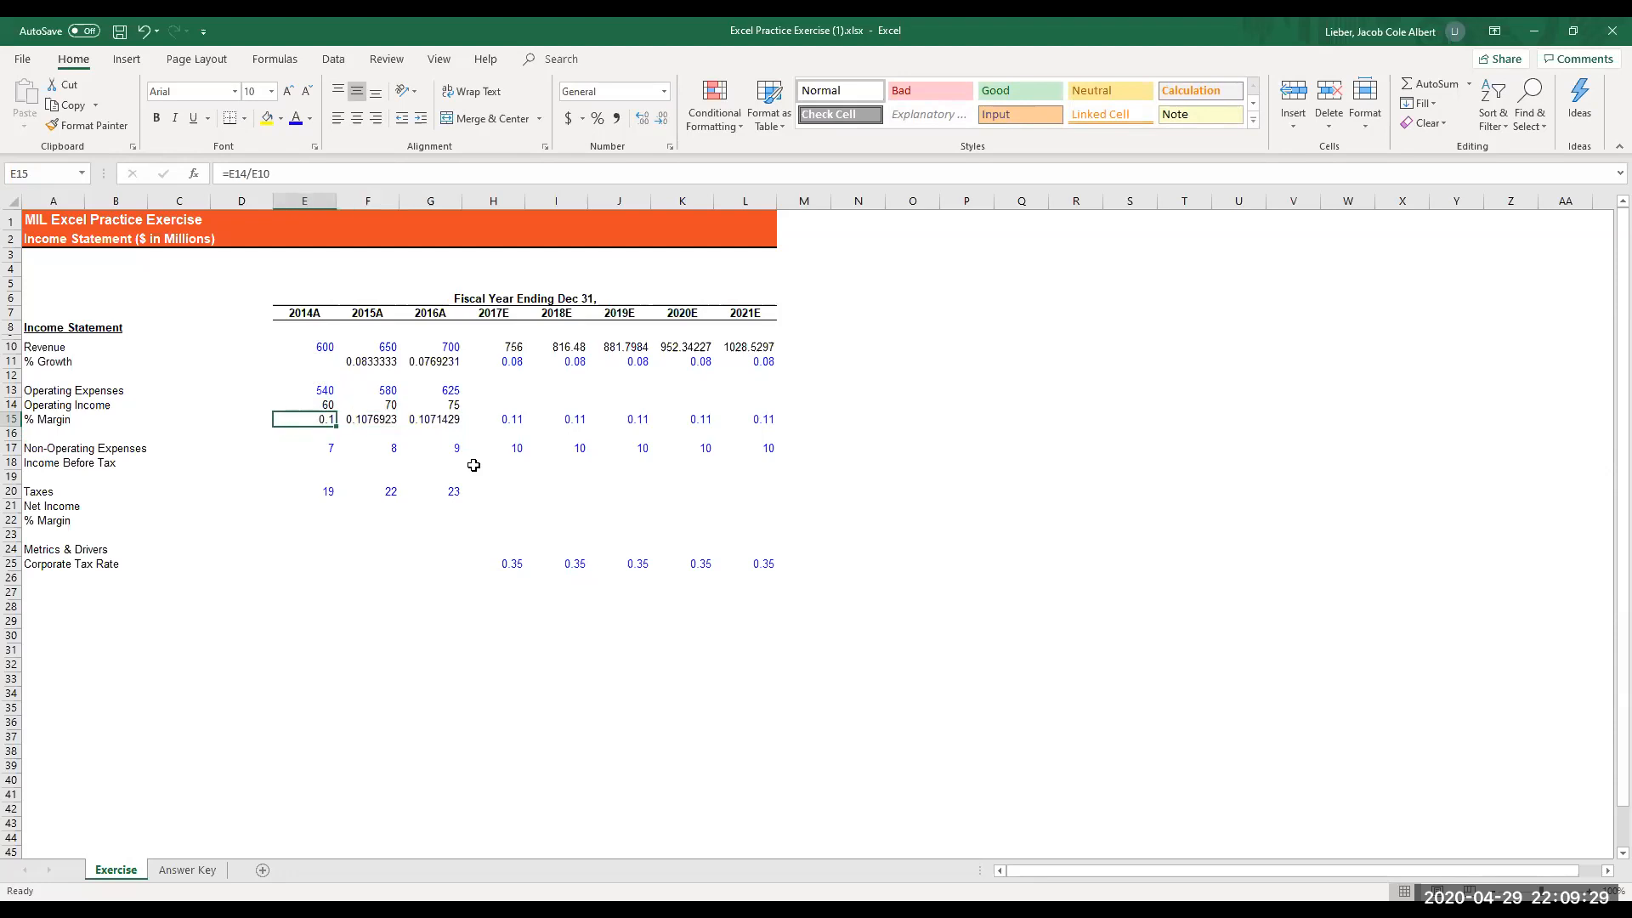
- Enter the 2014A income before tax formula =E14-E17 in cell E18
key("Down")
key("Down")
key("Down")
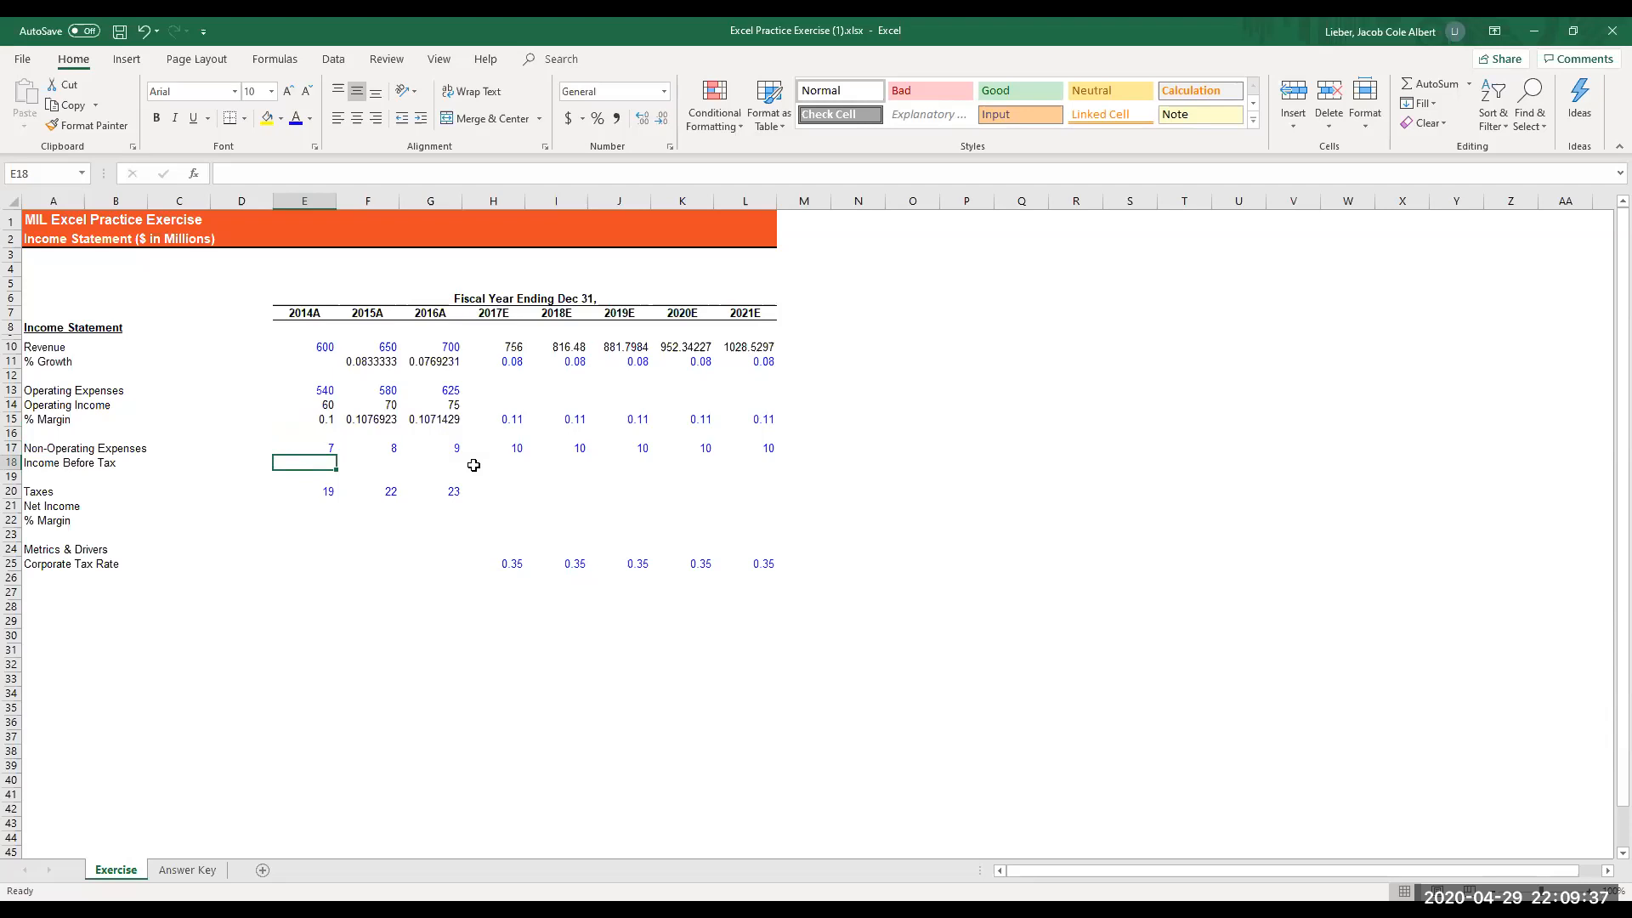
type("=")
key("Up")
key("Up")
key("Up")
key("Up")
type("-")
key("Up")
key("Return")
- Copy the 2014A income before tax formula in E18 and paste only its formula across E18:L18 through 2021E
key("Up")
key("ctrl+c")
key("shift+Right")
key("shift+Right")
key("shift+Right")
key("shift+Right")
key("shift+Right")
key("shift+Right")
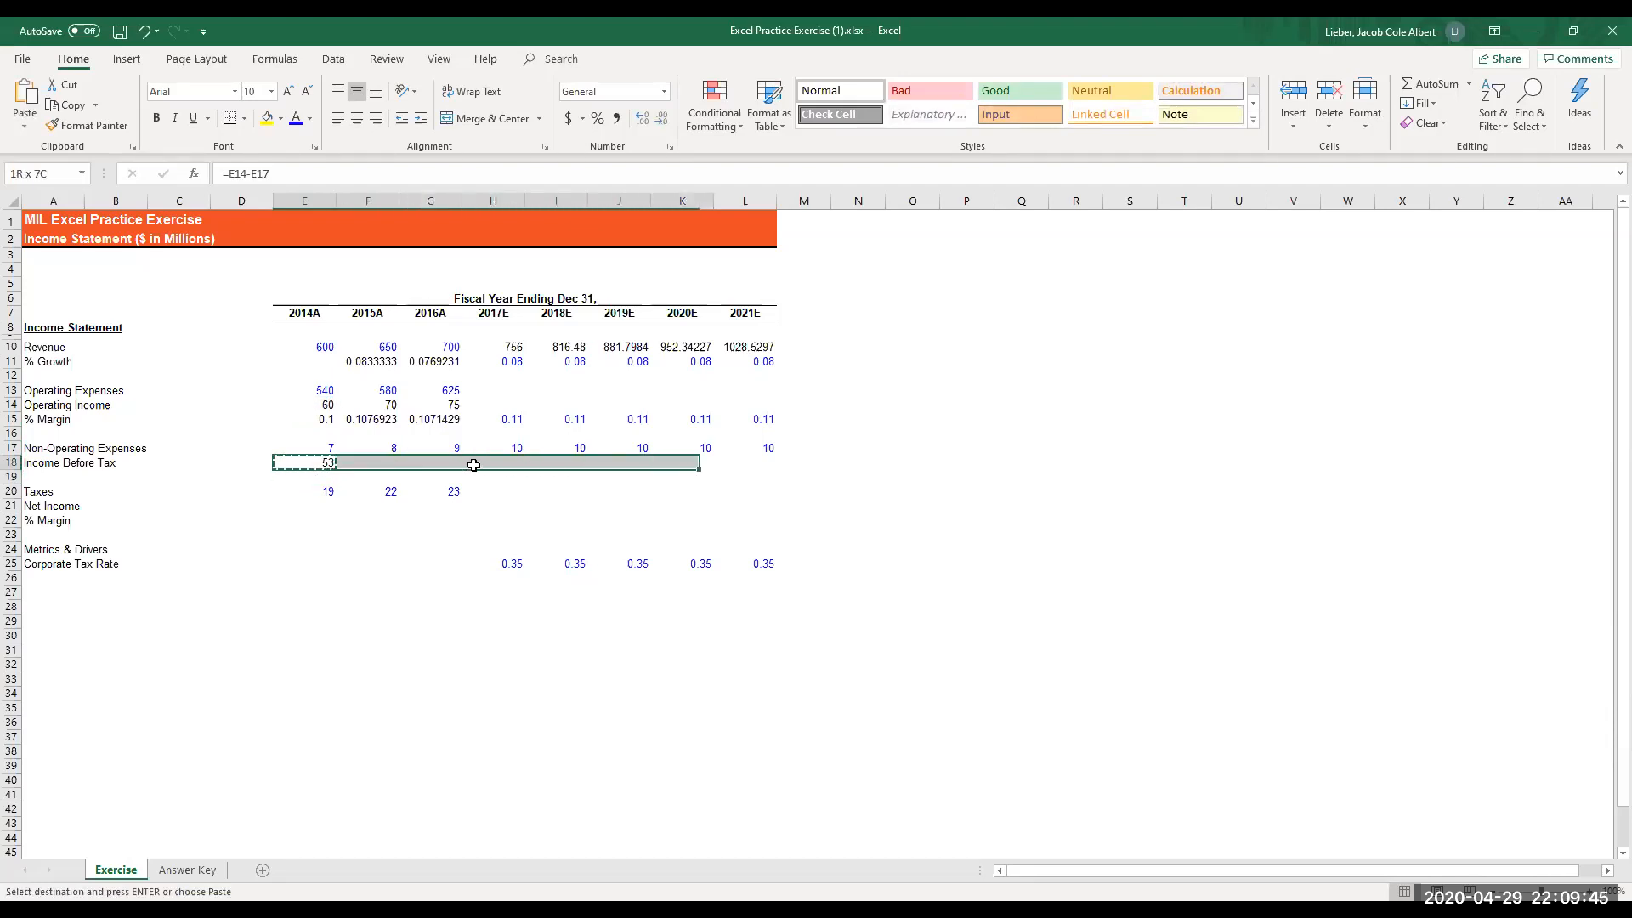
key("shift+Right")
key("alt")
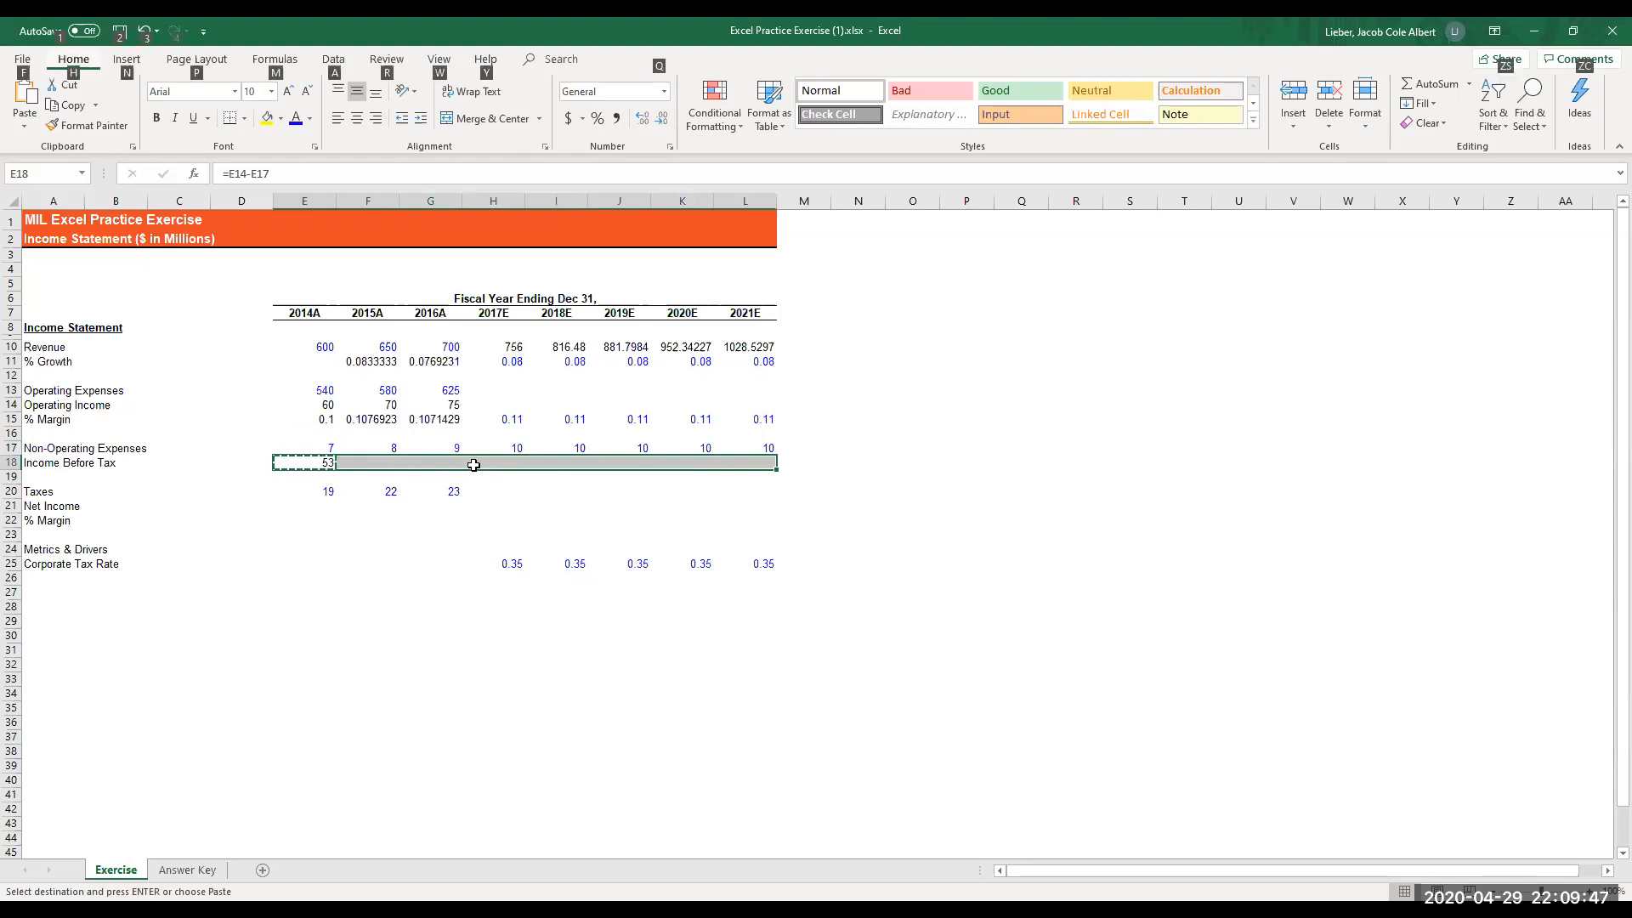
key("e")
key("s")
key("f")
key("Return")
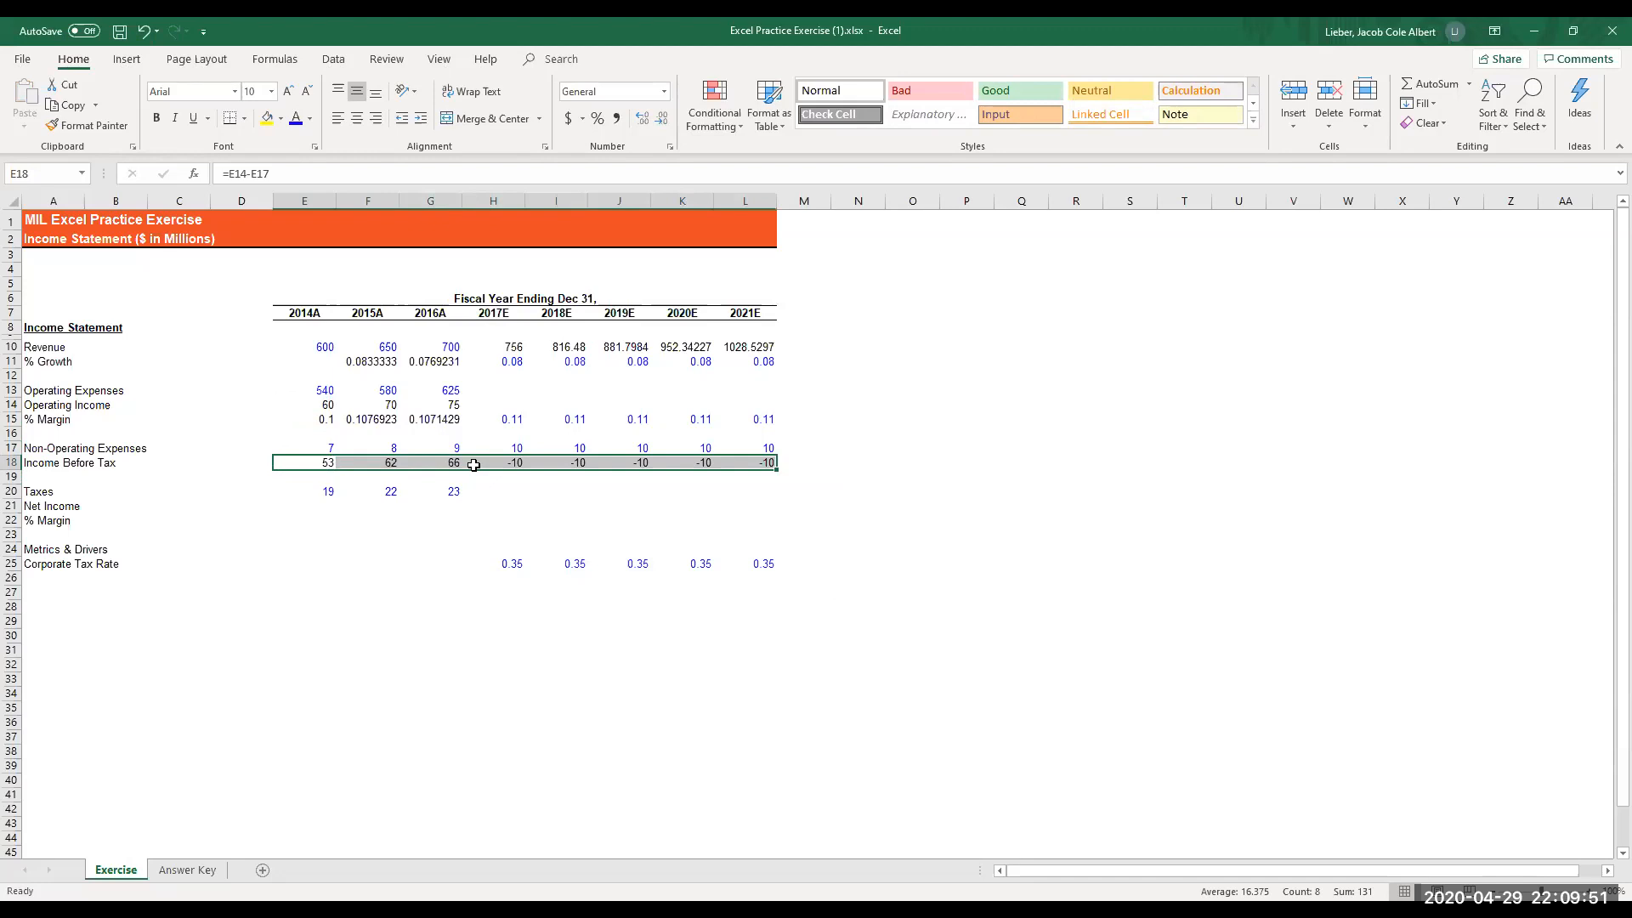
- Enter the 2014A net income formula =E18-E20 in cell E21
key("Down")
key("Down")
key("Down")
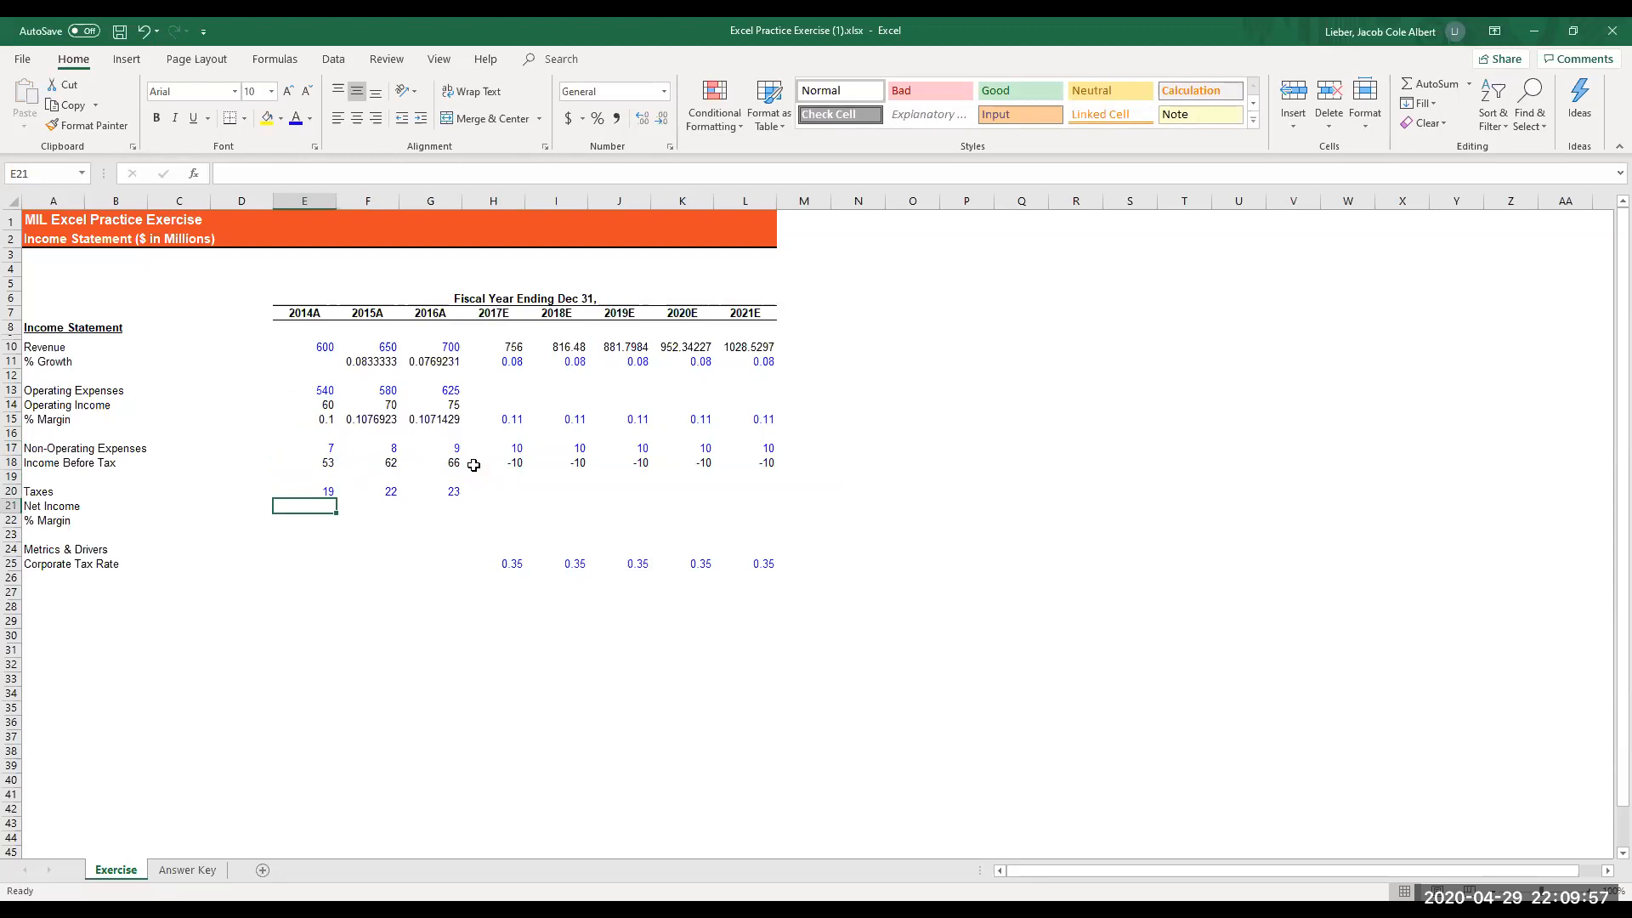
type("=")
key("Up")
key("Up")
key("Up")
type("-")
key("Up")
key("Return")
- Copy the 2014A net income formula in E21 and paste it across E21:G21 through 2016A
key("Up")
key("ctrl+c")
key("shift+Right")
key("shift+Right")
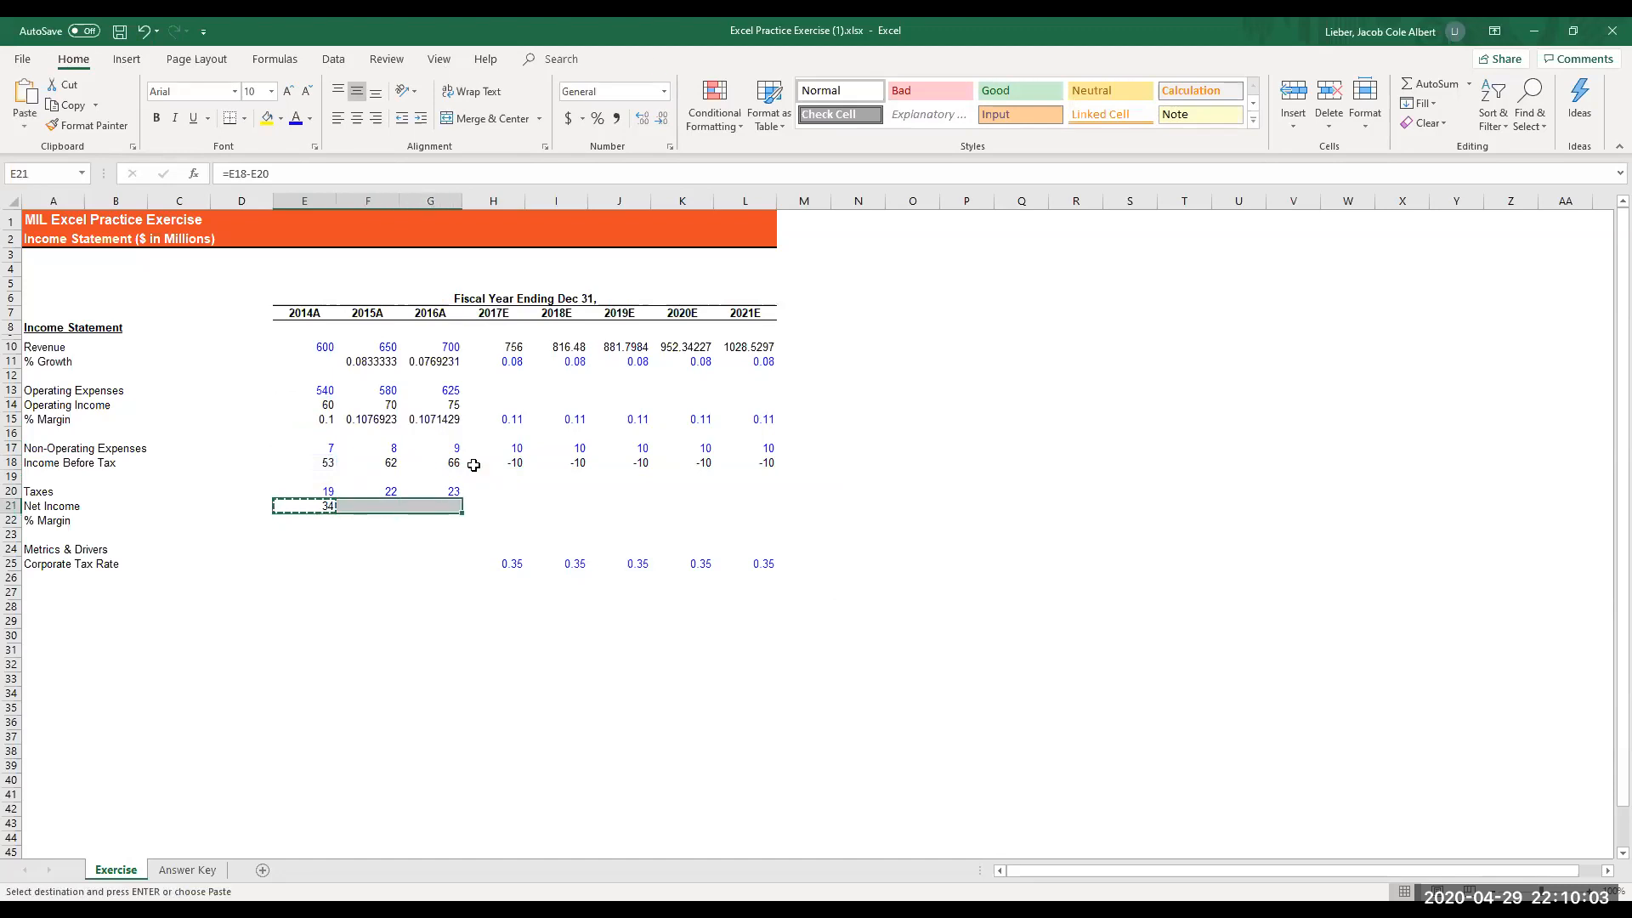
key("alt")
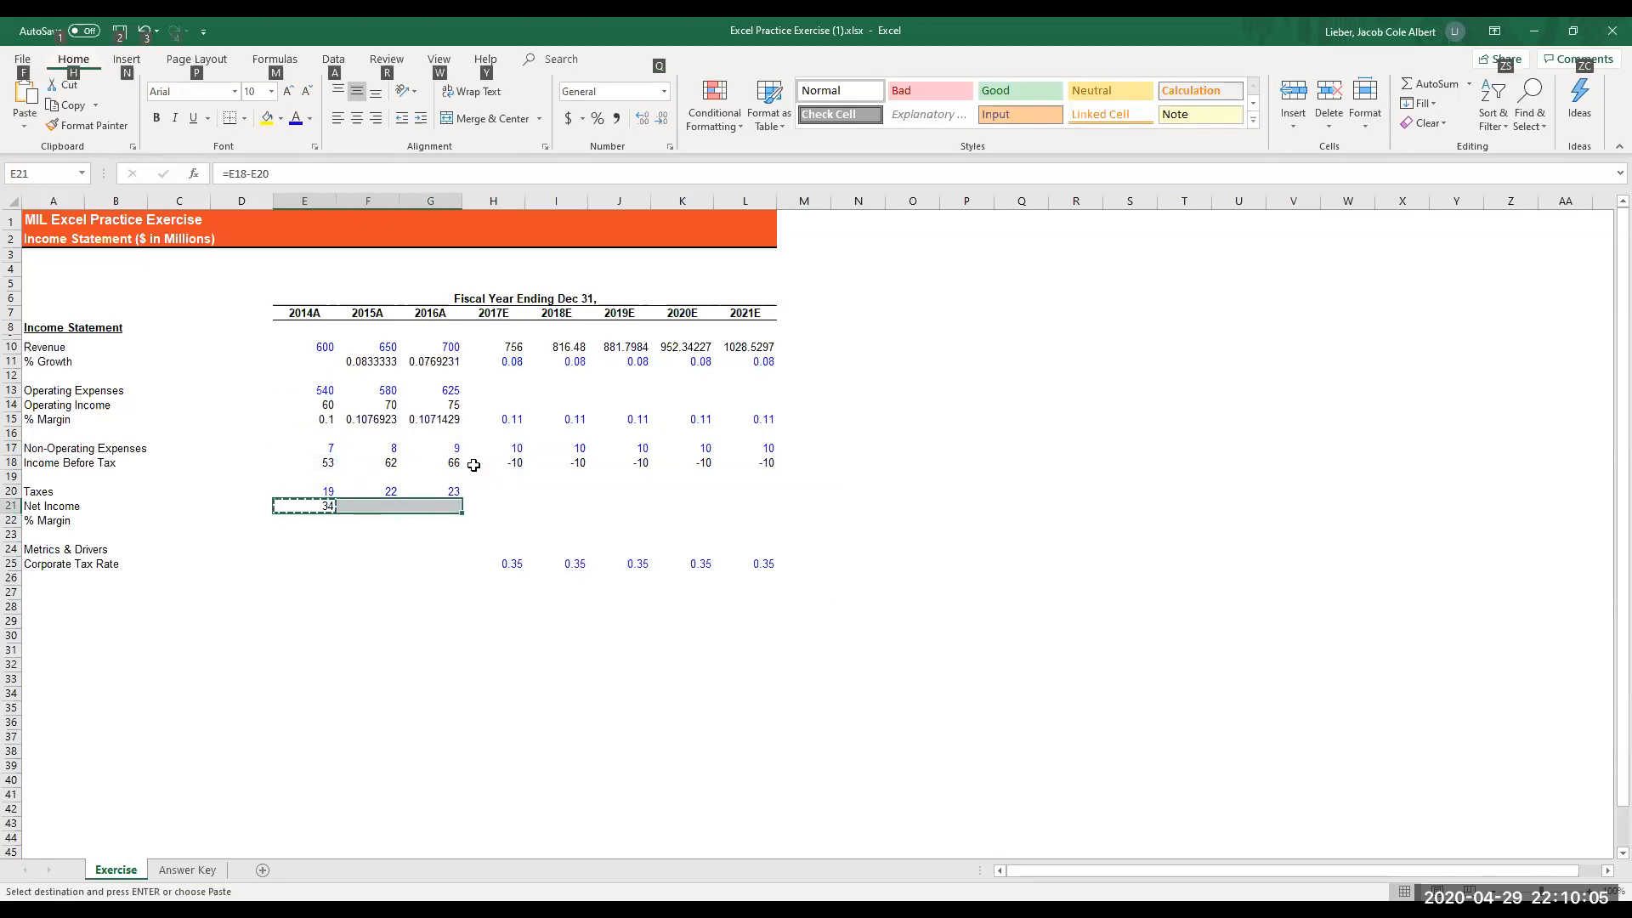
key("Return")
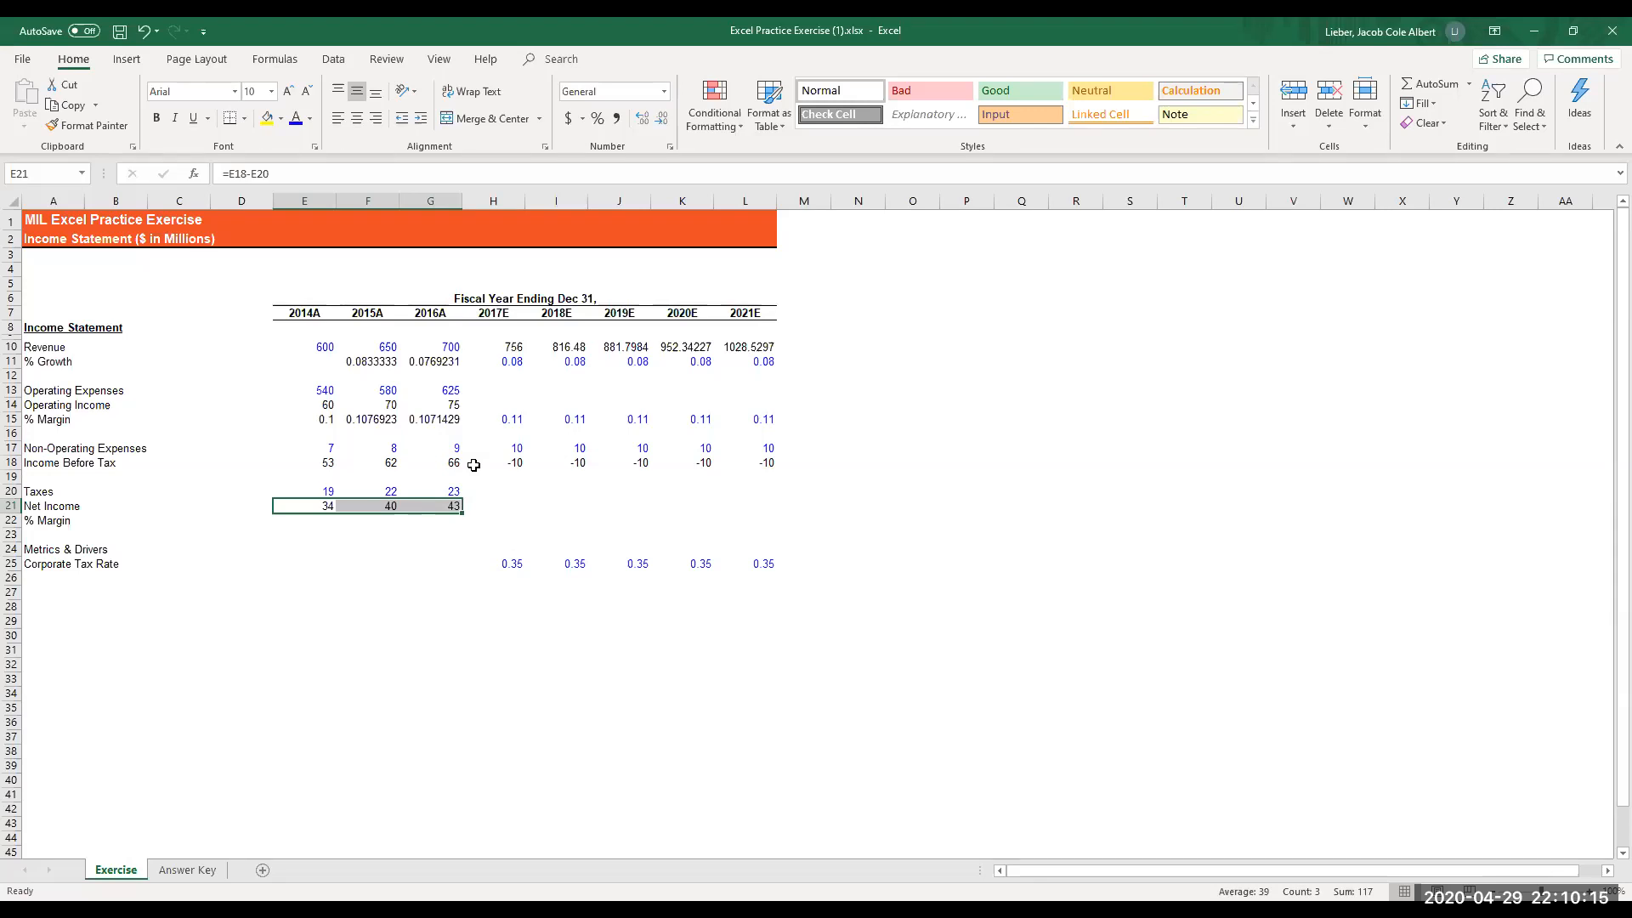
- Enter the 2014A net income margin formula =E21/E10 in cell E22
key("Down")
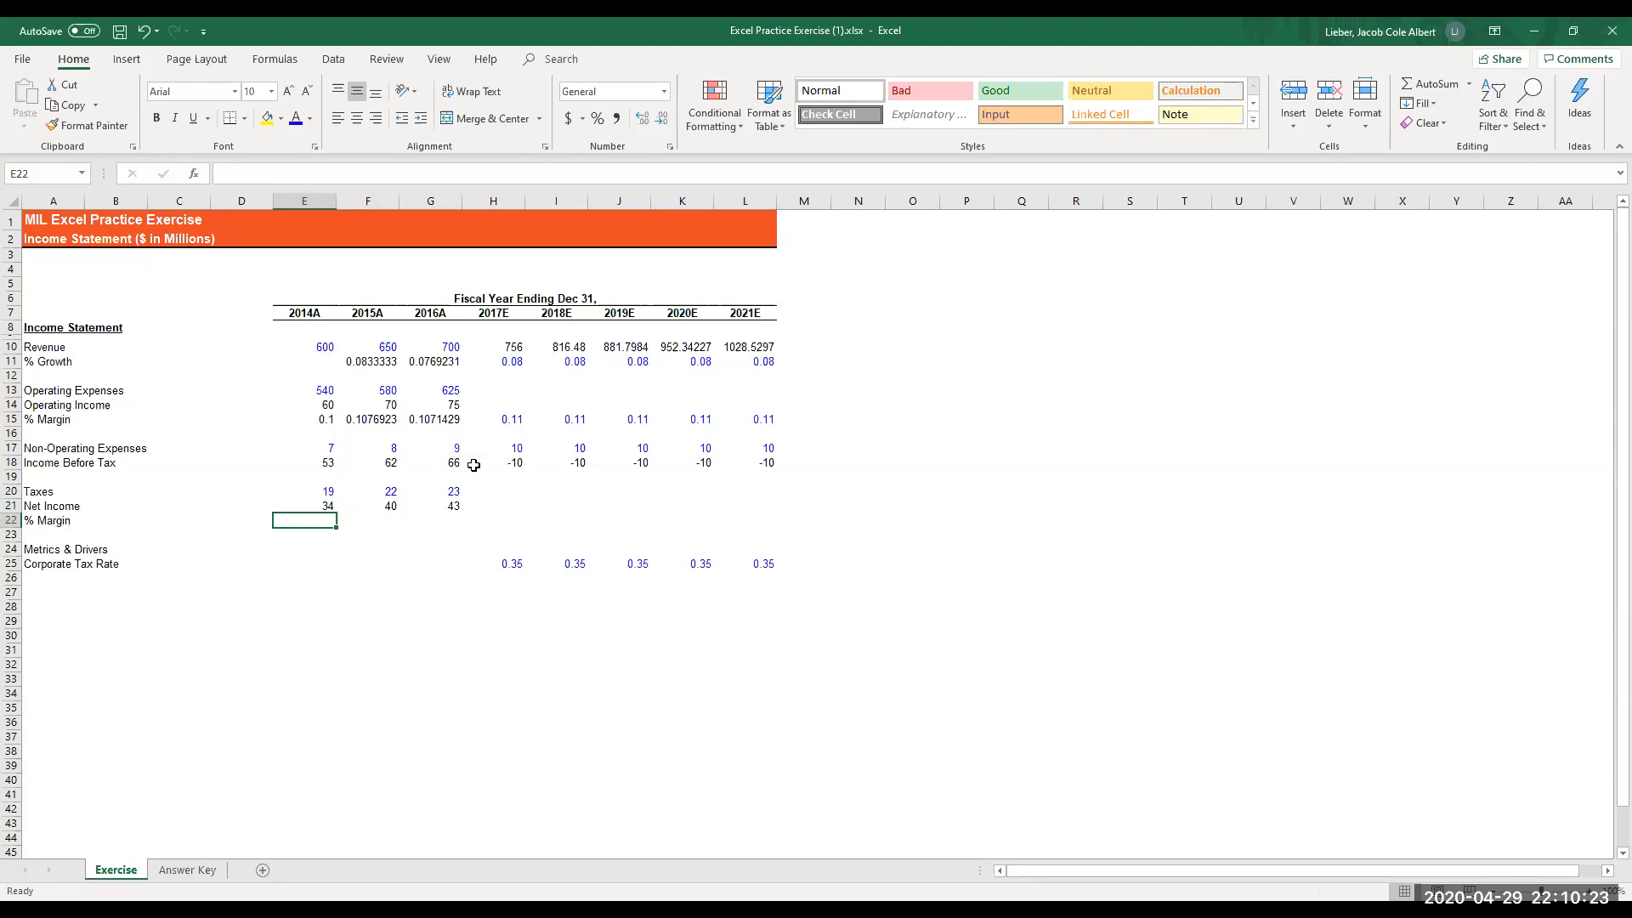
type("=")
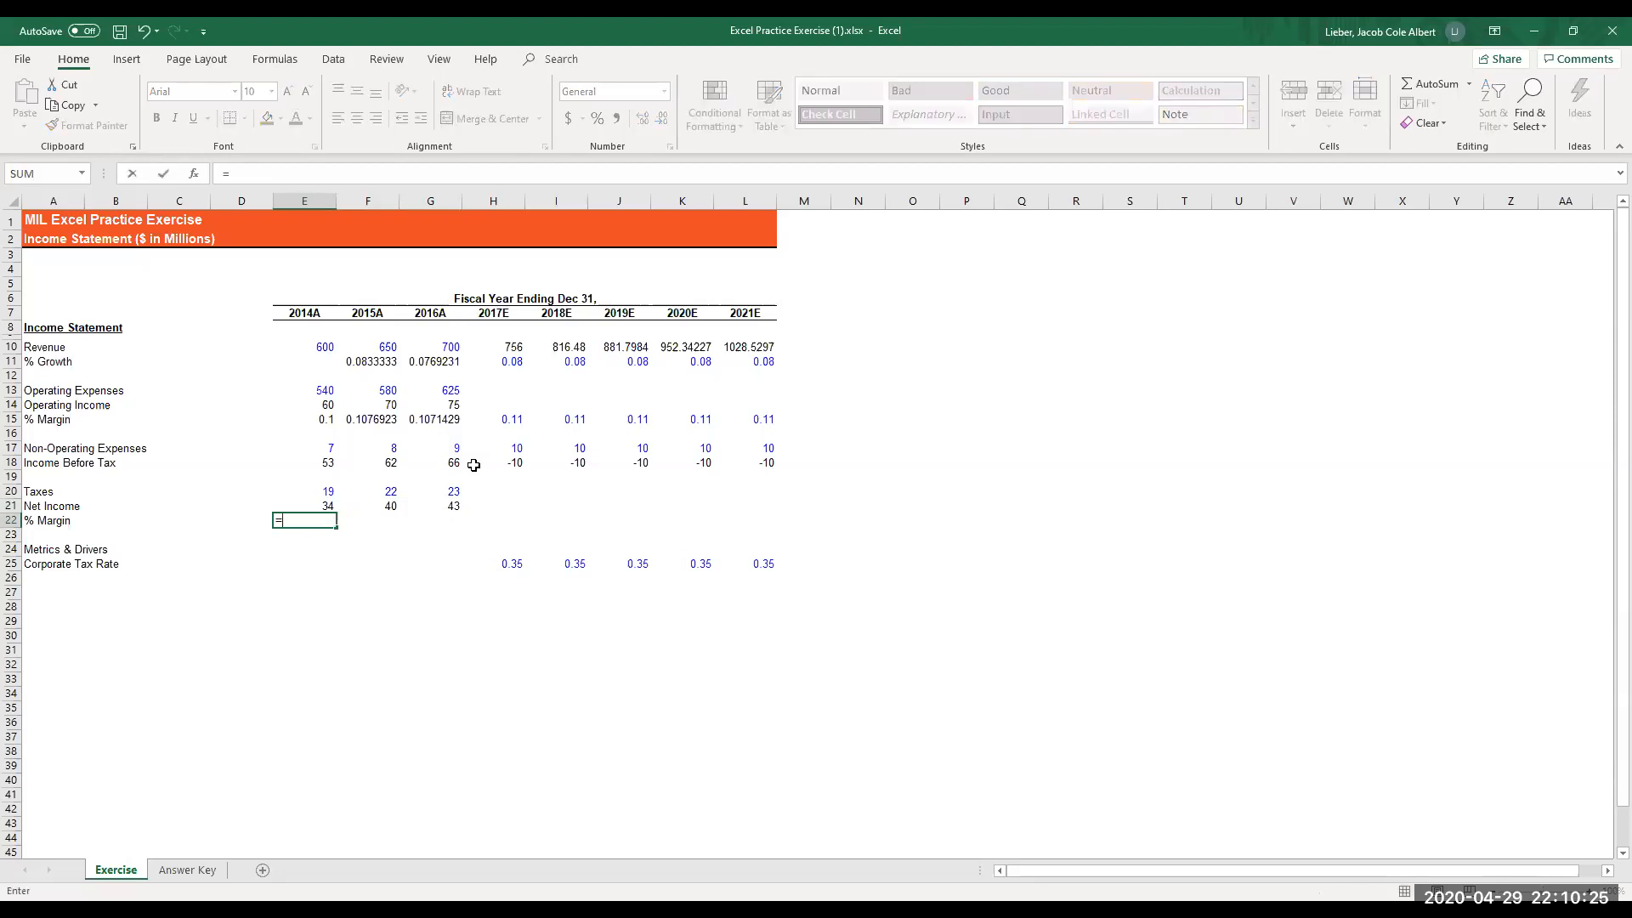
key("Up")
type("/")
key("Up")
- Copy the 2014A net margin formula in E22 and paste only its formula across E22:L22 through 2021E
key("Up")
key("Up")
key("Up")
key("Up")
key("Up")
key("Up")
key("Up")
key("Up")
key("Up")
key("Up")
key("Up")
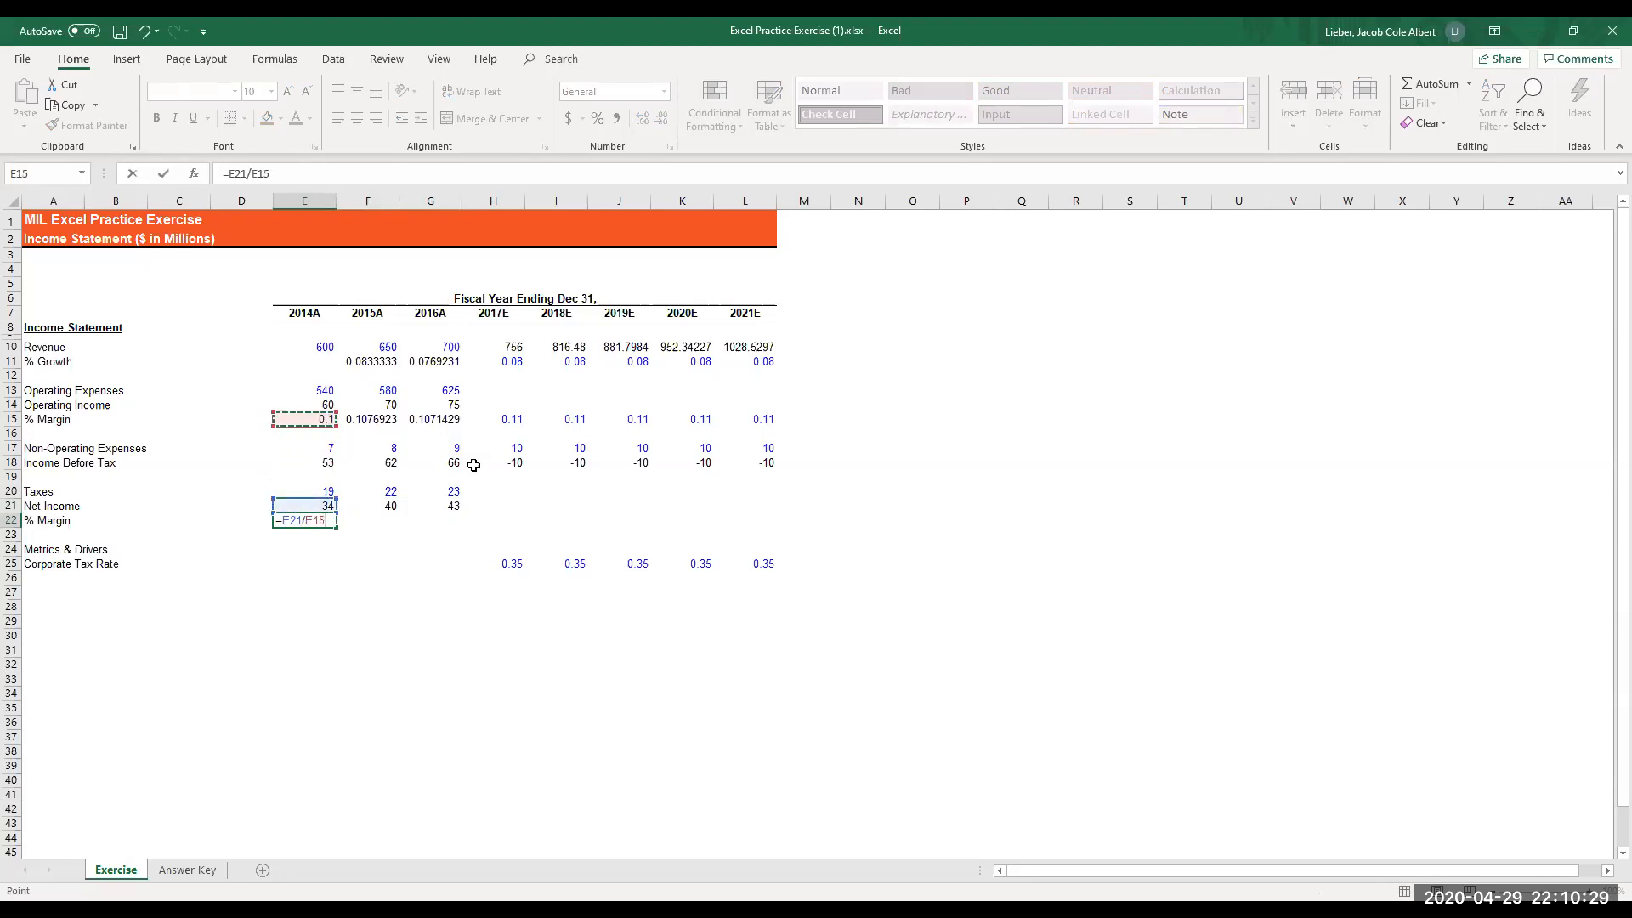
key("Return")
key("Up")
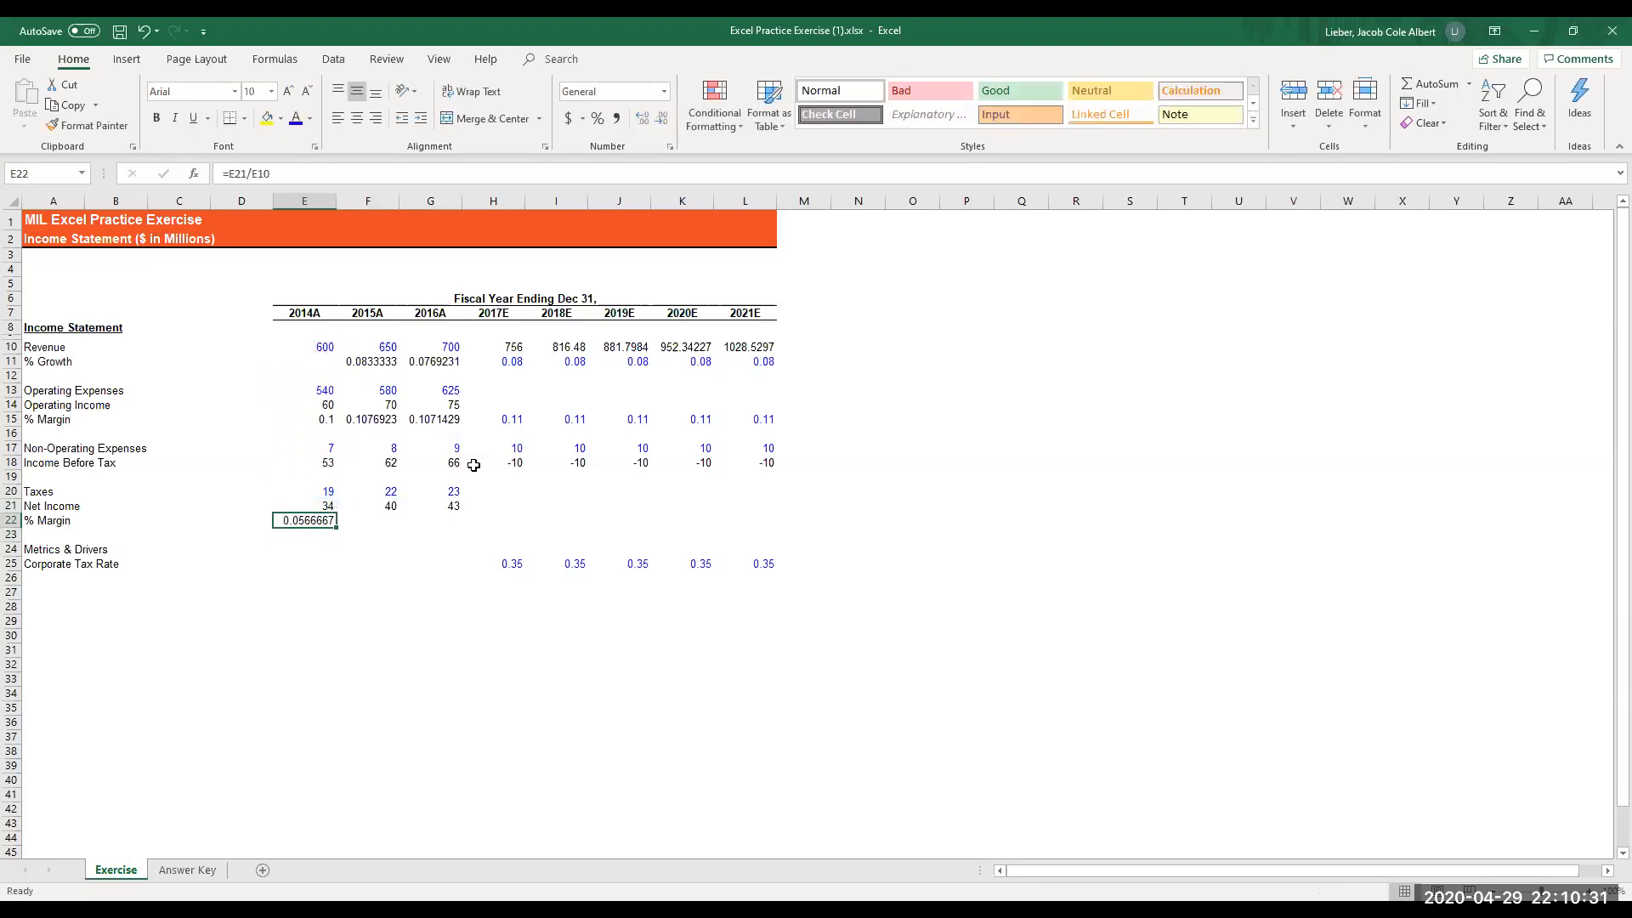
key("ctrl+c")
key("shift+Right")
key("shift+Right")
key("shift+Right")
key("shift+Right")
key("shift+Right")
key("shift+Right")
key("shift+Right")
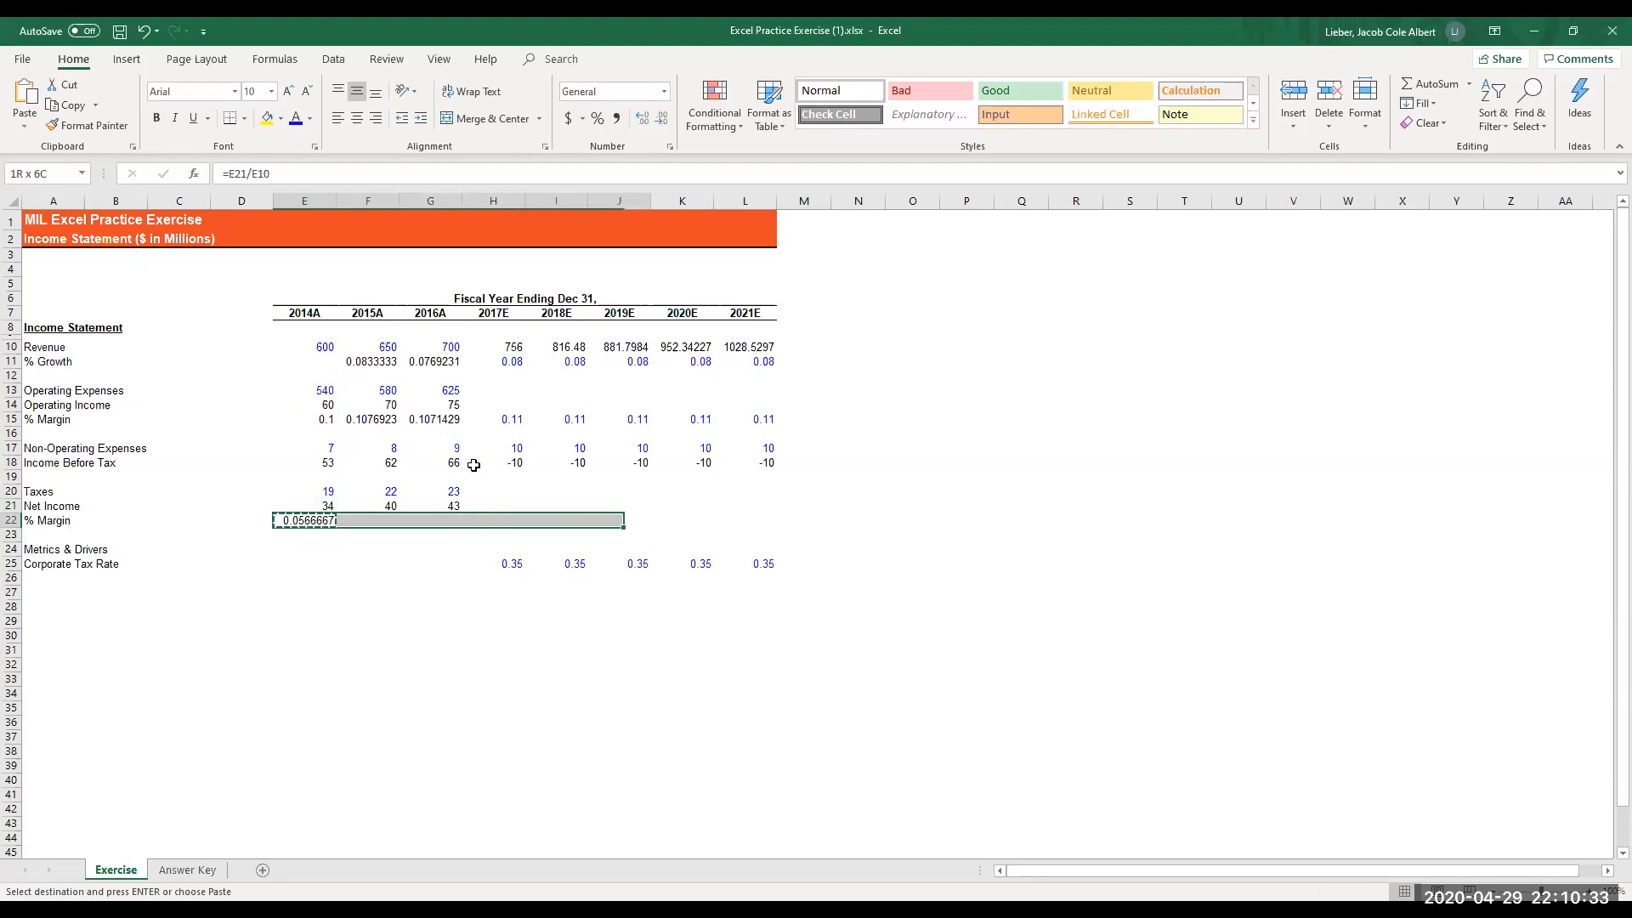
key("alt")
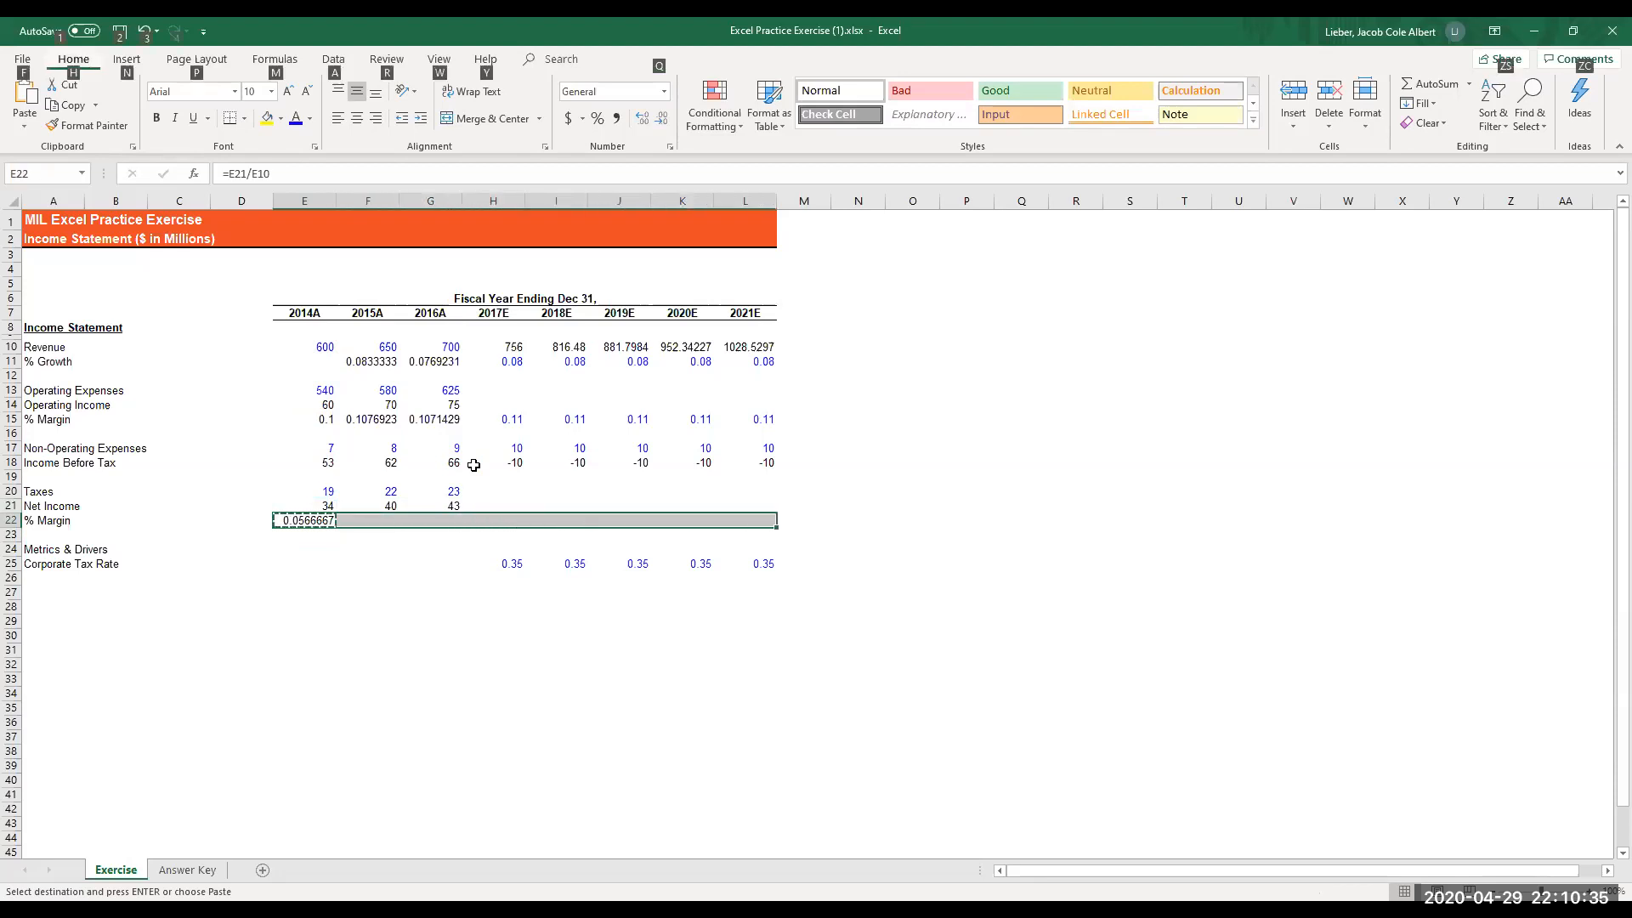
key("e")
key("s")
key("f")
key("Return")
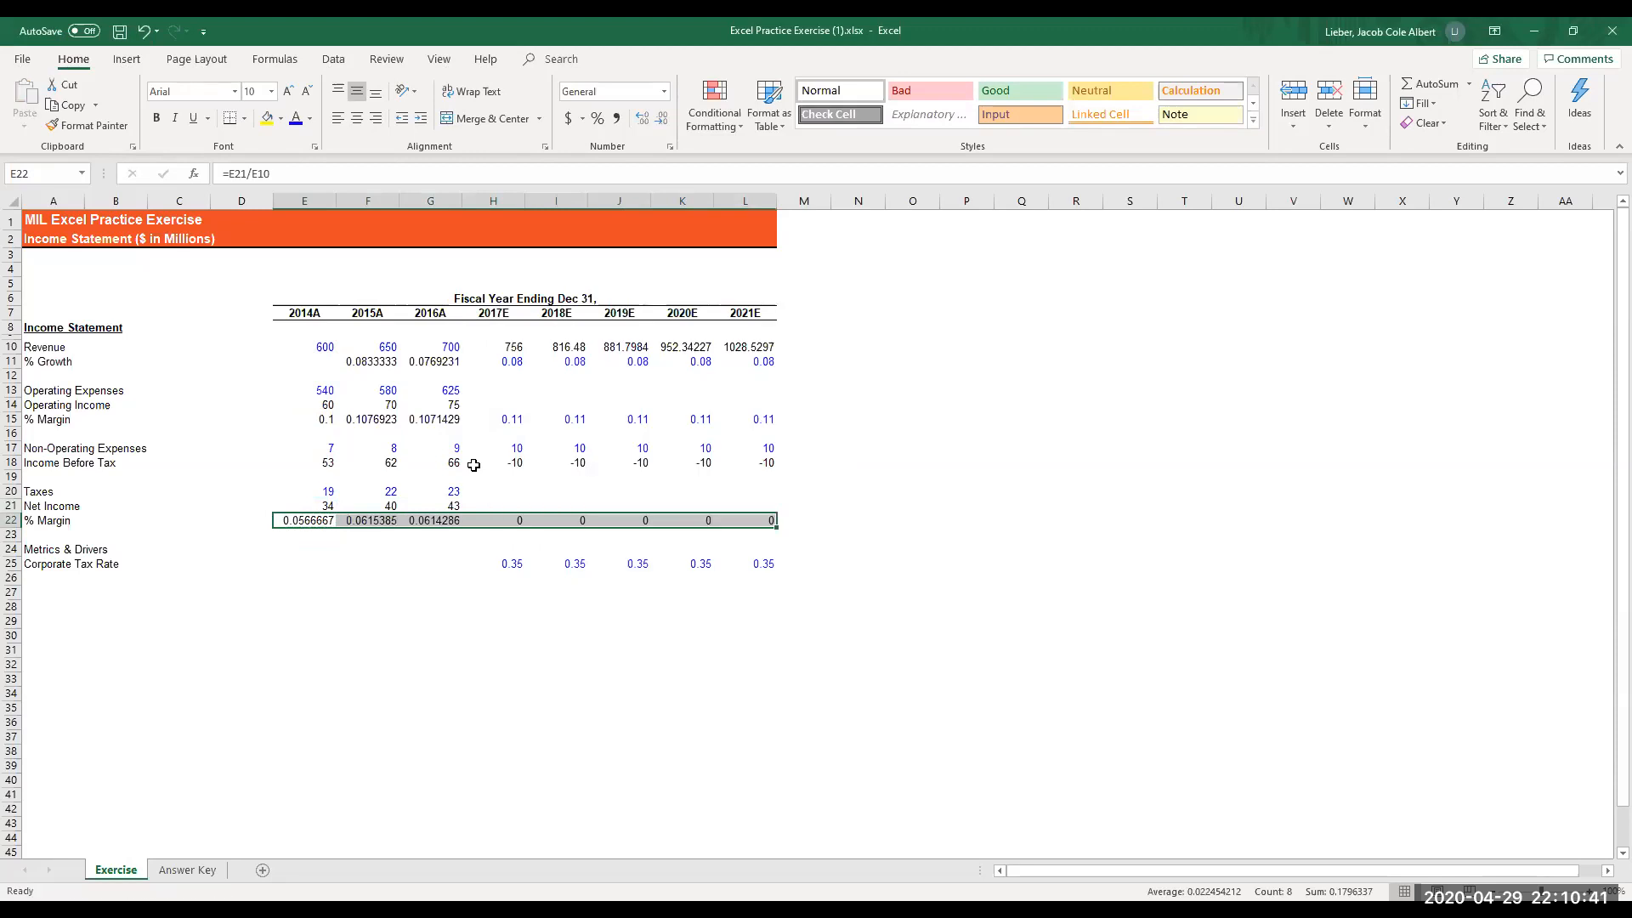
- Enter the 2014A corporate tax rate formula =E20/E18 in cell E25
key("Down")
key("Down")
key("Down")
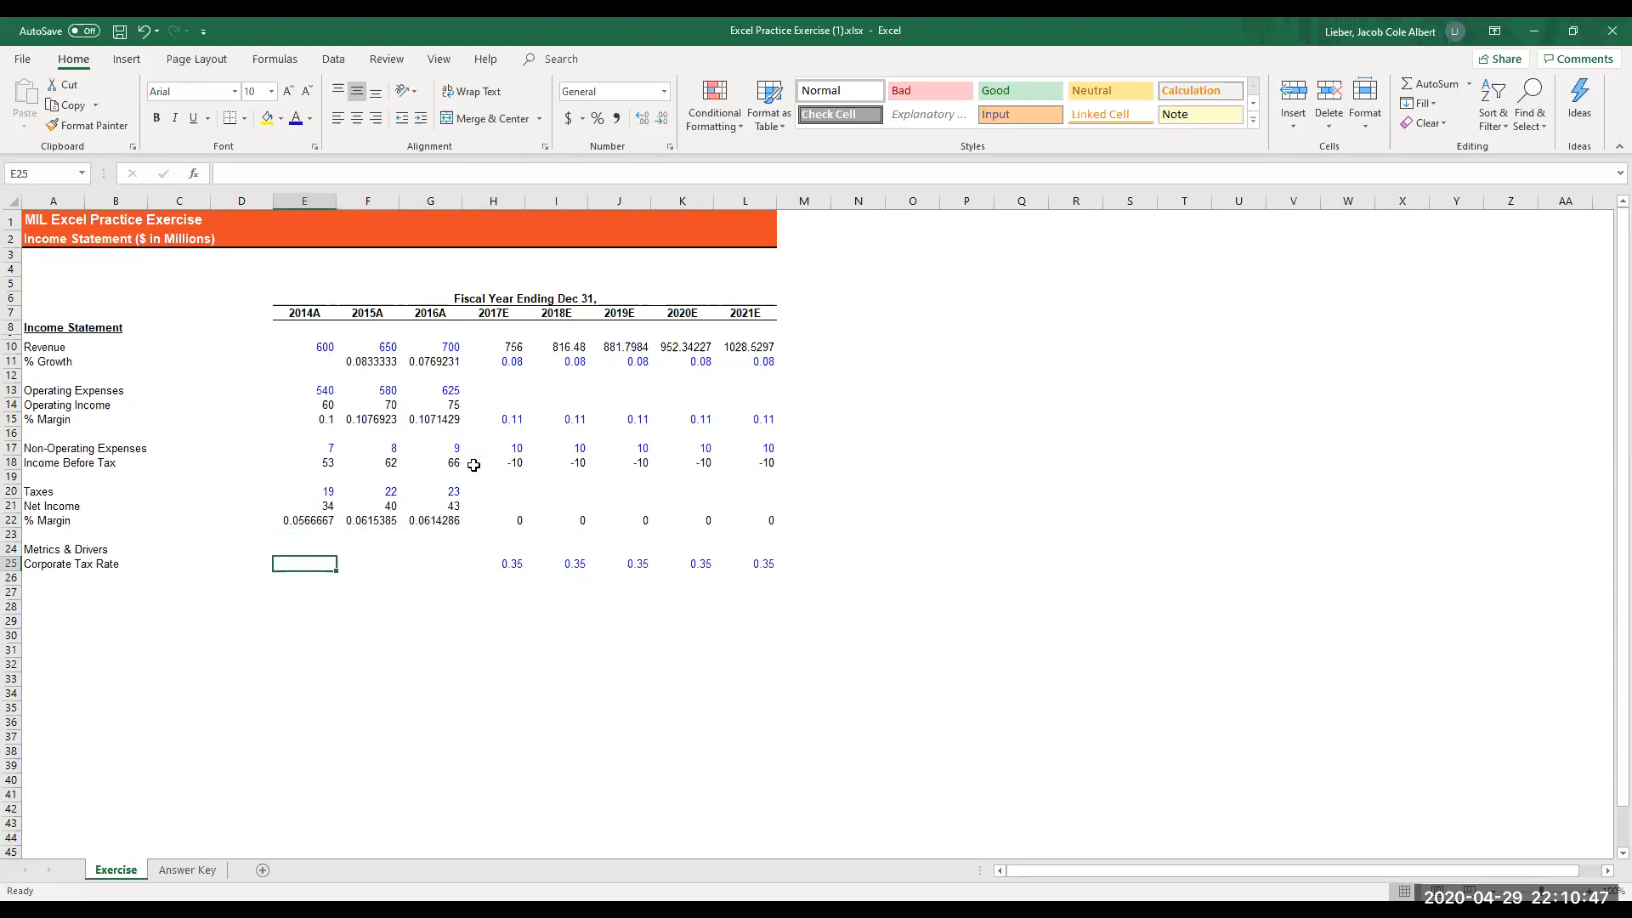
type("=")
key("Up")
key("Up")
key("Up")
key("Up")
key("Up")
type("/")
key("Up")
key("Up")
key("Up")
key("Up")
key("Up")
key("Up")
key("Up")
key("Return")
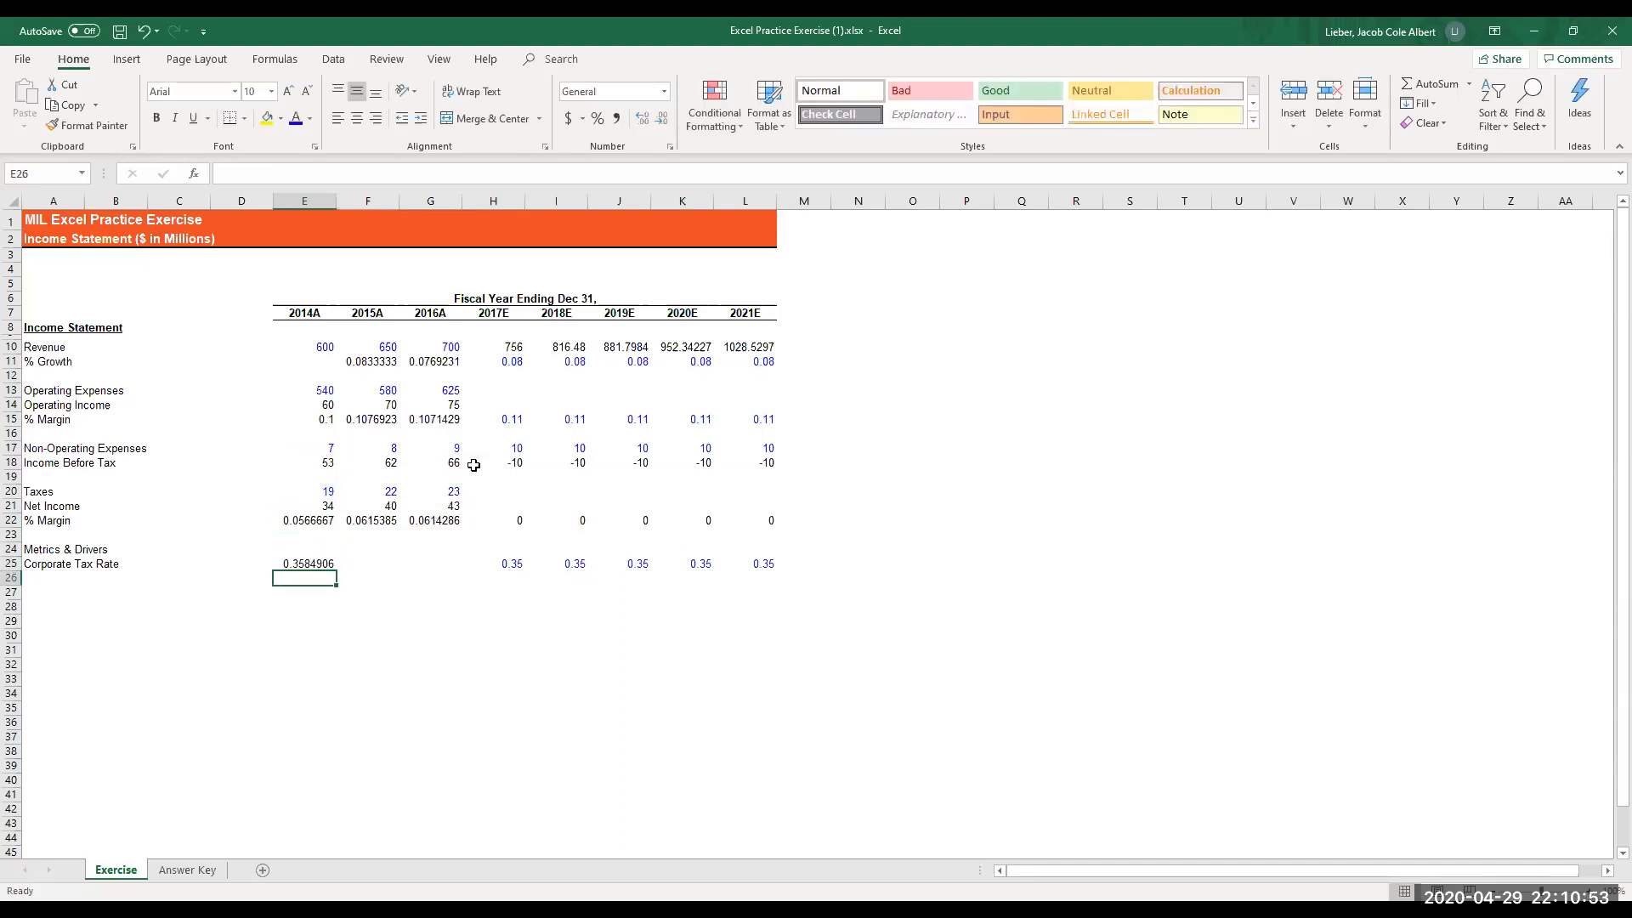
- Copy the 2014A corporate tax rate formula in E25 and paste it across E25:G25 through 2016A
key("Up")
key("ctrl+c")
key("shift+Right")
key("shift+Right")
key("alt")
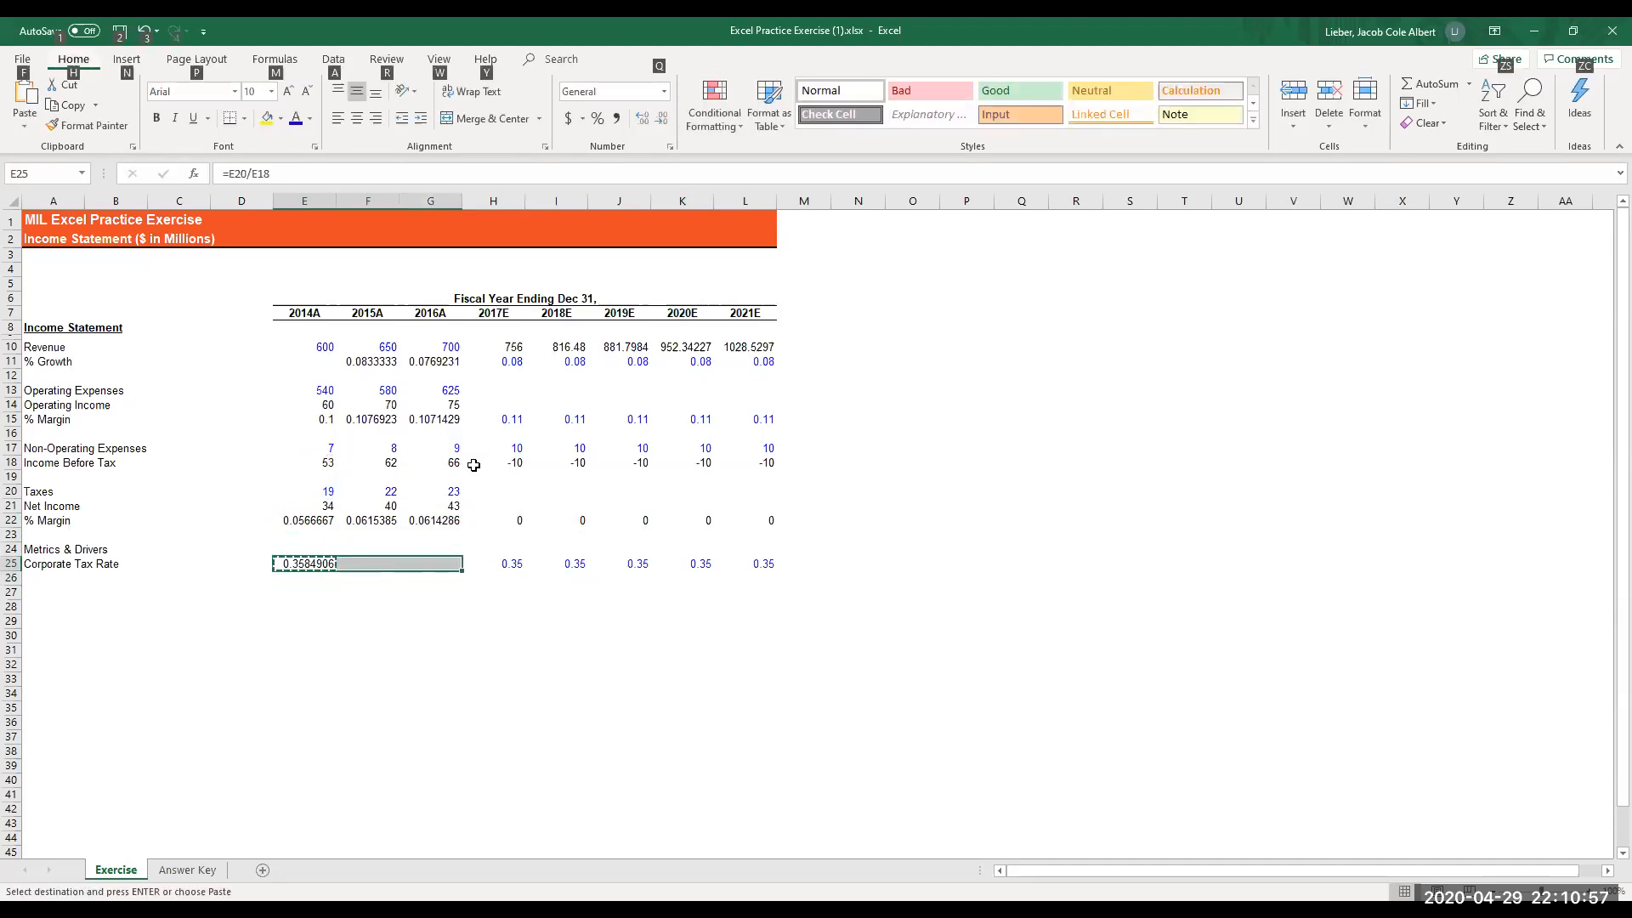
key("h")
key("v")
key("s")
key("Return")
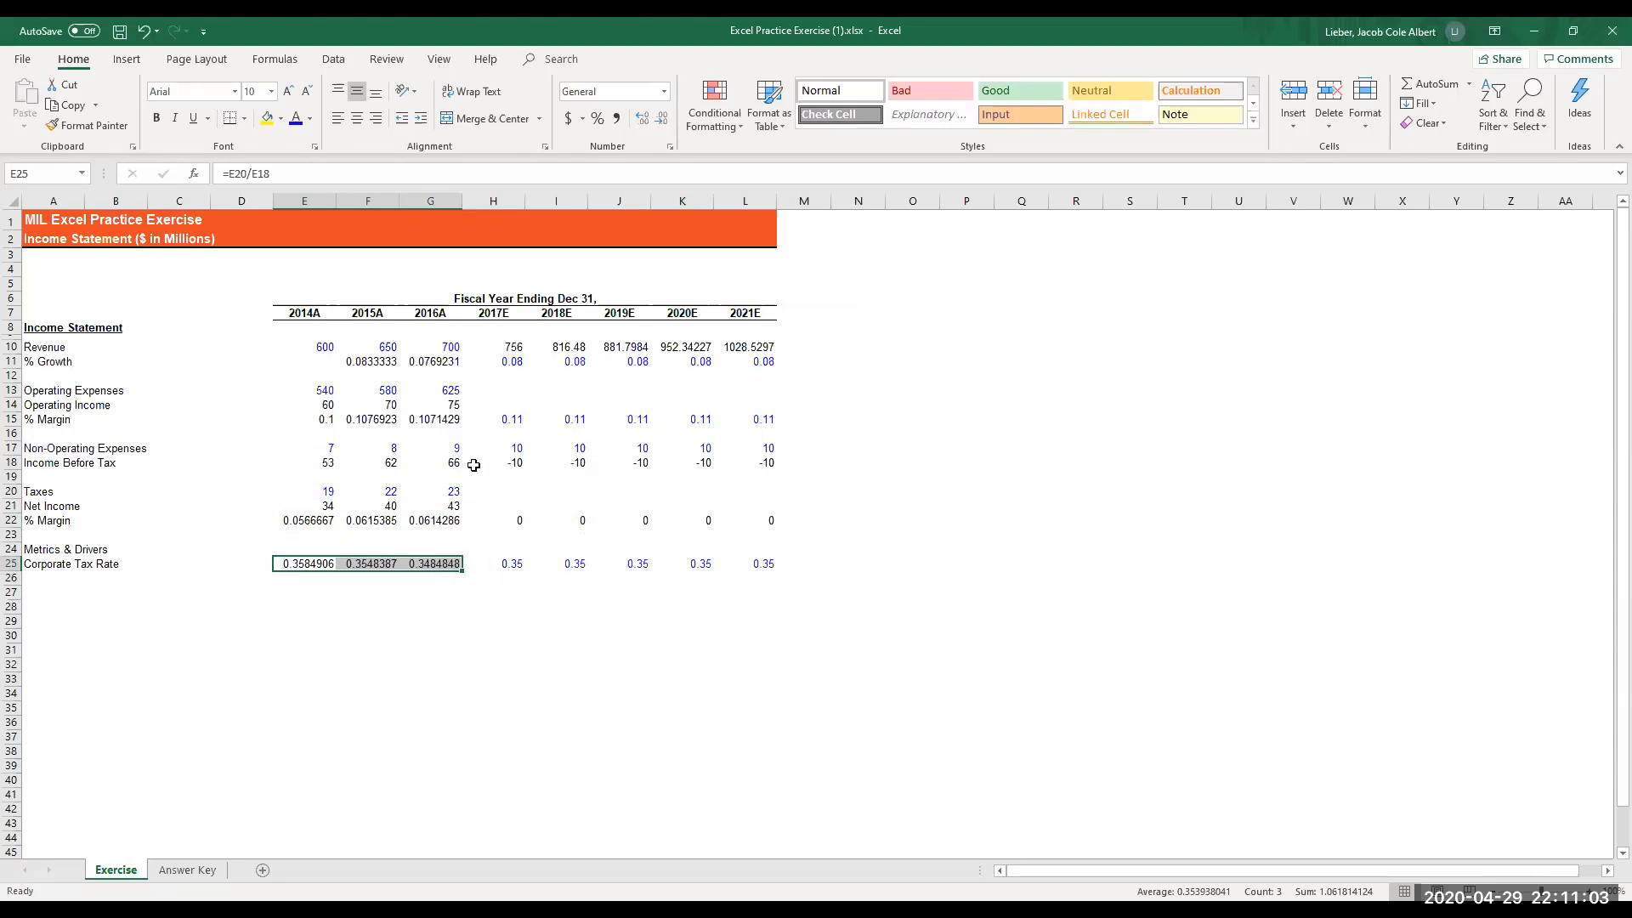
- Enter the 2017E operating income formula =H15*H10 in cell H14
key("Up")
key("Up")
key("Up")
key("Up")
key("Up")
key("Up")
key("Up")
key("Up")
key("Up")
key("Up")
key("Up")
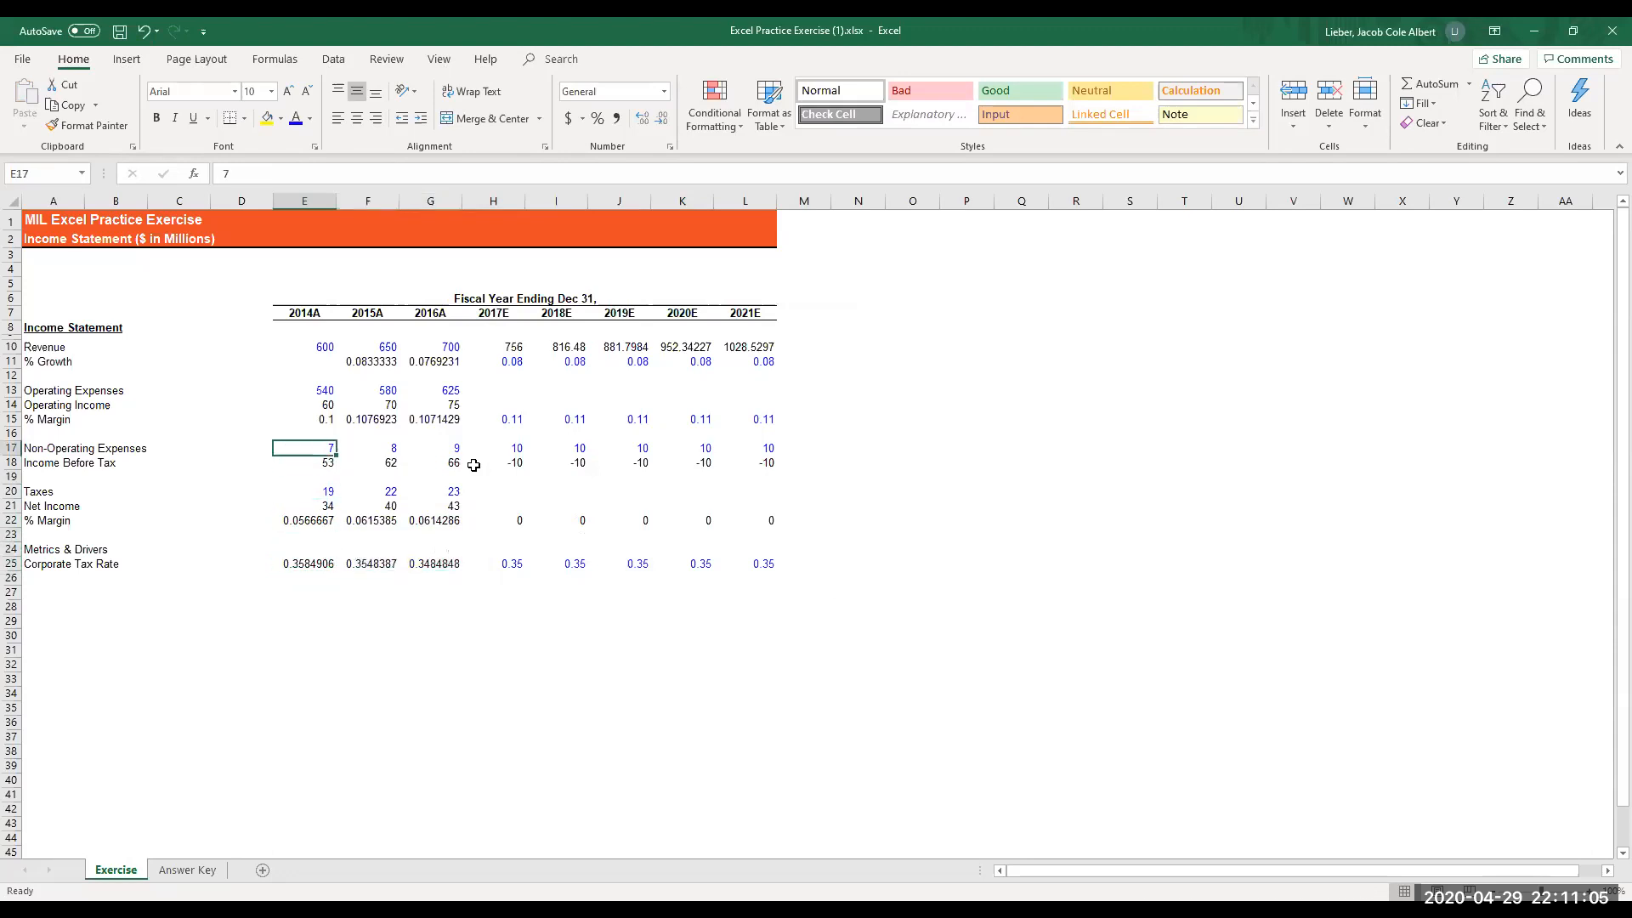
key("Up")
key("Right")
key("Right")
key("Right")
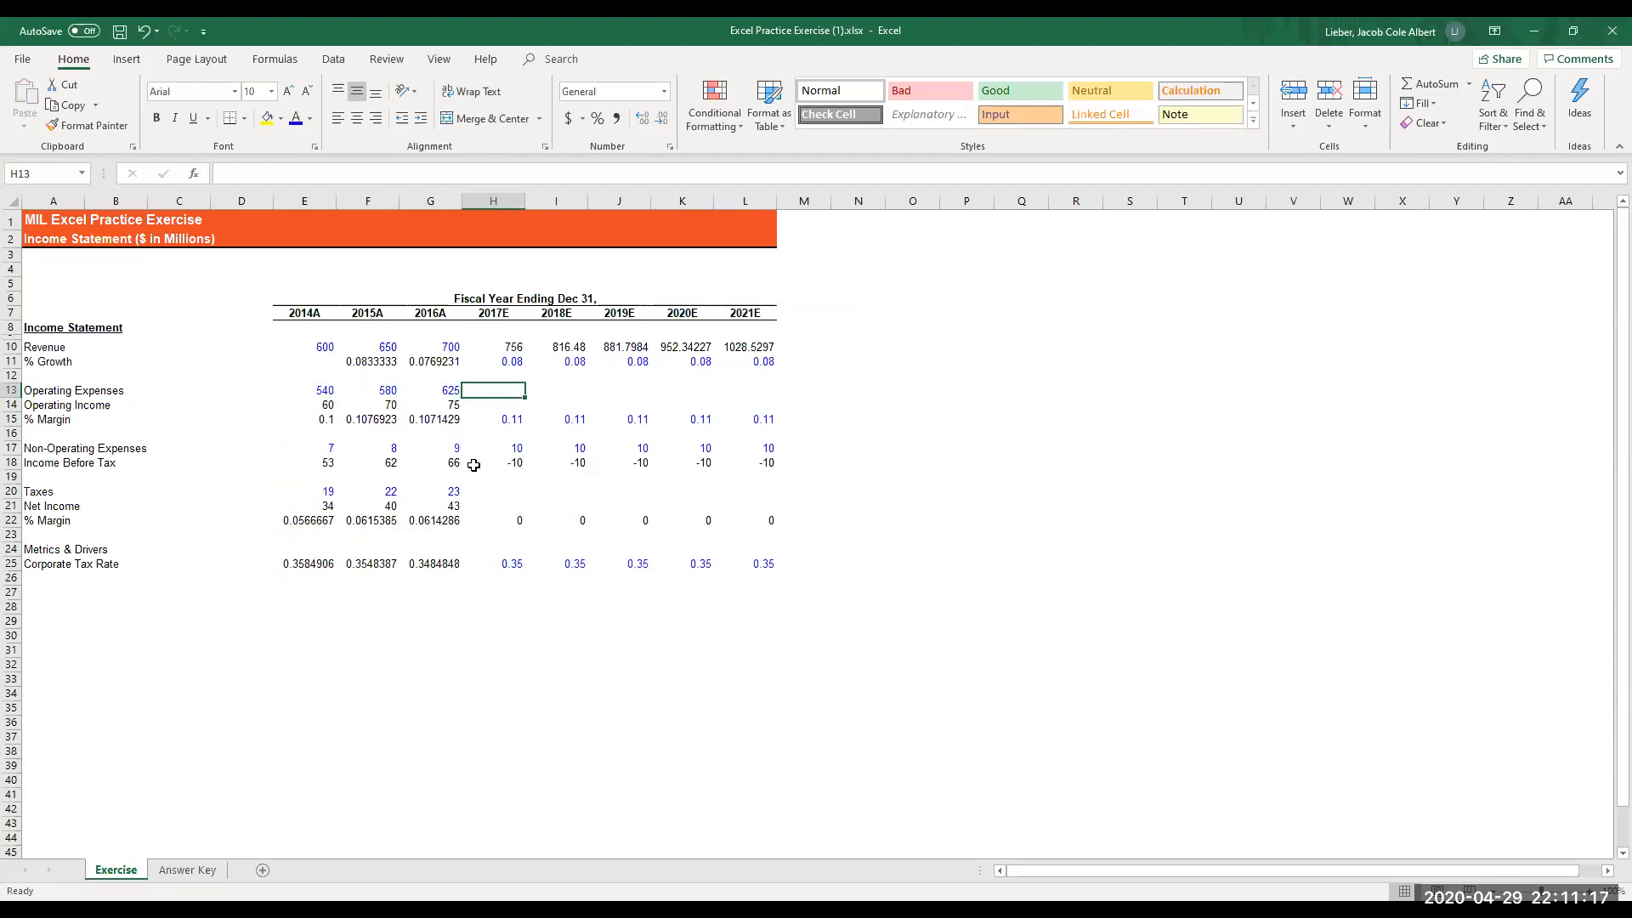
key("Down")
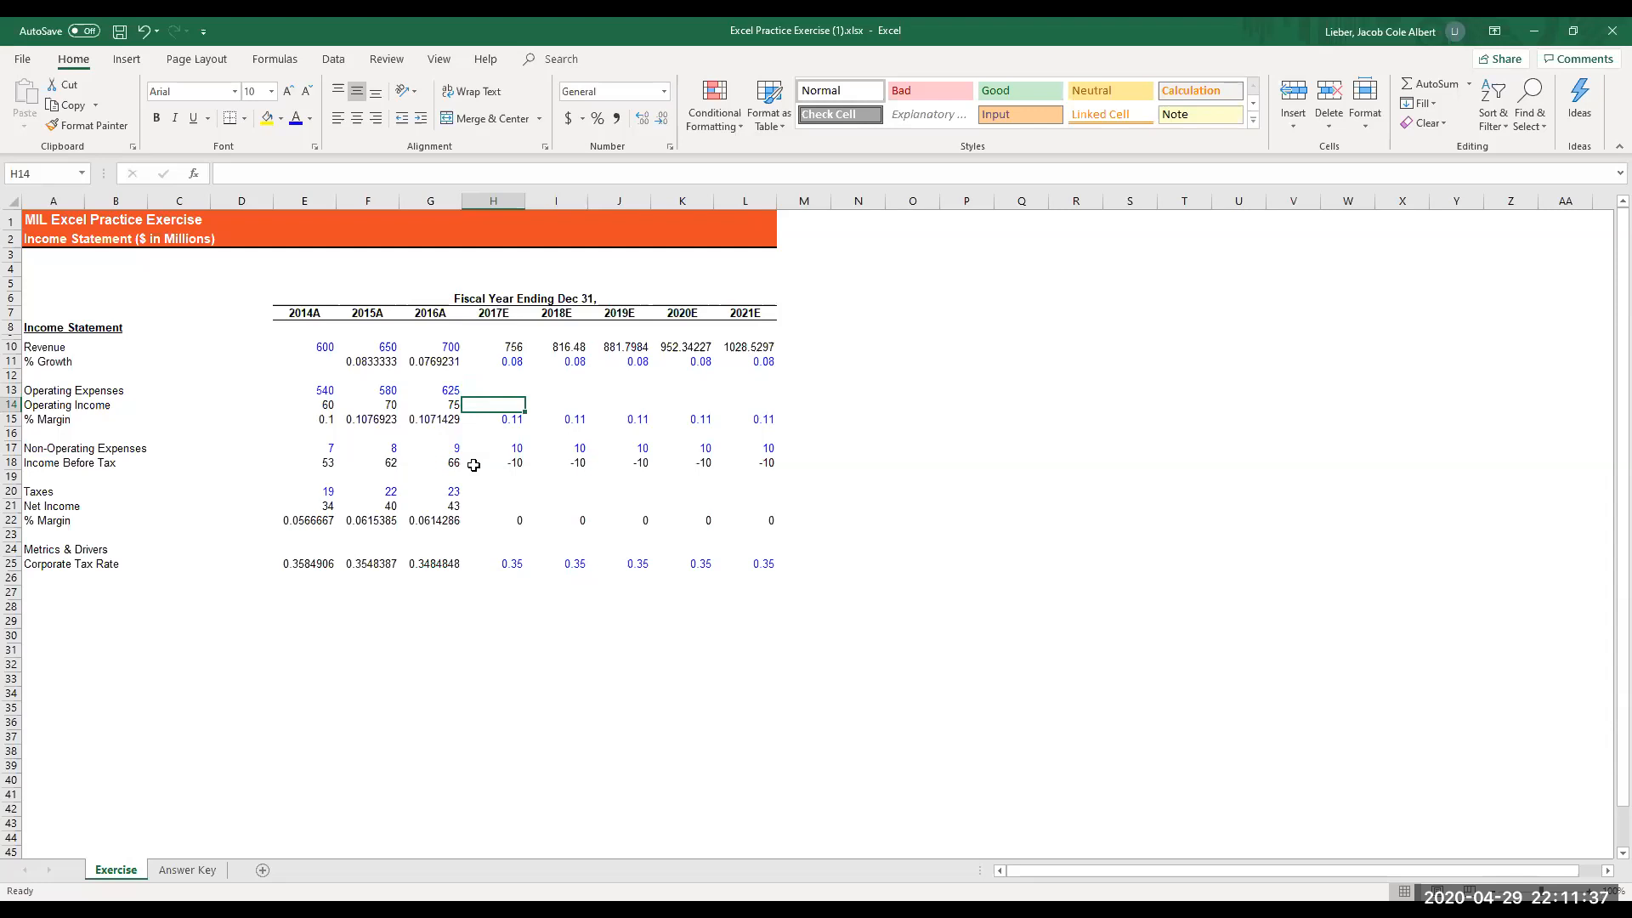
type("=")
key("Down")
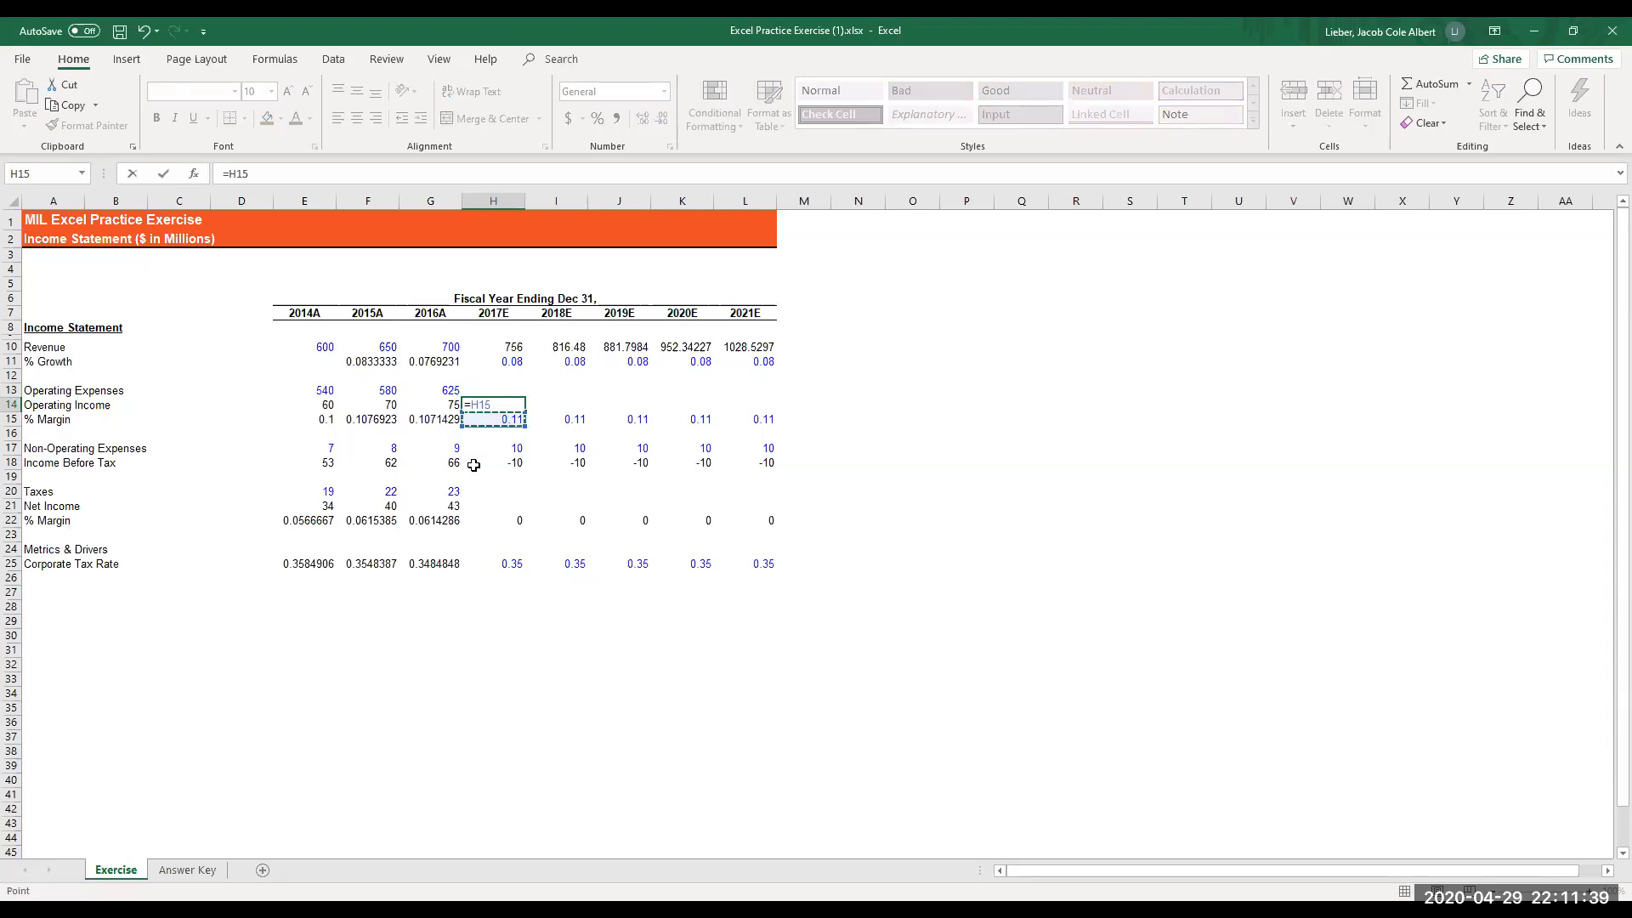
type("*")
key("Up")
key("Up")
key("Up")
key("Up")
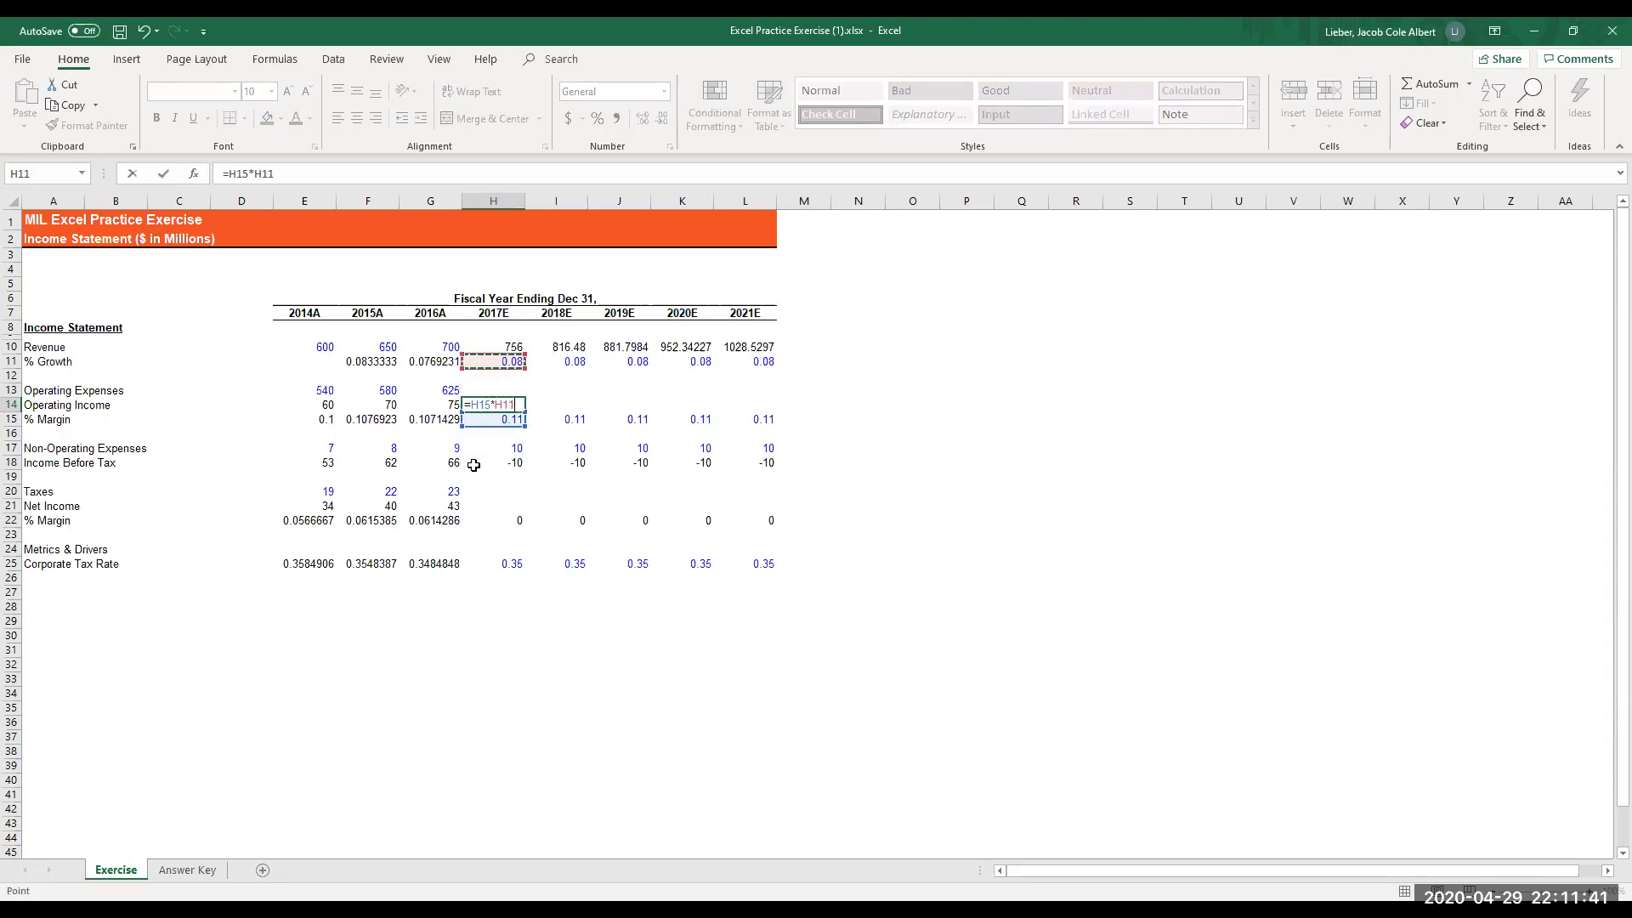
key("Return")
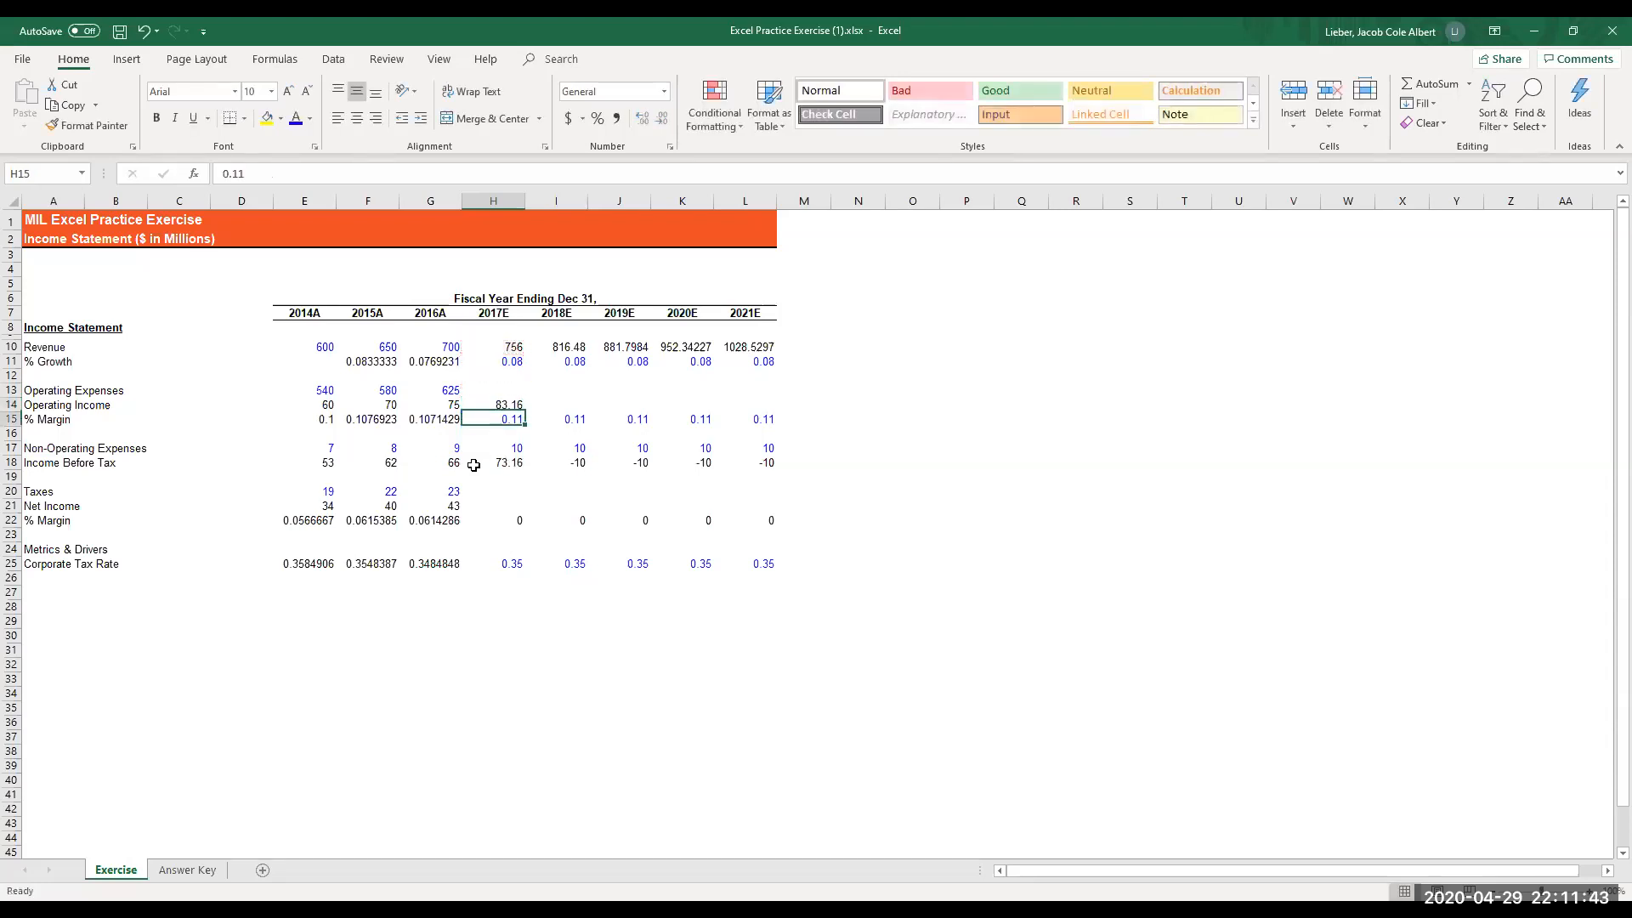
- Fill the 2017E operating income formula in H14 across H14:L14 through 2021E
key("Up")
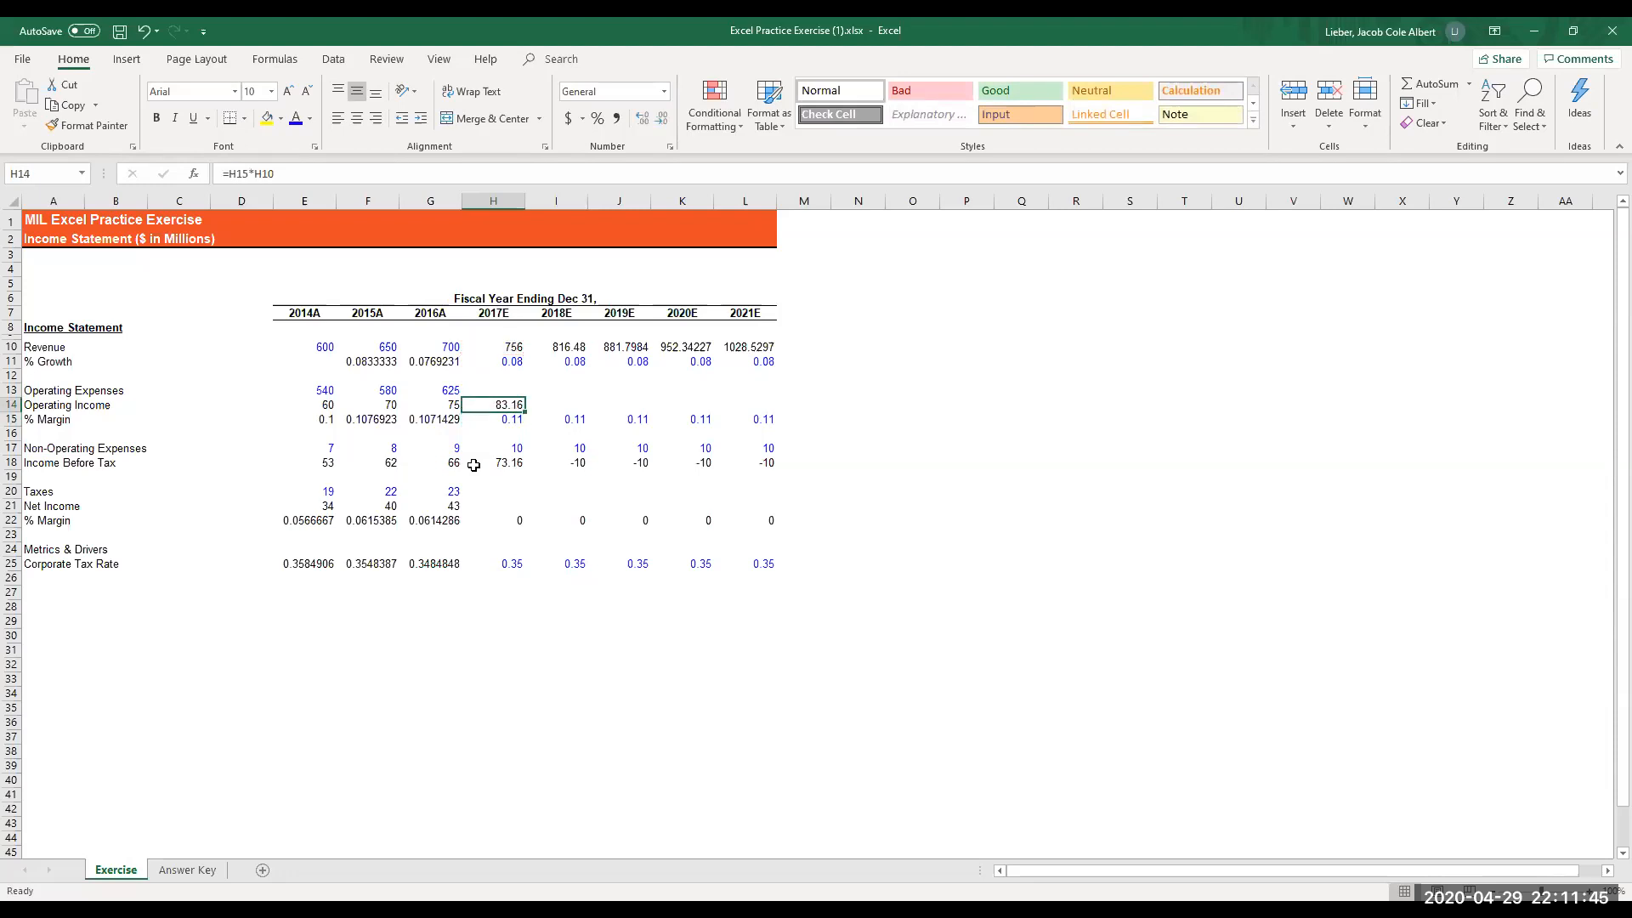
key("shift+Right")
key("shift+Right")
key("shift+Right")
key("shift+Right")
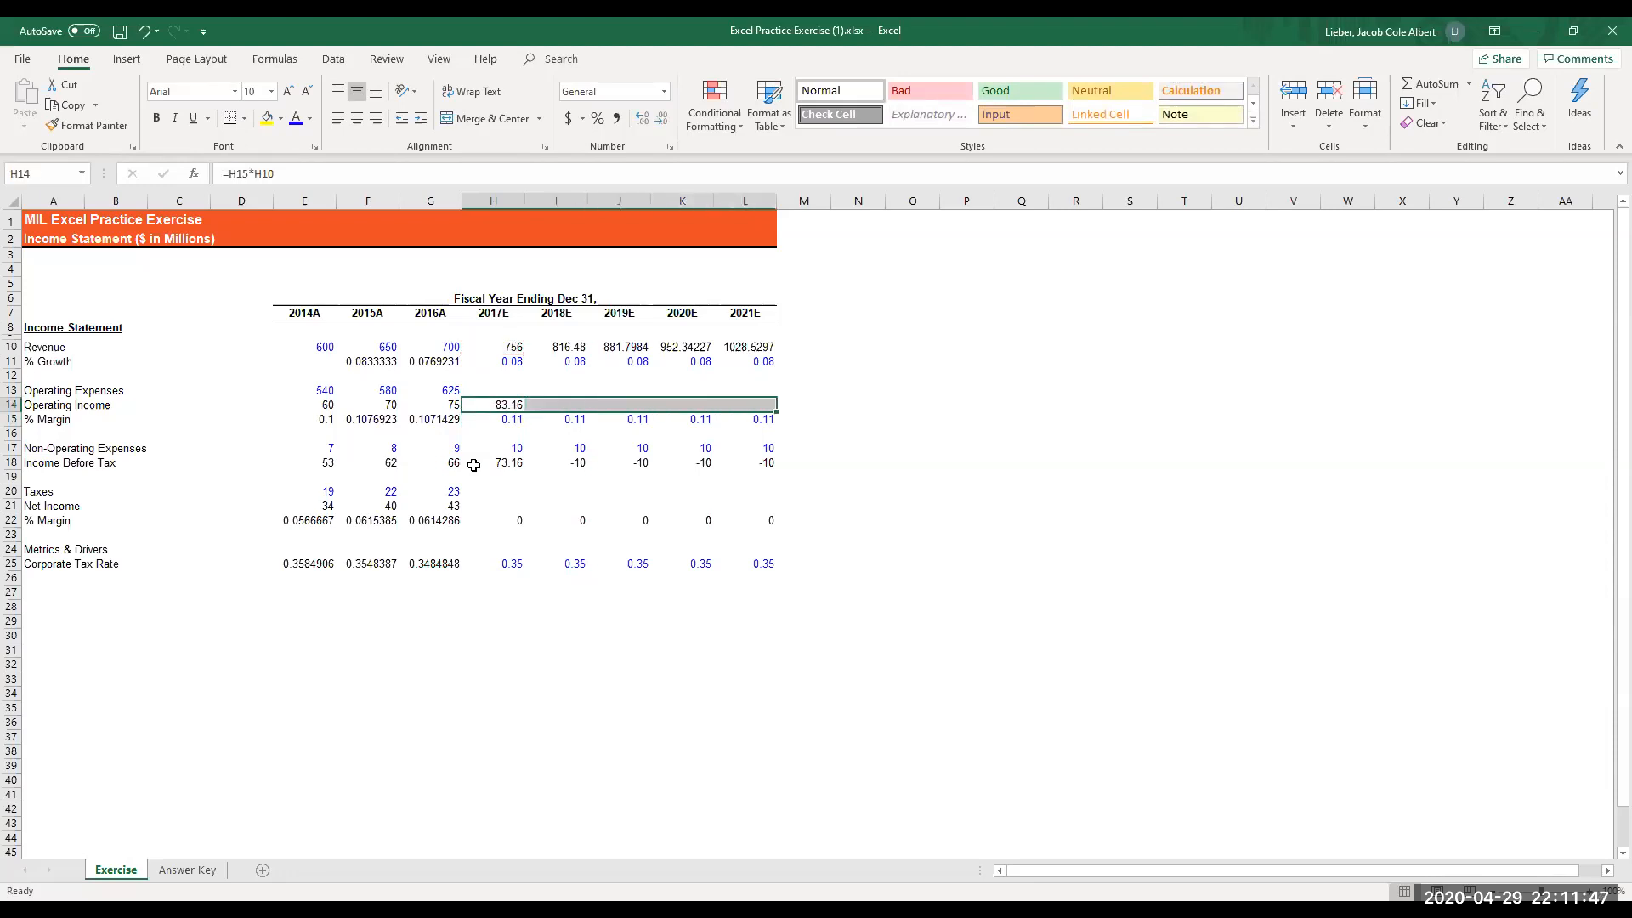
key("ctrl+r")
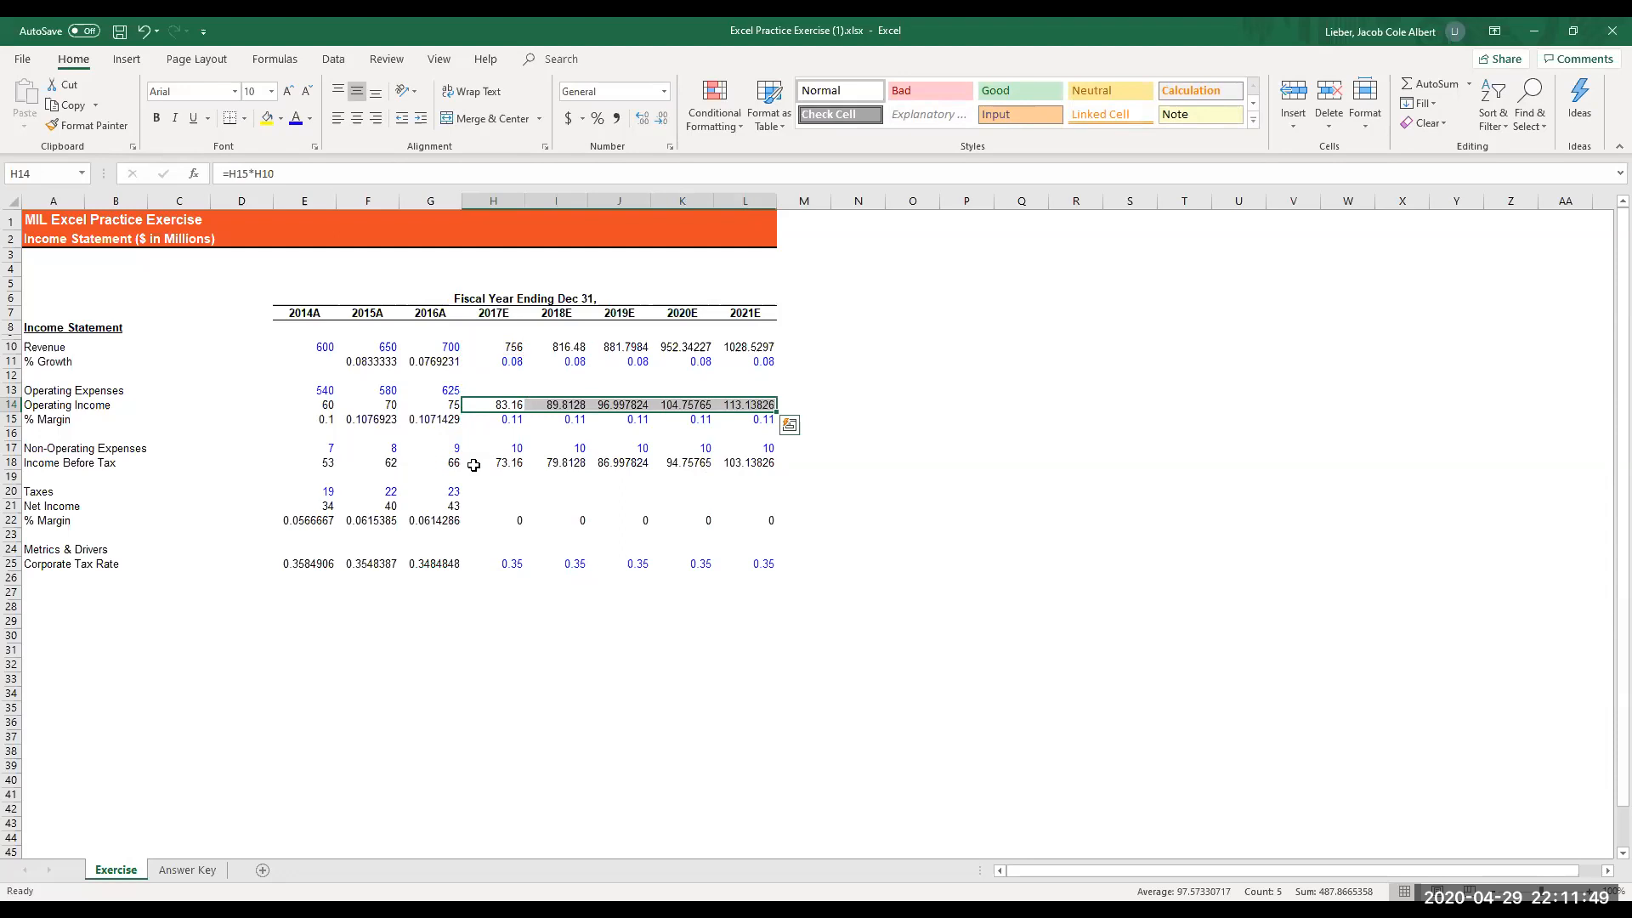
- Enter the 2017E operating expenses formula =H10-H14 in cell H13
key("Up")
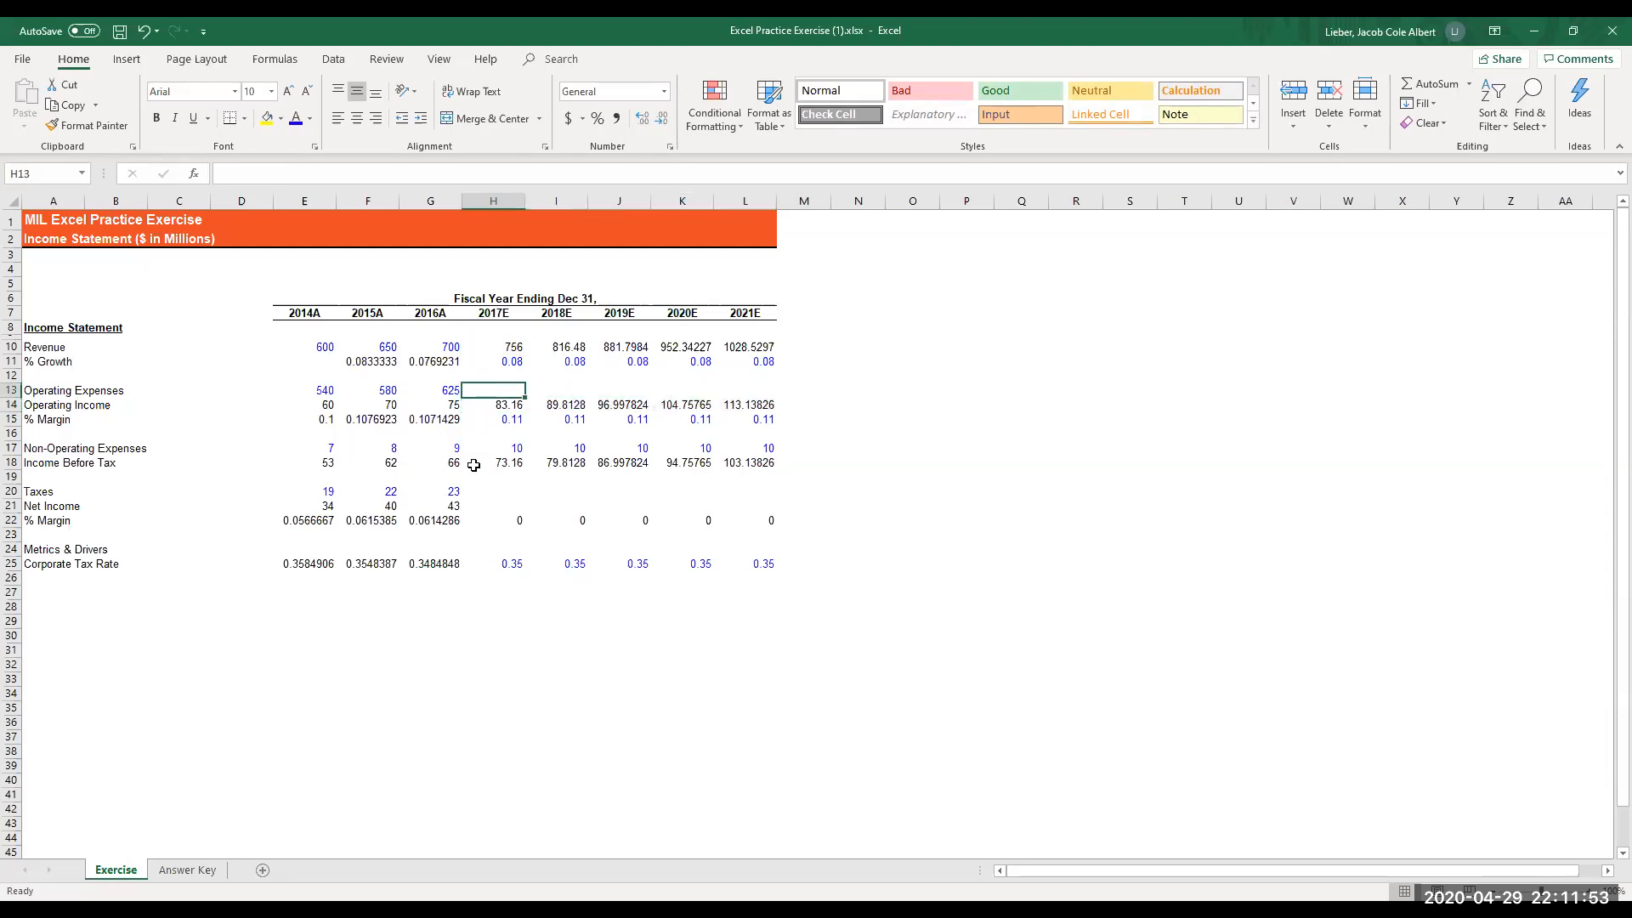
type("=")
key("Up")
type("-")
key("Down")
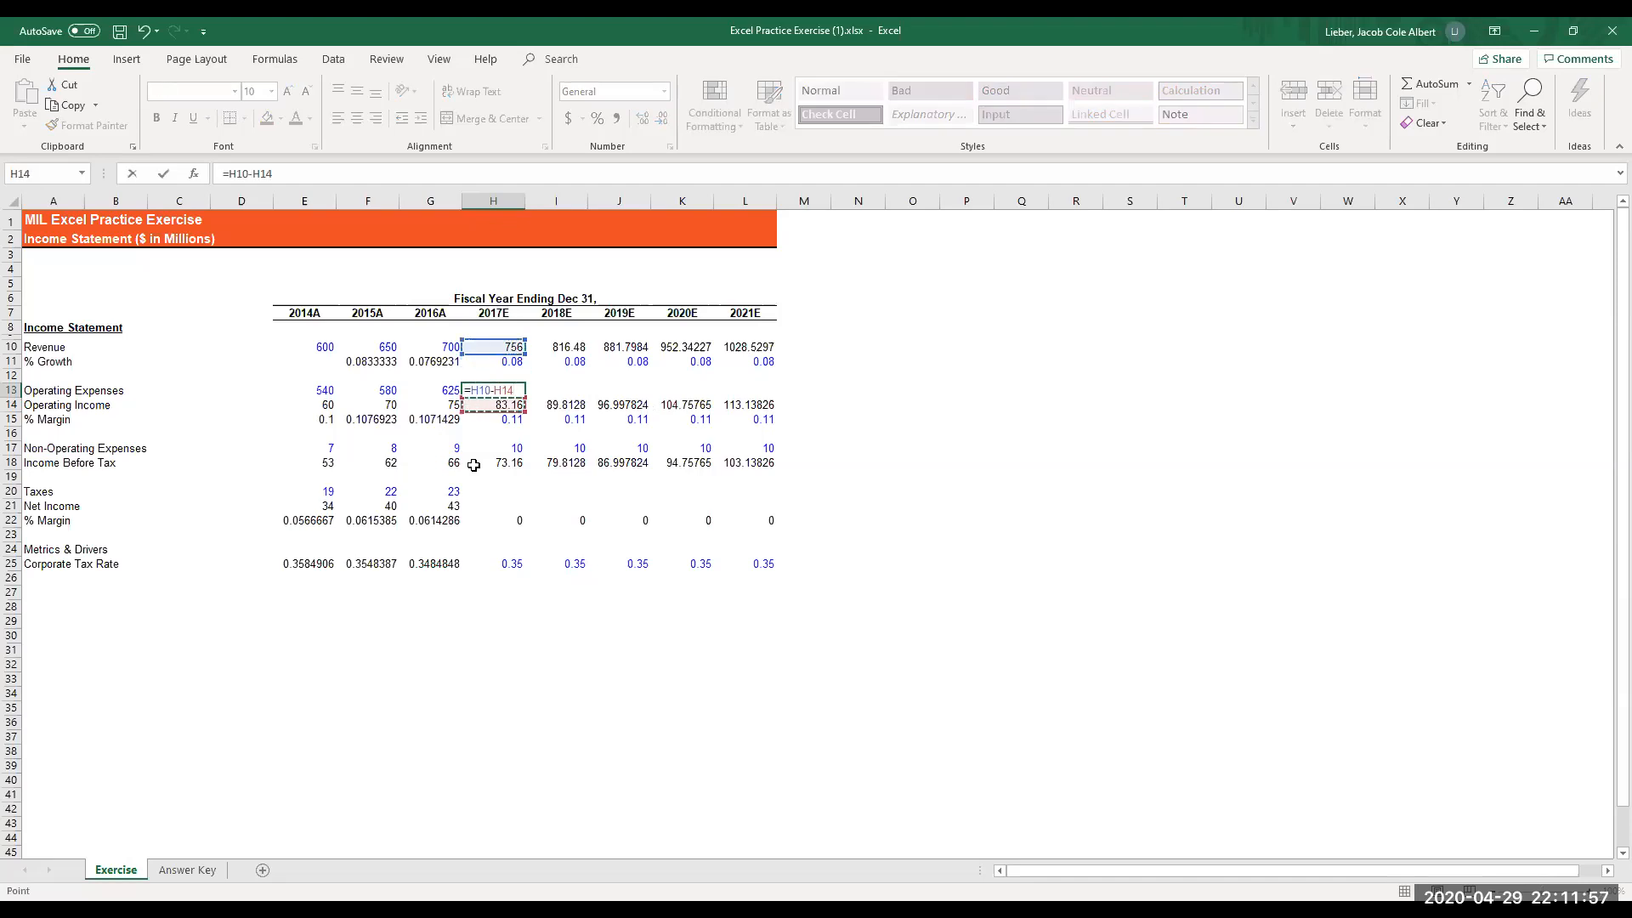
key("Return")
- Copy the 2017E operating expenses formula in H13 and paste it across H13:L13 through 2021E
key("Up")
key("ctrl+c")
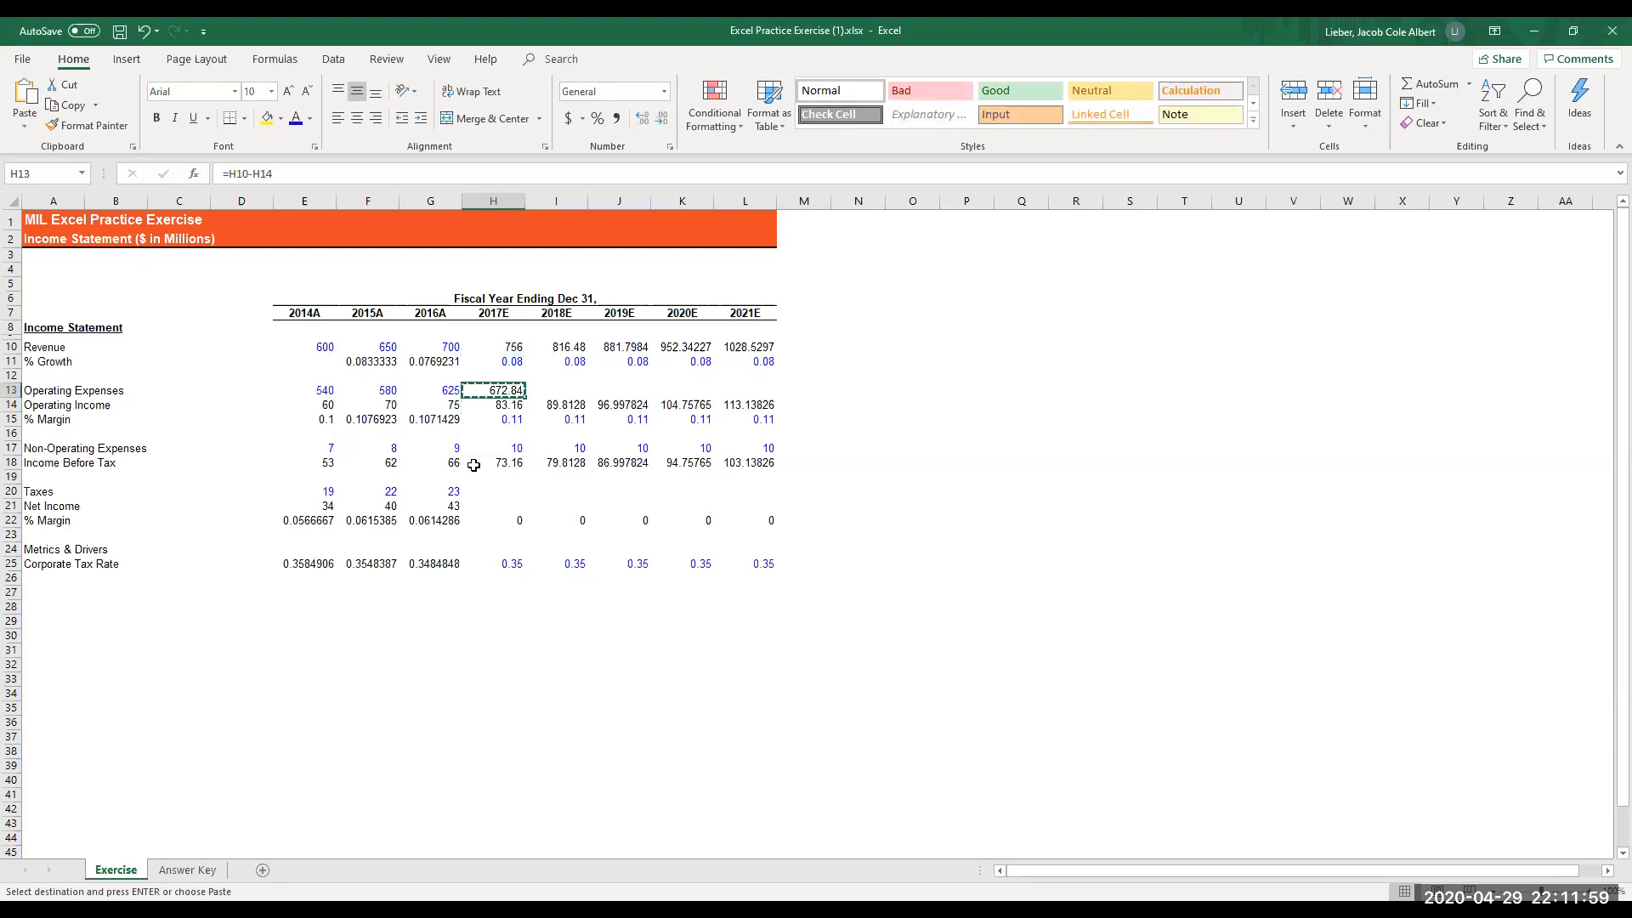
key("shift+Right")
key("shift+Right")
key("shift+Right")
key("shift+Right")
key("Return")
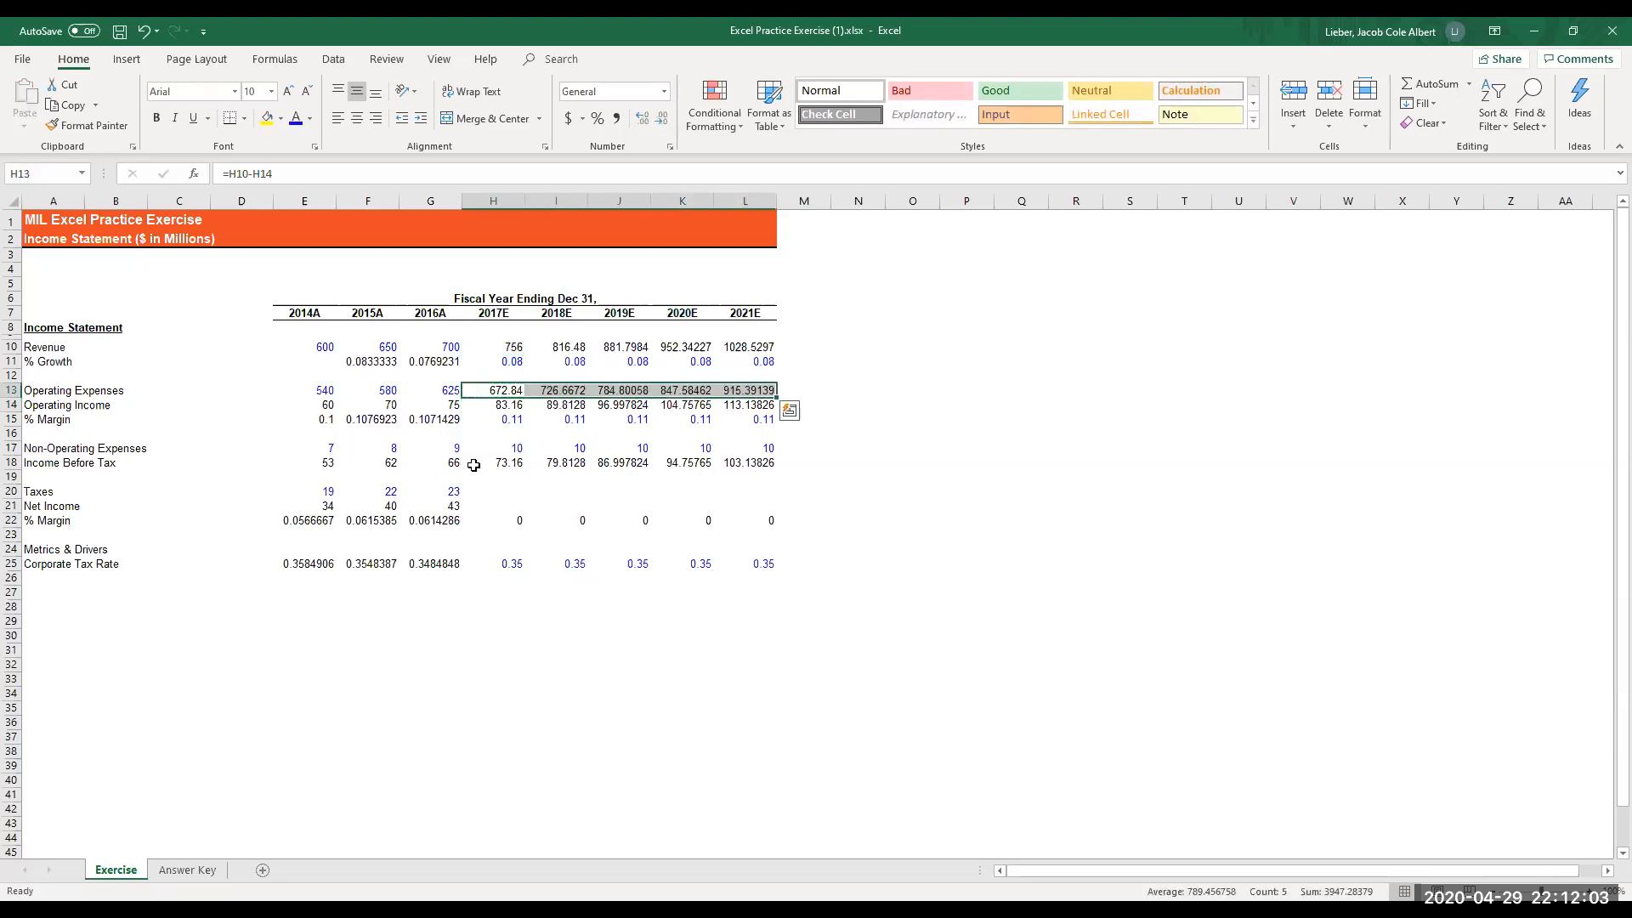
- Enter the 2017E taxes formula =H18*H25 in cell H20
key("Right")
key("Left")
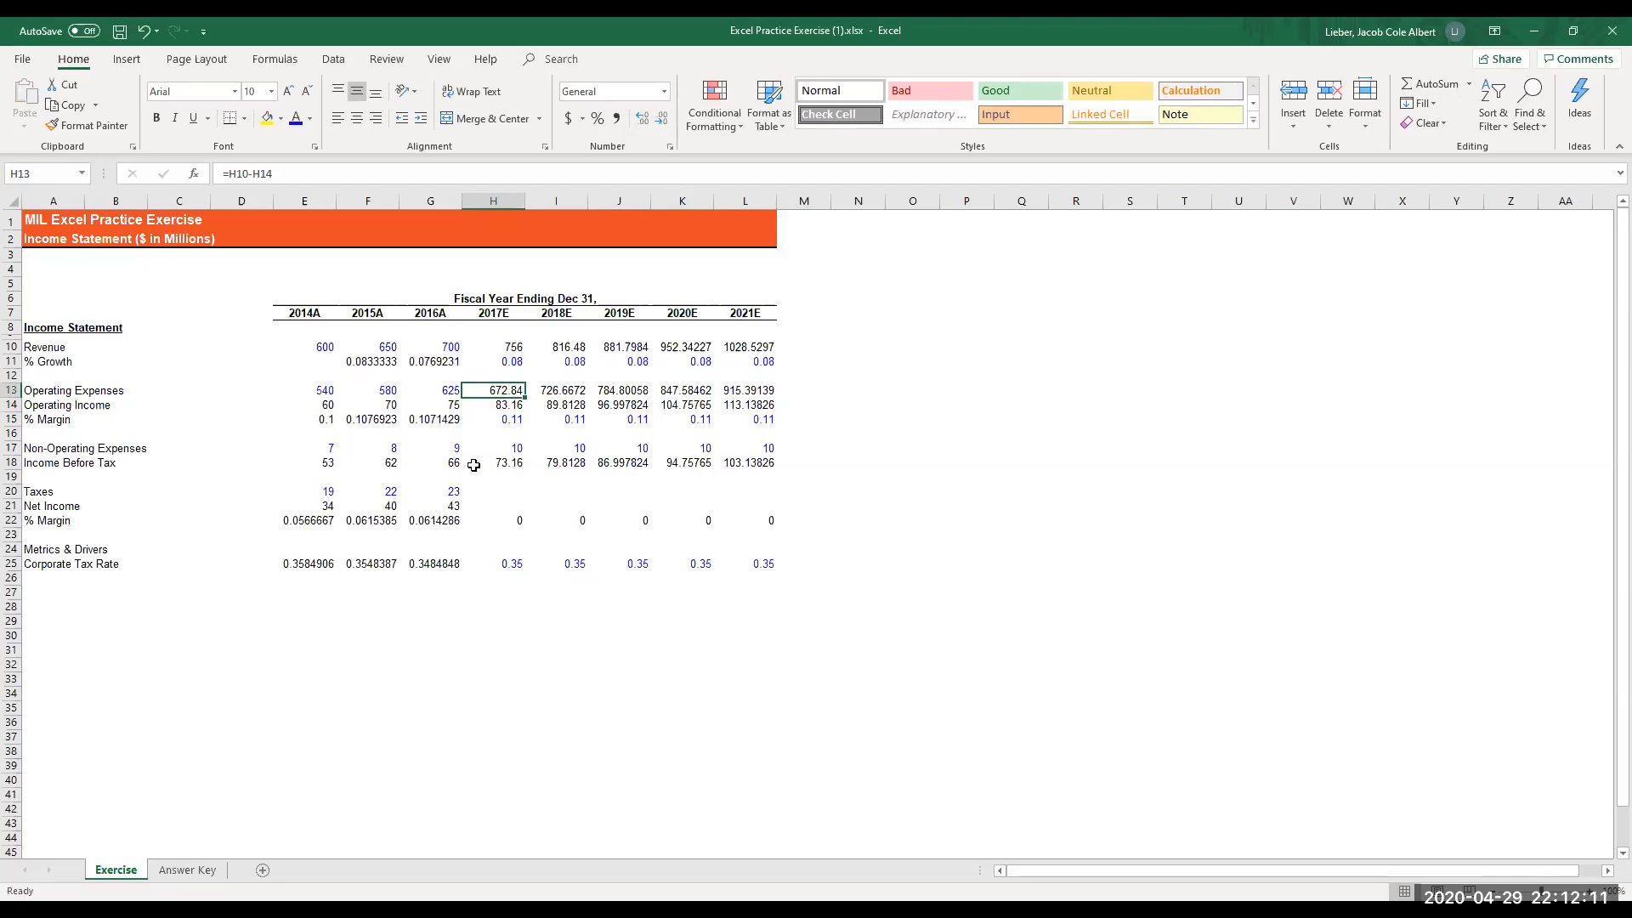
key("Down")
key("Down")
key("Down")
key("Down")
key("Down")
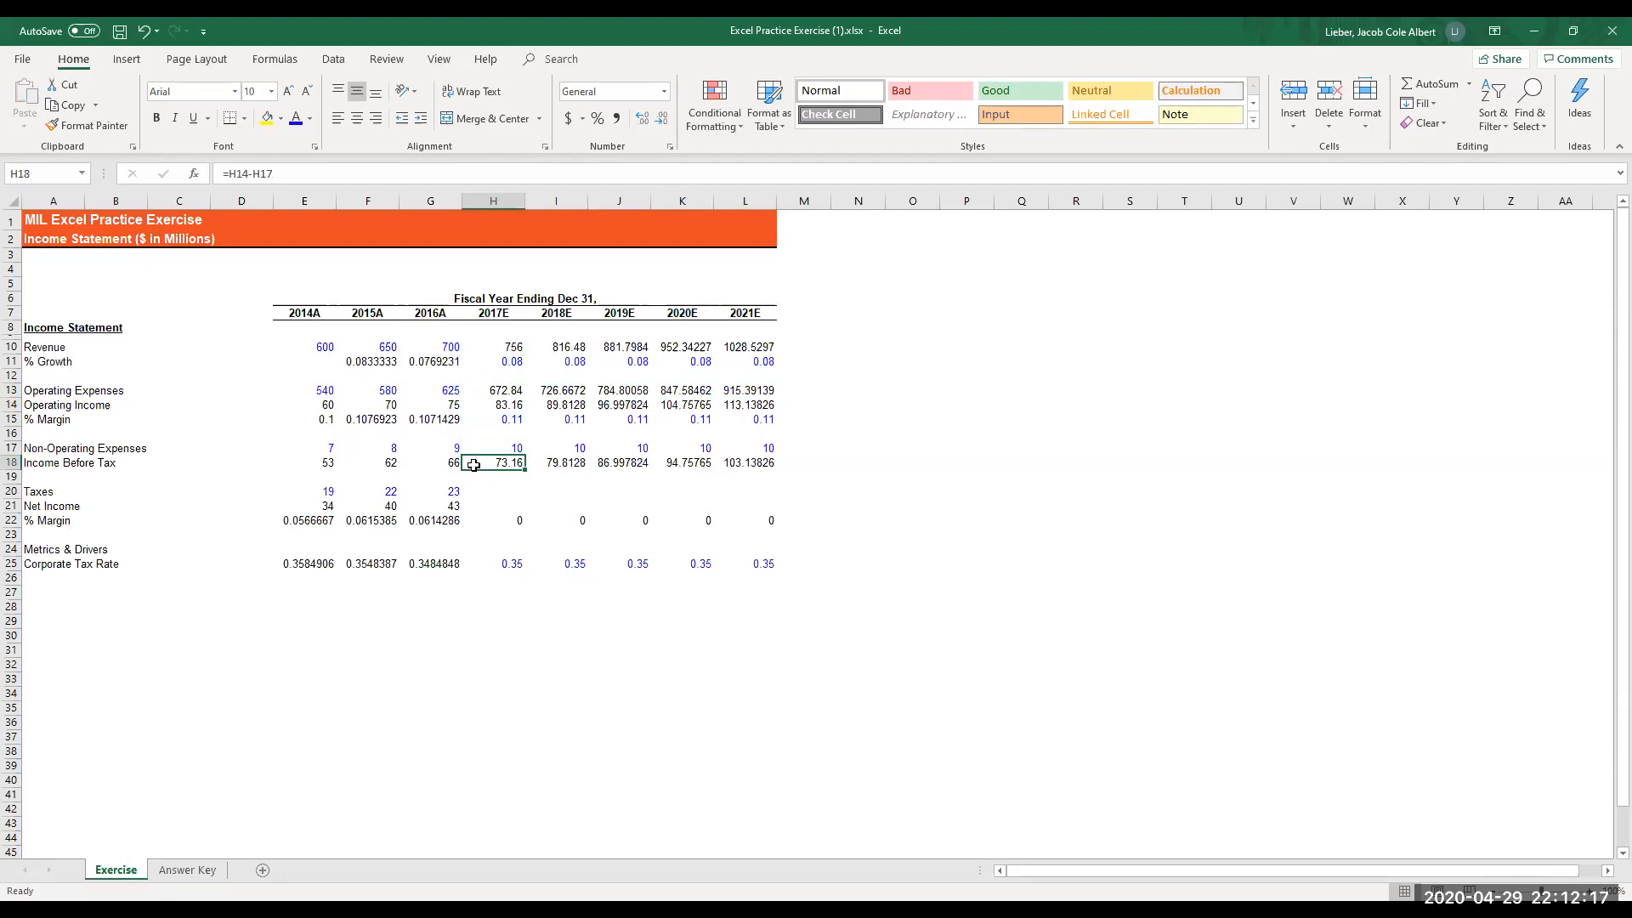
key("Down")
key("Down")
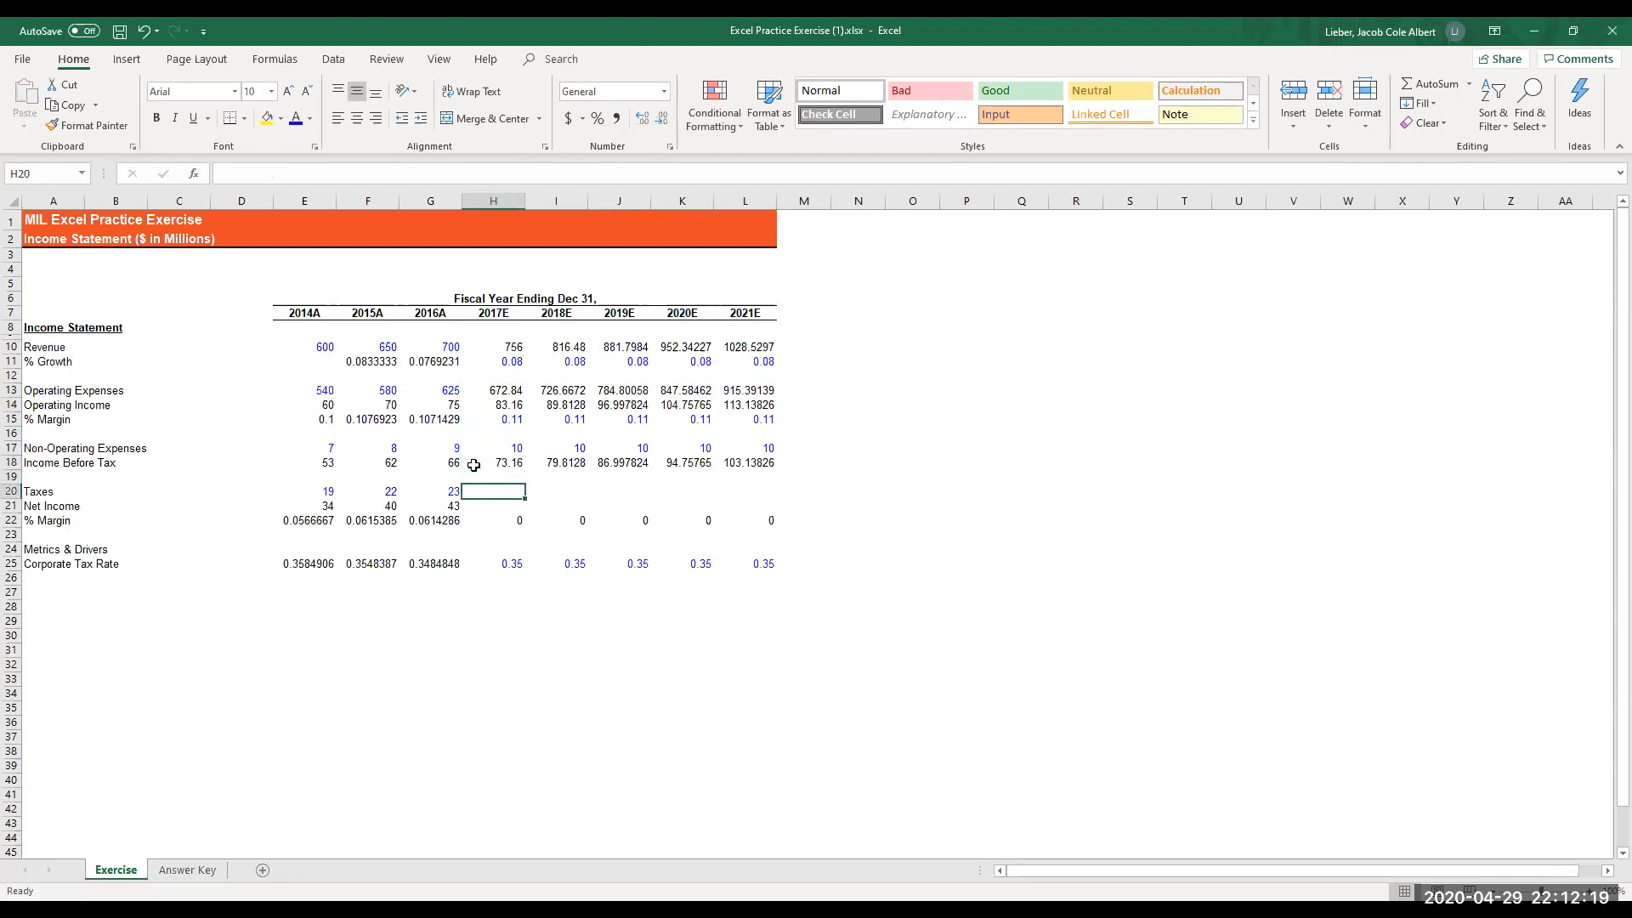
type("=")
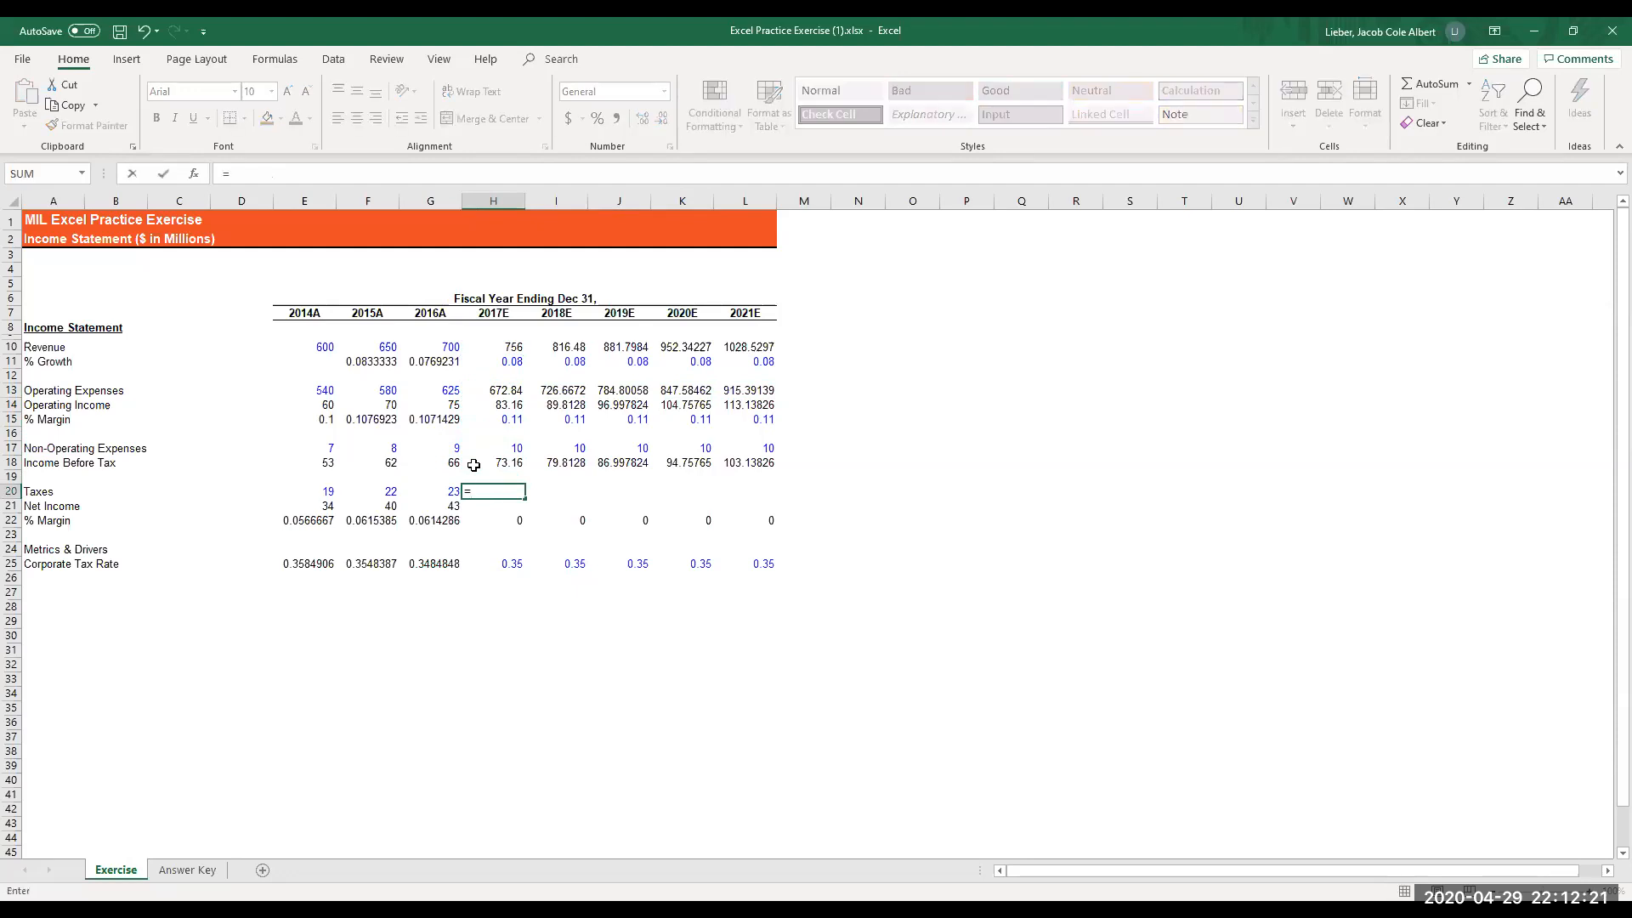
key("Up")
key("Up")
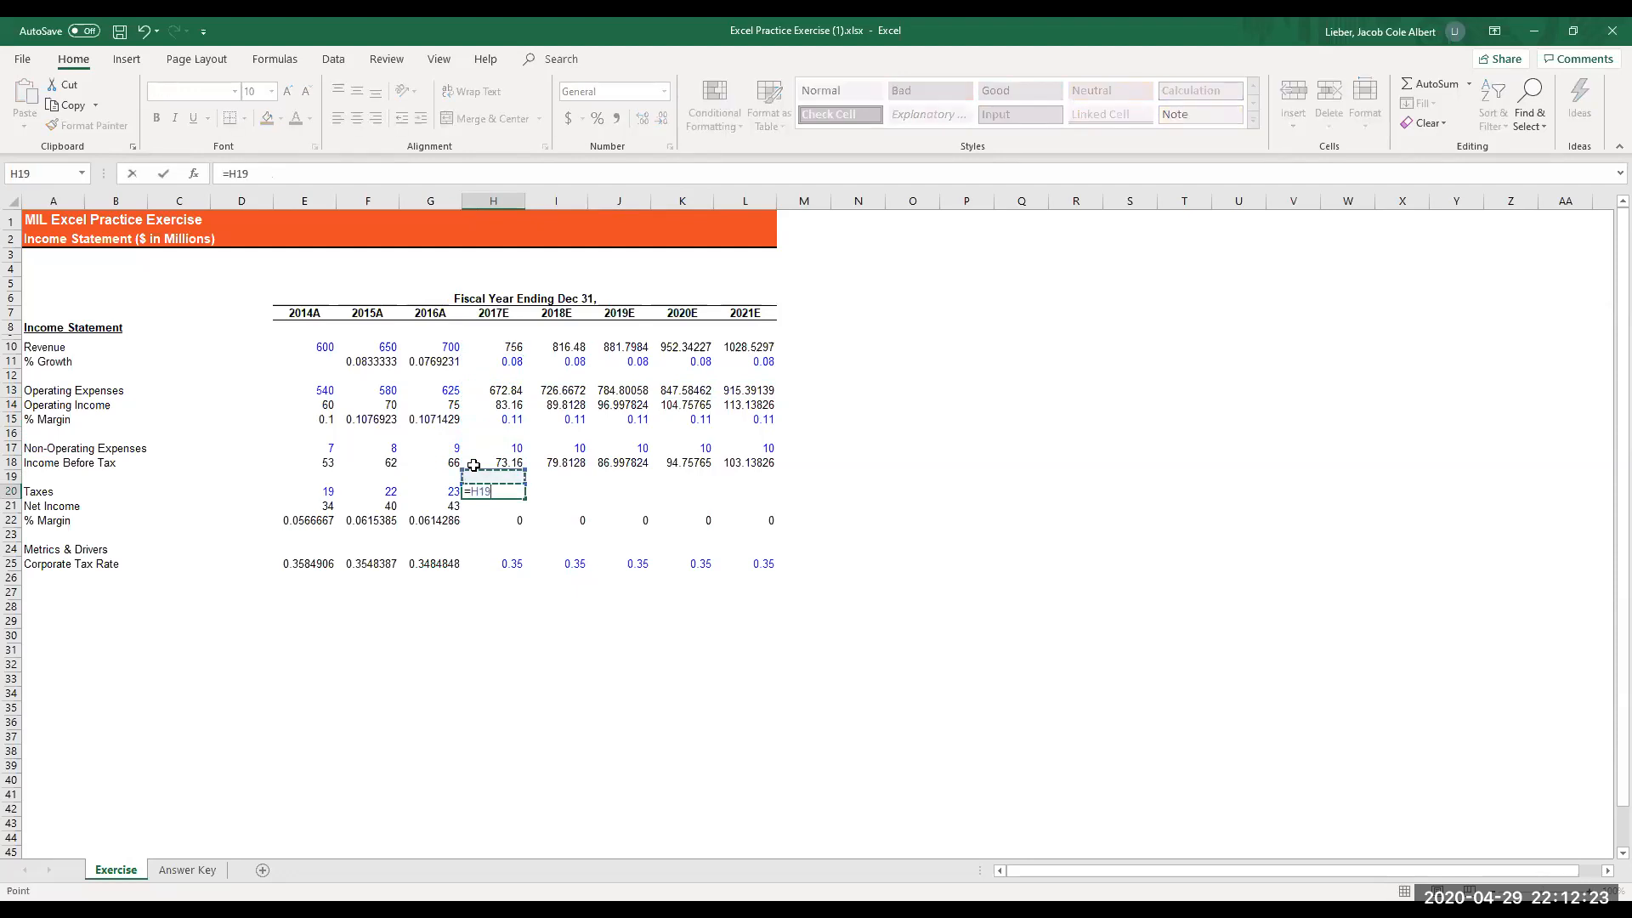
type("*")
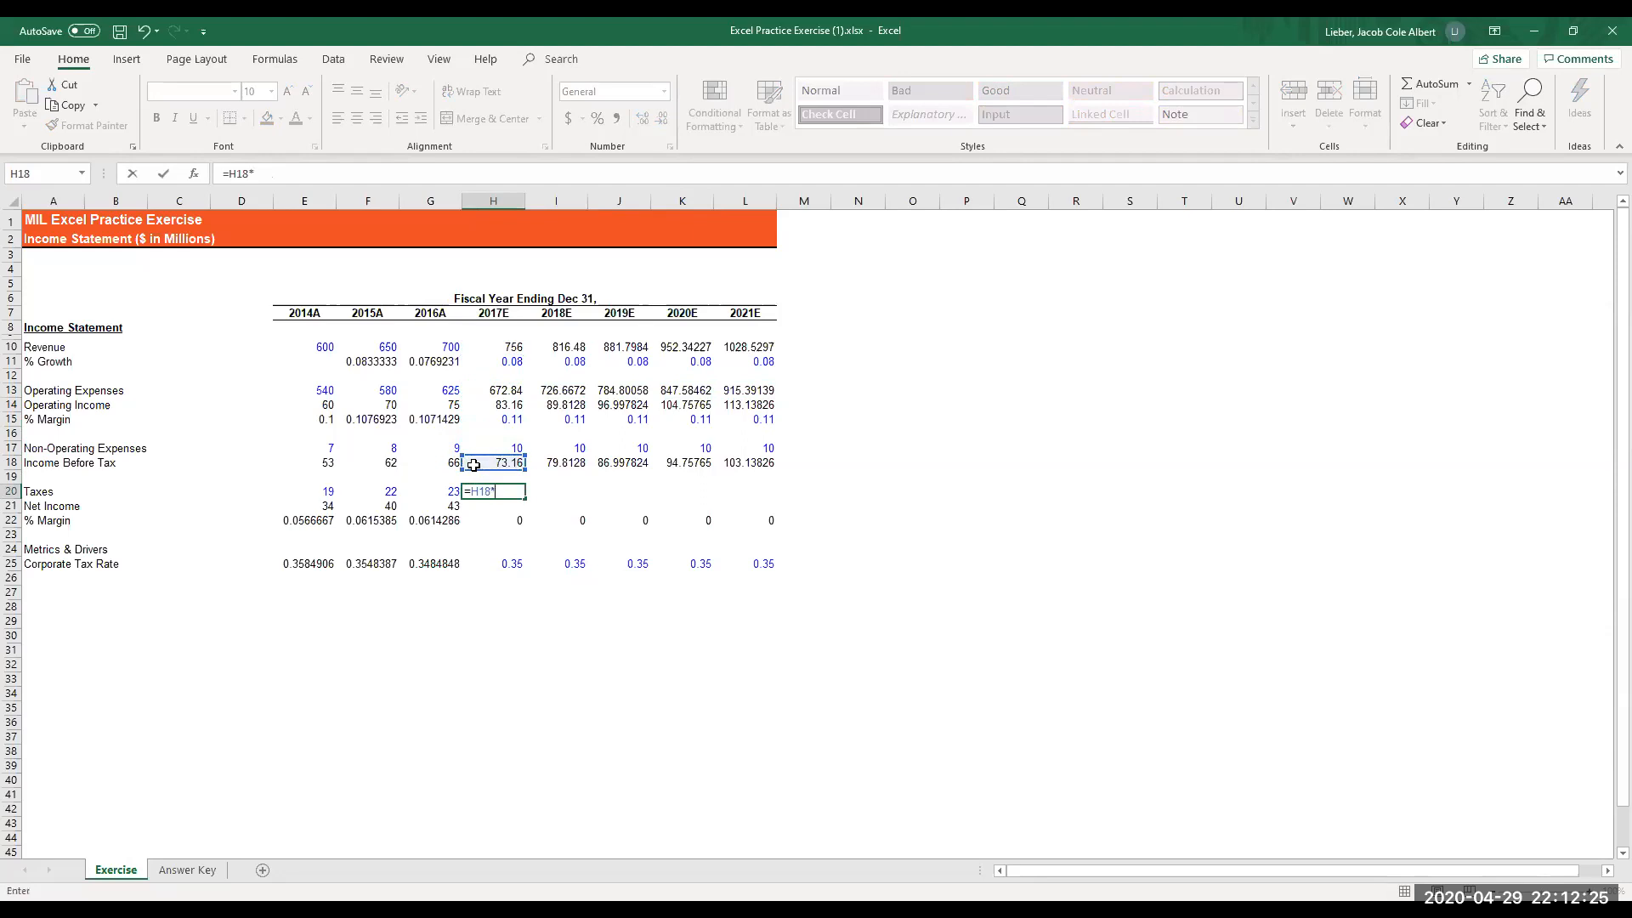
key("Down")
key("Down")
key("Down")
key("Down")
key("Down")
key("Return")
- Copy the 2017E taxes formula in H20 and paste it across H20:L20 through 2021E
key("Up")
key("ctrl+c")
key("shift+Right")
key("shift+Right")
key("shift+Right")
key("shift+Right")
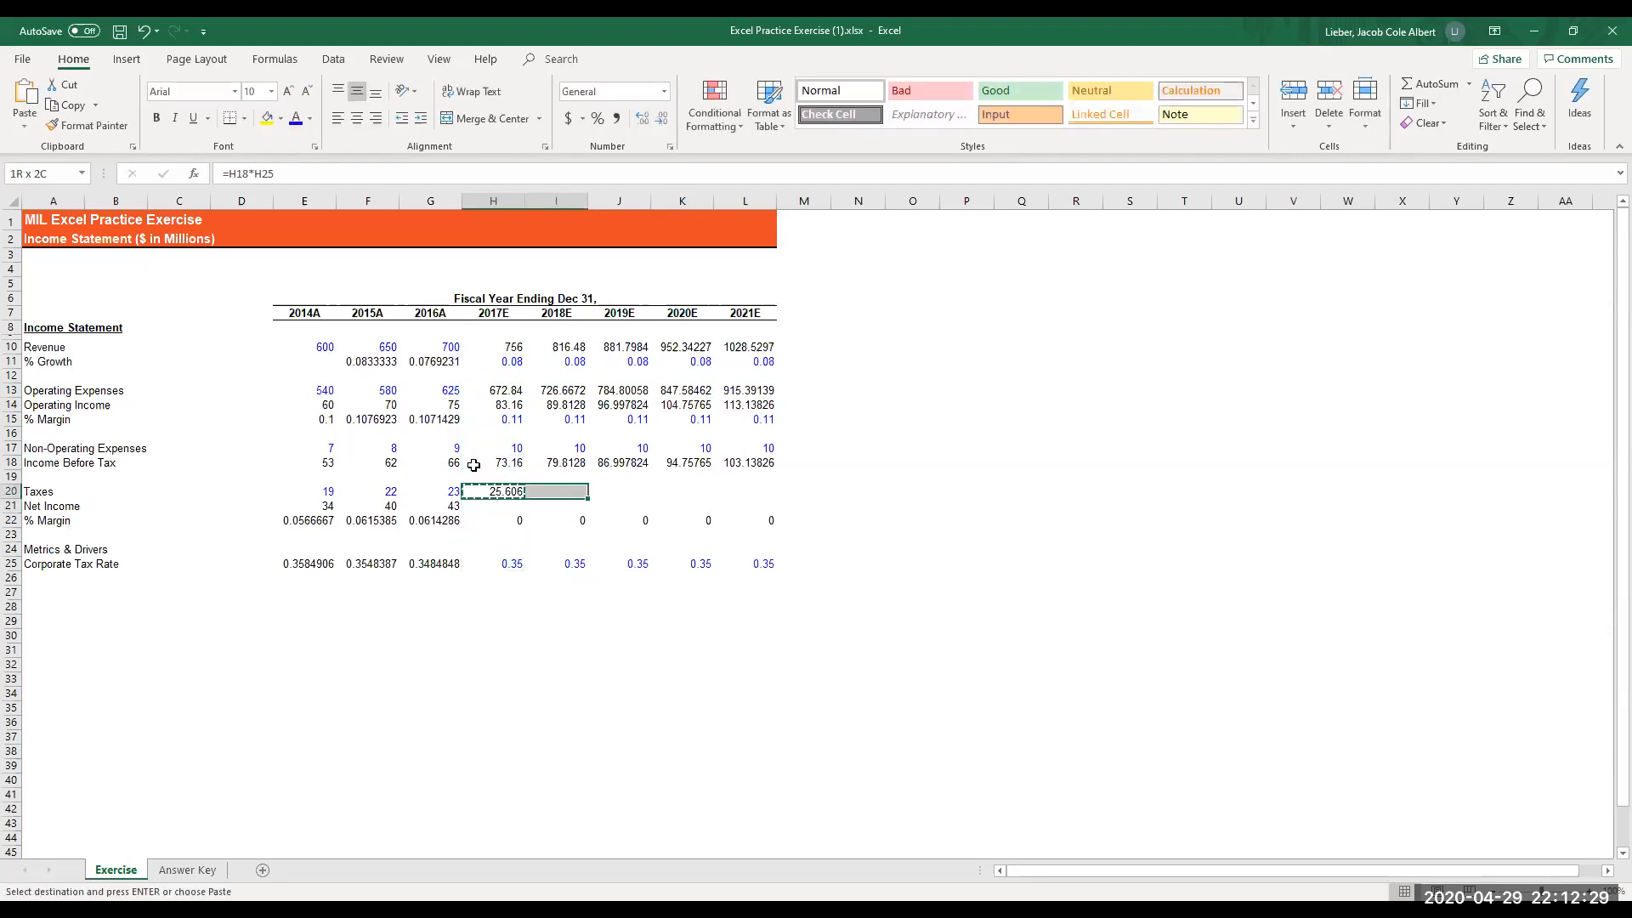
key("alt")
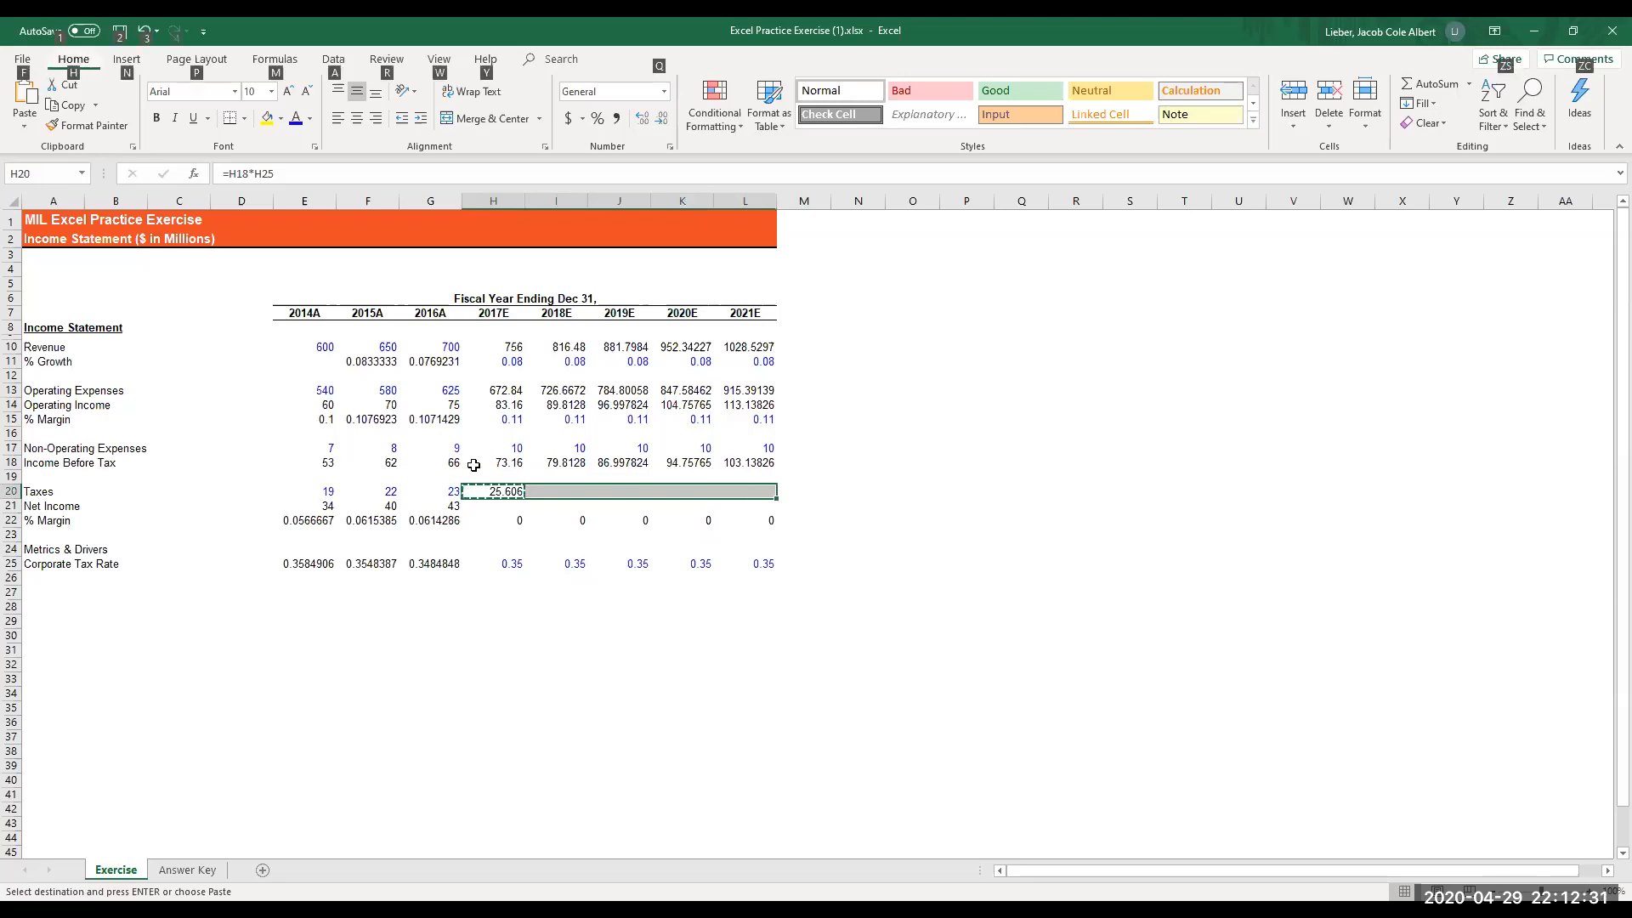
key("Return")
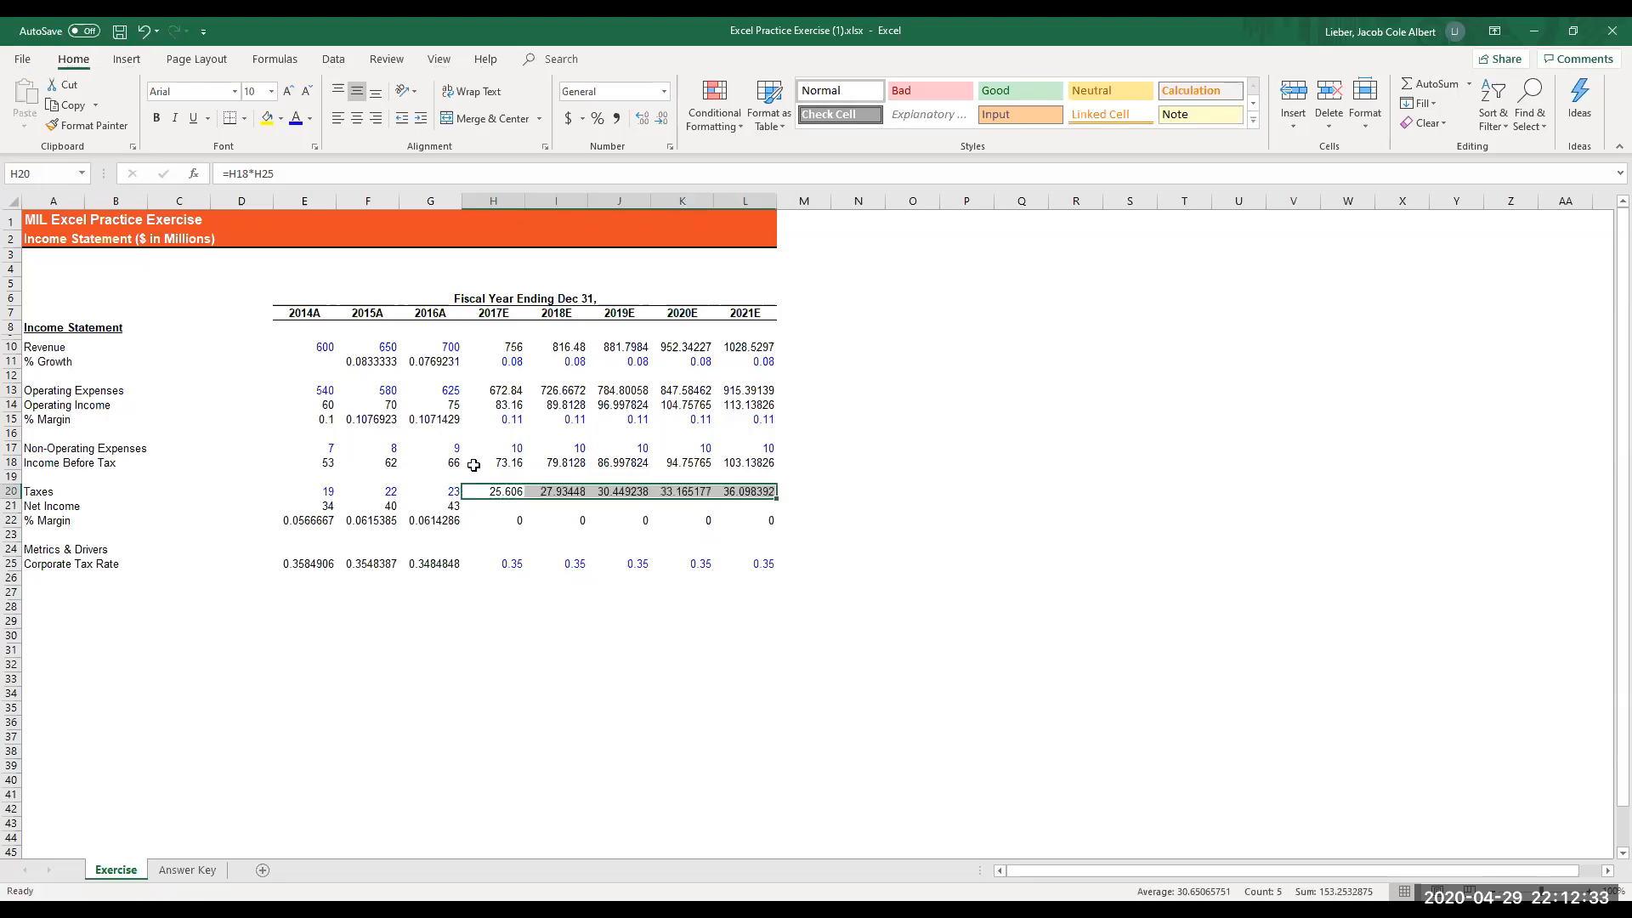
- Enter the 2017E net income formula =H18-H20 in cell H21
key("Down")
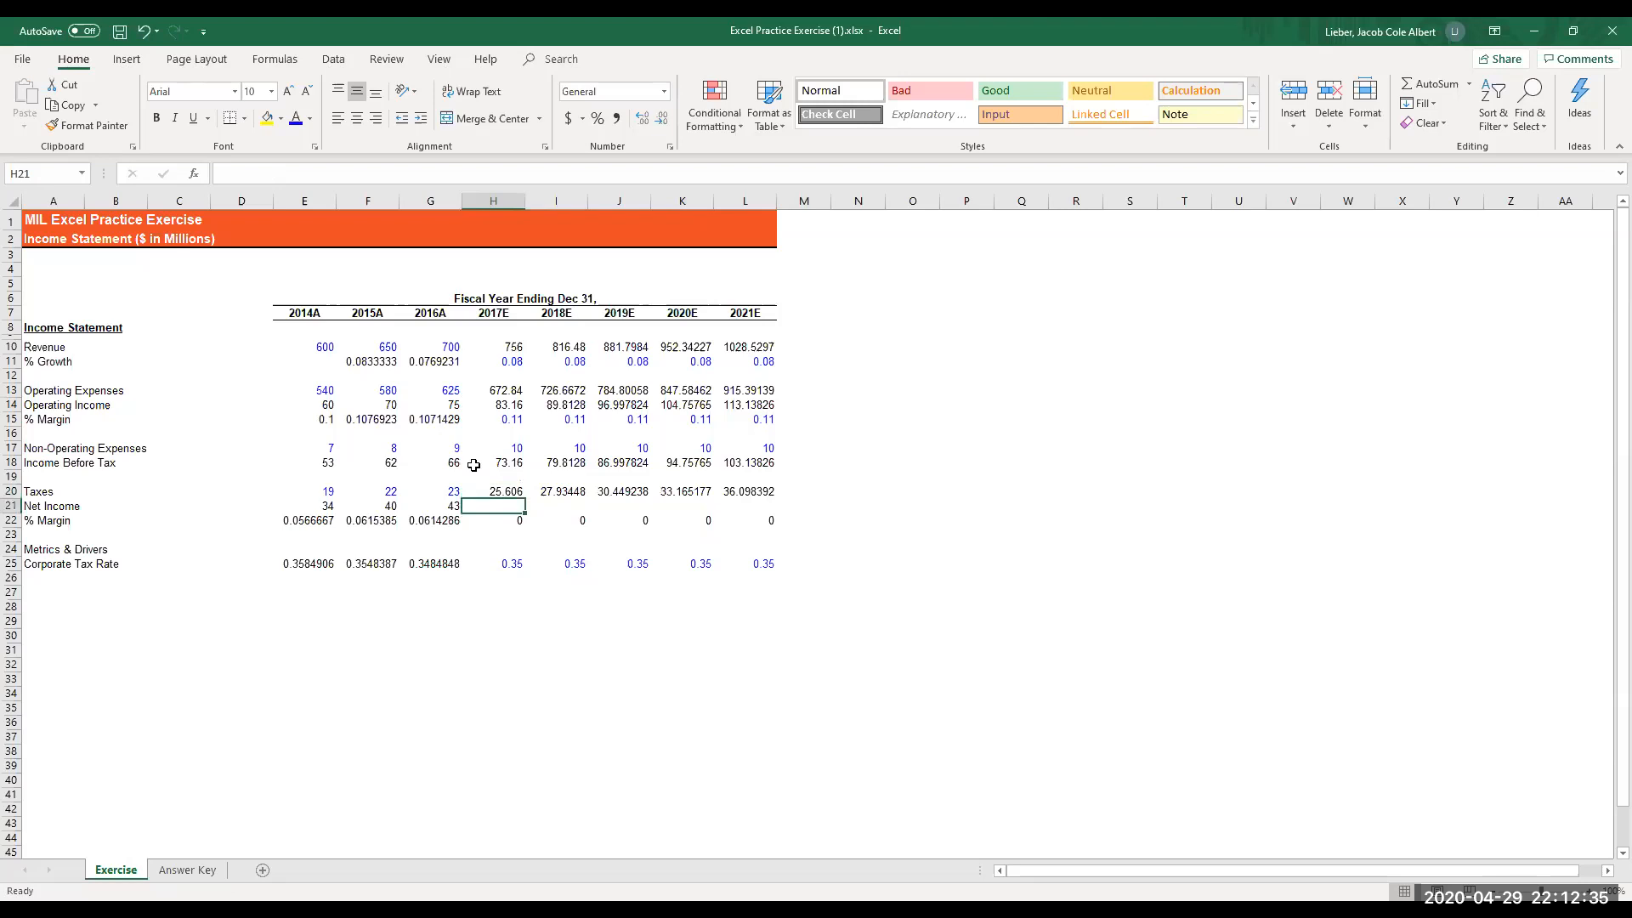
type("=")
left_click(473, 465)
type("-")
key("Up")
key("Return")
- Copy the 2017E net income formula in H21 and paste it across H21:L21 through 2021E
key("Up")
key("ctrl+c")
key("shift+Right")
key("shift+Right")
key("shift+Right")
key("shift+Right")
key("alt")
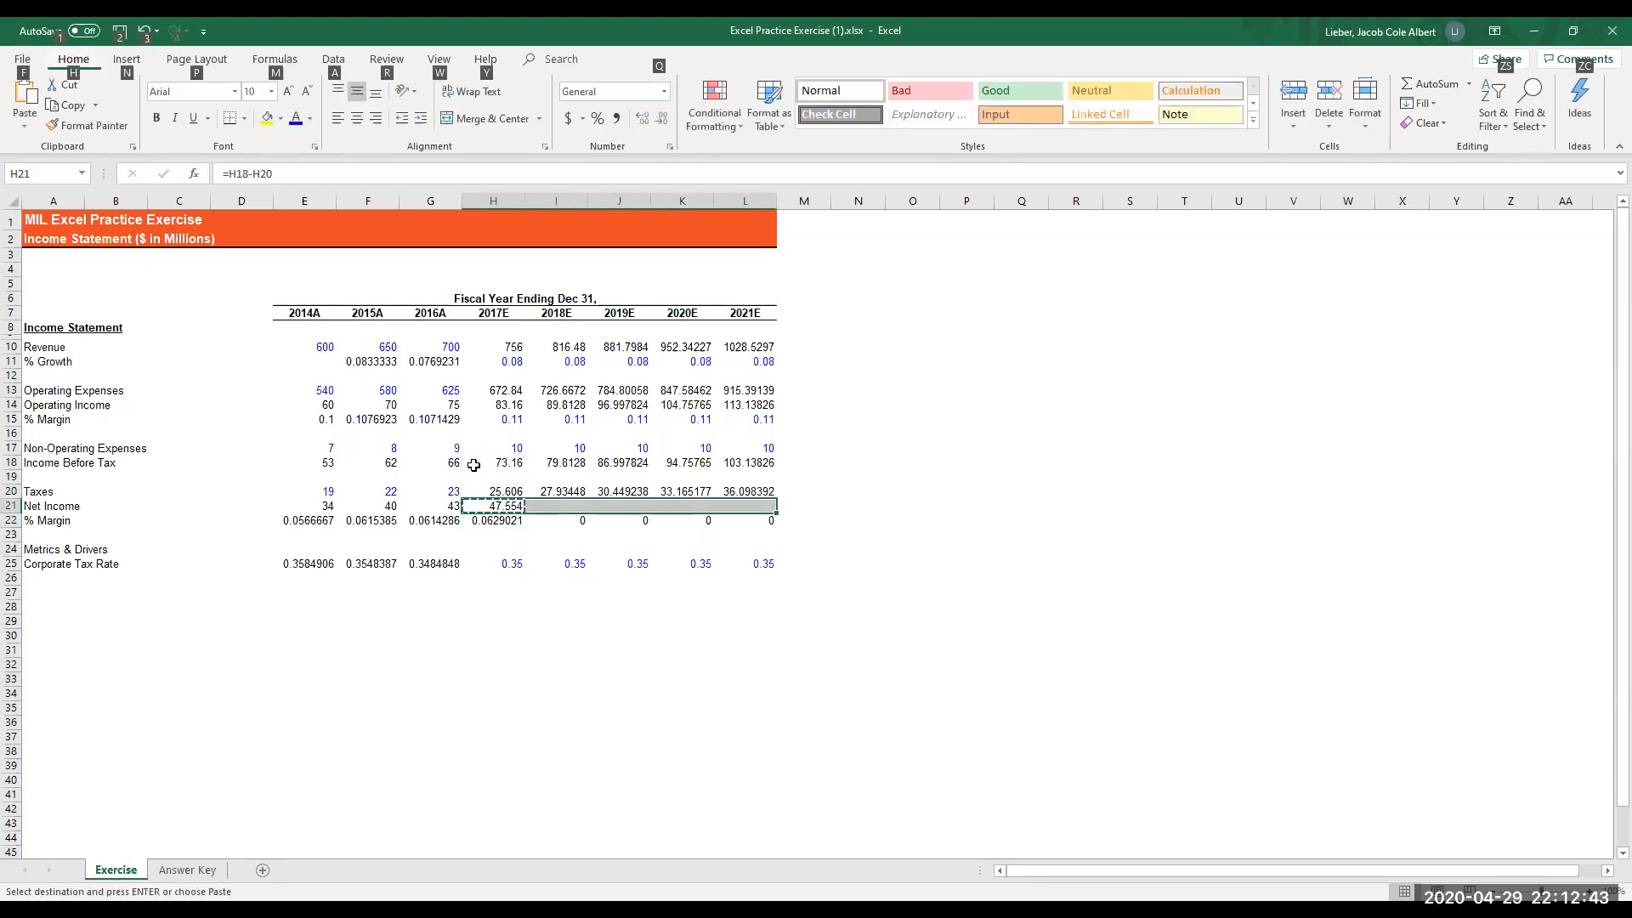
key("Return")
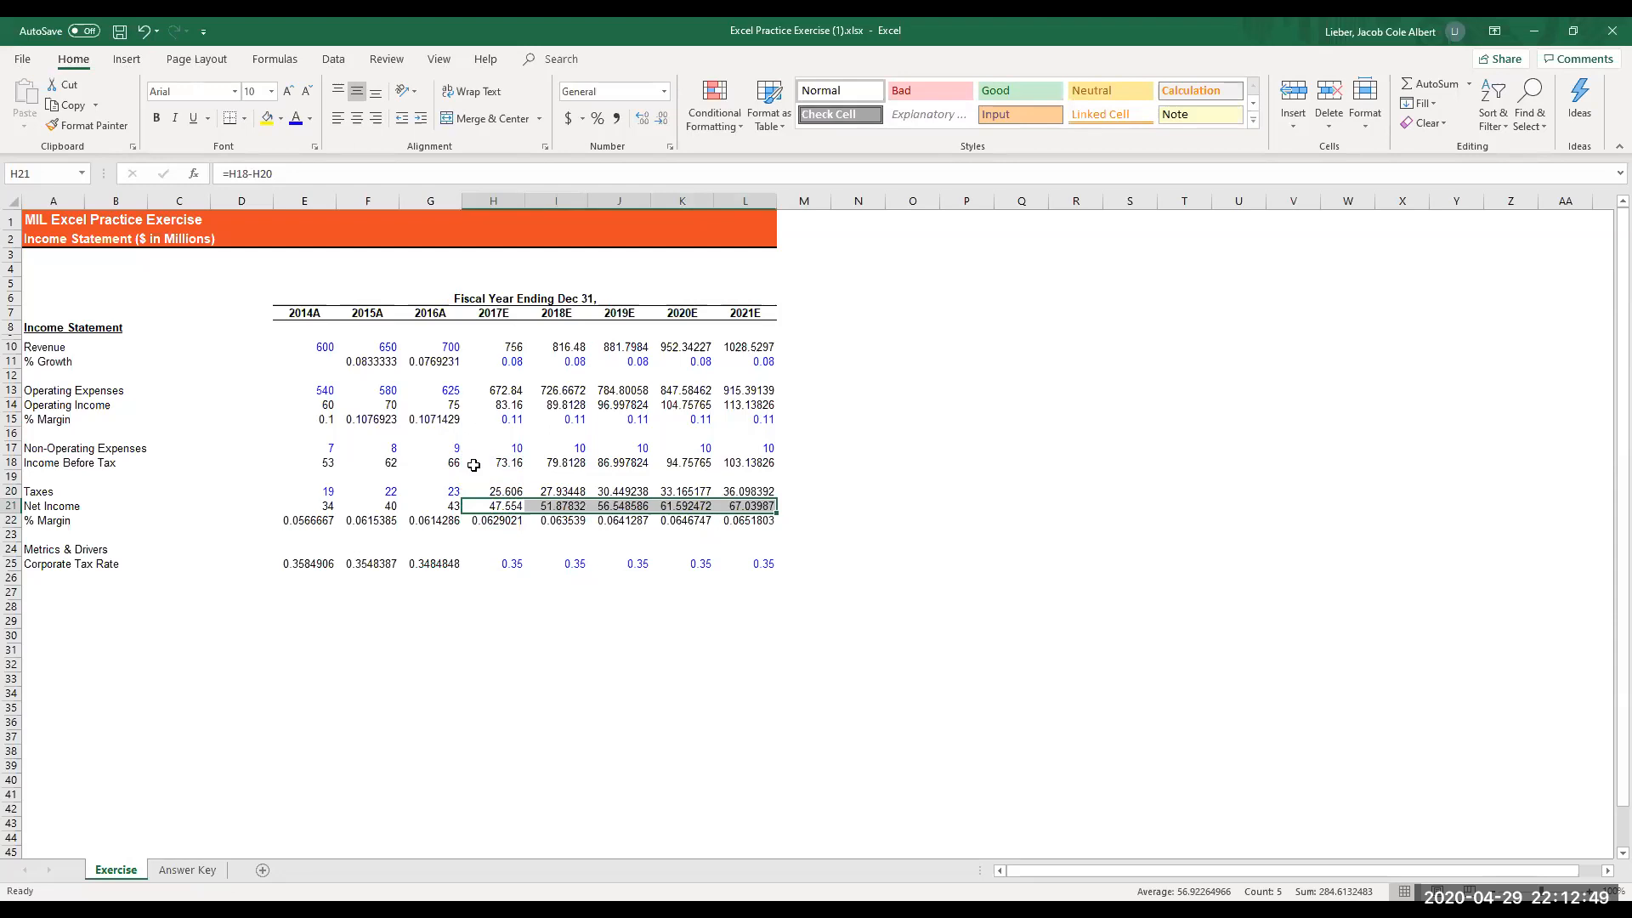
- Select the revenue values in E10:L10 and open their cell formatting options
key("Up")
key("Up")
key("Up")
key("Up")
key("Up")
key("Up")
key("Up")
key("Up")
key("Up")
key("Up")
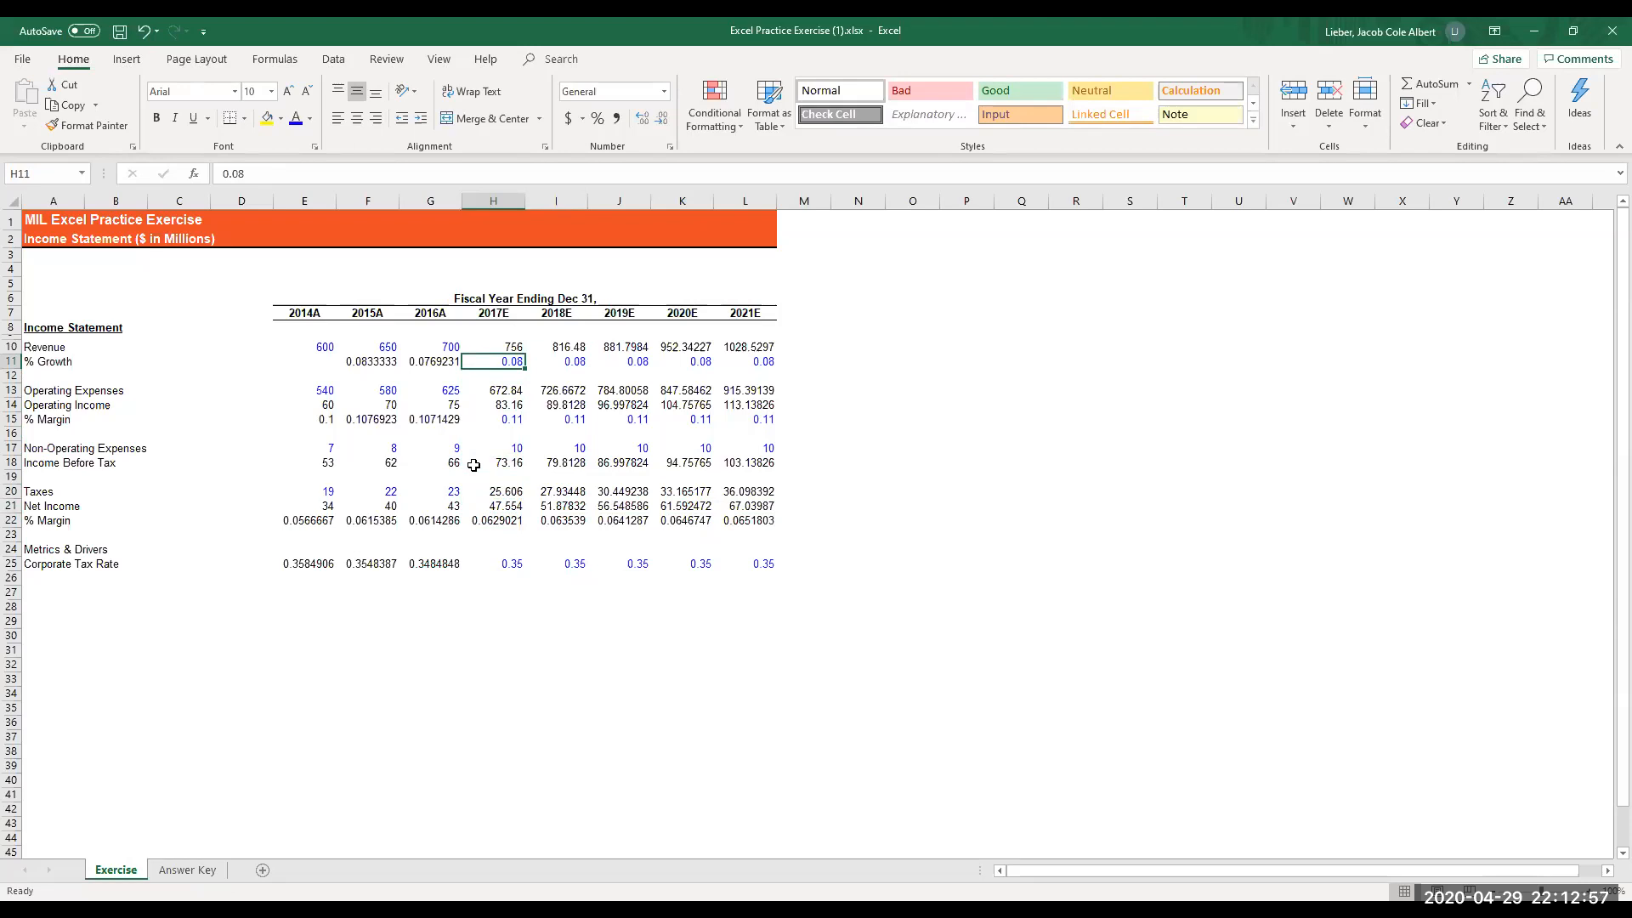
key("Left")
key("Left")
key("Left")
key("Up")
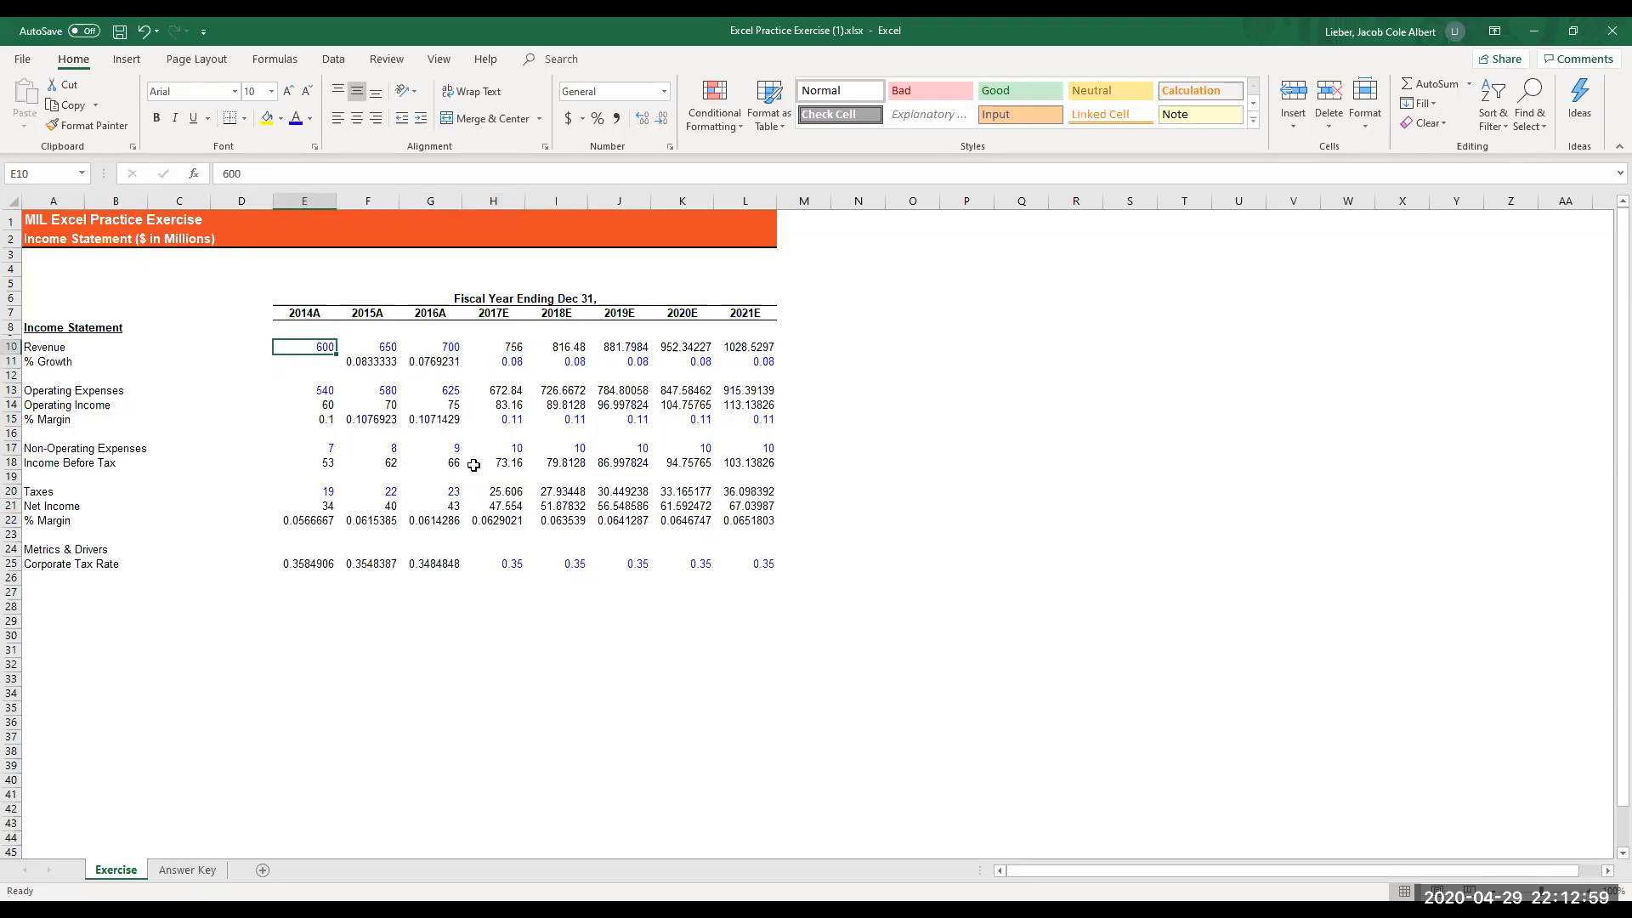
key("shift+Right")
key("shift+Right")
key("shift+Right")
key("shift+Right")
key("shift+Right")
key("shift+Right")
key("shift+Right")
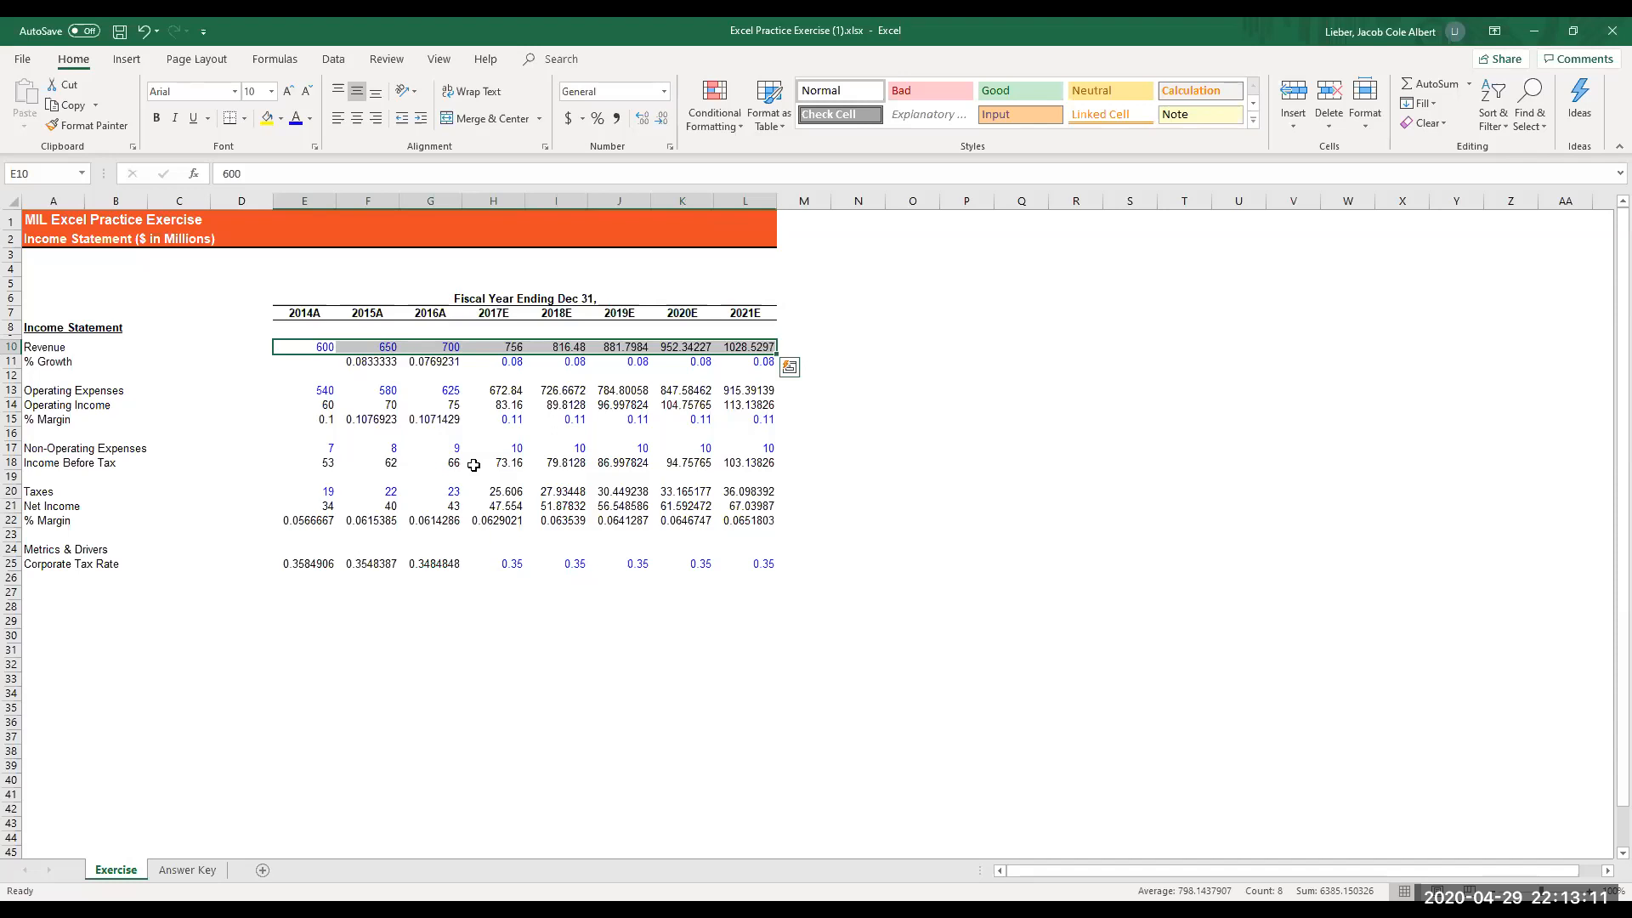
key("ctrl+1")
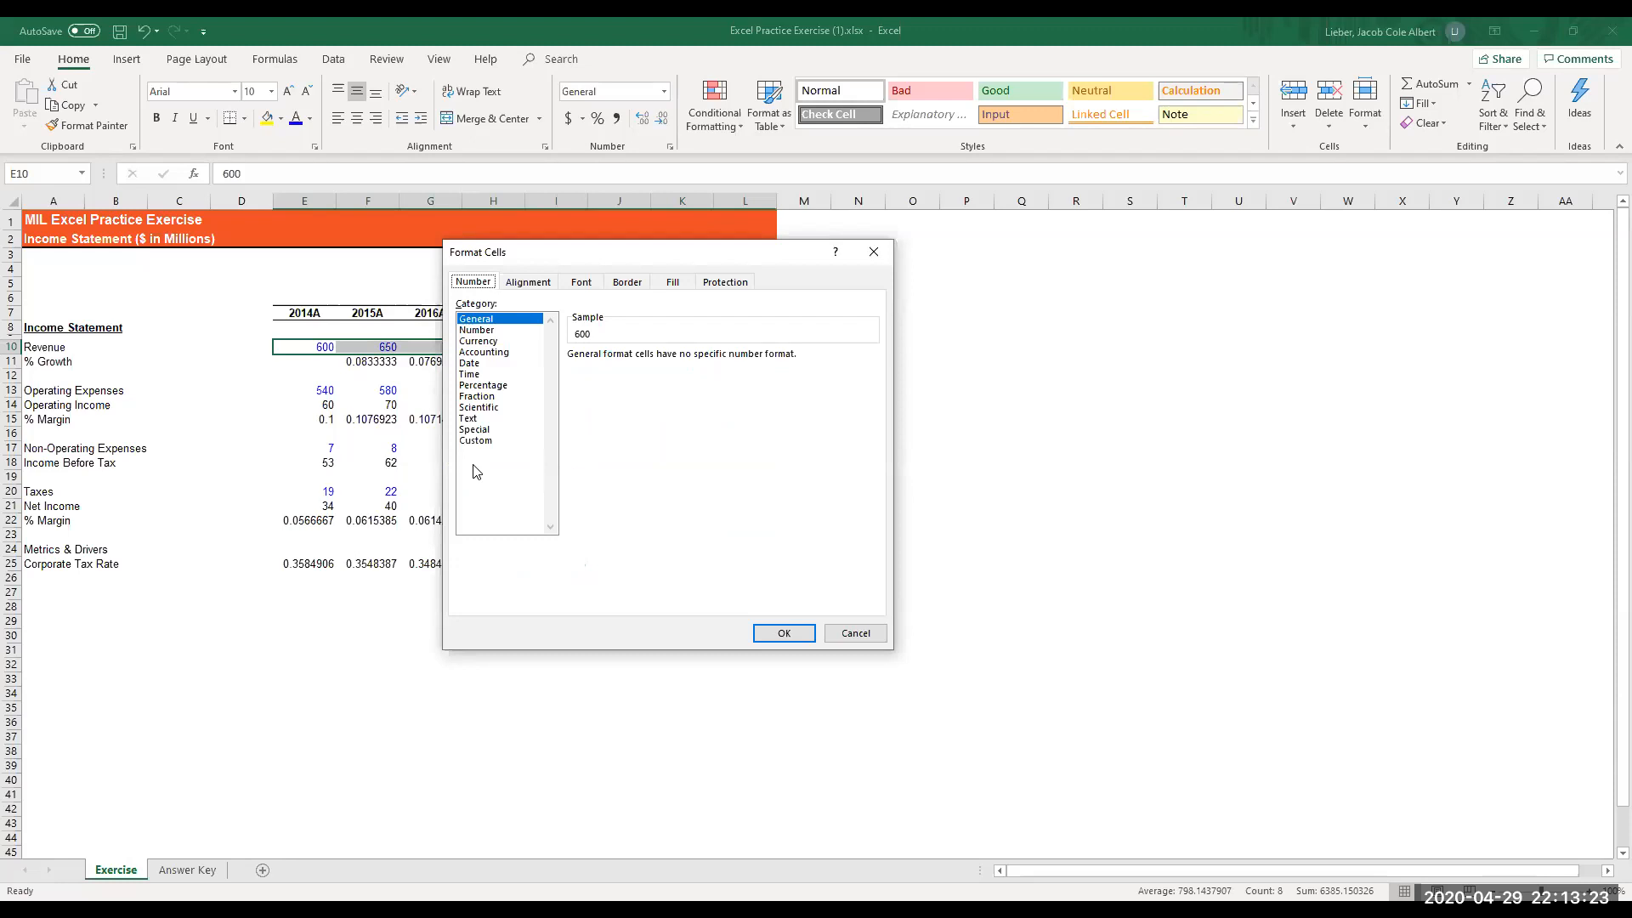
- Look through the alignment, font, border, fill and protection formatting options available for the revenue cells
key("ctrl+Tab")
key("ctrl+shift+Tab")
key("ctrl+Tab")
key("ctrl+shift+Tab")
key("ctrl+Tab")
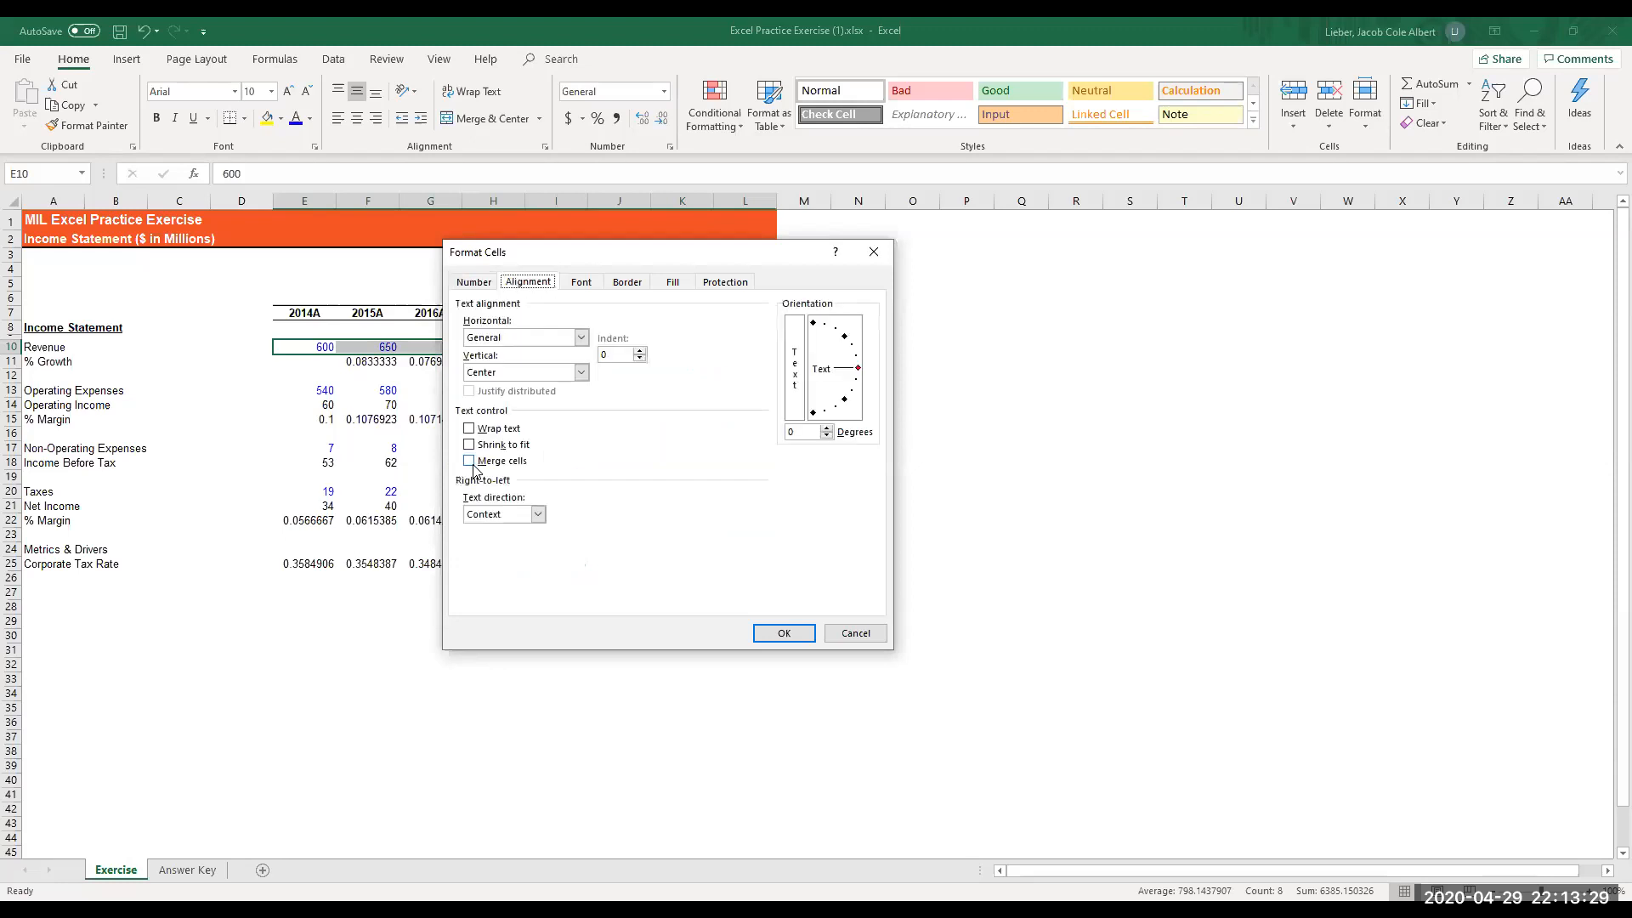
key("ctrl+Tab")
key("ctrl+Tab")
key("ctrl+Tab")
key("ctrl+Tab")
key("ctrl+Tab")
key("ctrl+Tab")
key("ctrl+Tab")
key("ctrl+Tab")
key("ctrl+Tab")
key("ctrl+Tab")
key("ctrl+Tab")
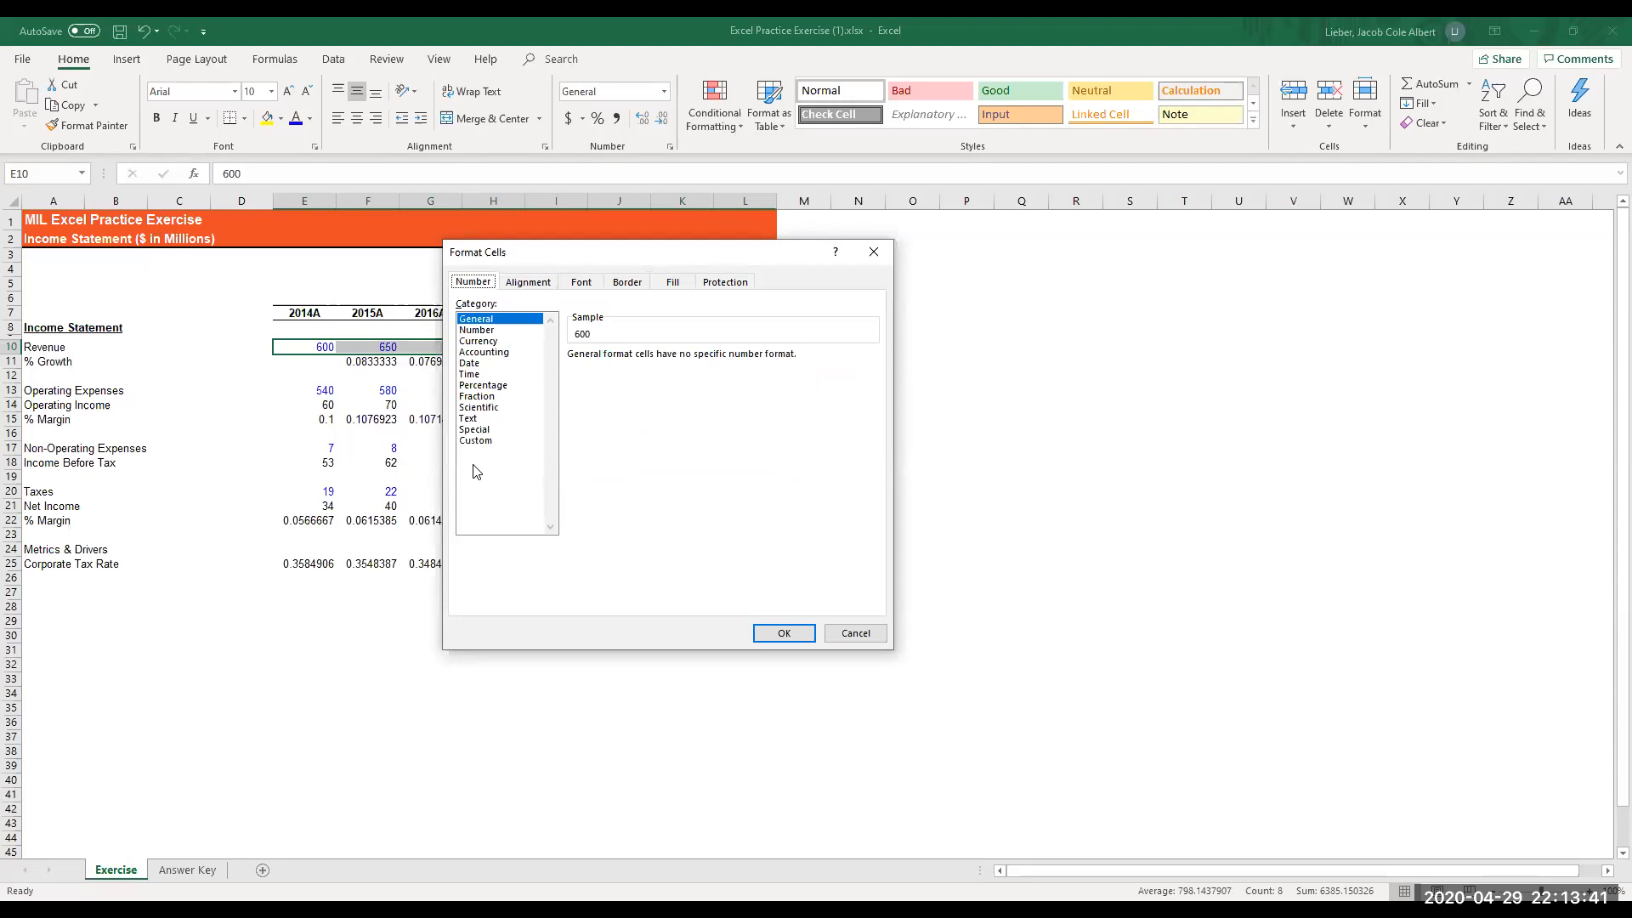
key("Tab")
key("Down")
key("Down")
key("Down")
key("Down")
key("Down")
key("Down")
key("Down")
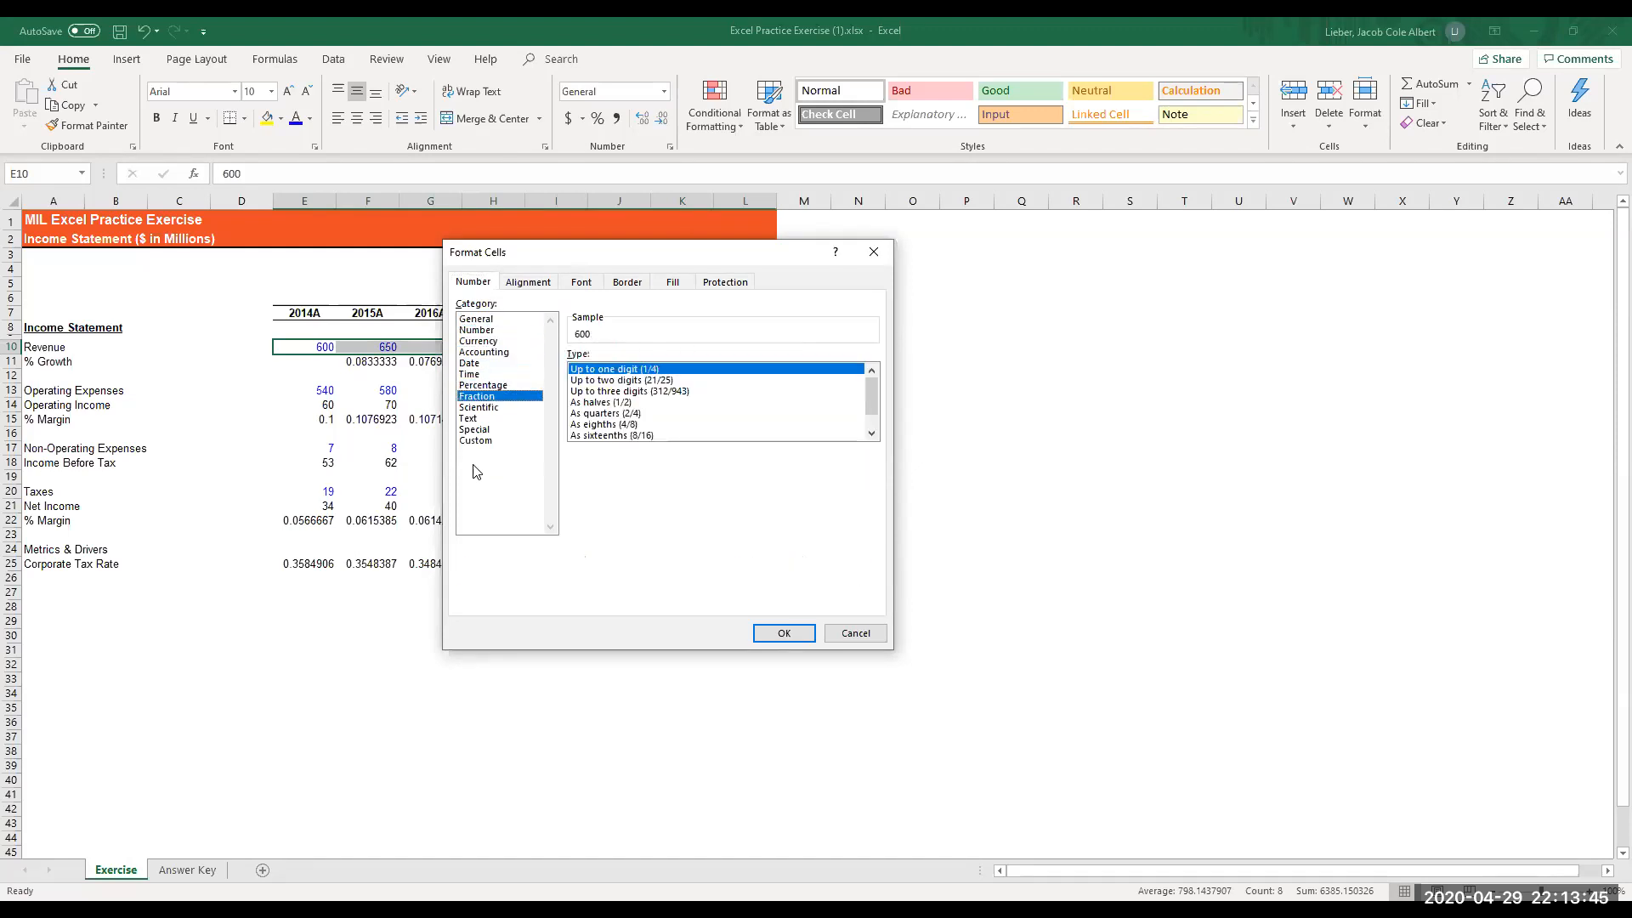
key("Down")
key("Down")
key("Down")
key("Down")
key("Tab")
key("Tab")
key("Tab")
key("Tab")
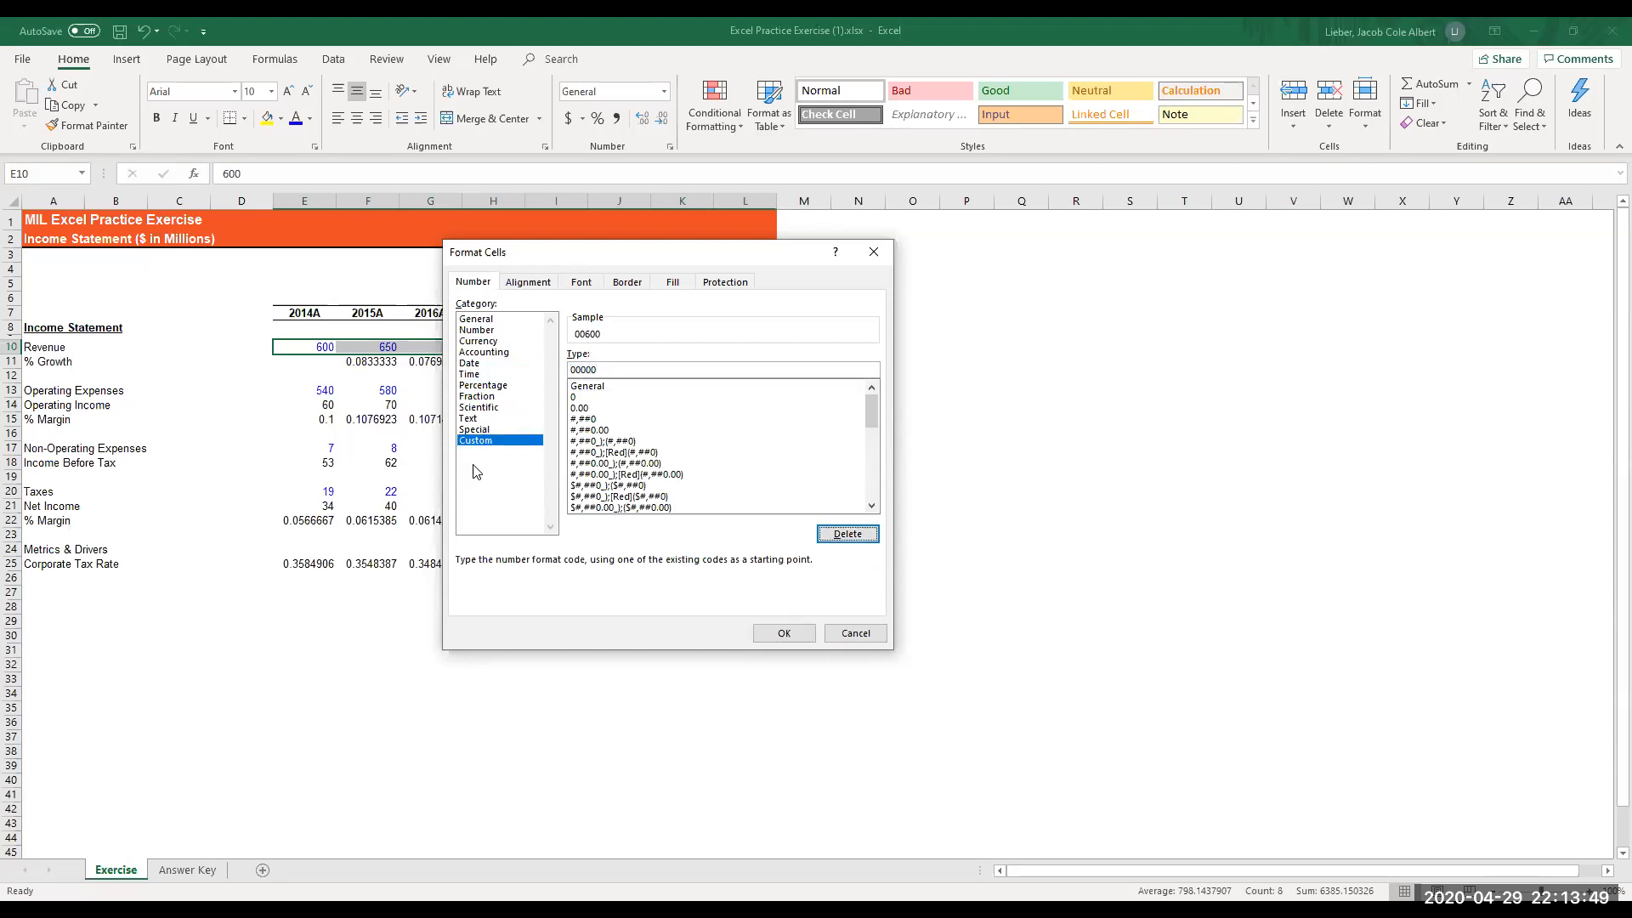
key("Tab")
key("Tab")
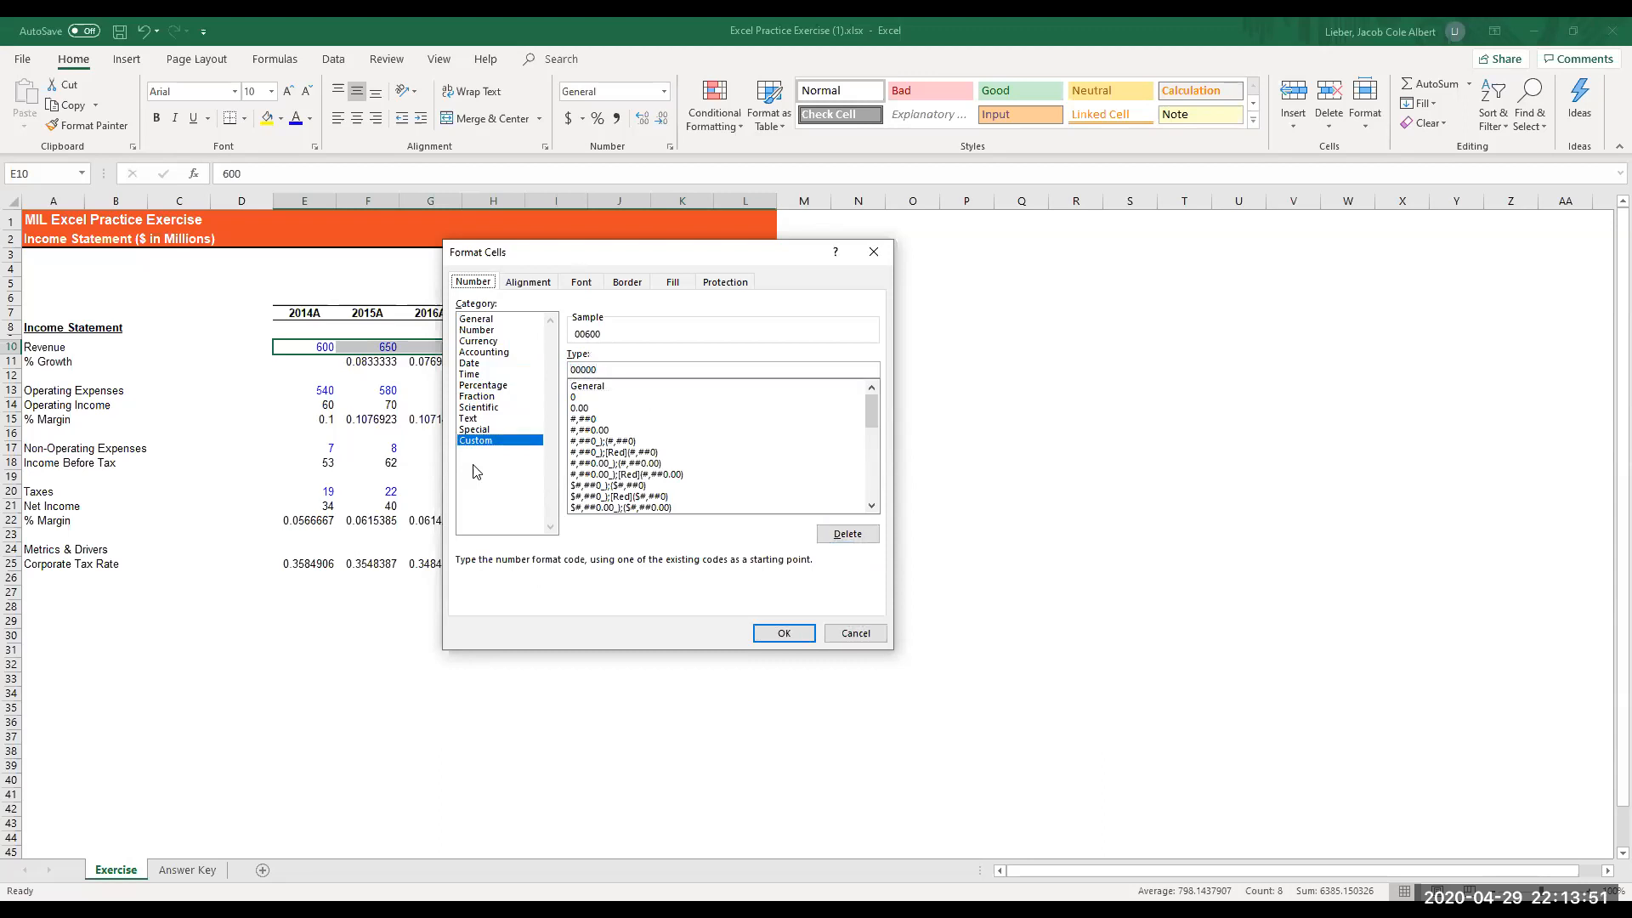
key("Right")
key("Right")
key("Tab")
key("Tab")
key("Tab")
key("Tab")
key("Tab")
key("Tab")
key("shift+Tab")
key("shift+Tab")
key("shift+Tab")
key("shift+Tab")
key("shift+Tab")
key("shift+Tab")
key("shift+Tab")
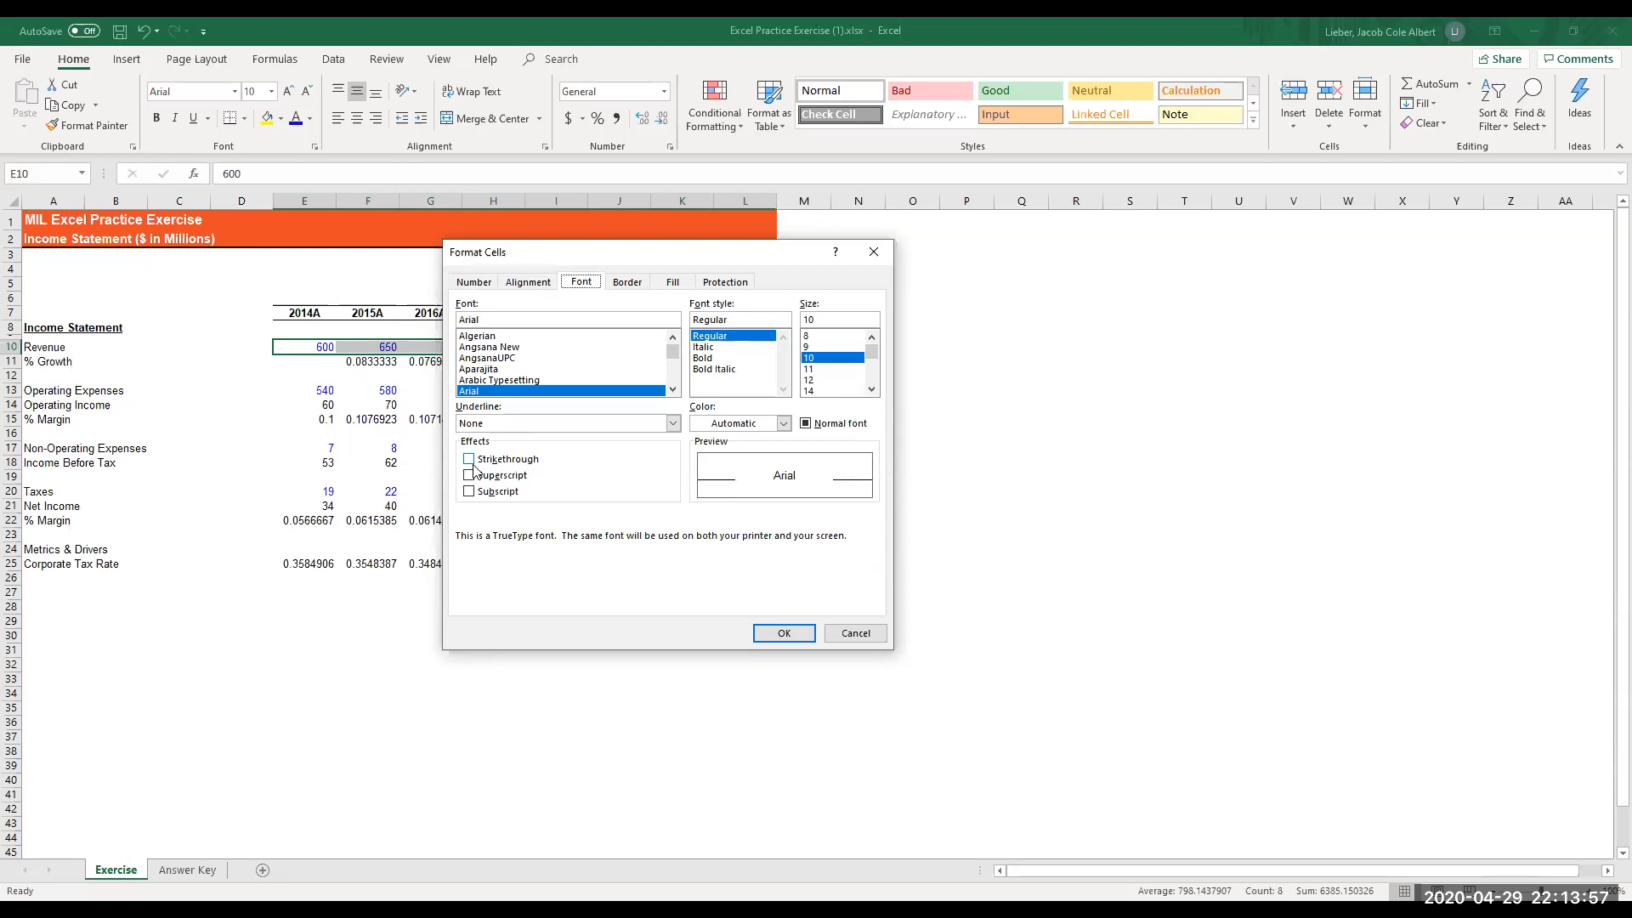
key("Left")
key("Left")
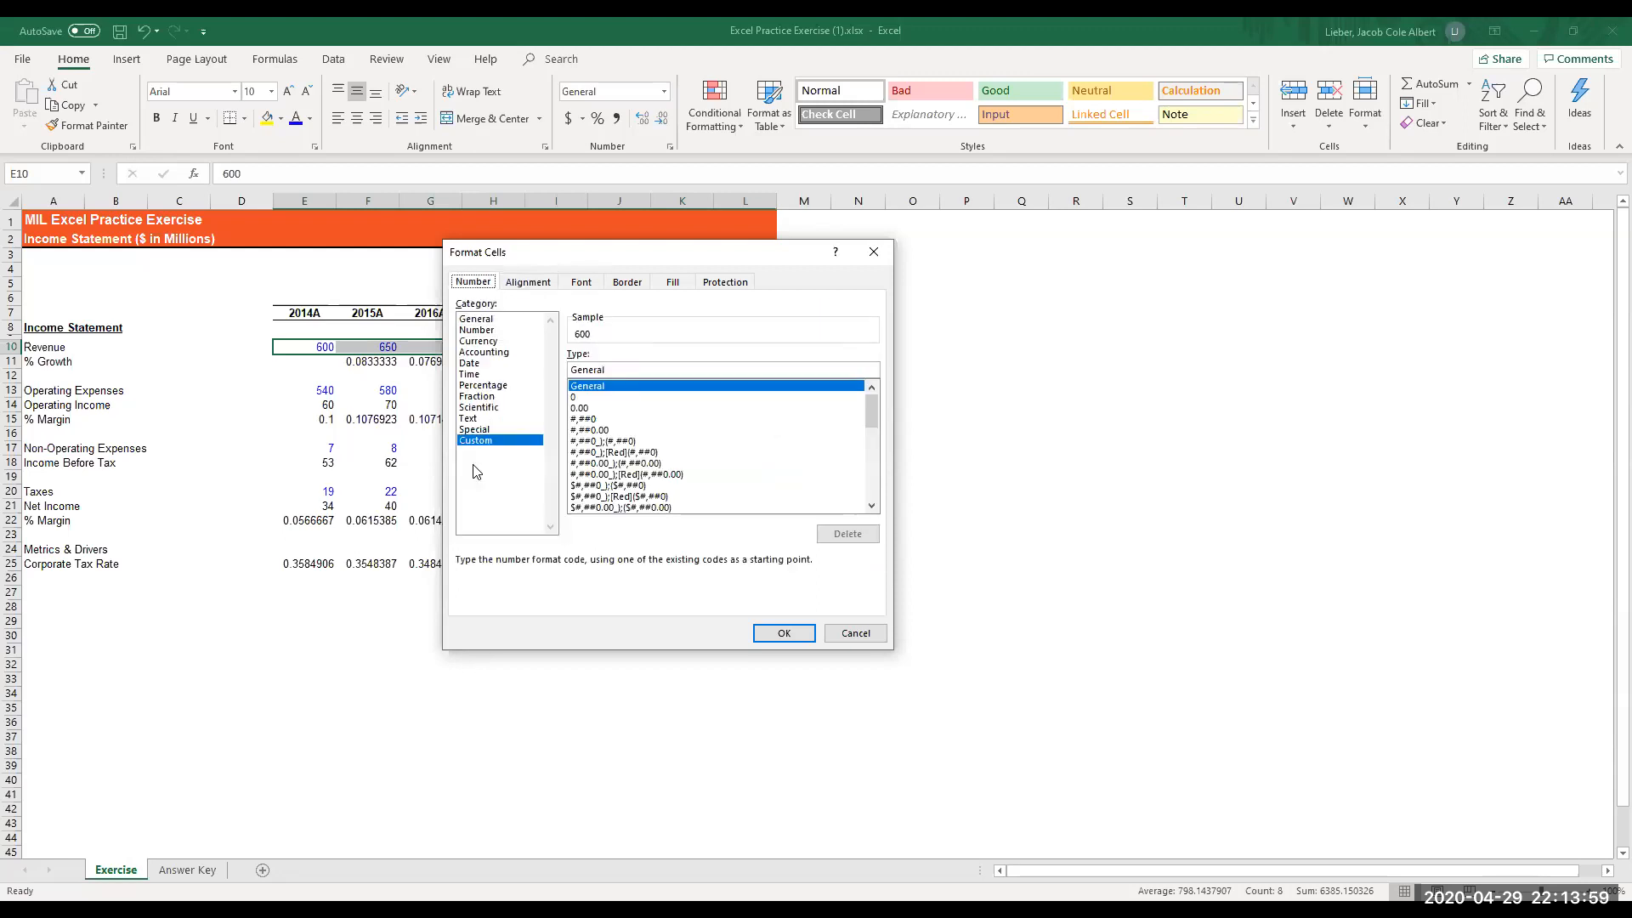
- Format the revenue values in E10:L10 as Currency with the $ symbol, 0 decimal places and black parenthesized negatives, ($1,234)
key("Tab")
key("Up")
key("Up")
key("Up")
key("Up")
key("Up")
key("Up")
key("Up")
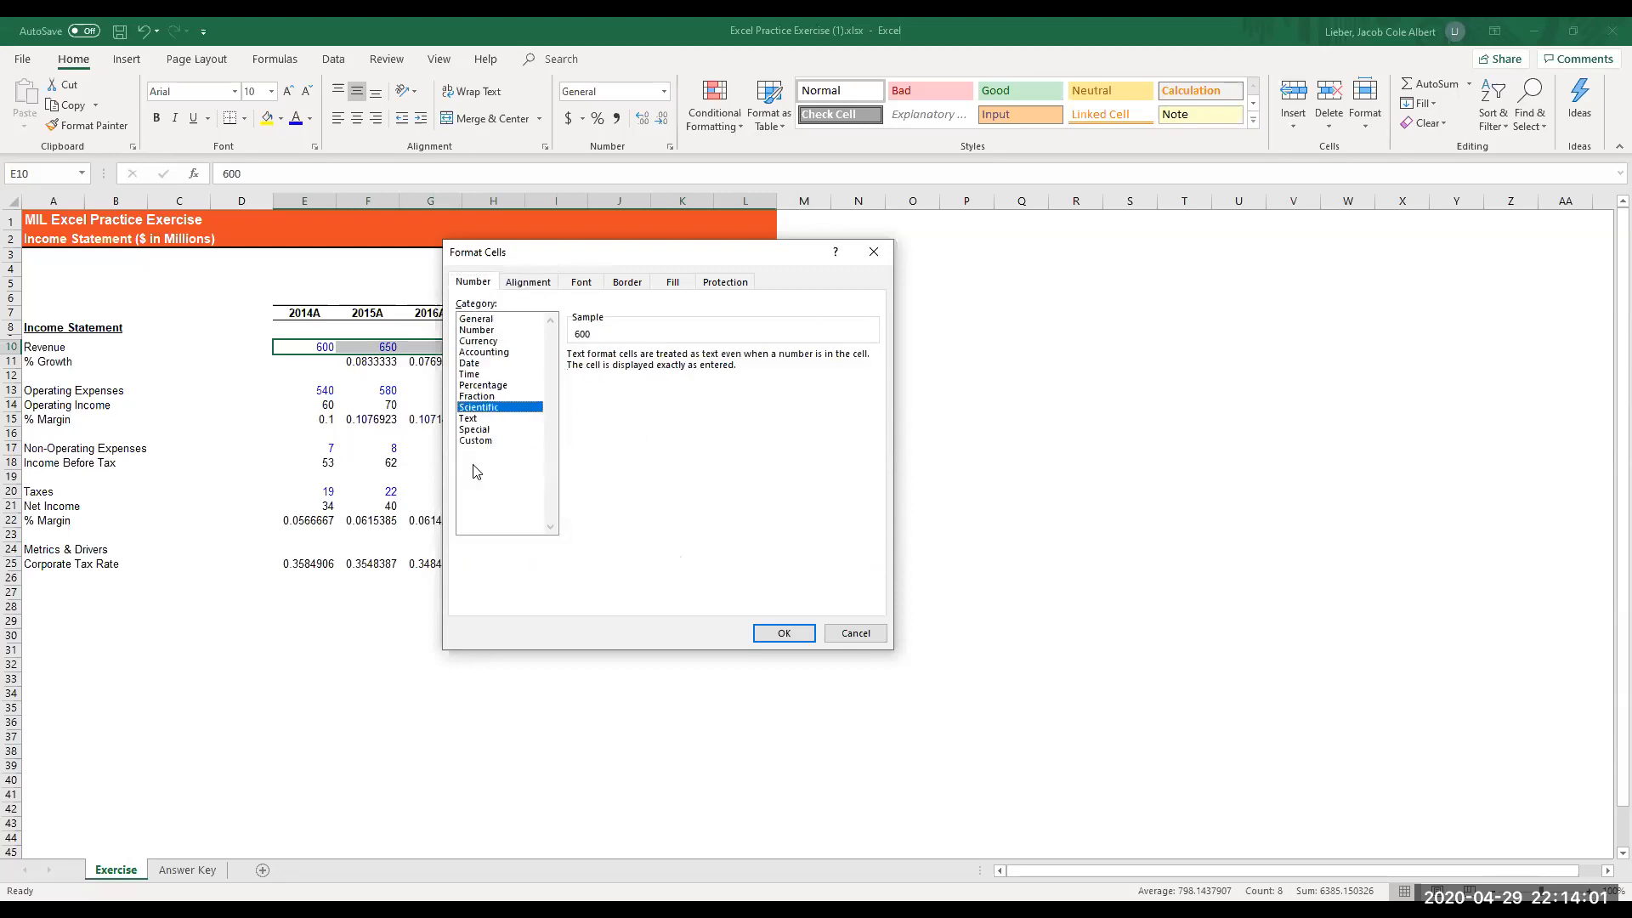
key("Up")
key("Up")
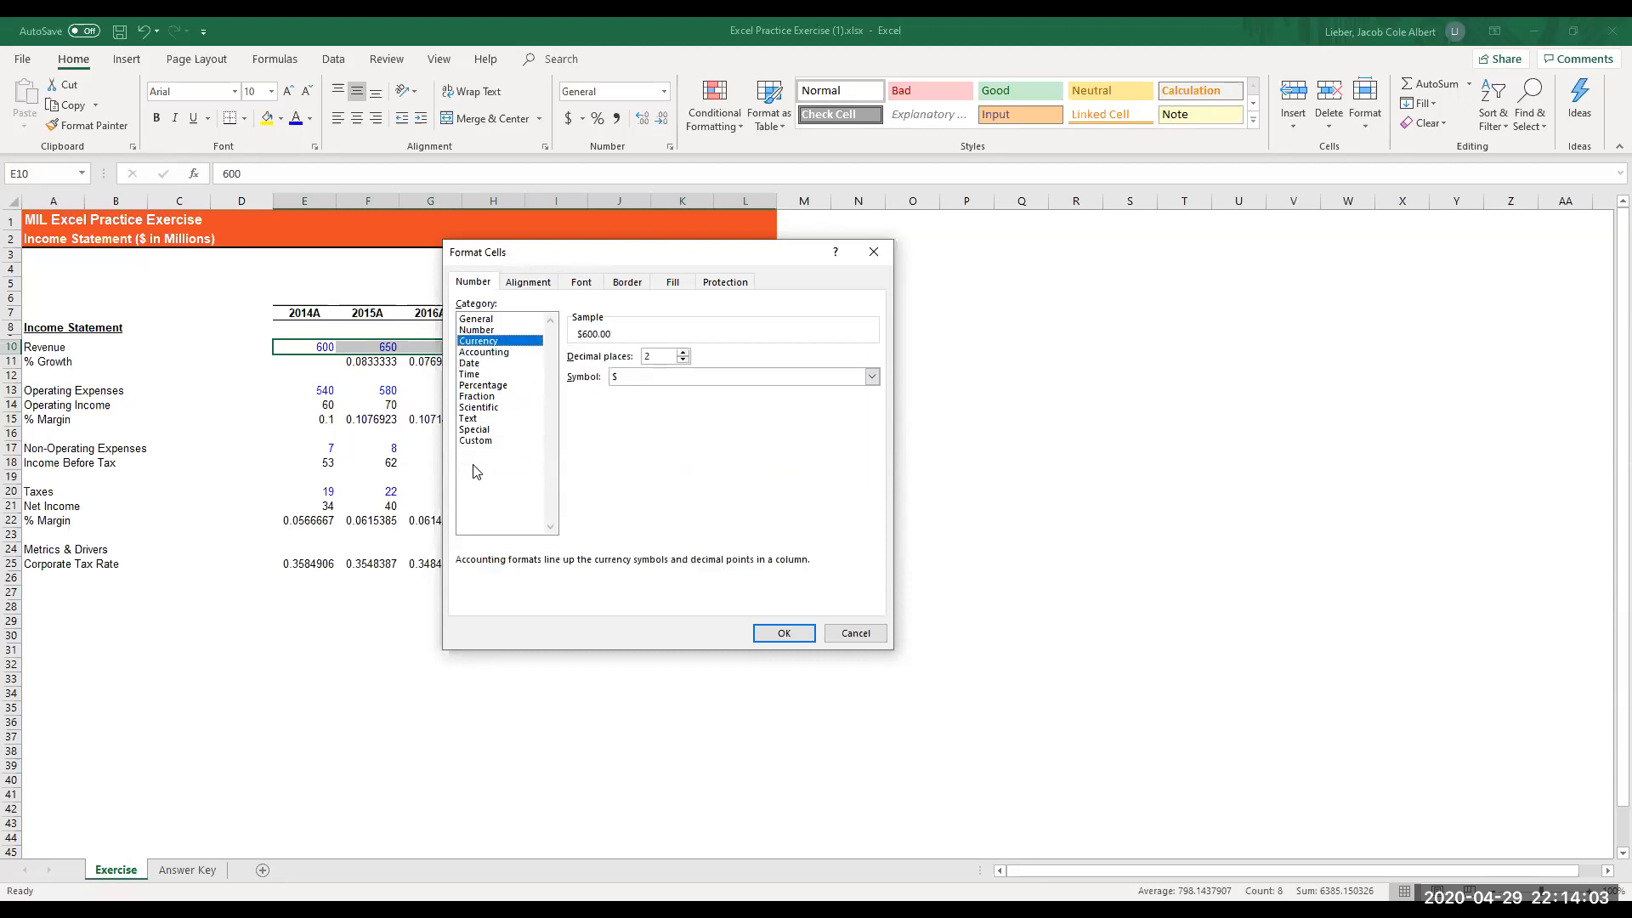
key("Tab")
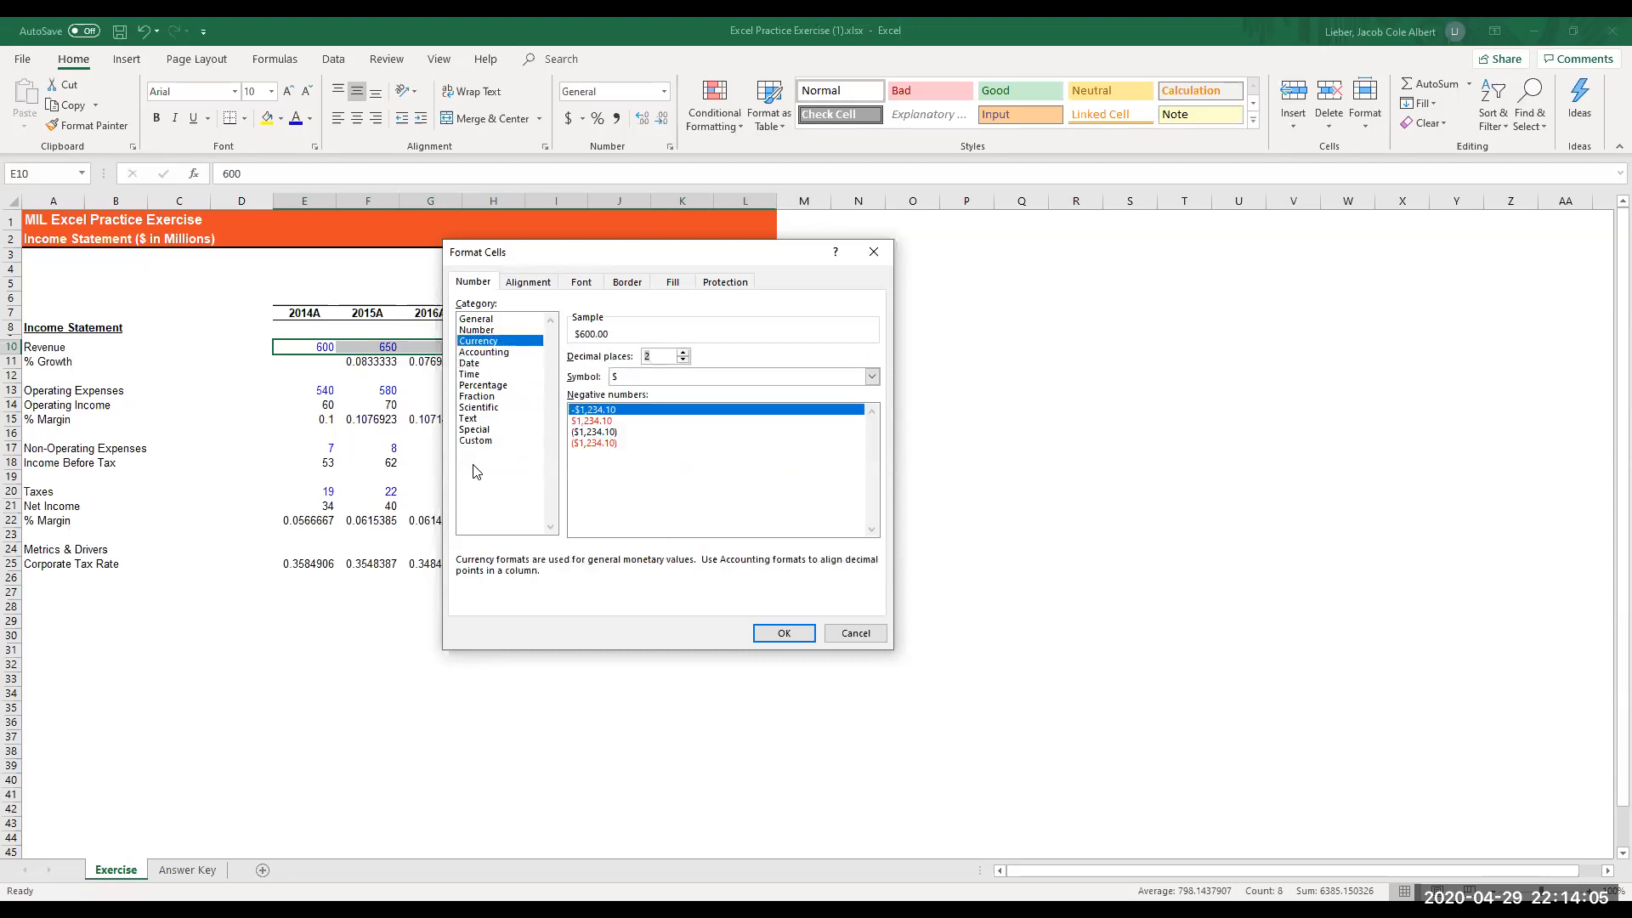
type("0")
key("Tab")
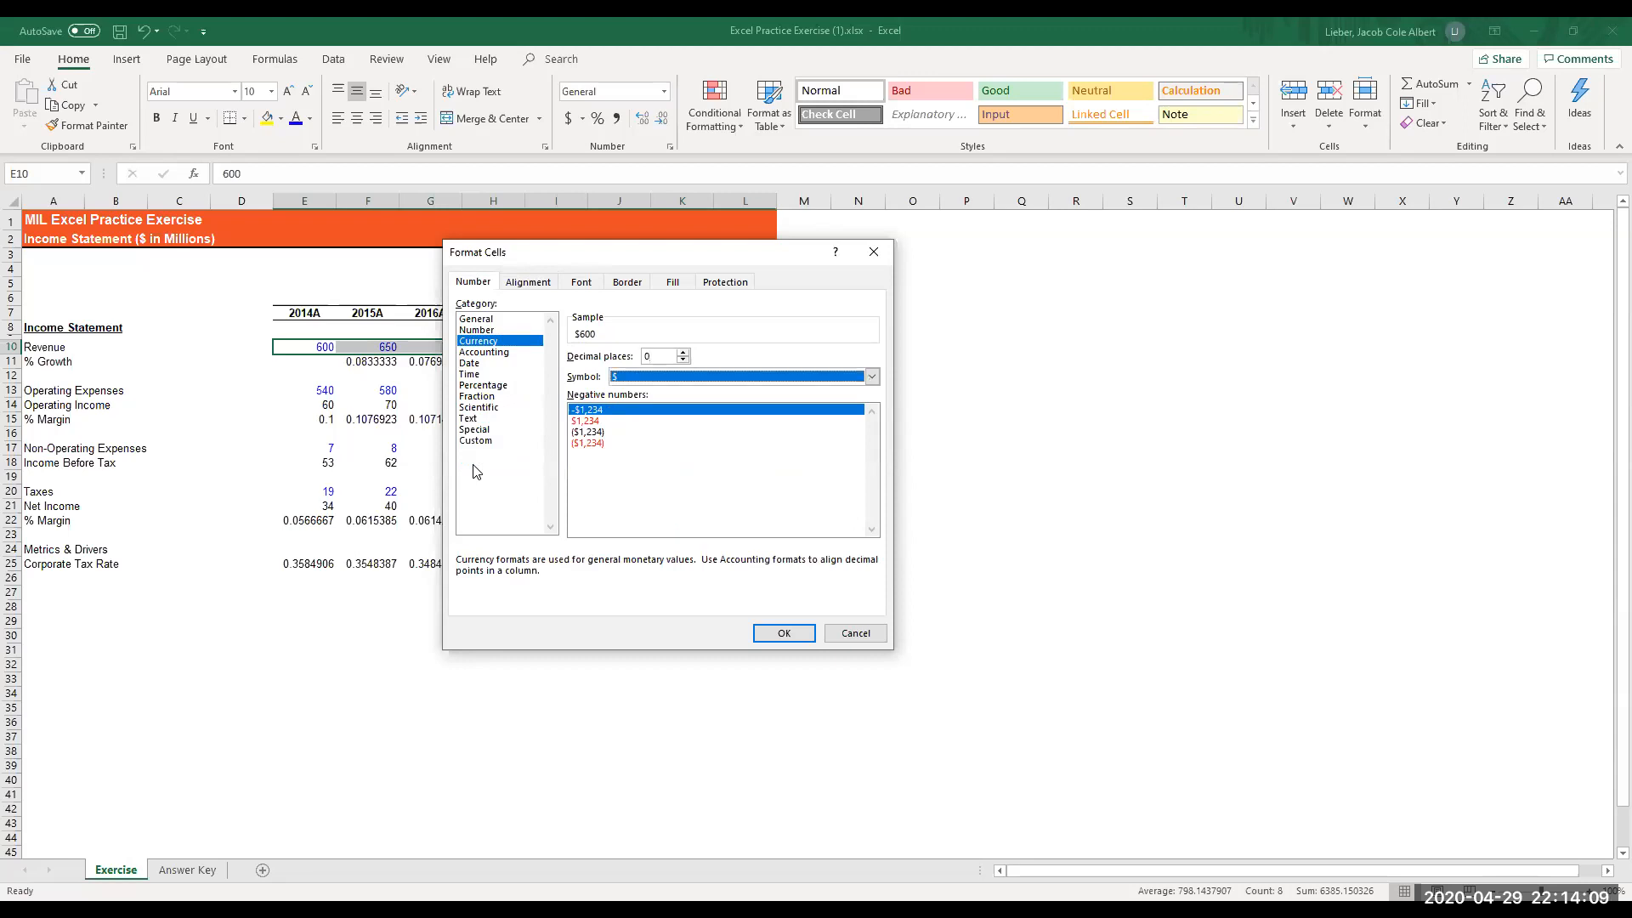
key("Tab")
key("Down")
key("Down")
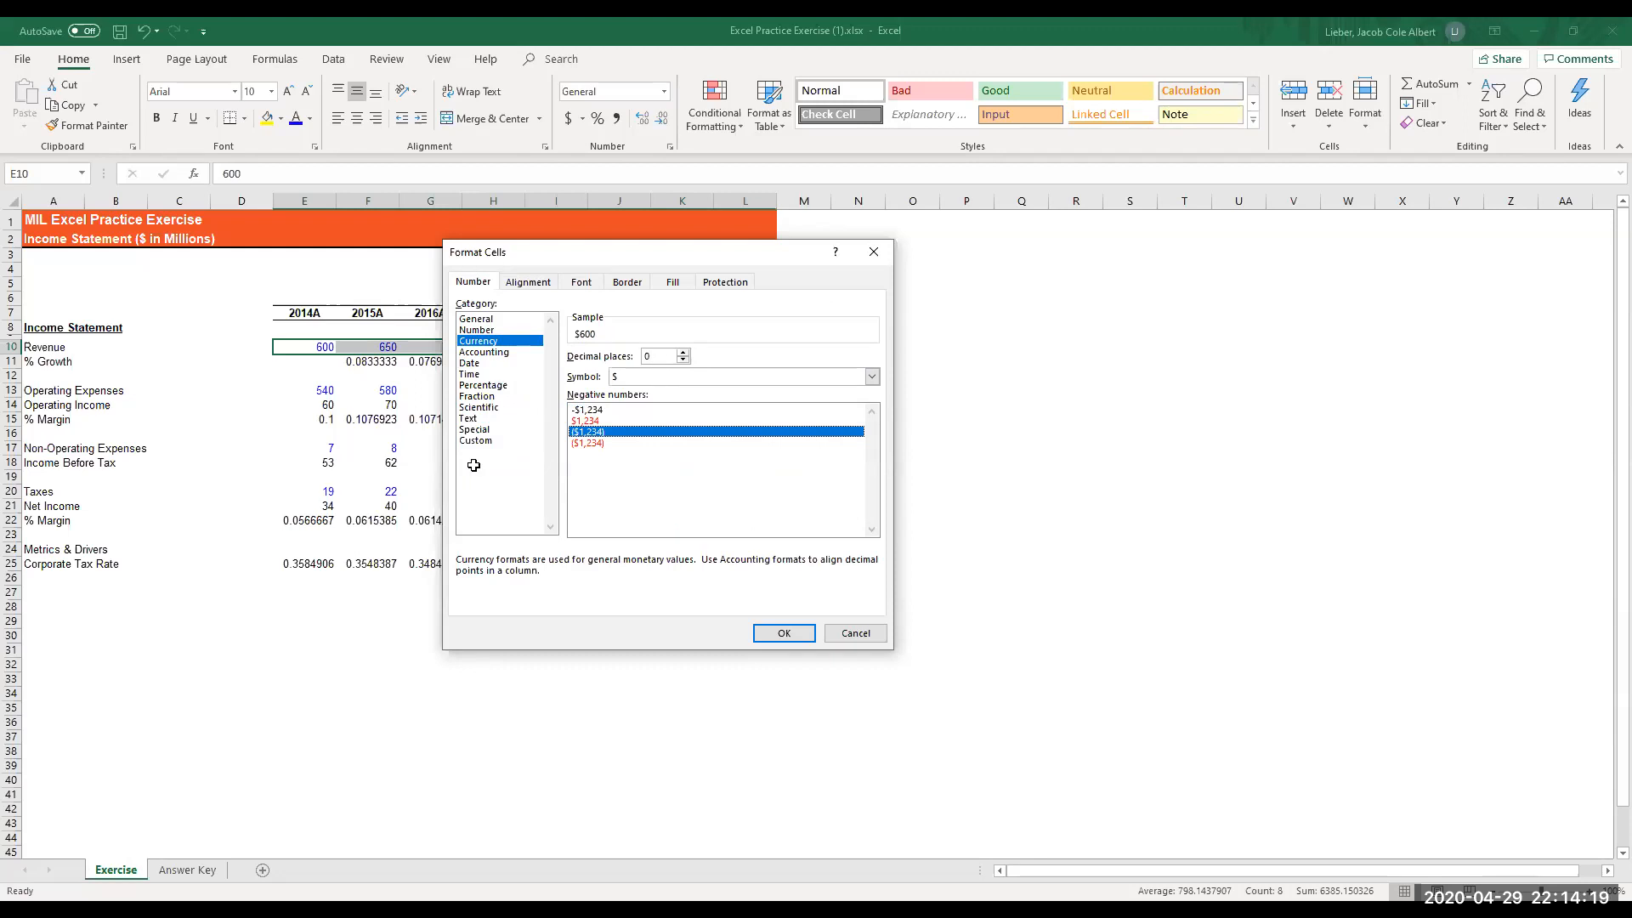
key("Return")
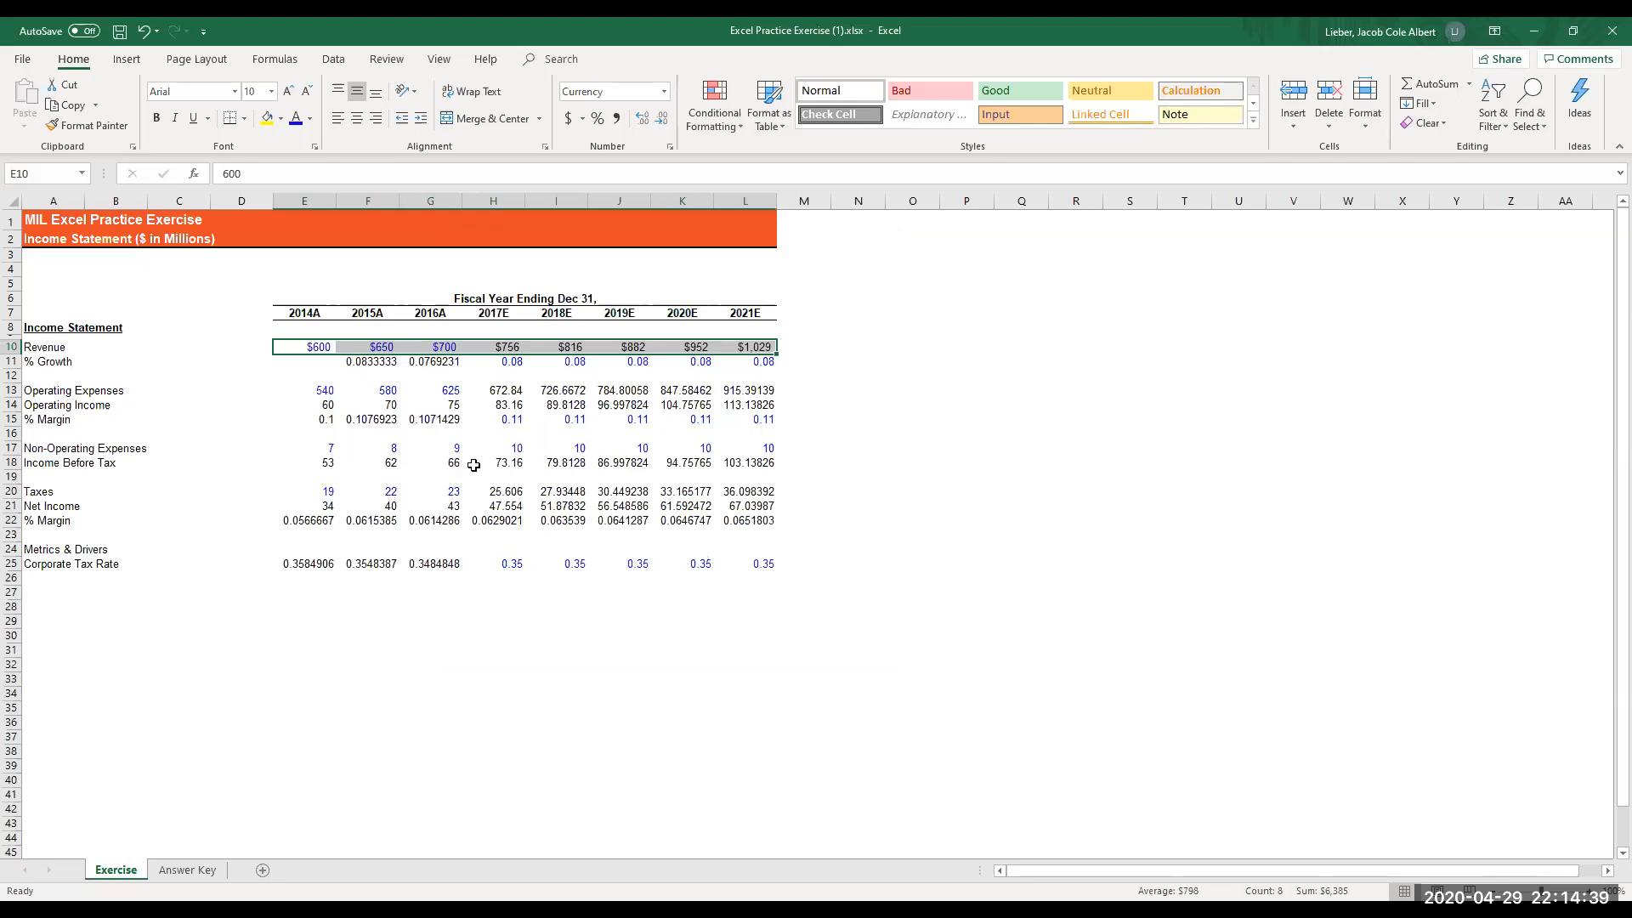
- Format the revenue growth rates in F11:L11 as percentages with one decimal place
key("Down")
key("Right")
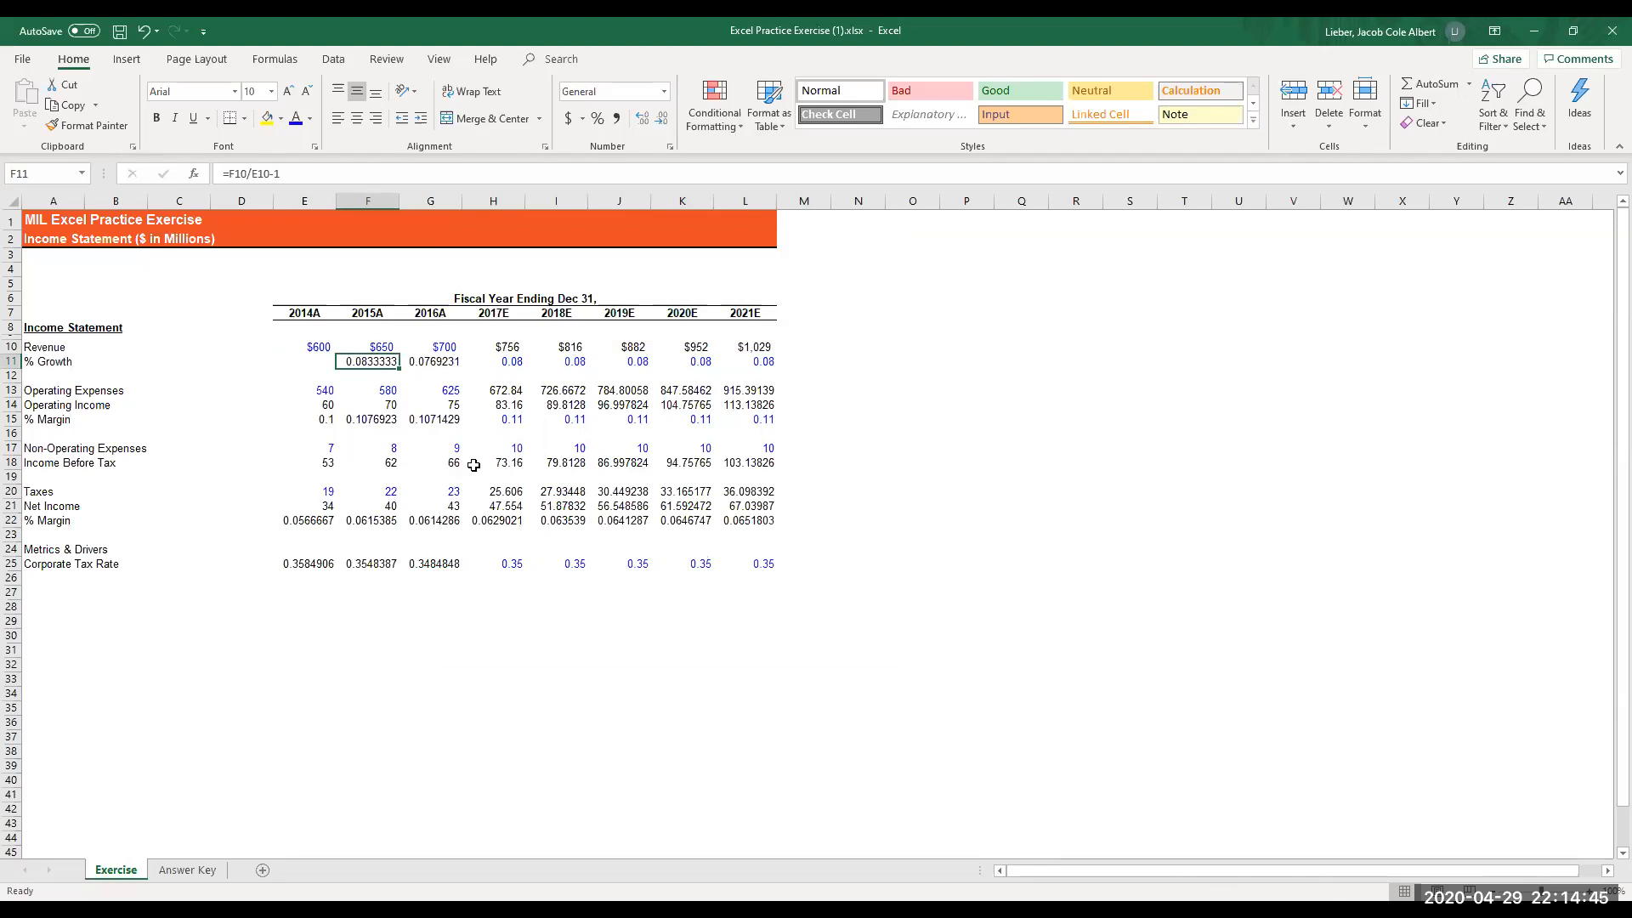
key("shift+Right")
key("shift+Right")
key("shift+Right")
key("shift+Right")
key("shift+Right")
key("shift+Right")
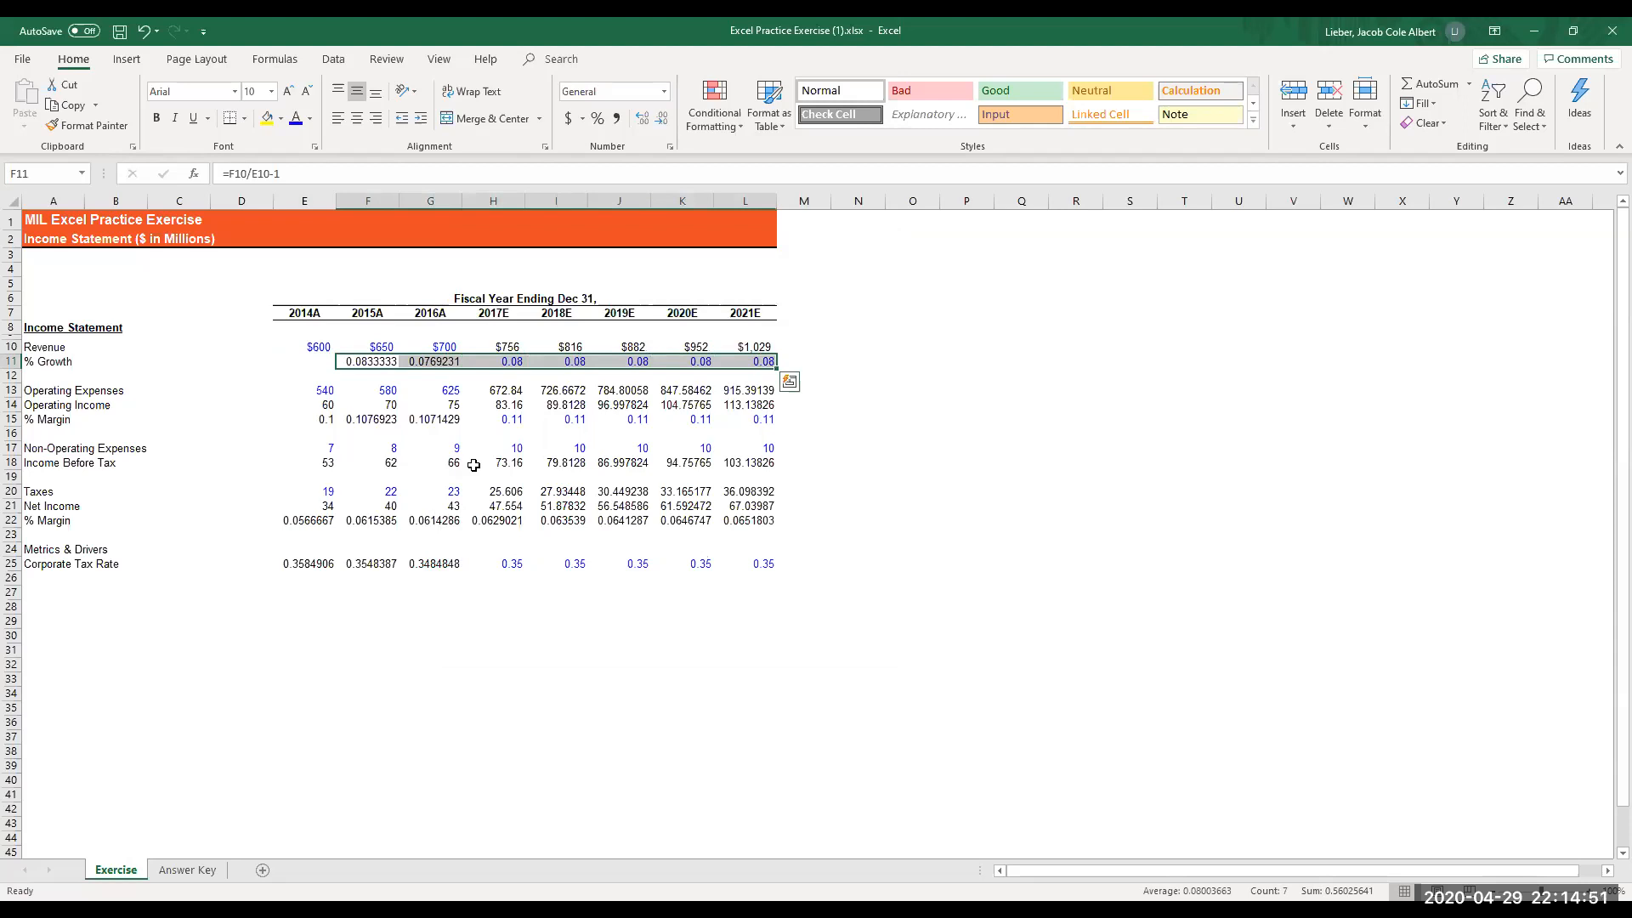
key("alt")
key("h")
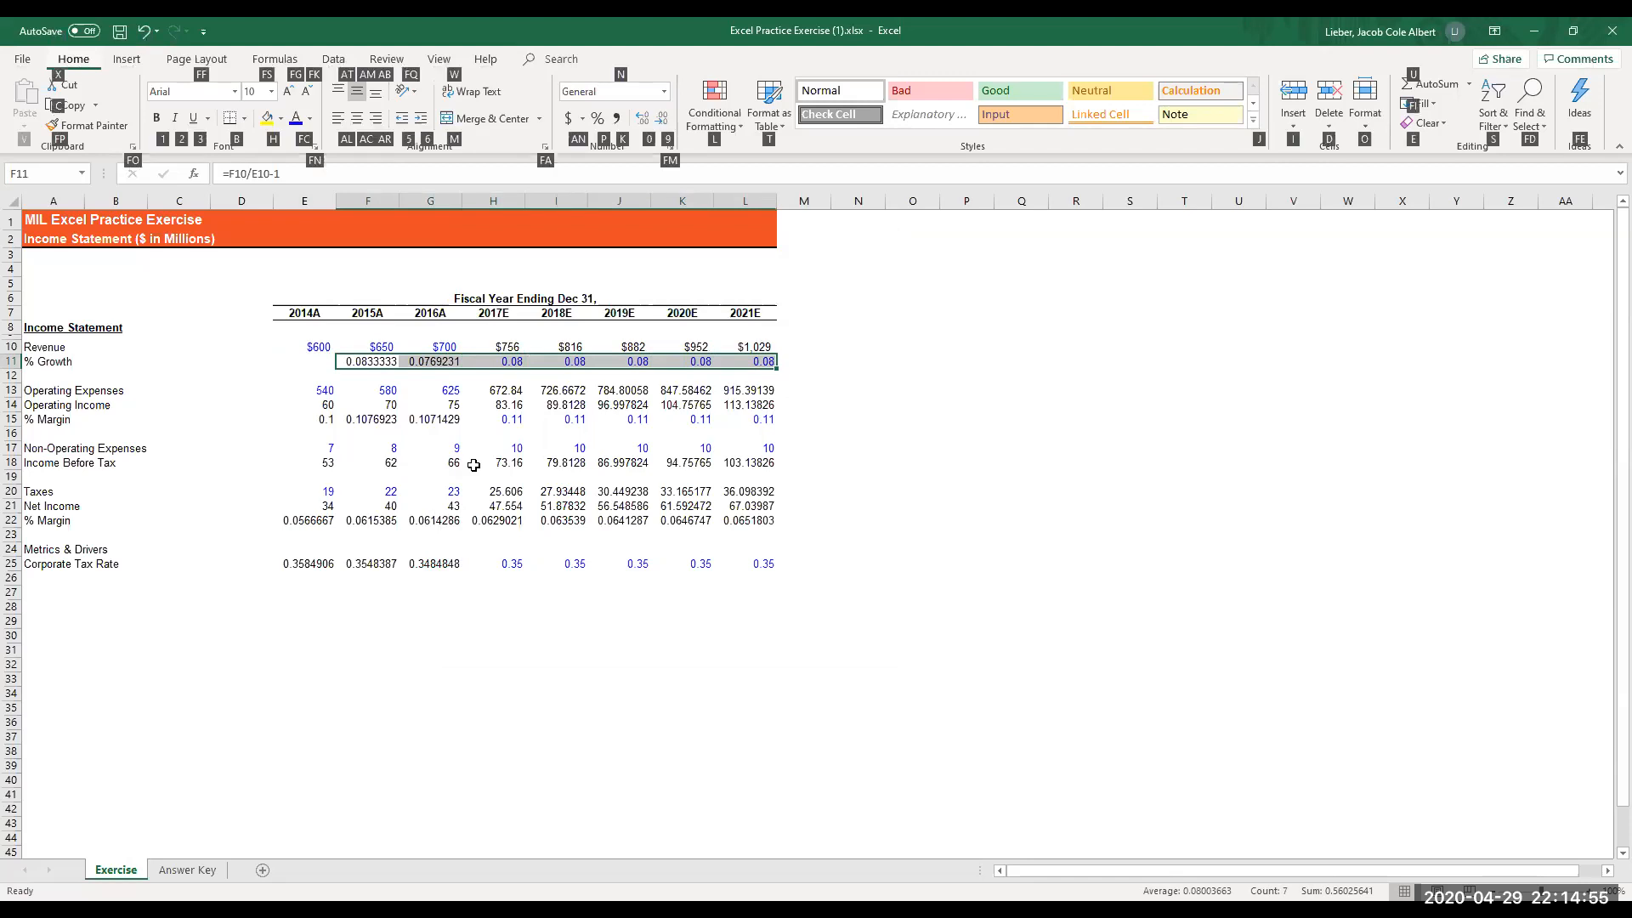
key("p")
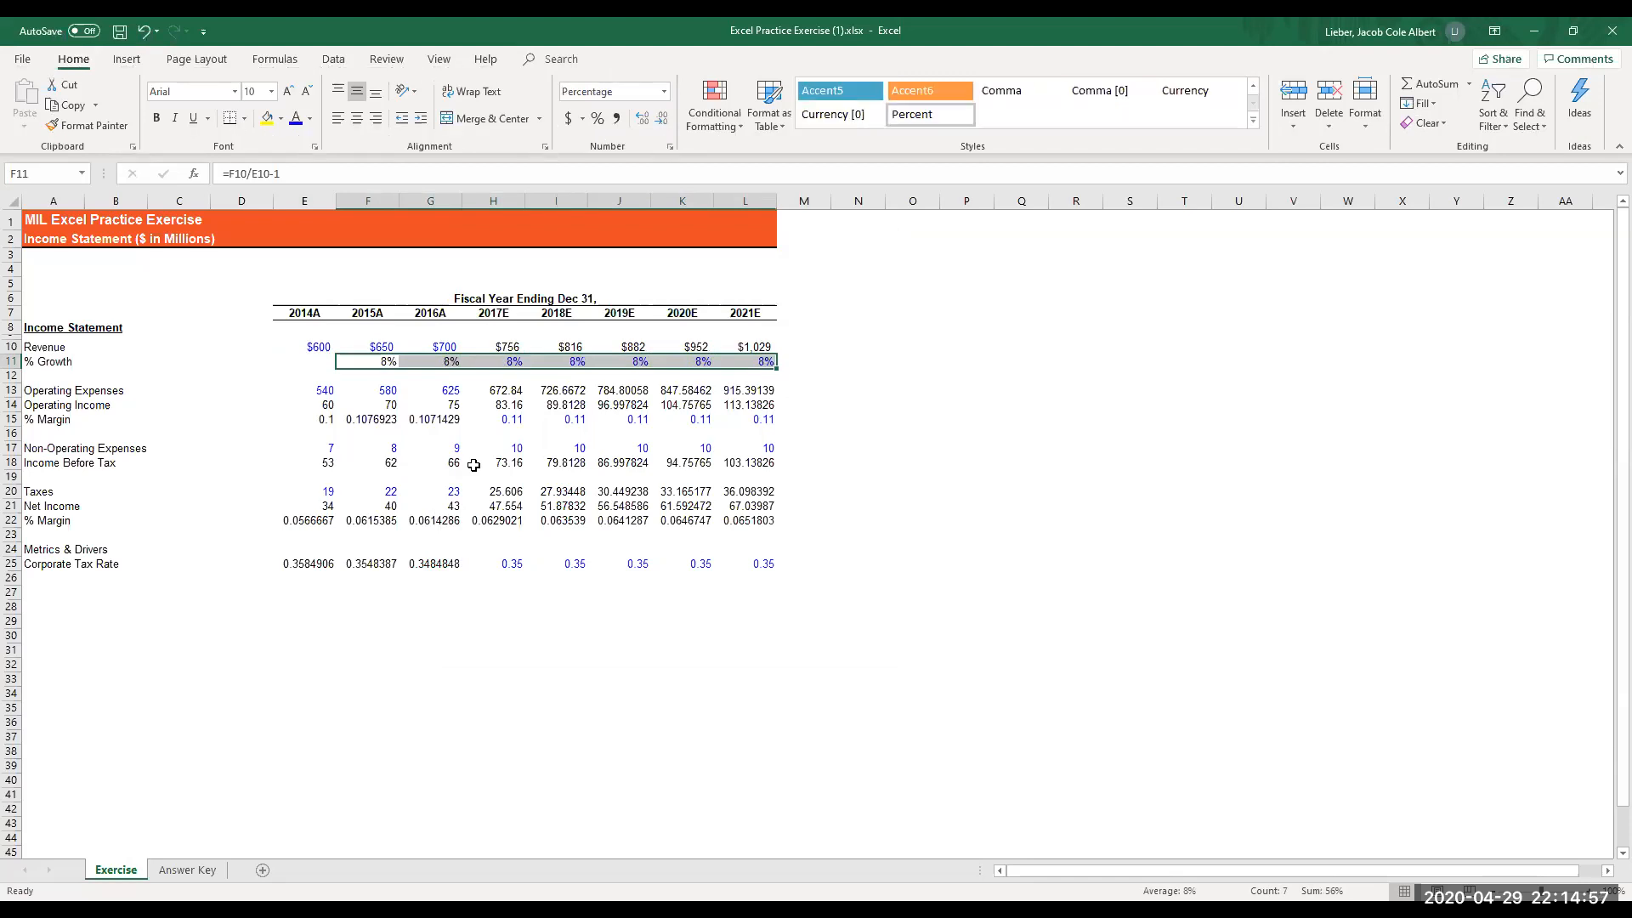
key("alt")
key("h")
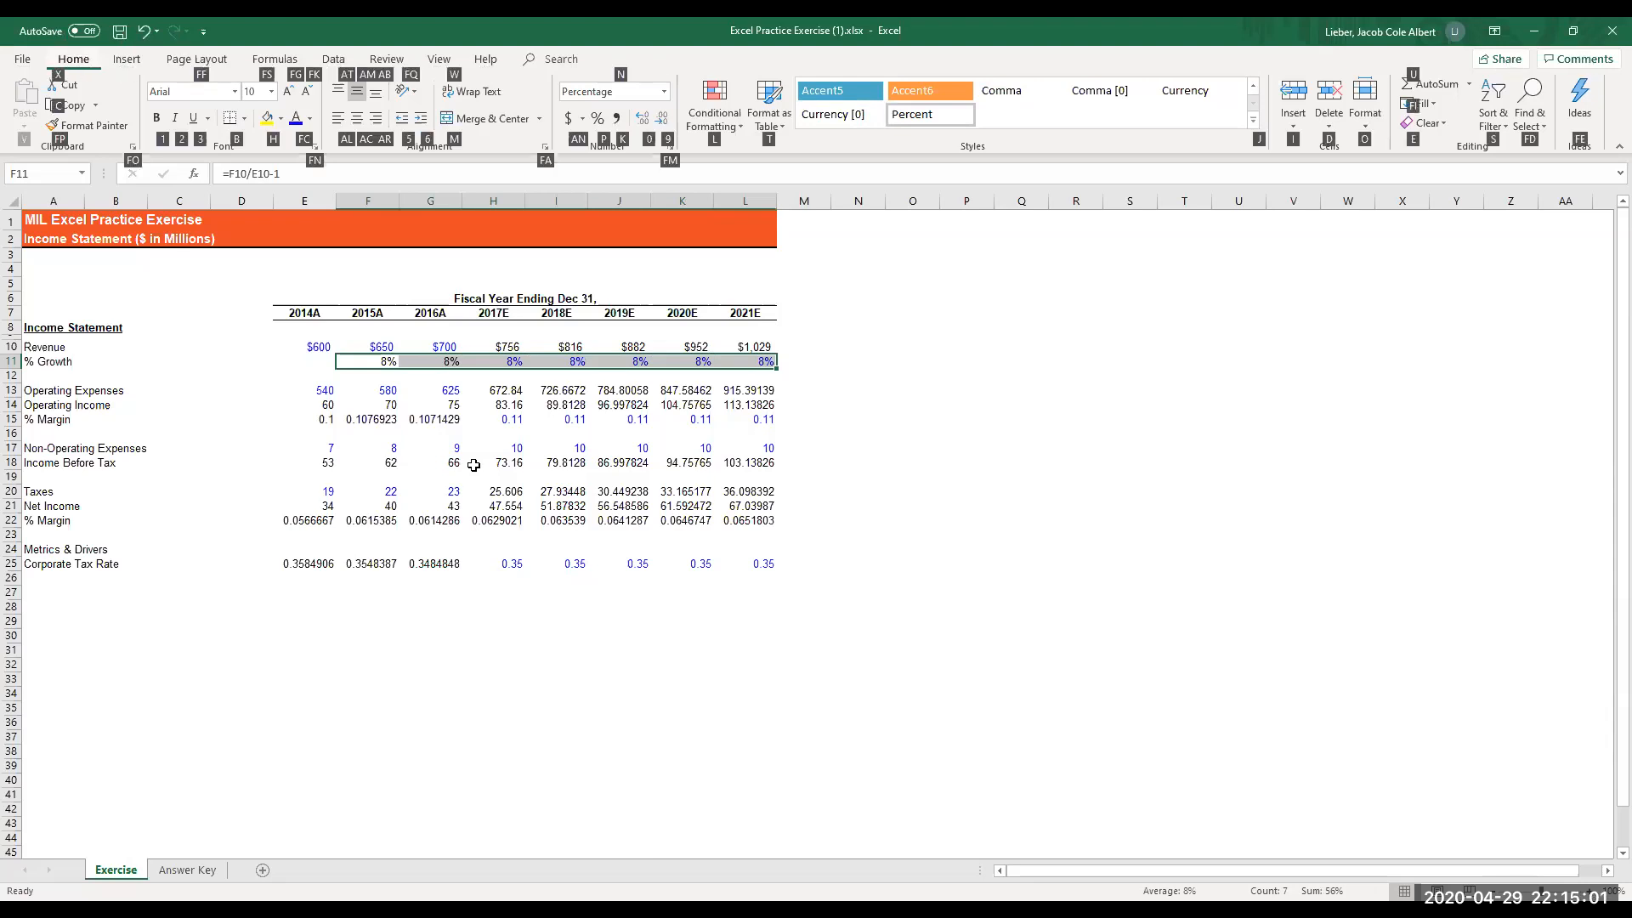
key("0")
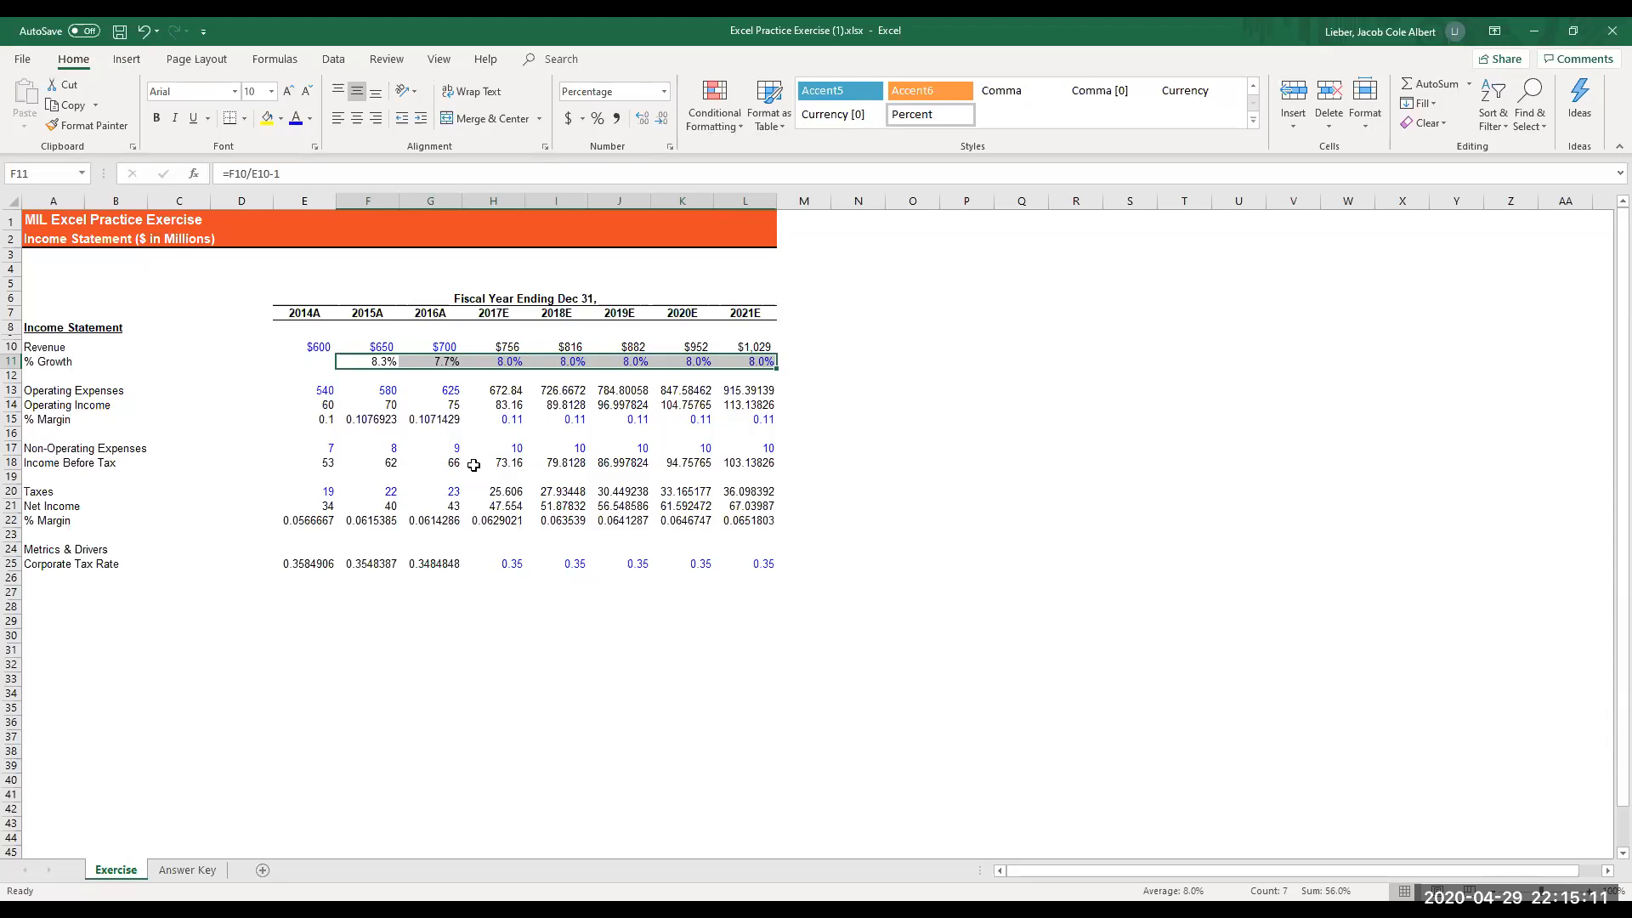
- Format the operating expenses in E13:L13 as Number with 0 decimal places, a thousands separator and black parenthesized negatives, (1,234)
key("Left")
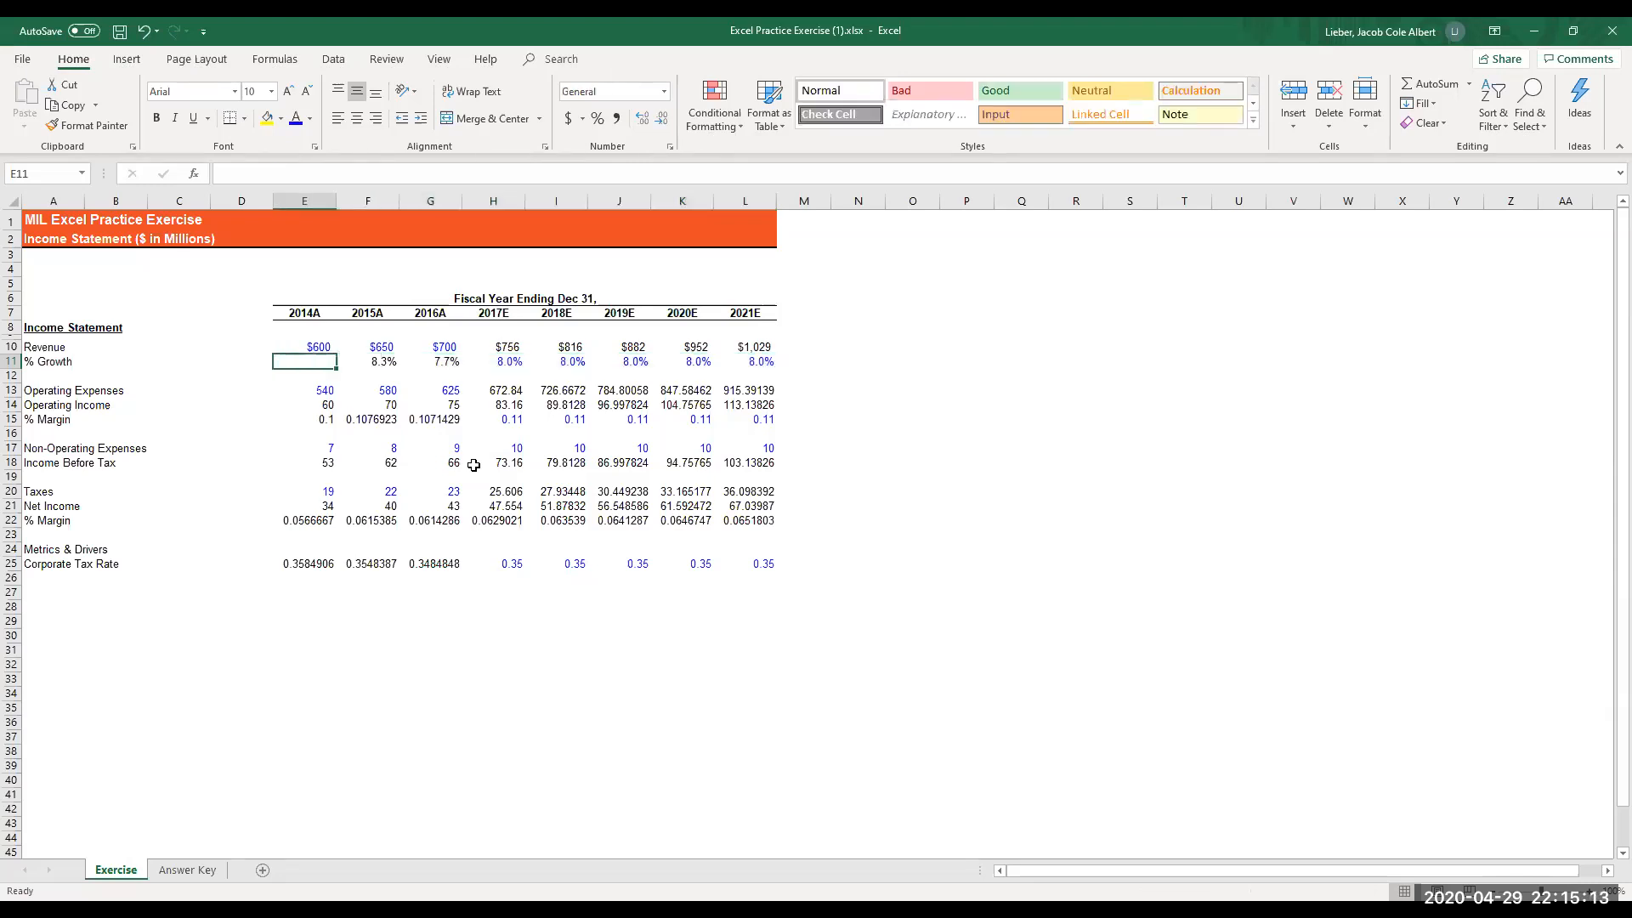
key("Down")
key("Down")
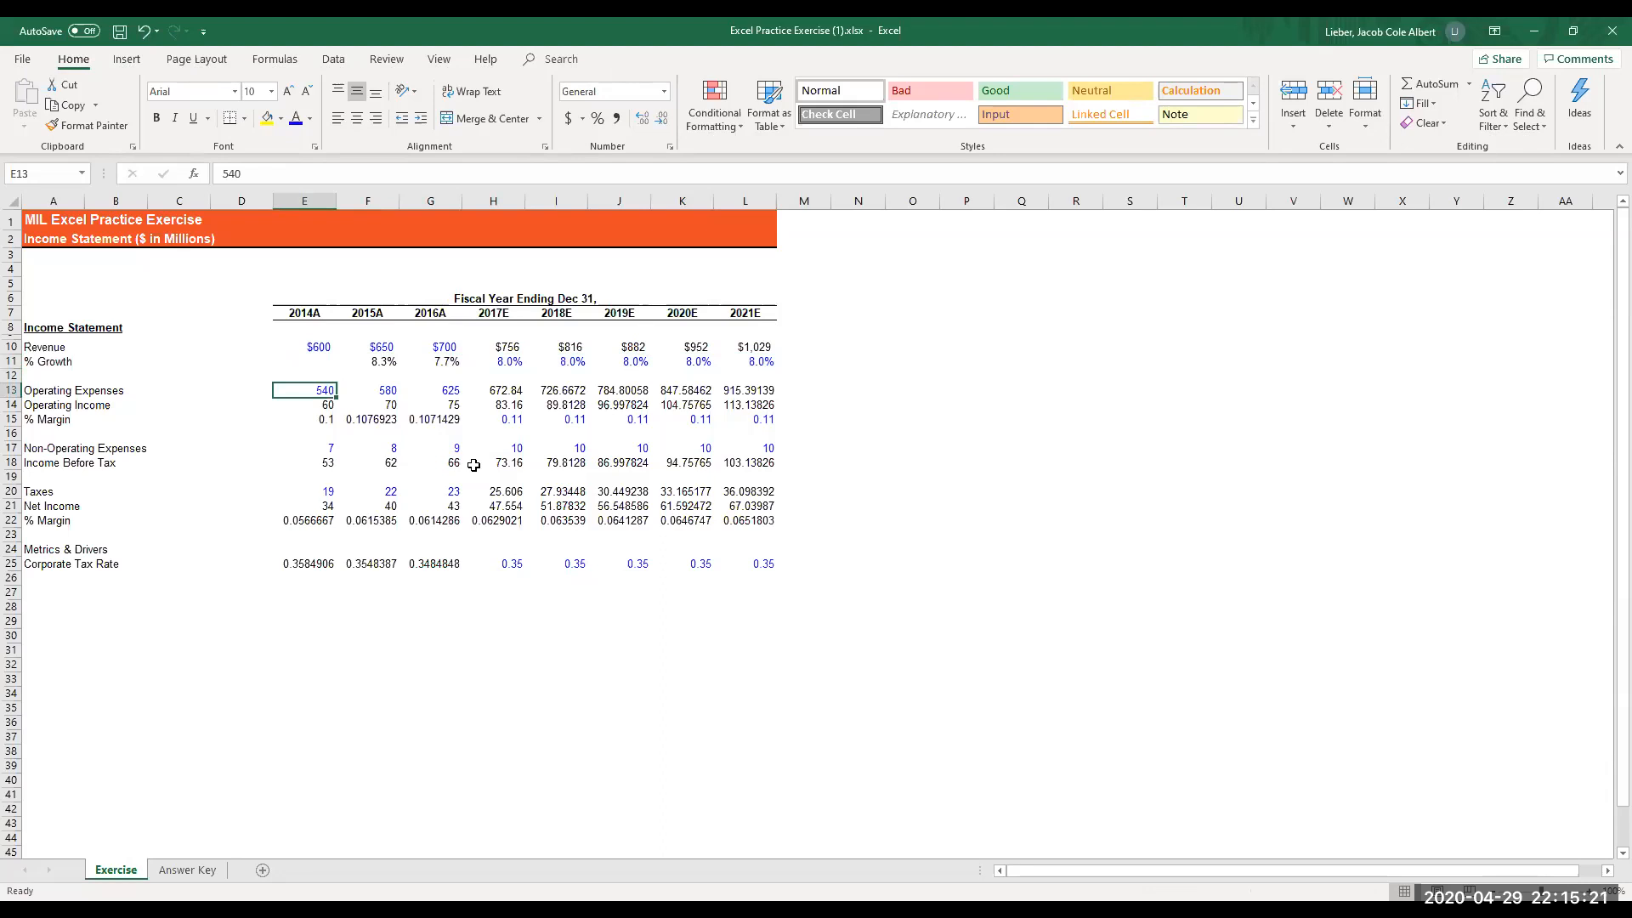
key("shift+Right")
key("shift+Right")
key("shift+Right")
key("shift+Right")
key("shift+Right")
key("shift+Right")
key("shift+Right")
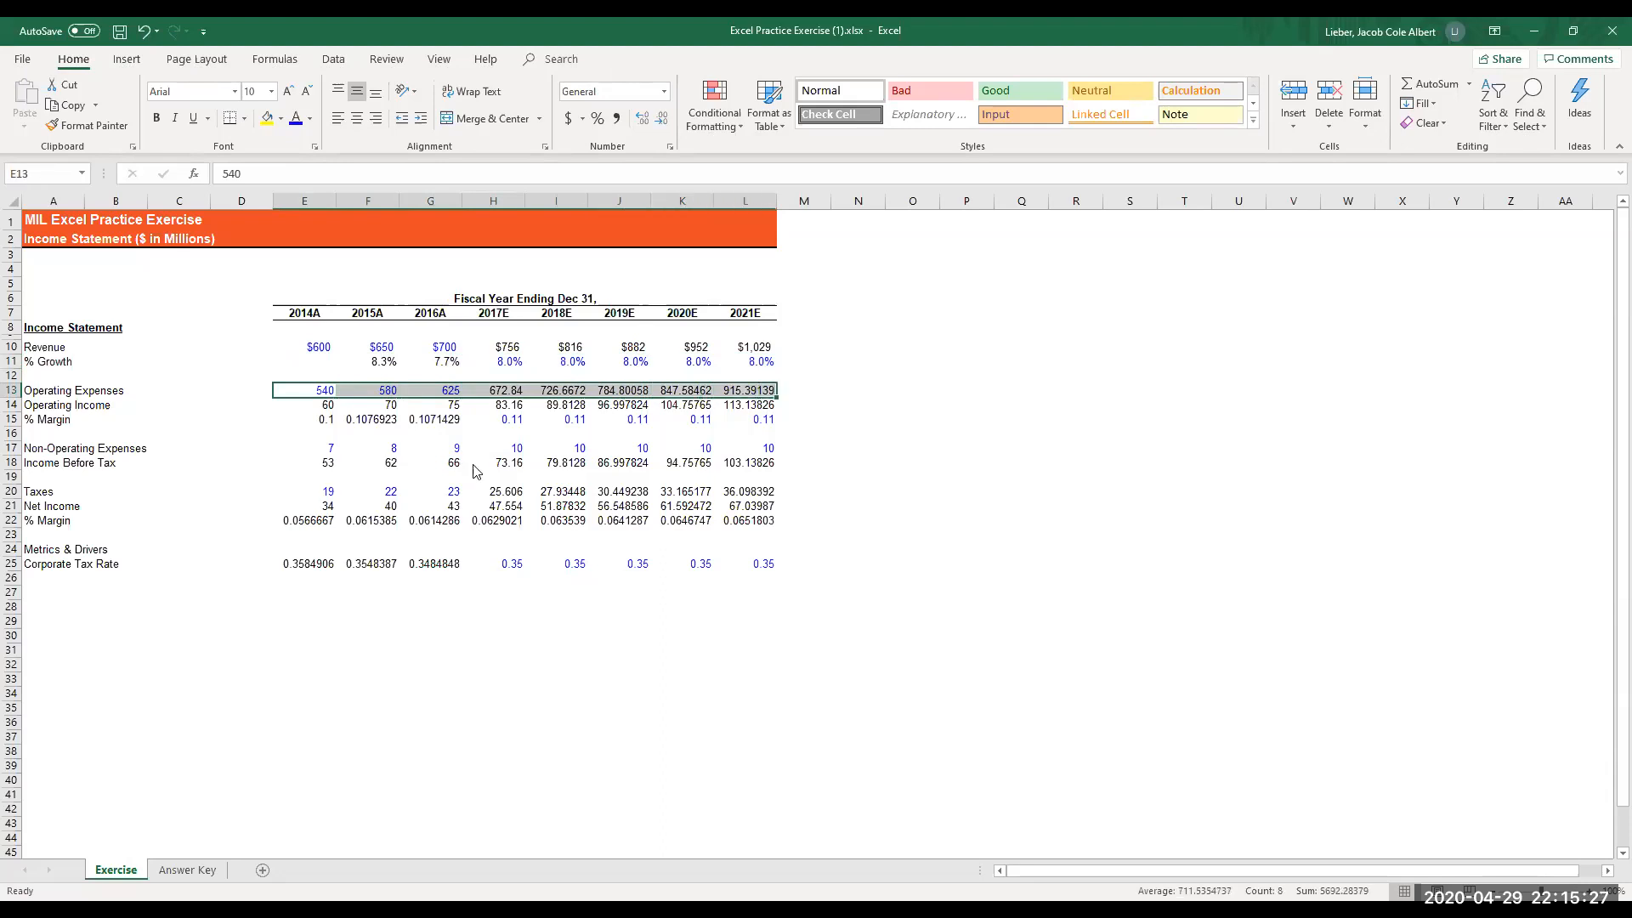
key("ctrl+1")
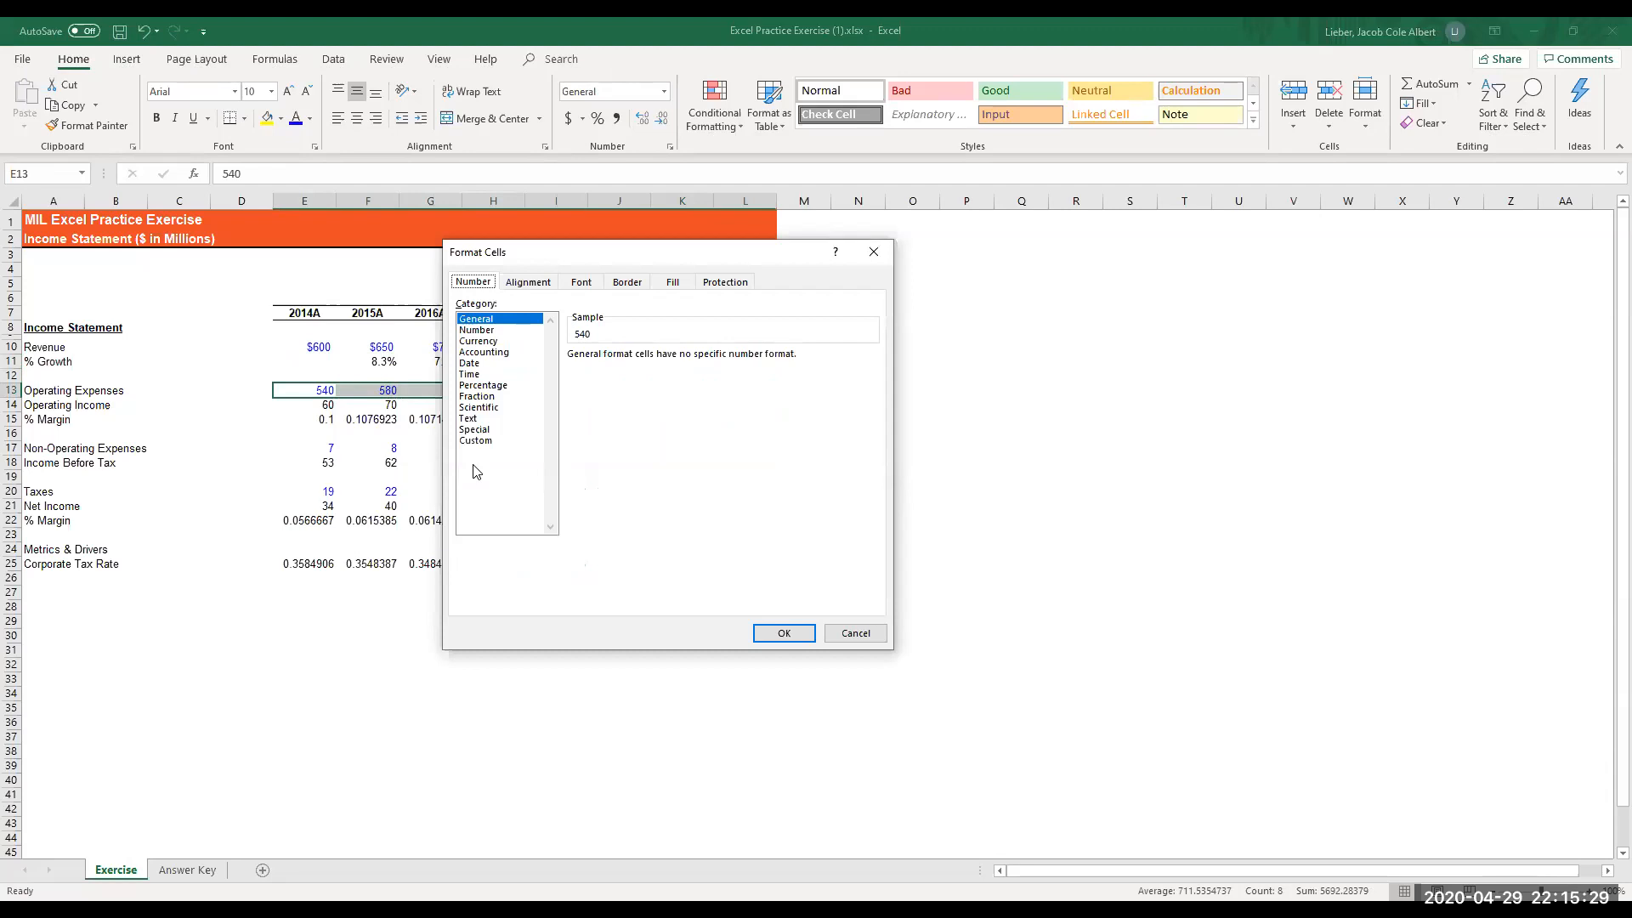
key("Tab")
key("Down")
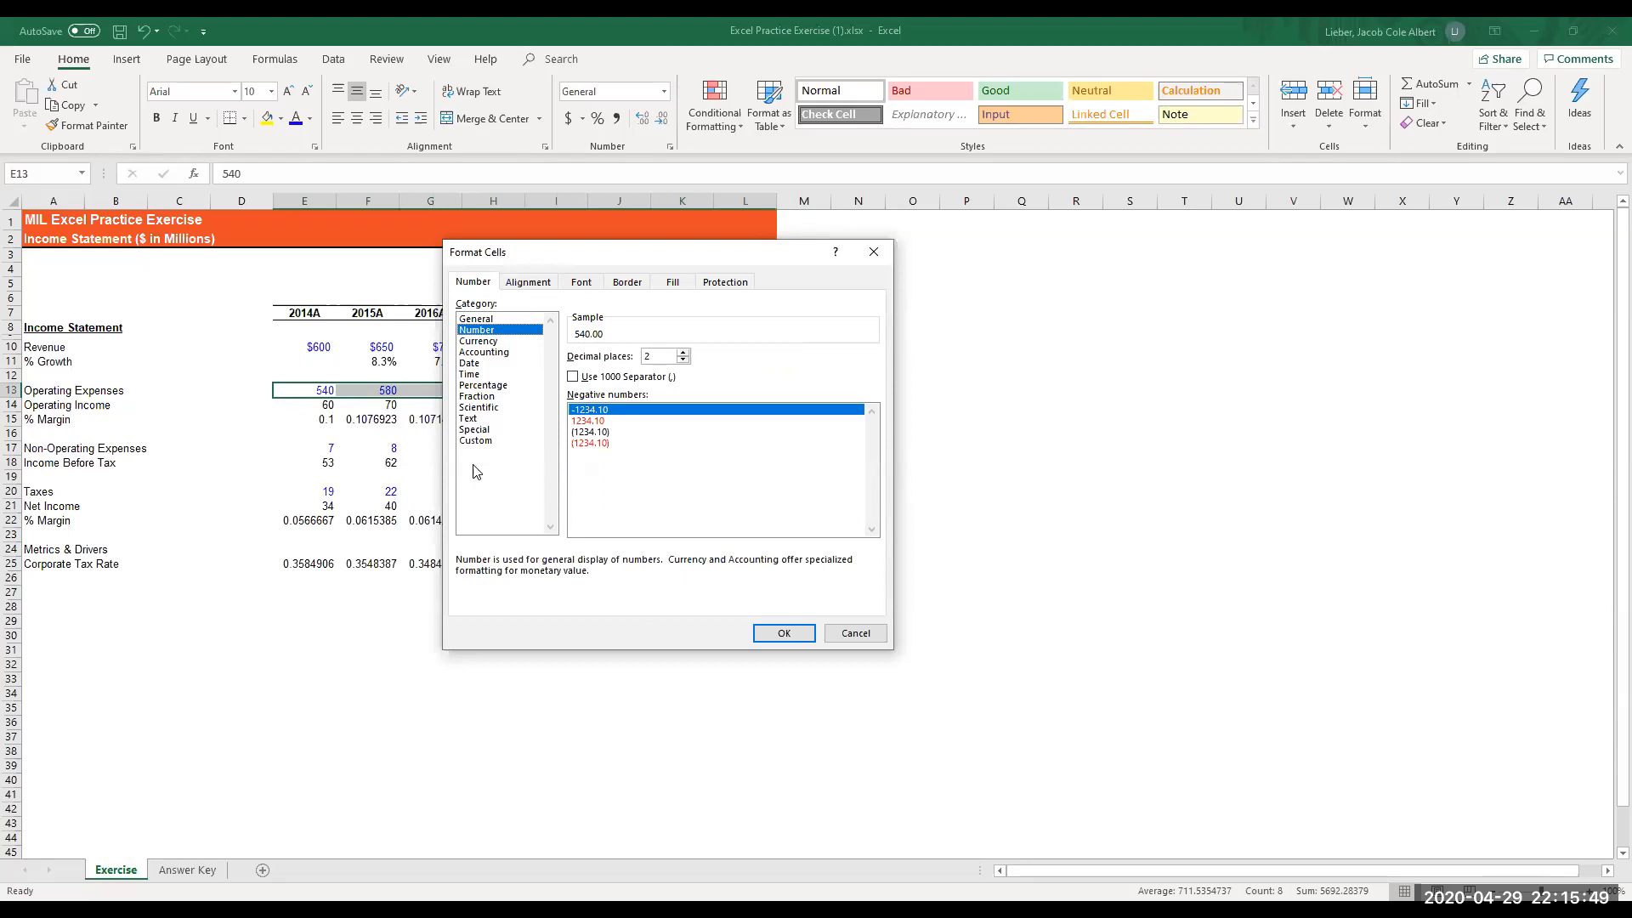
key("Tab")
type("0")
key("Tab")
key("space")
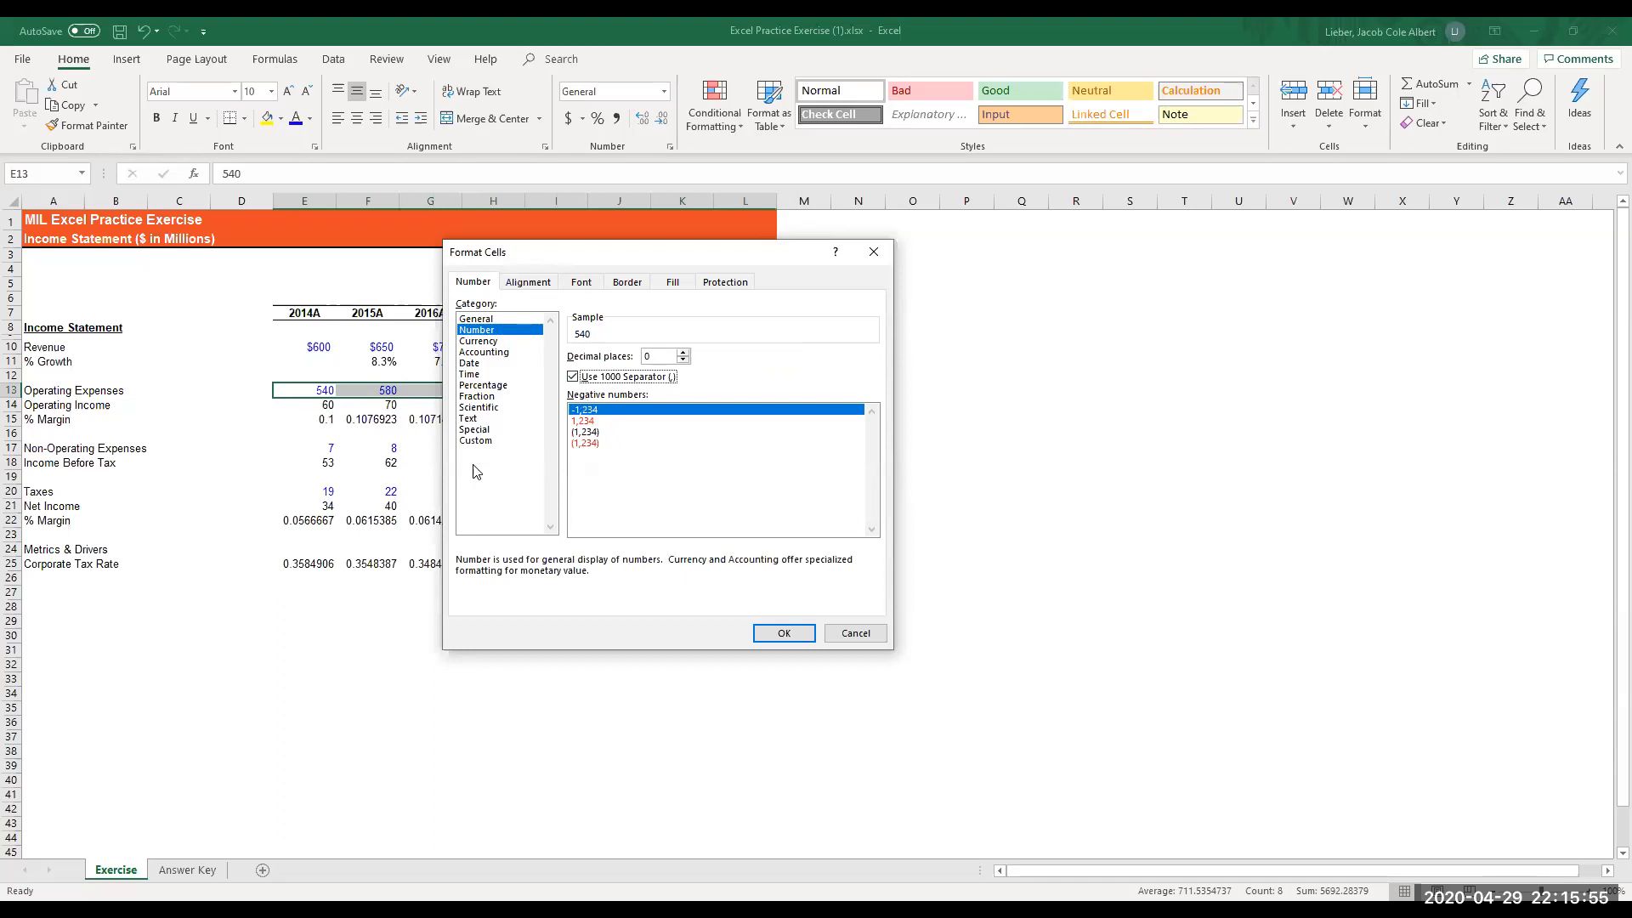
key("Tab")
key("Down")
key("Down")
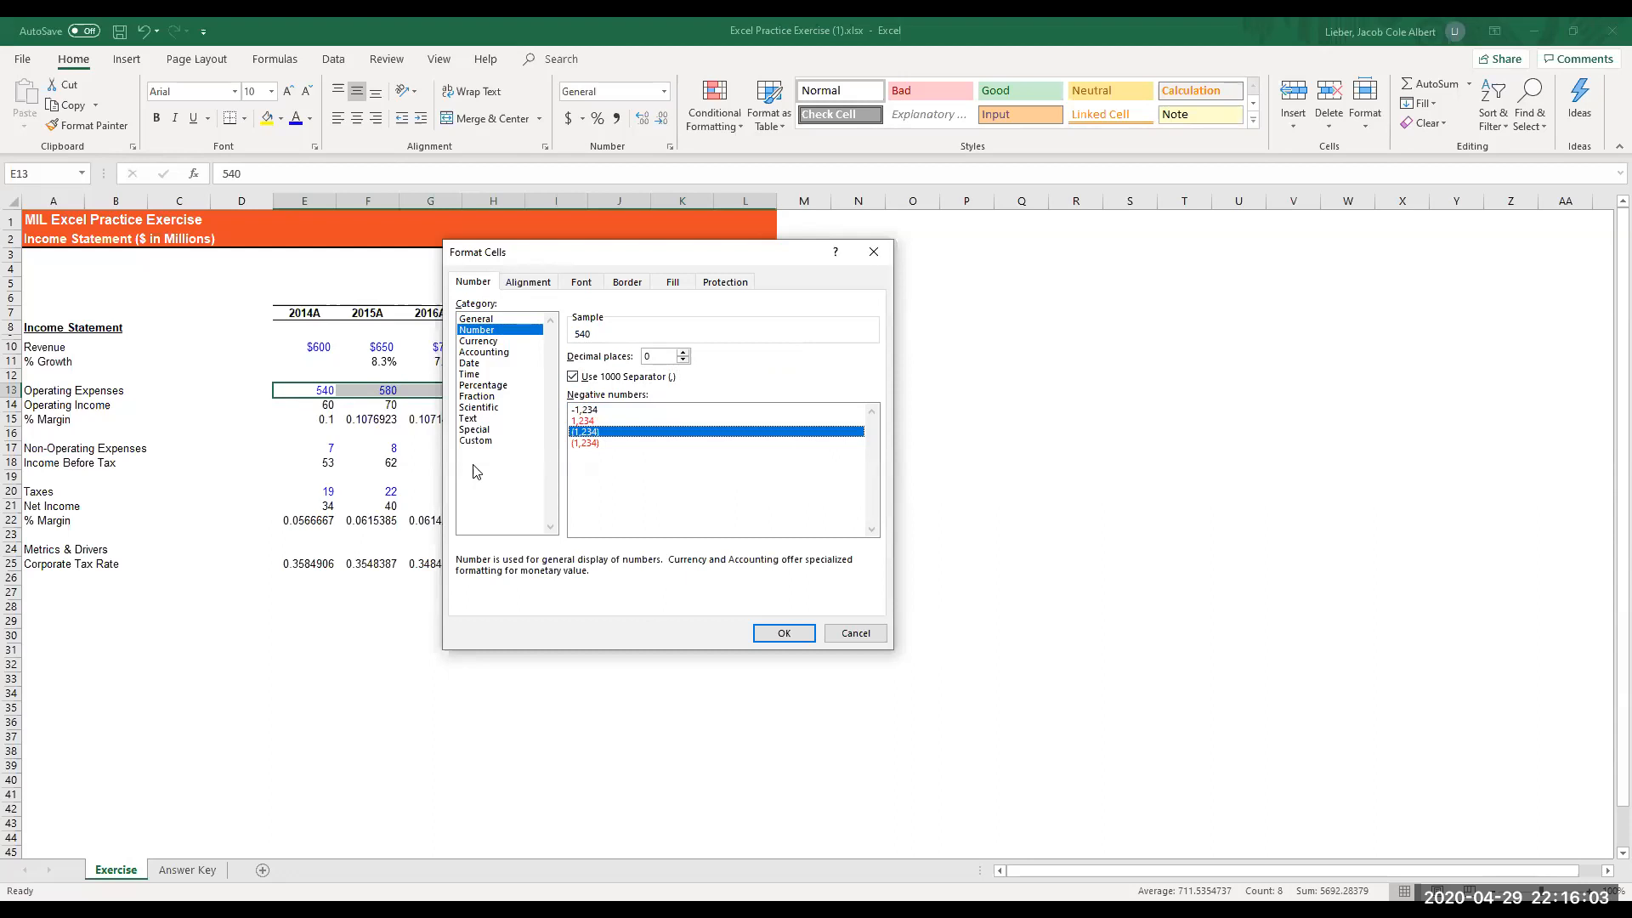
key("Return")
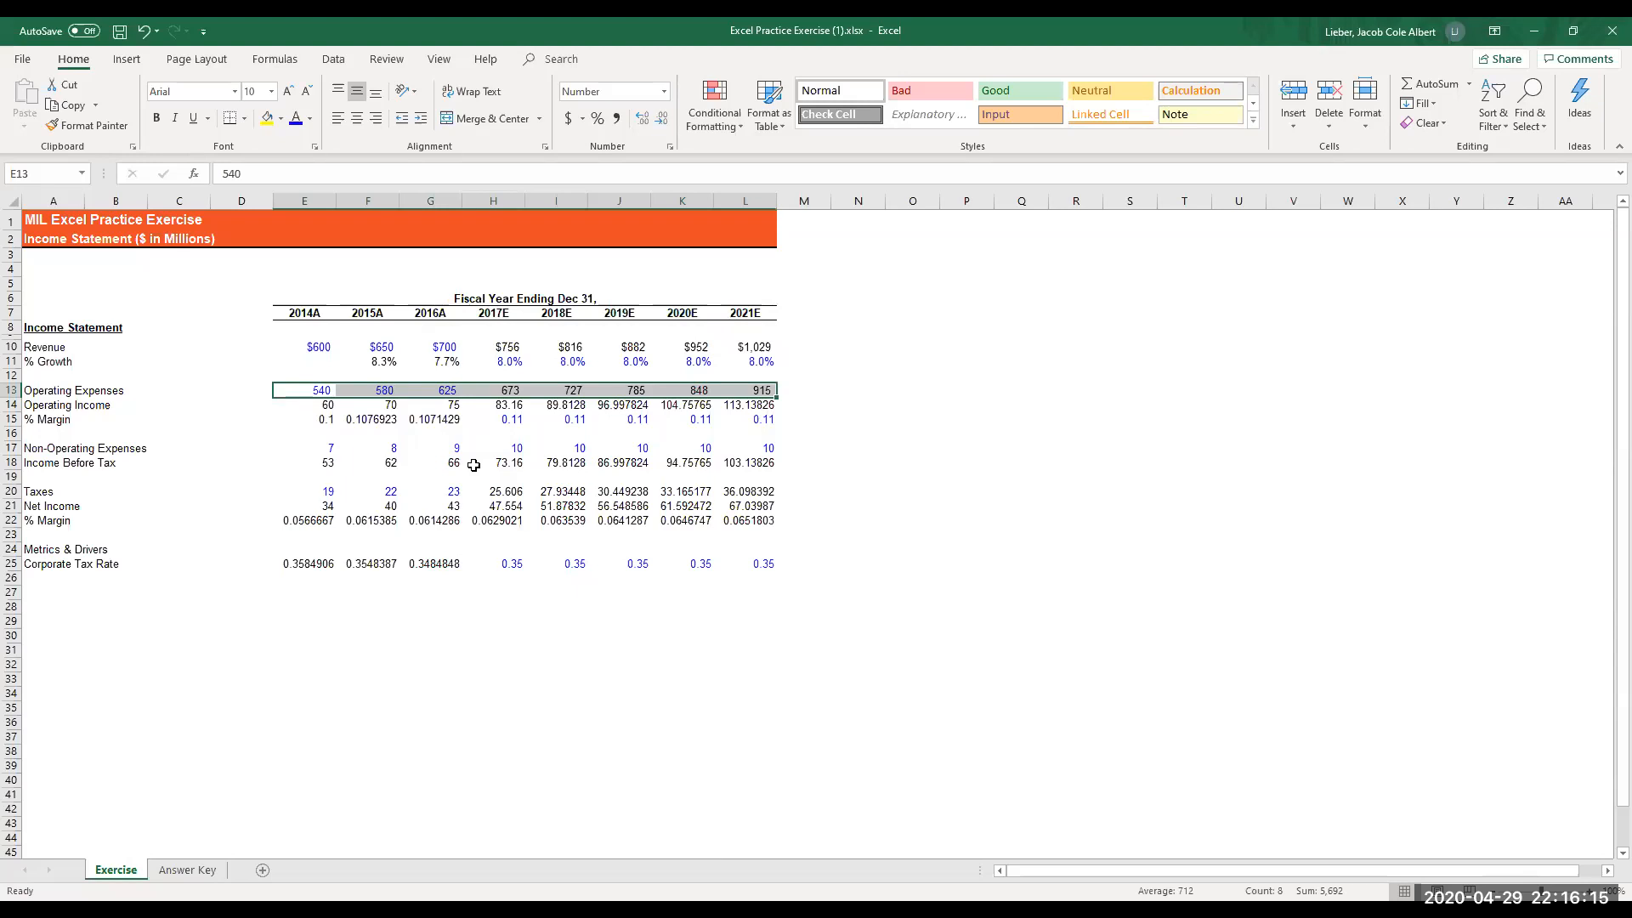
key("Down")
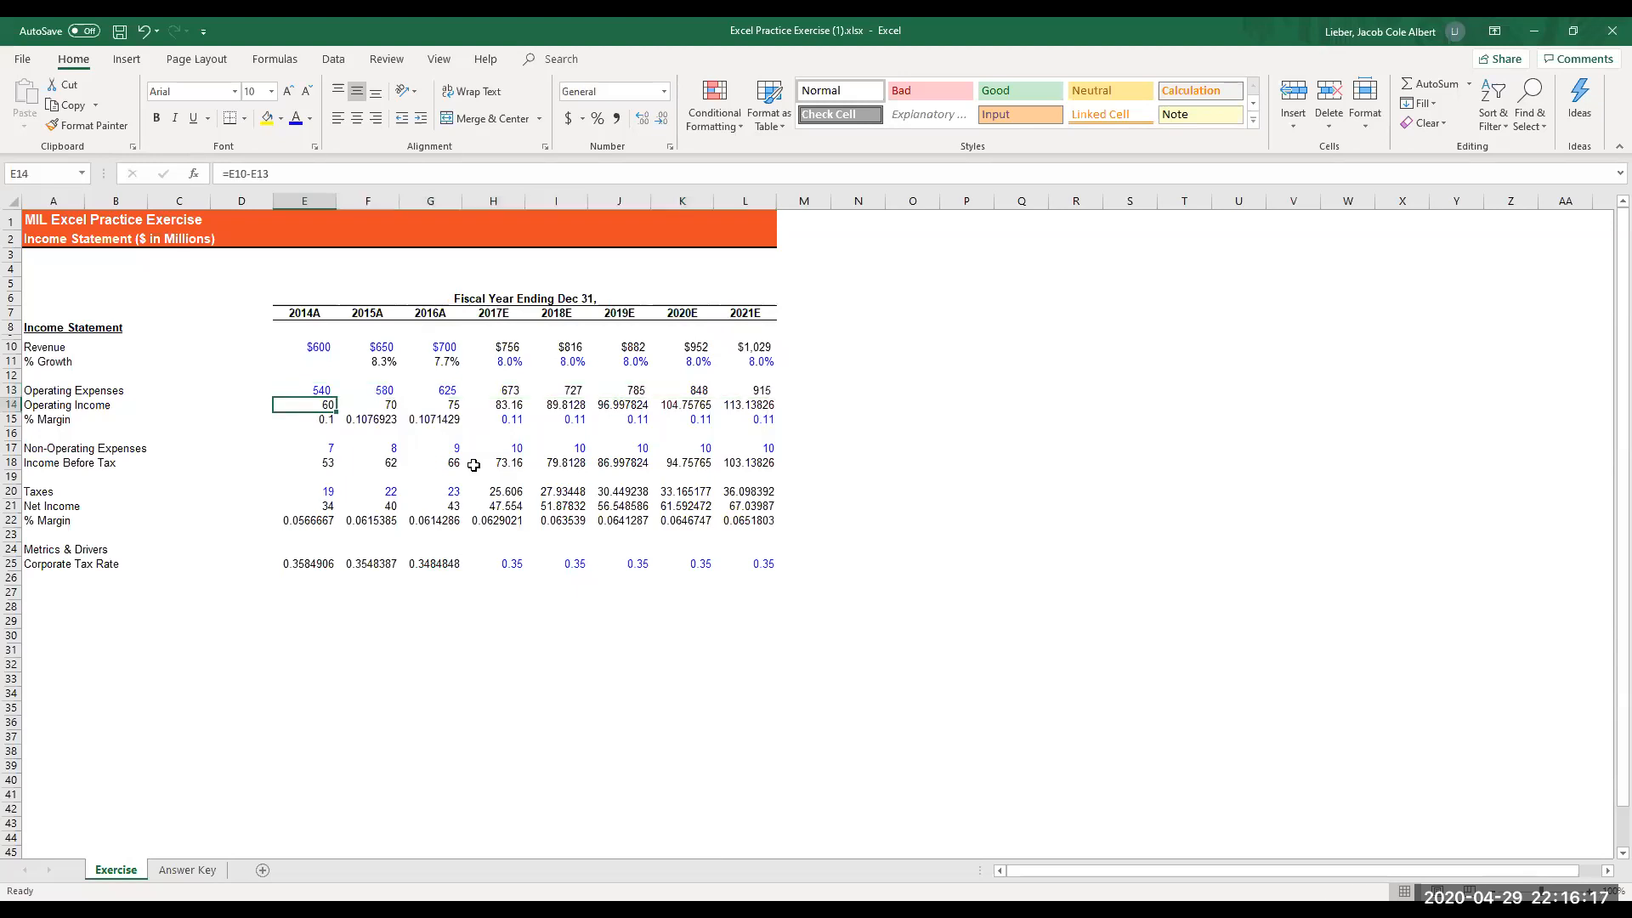
key("shift+Right")
key("shift+Right")
key("shift+Right")
key("shift+Right")
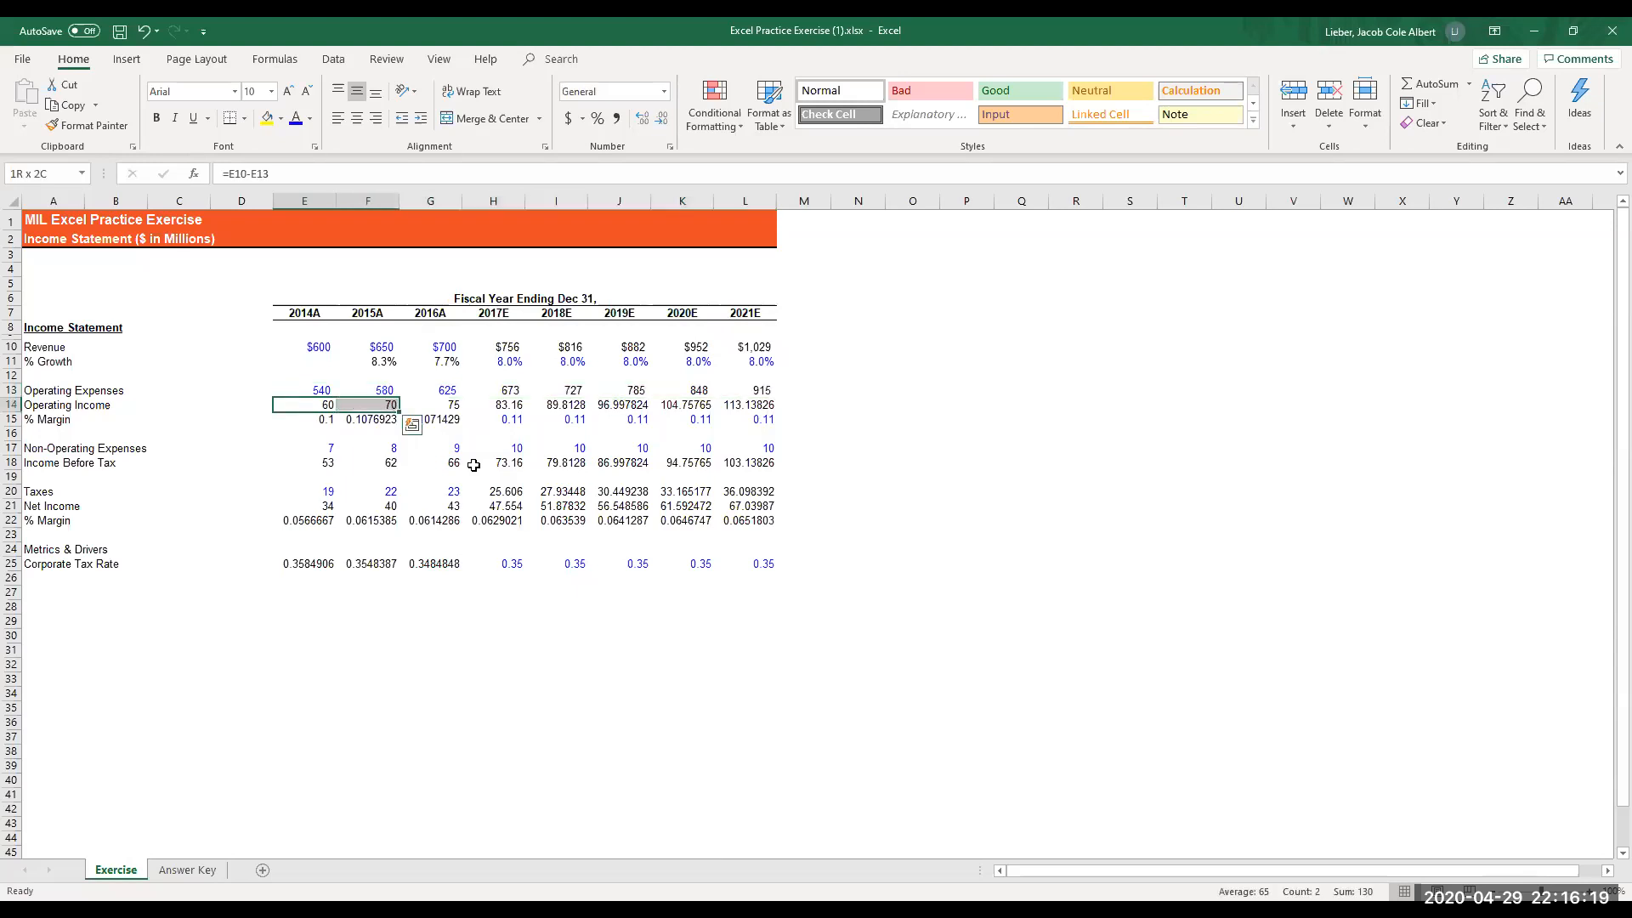
key("shift+Right")
key("shift+Right")
key("shift+Right")
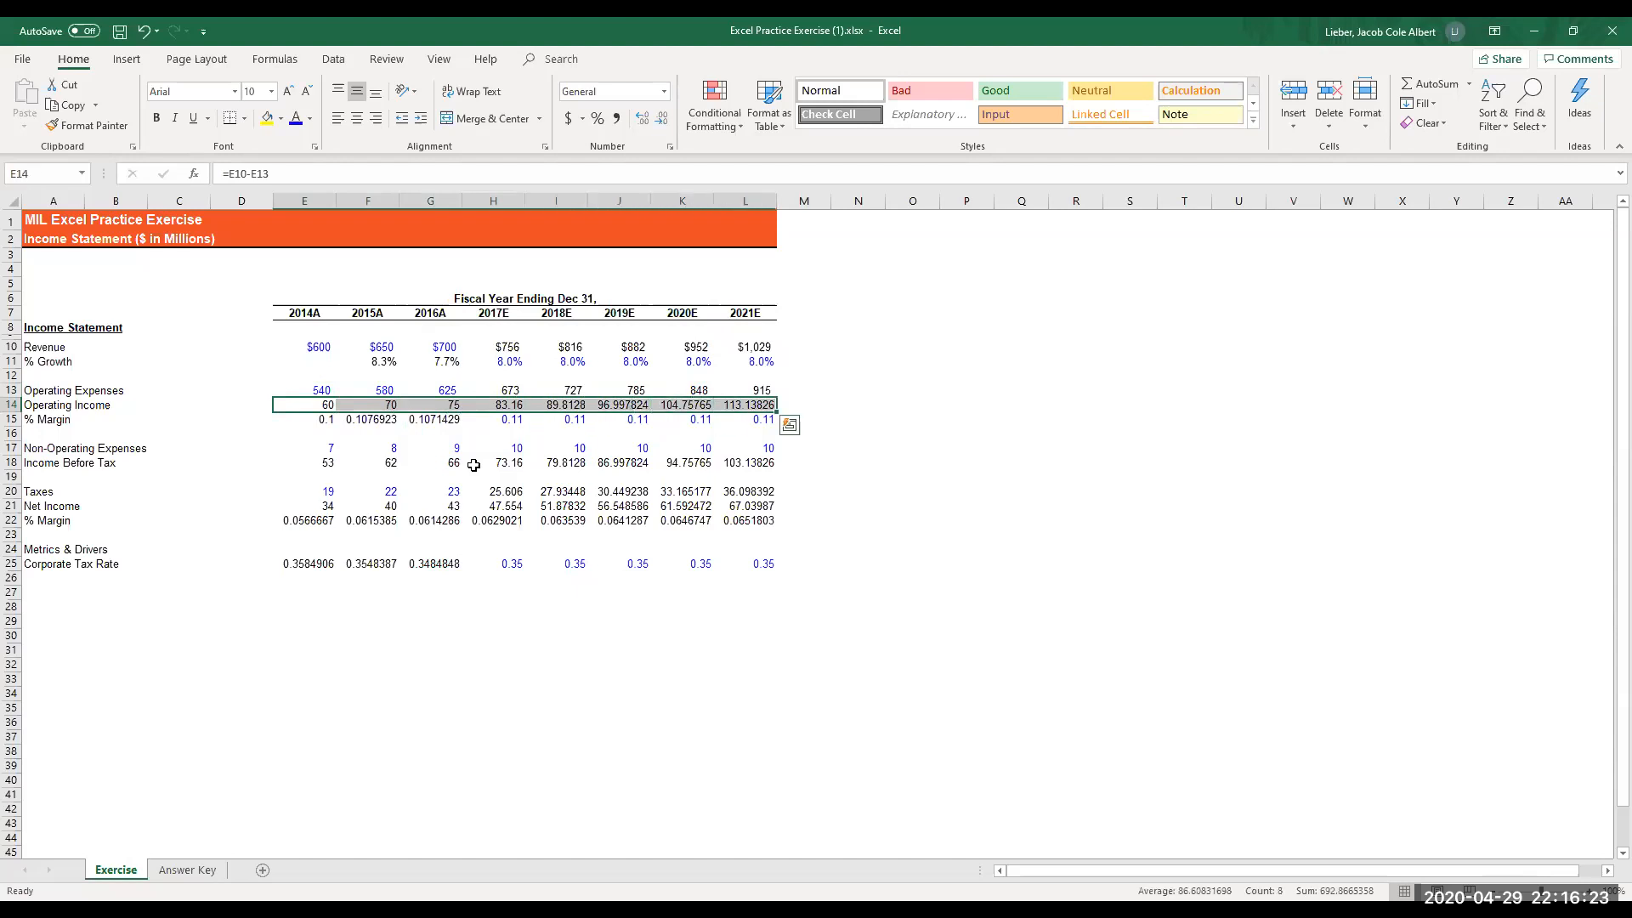
- Add a top border across the whole Operating Income row, A14:L14, including its label
key("Left")
key("Left")
key("Left")
key("Left")
key("shift+Right")
key("shift+Right")
key("shift+Right")
key("shift+Right")
key("shift+Right")
key("shift+Right")
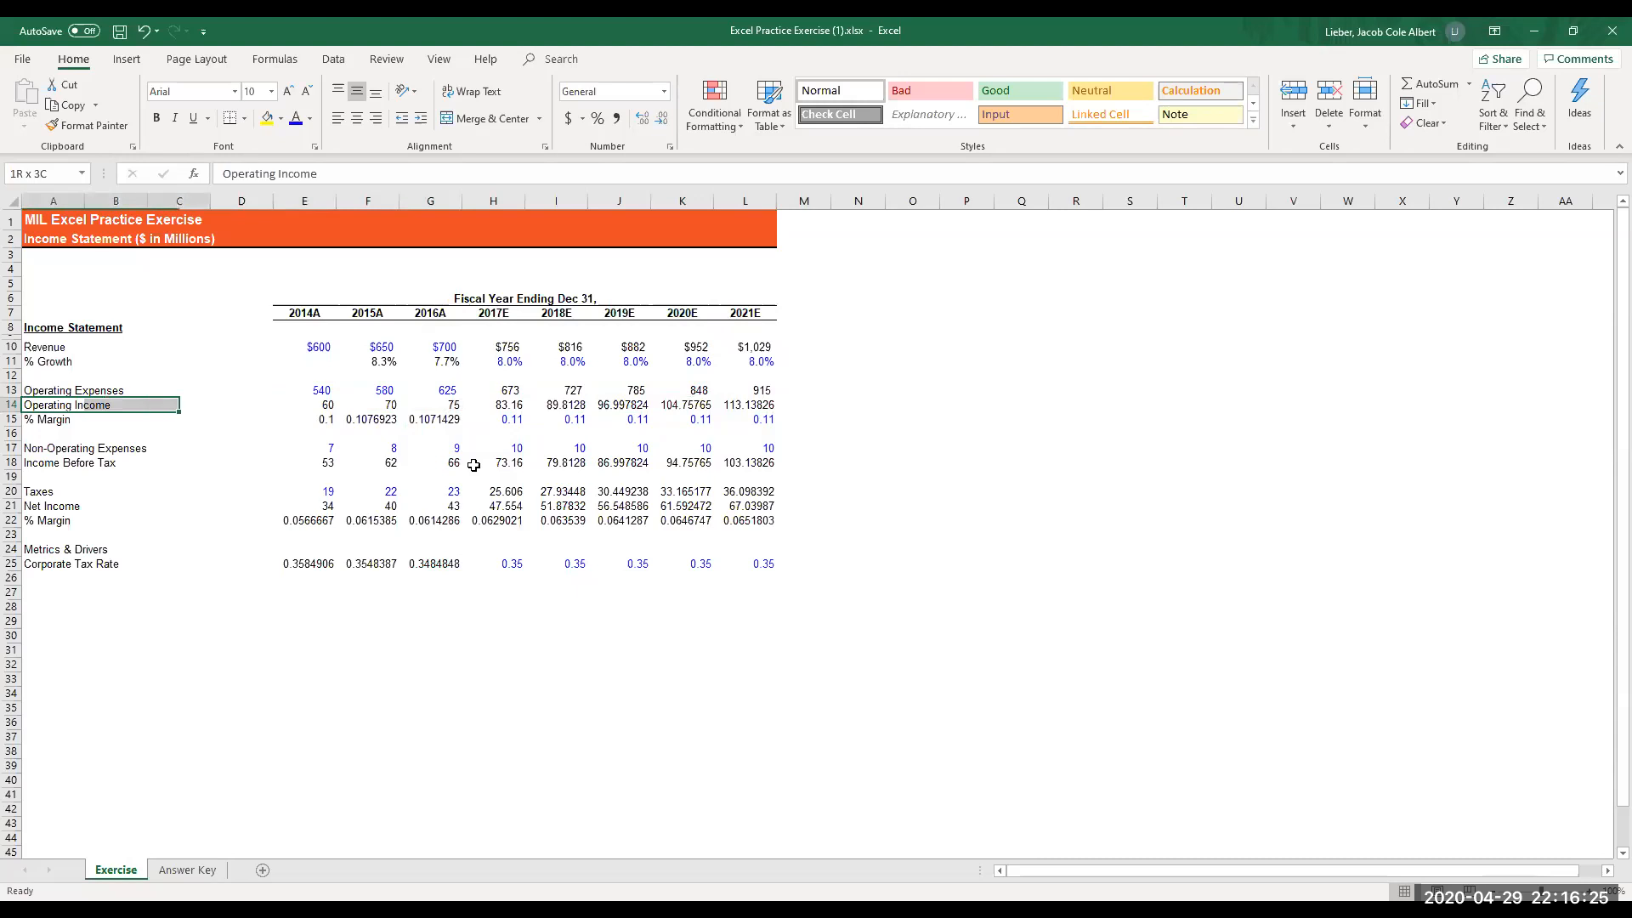
key("shift+Right")
key("shift+Right")
key("shift+Right")
key("shift+Right")
key("shift+Right")
key("shift+Right")
key("shift+Left")
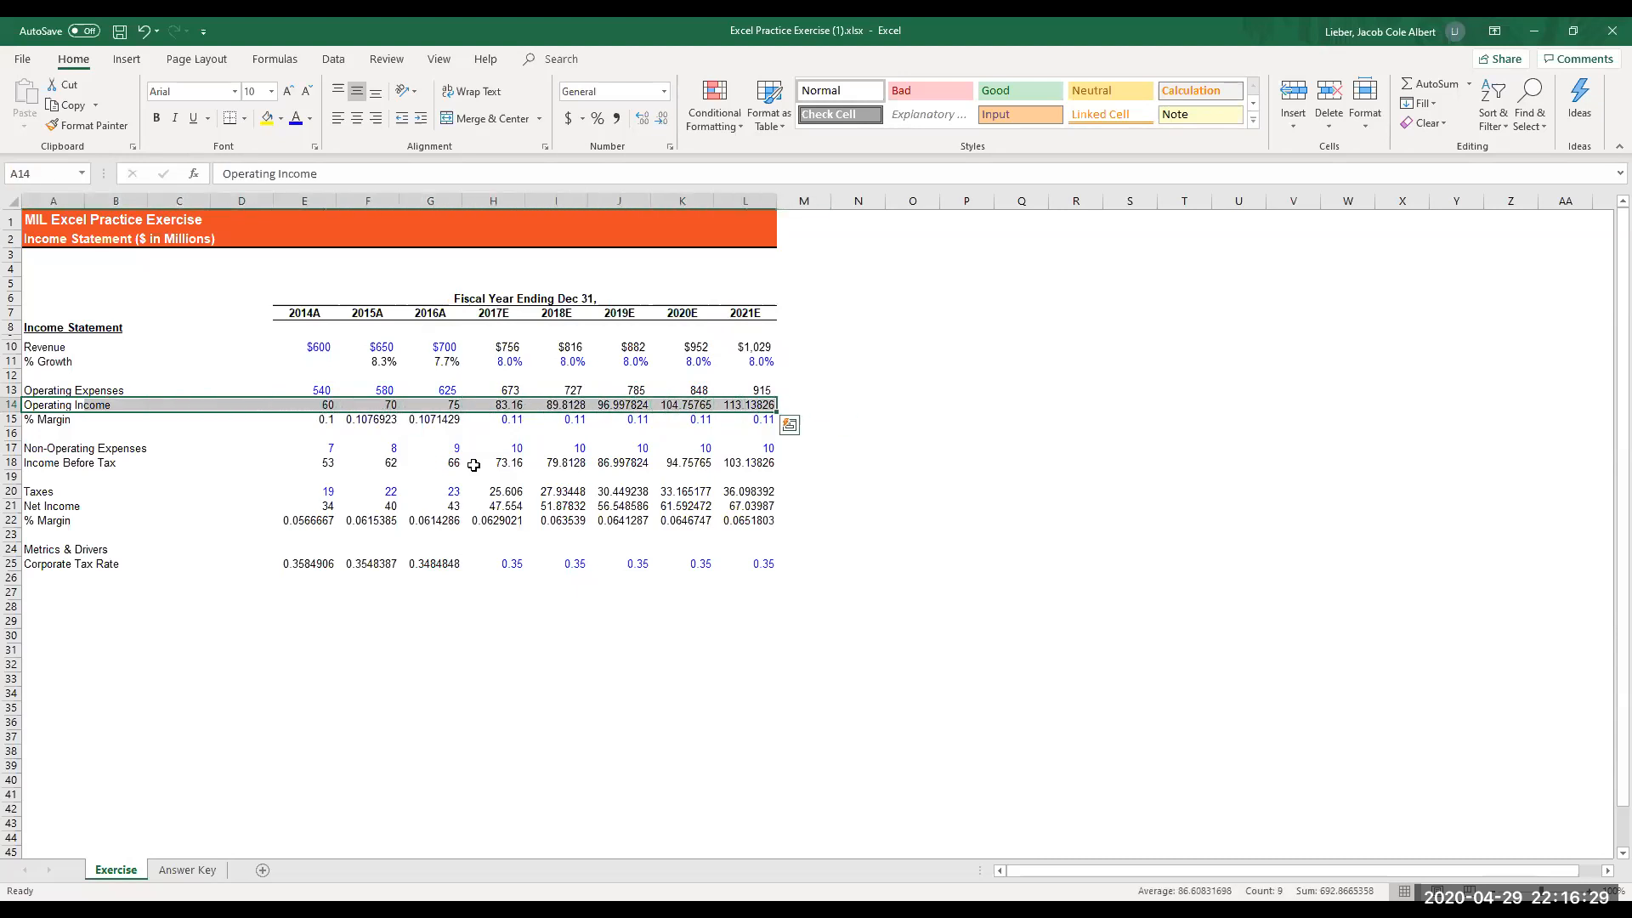
key("alt")
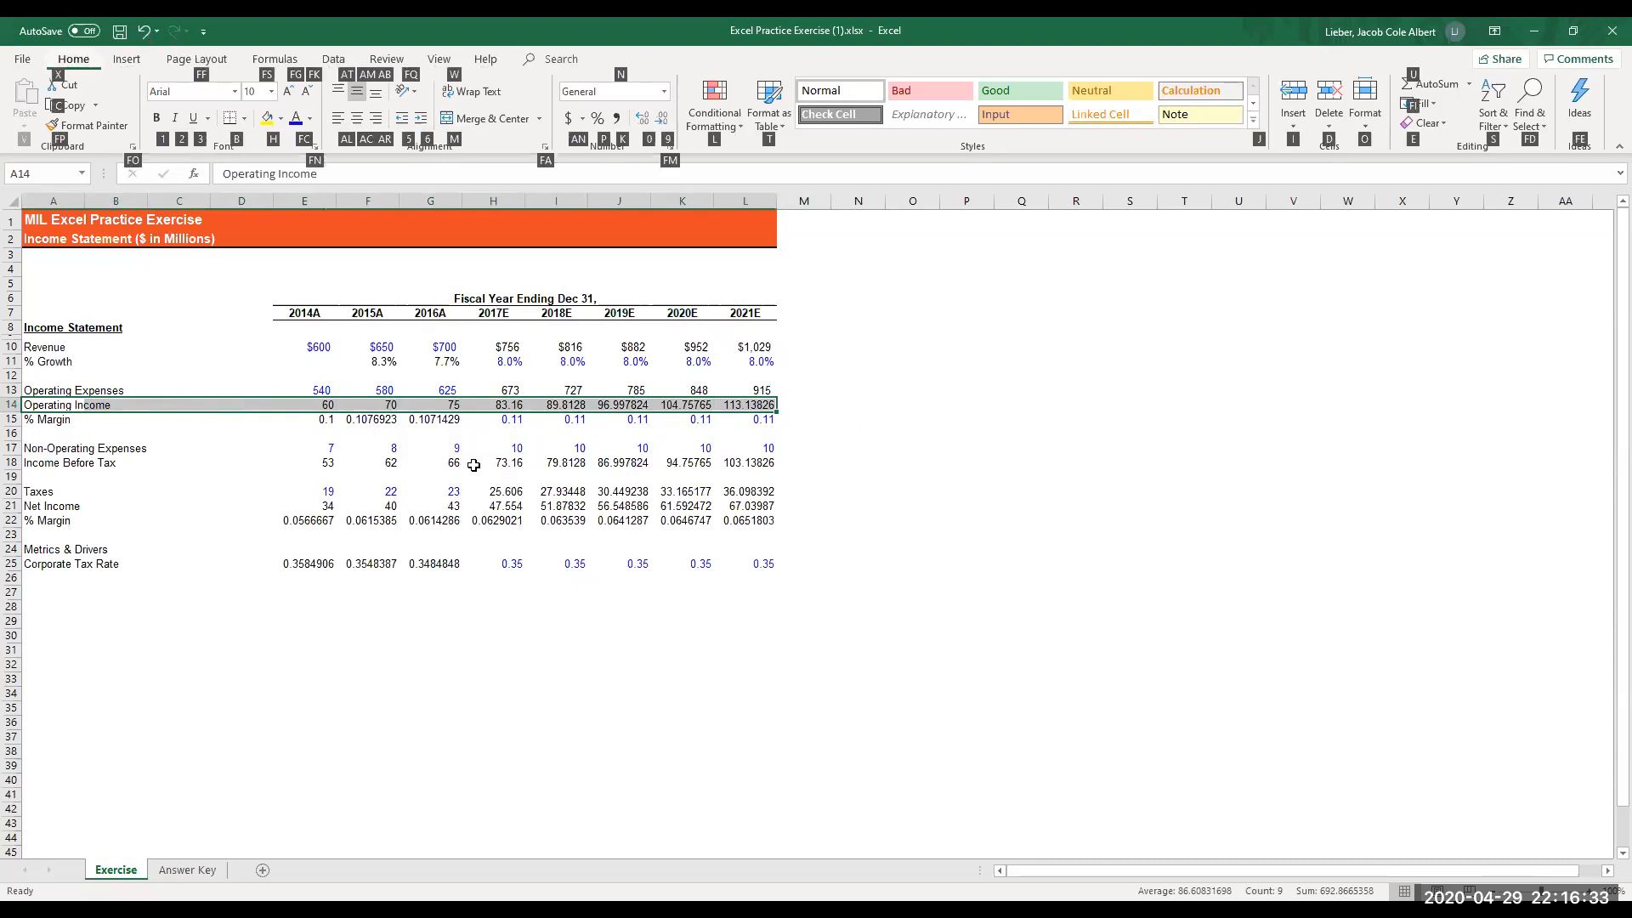
key("b")
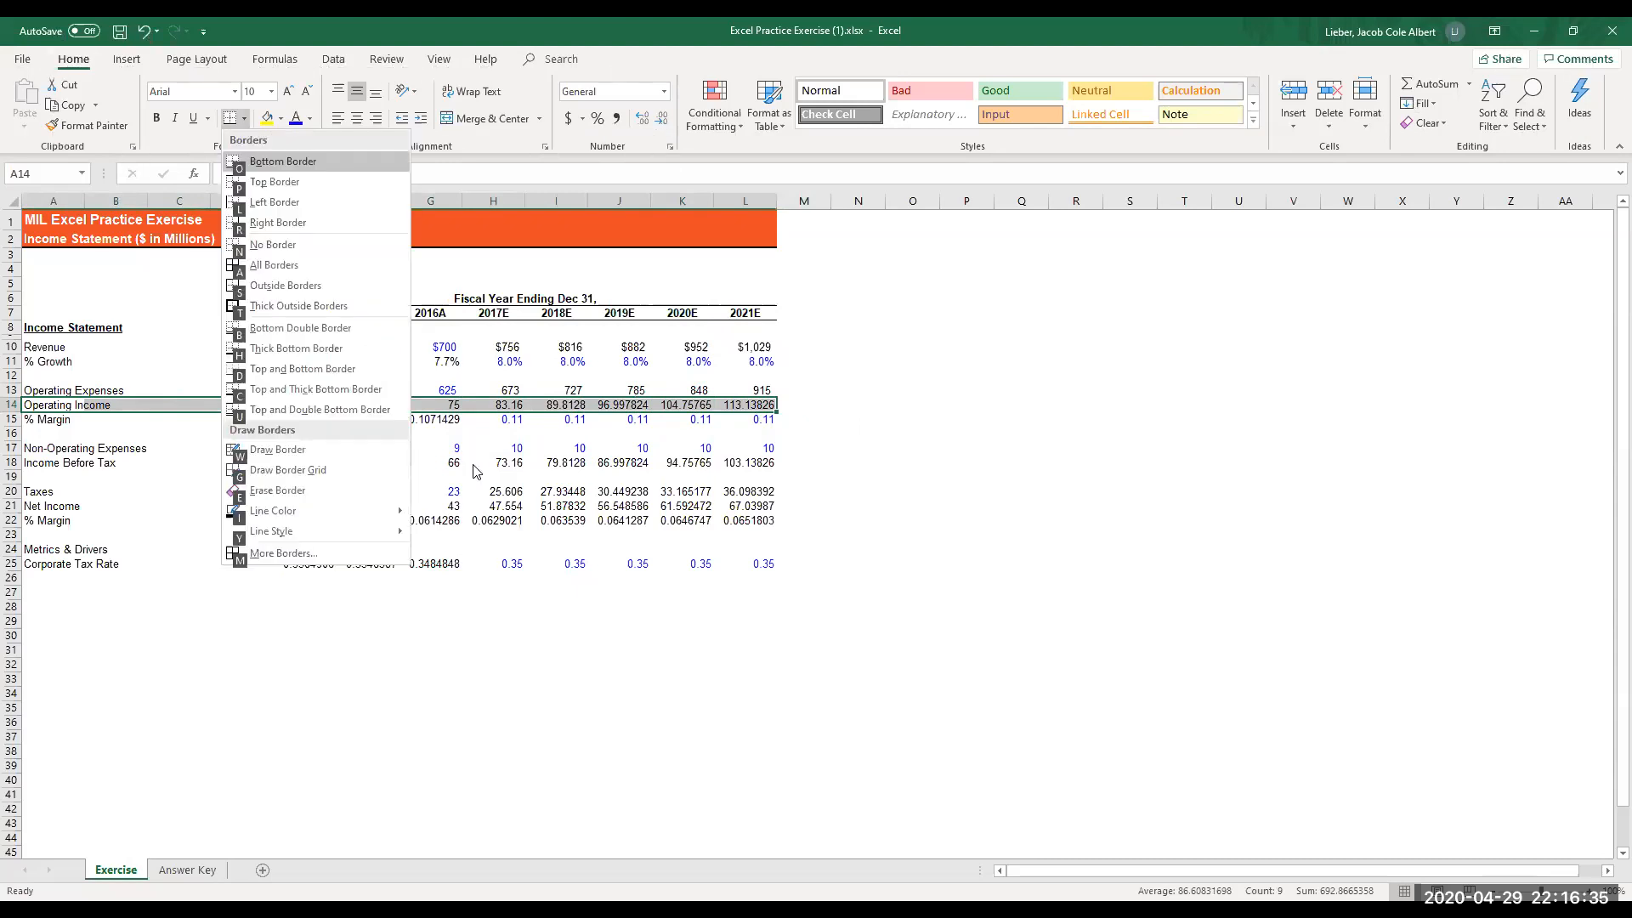
key("p")
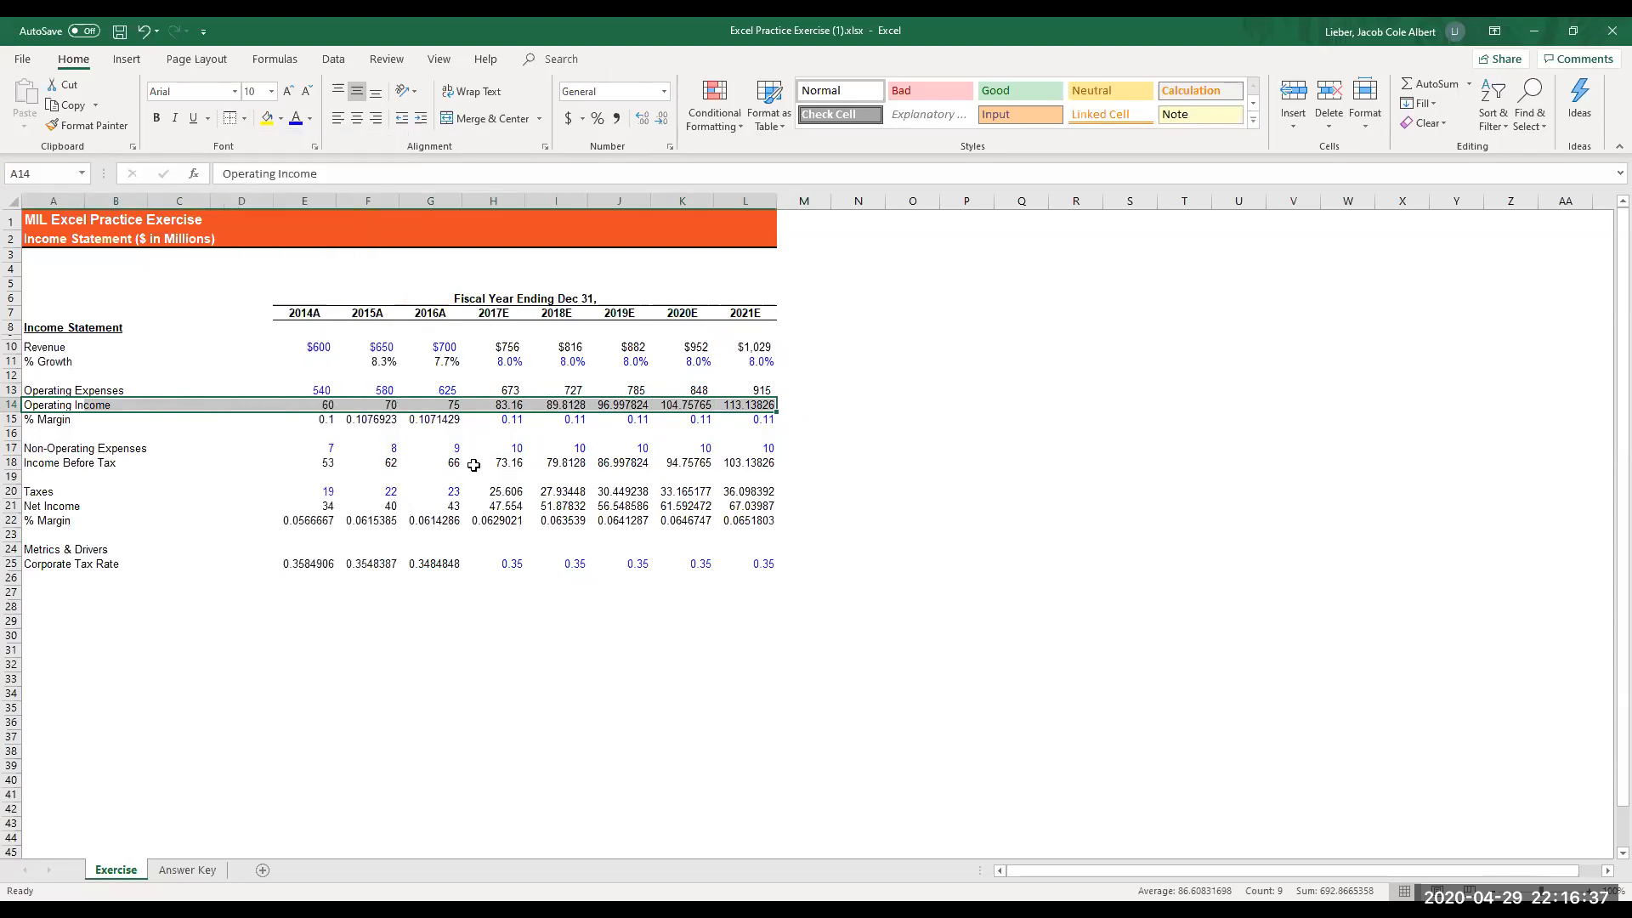
- Format the operating income in E14:L14 as Currency with the $ symbol, 0 decimal places and black parenthesized negatives, ($1,234)
key("Right")
key("Right")
key("Right")
key("Right")
key("Right")
key("Left")
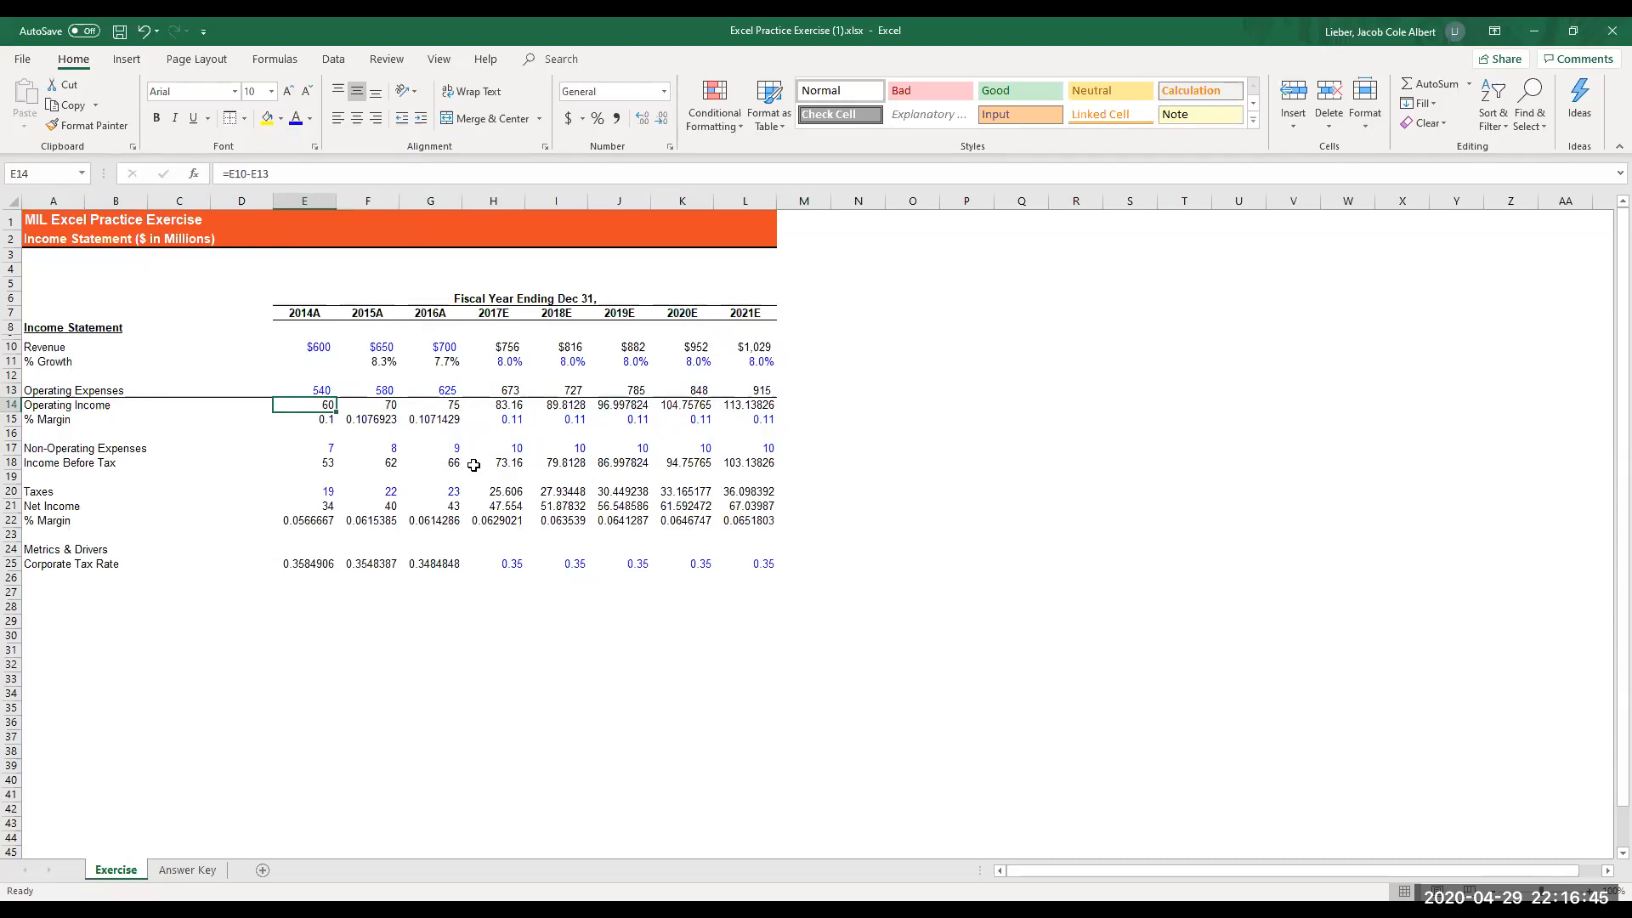
key("shift+Right")
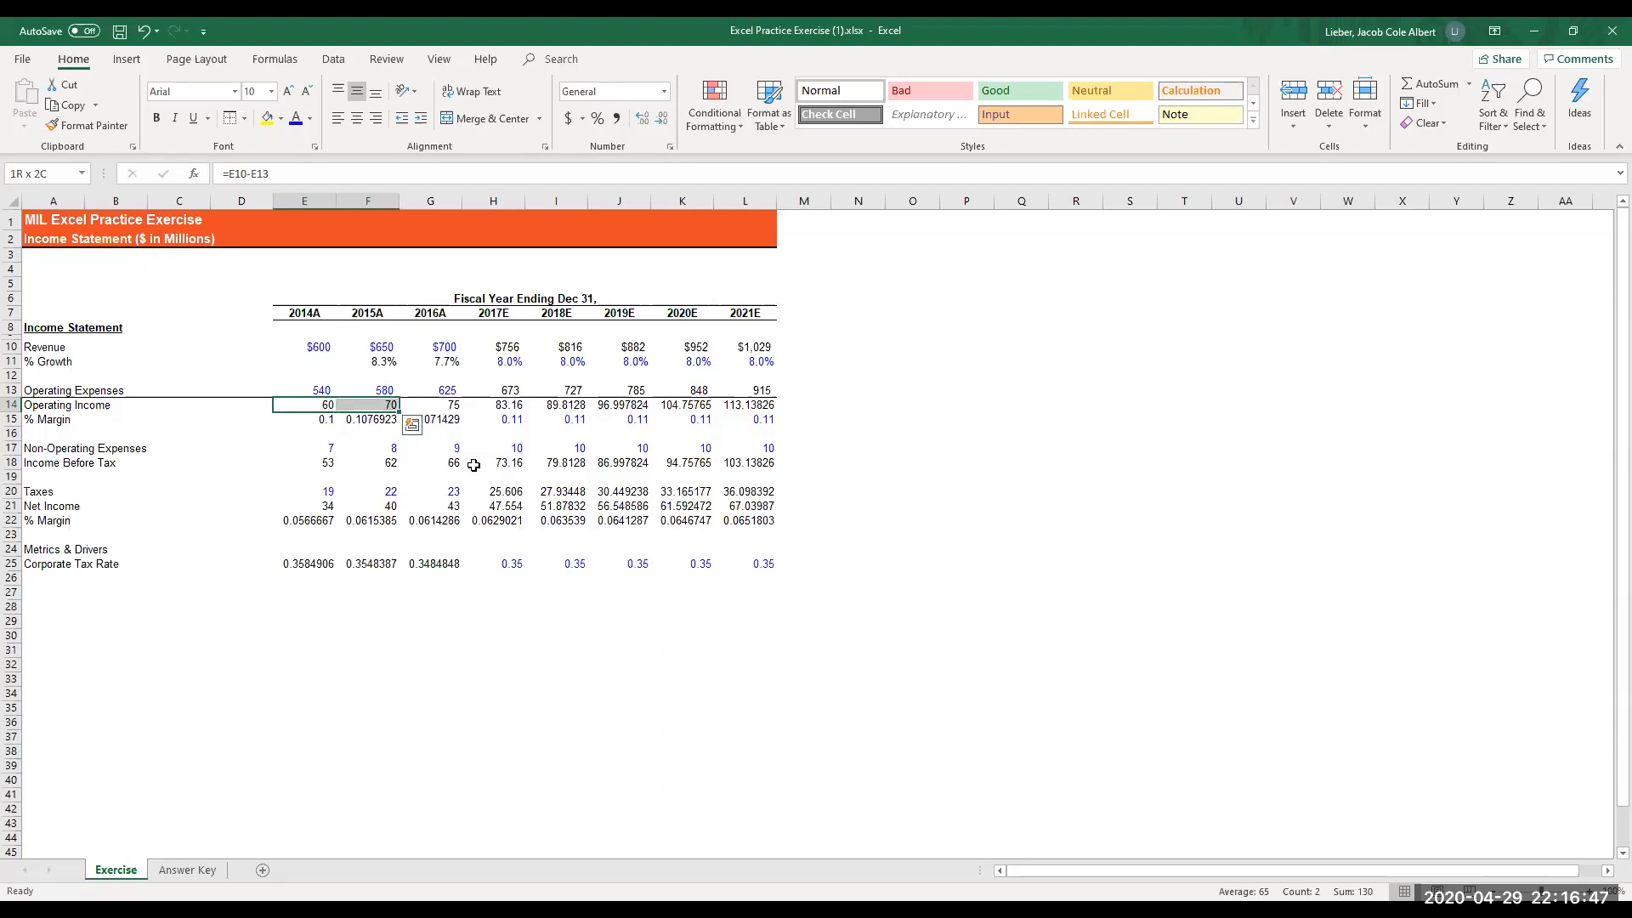
key("shift+Right")
key("shift+Right")
key("shift+Right")
key("shift+Right")
key("shift+Right")
key("shift+Right")
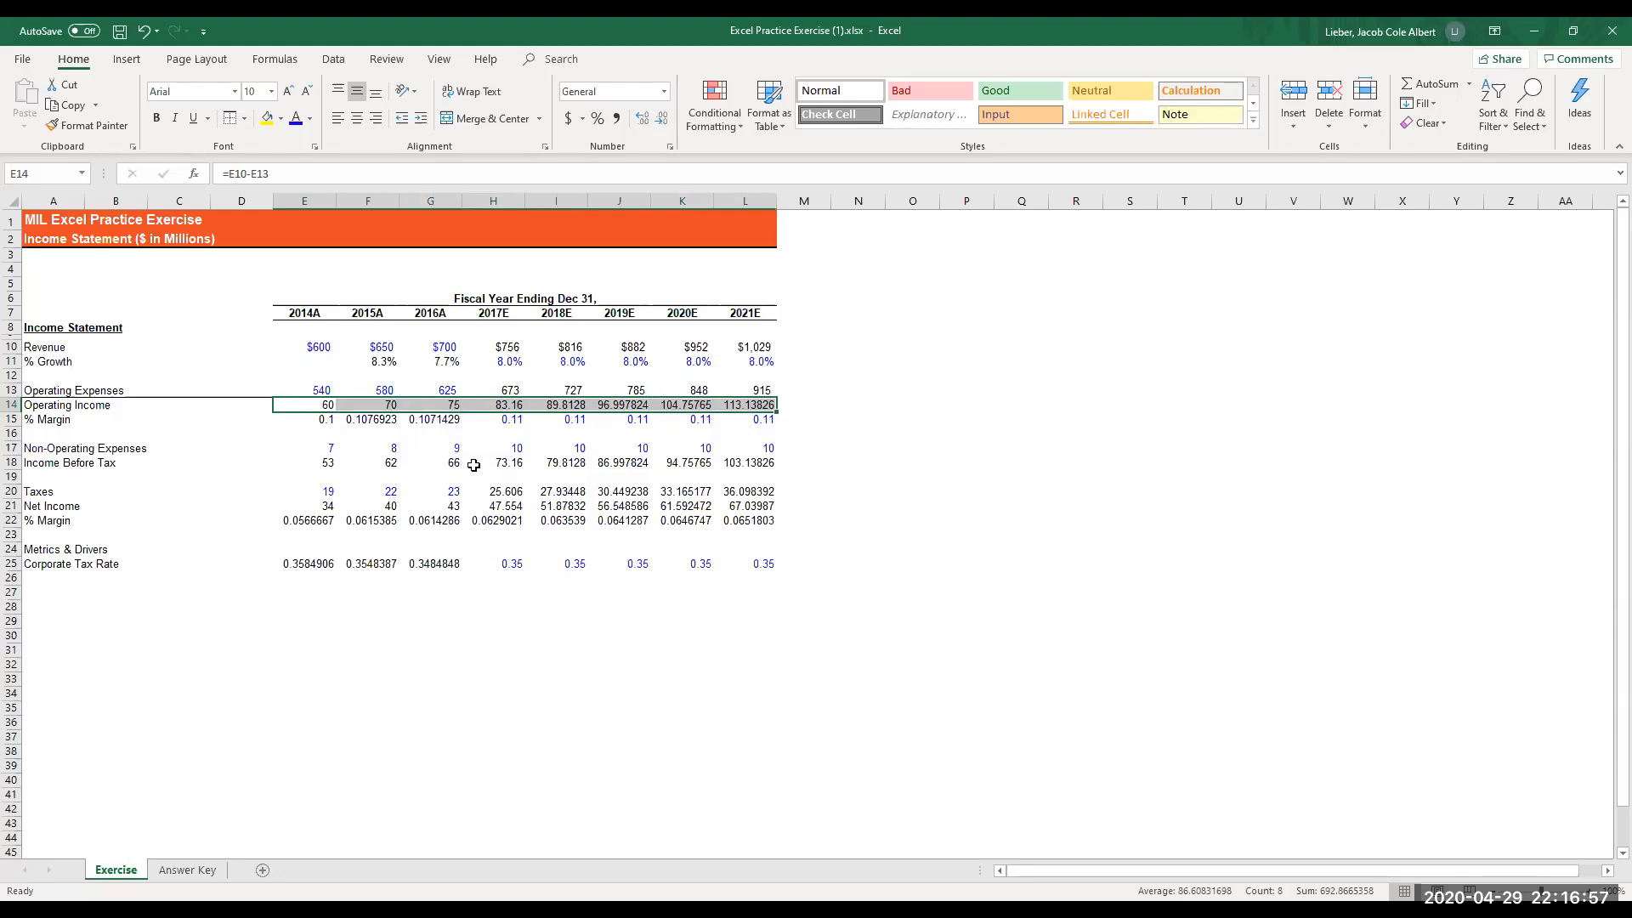
key("ctrl+1")
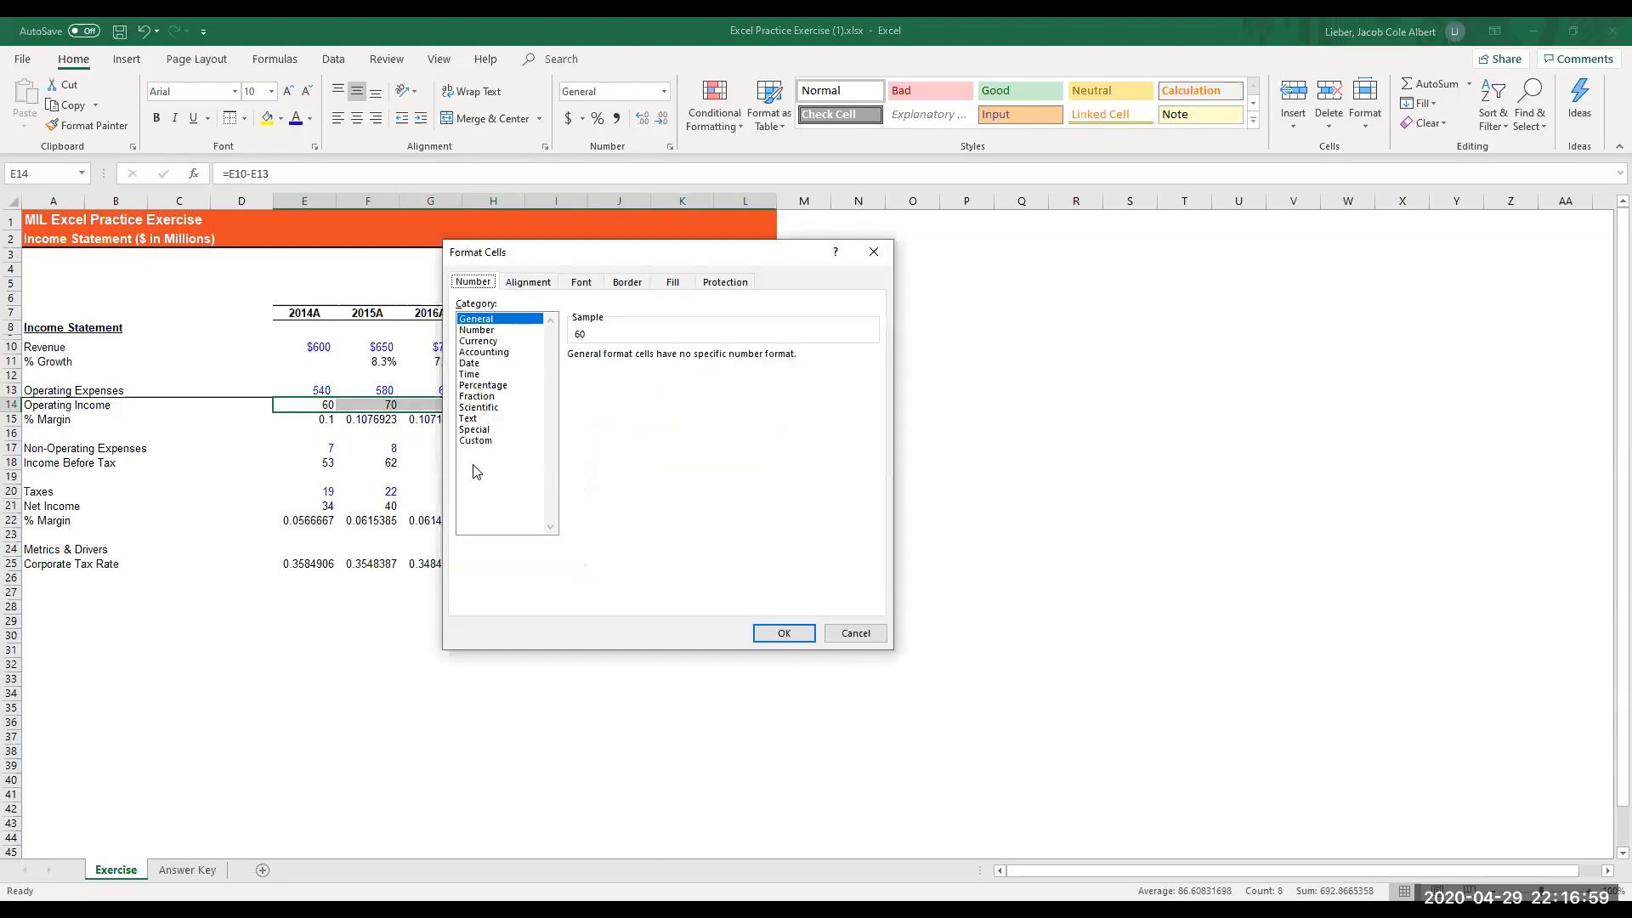
key("Down")
key("Down")
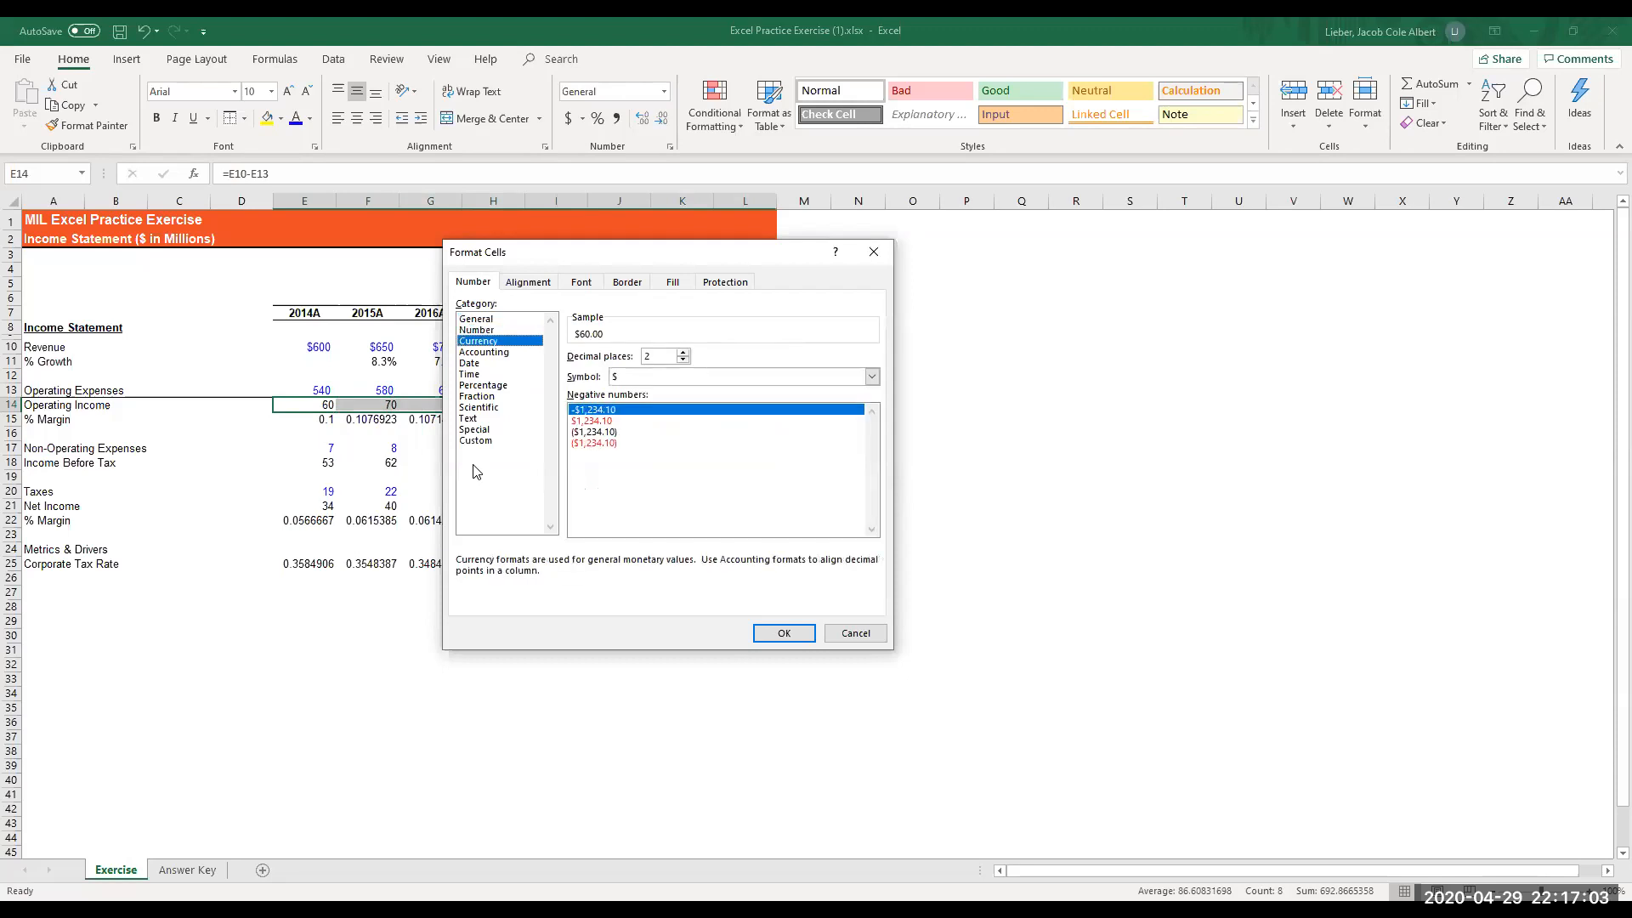
key("Tab")
type("0")
key("Tab")
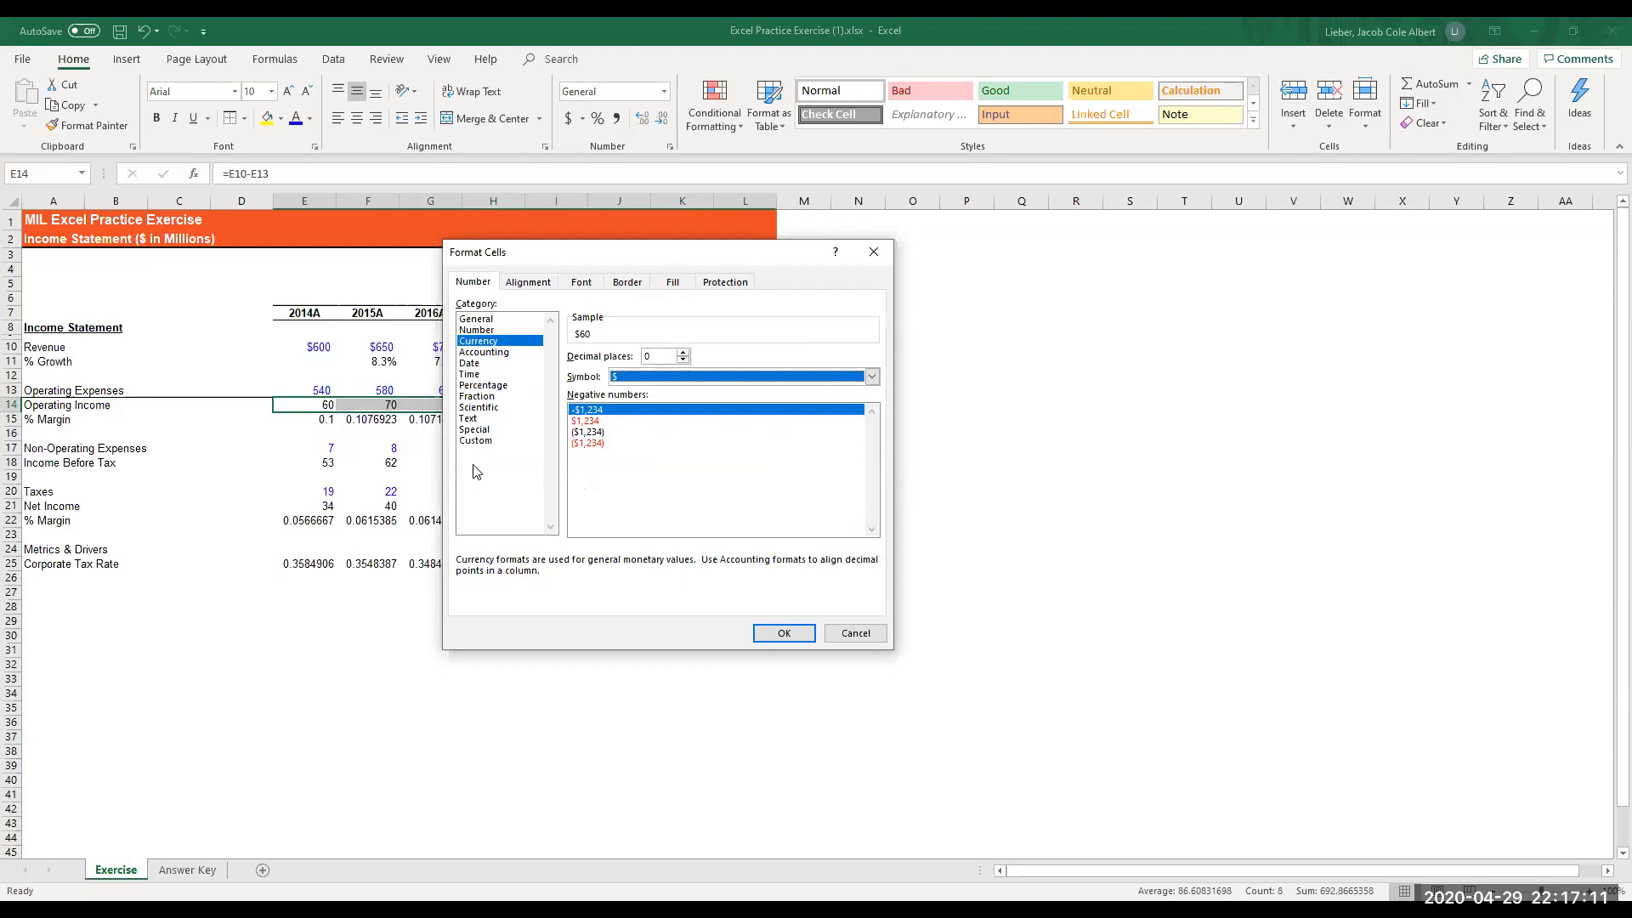
key("Tab")
key("Down")
key("Down")
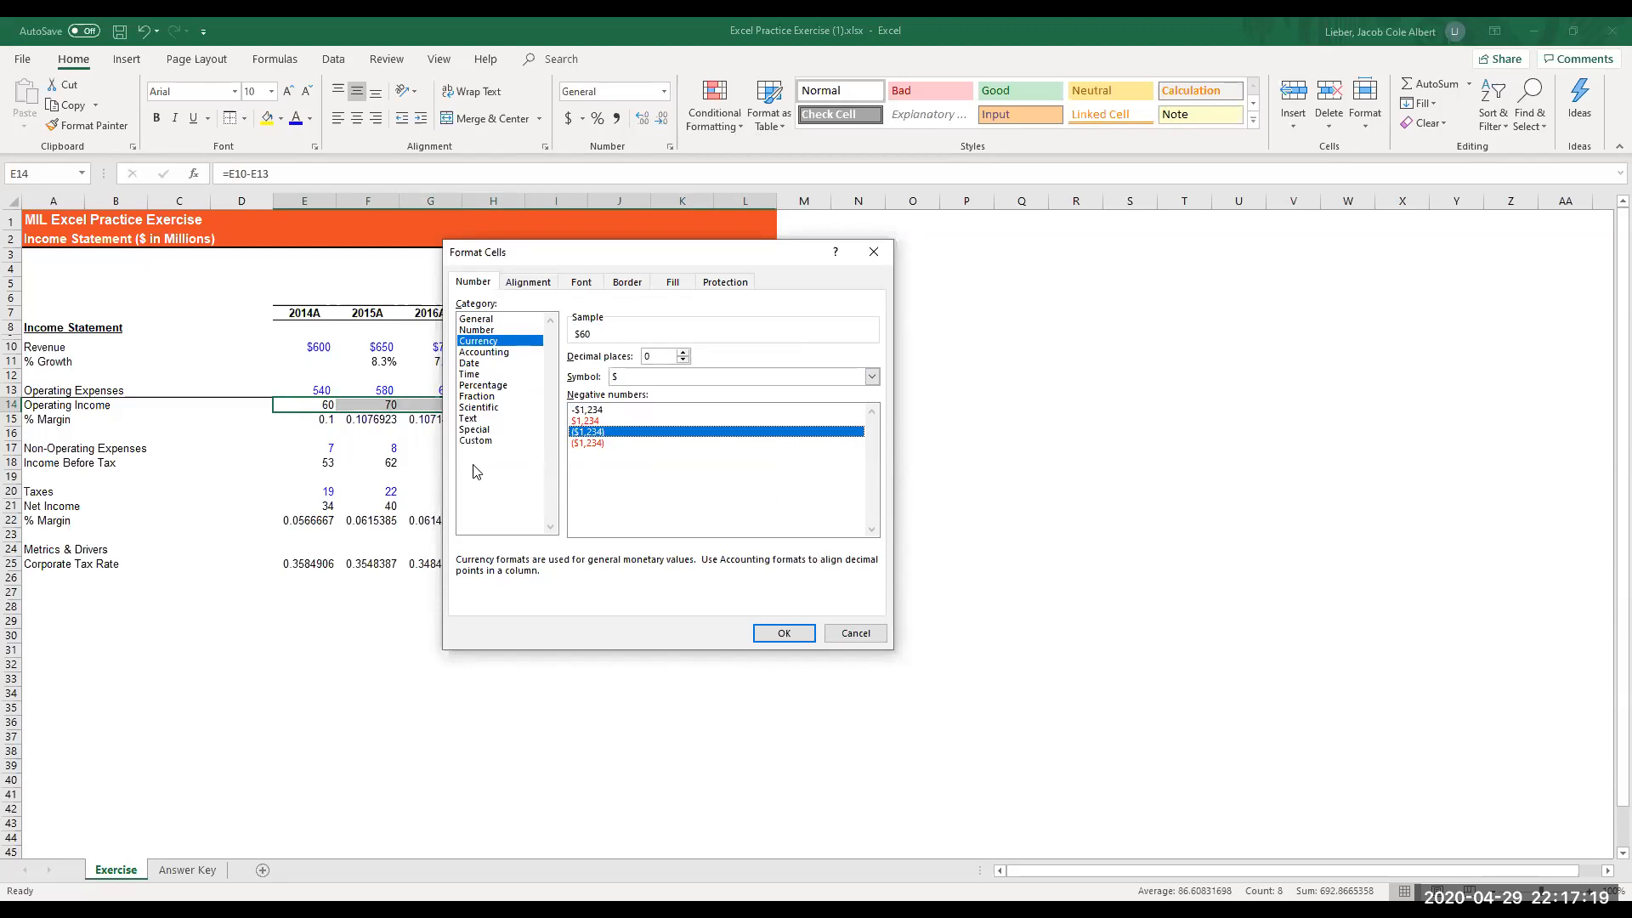
key("Return")
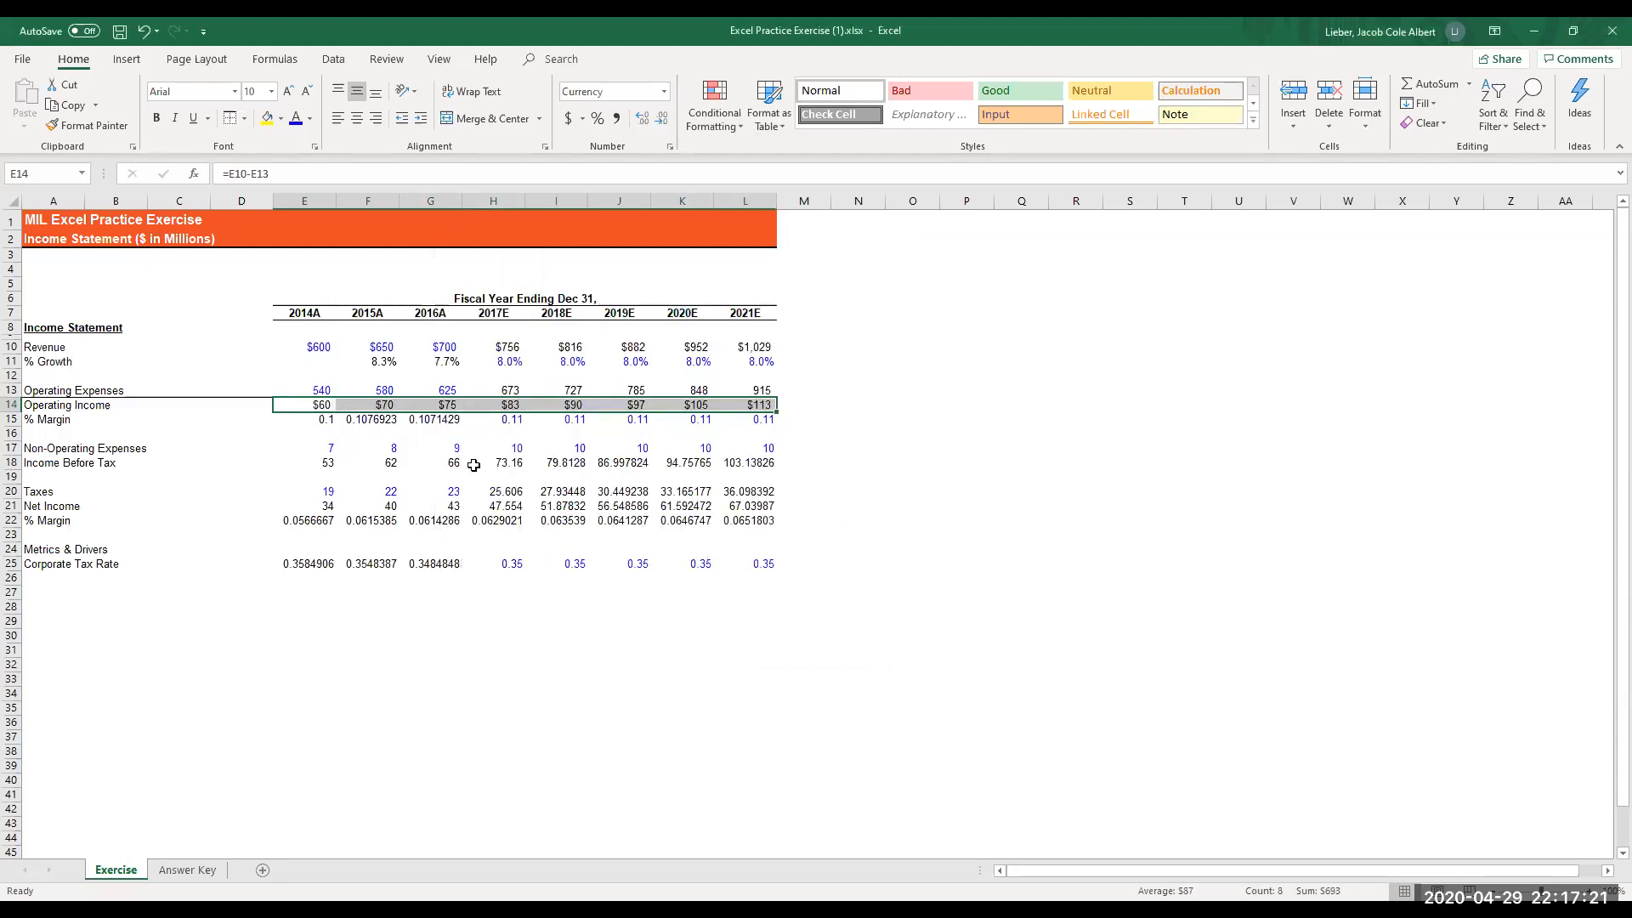
key("Down")
key("Up")
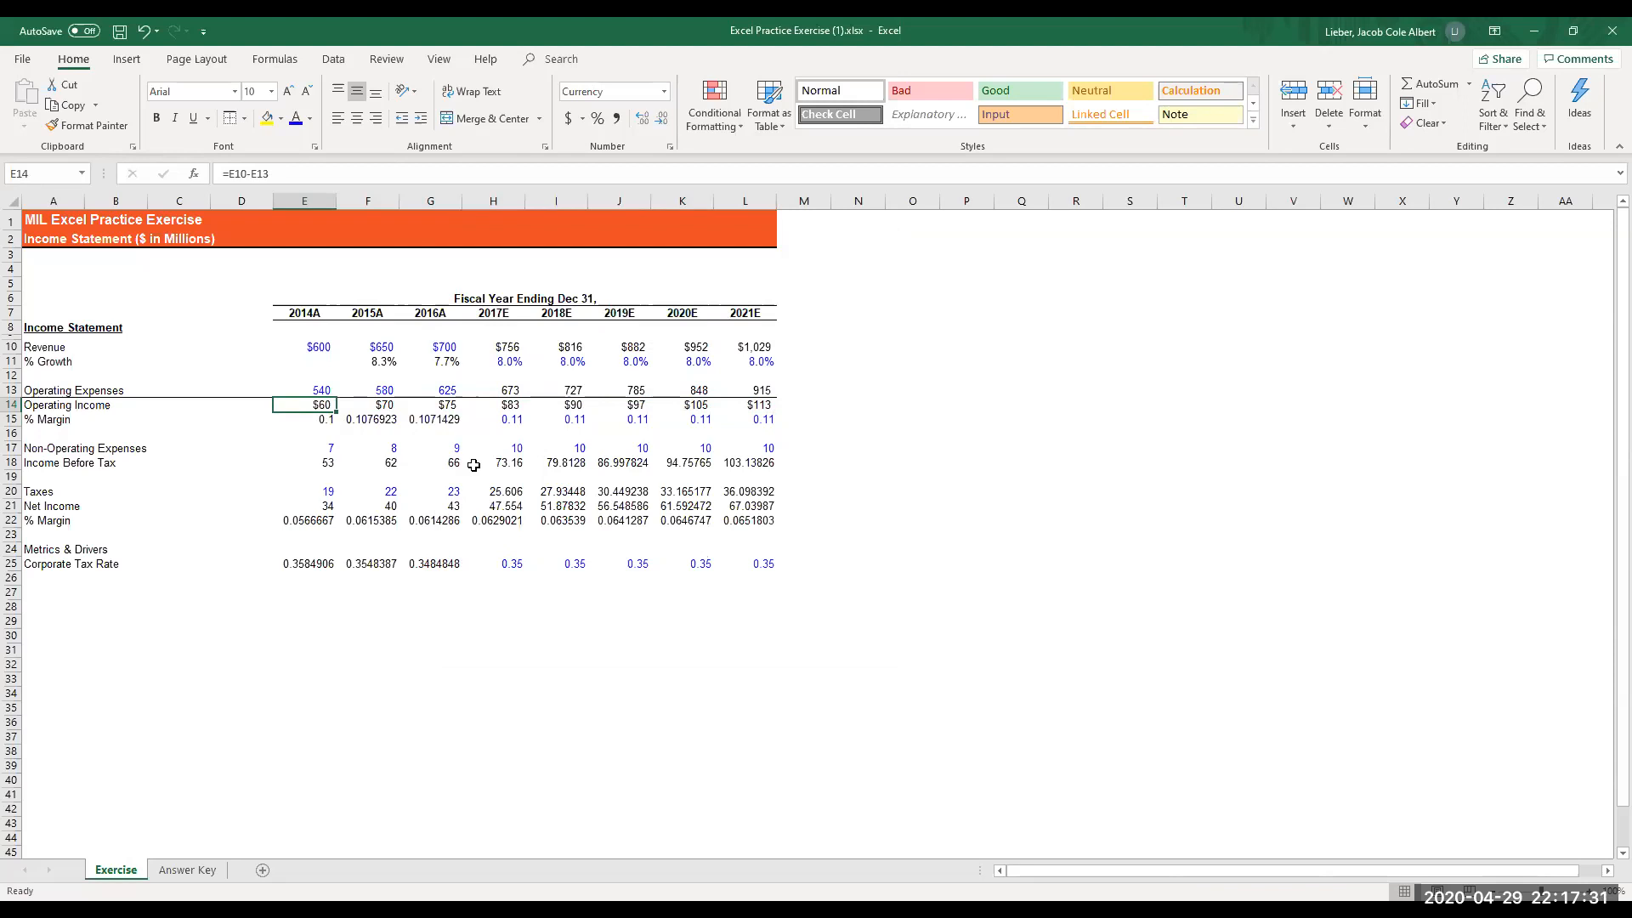
- Format the operating margins in E15:L15 as percentages with one decimal place
key("Down")
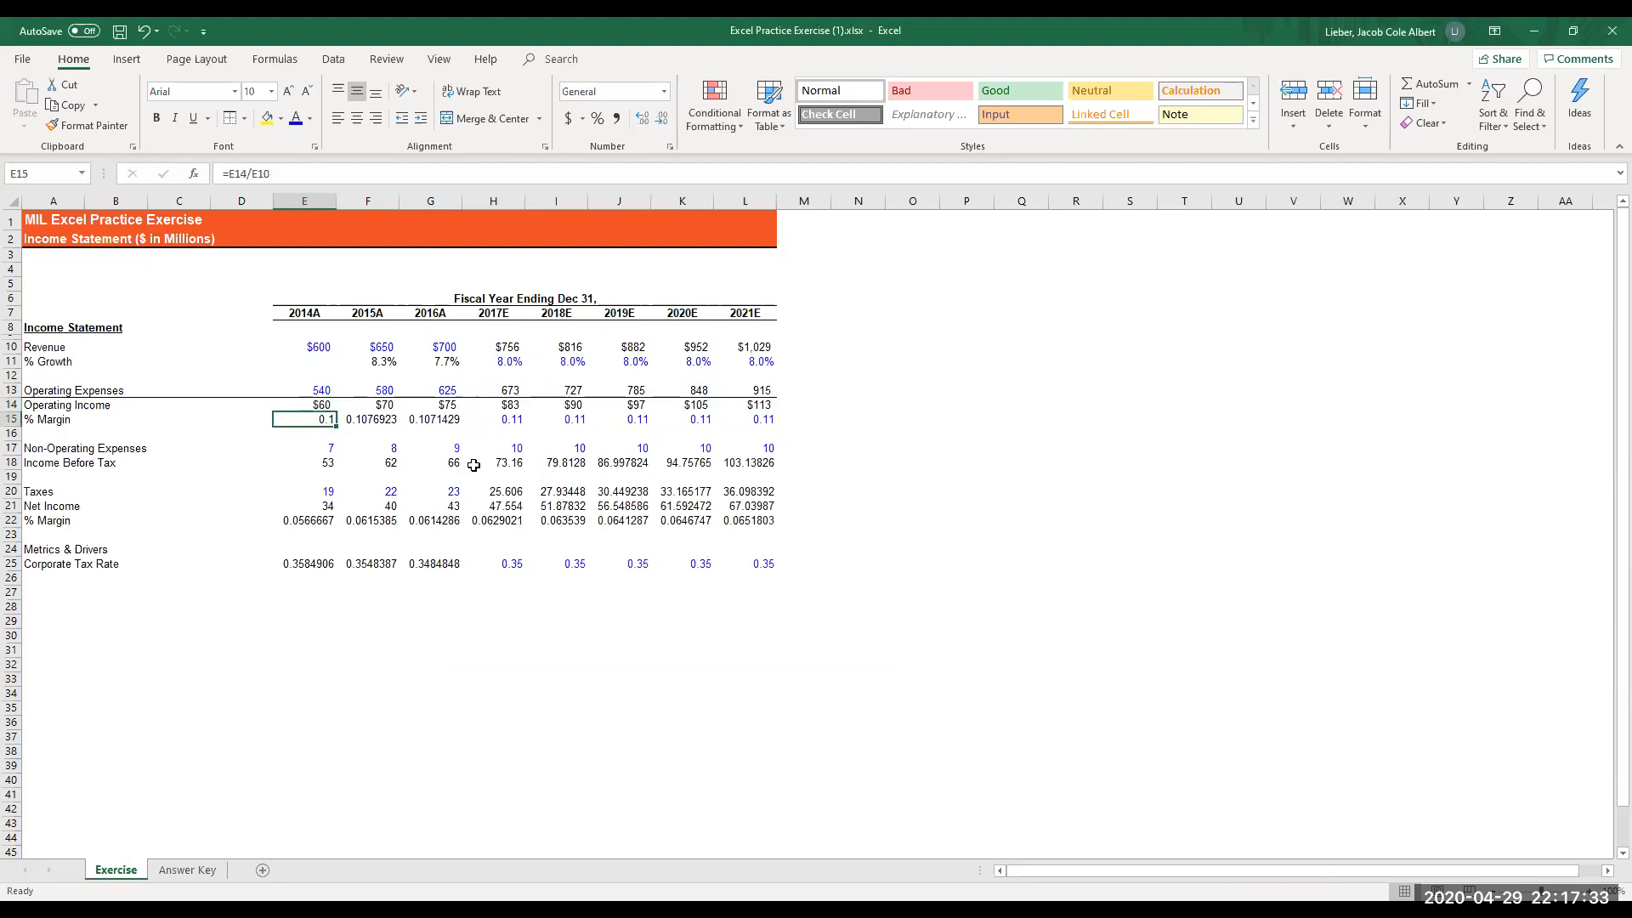
key("shift+Right")
key("shift+Right")
key("shift+Right")
key("shift+Right")
key("shift+Right")
key("shift+Right")
key("shift+Right")
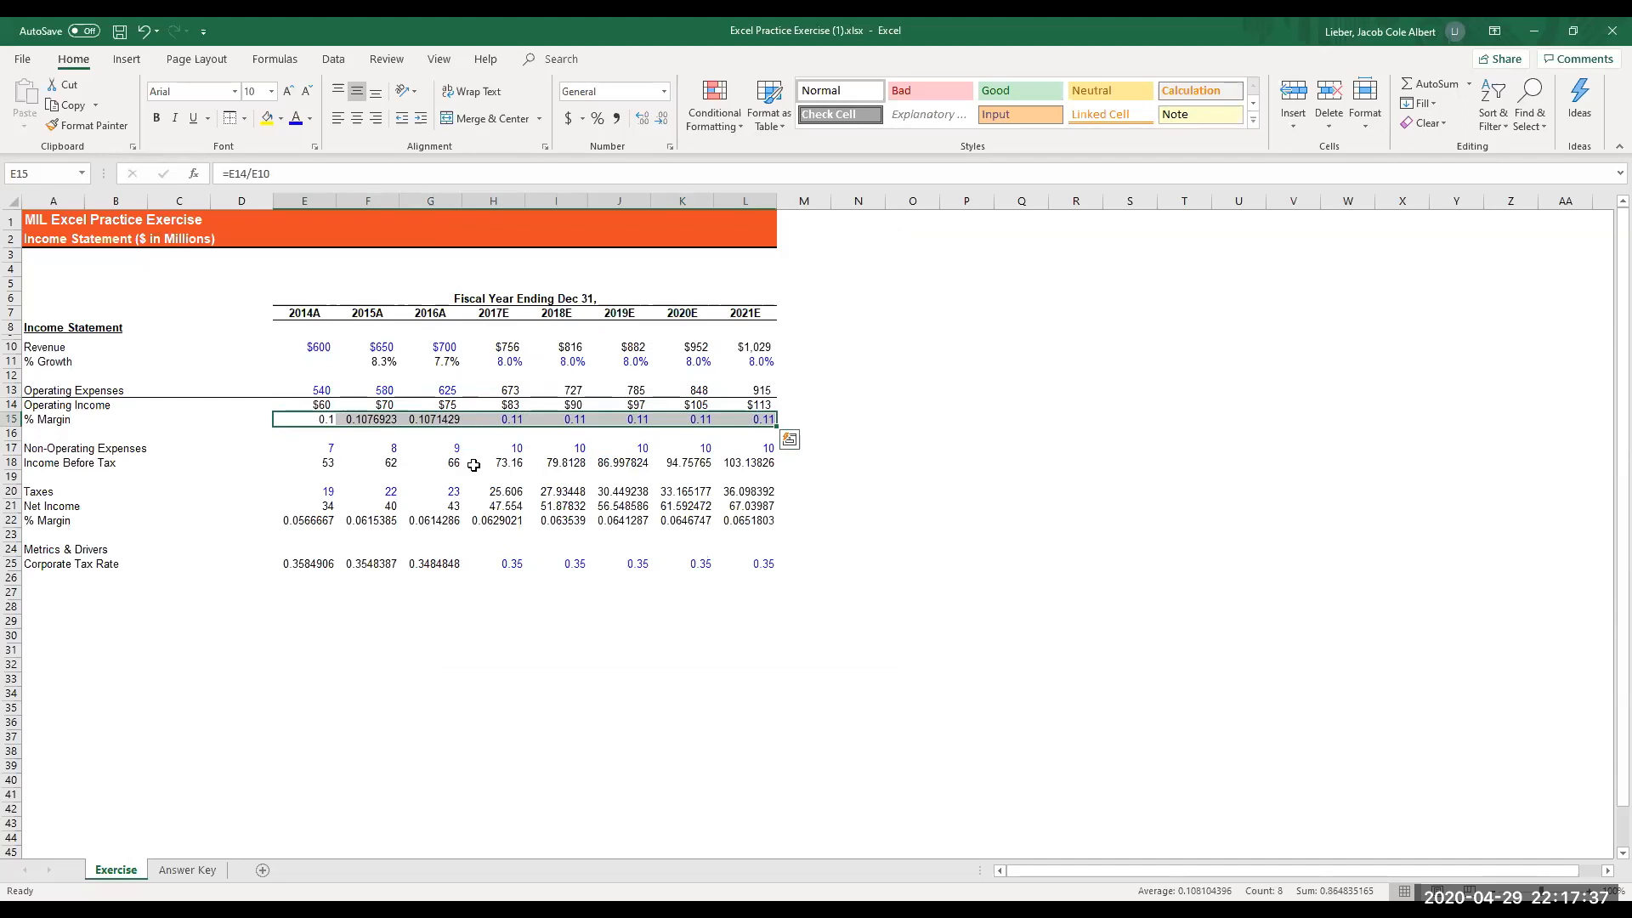
key("alt")
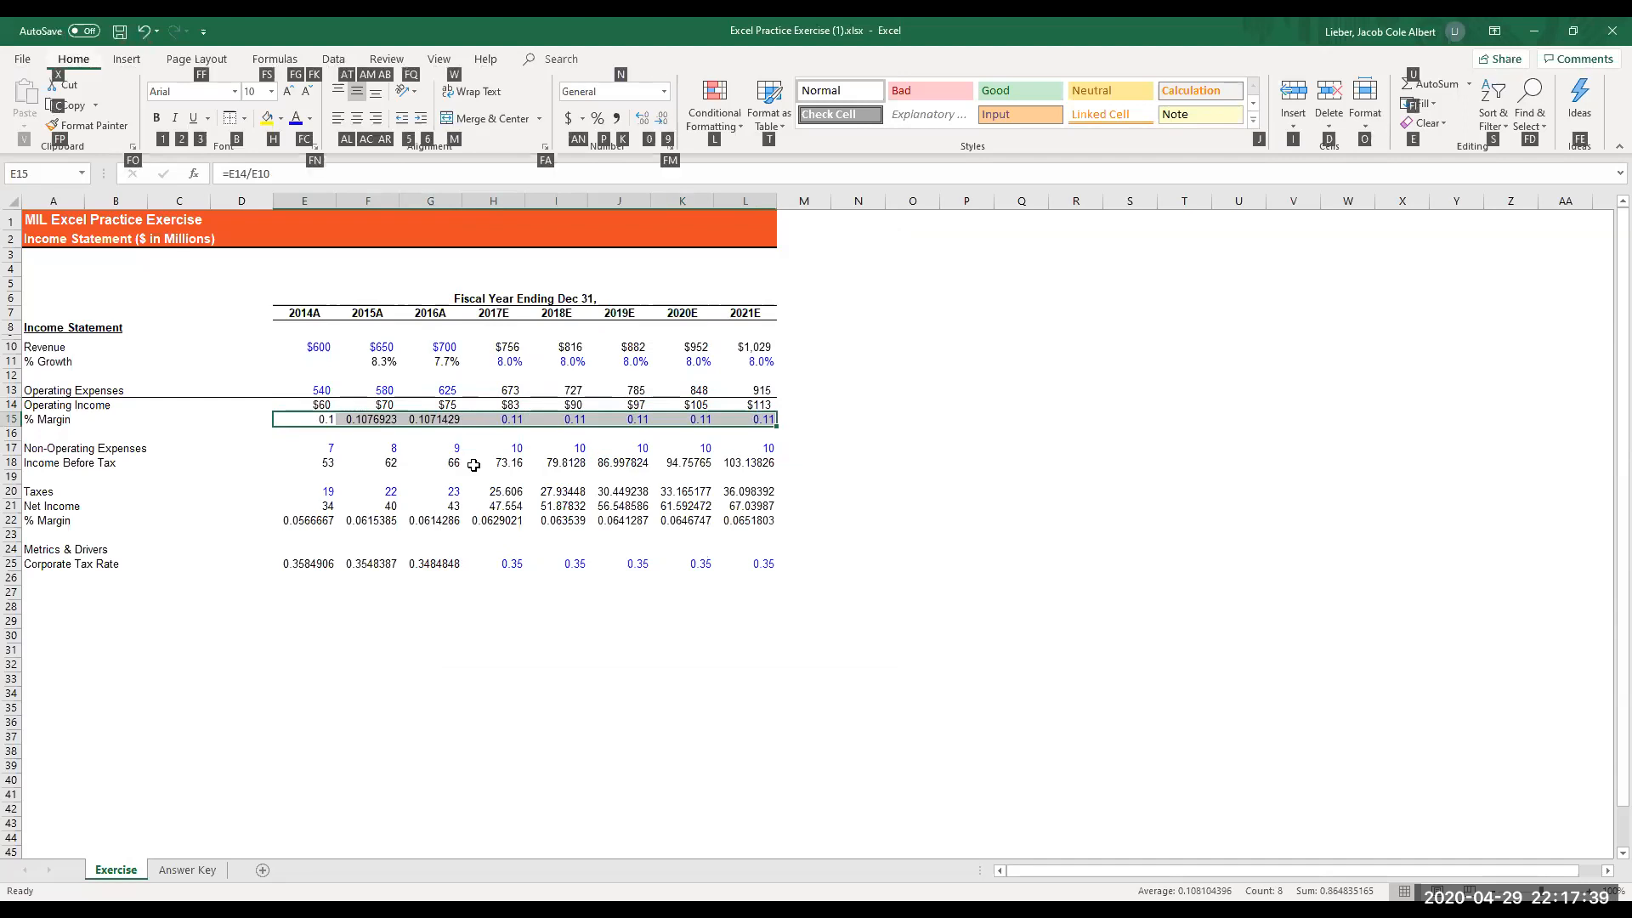
key("p")
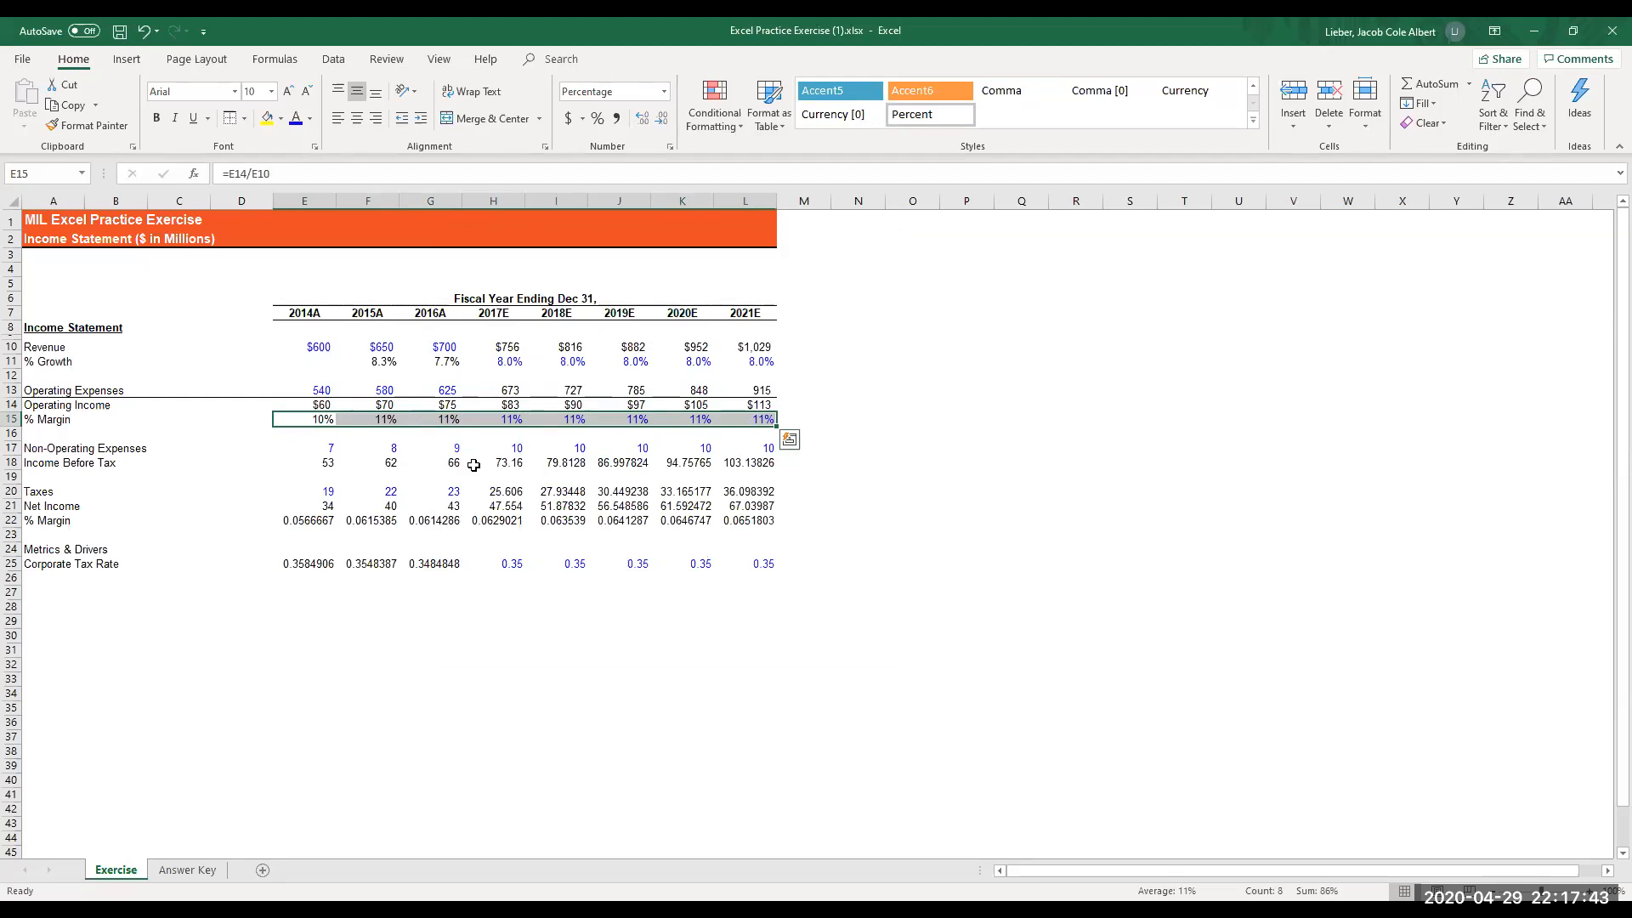
key("alt+h")
key("0")
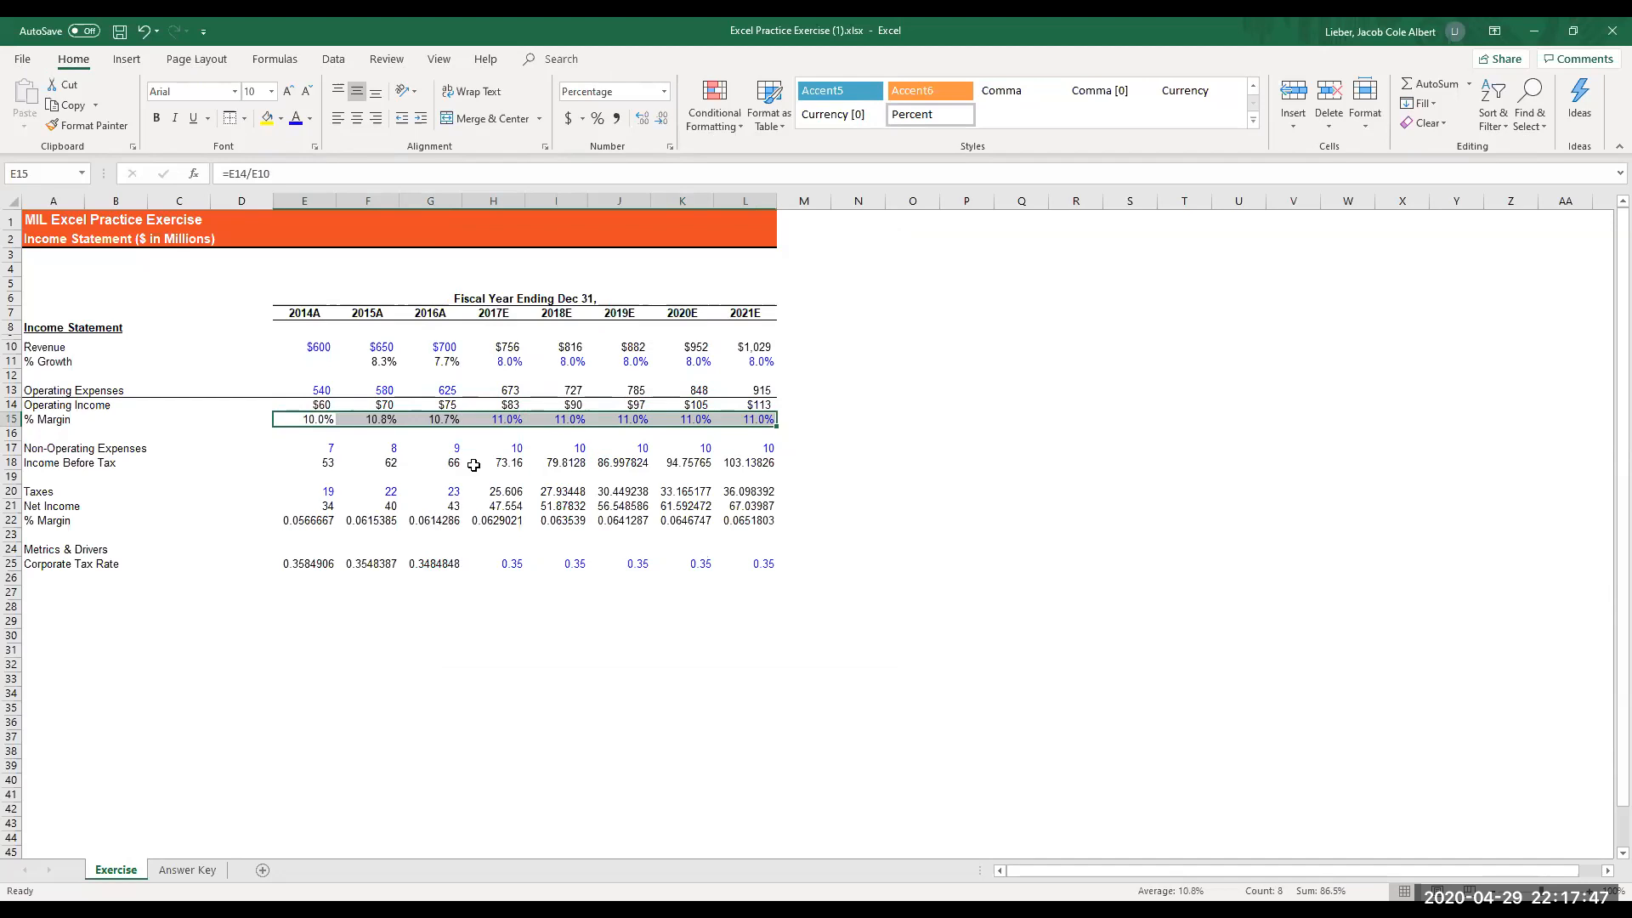
- Format the non-operating expenses in E17:L17 as Number with 0 decimal places, a thousands separator and black parenthesized negatives, (1,234)
key("Down")
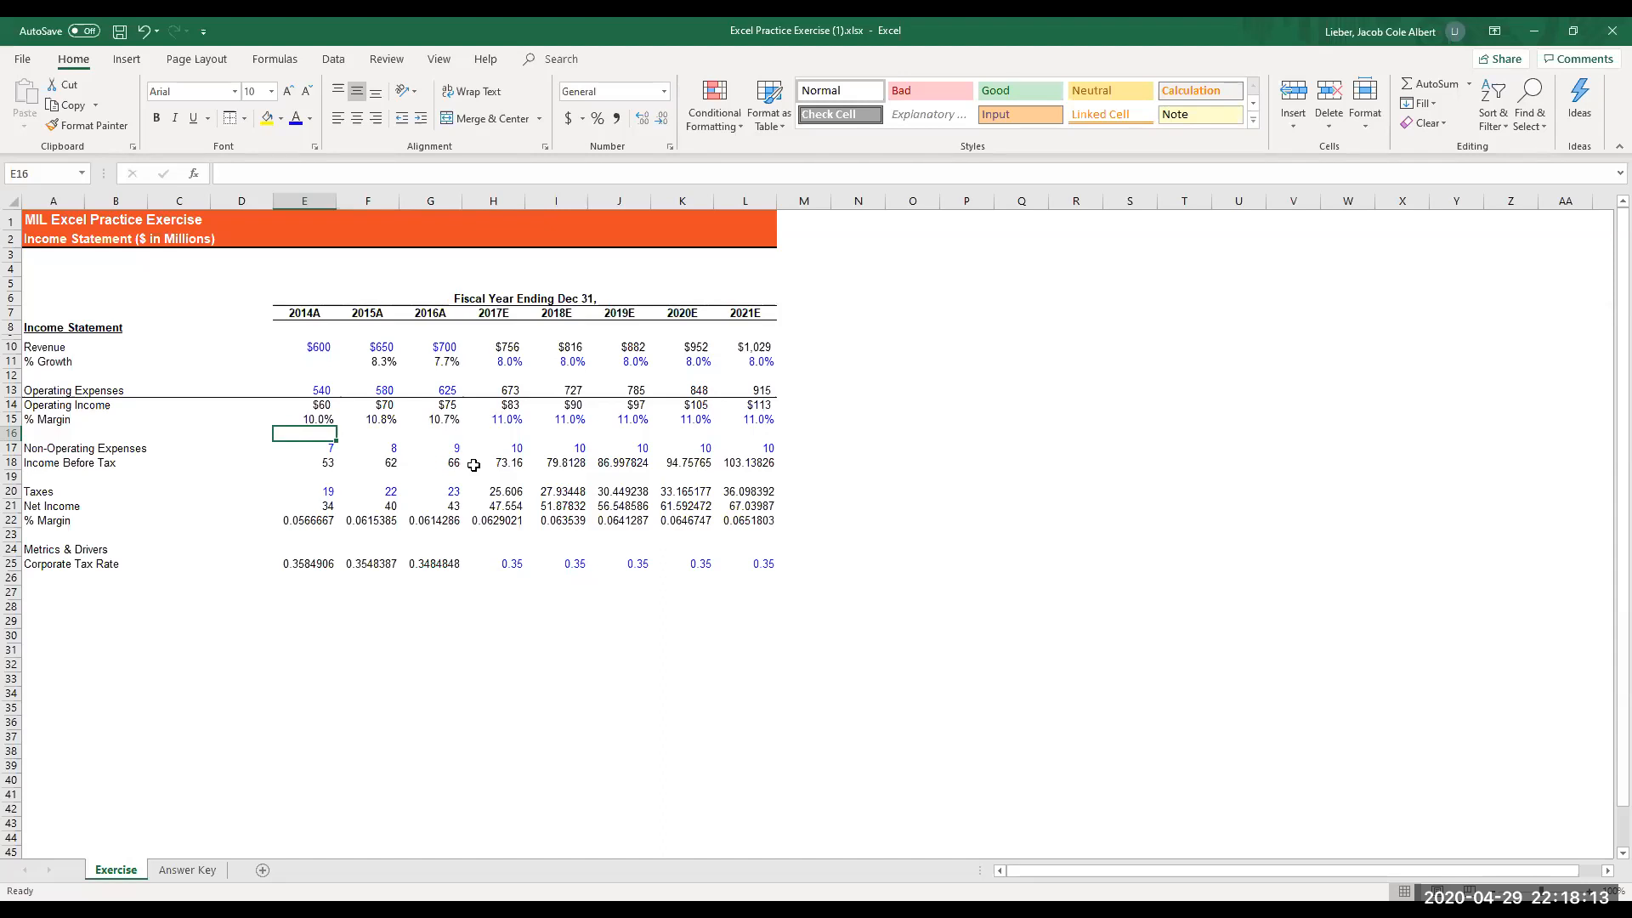
key("Down")
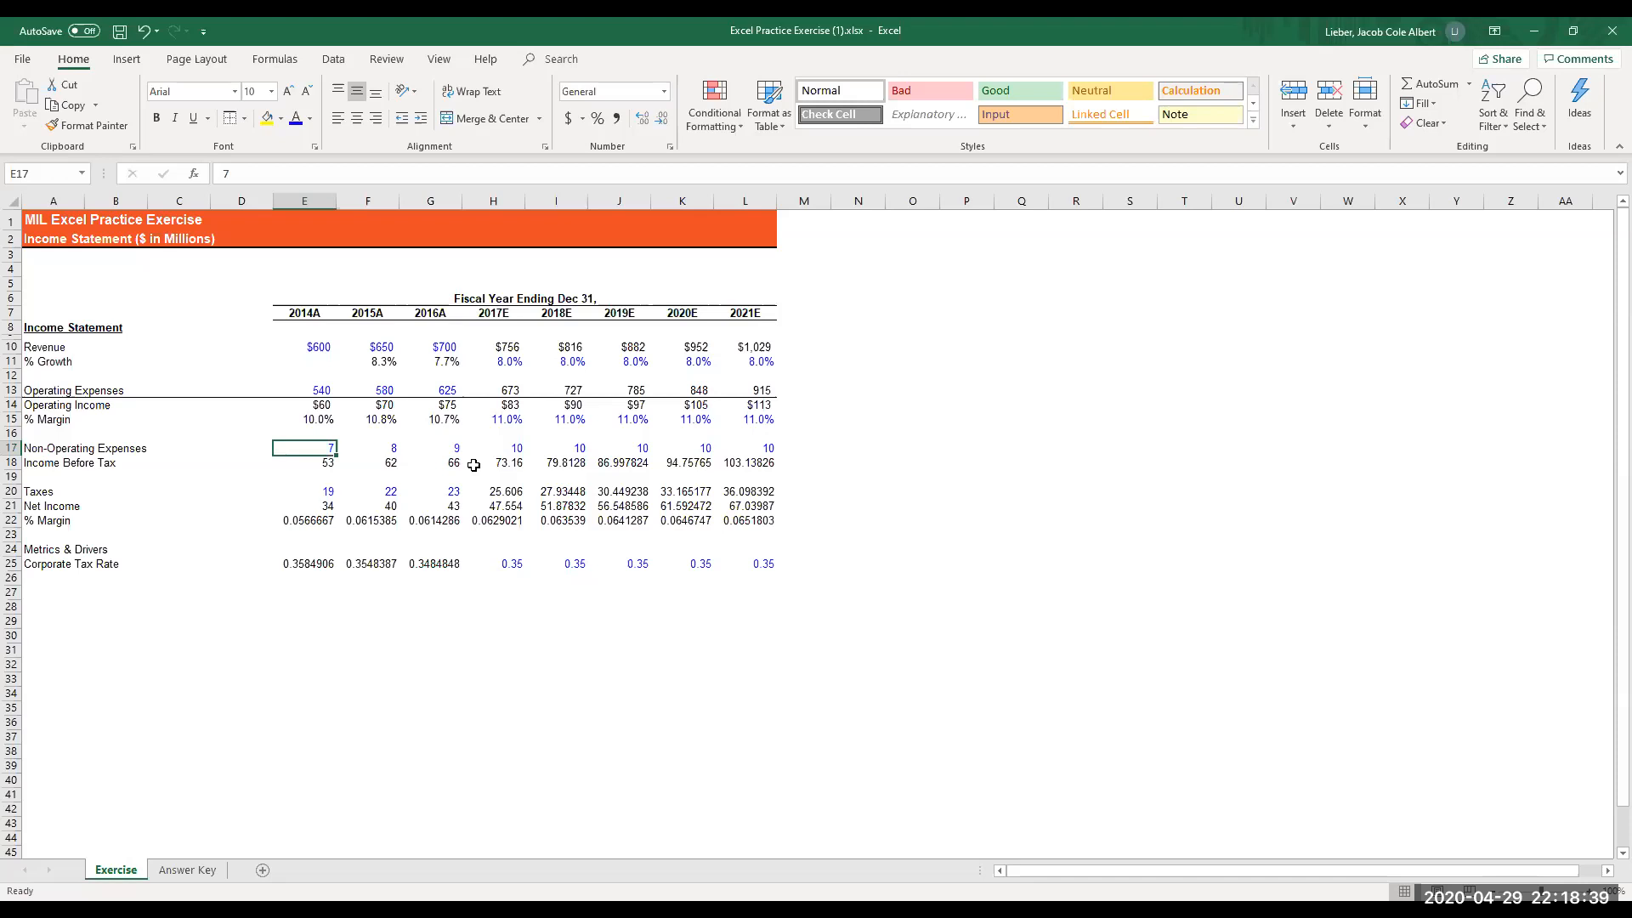
key("shift+Right")
key("shift+Right")
key("shift+Right")
key("shift+Right")
key("shift+Right")
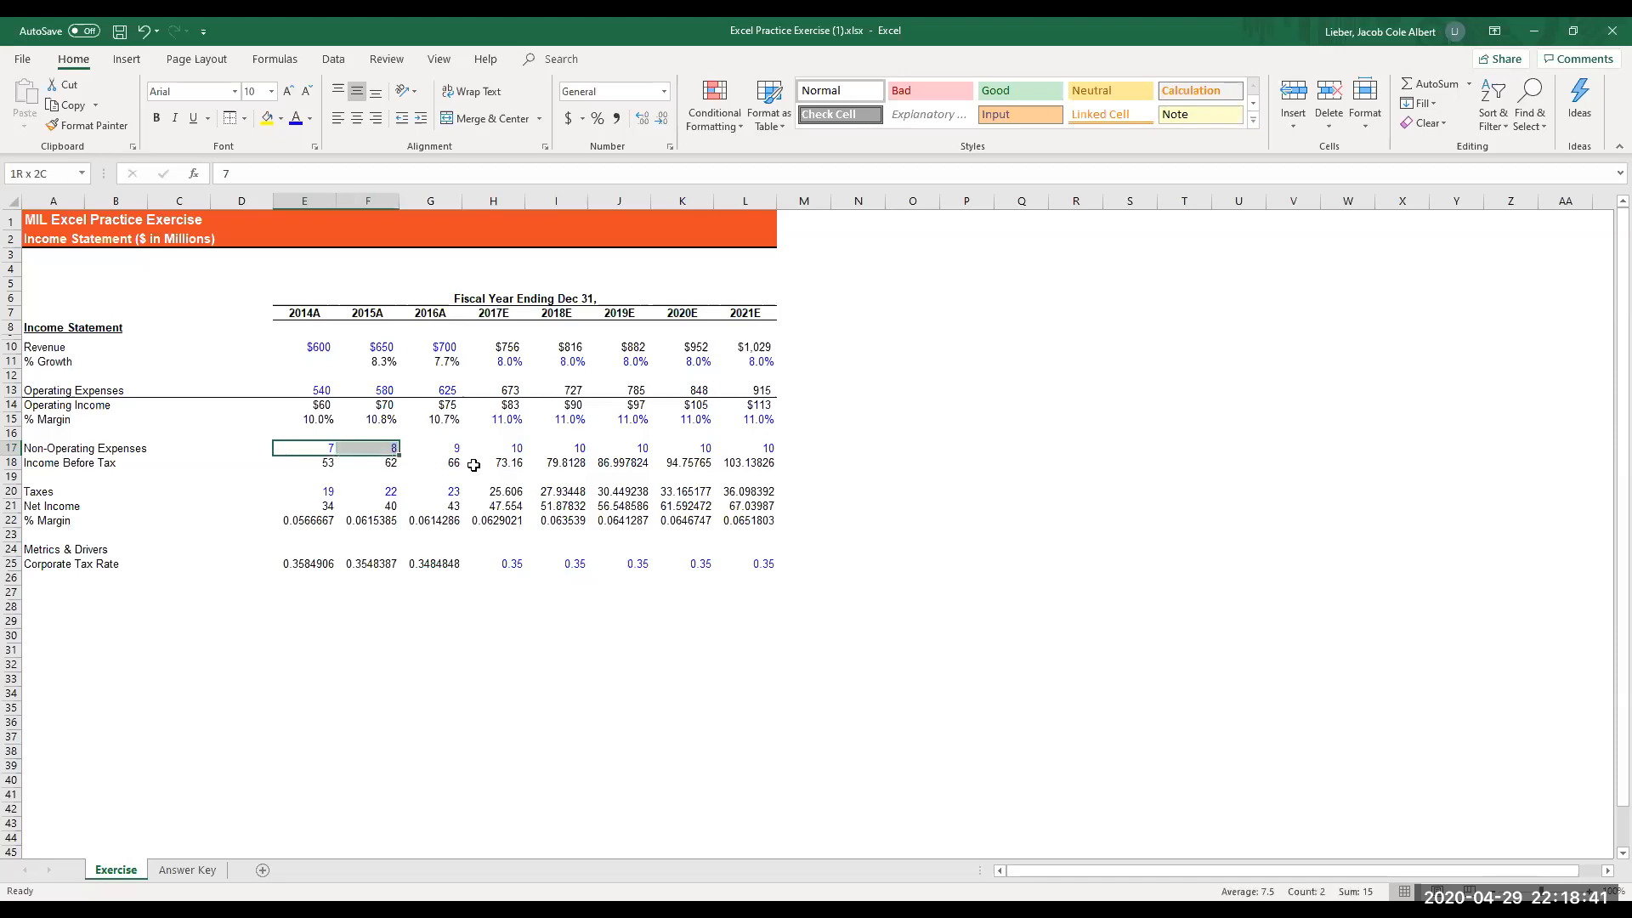
key("shift+Right")
key("shift+Right")
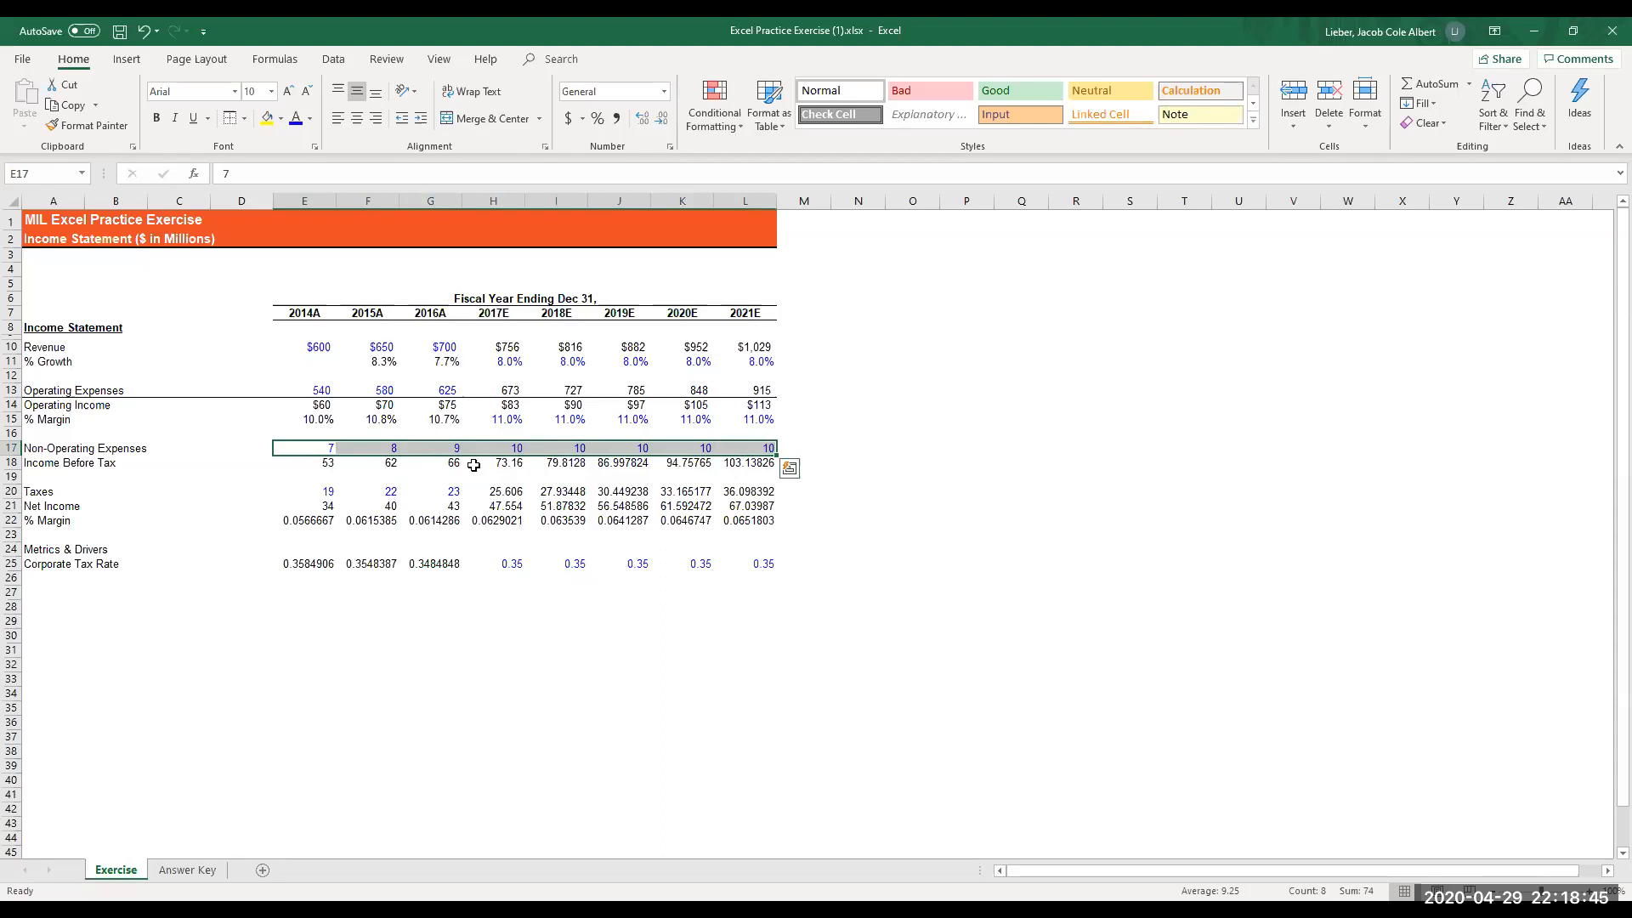
key("ctrl+1")
key("Tab")
key("Down")
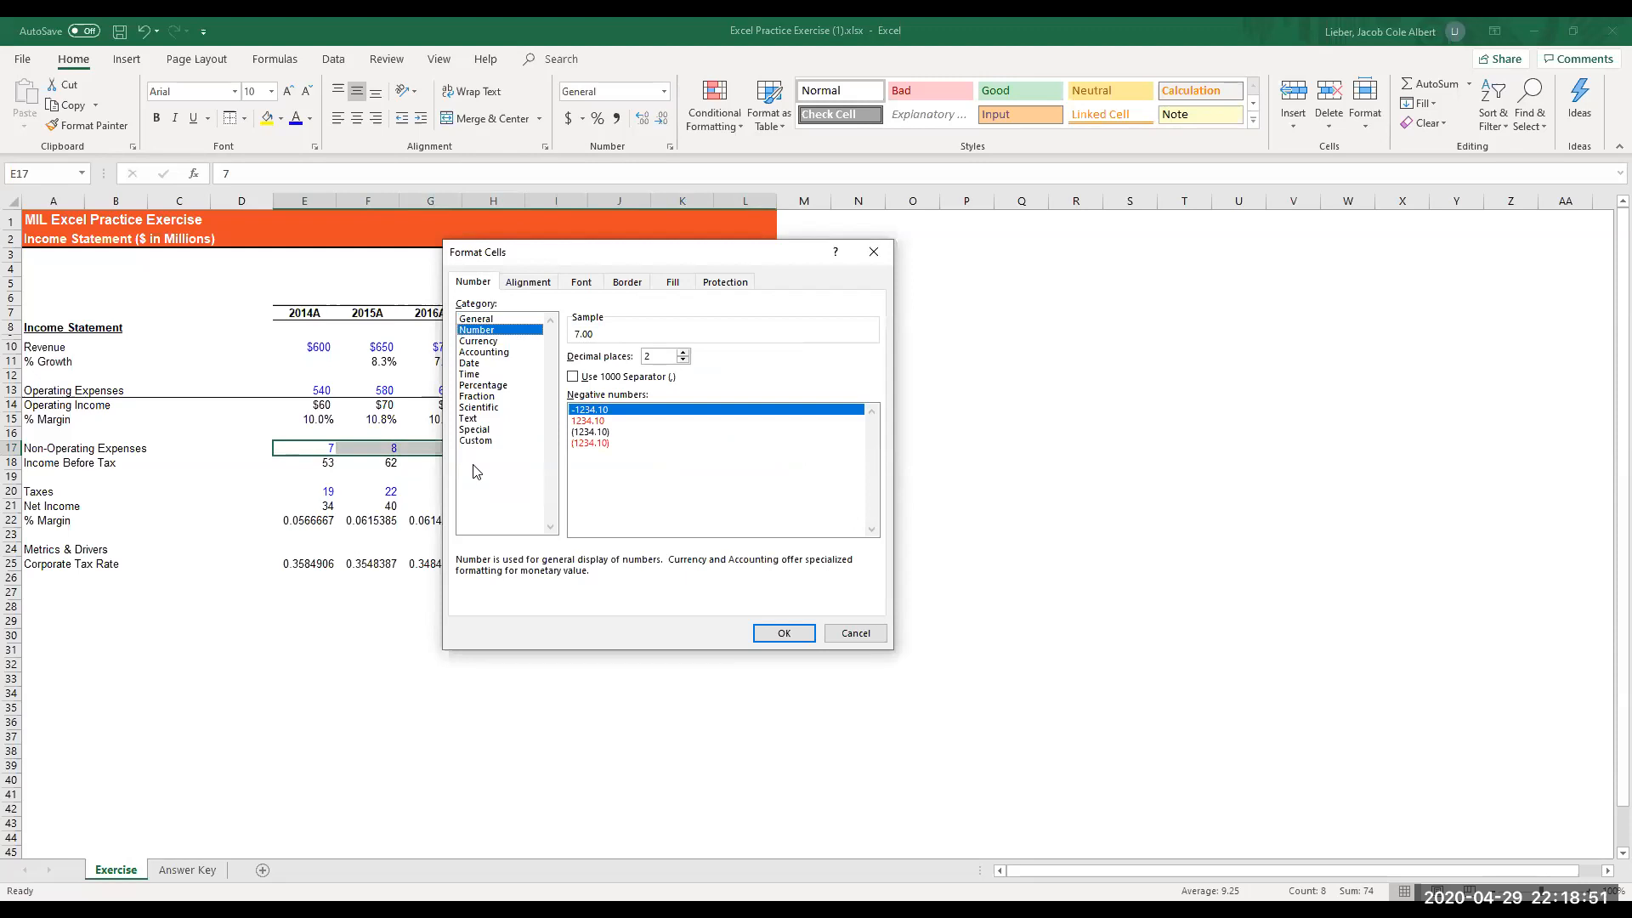
key("Tab")
type("0")
key("Tab")
key("space")
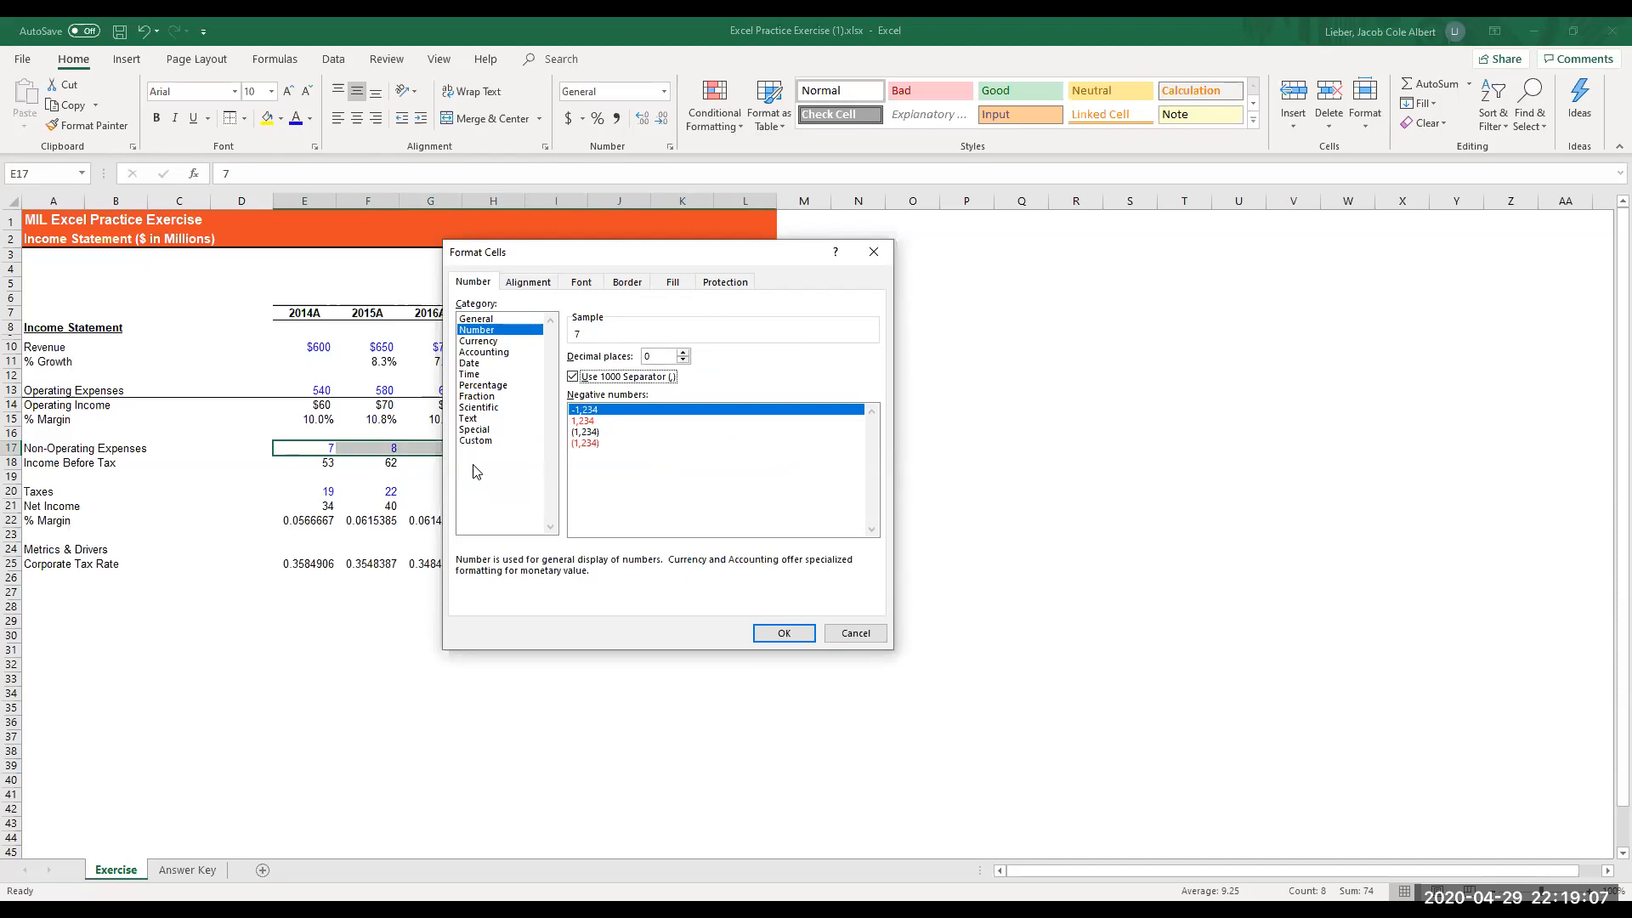
key("Tab")
key("Down")
key("Down")
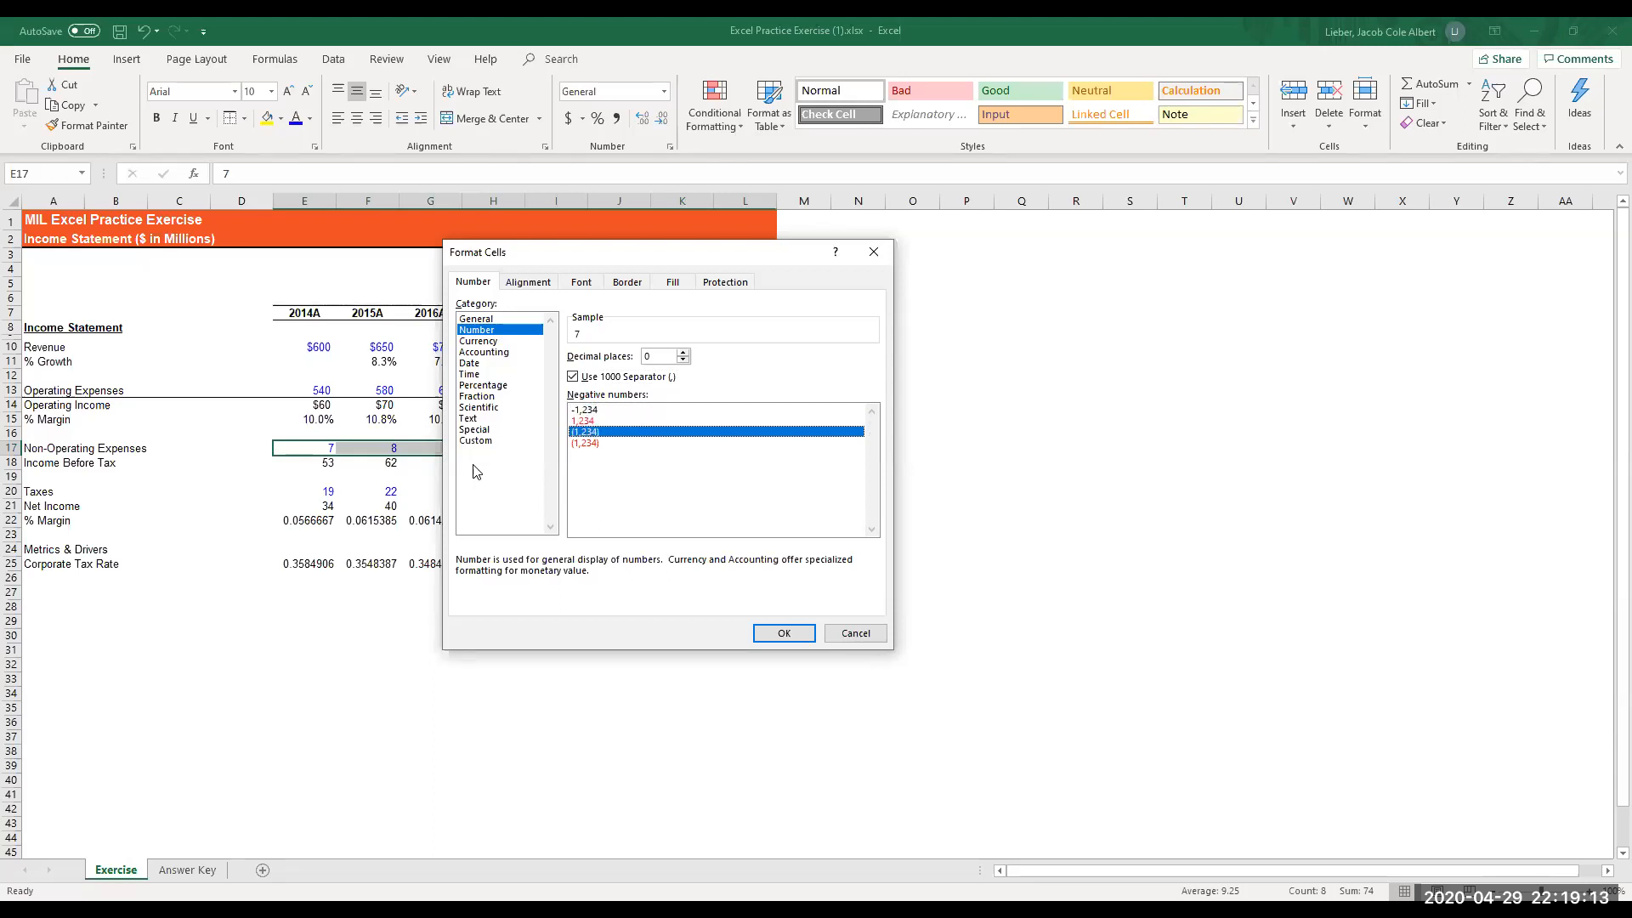
key("Return")
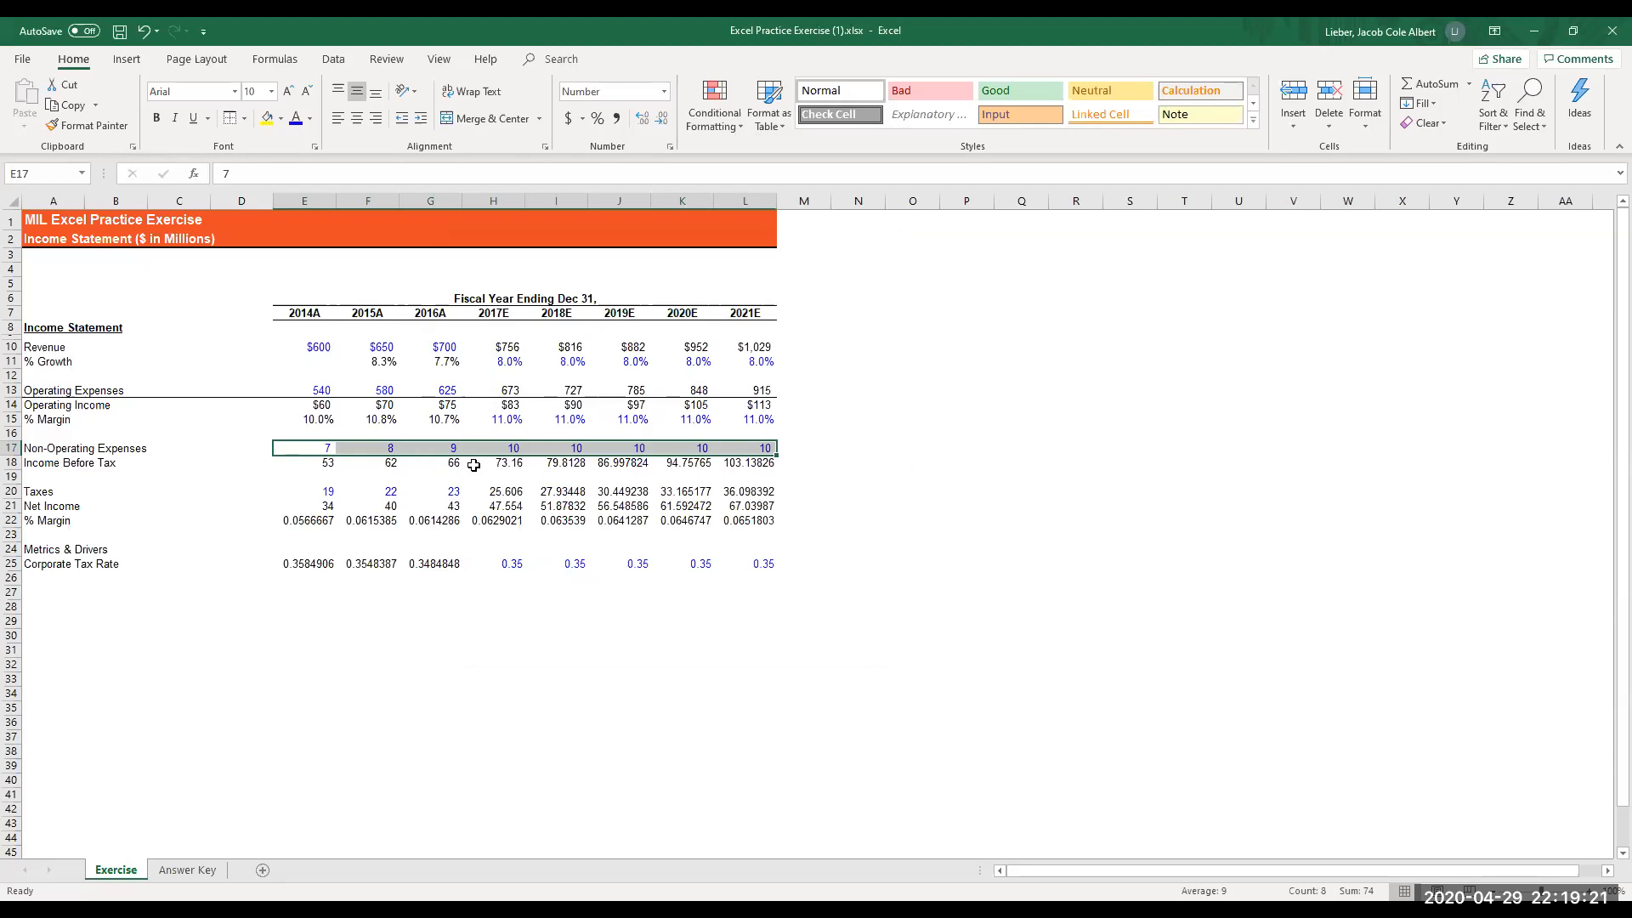
- Try 7.5 as the 2014A non-operating expense in E17, and undo the entry
key("Left")
key("Right")
type("7")
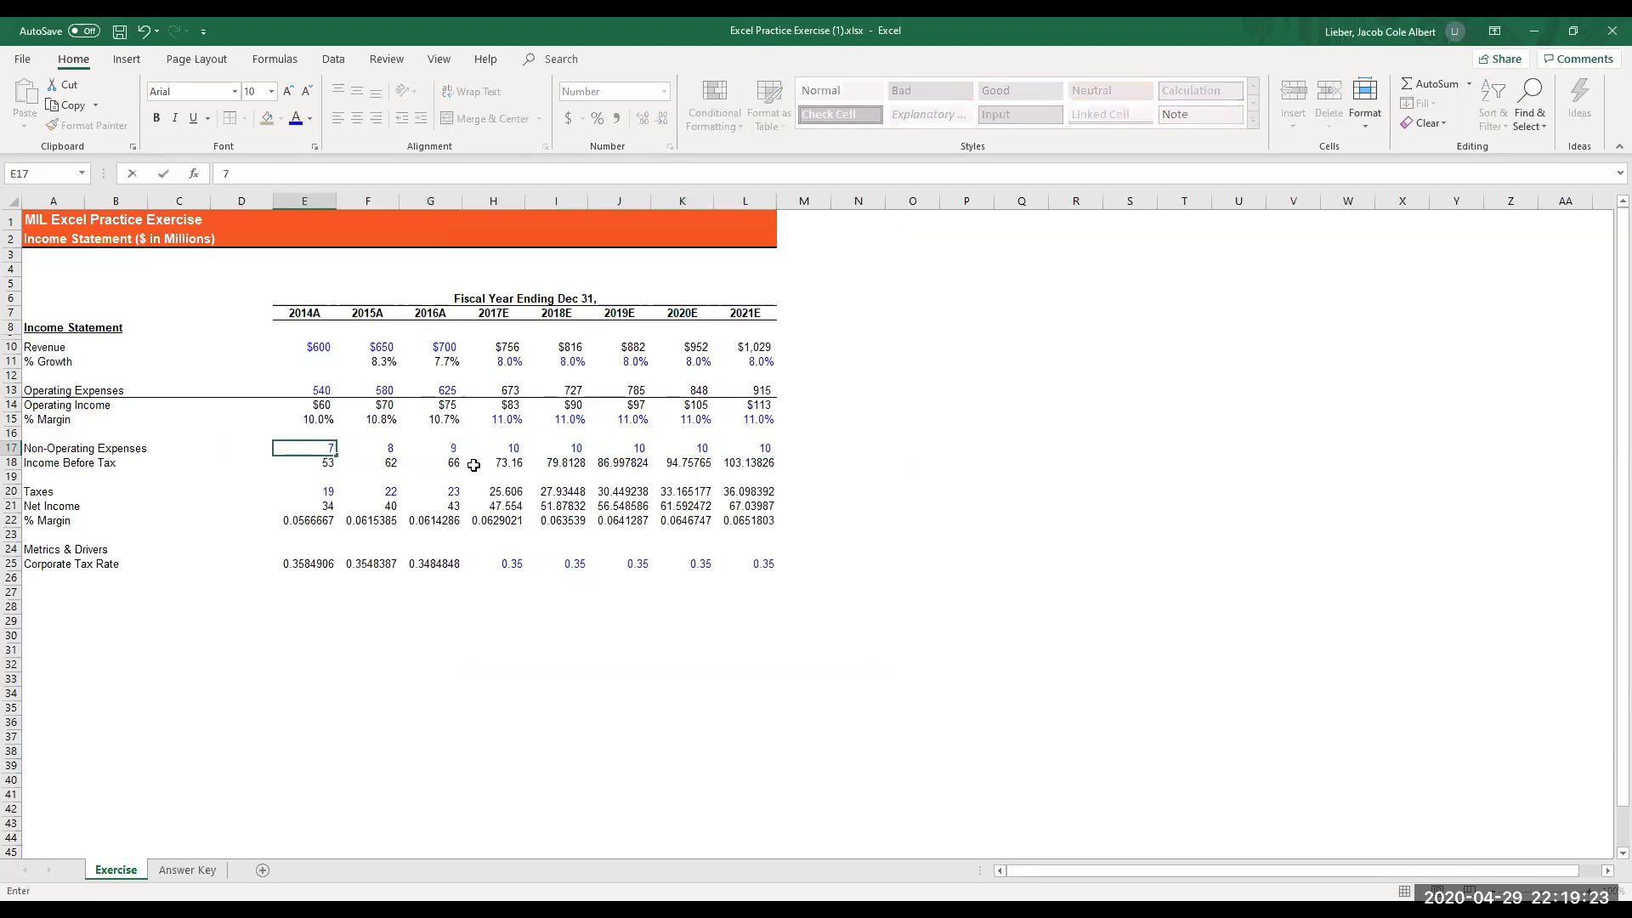
type(".5")
key("Return")
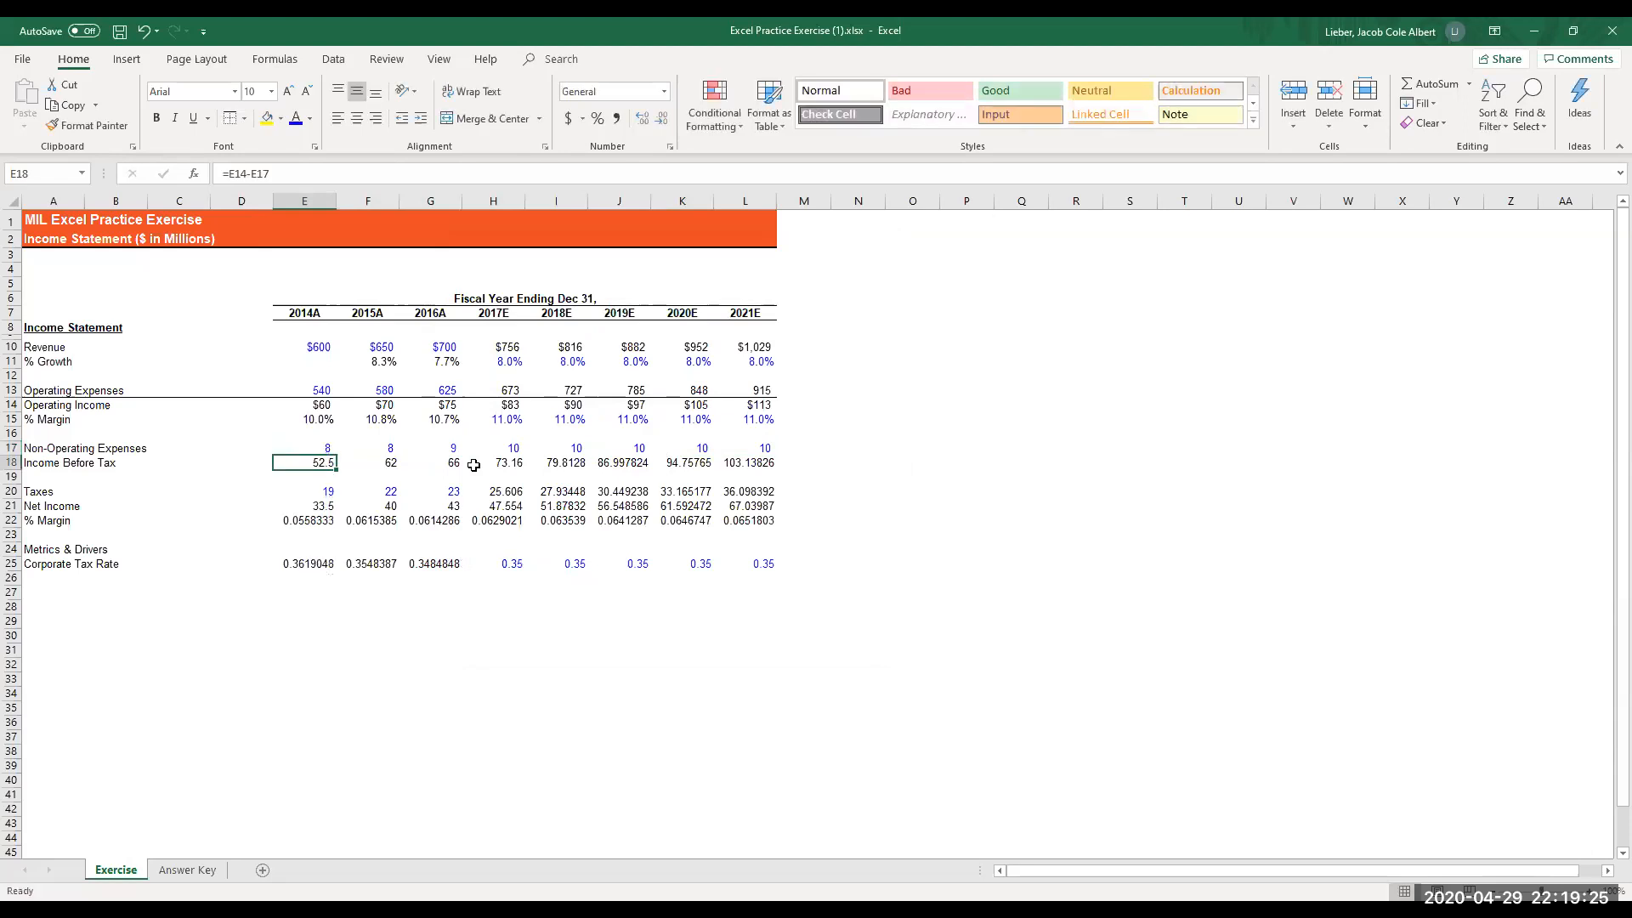
key("ctrl+z")
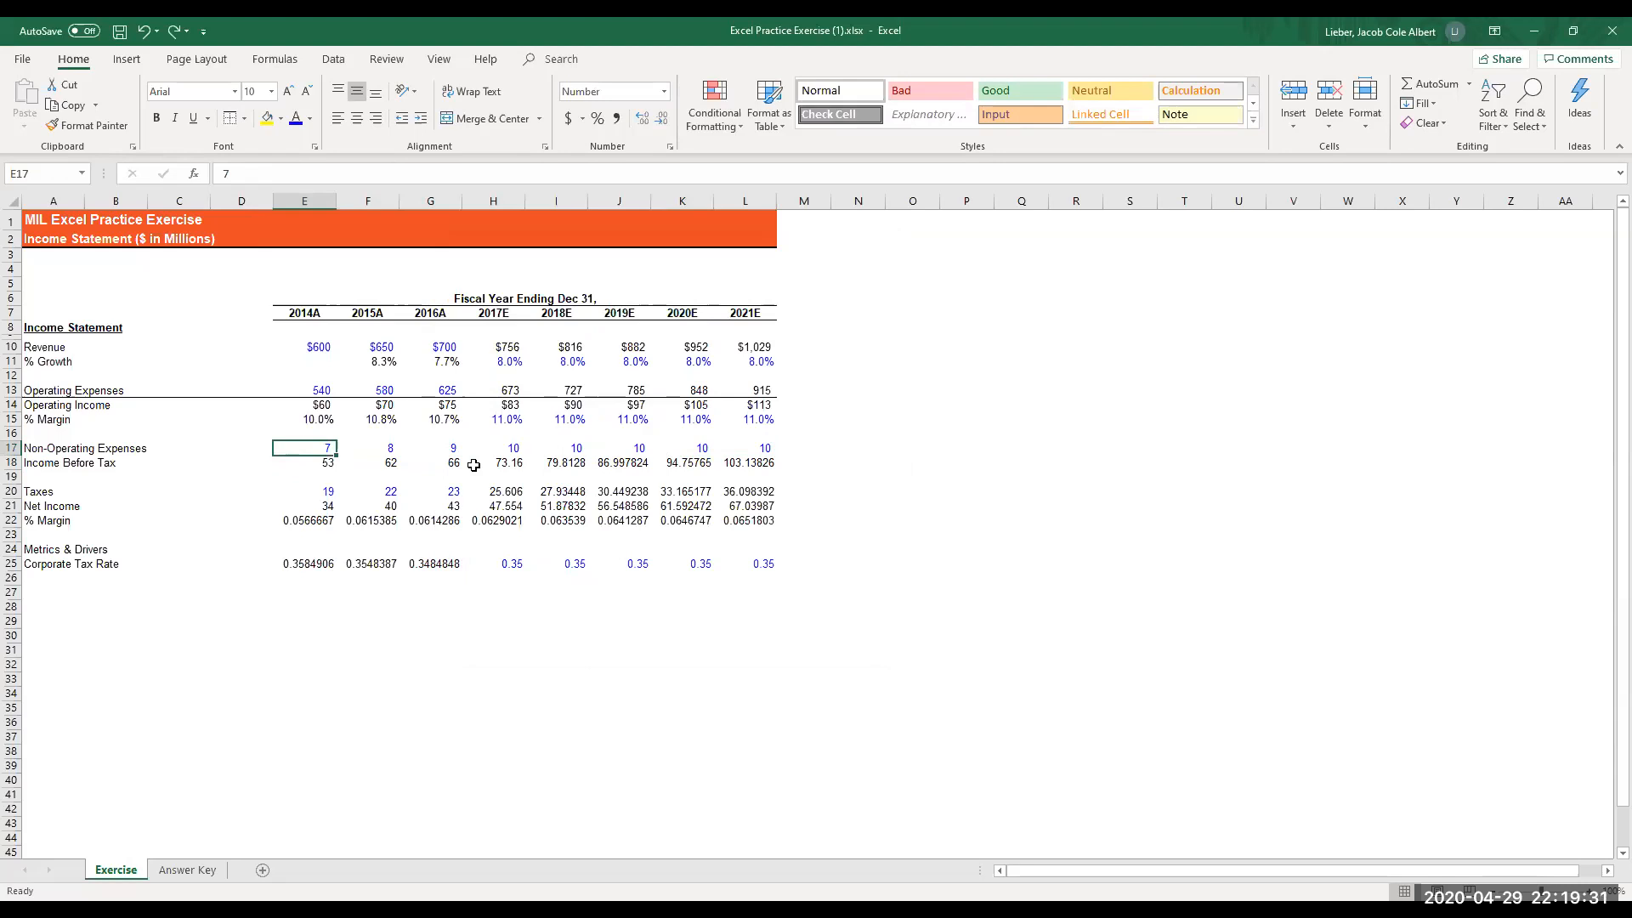
- Add a top border across the Income Before Tax row, A18:L18
key("Down")
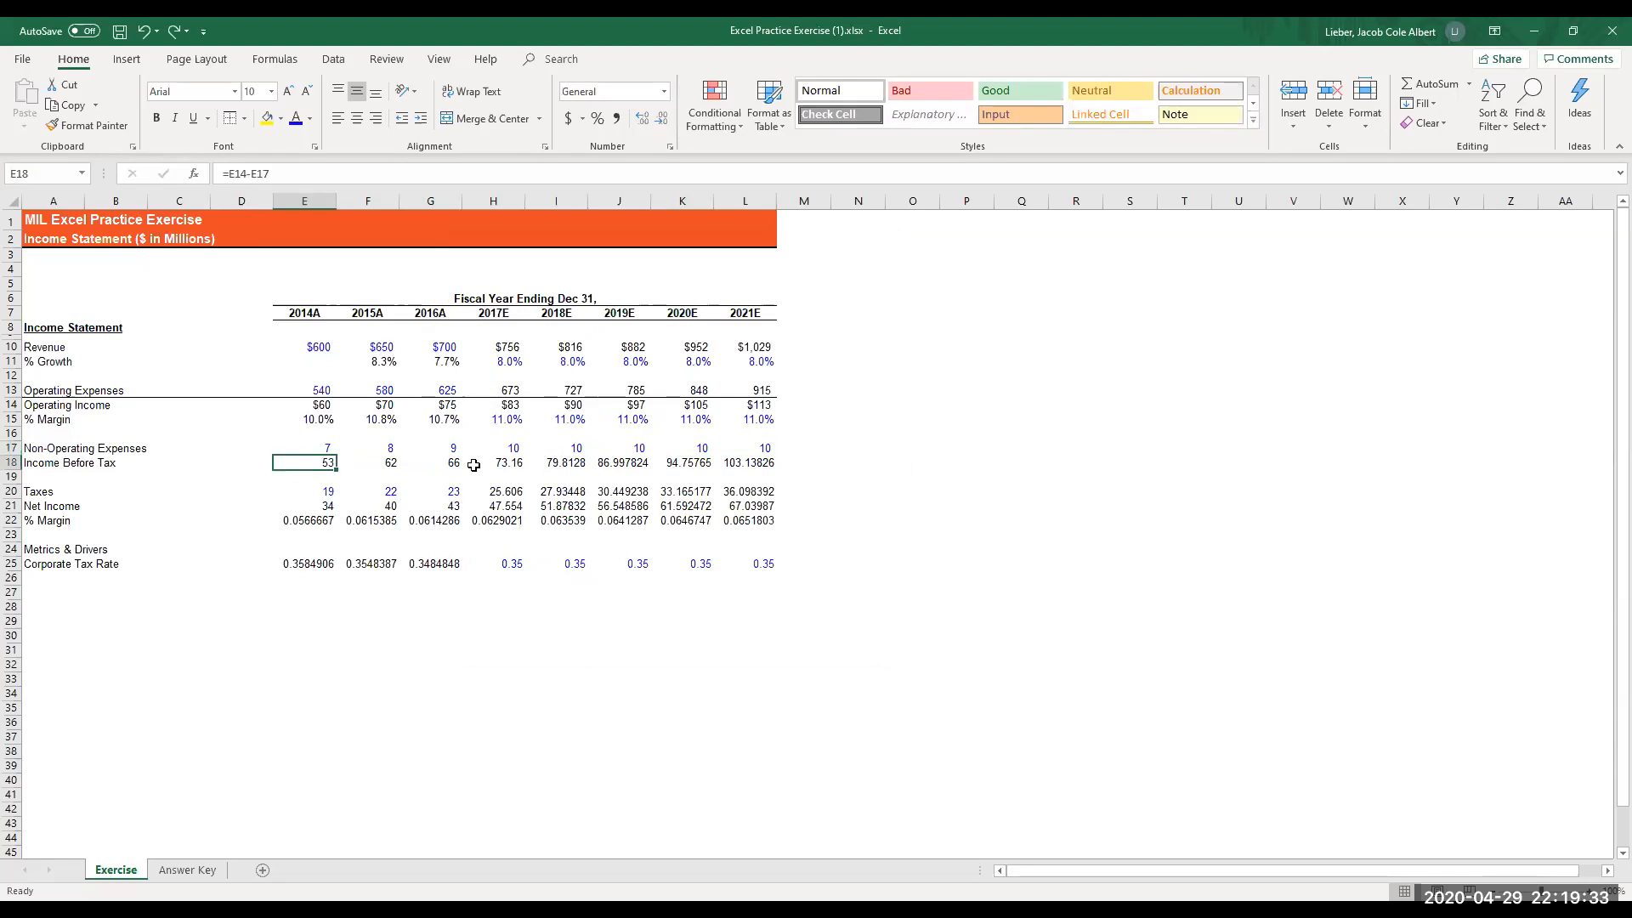
key("shift+Right")
key("shift+Right")
key("shift+Right")
key("shift+Right")
key("shift+Right")
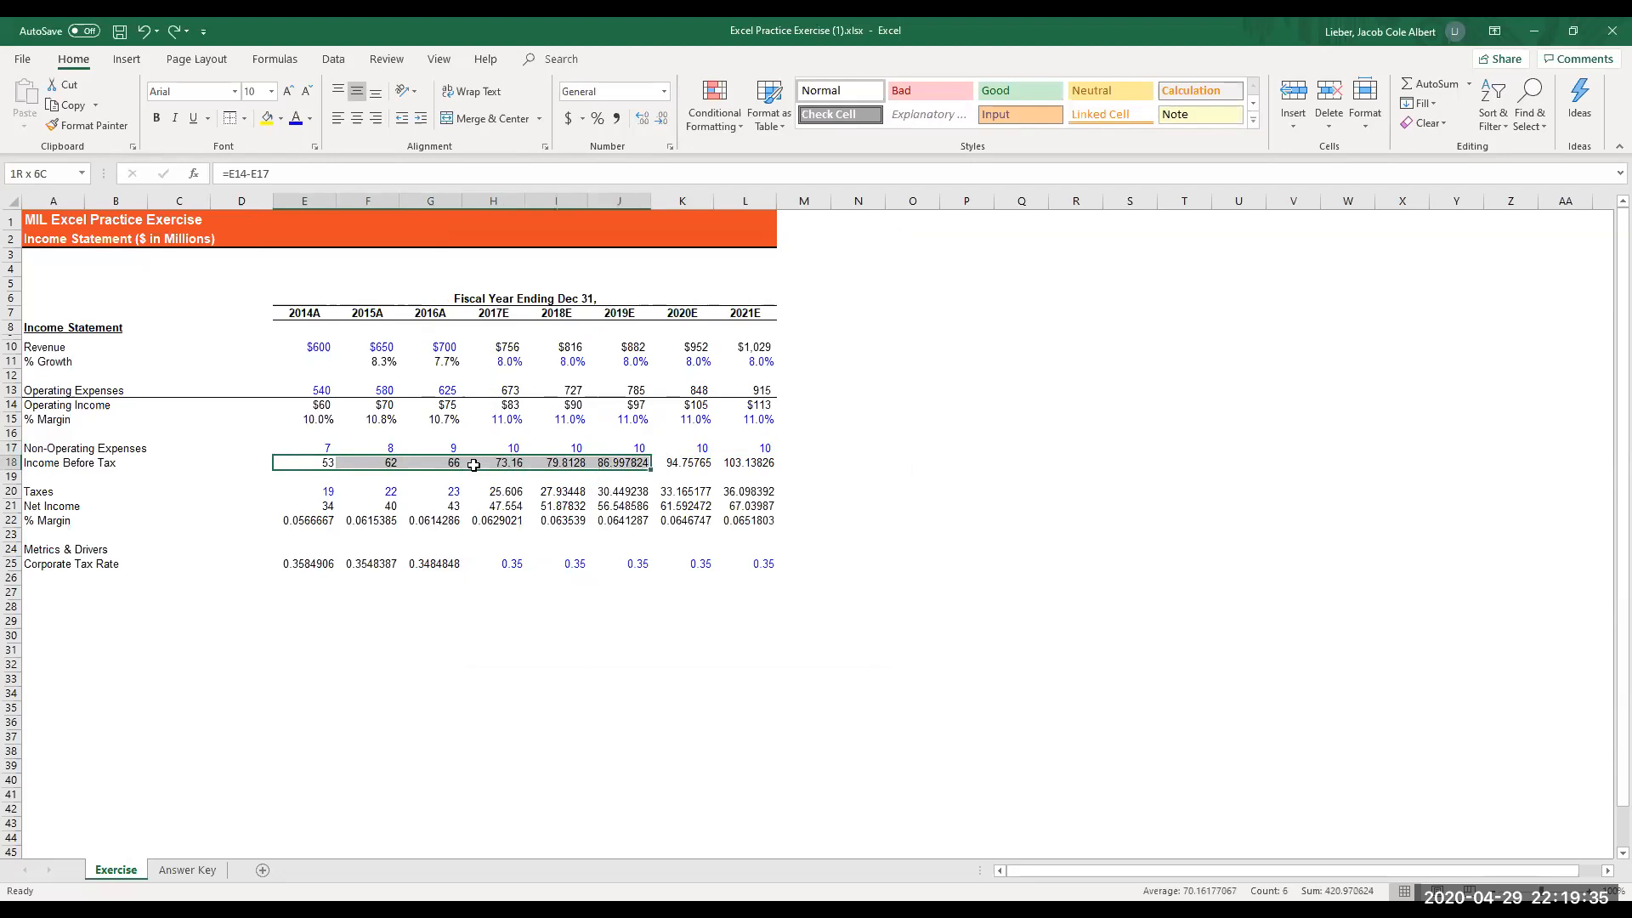
key("Home")
key("shift+Right")
key("shift+Right")
key("shift+Right")
key("shift+Right")
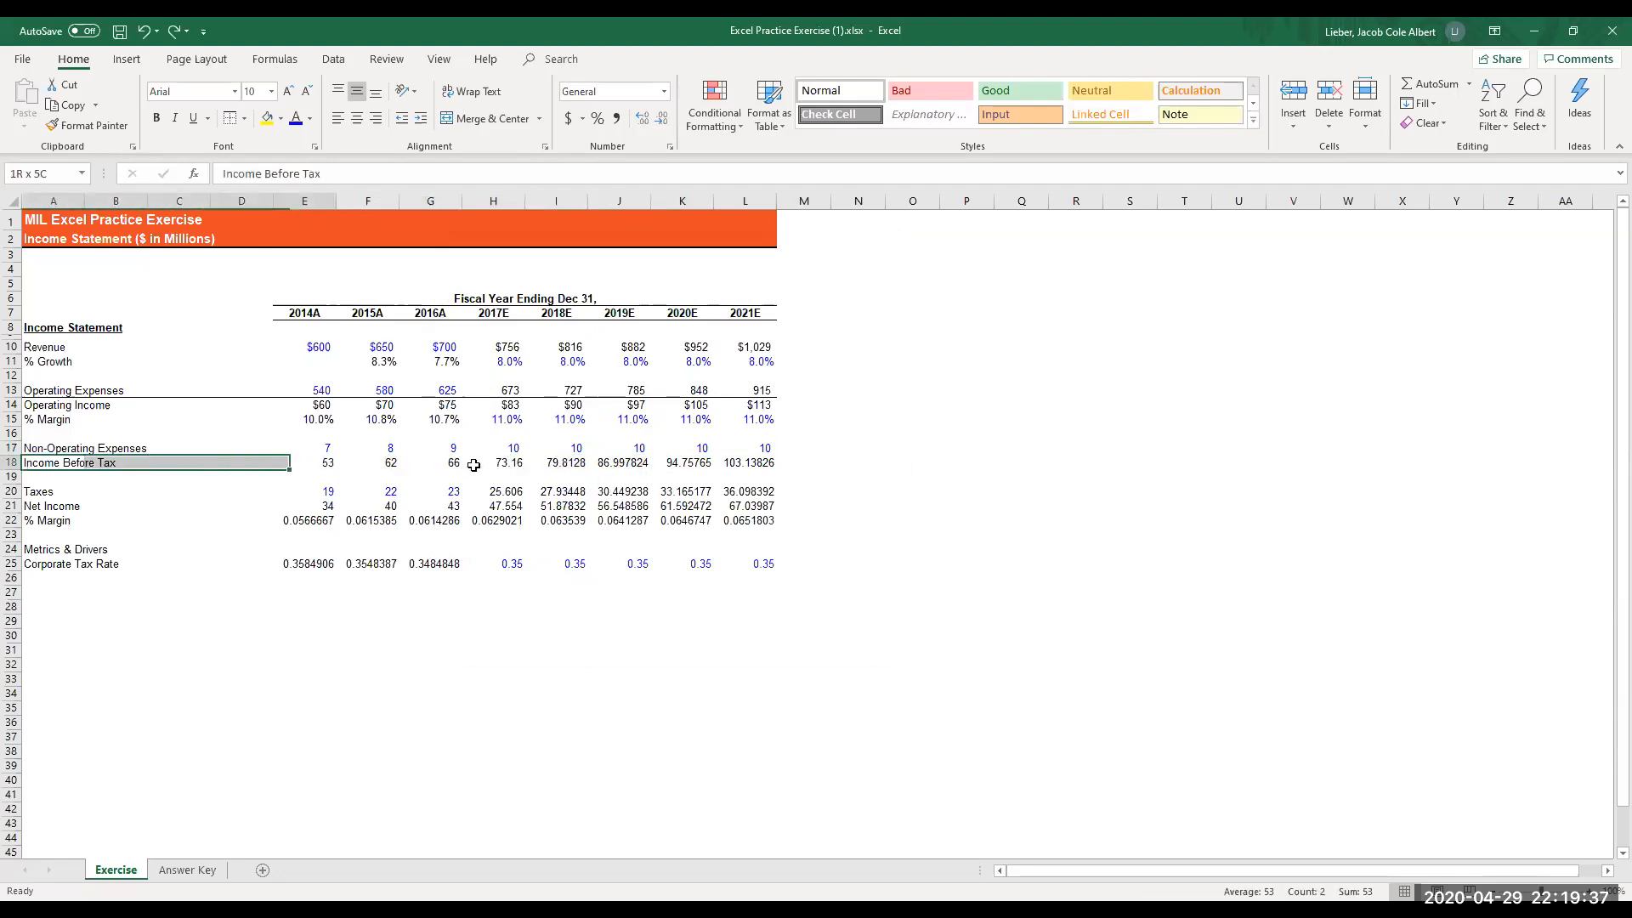
key("shift+Right")
key("shift+Right")
key("shift+Right")
key("shift+Right")
key("shift+Right")
key("shift+Right")
key("shift+Right")
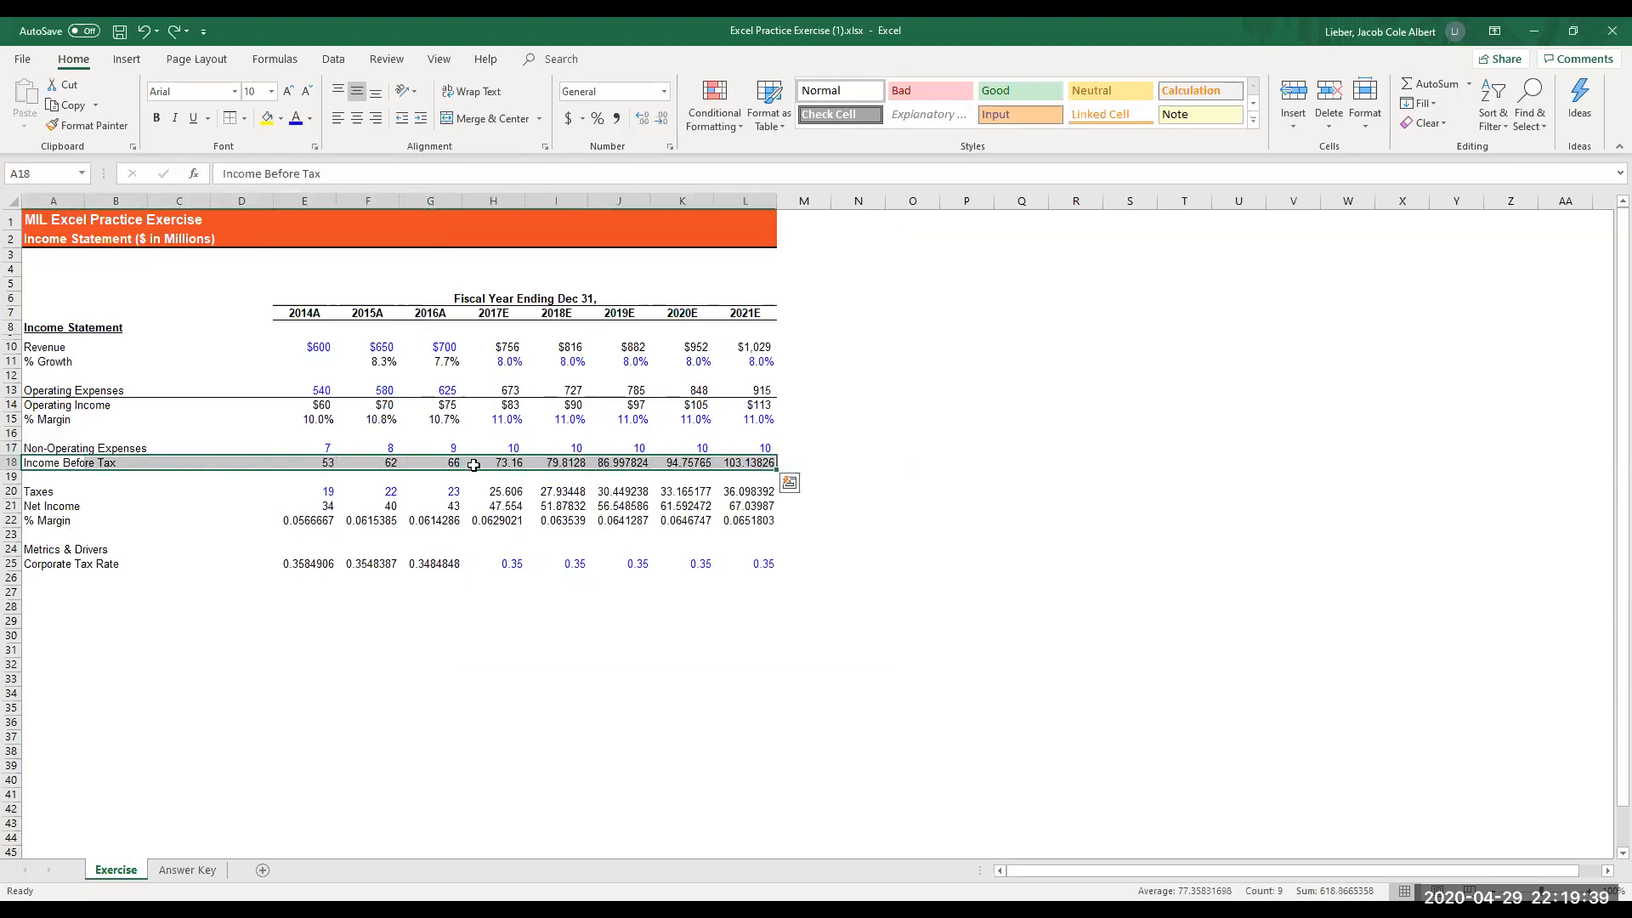
key("alt")
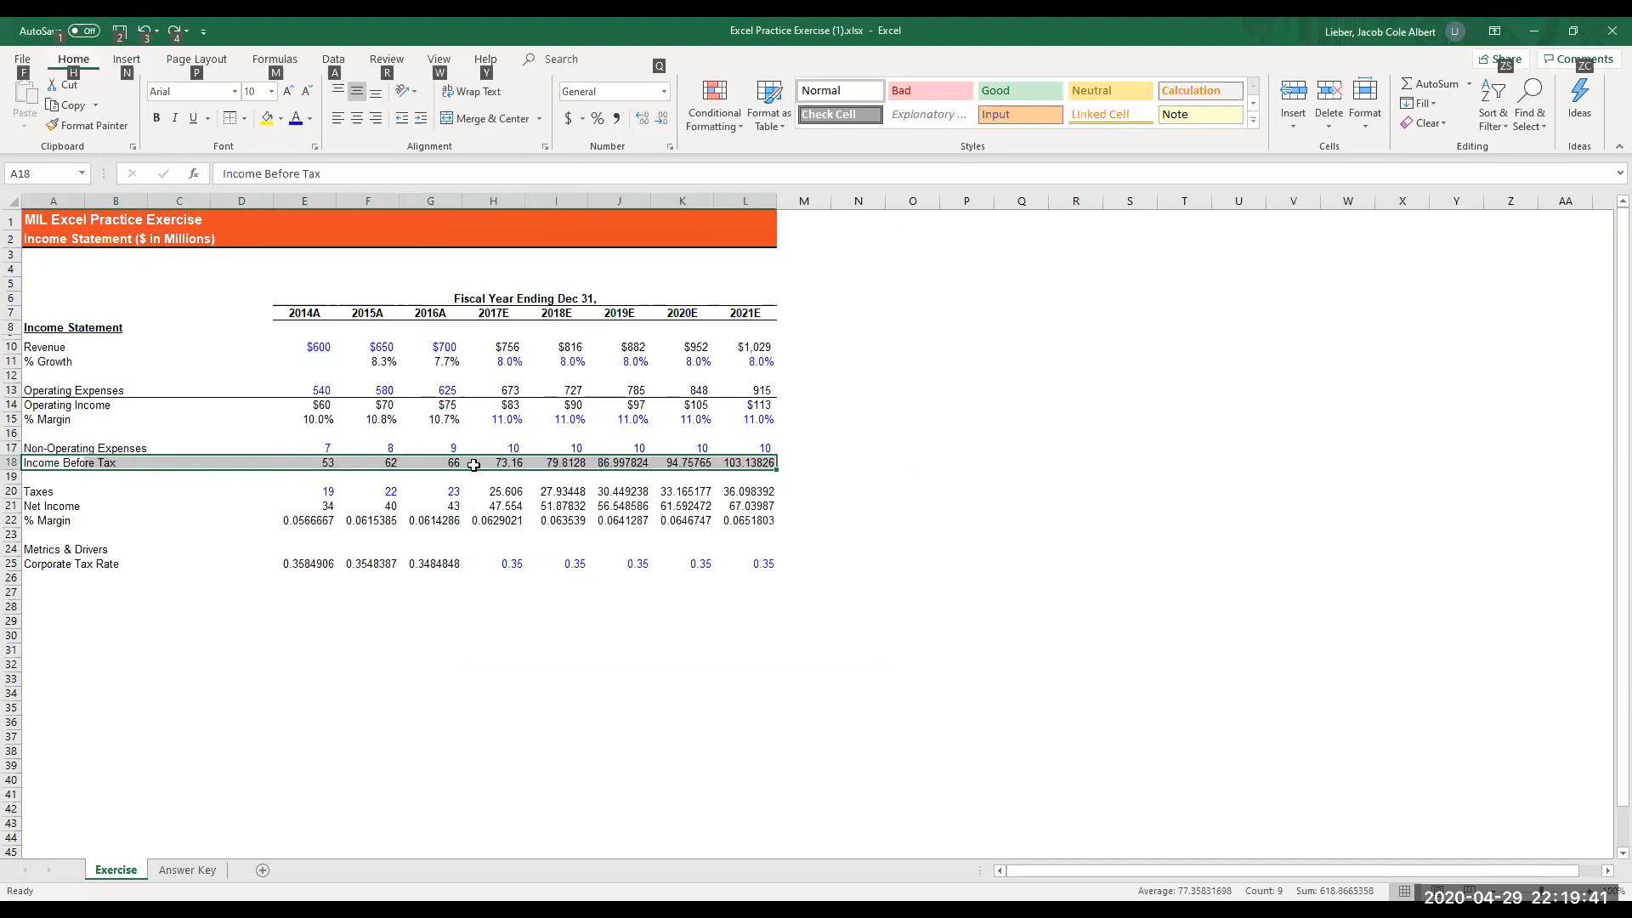
key("h")
key("b")
key("p")
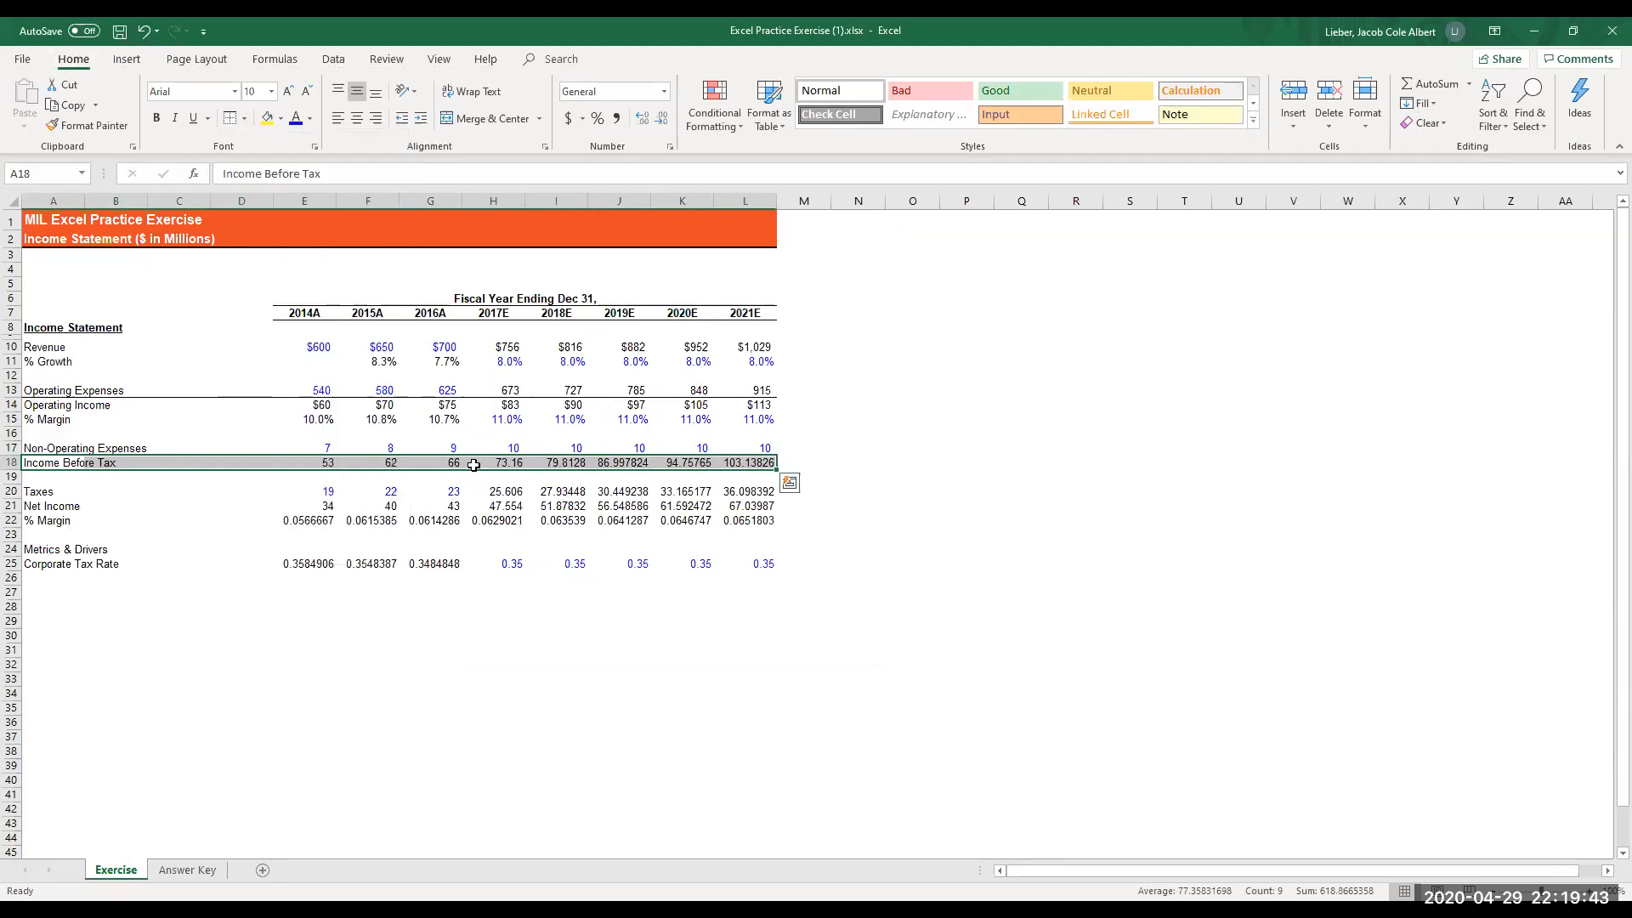
- Format the income before tax in E18:L18 as Currency with the $ symbol, 0 decimal places and black parenthesized negatives, ($1,234)
key("Right")
key("Right")
key("Right")
key("Right")
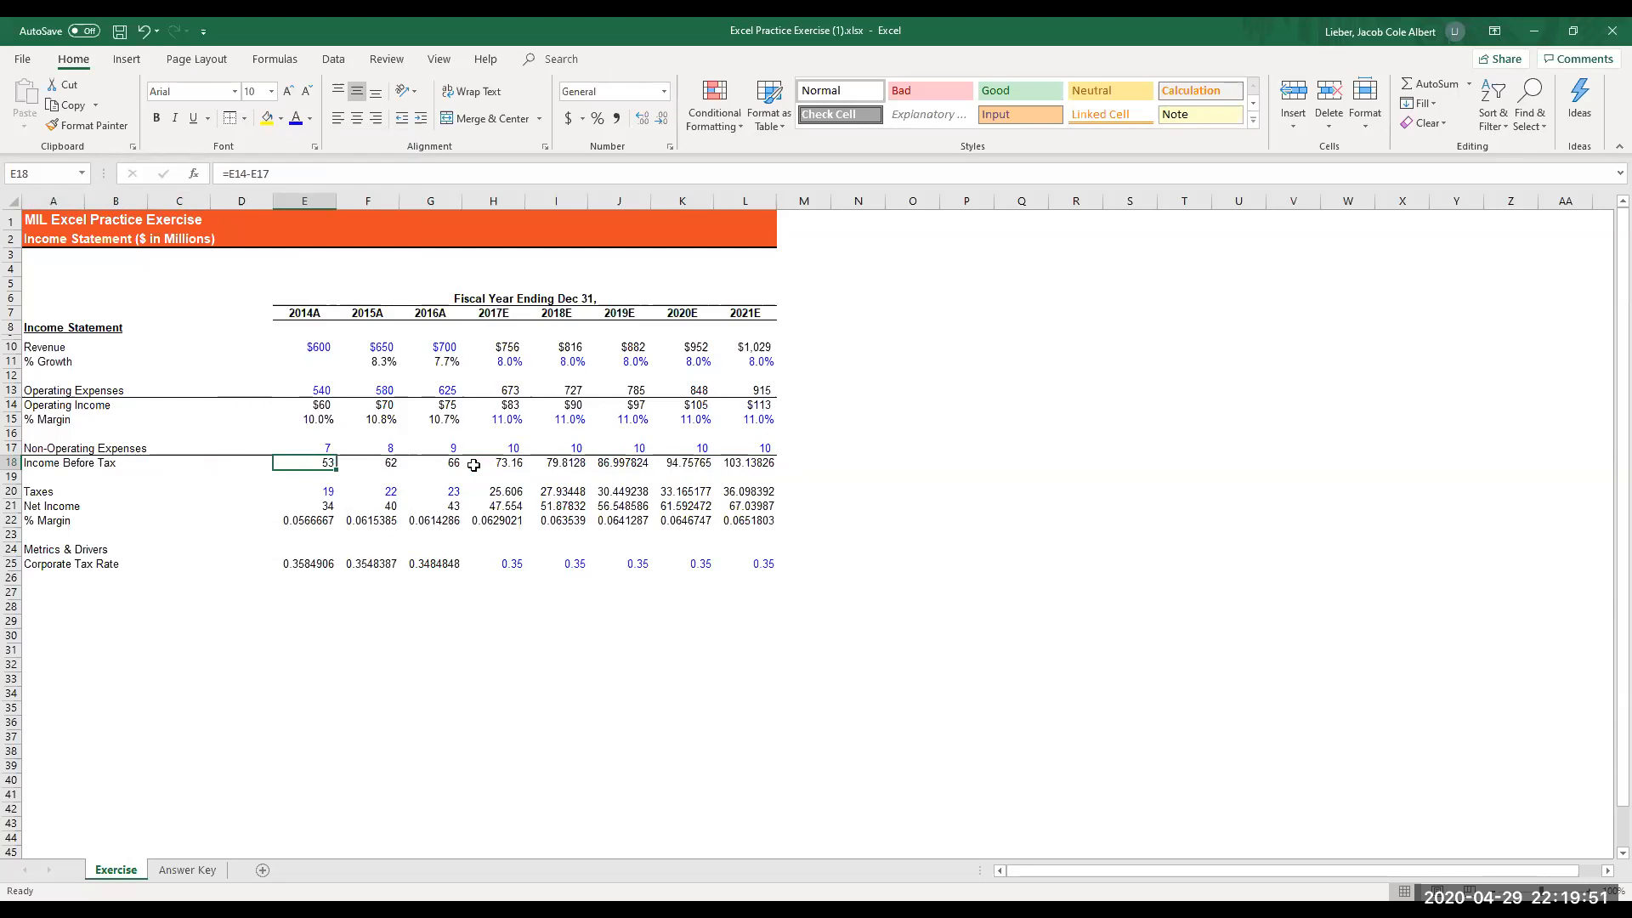
key("shift+Right")
key("shift+Right")
key("shift+Right")
key("shift+Right")
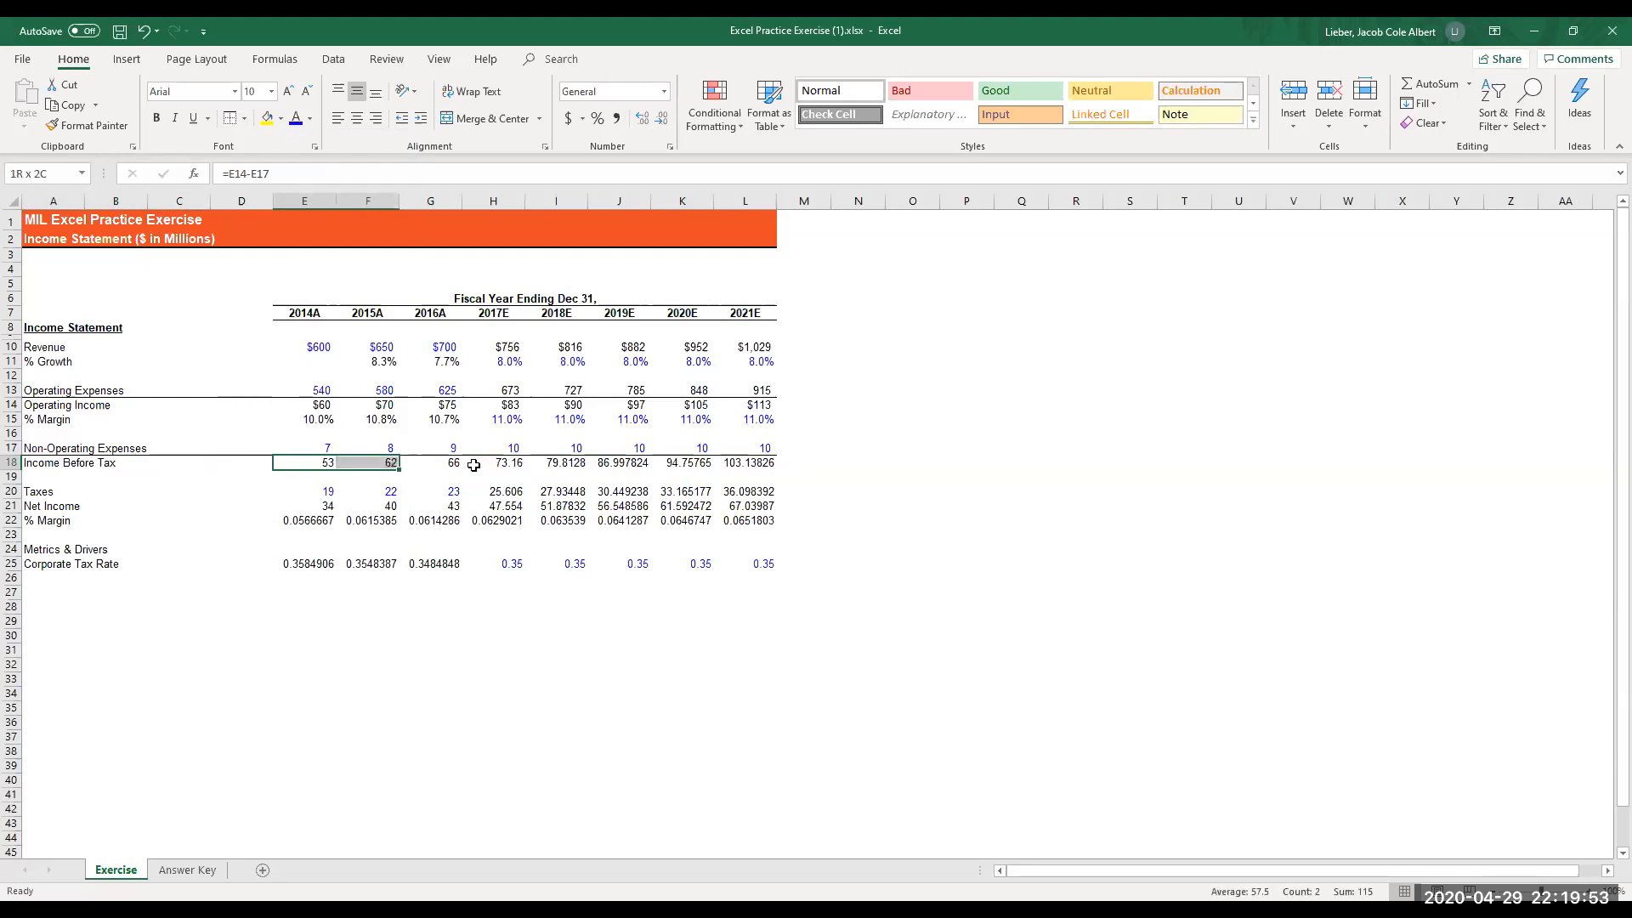
key("shift+Right")
key("shift+Right")
key("shift+Right")
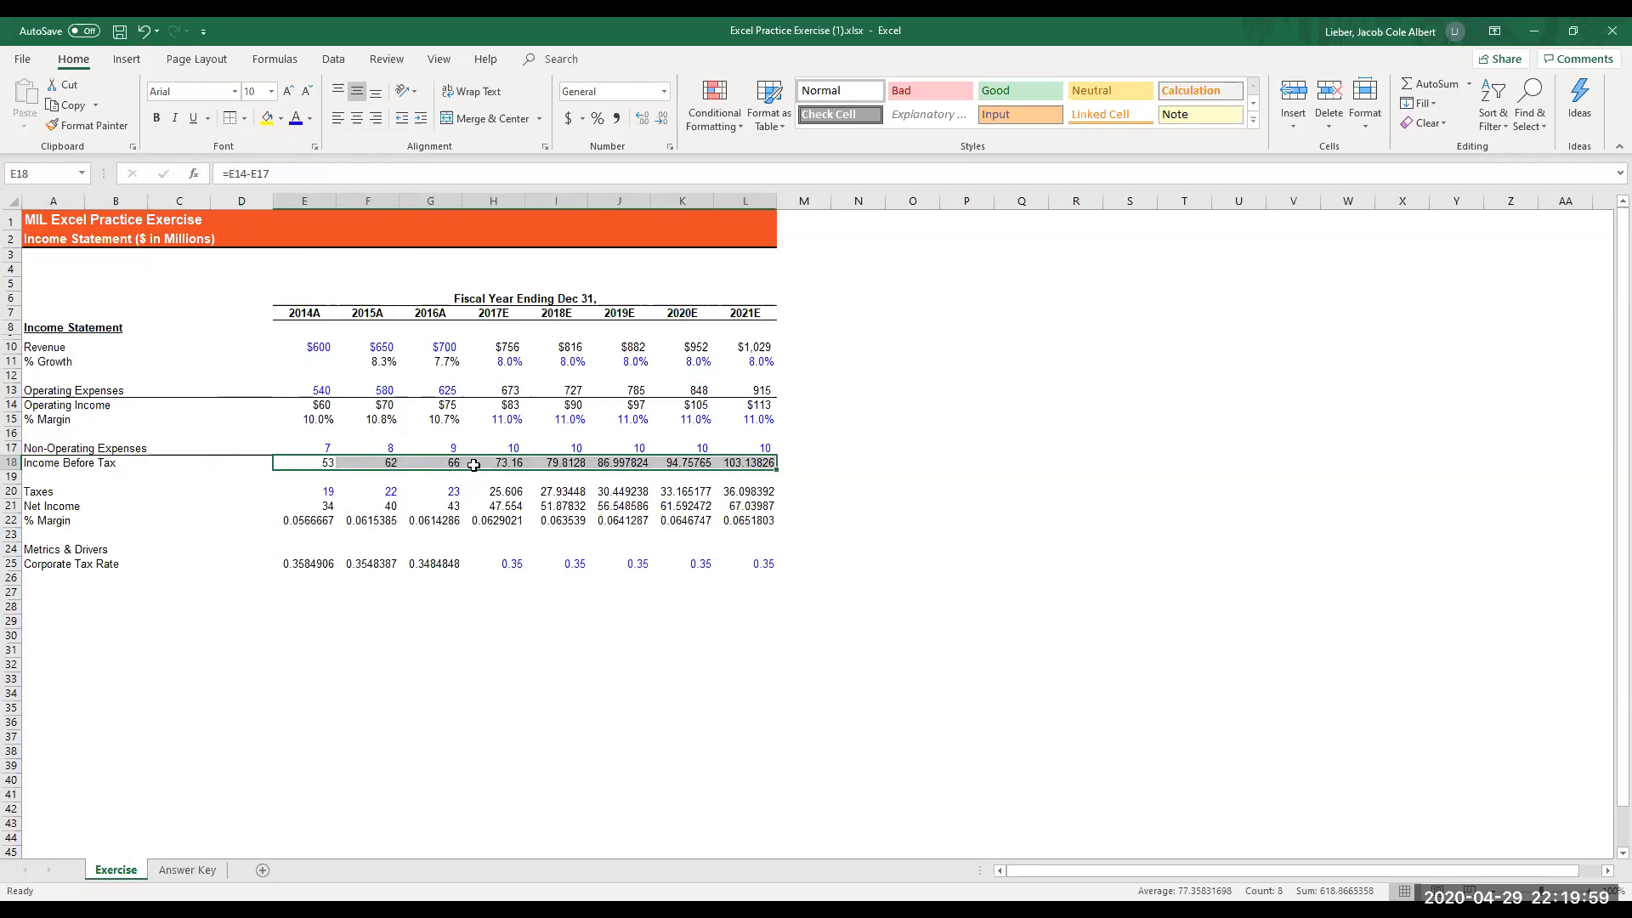
key("ctrl+1")
key("Tab")
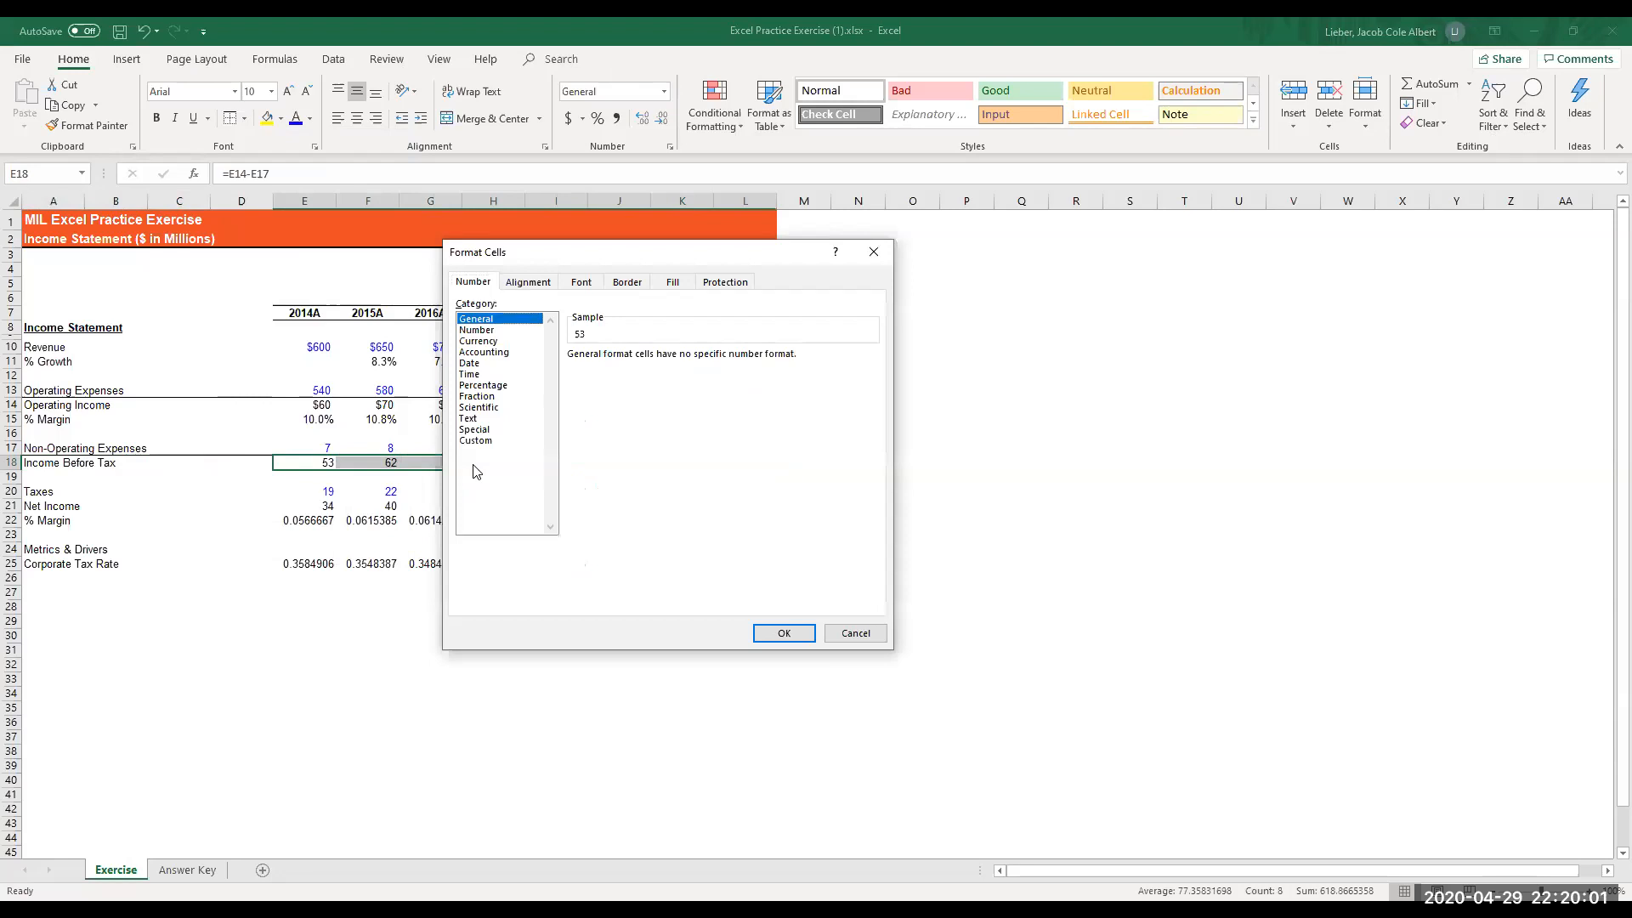
key("Down")
key("Down")
key("Tab")
type("0")
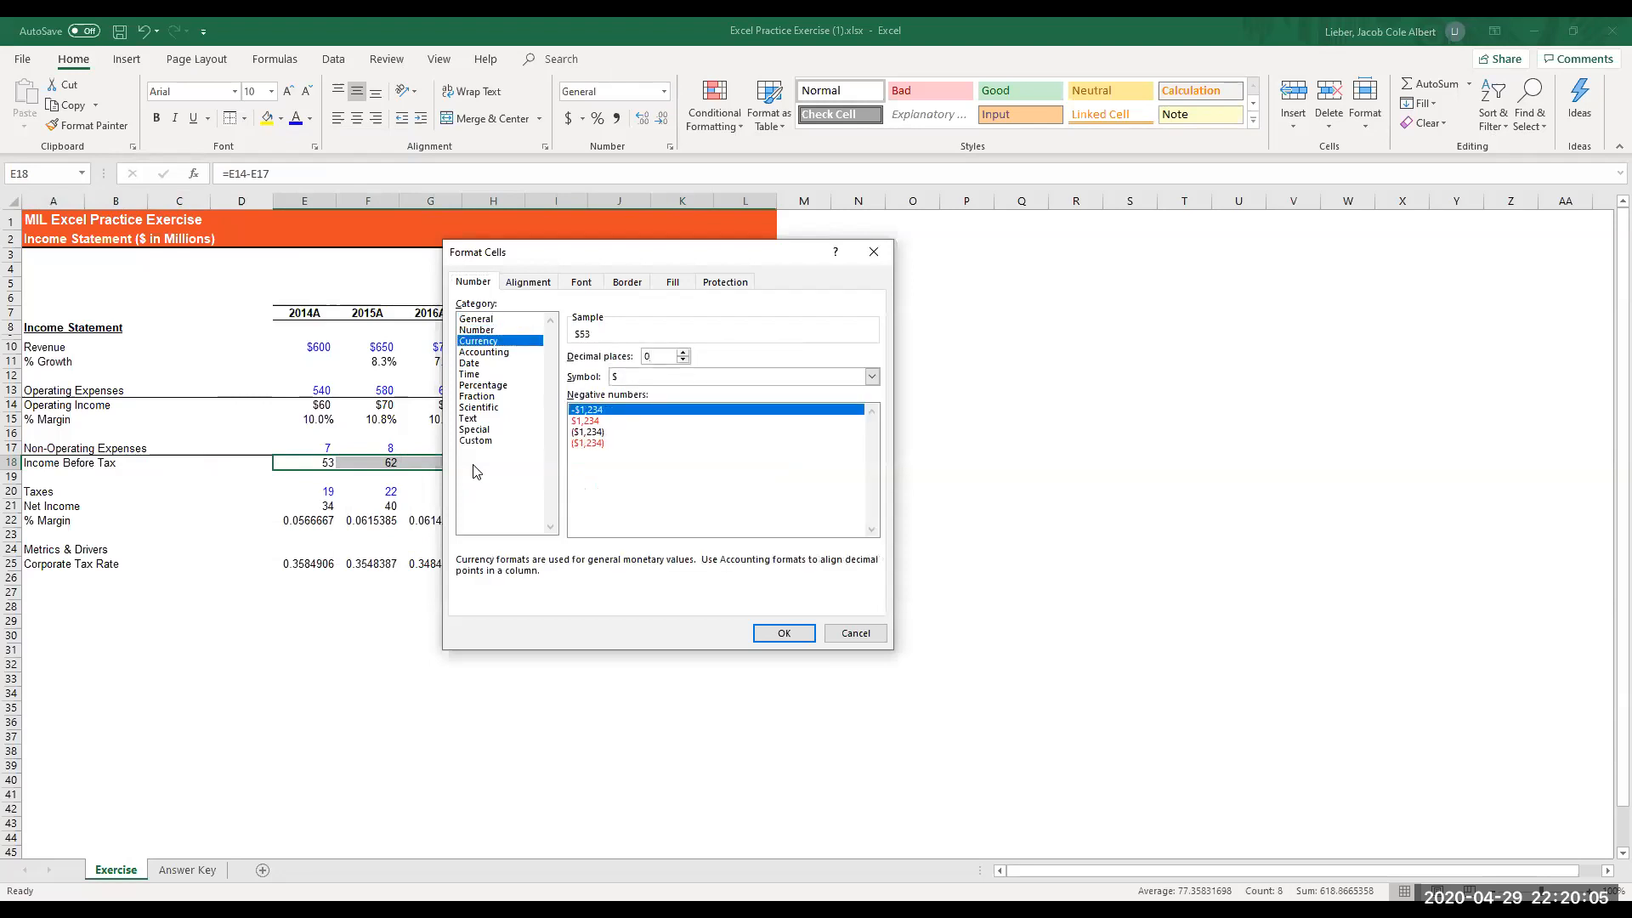
key("Tab")
key("Tab")
key("Down")
key("Down")
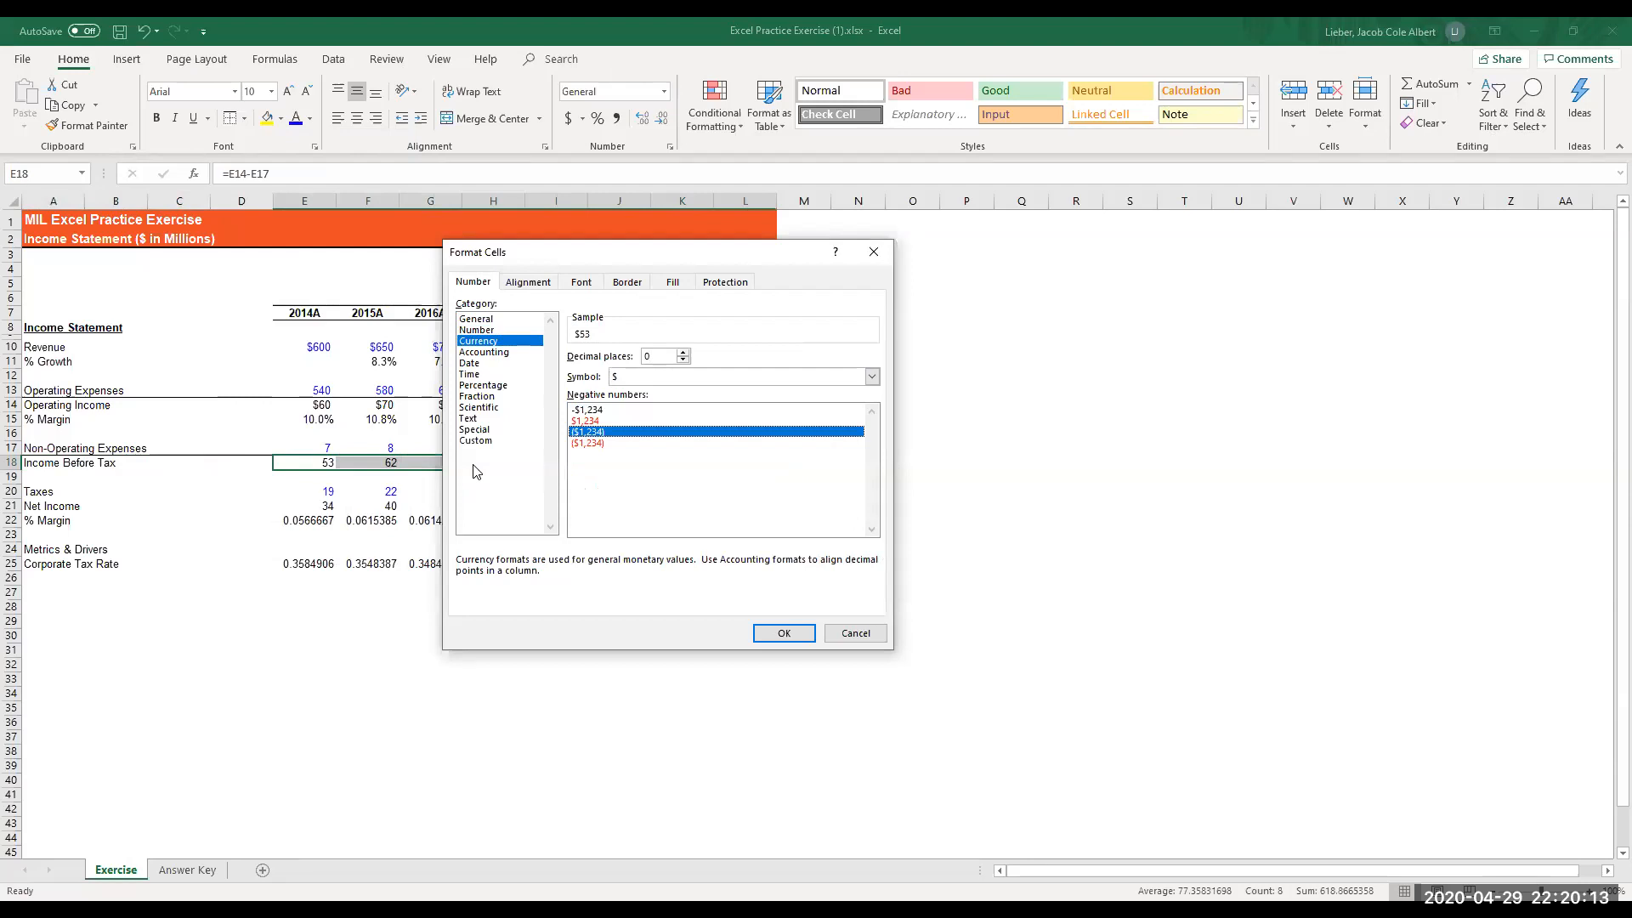
key("Return")
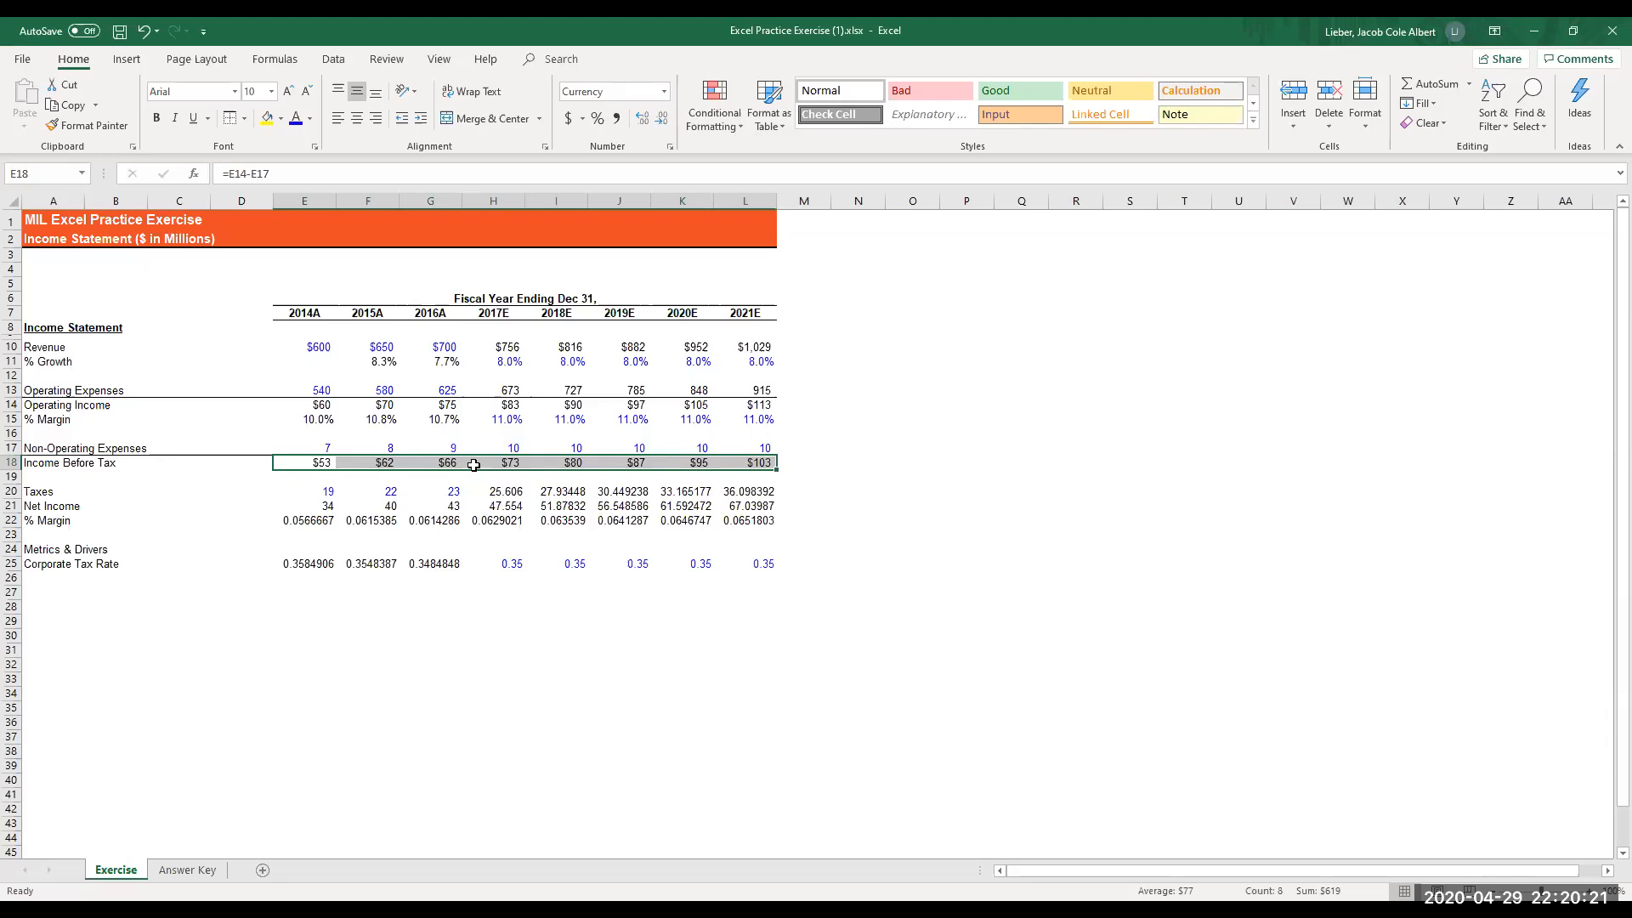
- Format the taxes in E20:L20 as Number with 0 decimal places, a thousands separator and black parenthesized negatives, (1,234)
key("Down")
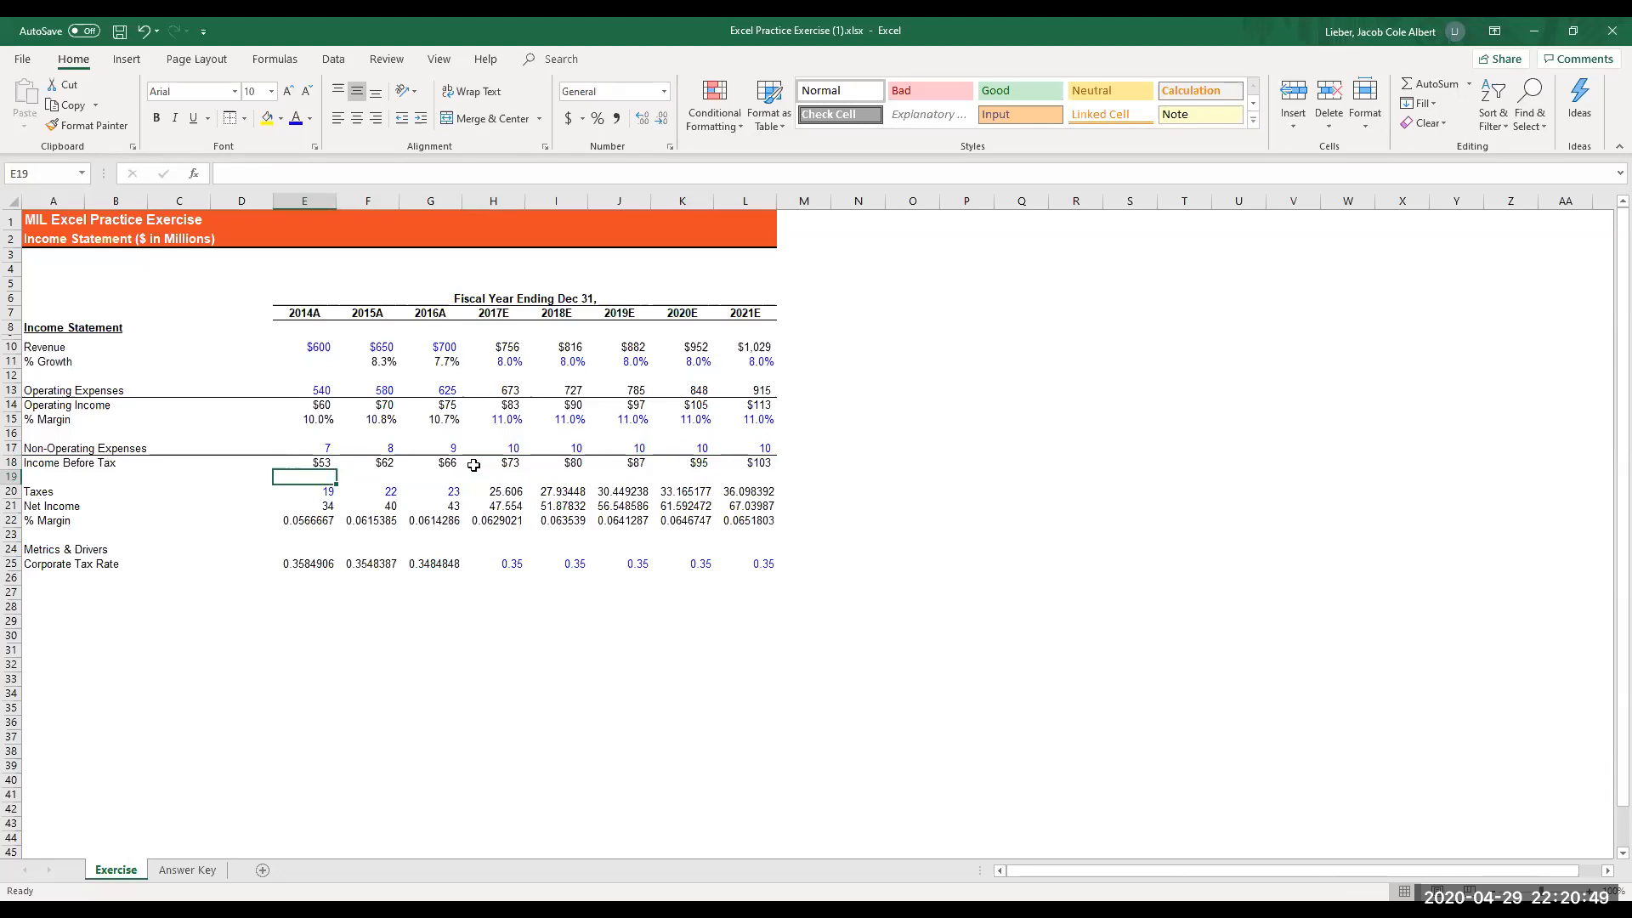
key("Down")
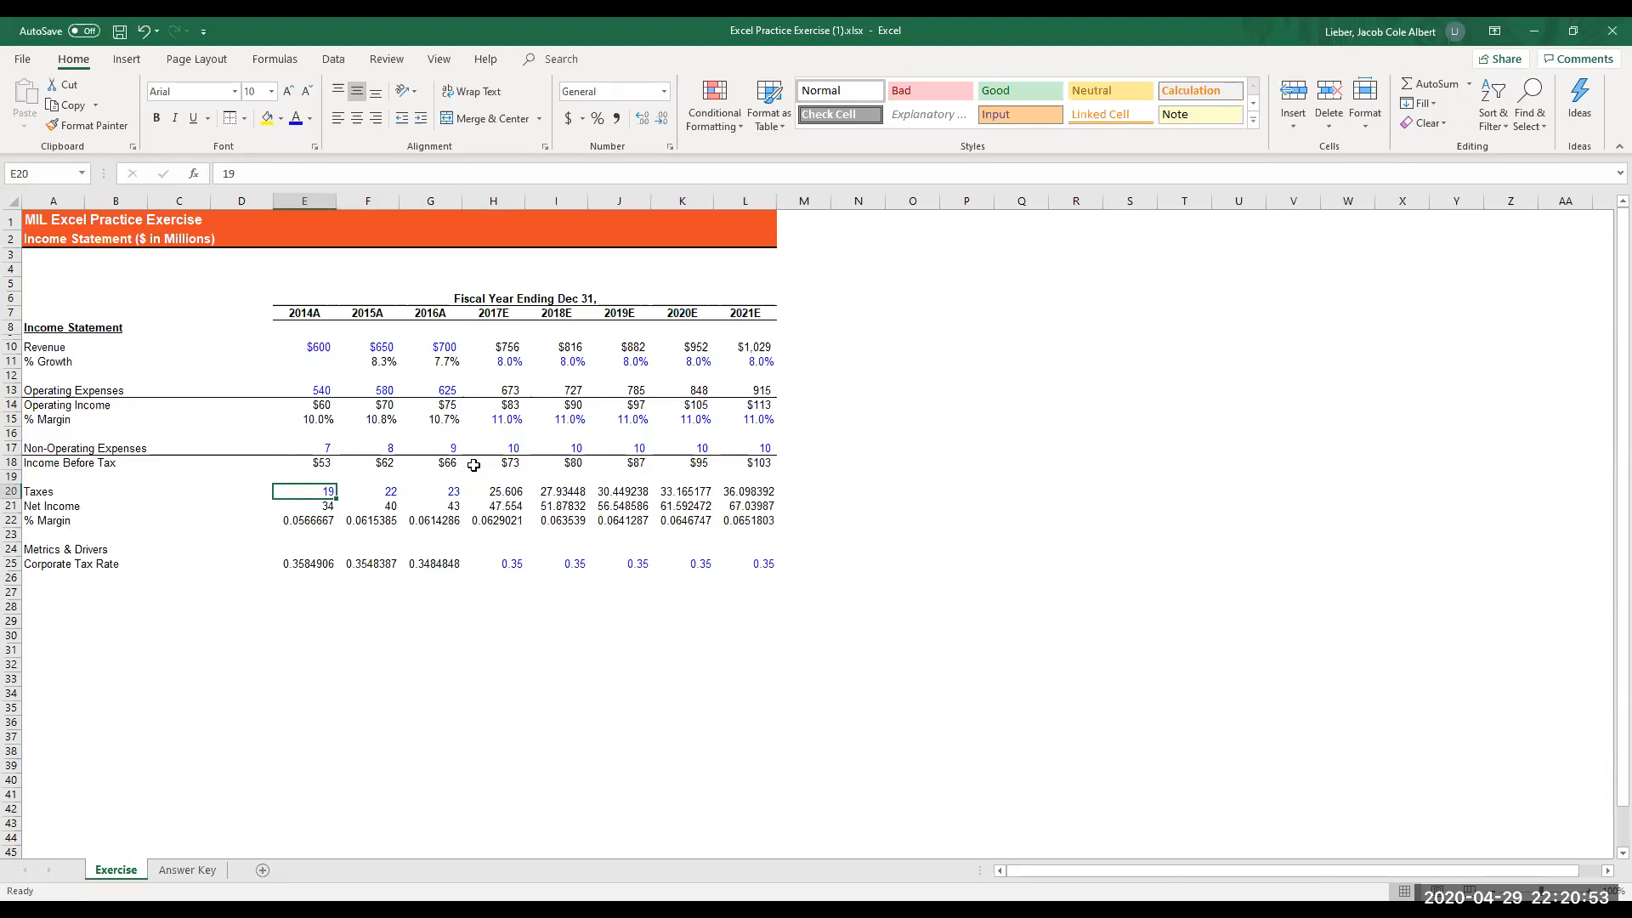
key("shift+Right")
key("shift+Right")
key("shift+Right")
key("shift+Right")
key("shift+Right")
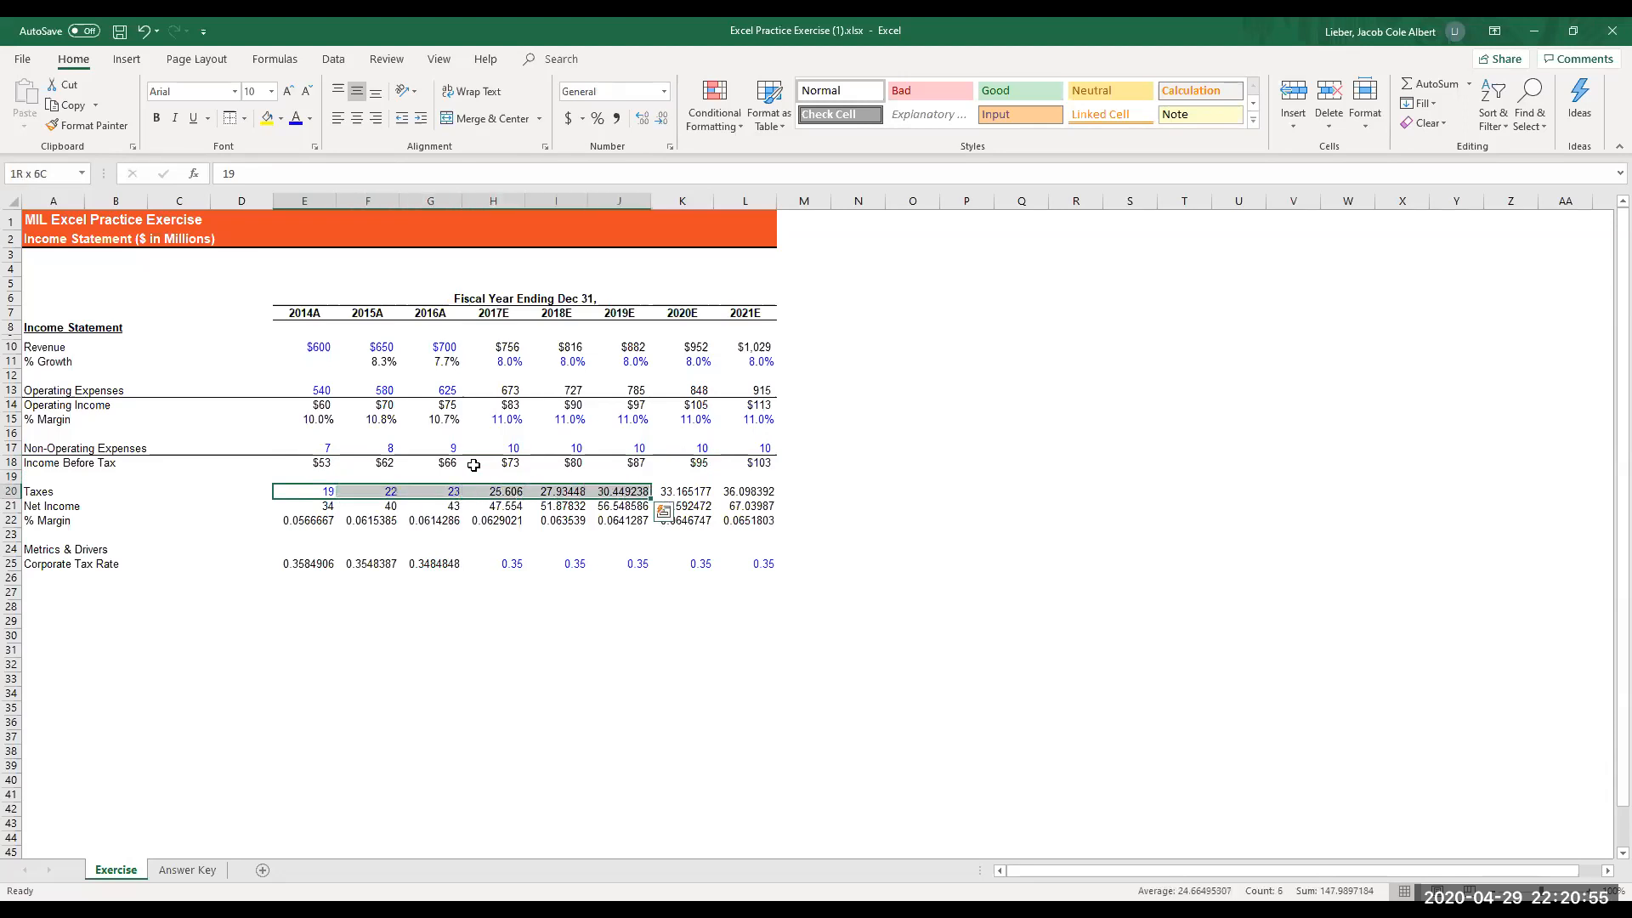
key("shift+Right")
key("shift+Right")
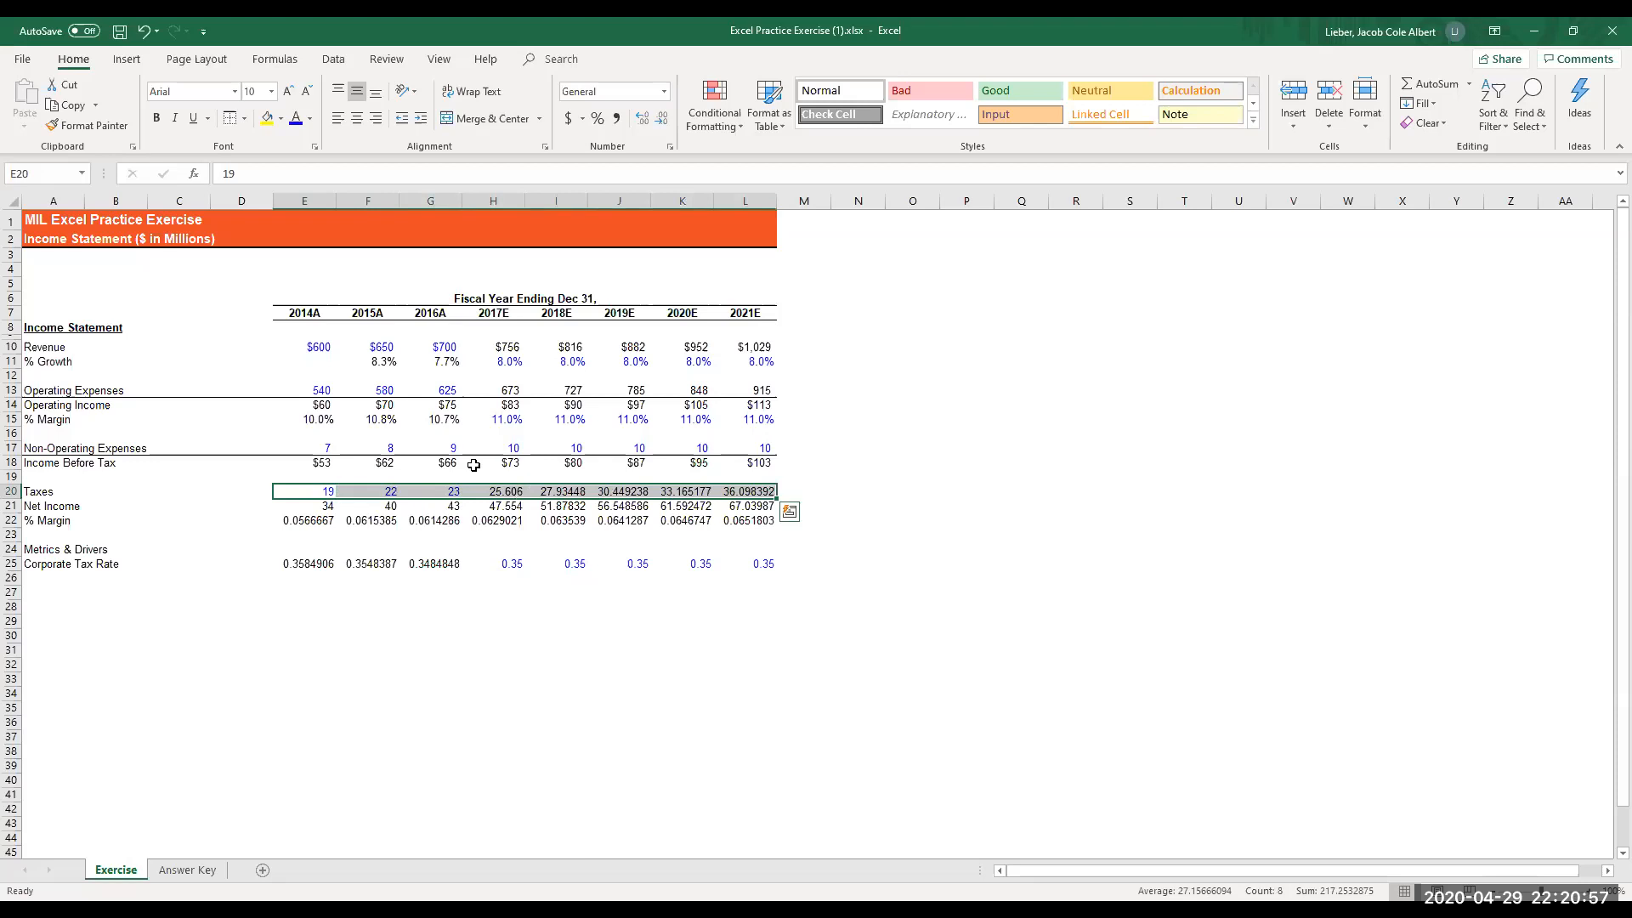
key("ctrl+1")
key("Down")
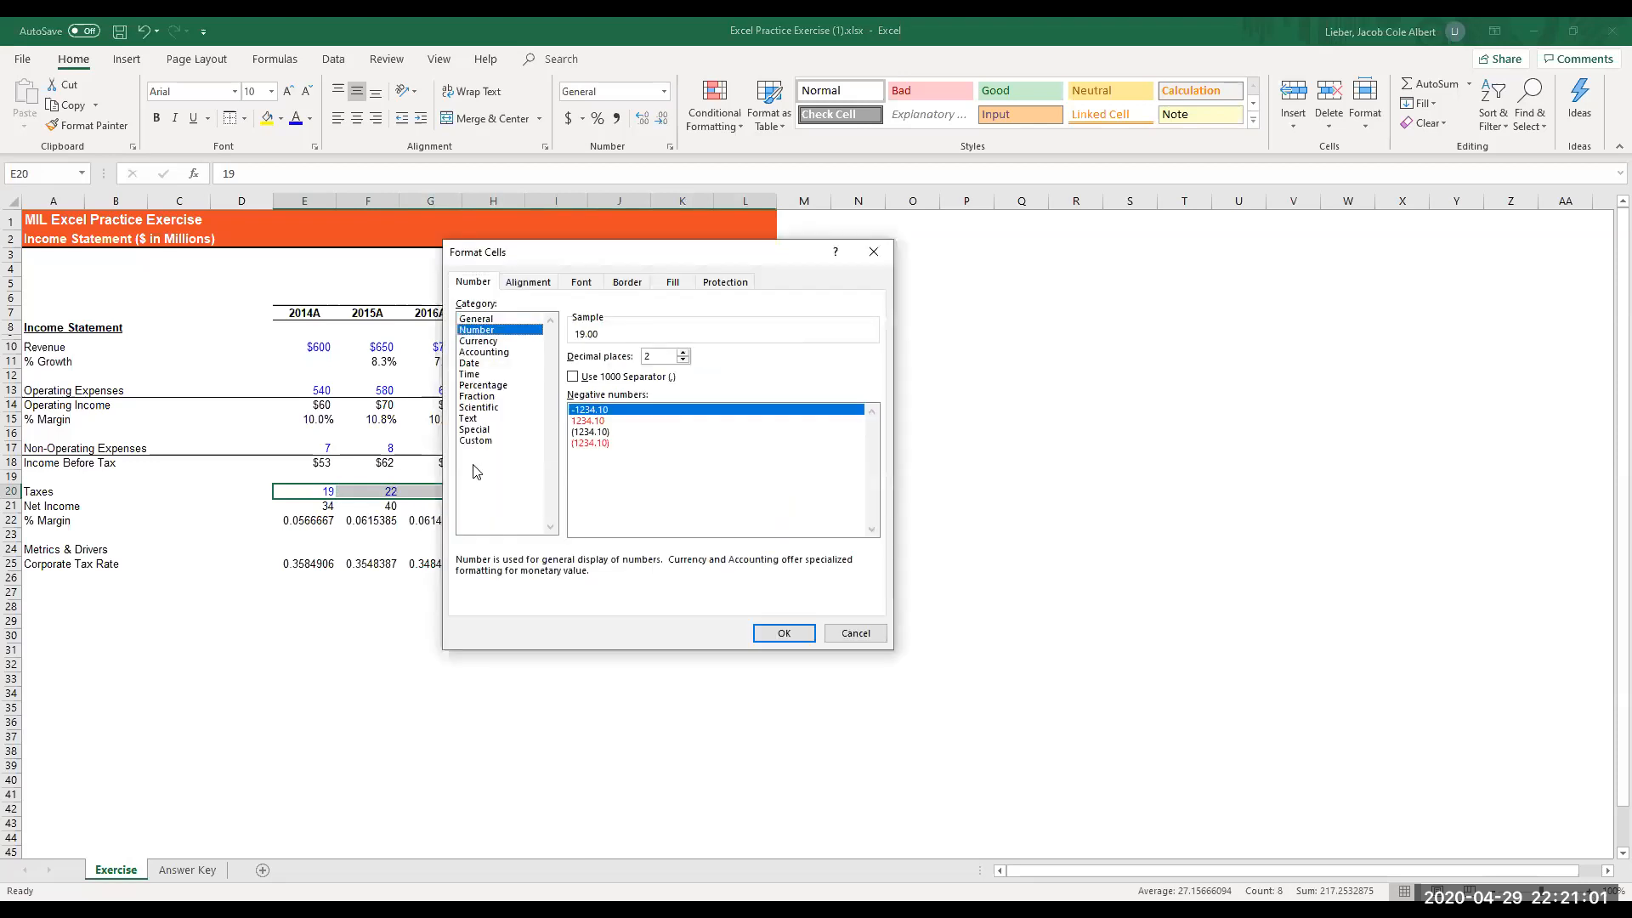
key("Tab")
type("0")
key("Tab")
key("space")
key("Tab")
key("Down")
key("Down")
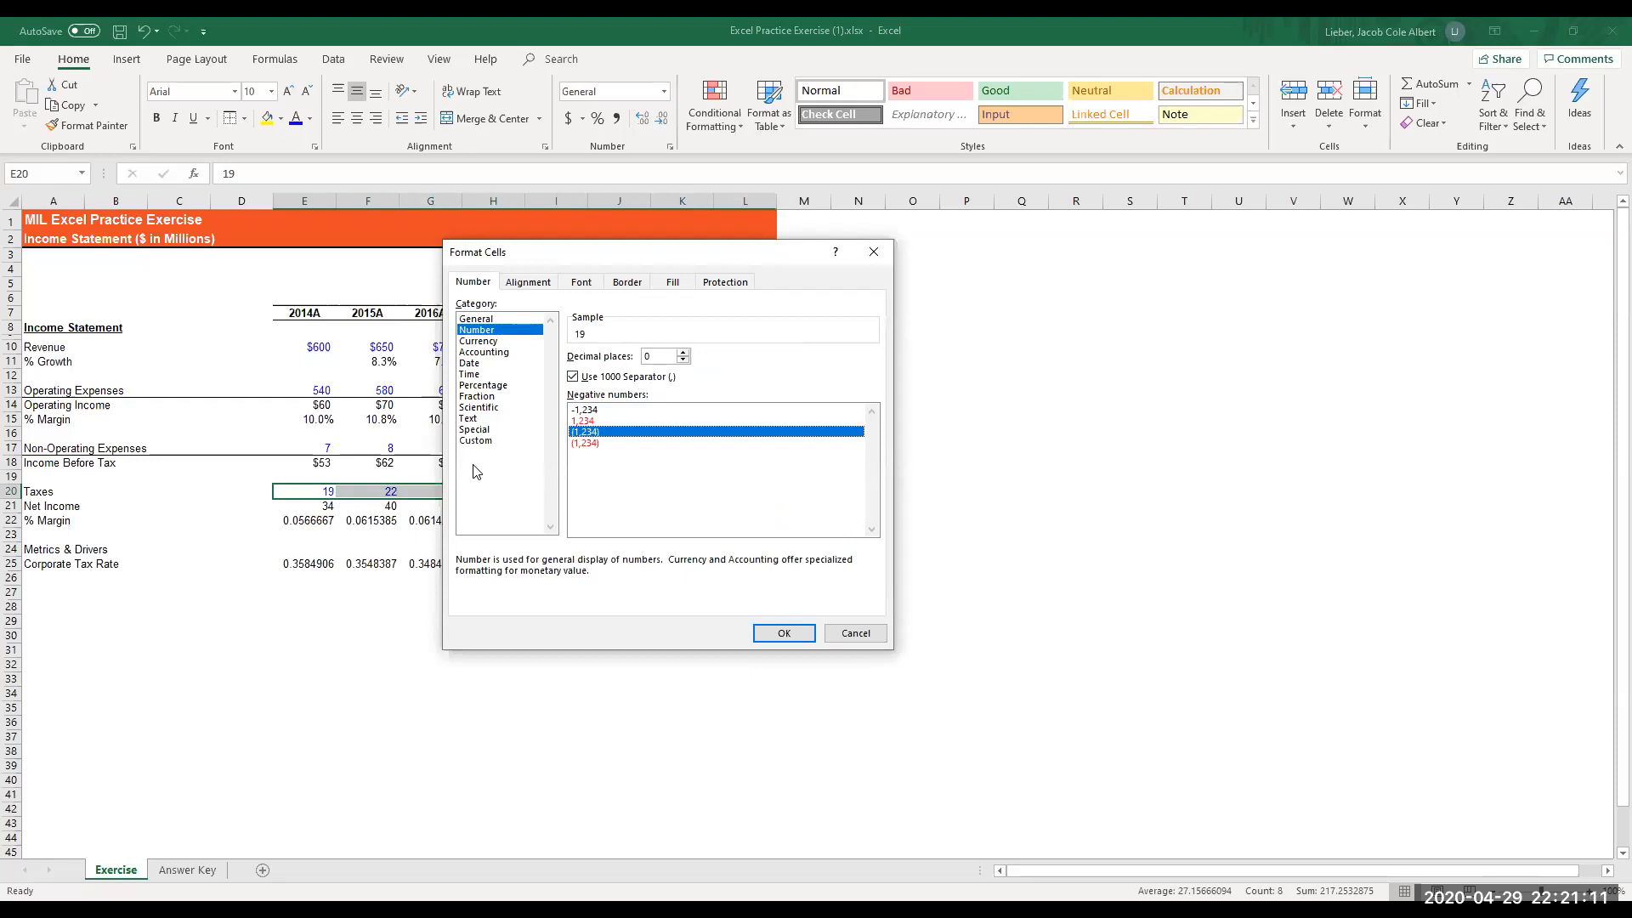
key("Return")
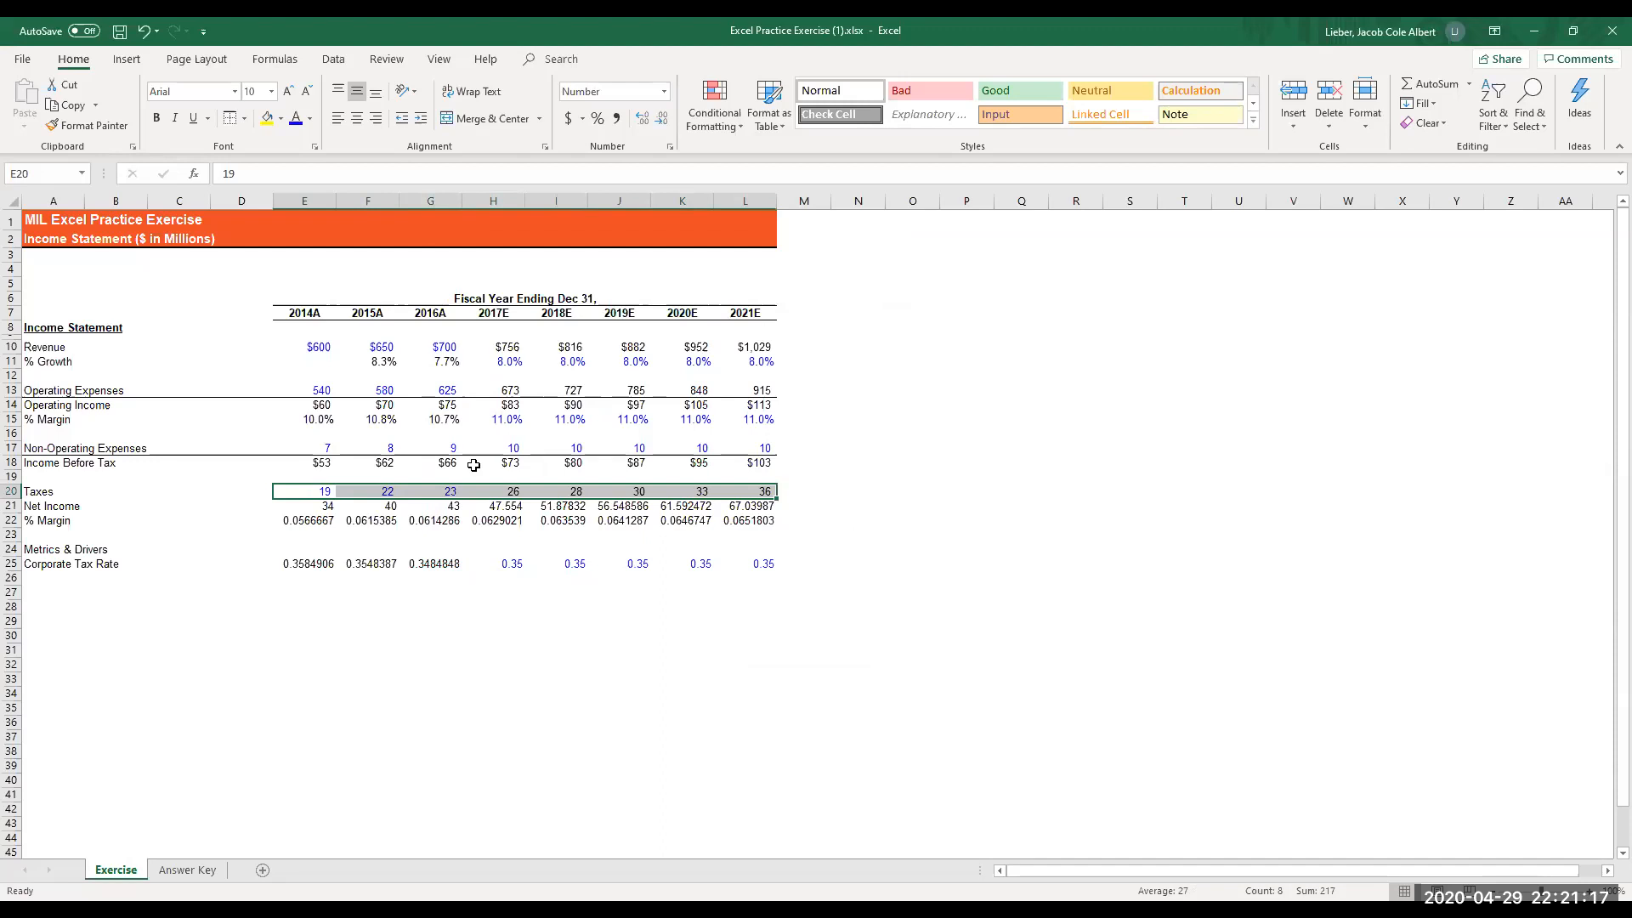
- Add a top border across the Net Income row, A21:L21
key("shift+Left")
key("shift+Left")
key("shift+Left")
key("shift+Left")
key("shift+Left")
key("shift+Left")
key("shift+Left")
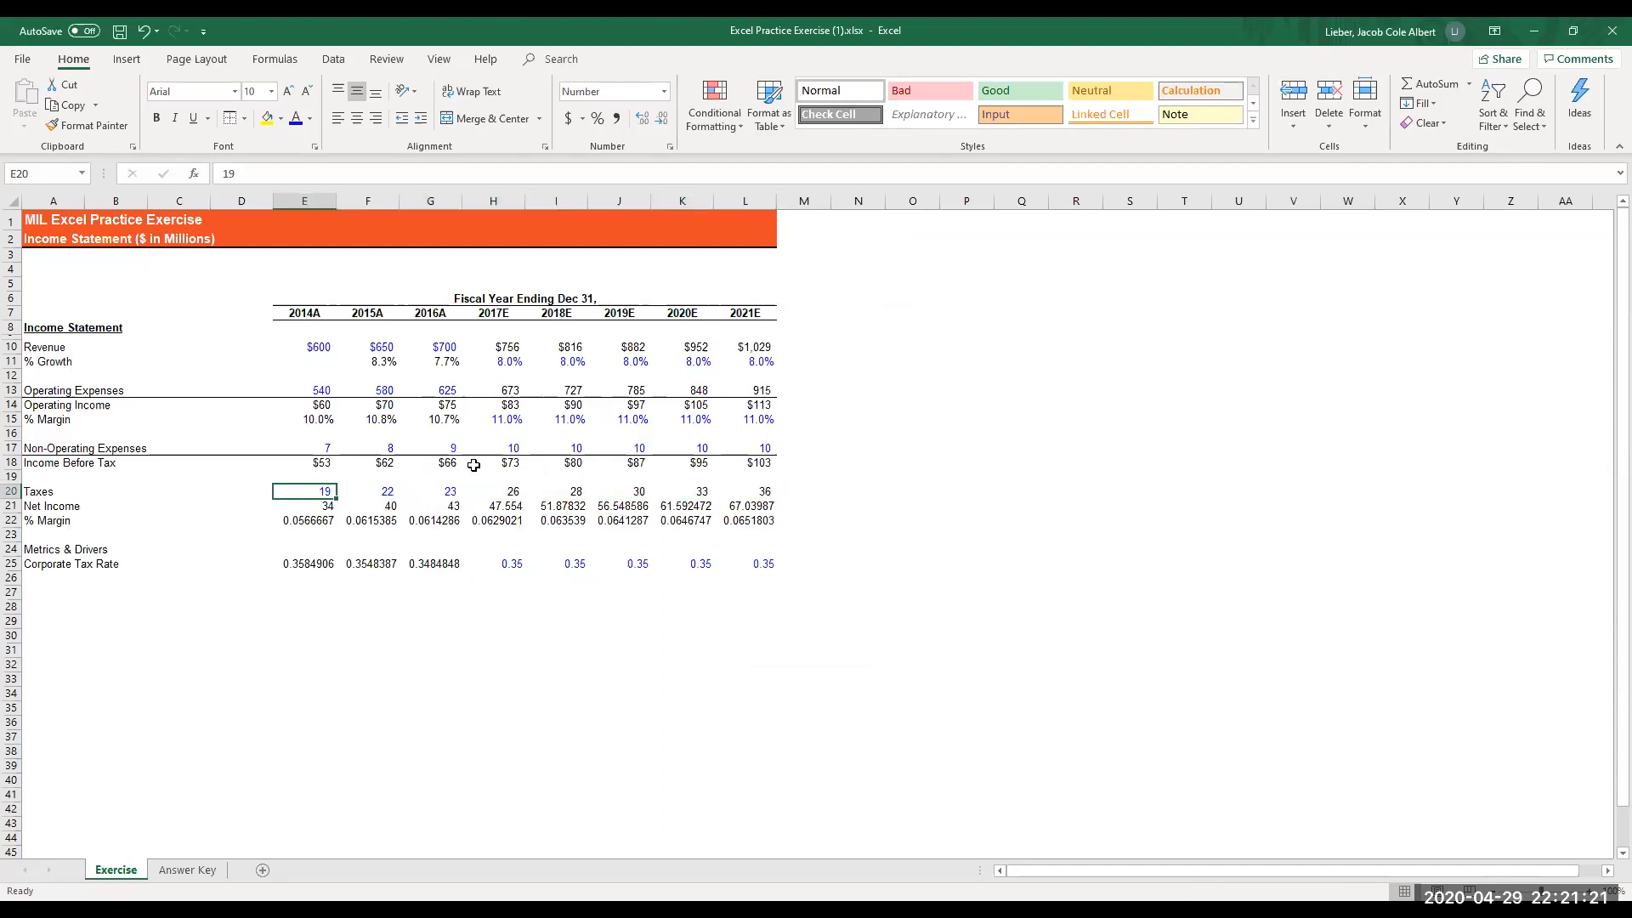
key("Down")
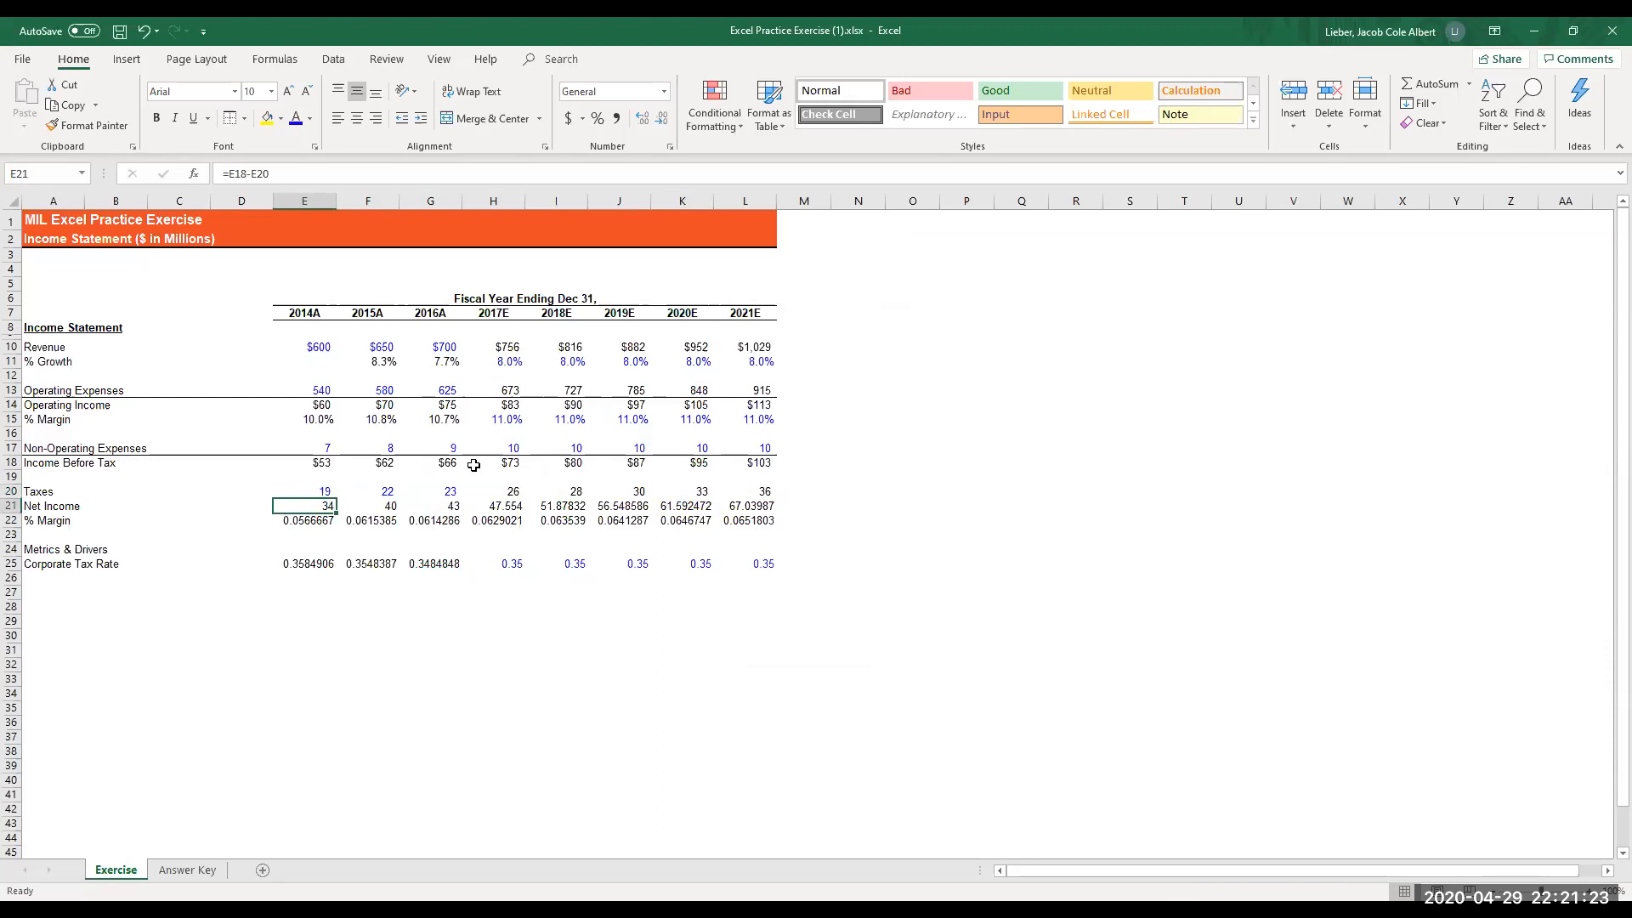
key("Left")
key("Left")
key("Left")
key("Left")
key("shift+Right")
key("shift+Right")
key("shift+Right")
key("shift+Right")
key("shift+Right")
key("shift+Right")
key("shift+Right")
key("shift+Right")
key("shift+Right")
key("shift+Right")
key("shift+Right")
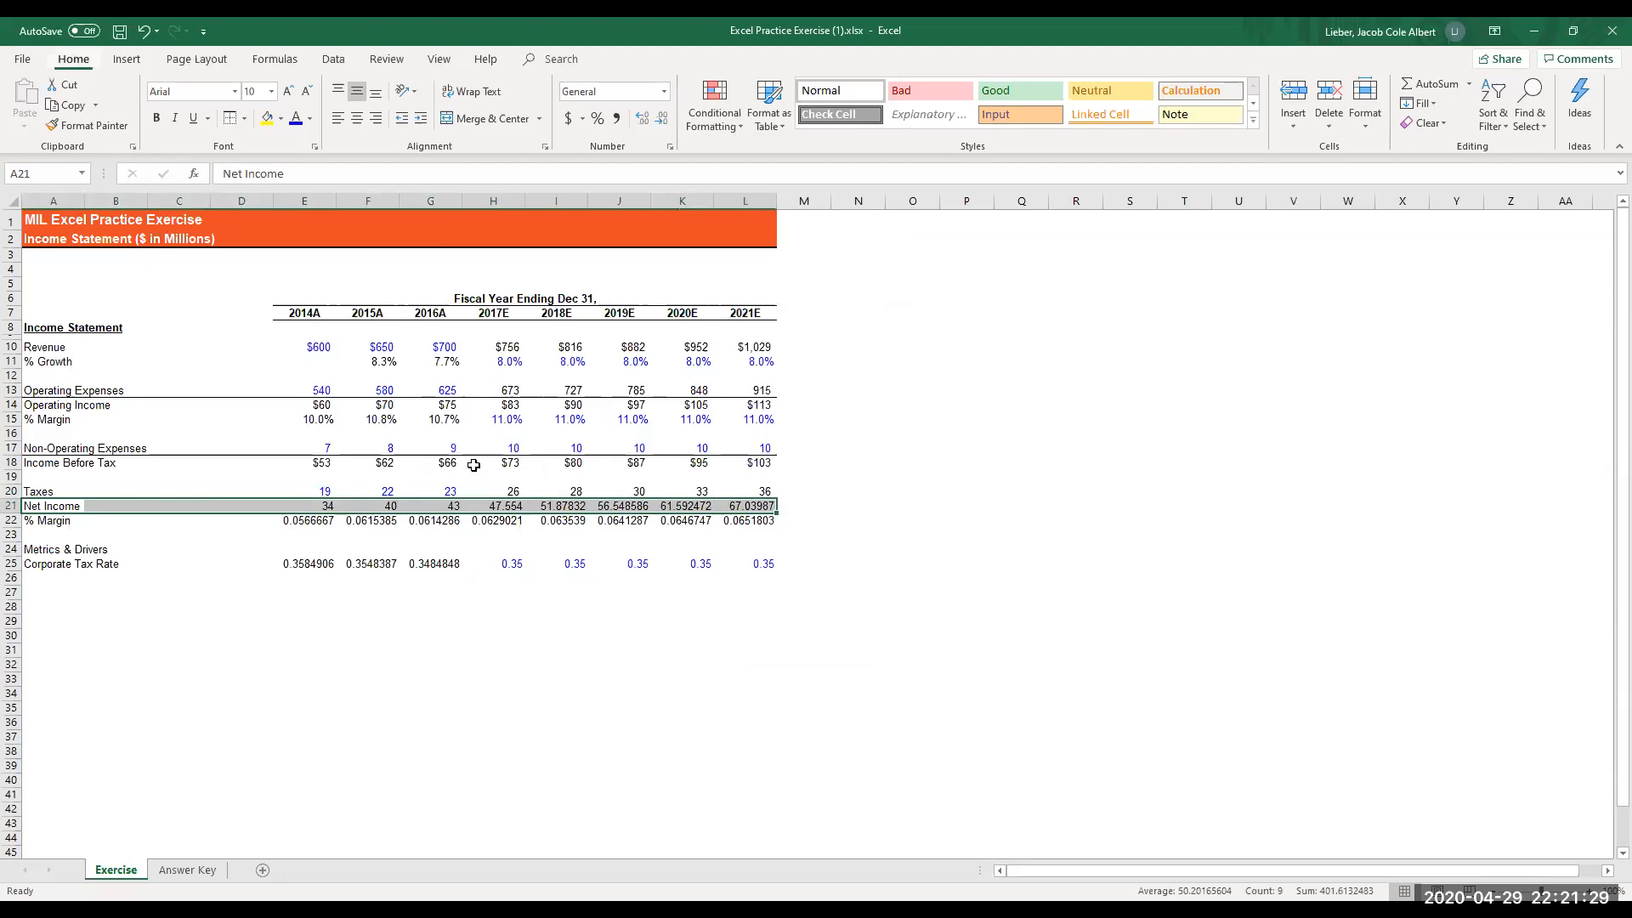
key("alt+h")
key("b")
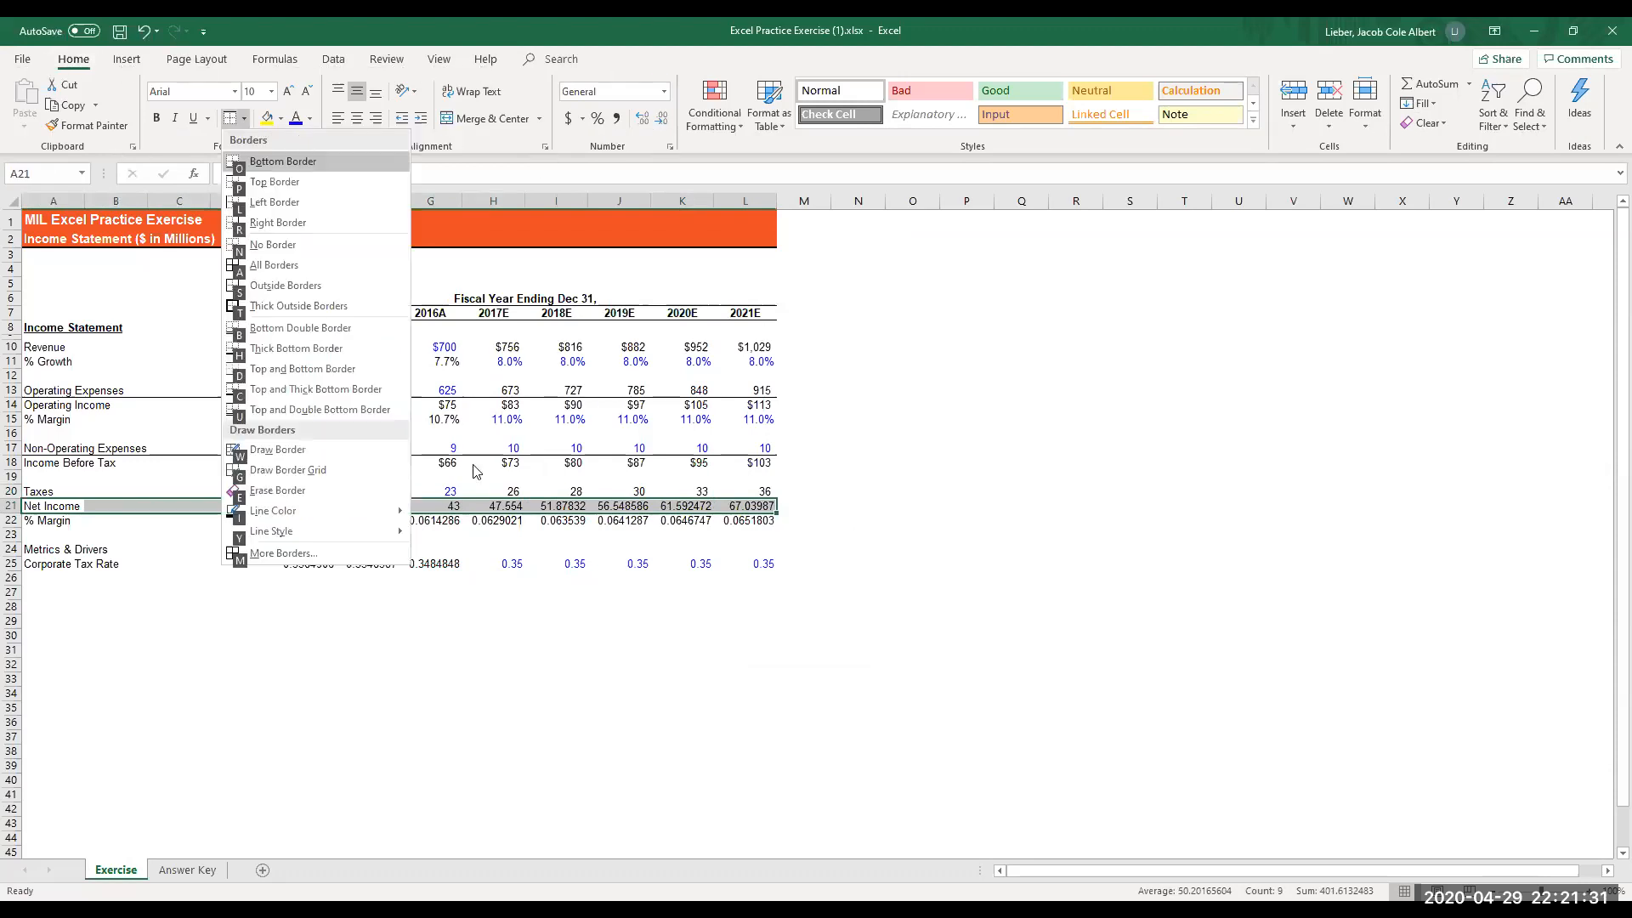
key("Escape")
key("Escape")
- Format the net income in E21:L21 as Currency with the $ symbol, 0 decimal places and black parenthesized negatives, ($1,234)
key("Right")
key("Right")
key("Right")
key("Right")
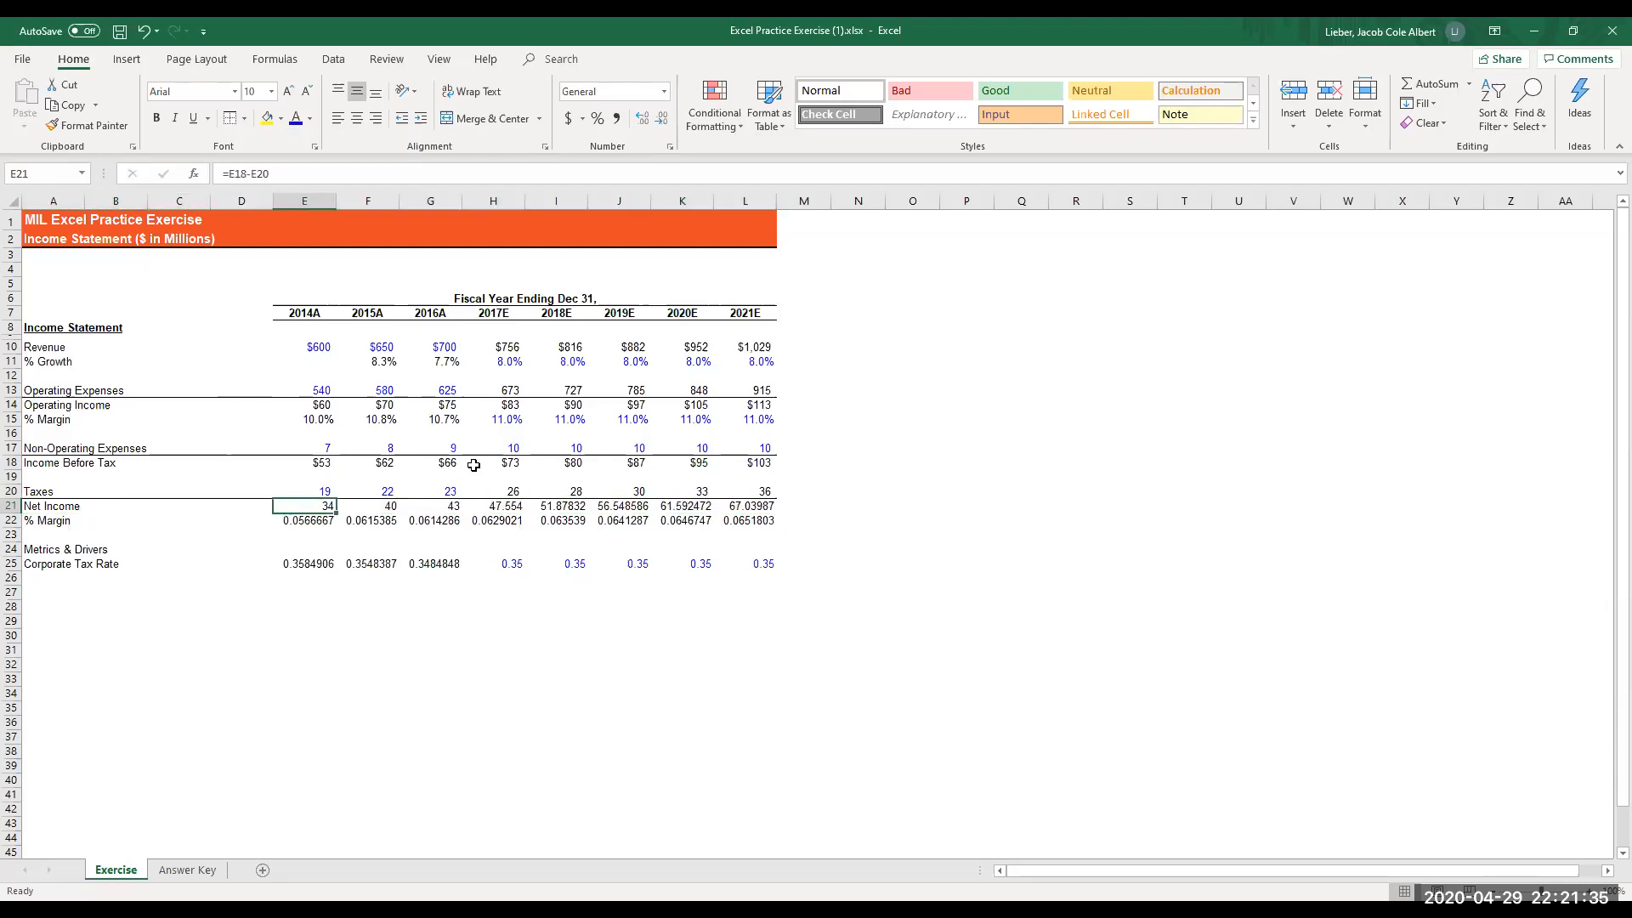
key("shift+Right")
key("shift+Right")
key("shift+Right")
key("shift+Right")
key("shift+Right")
key("shift+Right")
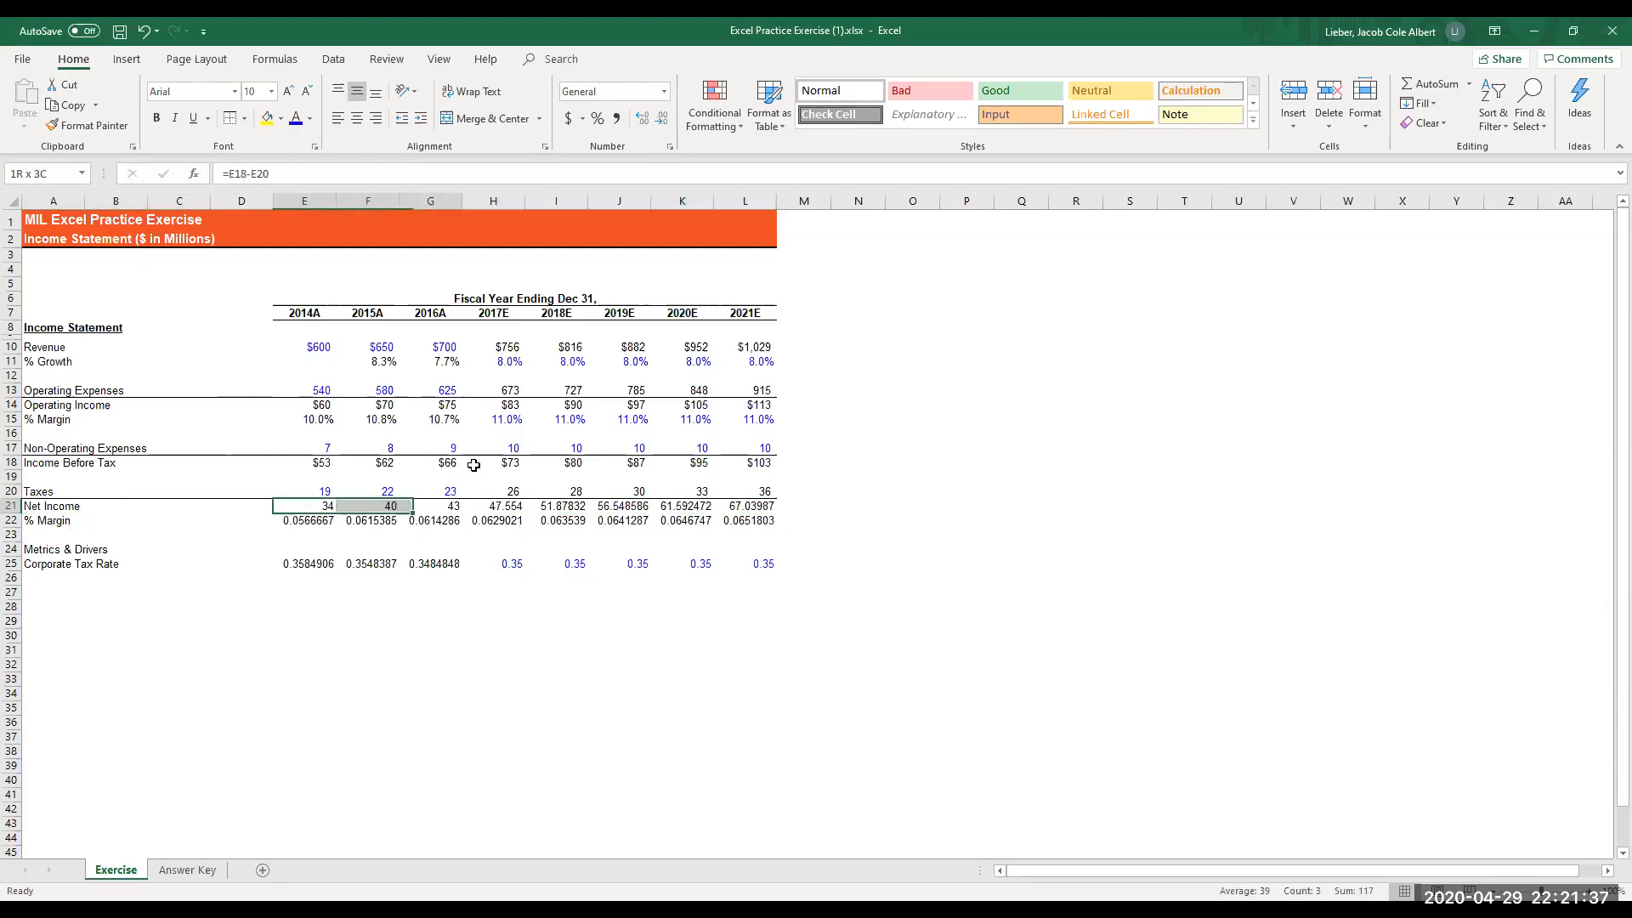
key("shift+Right")
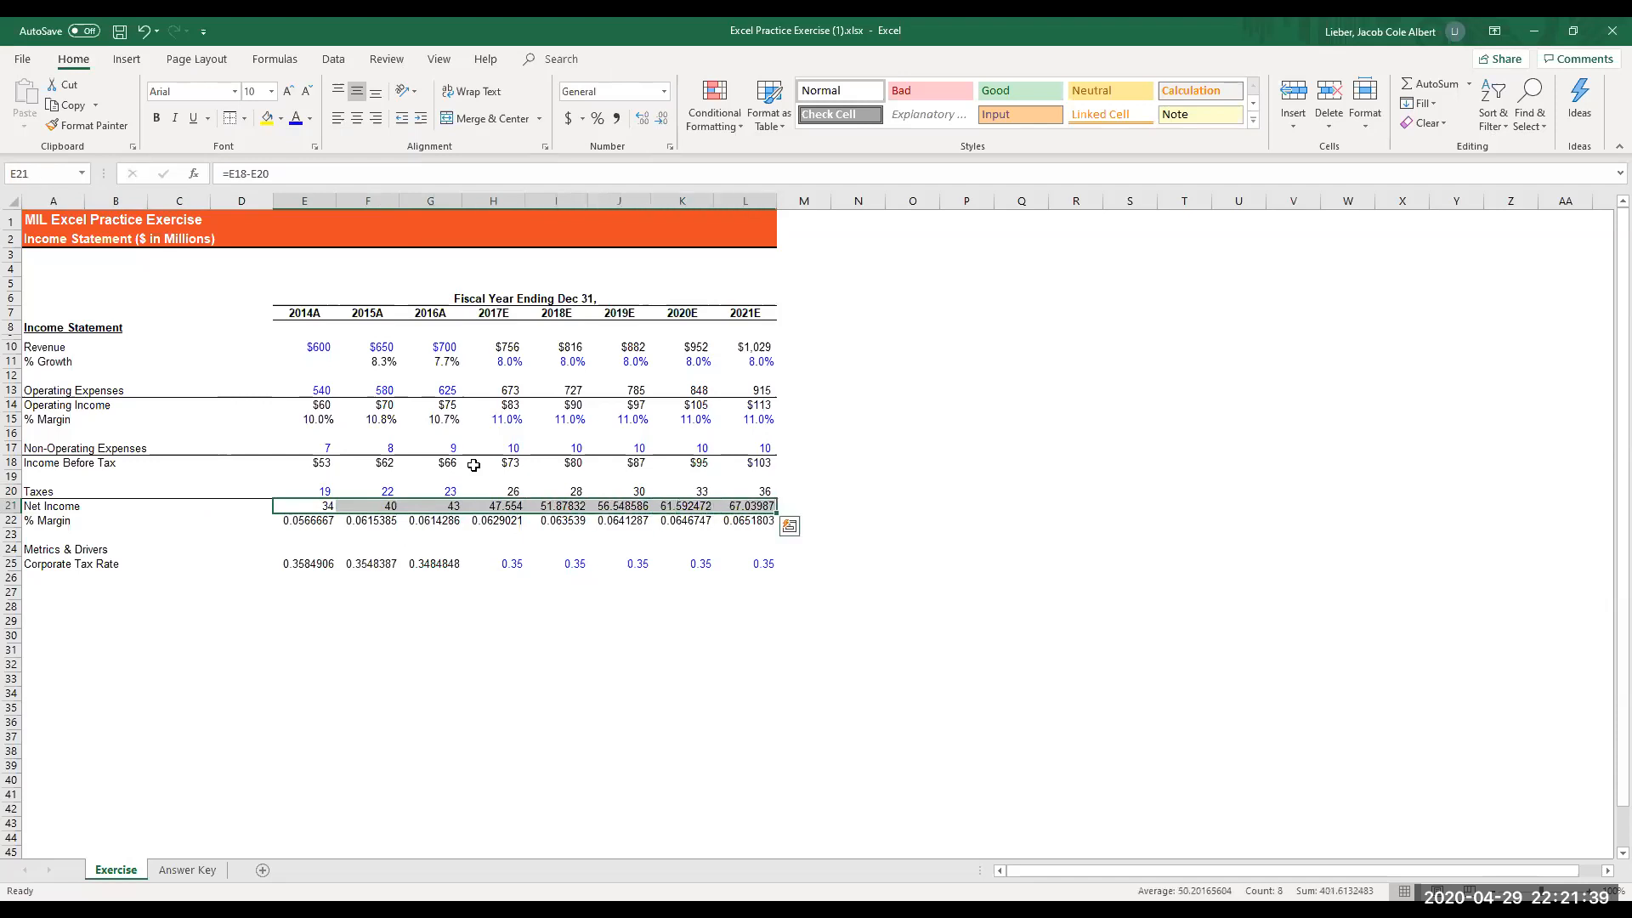
key("ctrl+1")
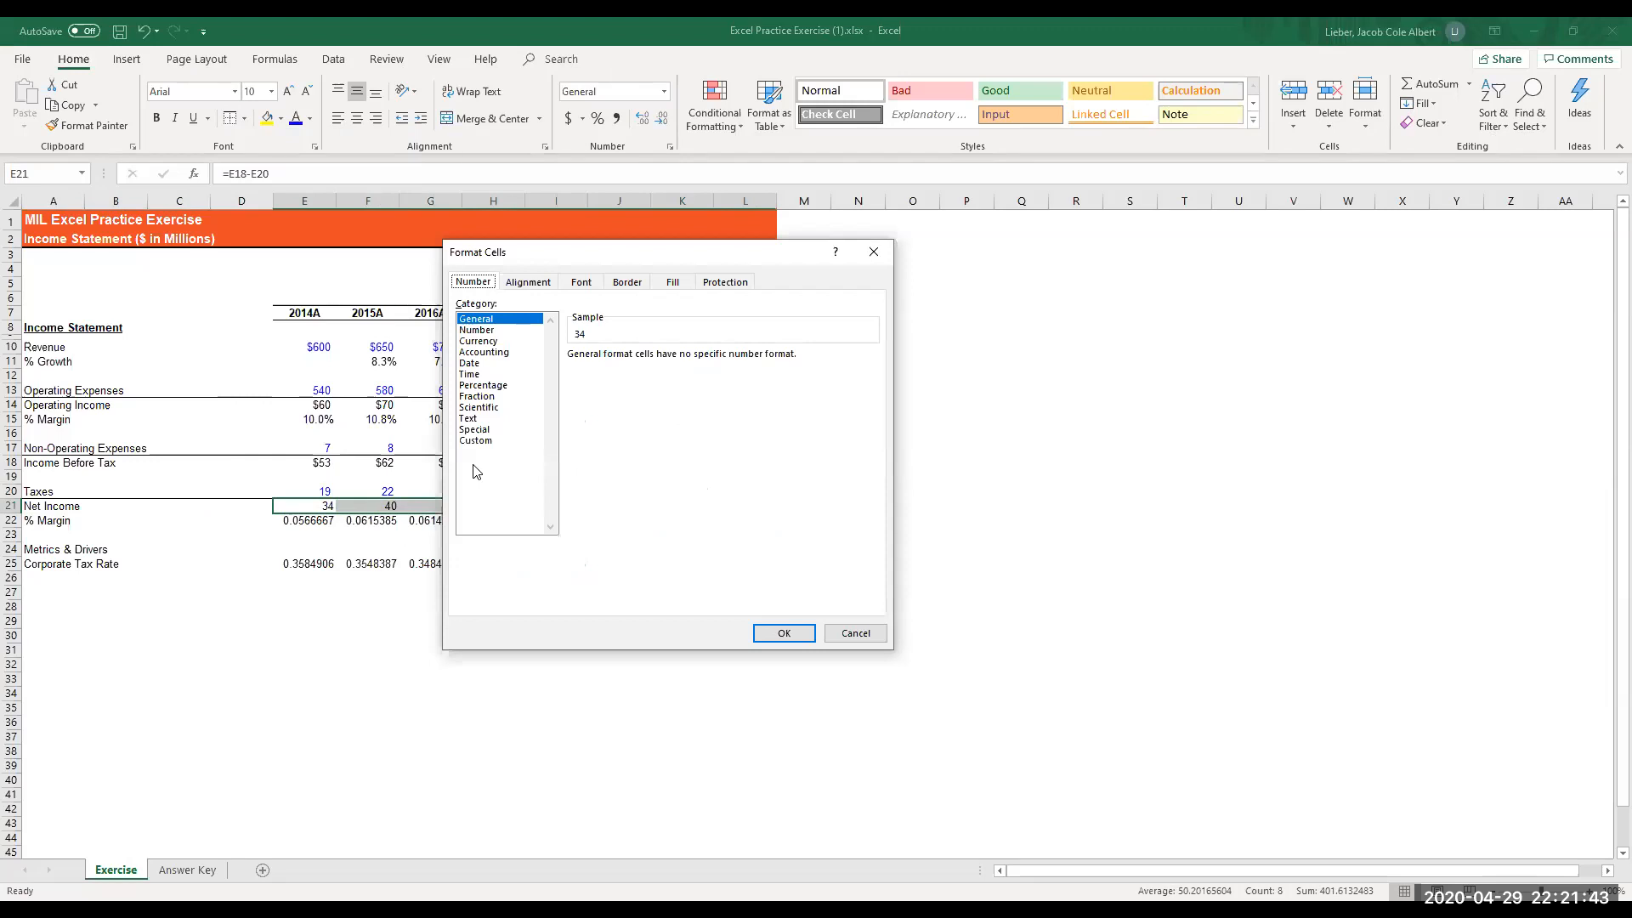
key("Down")
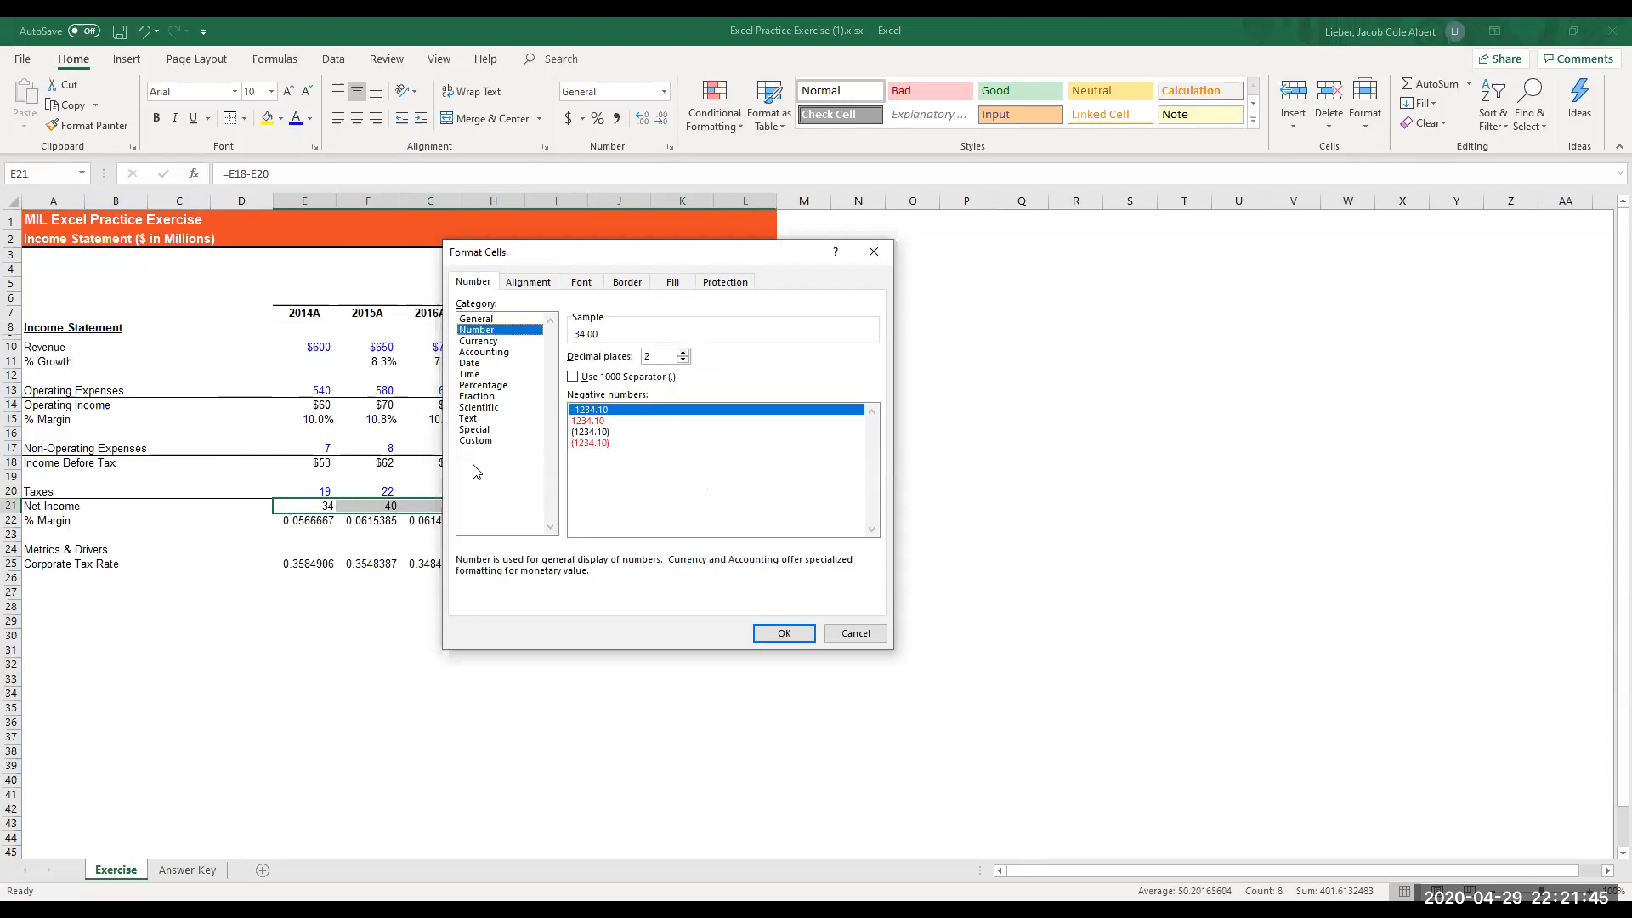
key("Down")
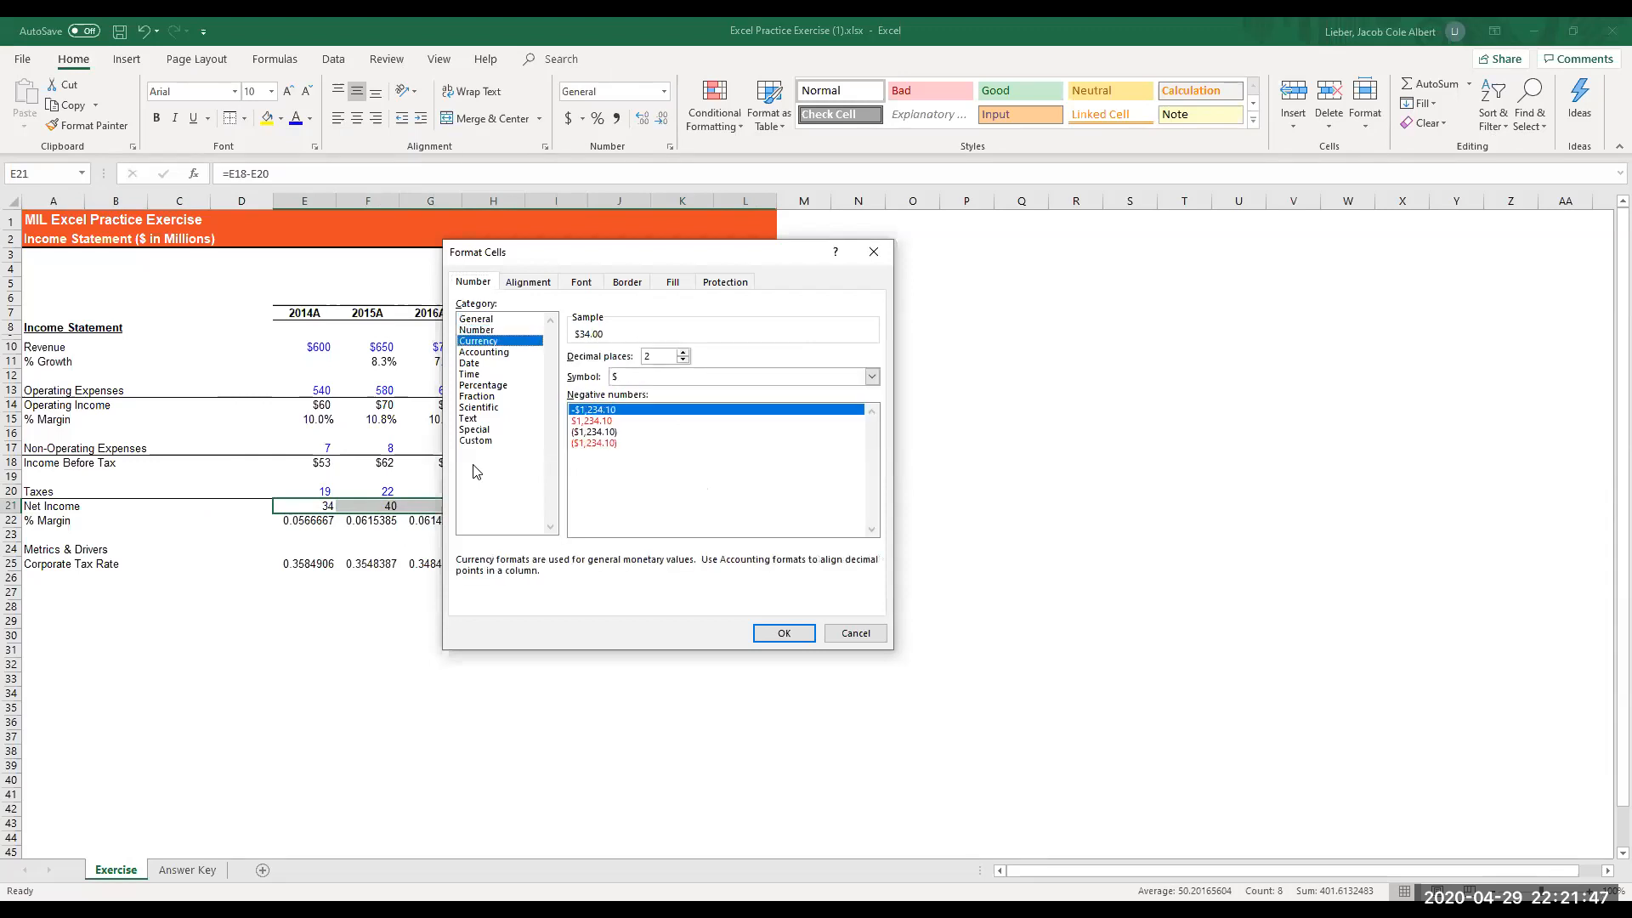
key("Tab")
type("0")
key("Tab")
key("Tab")
key("Down")
key("Down")
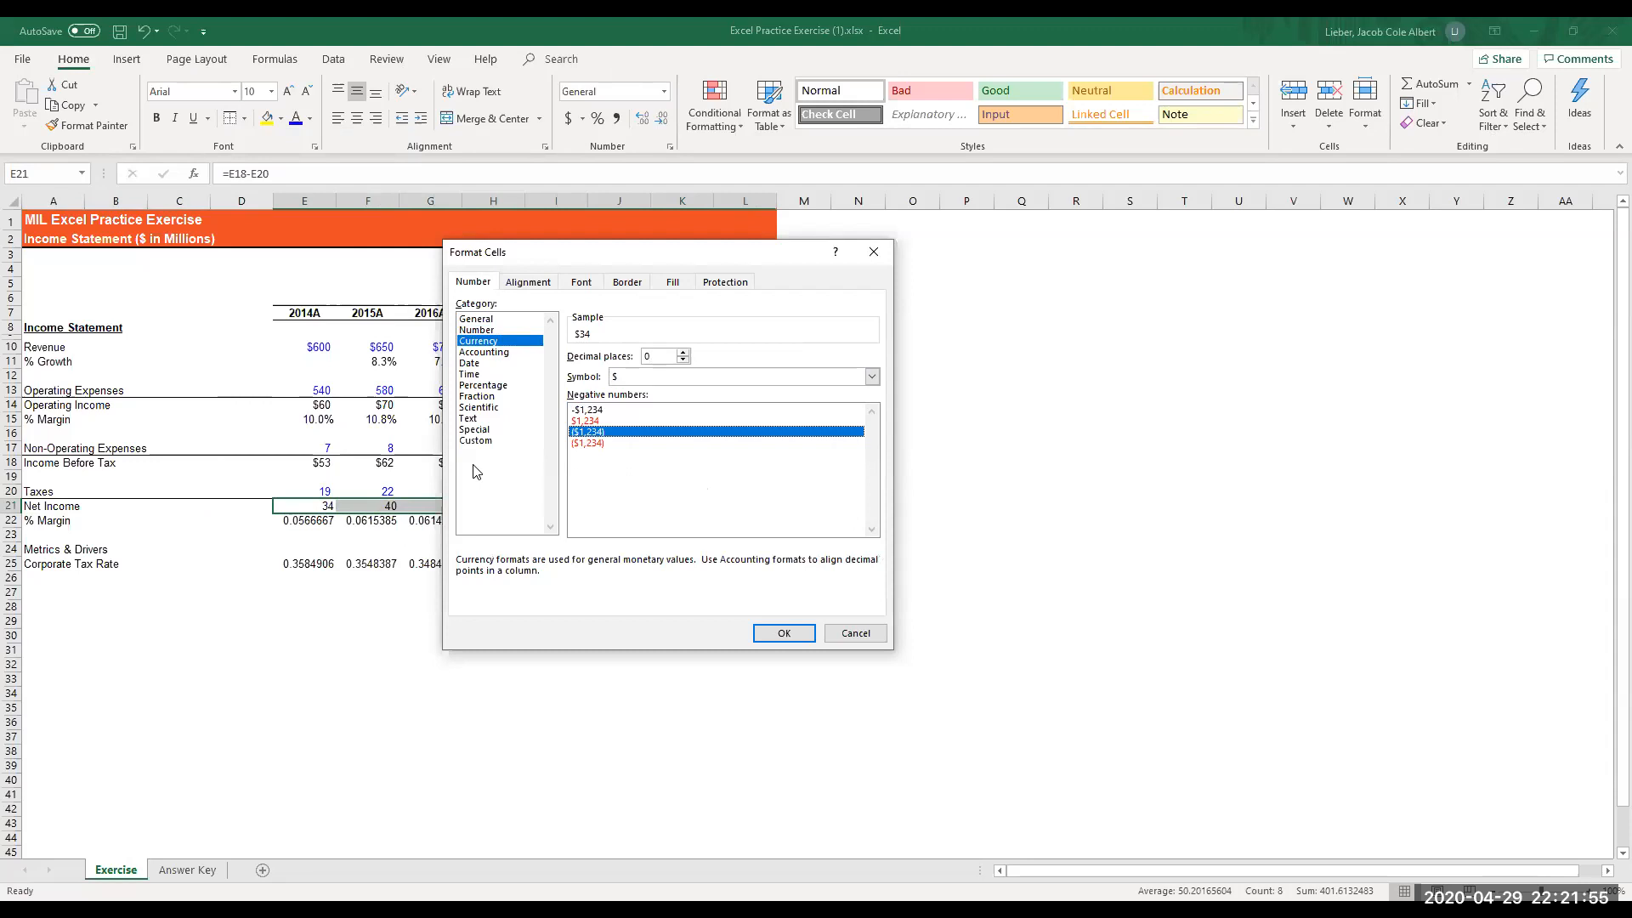
key("Return")
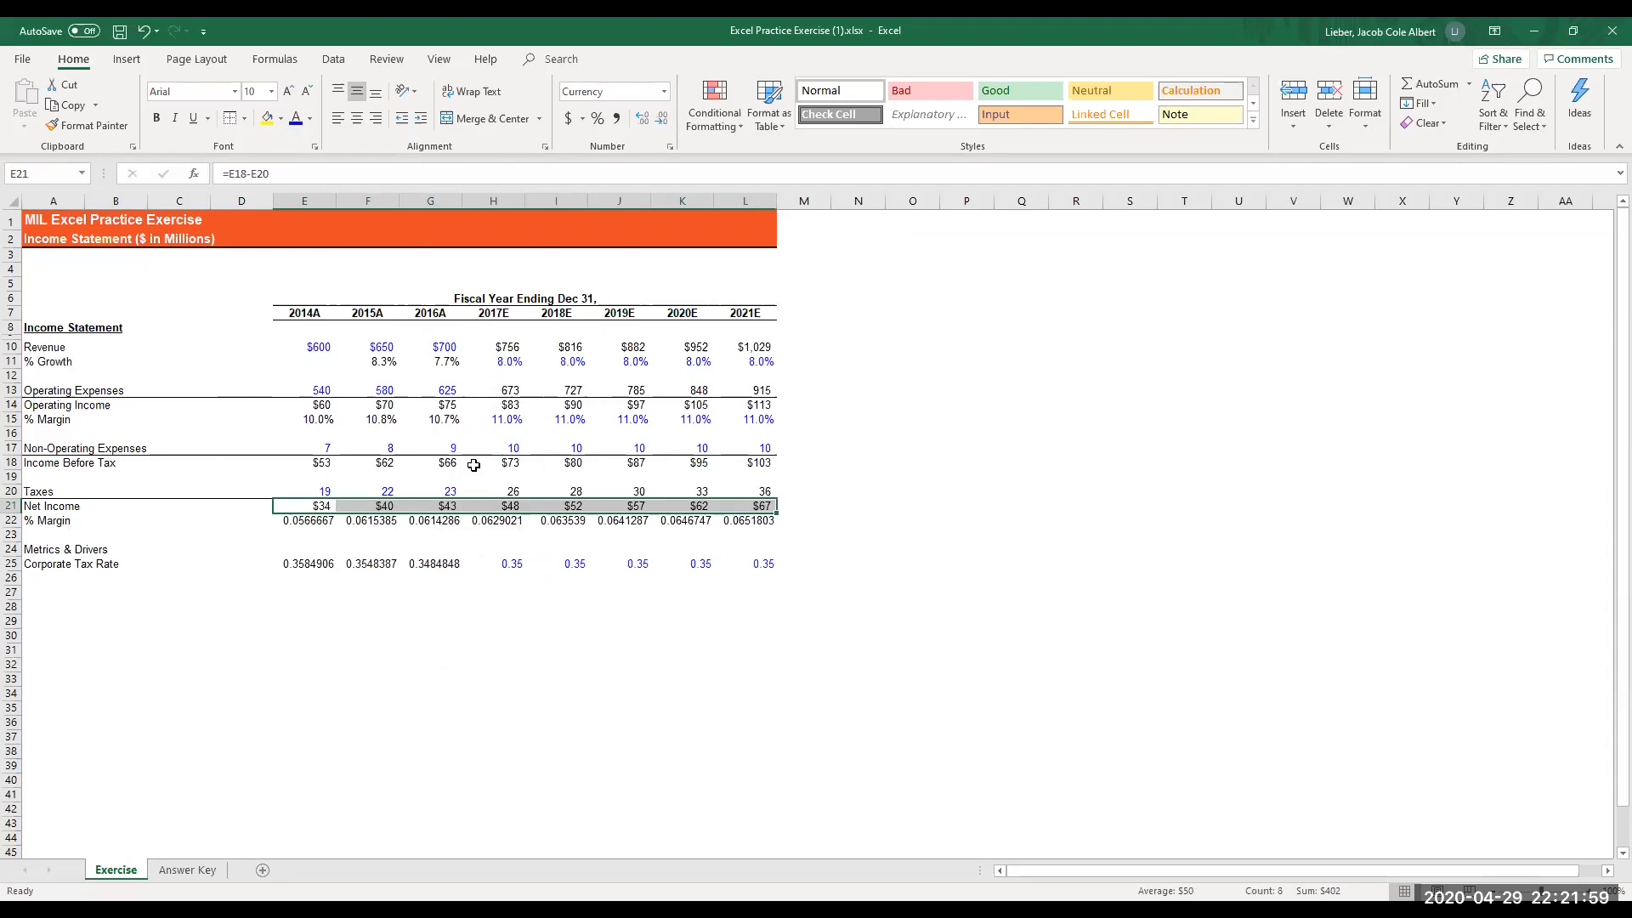
- Format the net income % margin in E22:L22 as a percentage with one decimal place
key("Down")
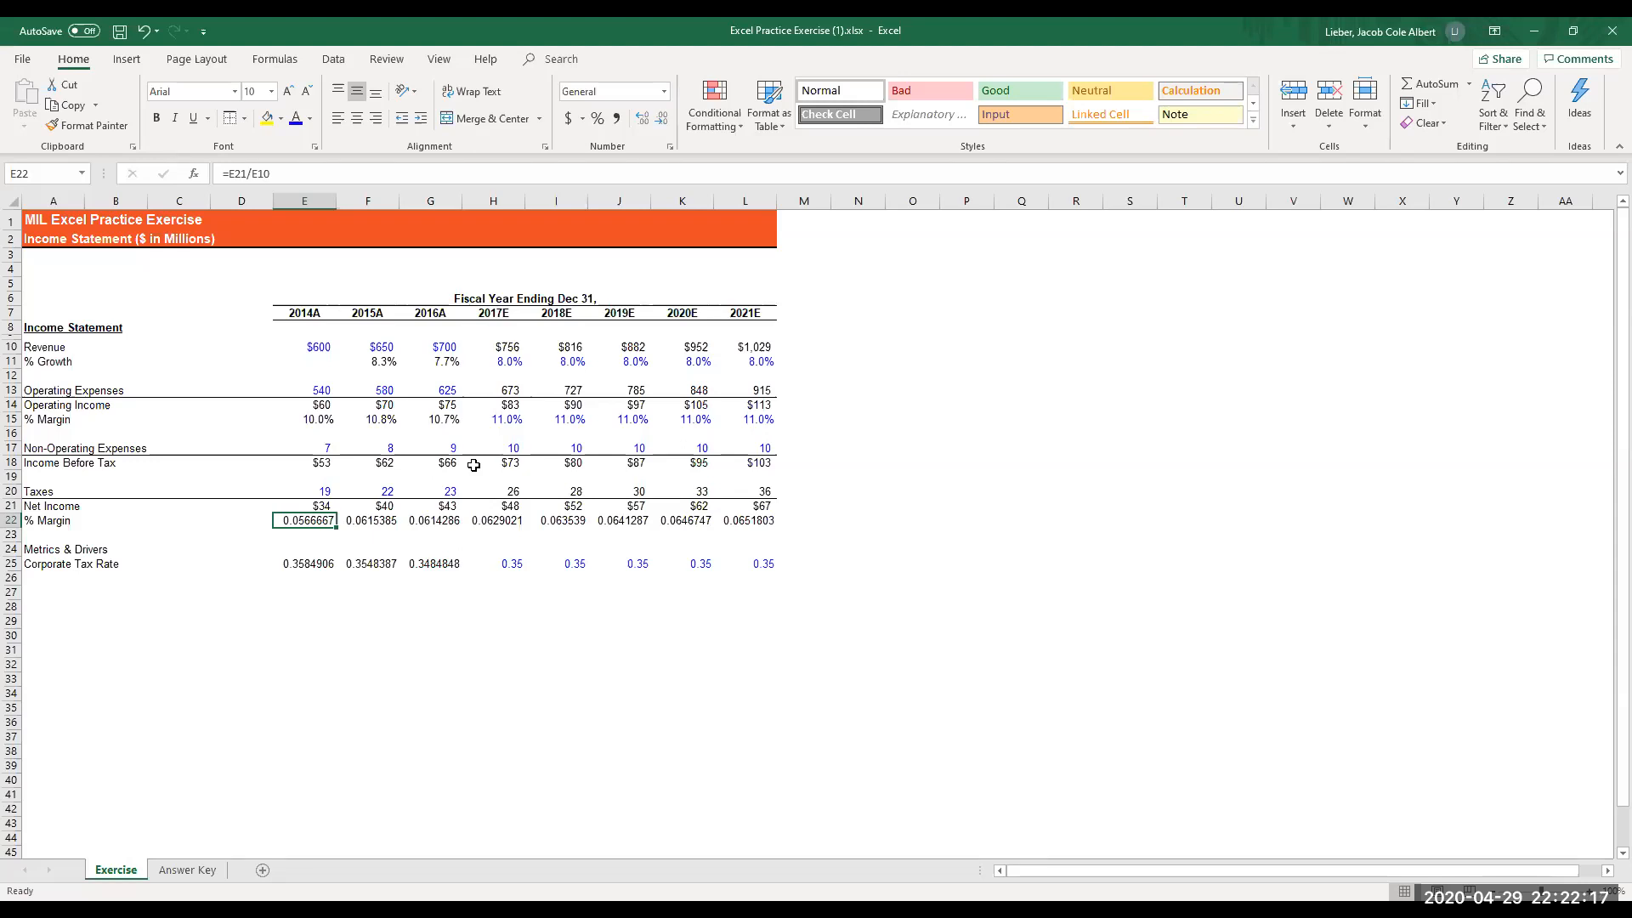
key("ctrl+shift+Right")
key("ctrl+v")
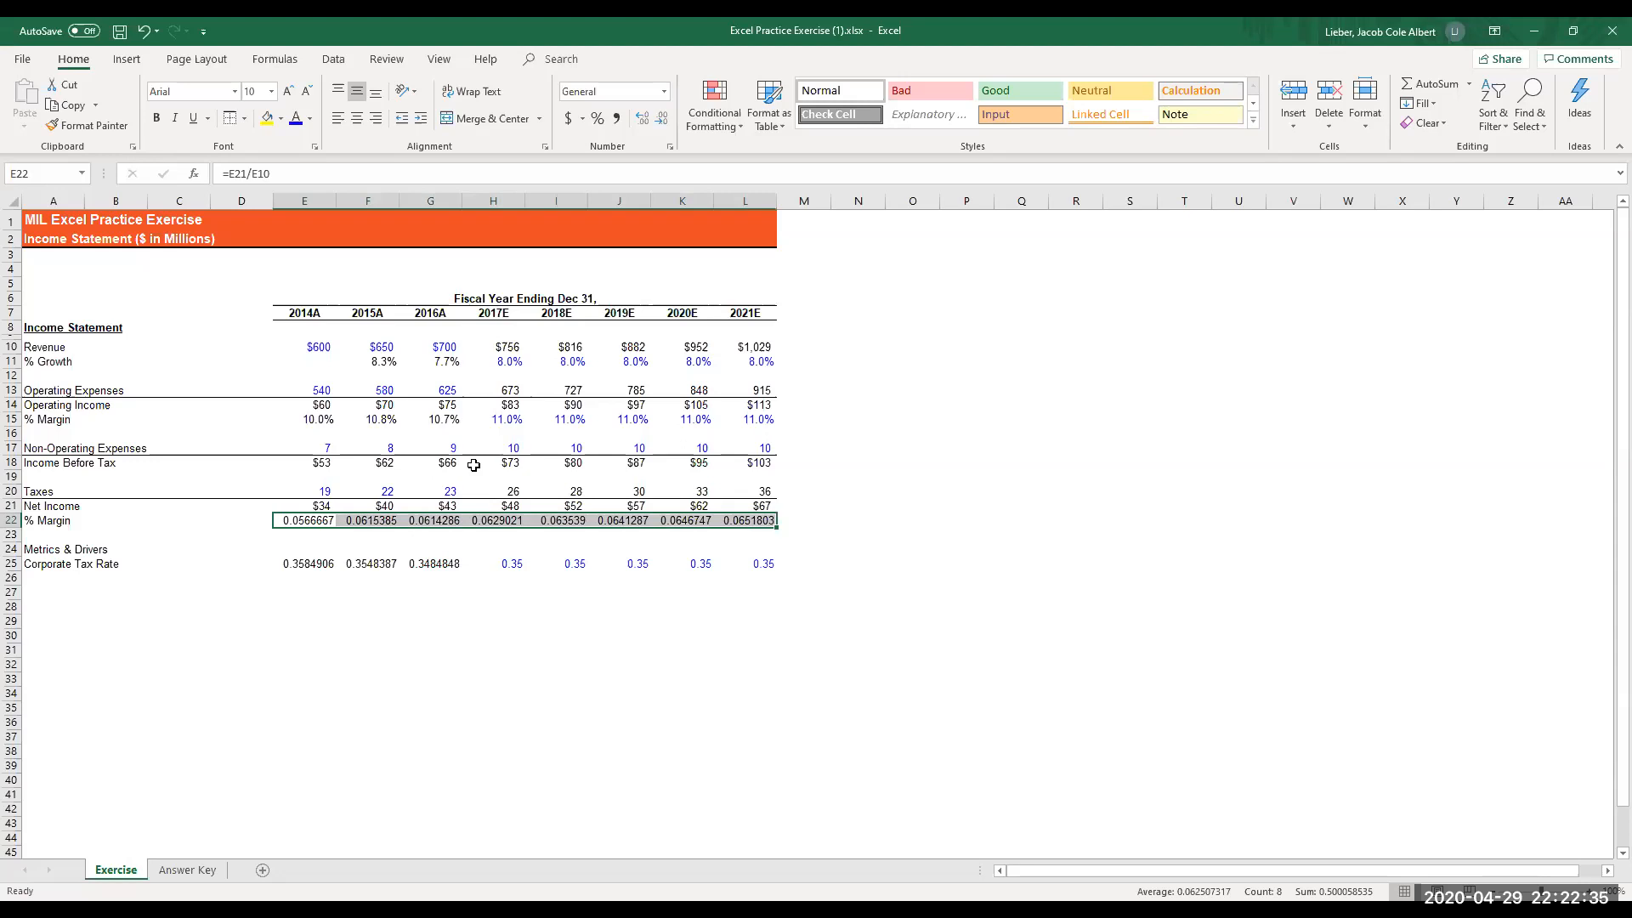
key("alt+h")
key("p")
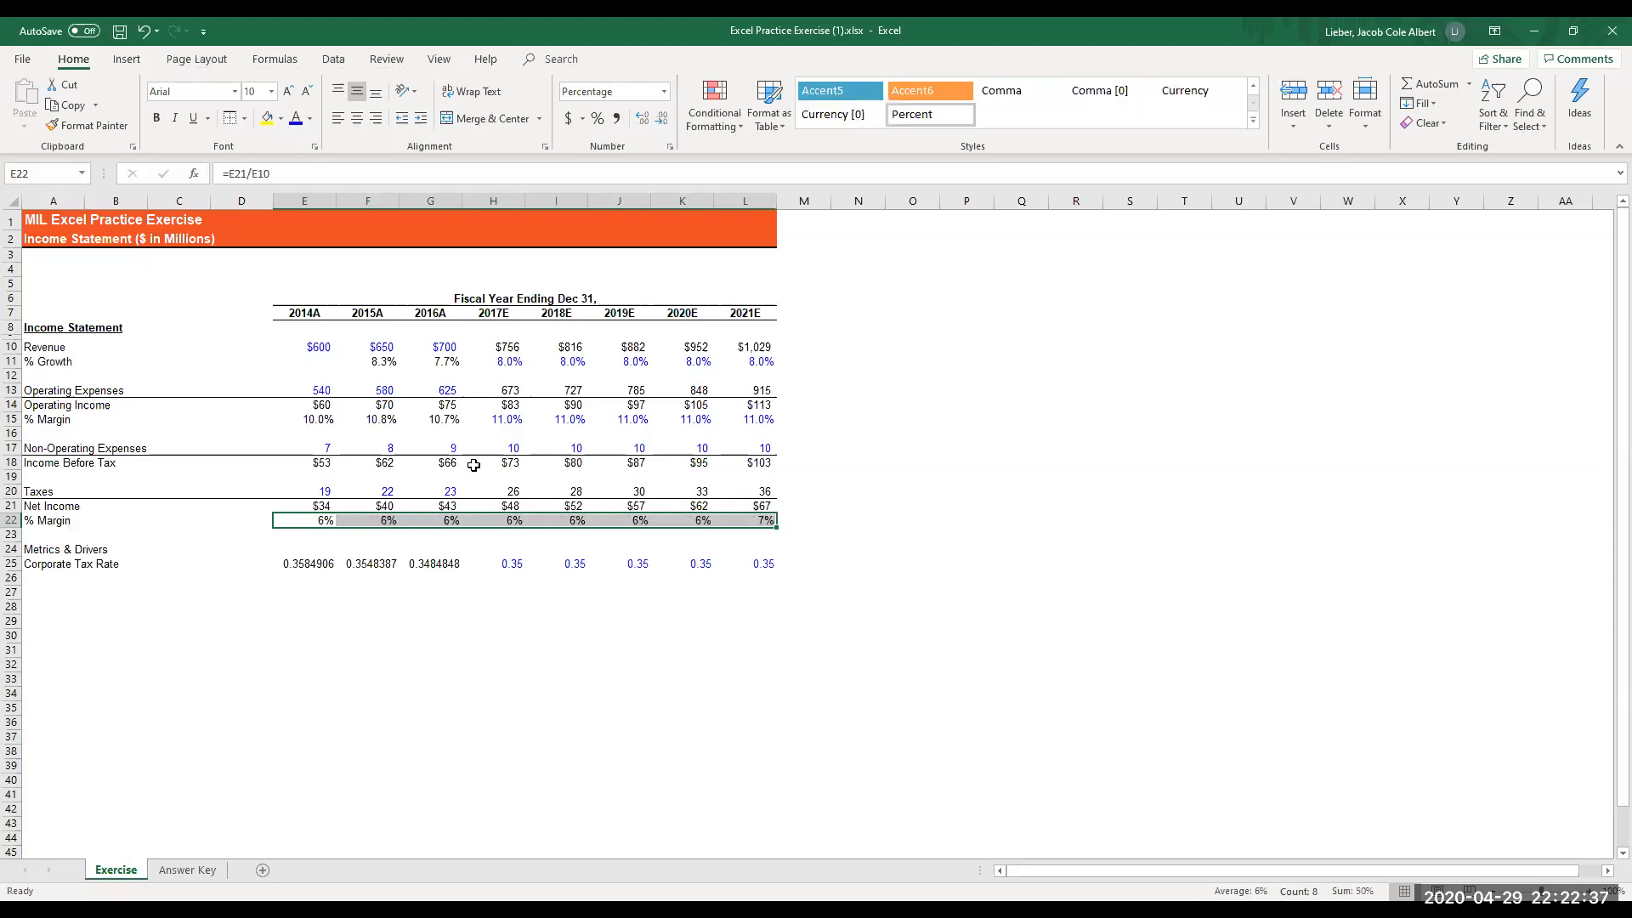
key("alt+h")
key("0")
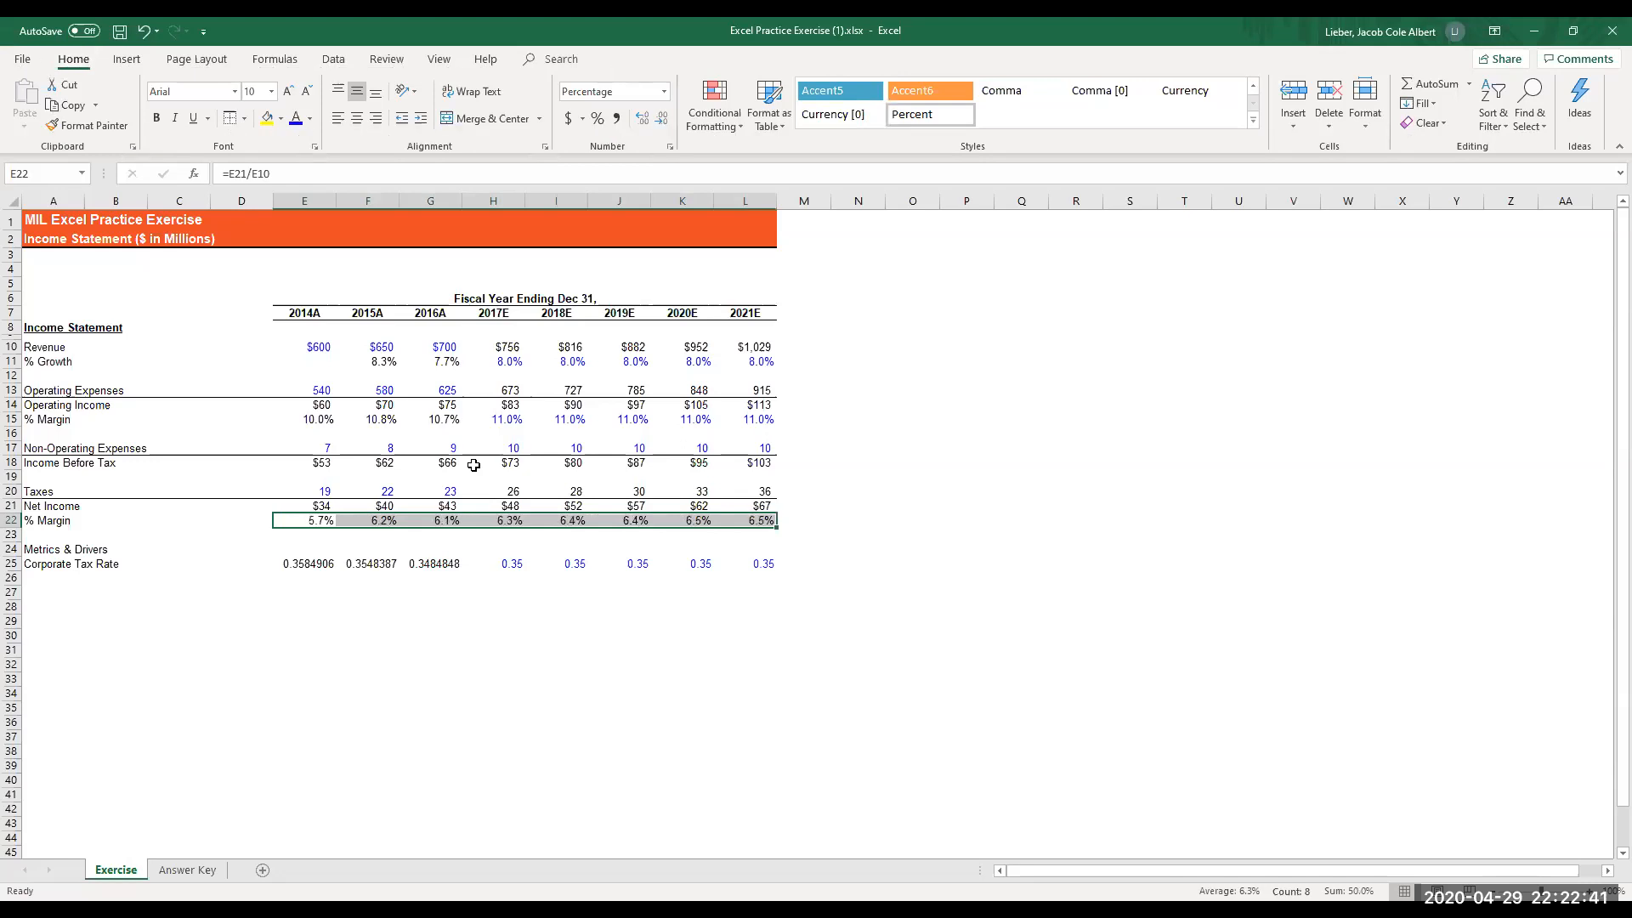
- Add a top border across the Corporate Tax Rate row, A25:L25
key("Down")
key("Down")
key("Down")
key("Left")
key("Left")
key("Left")
key("Left")
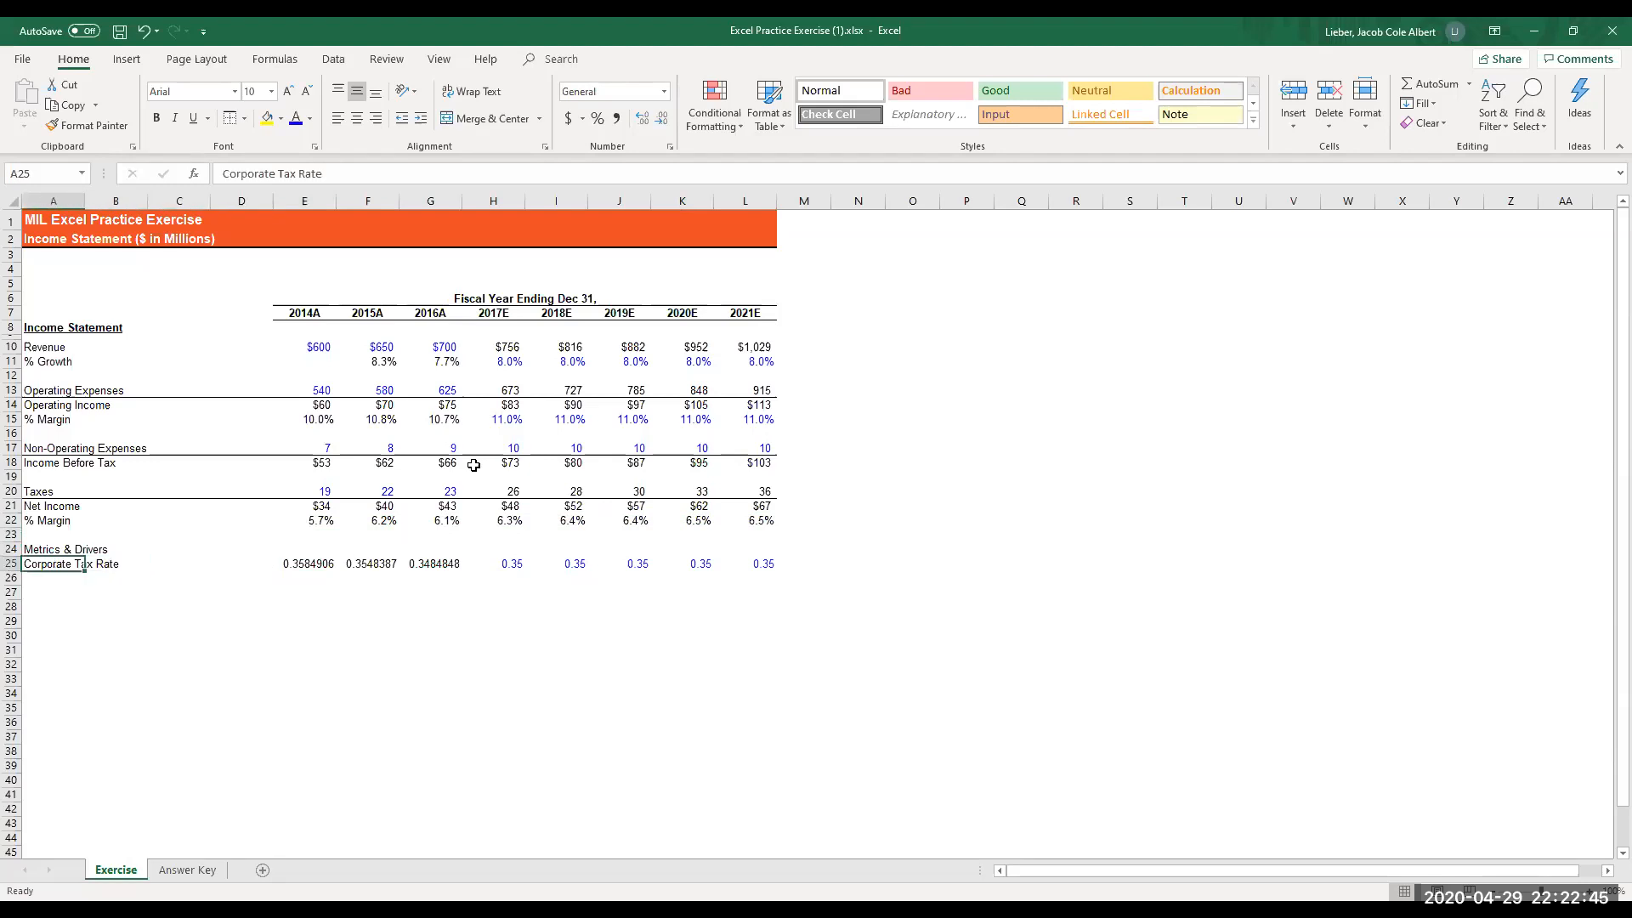
key("shift+Right")
key("shift+Right")
key("shift+Right")
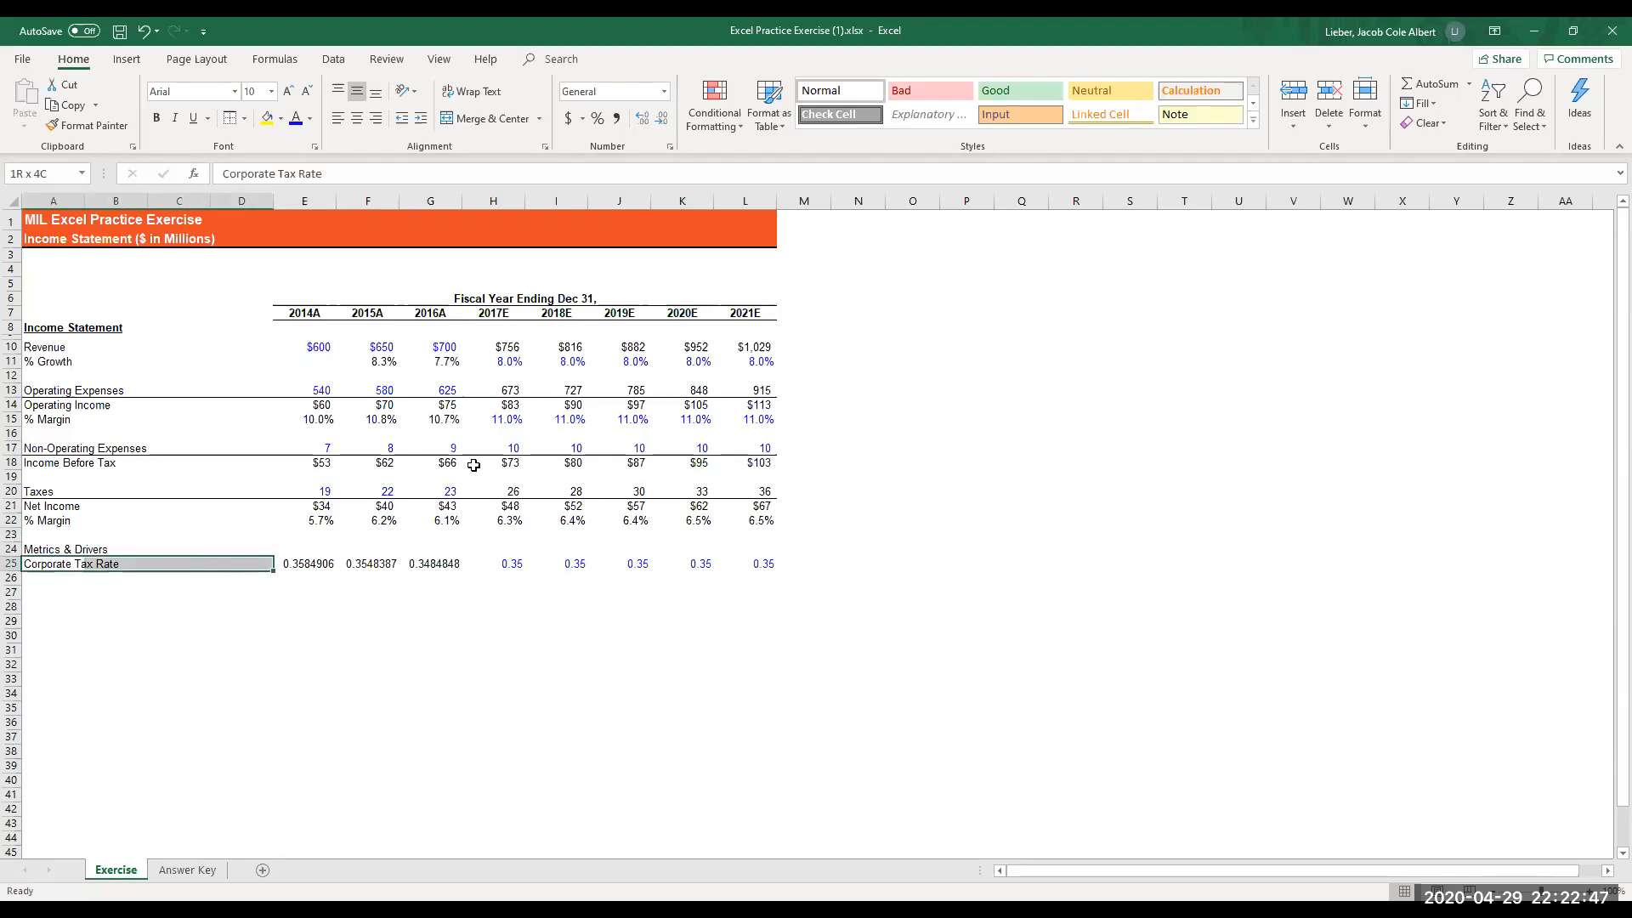
key("shift+Left")
key("shift+Left")
key("shift+Left")
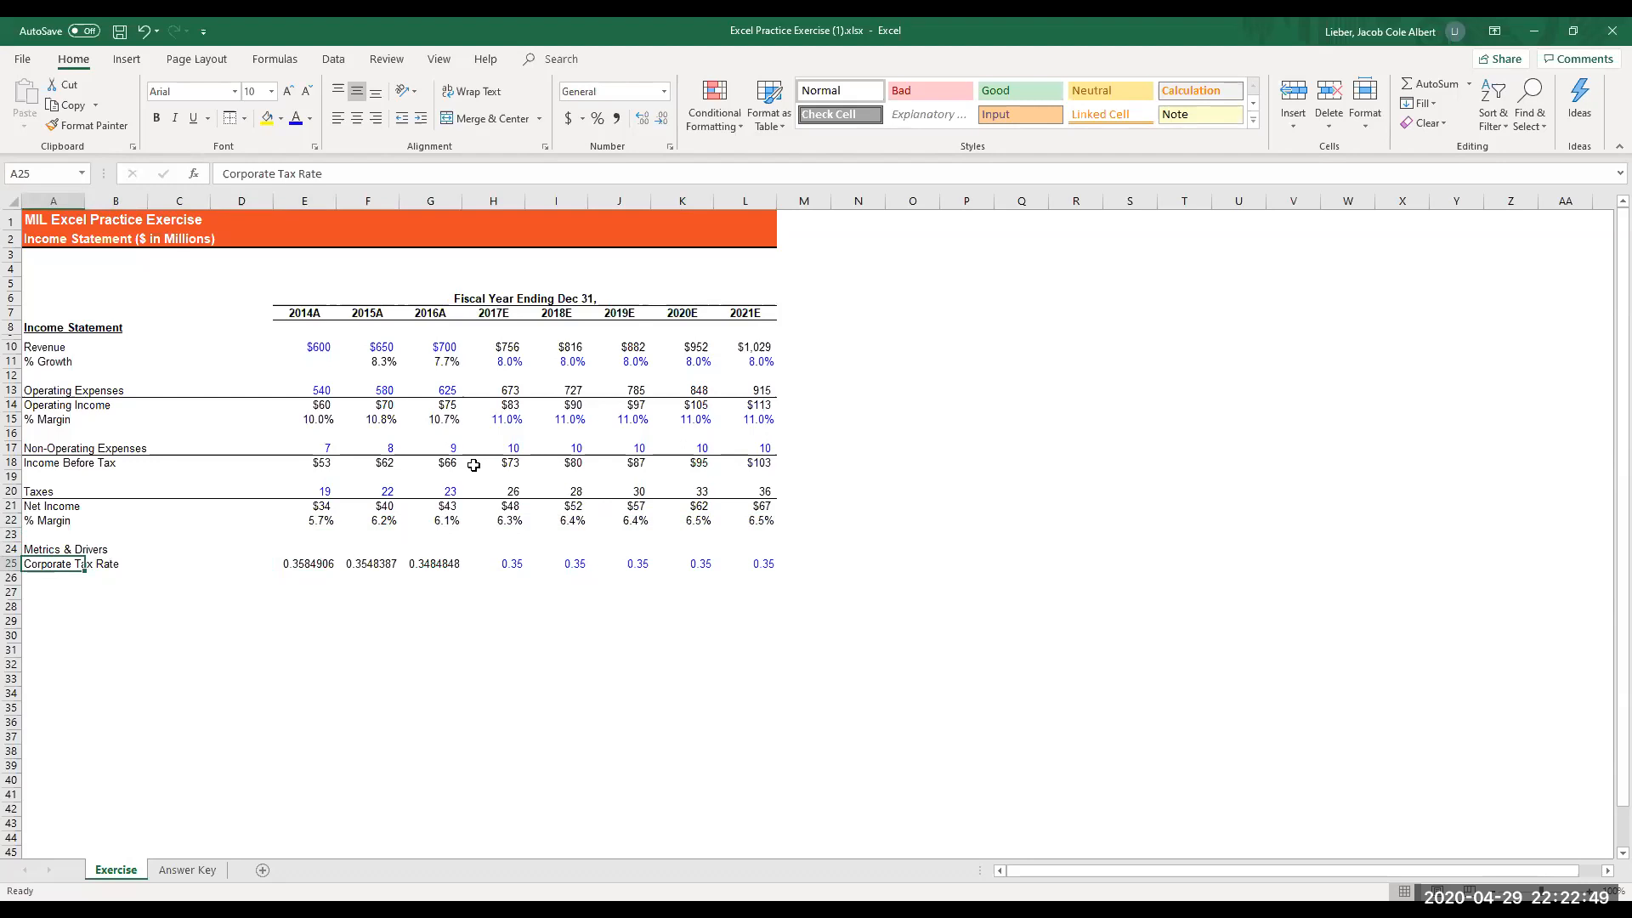
key("ctrl+shift+Right")
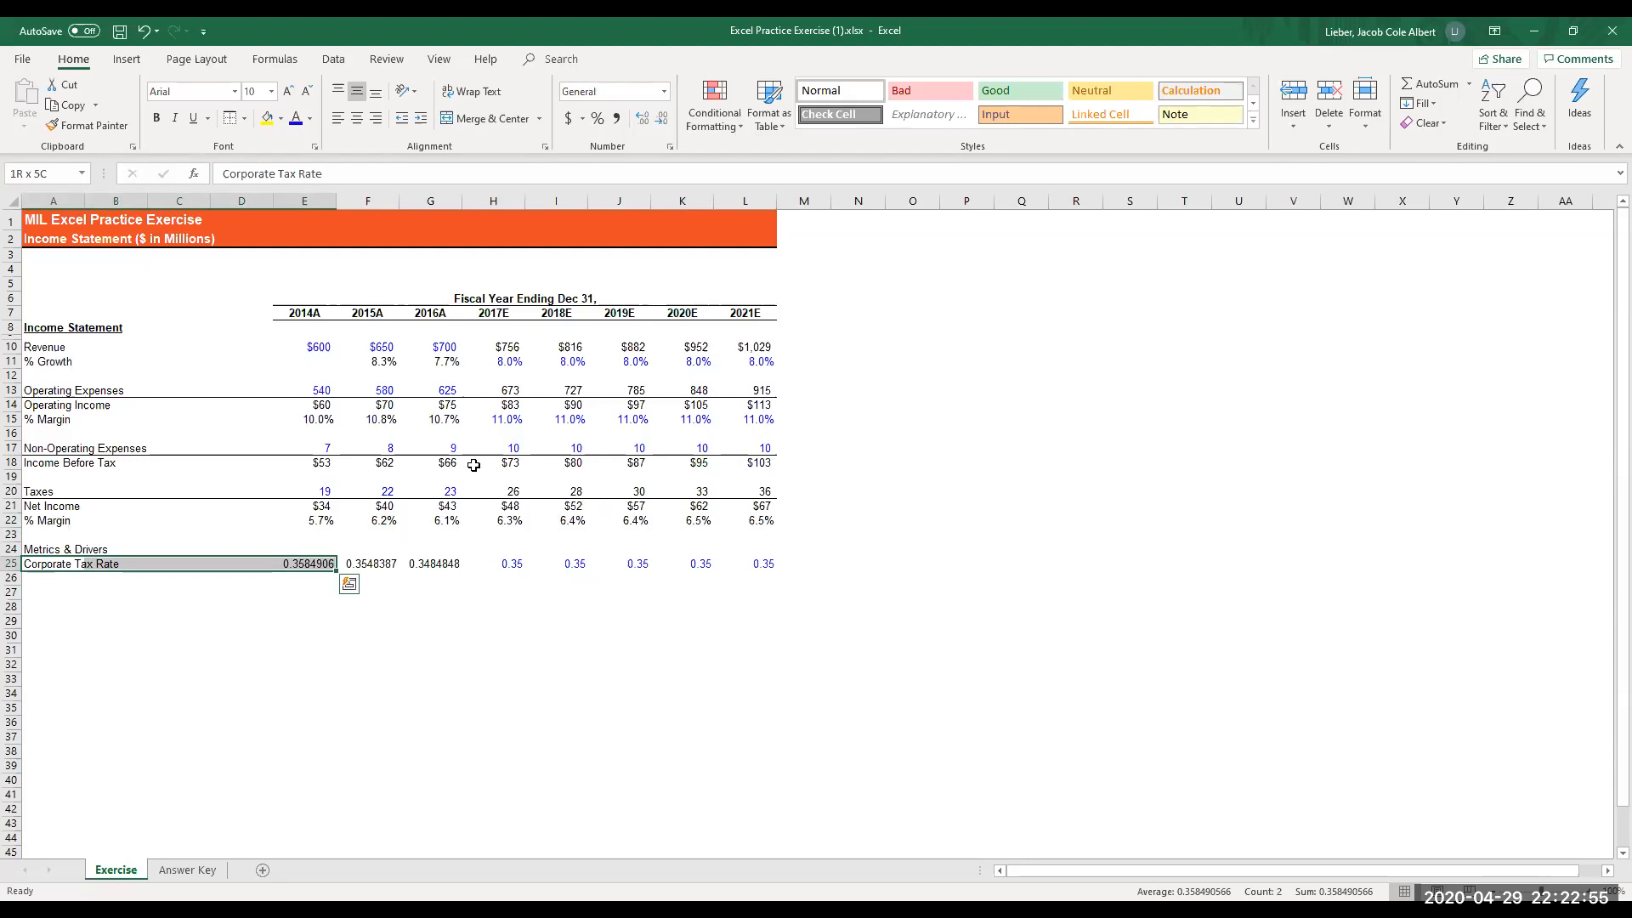
key("shift+Right")
key("shift+Right")
key("shift+Right")
key("shift+Right")
key("shift+Right")
key("shift+Right")
key("shift+Right")
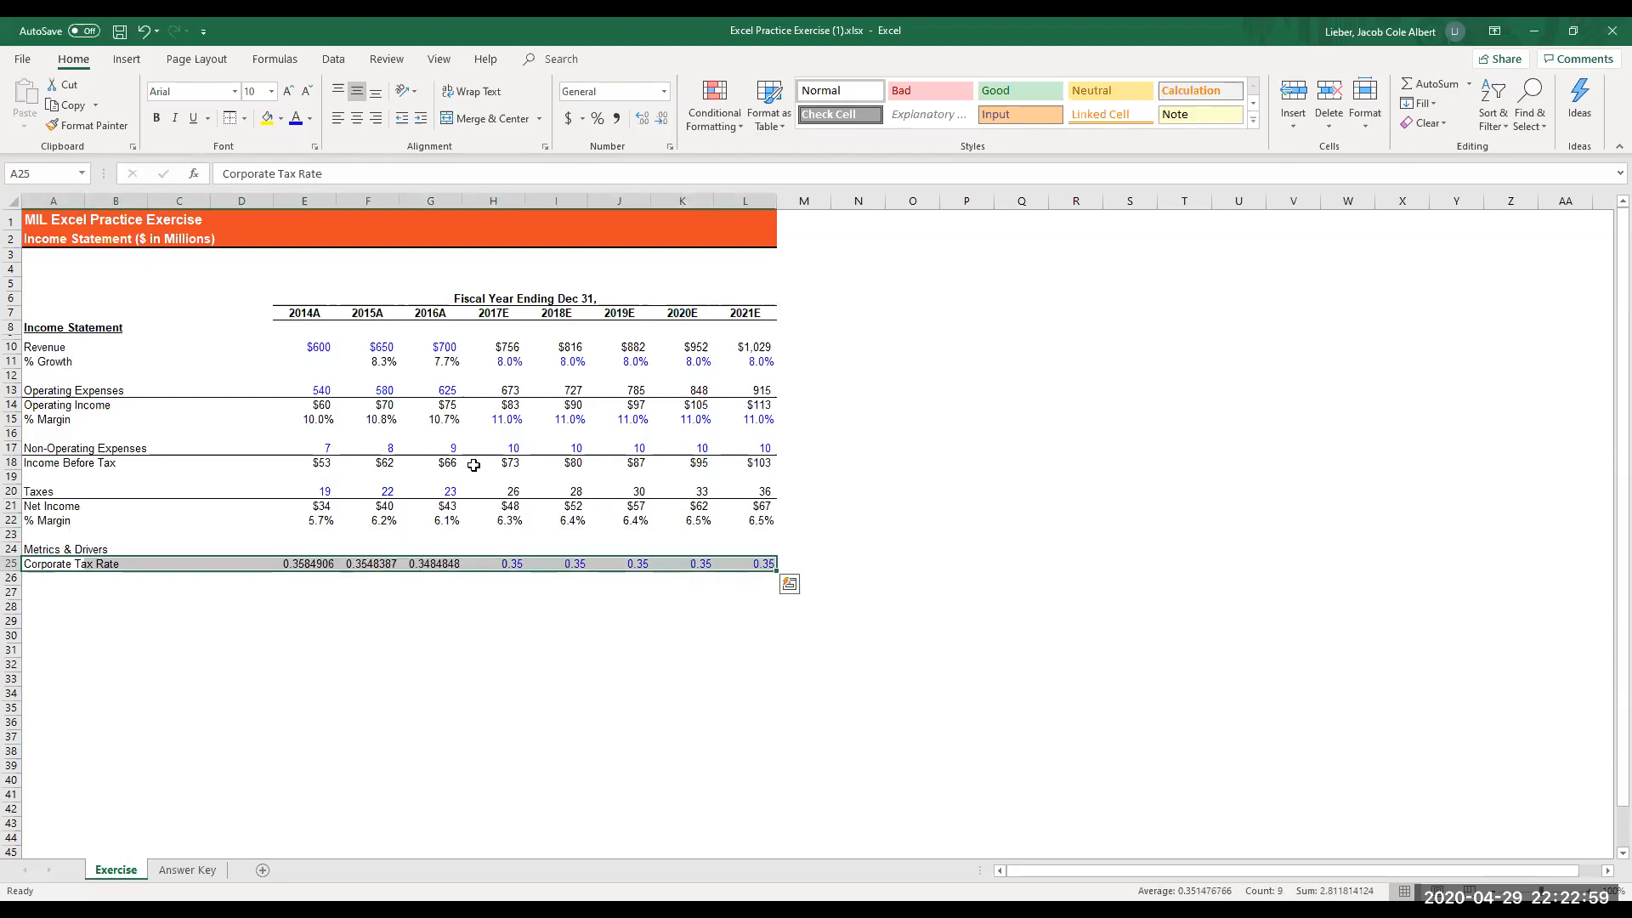
key("alt+h")
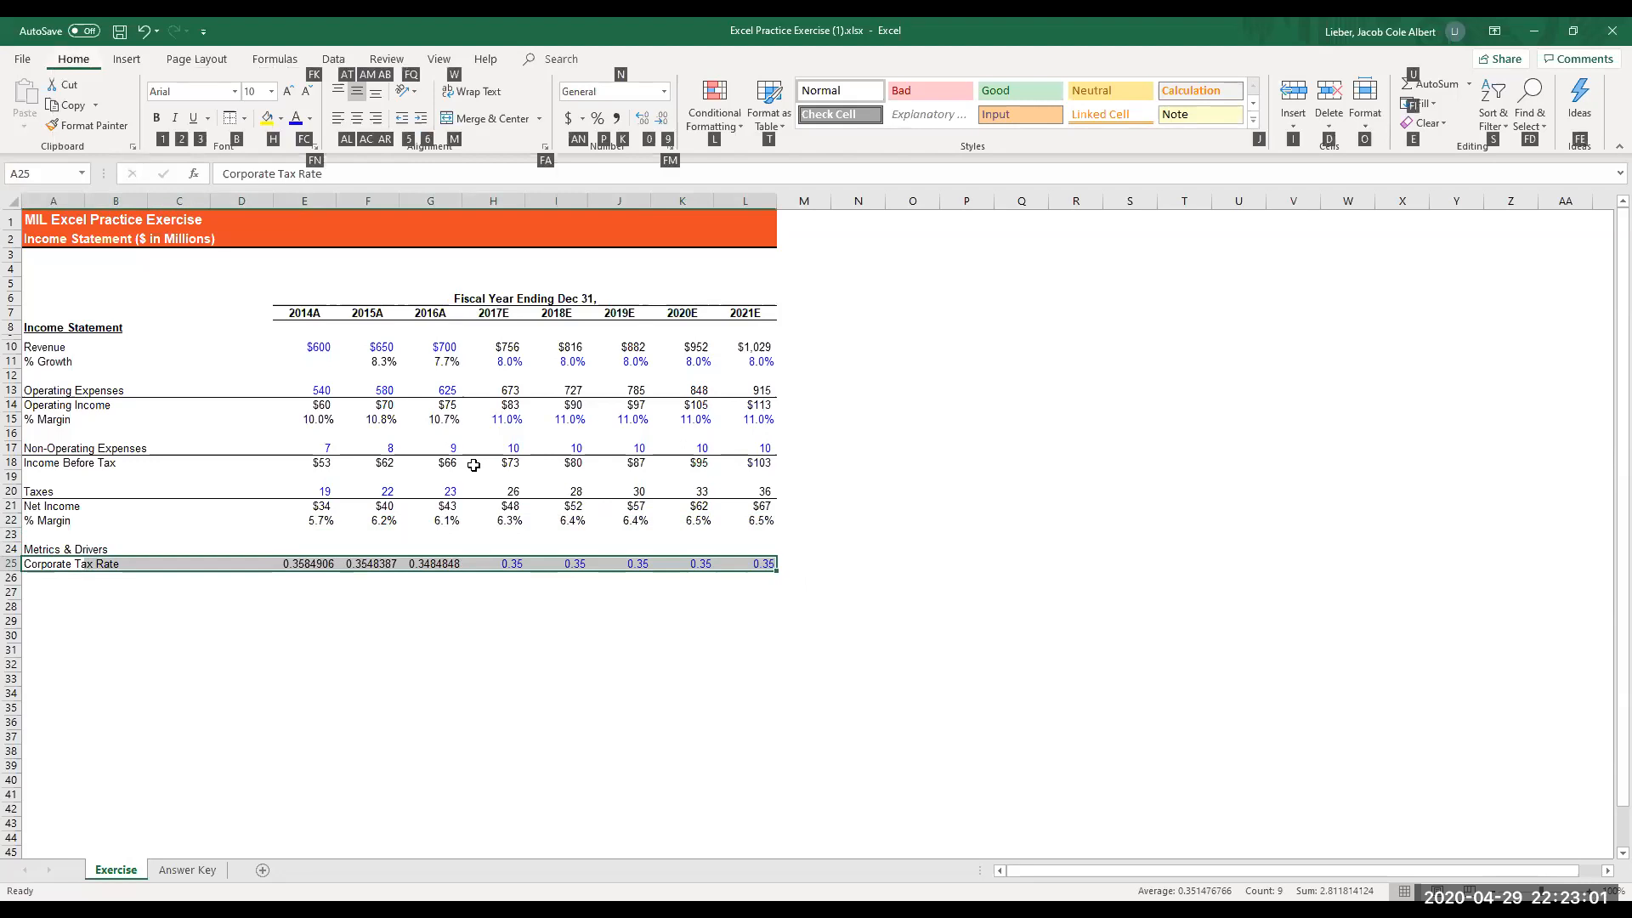
key("b")
key("p")
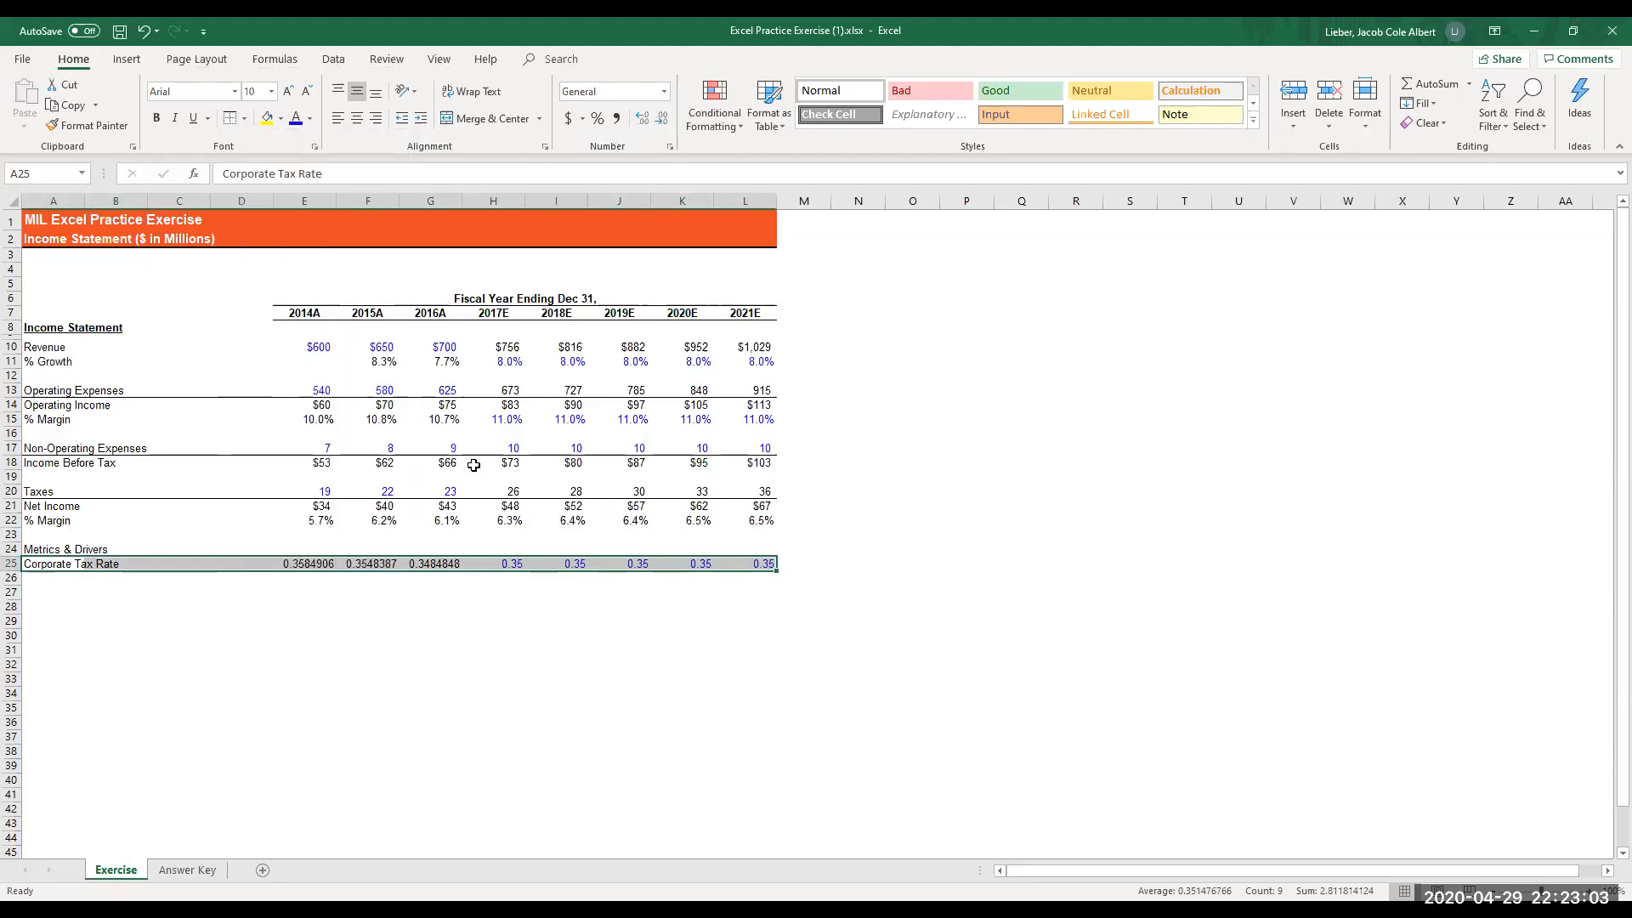
- Format the Corporate Tax Rate row, A25:L25, as a percentage with one decimal place
key("ctrl+shift+5")
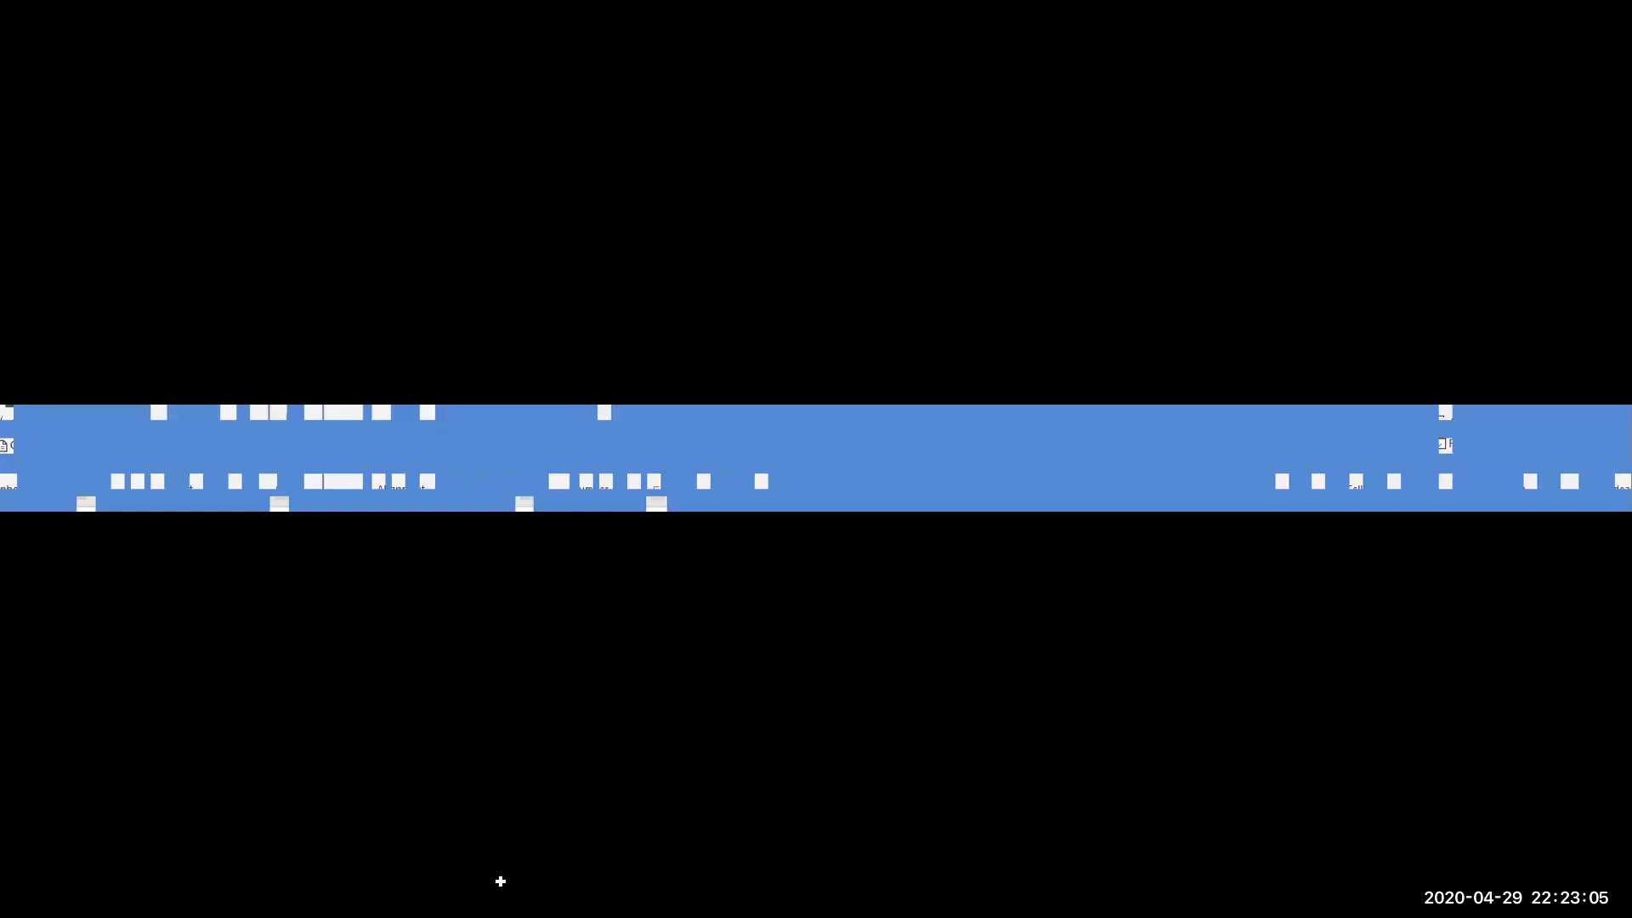
key("alt+h")
key("0")
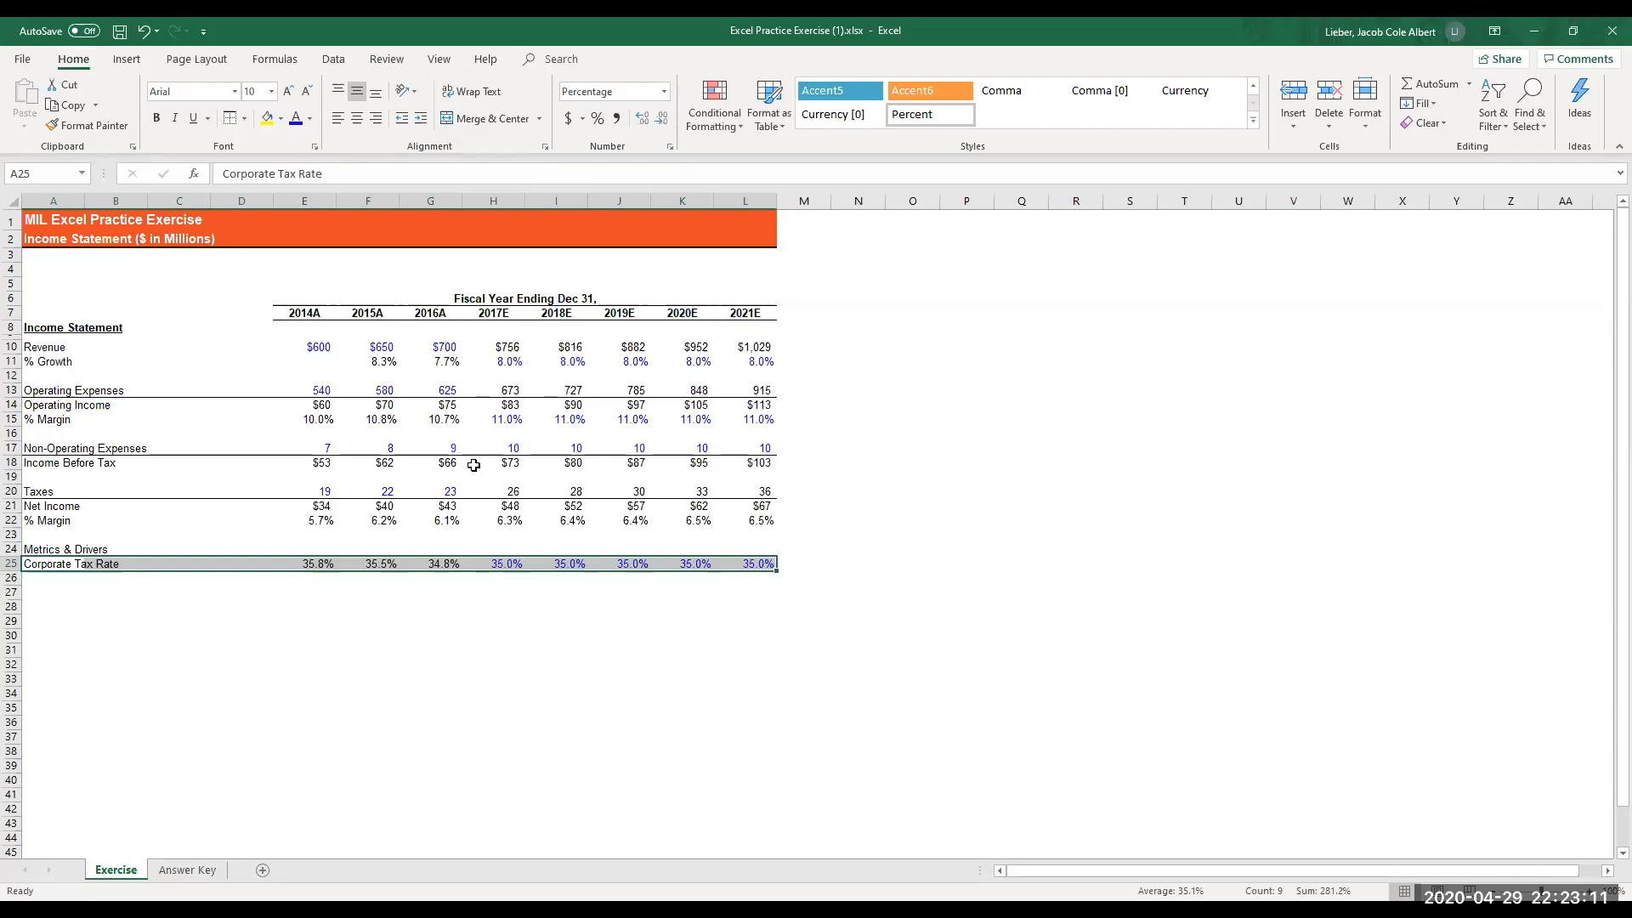
- Indent the % Growth label in A11 by one level
key("Up")
key("Up")
key("Up")
key("Up")
key("Up")
key("Up")
key("Up")
key("Up")
key("Up")
key("Up")
key("Up")
key("Up")
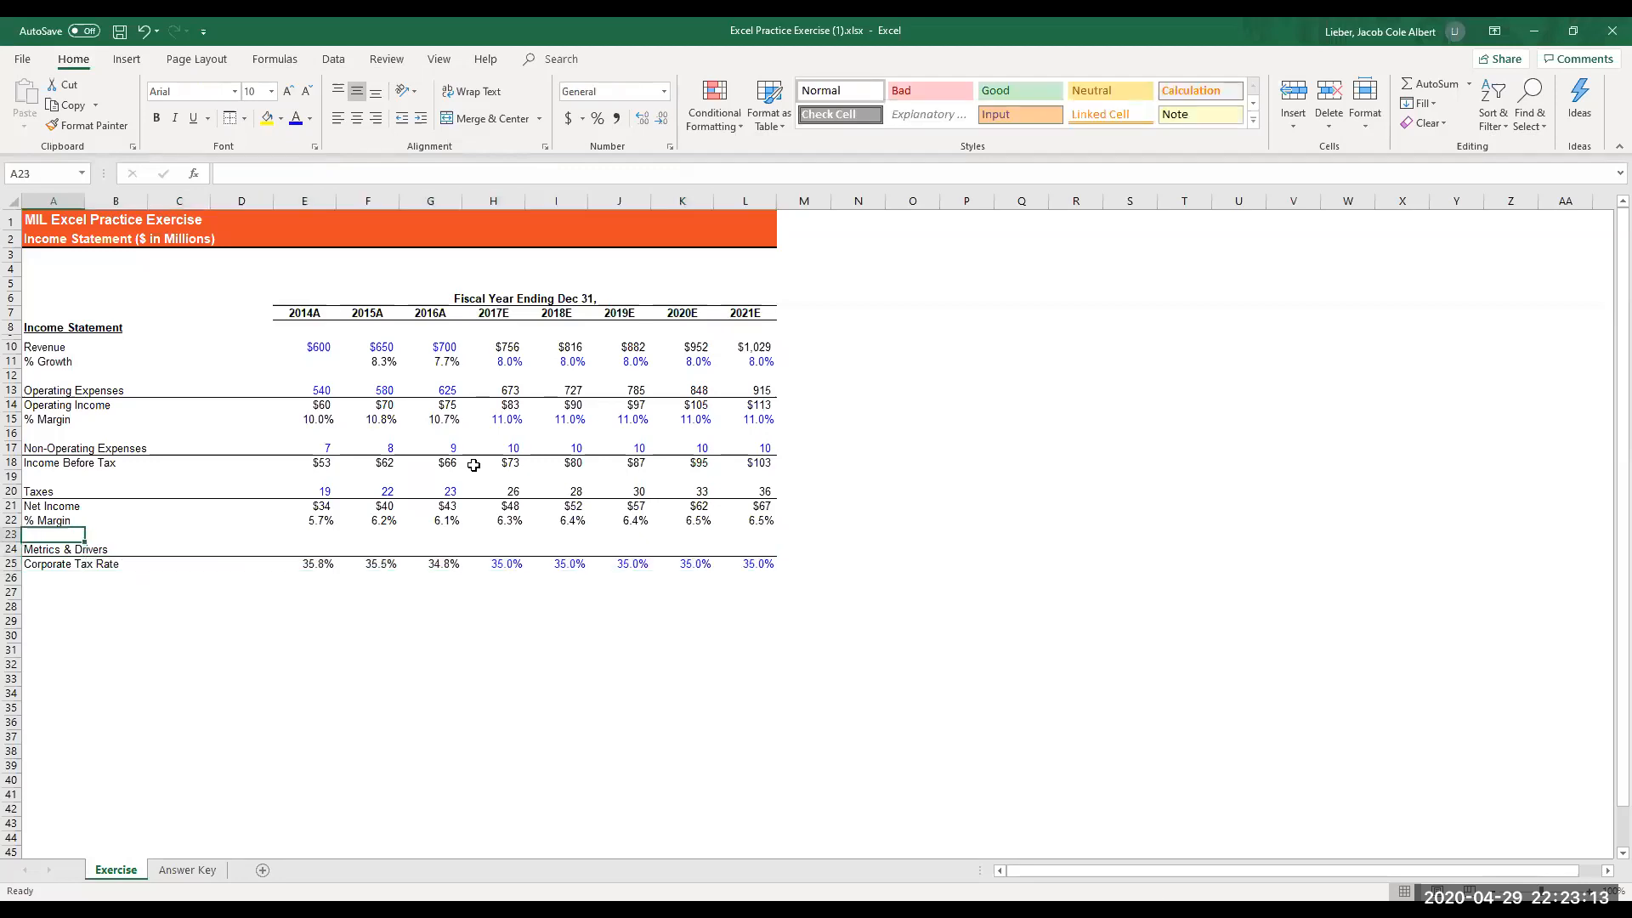
key("Up")
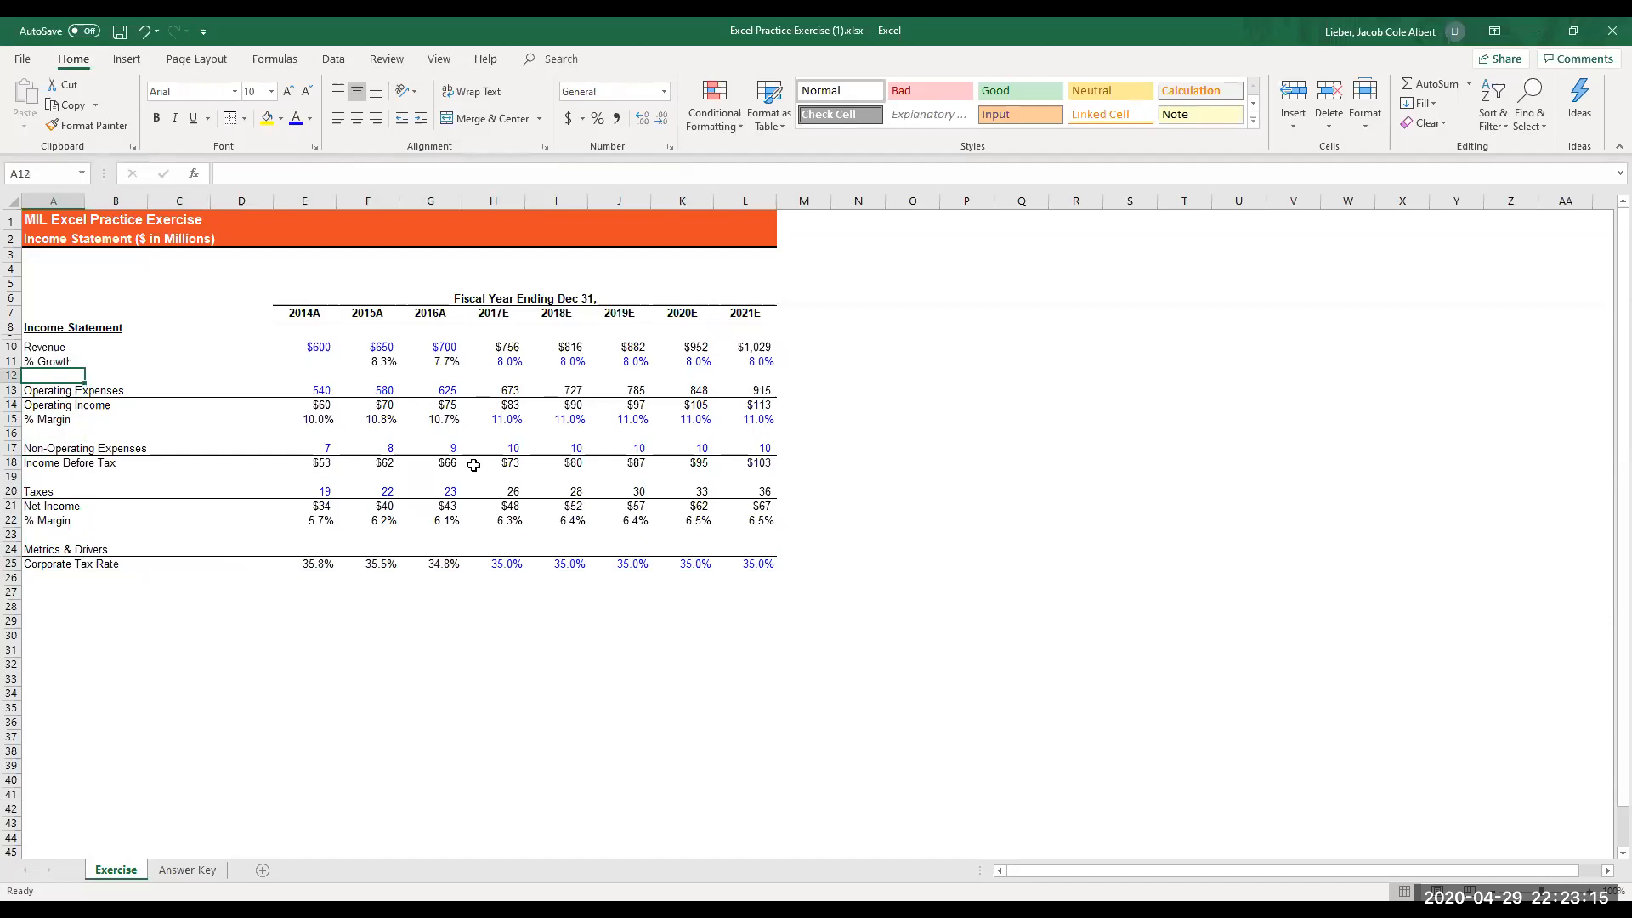
key("Up")
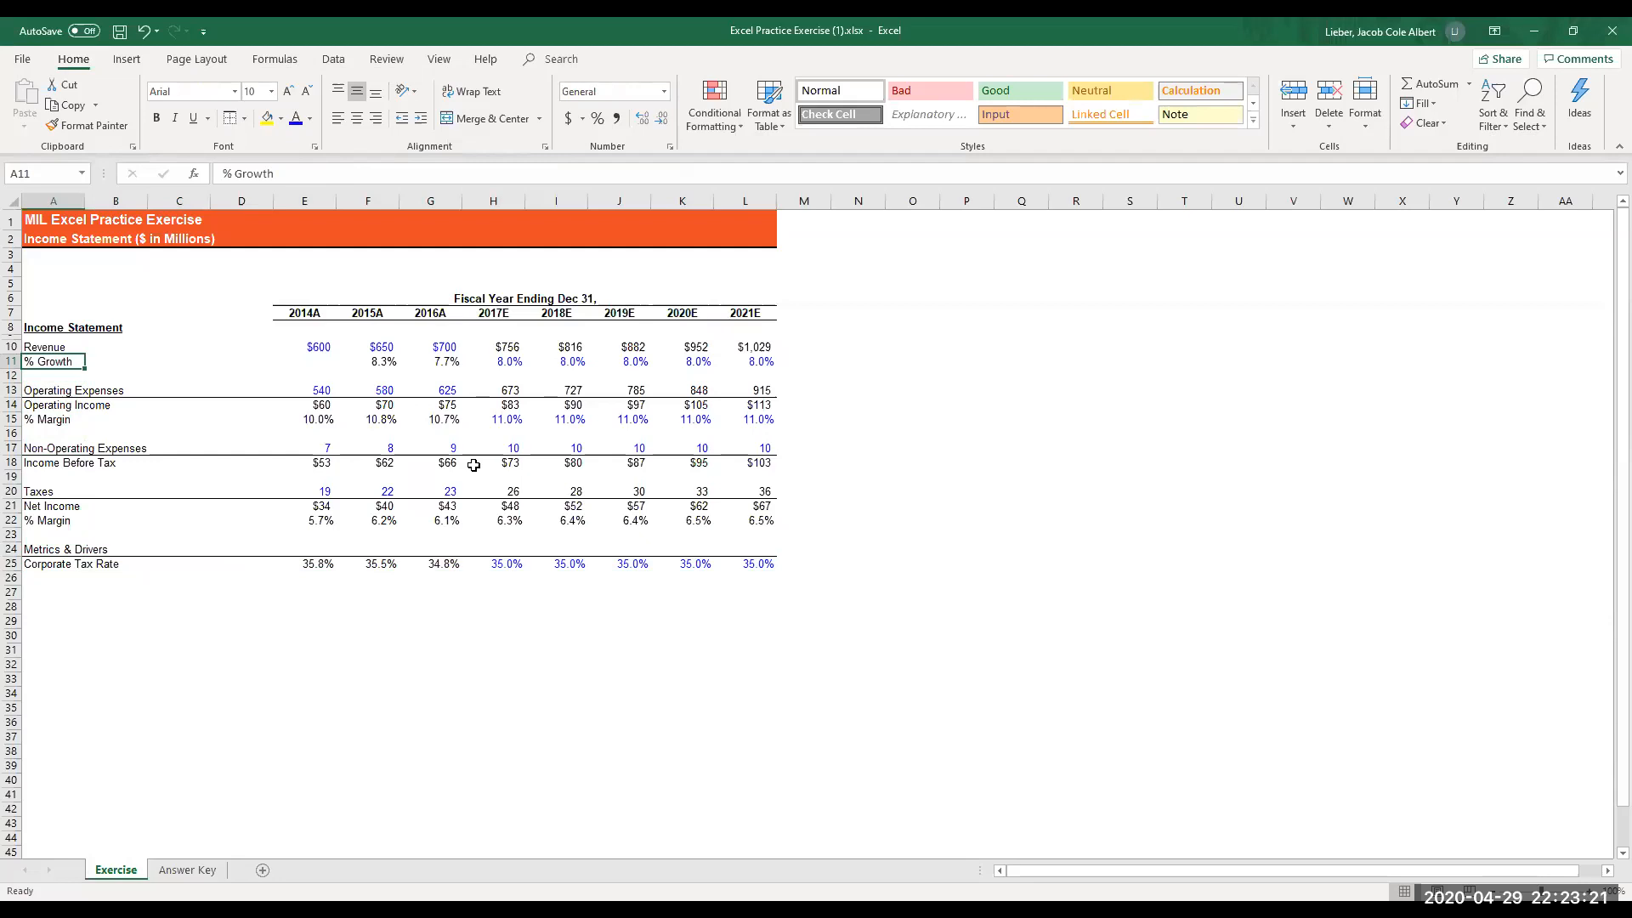
key("alt")
key("h")
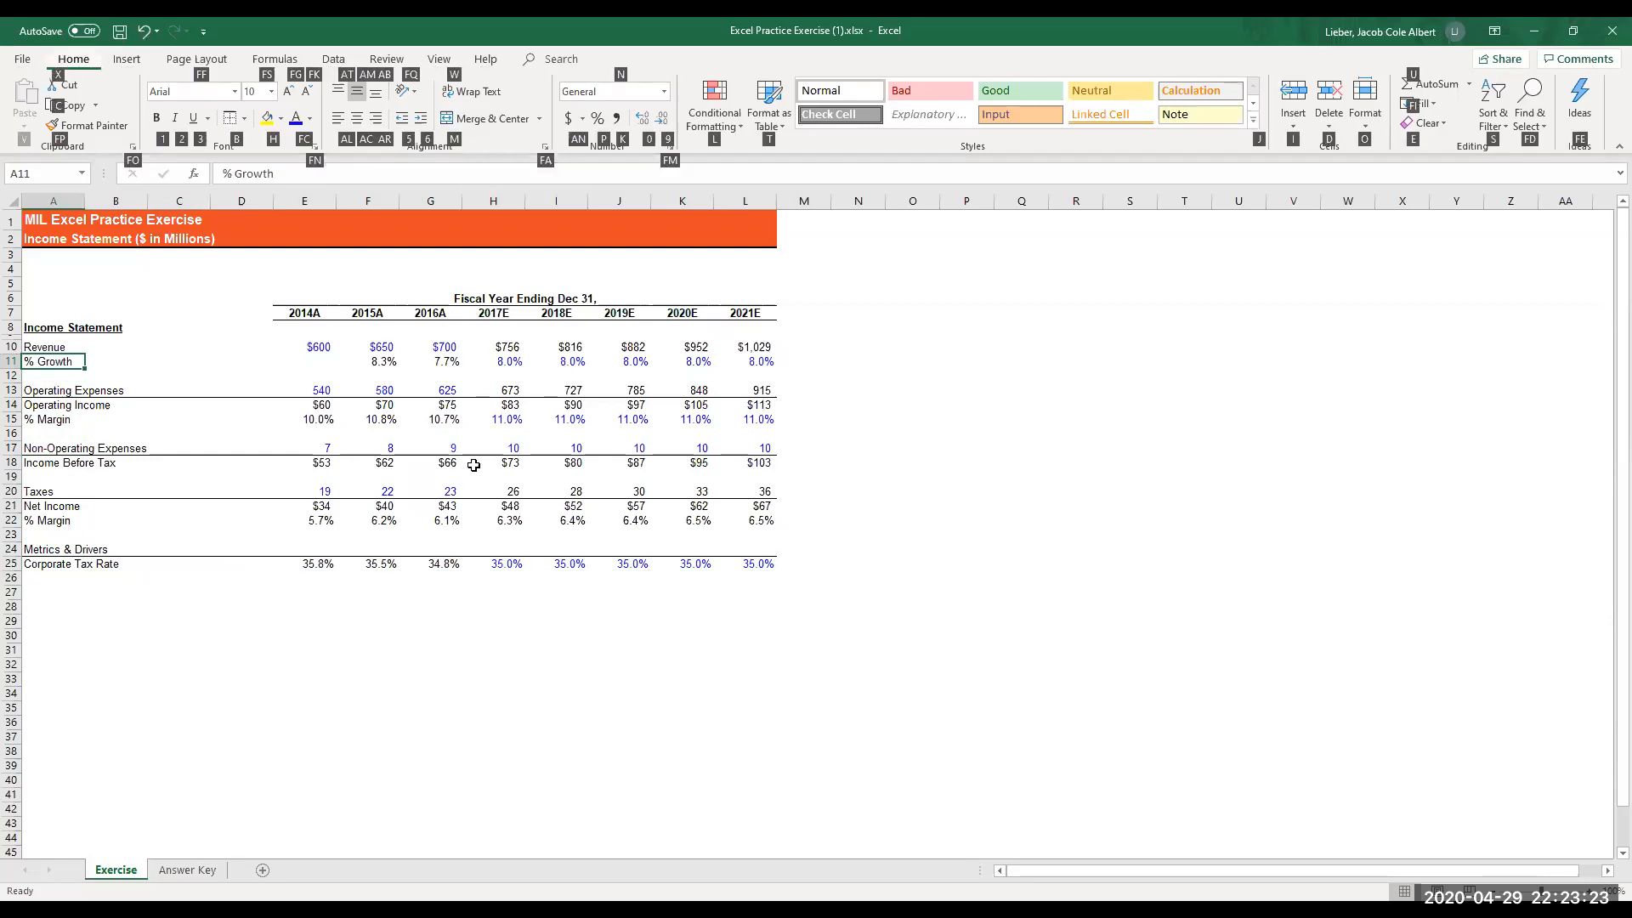
key("6")
- Indent the two % Margin labels, A15 and A22, by one level
key("Down")
key("Down")
key("Down")
key("Down")
key("alt")
key("h")
key("6")
key("Down")
key("Down")
key("Down")
key("Down")
key("Down")
key("Down")
key("Down")
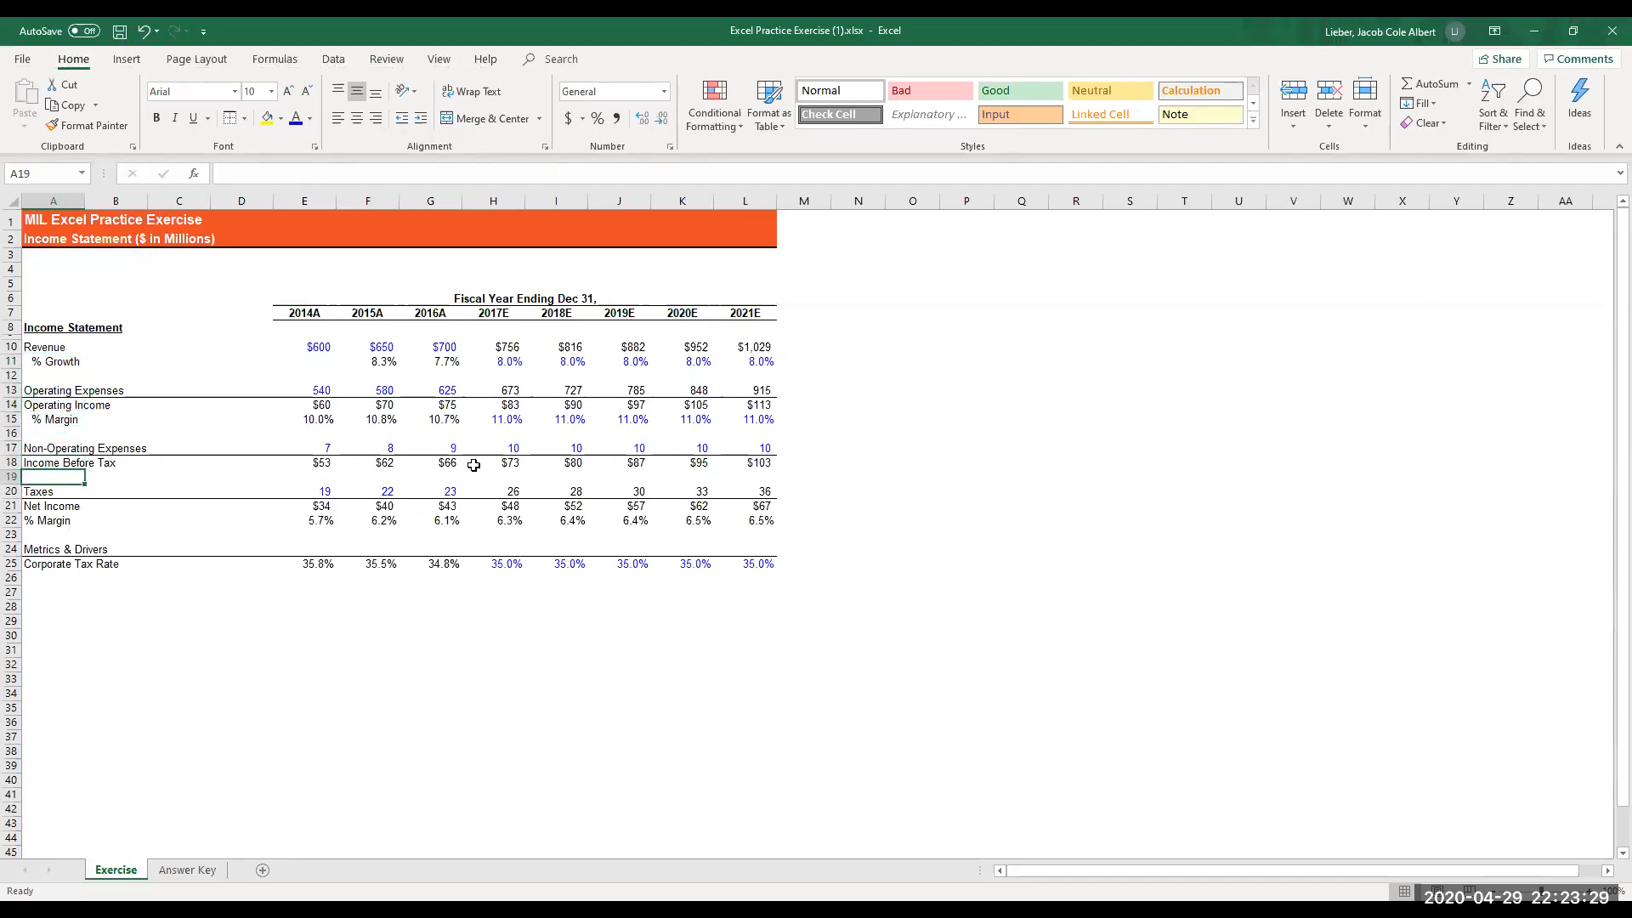
key("alt")
key("h")
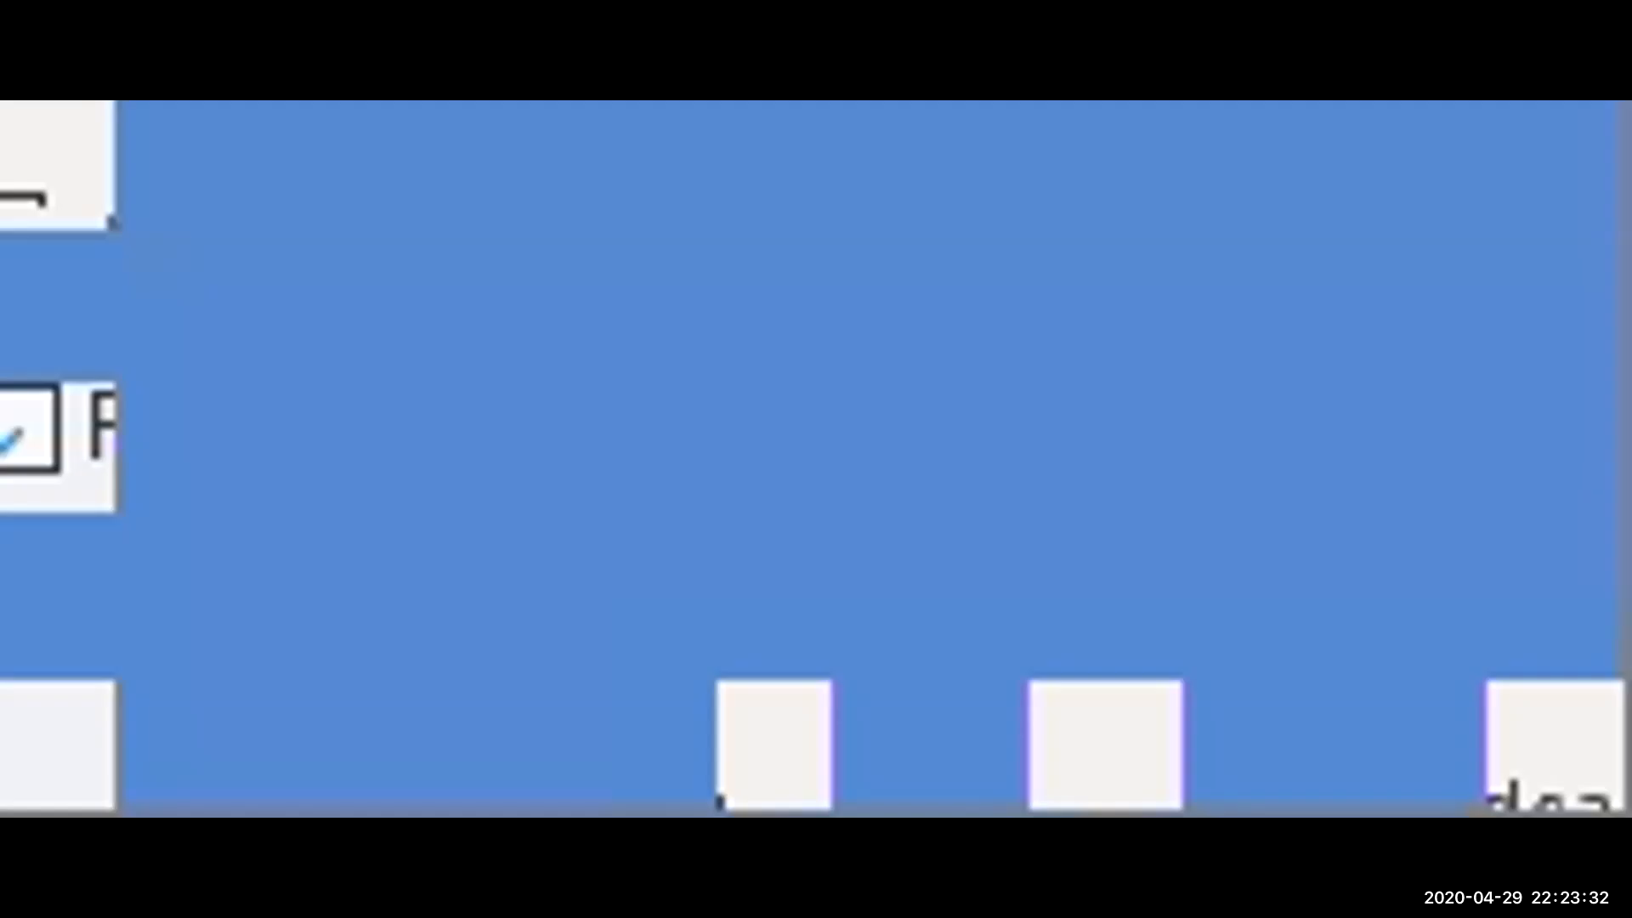
key("6")
- Check the label layout on the Answer Key sheet and indent the Operating Income label in A14 of the Exercise sheet by one level
key("ctrl+Page_Down")
key("ctrl+Page_Up")
key("Up")
key("Up")
key("Up")
key("Up")
key("Up")
key("Up")
key("Up")
key("Up")
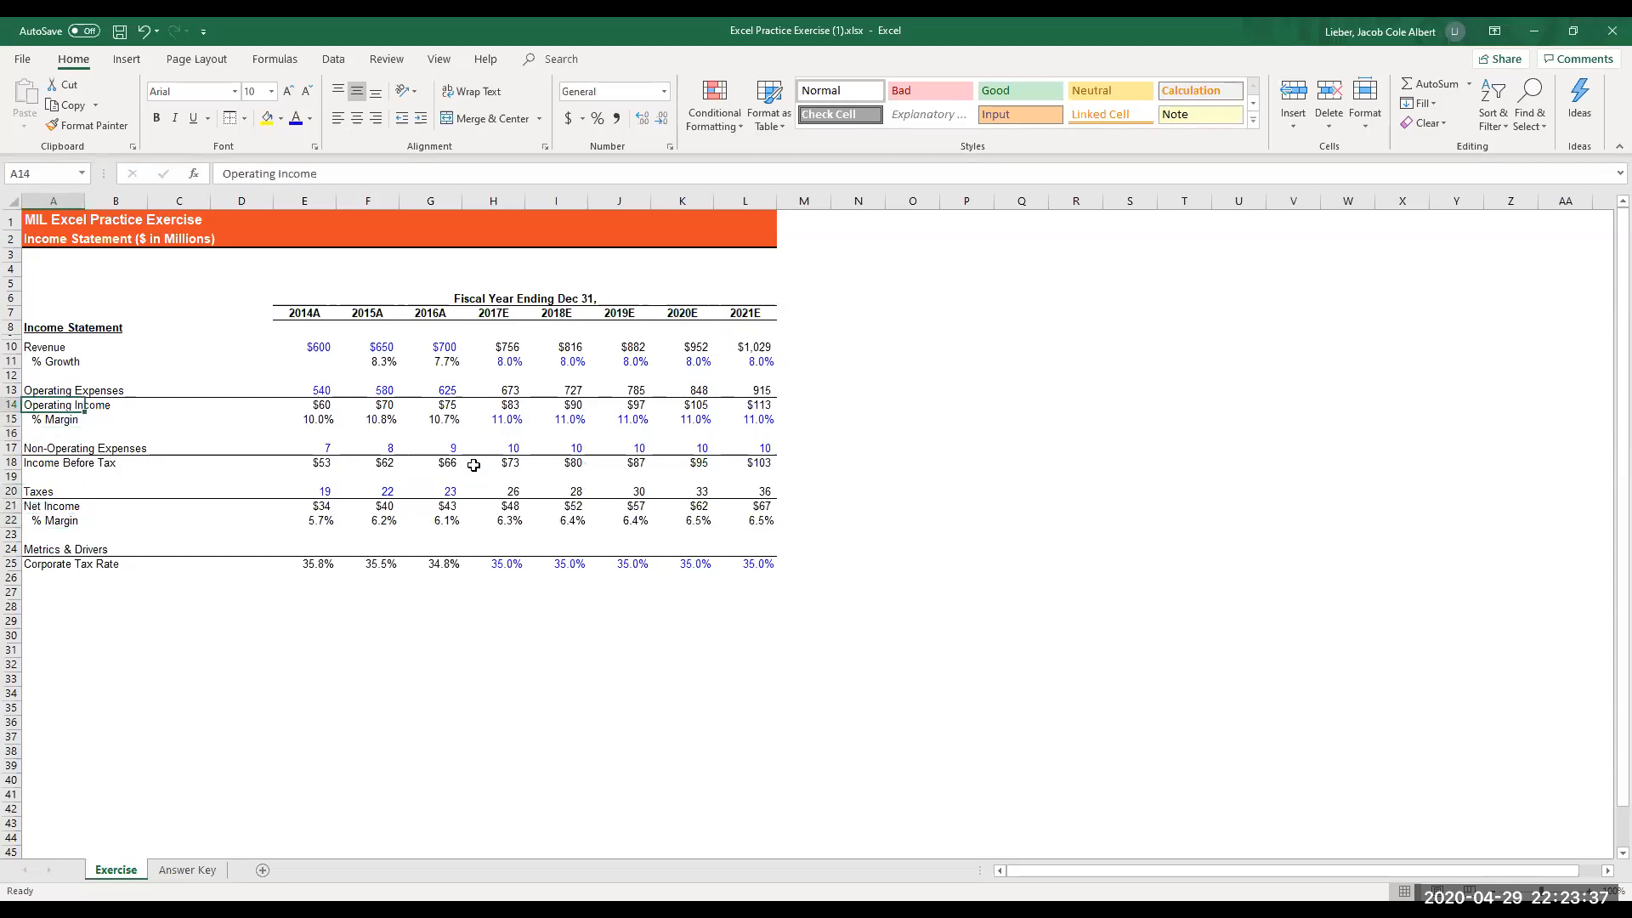
key("Up")
key("Down")
key("alt")
key("h")
key("6")
- Indent the Income Before Tax label in A18 and the Net Income label in A21 by one level
key("Down")
key("Down")
key("Down")
key("Down")
key("alt")
key("h")
key("6")
key("Down")
key("Down")
key("Down")
key("alt")
key("h")
key("6")
- Italicize the net income % Margin row, A22:L22
key("Down")
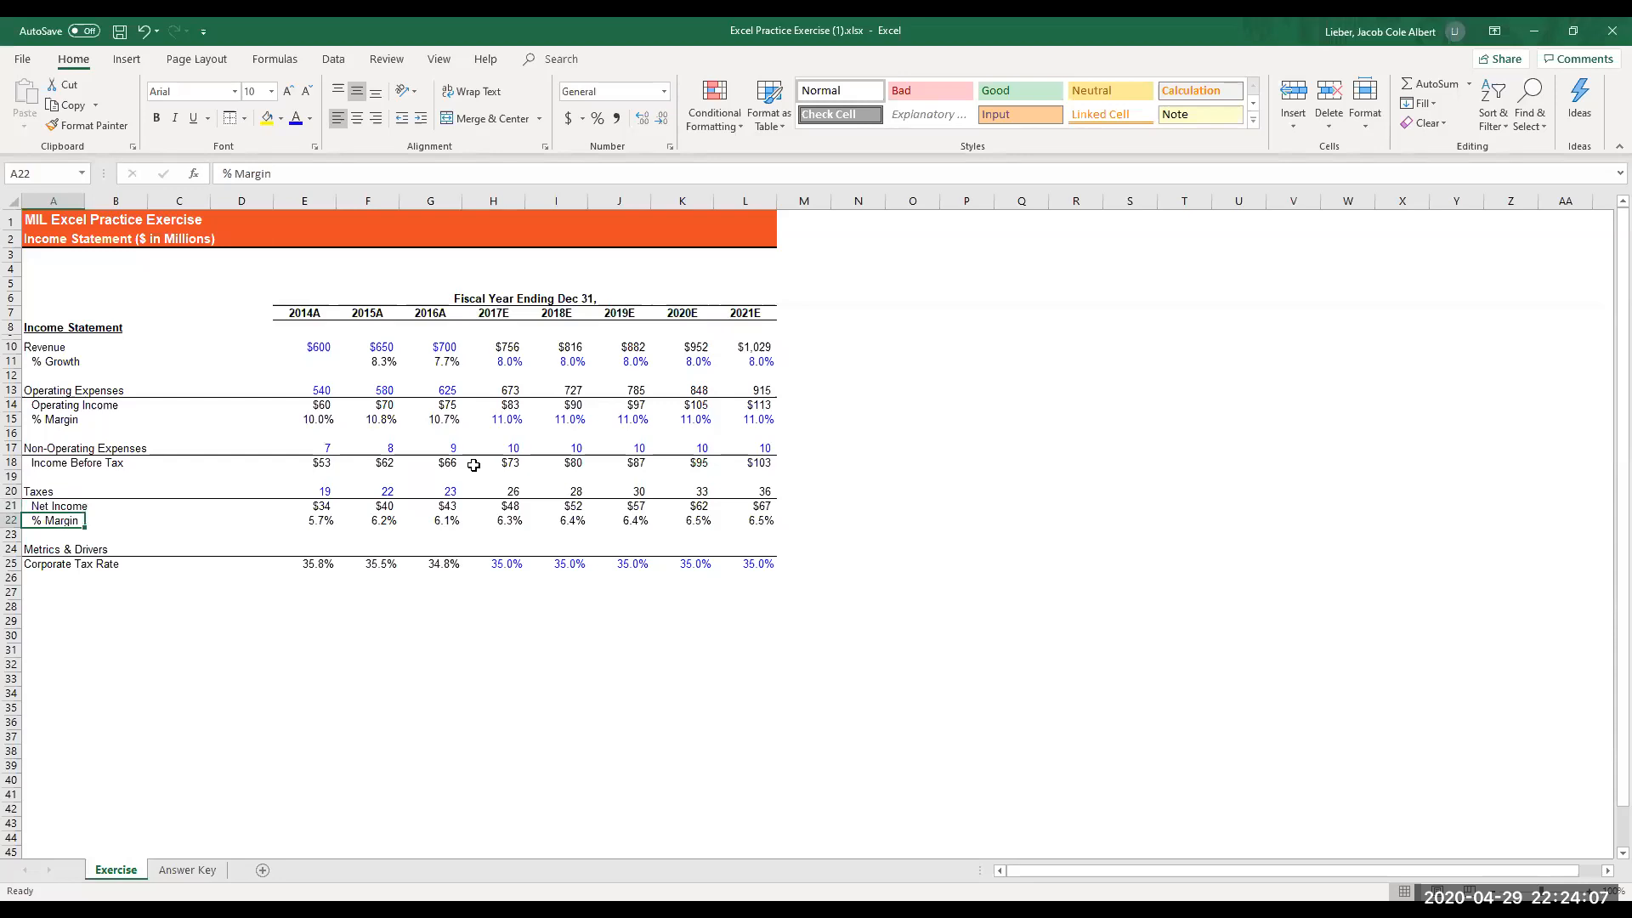
key("ctrl+shift+Right")
key("ctrl+shift+Right")
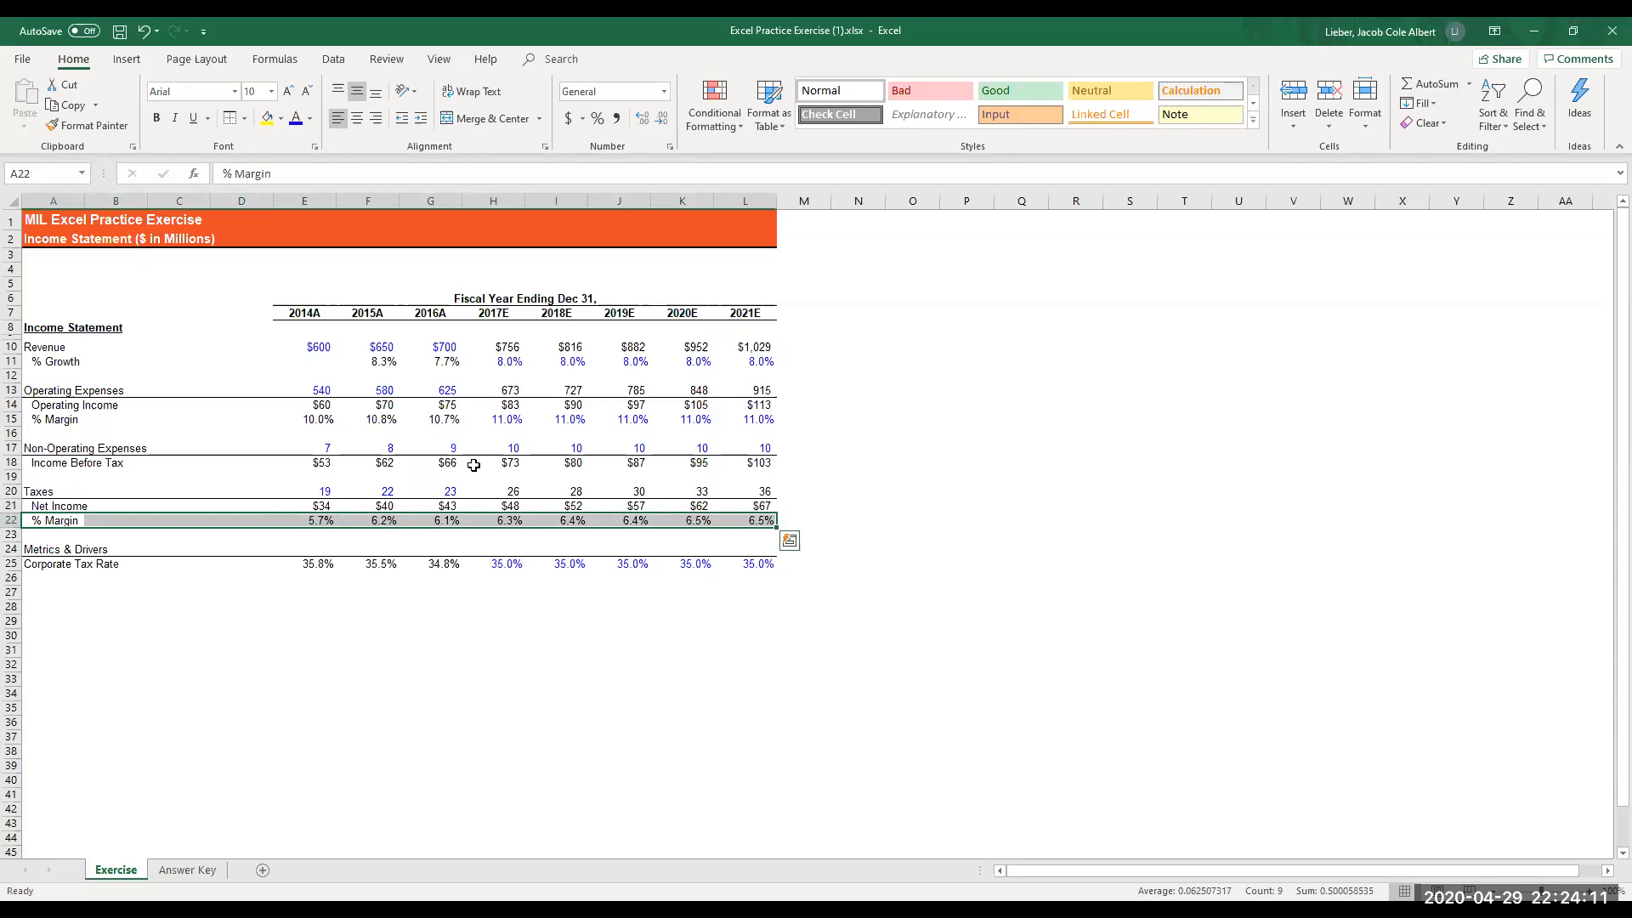
key("ctrl+i")
- Italicize the operating income % Margin row, A15:L15
key("Up")
key("Up")
key("Up")
key("Up")
key("Up")
key("Up")
key("Up")
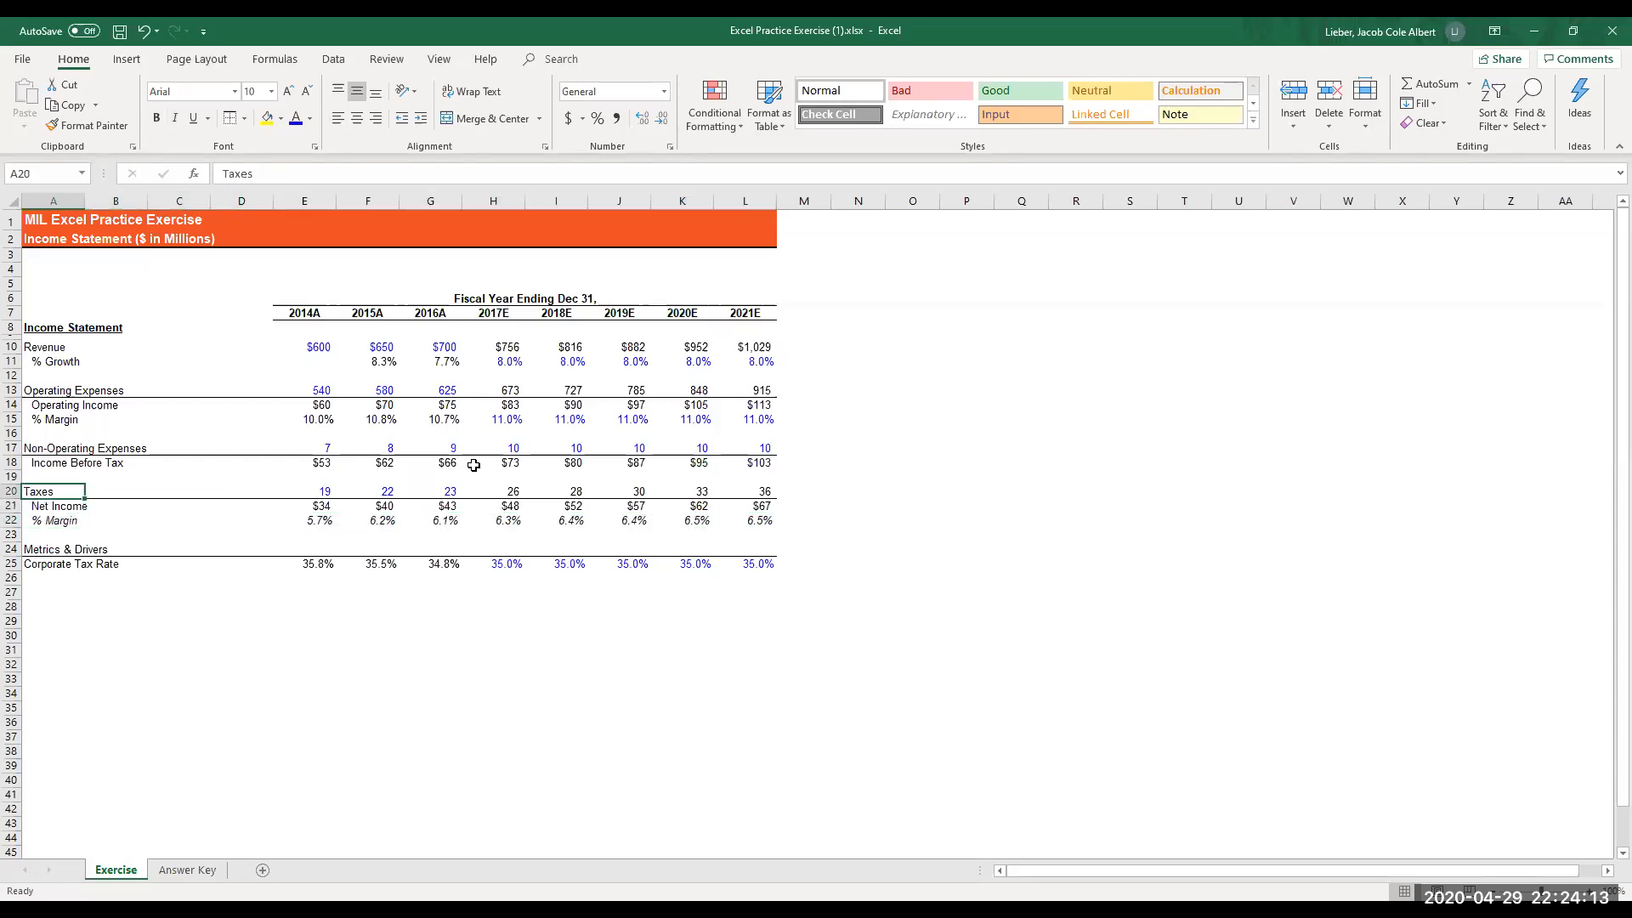
key("ctrl+shift+Right")
key("ctrl+shift+Right")
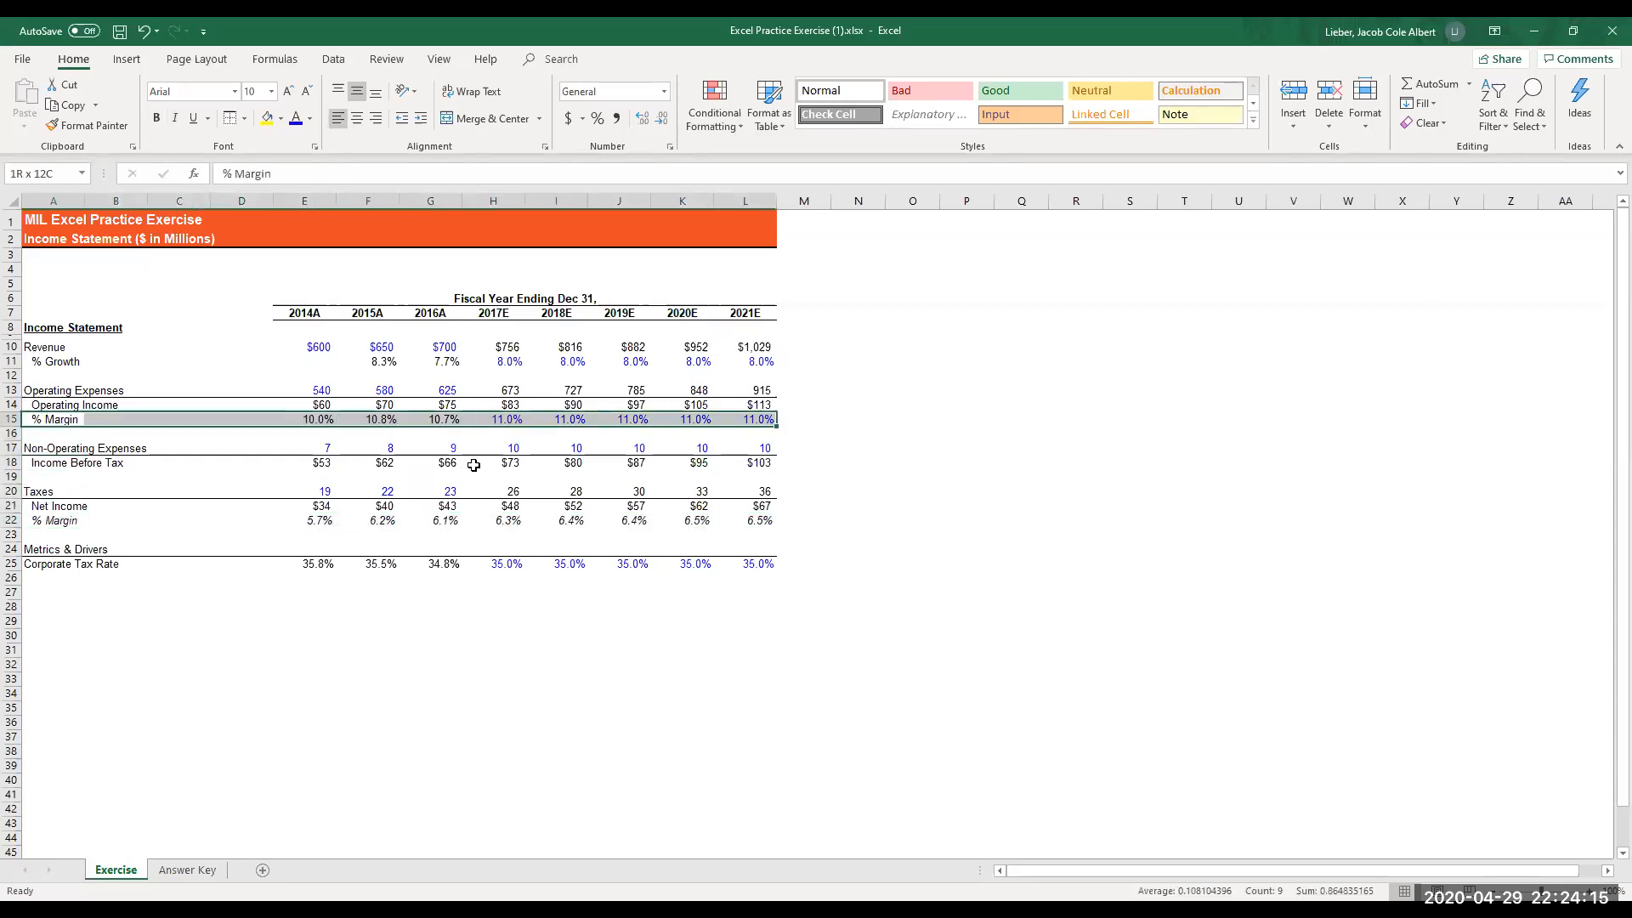
key("ctrl+i")
- Italicize the % Growth row, A11:L11
key("Up")
key("Up")
key("Up")
key("Up")
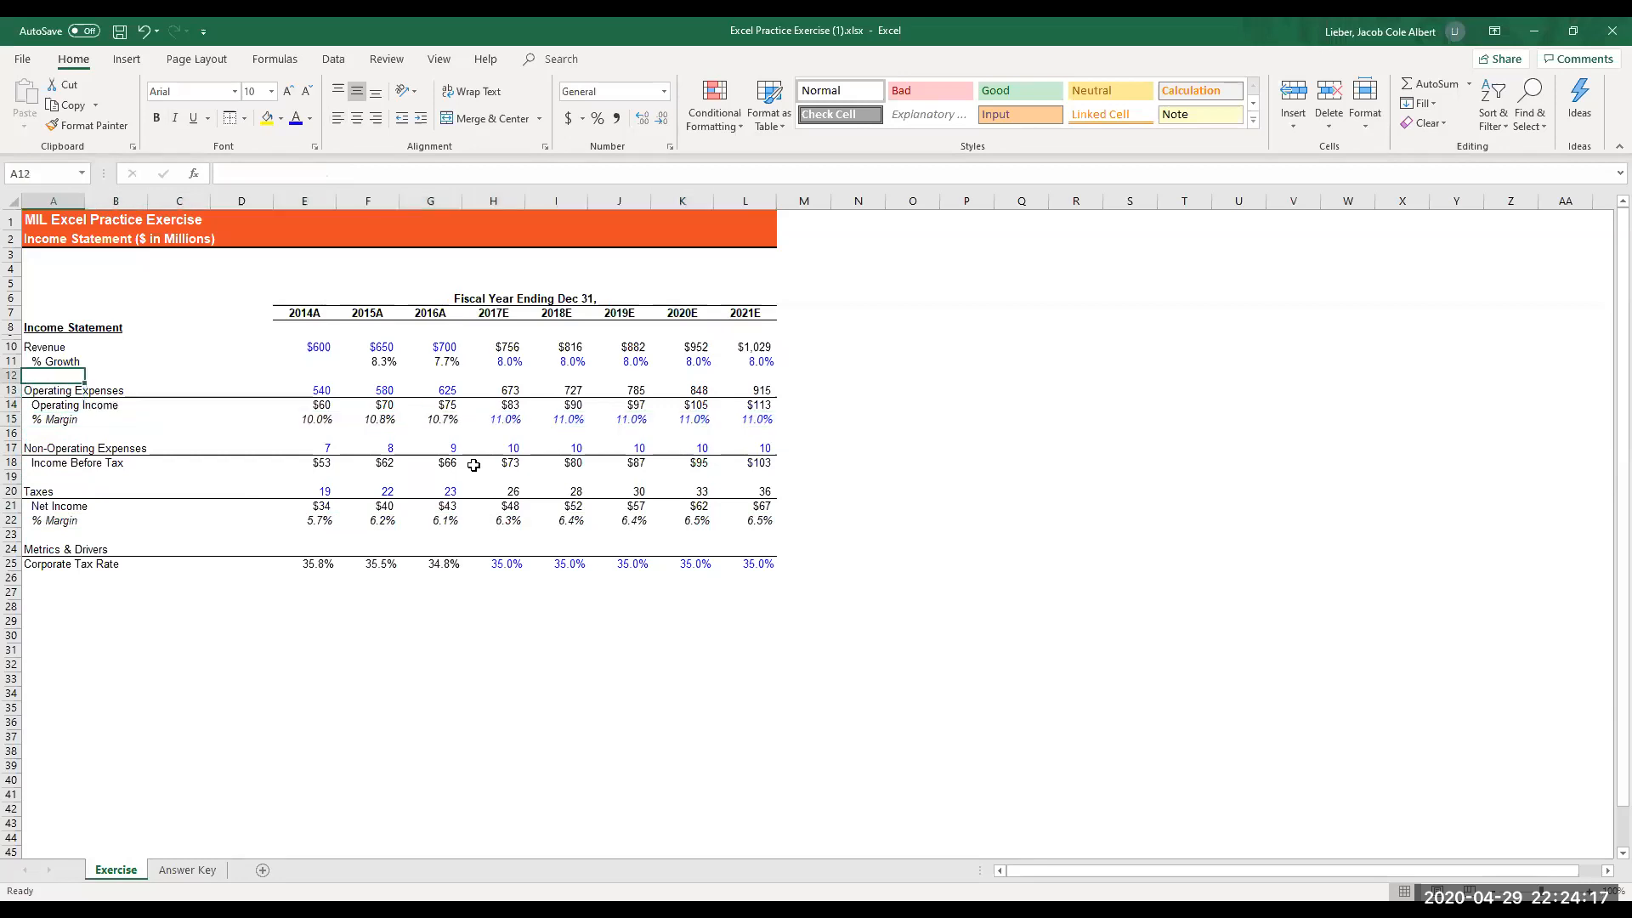
key("ctrl+shift+Right")
key("ctrl+shift+Right")
key("ctrl+i")
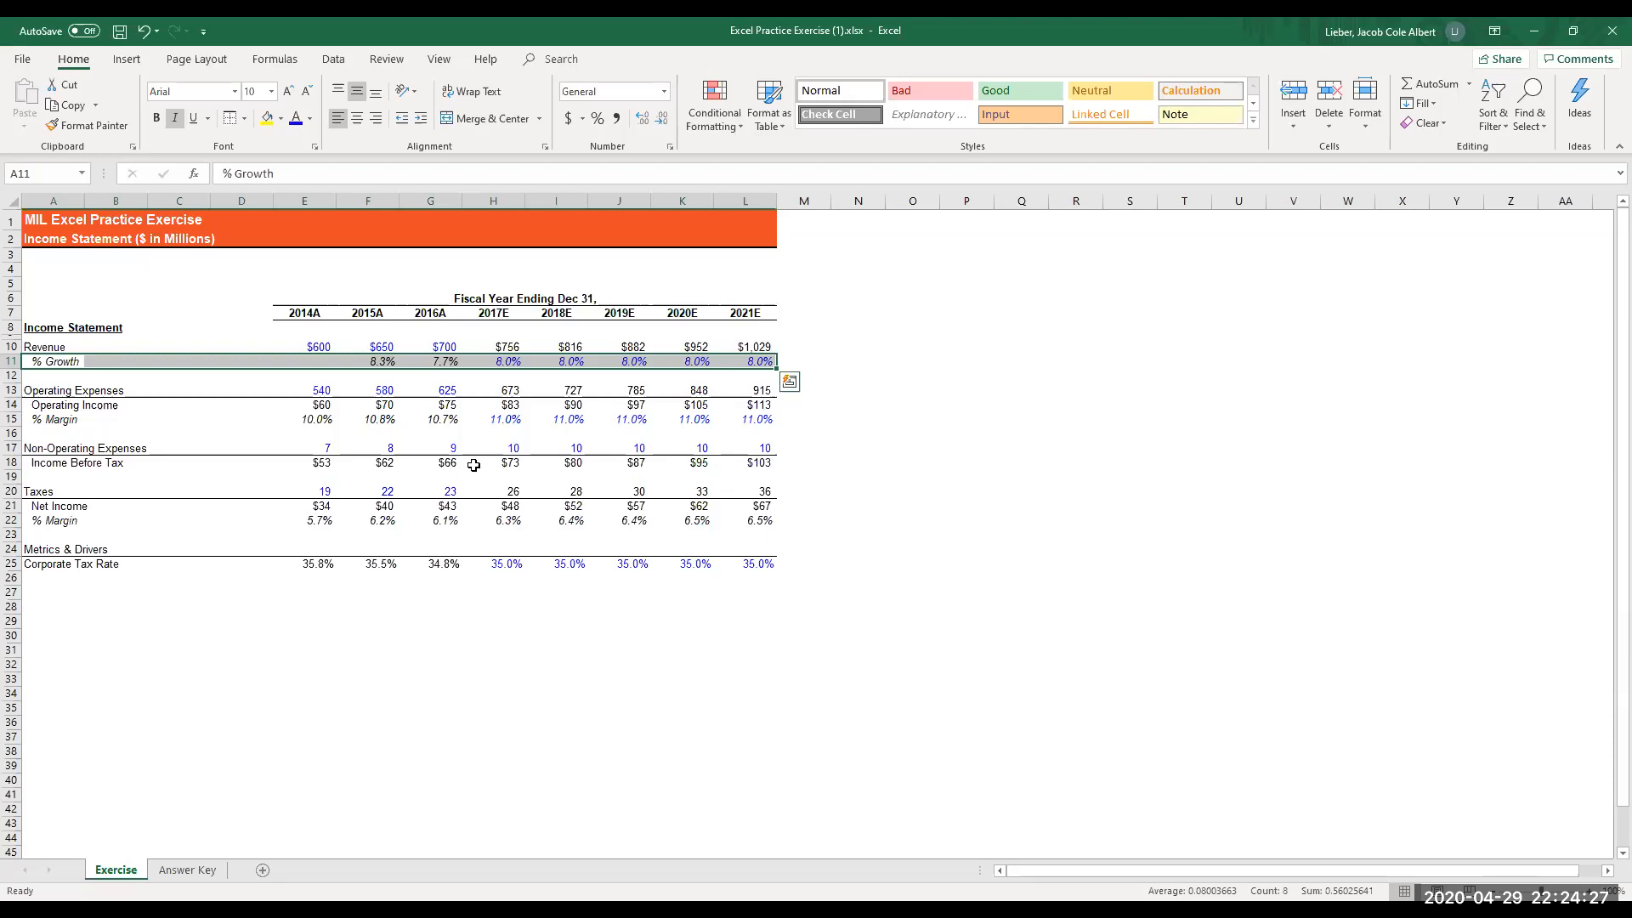
- Move the selection to A3 above the income statement and switch to the presentation slide show on key takeaways
key("Up")
key("Up")
key("Up")
key("Up")
key("Up")
key("Up")
key("Up")
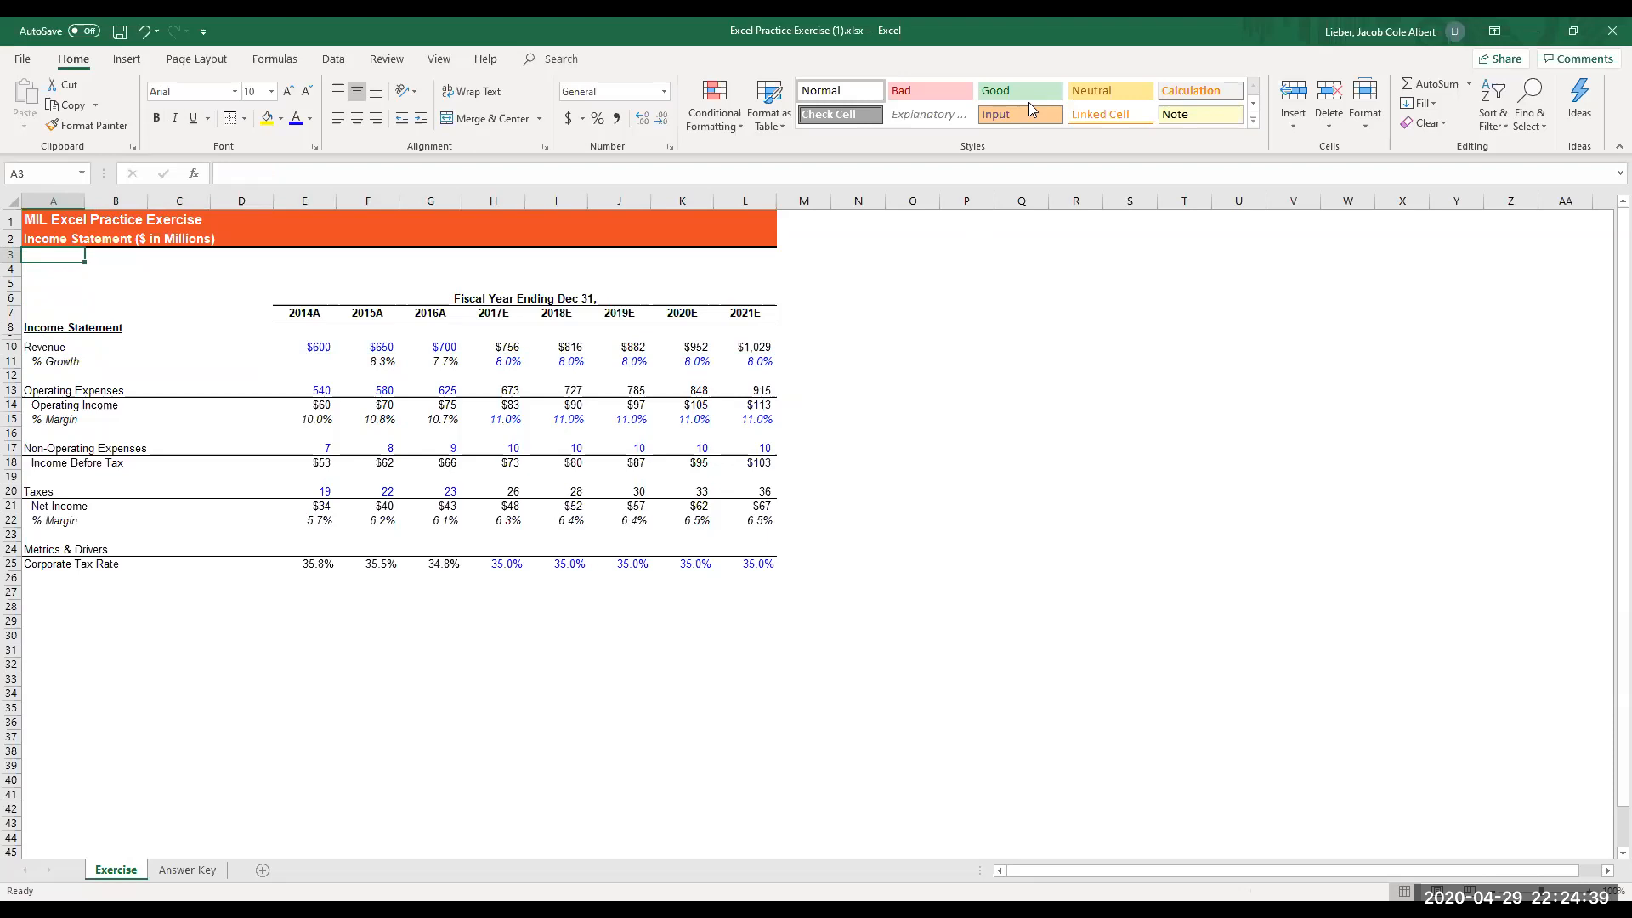
key("super+Tab")
left_click(861, 602)
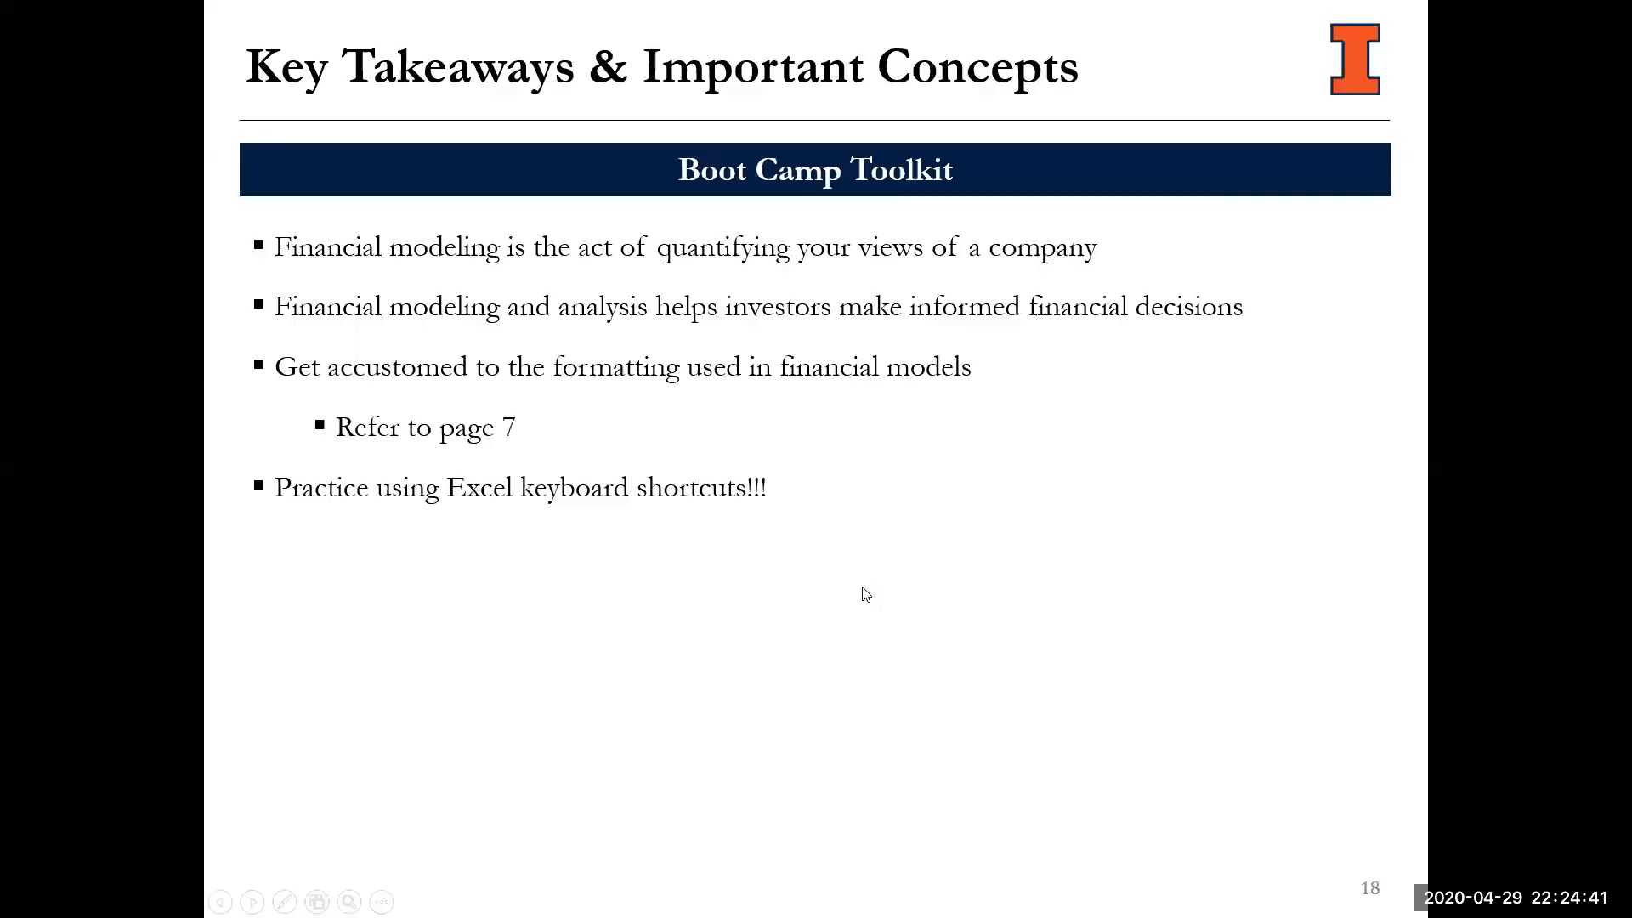